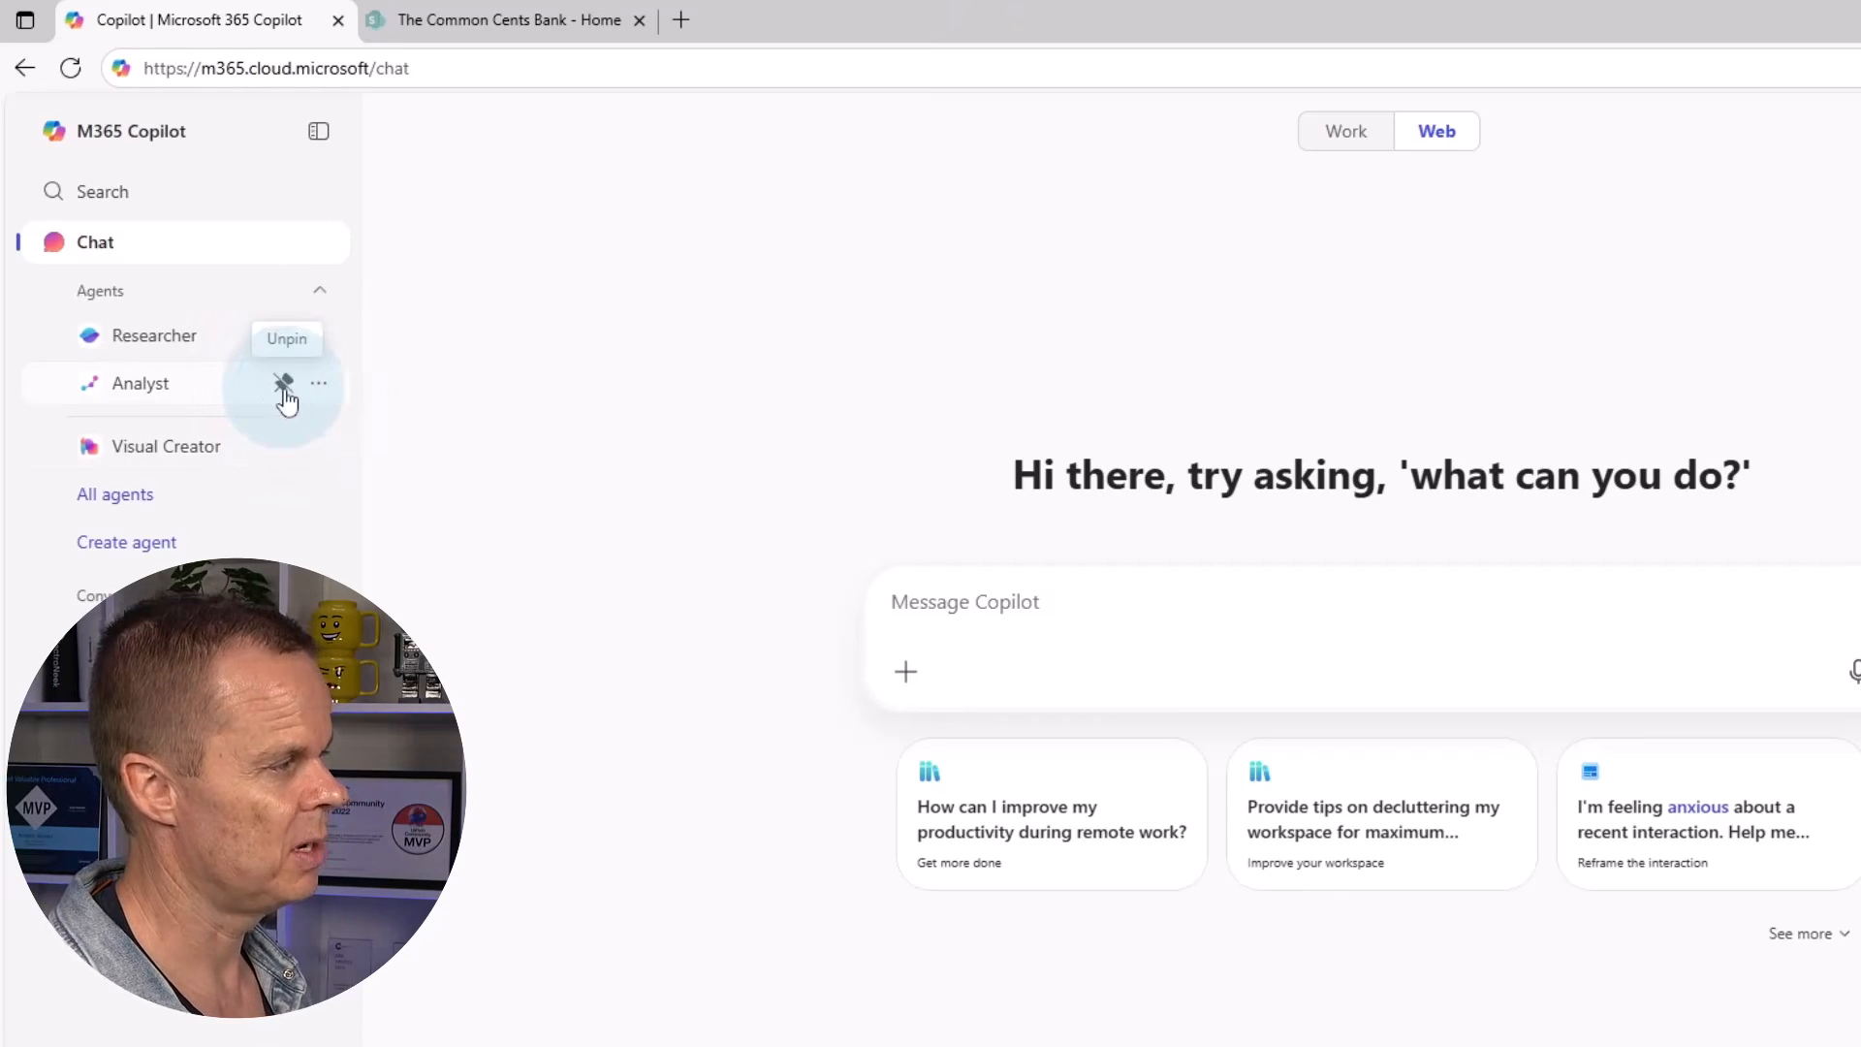
Swap the pinned Analyst agent for Visual Creator and restore the original pinning
left_click(282, 390)
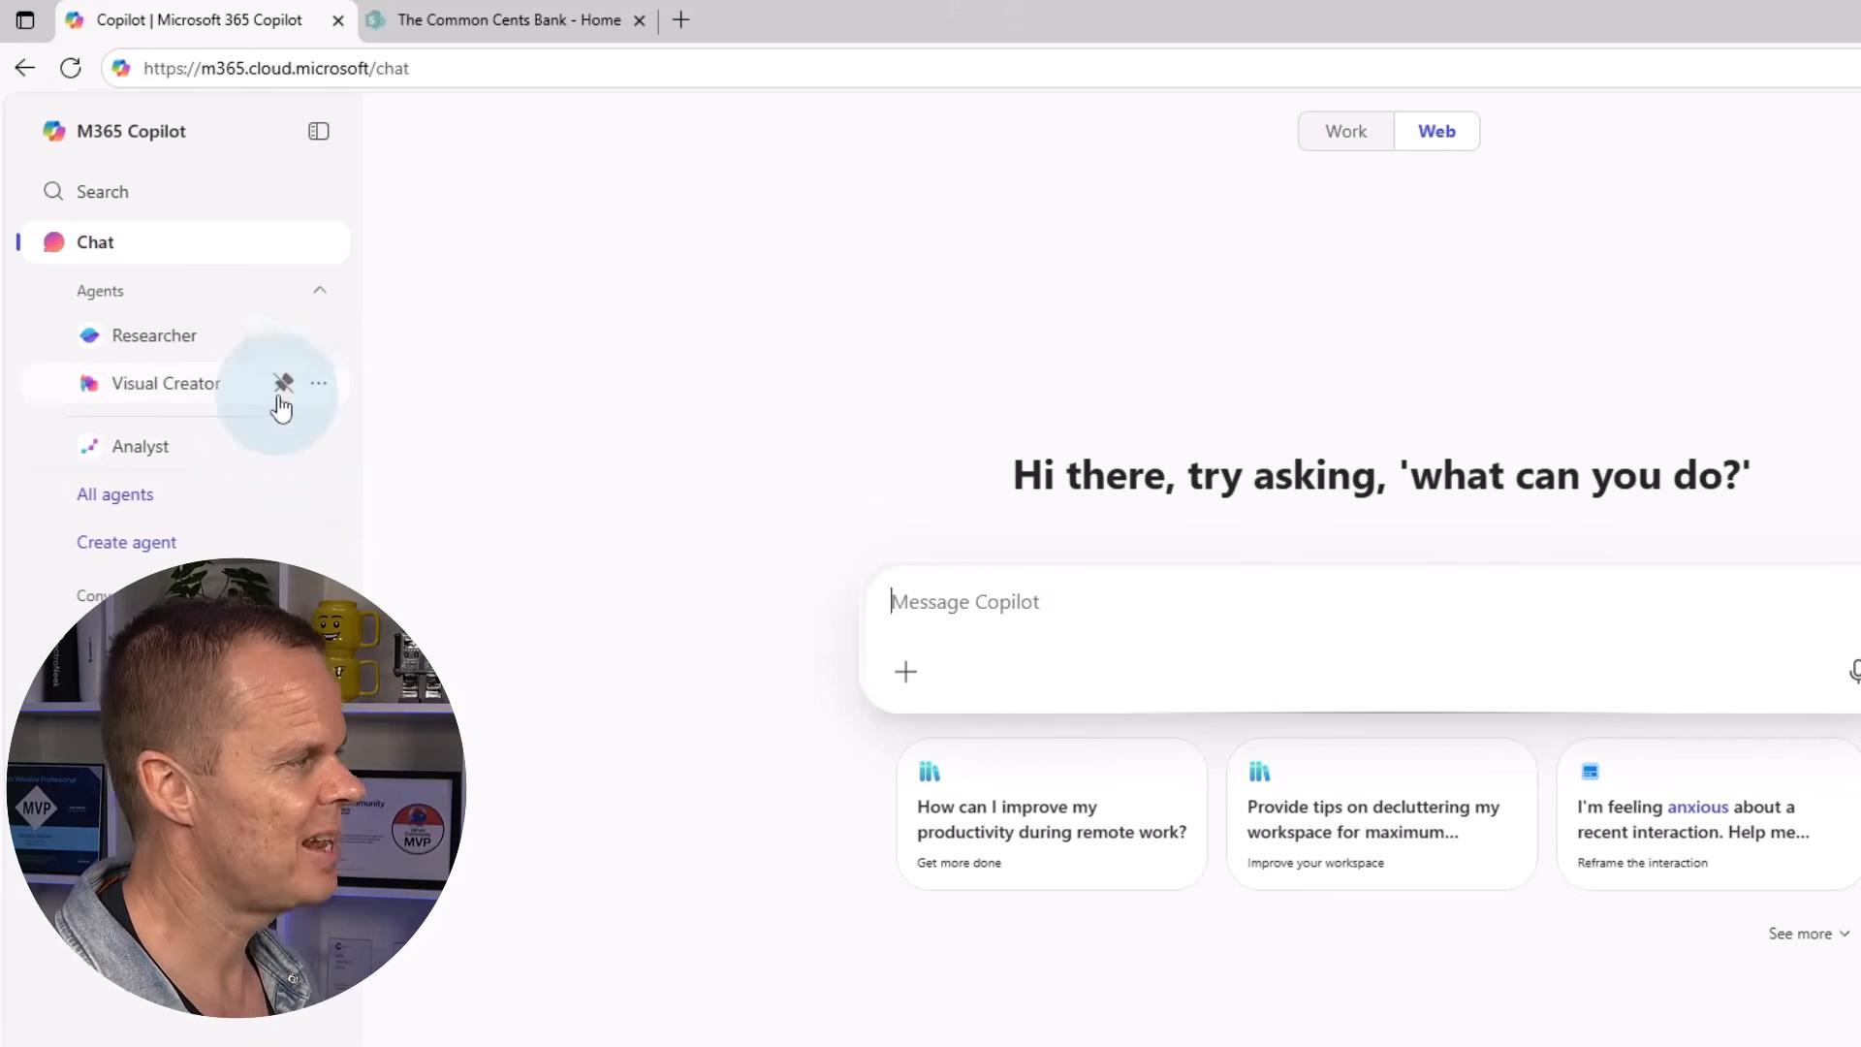
left_click(282, 386)
left_click(282, 445)
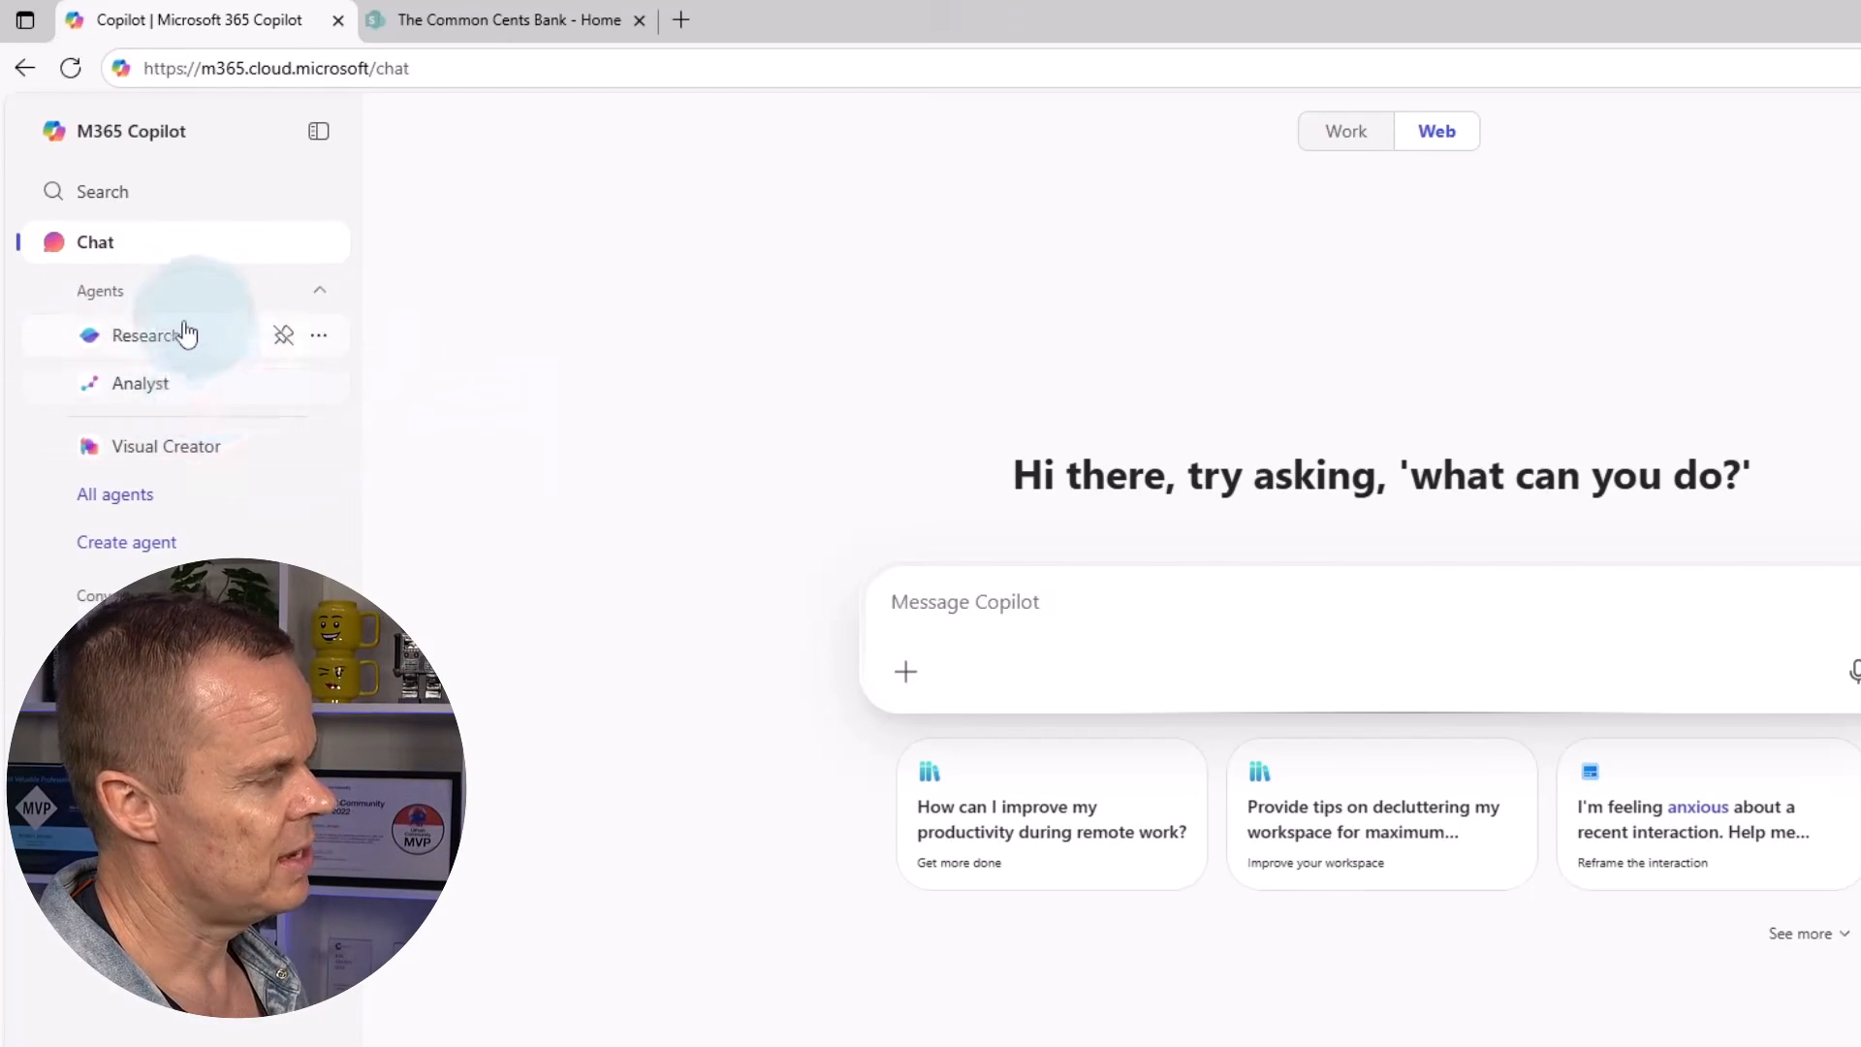
Browse all agents in the Agent Store and view the details of AI Meeting Notes TeamsMaestro
left_click(133, 504)
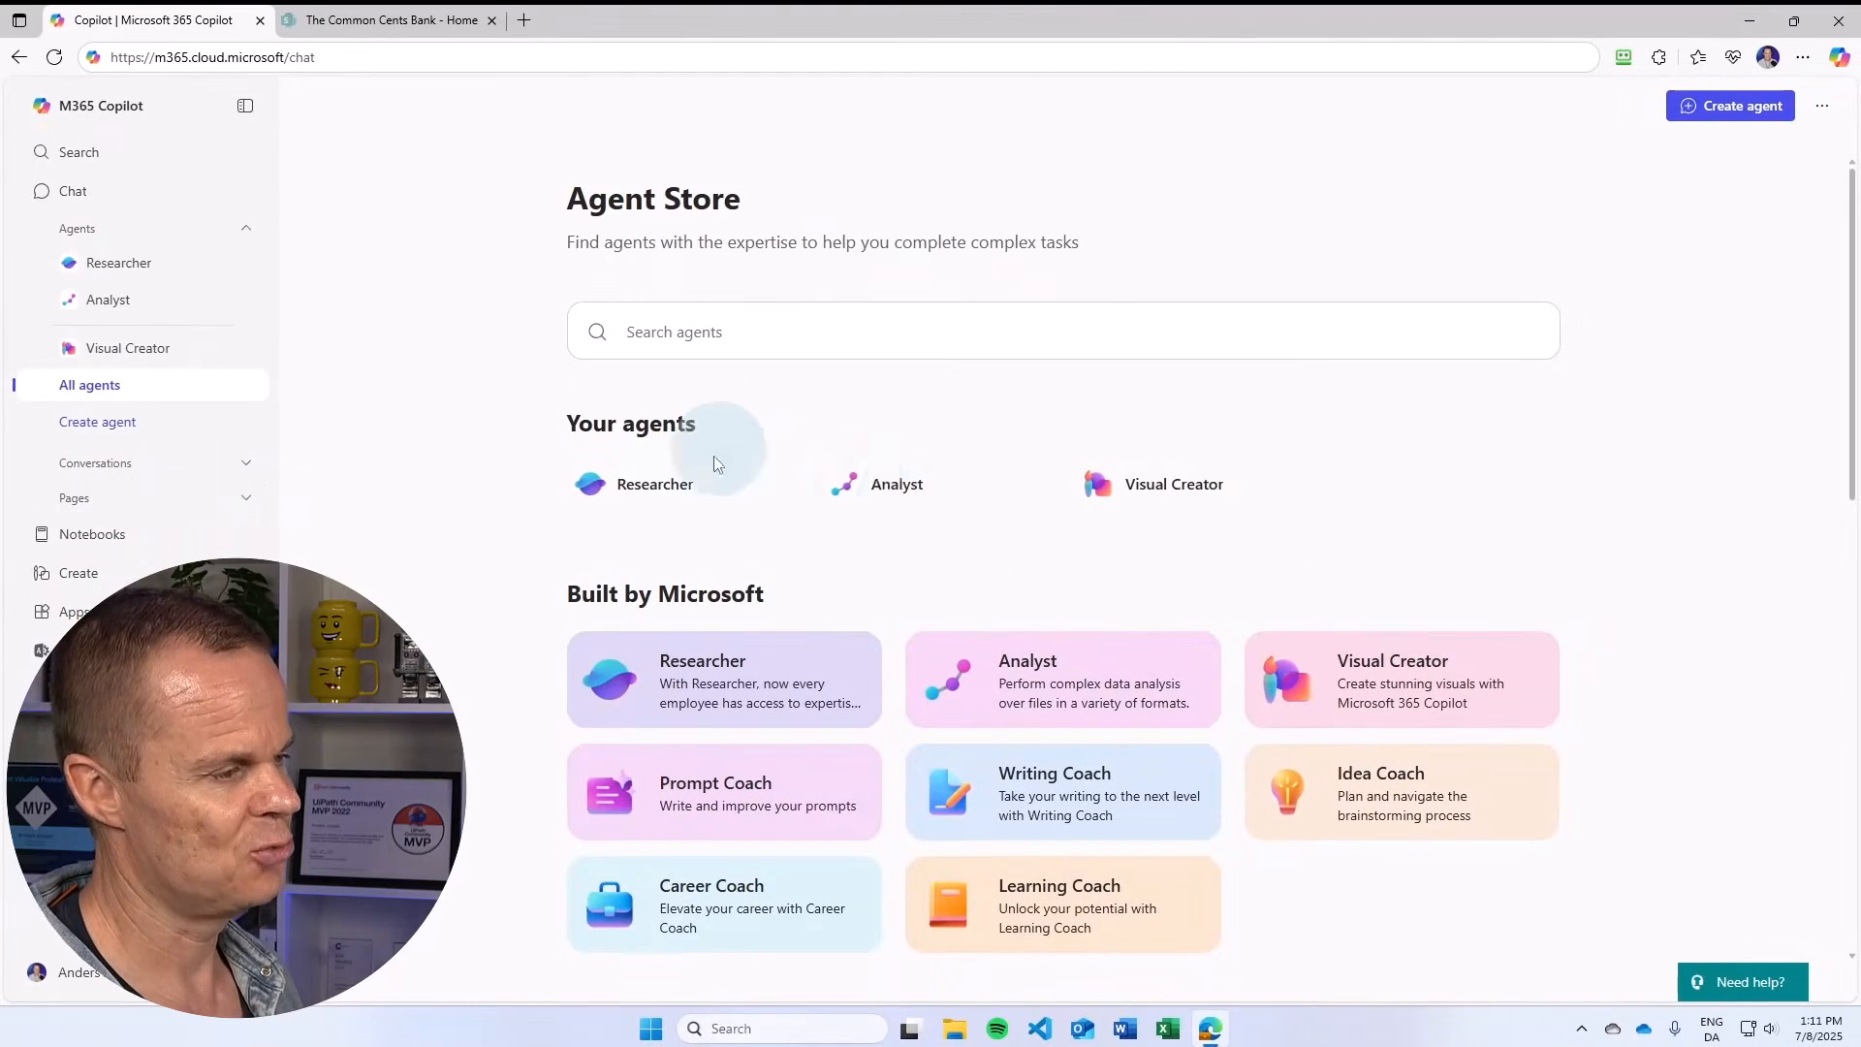
scroll(515, 544, "down", 2)
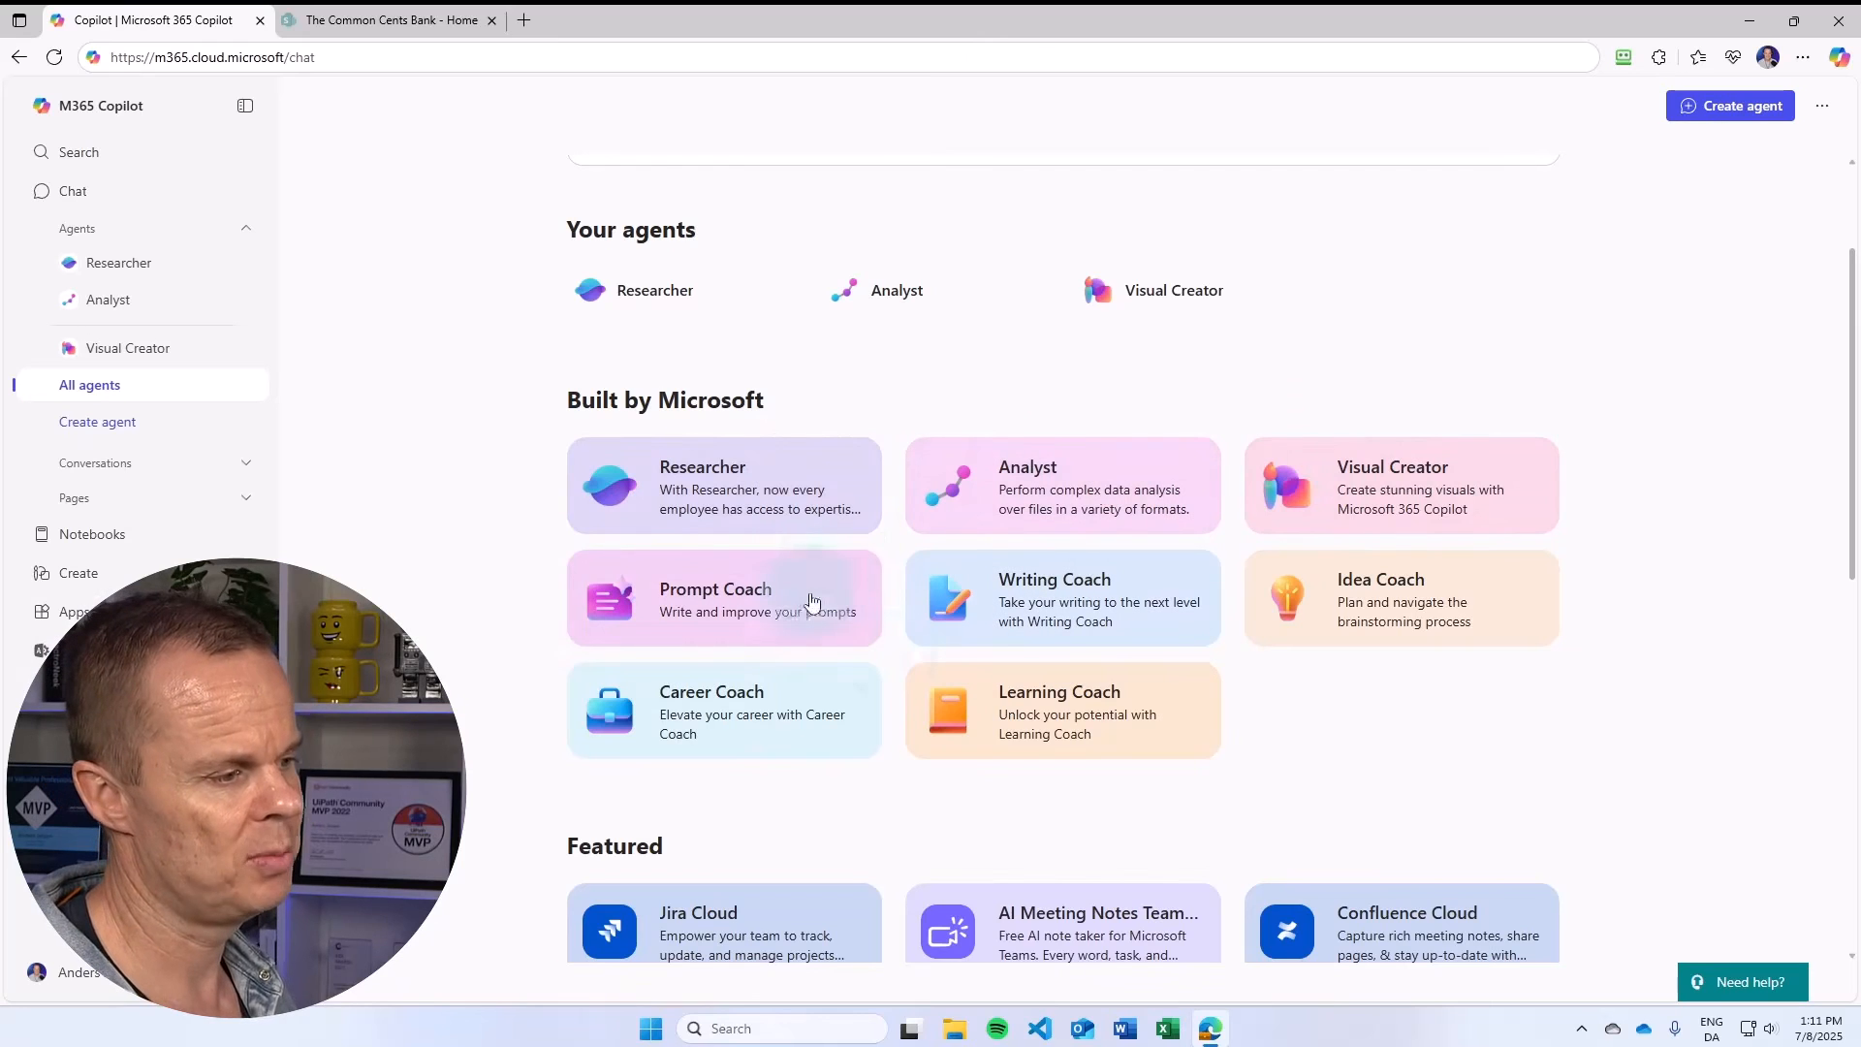
scroll(529, 674, "down", 4)
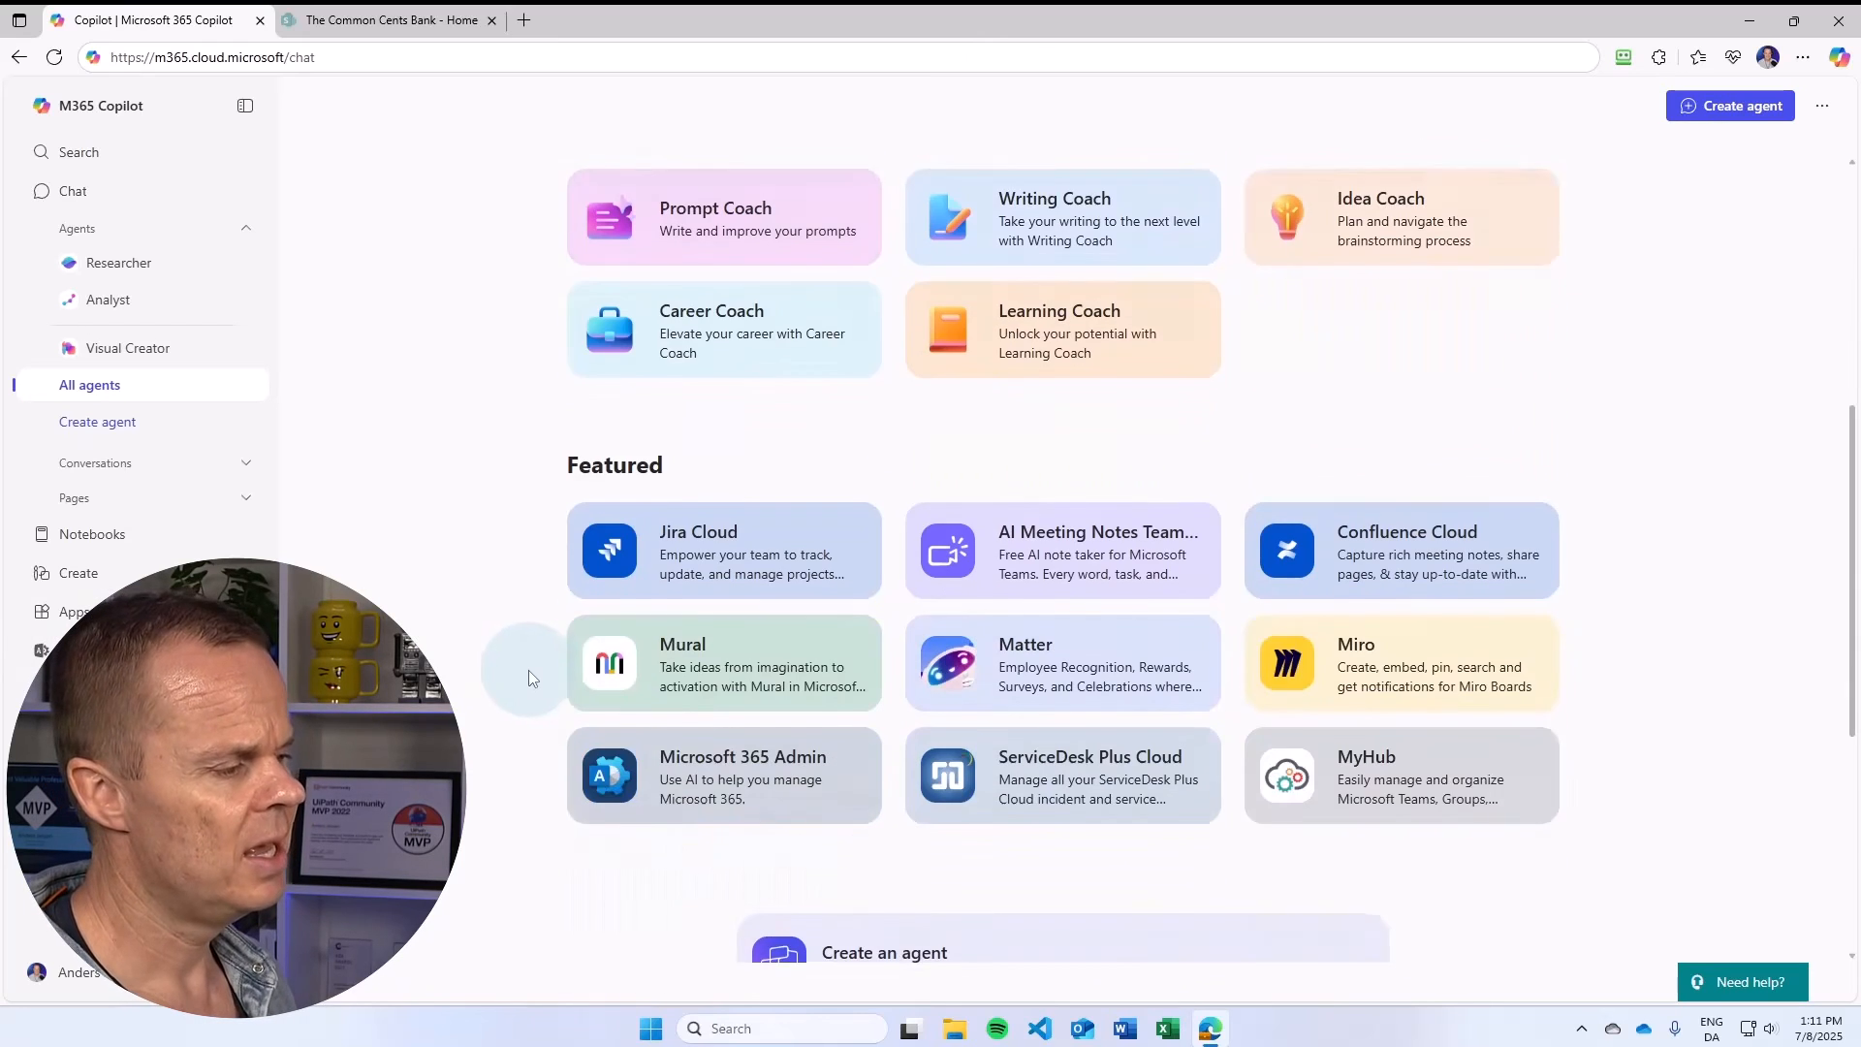
scroll(698, 442, "down", 3)
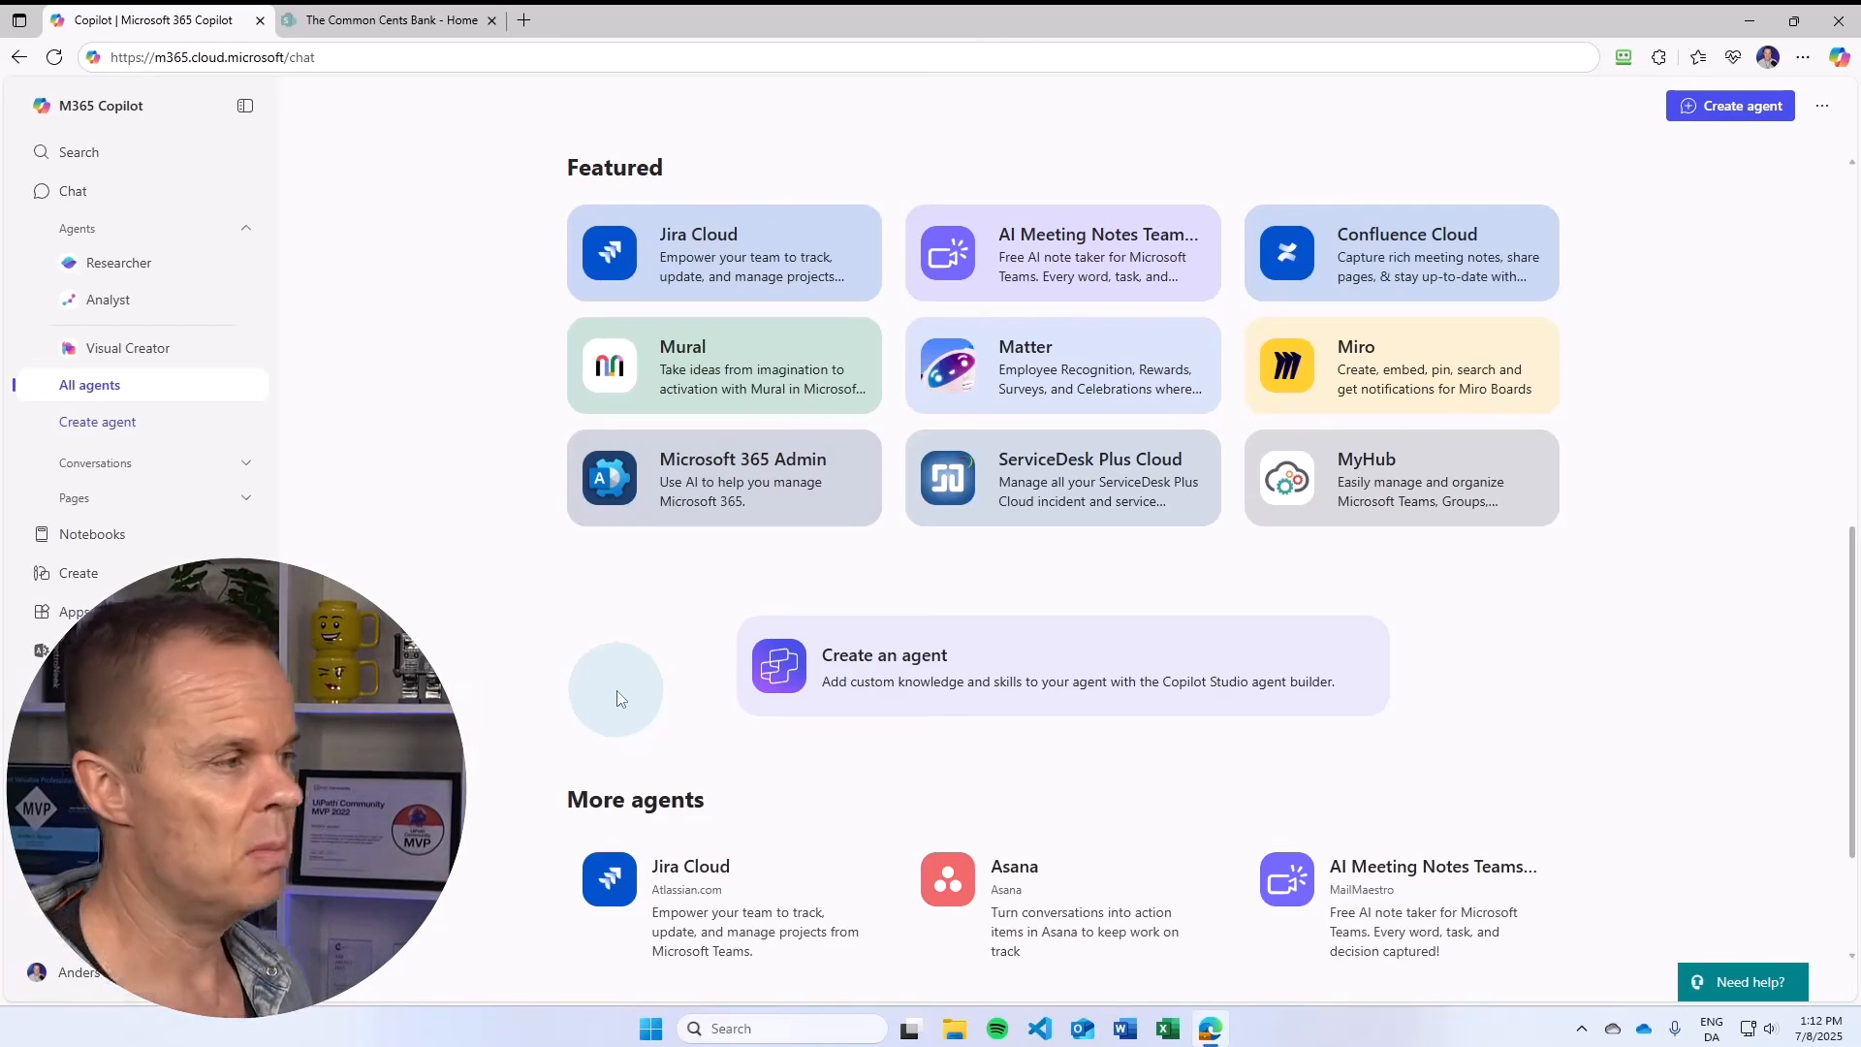
left_click(1076, 257)
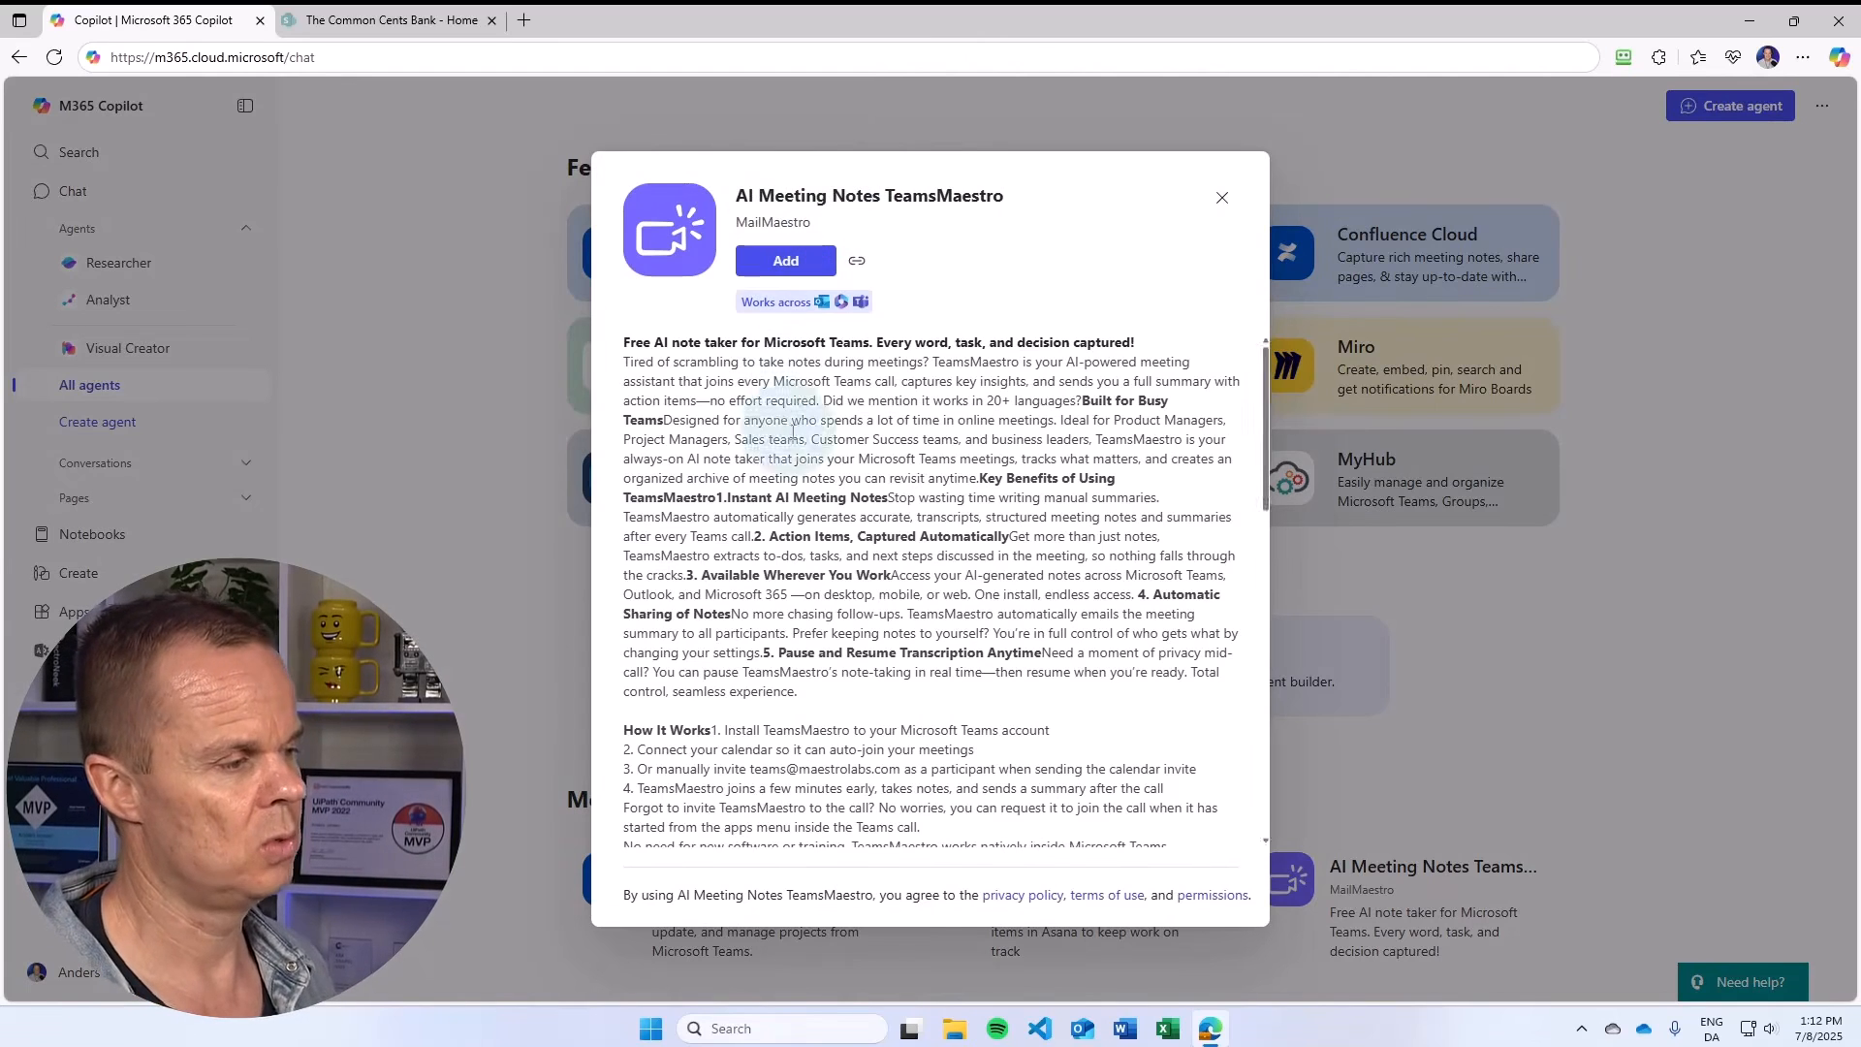
left_click(493, 632)
scroll(491, 652, "up", 8)
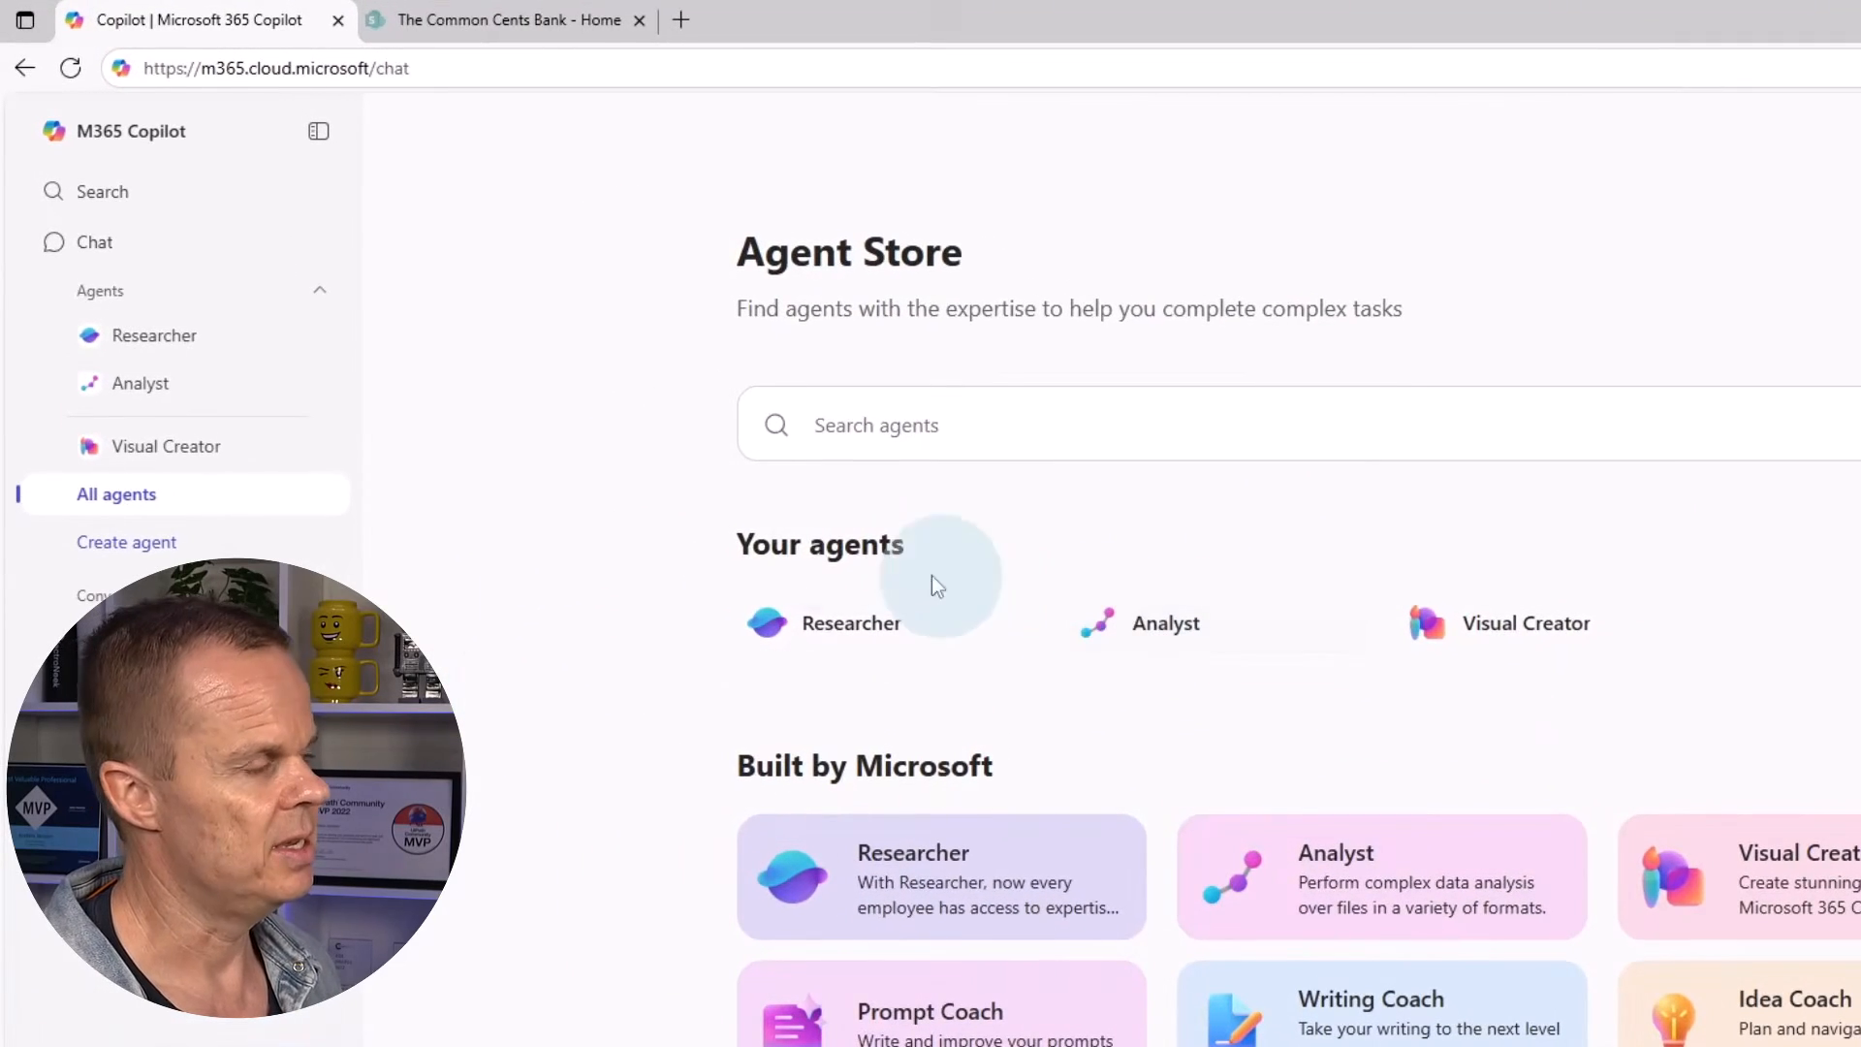
Open the Analyst agent and bring up the cloud file picker for attaching a file to the message
left_click(138, 386)
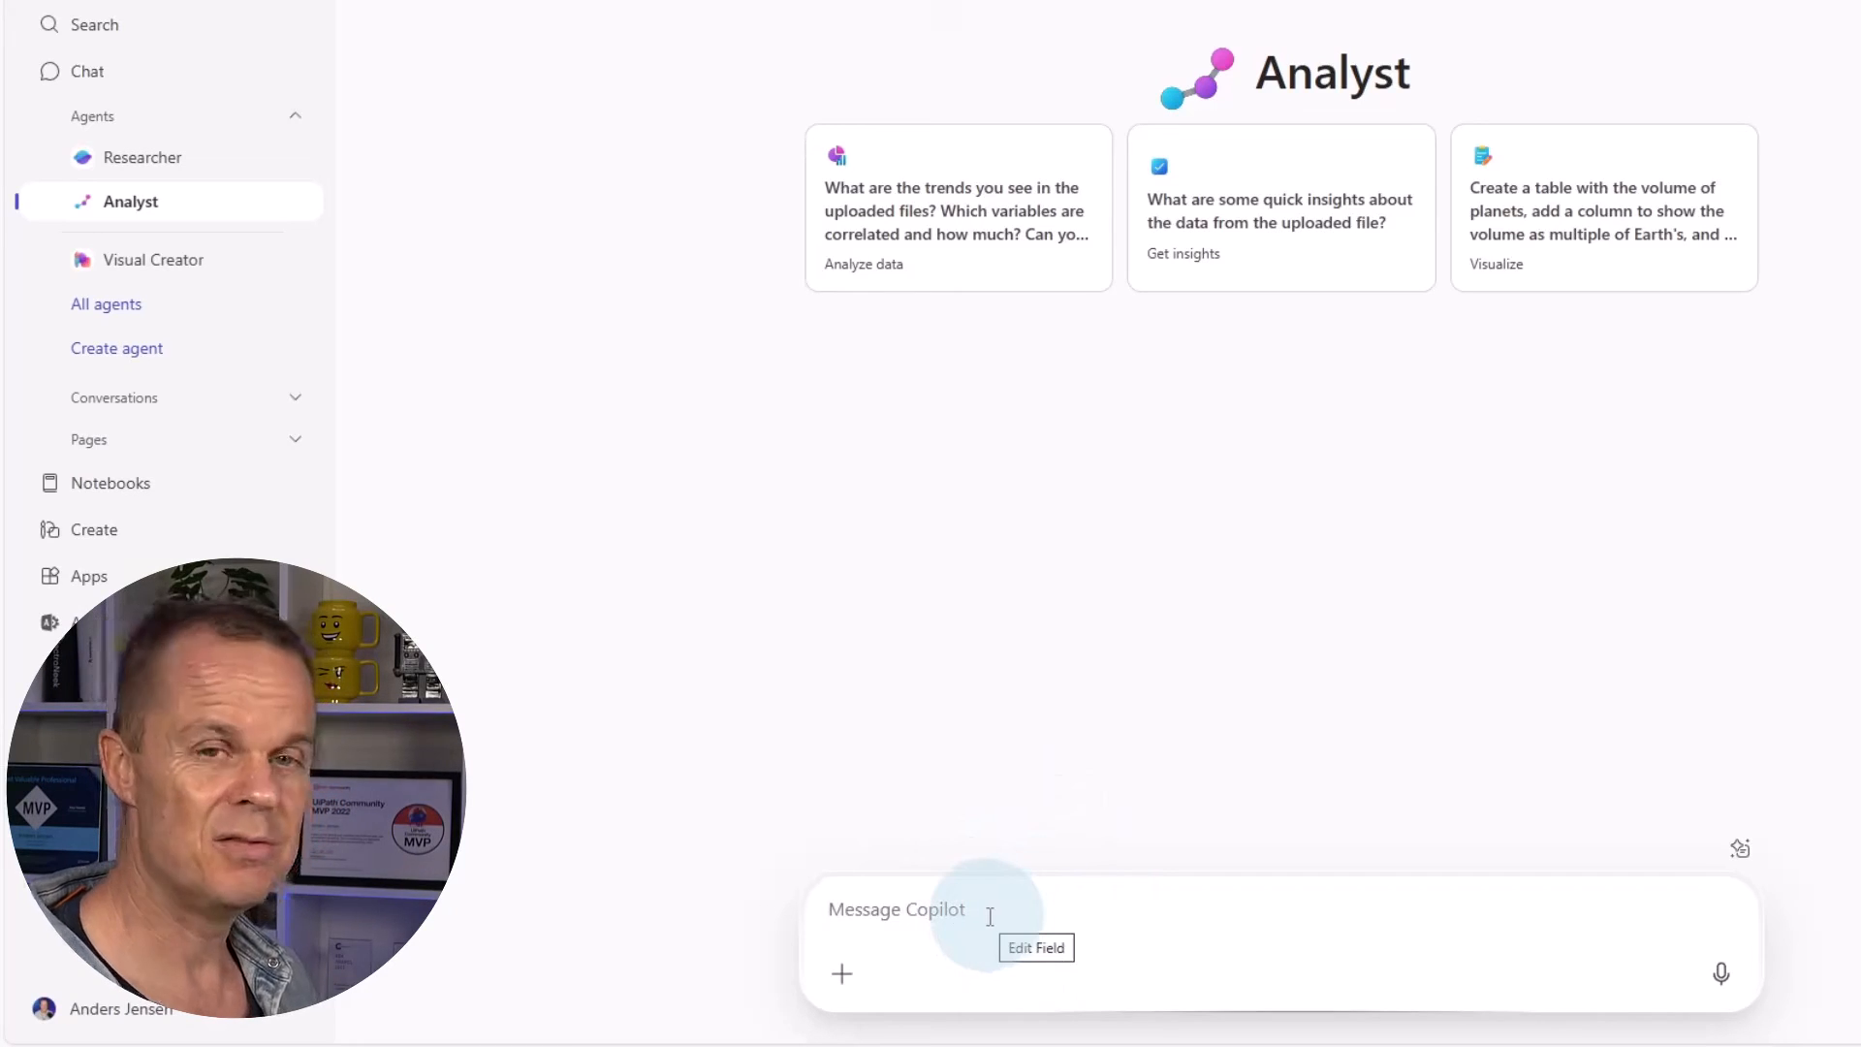
left_click(843, 977)
left_click(918, 867)
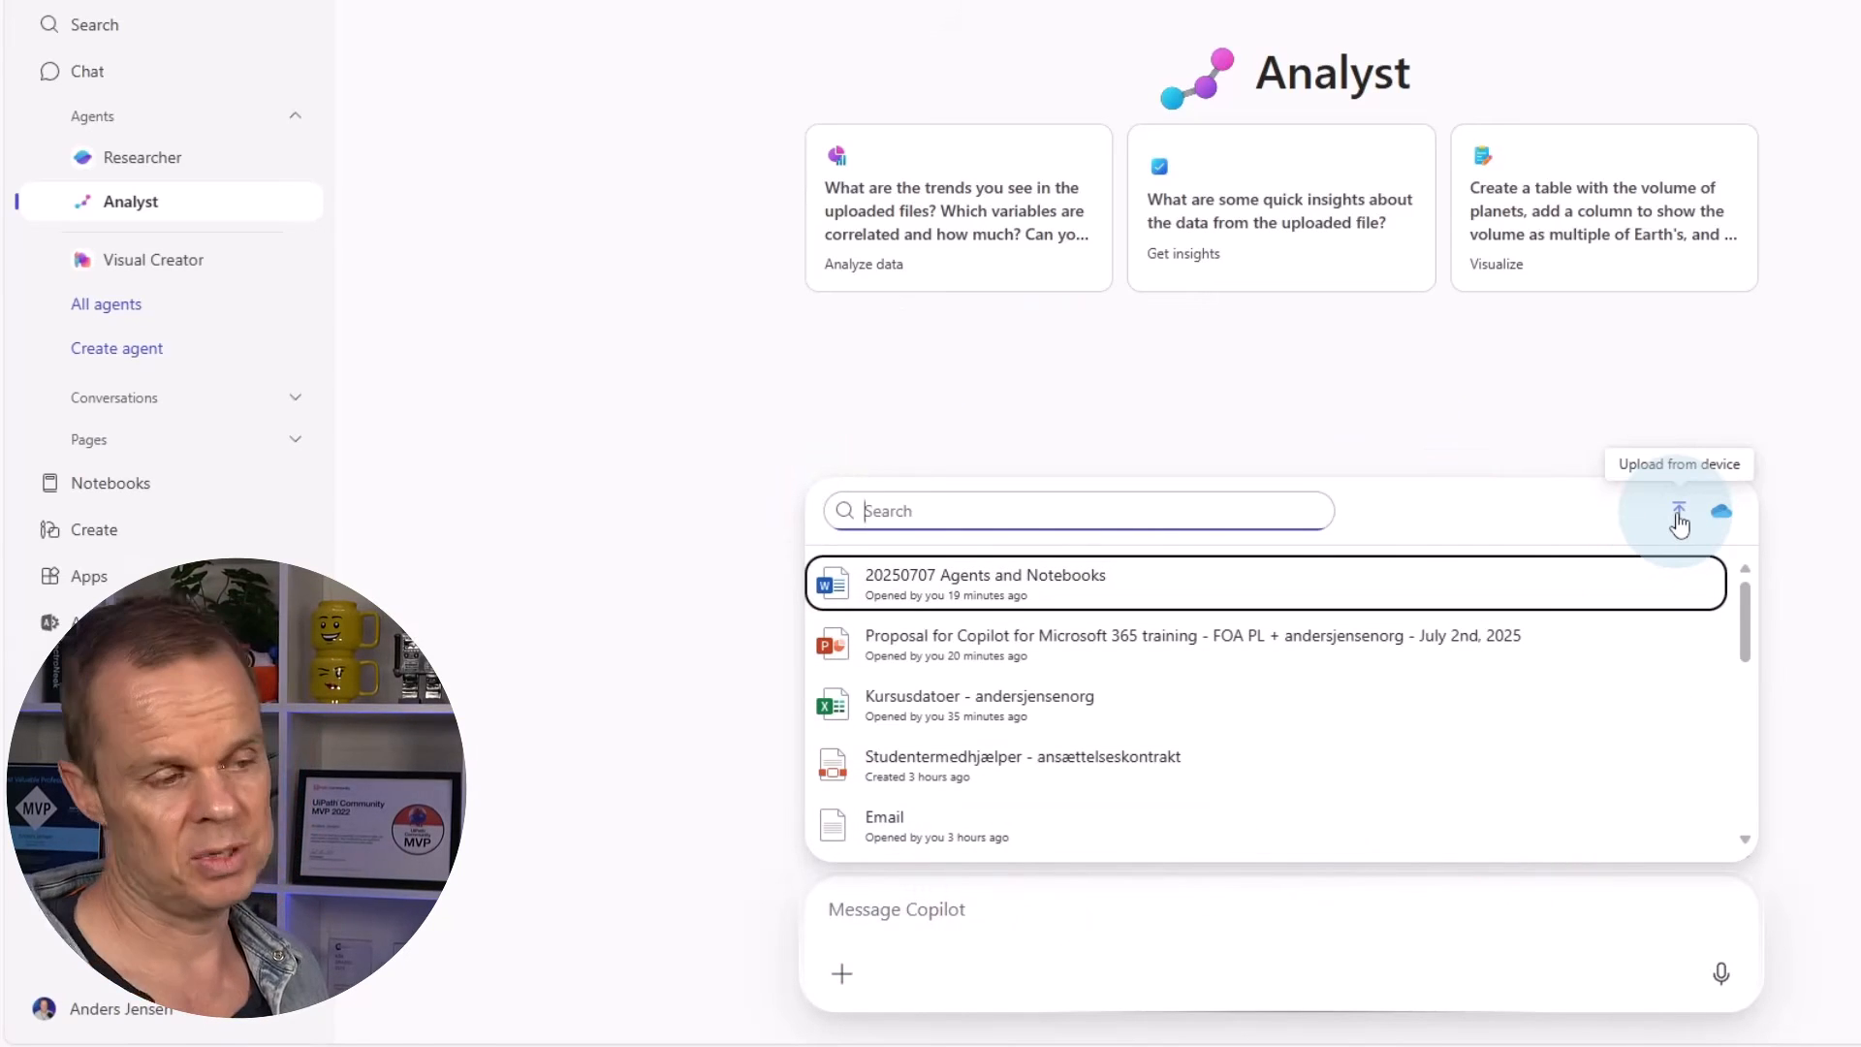
left_click(1725, 515)
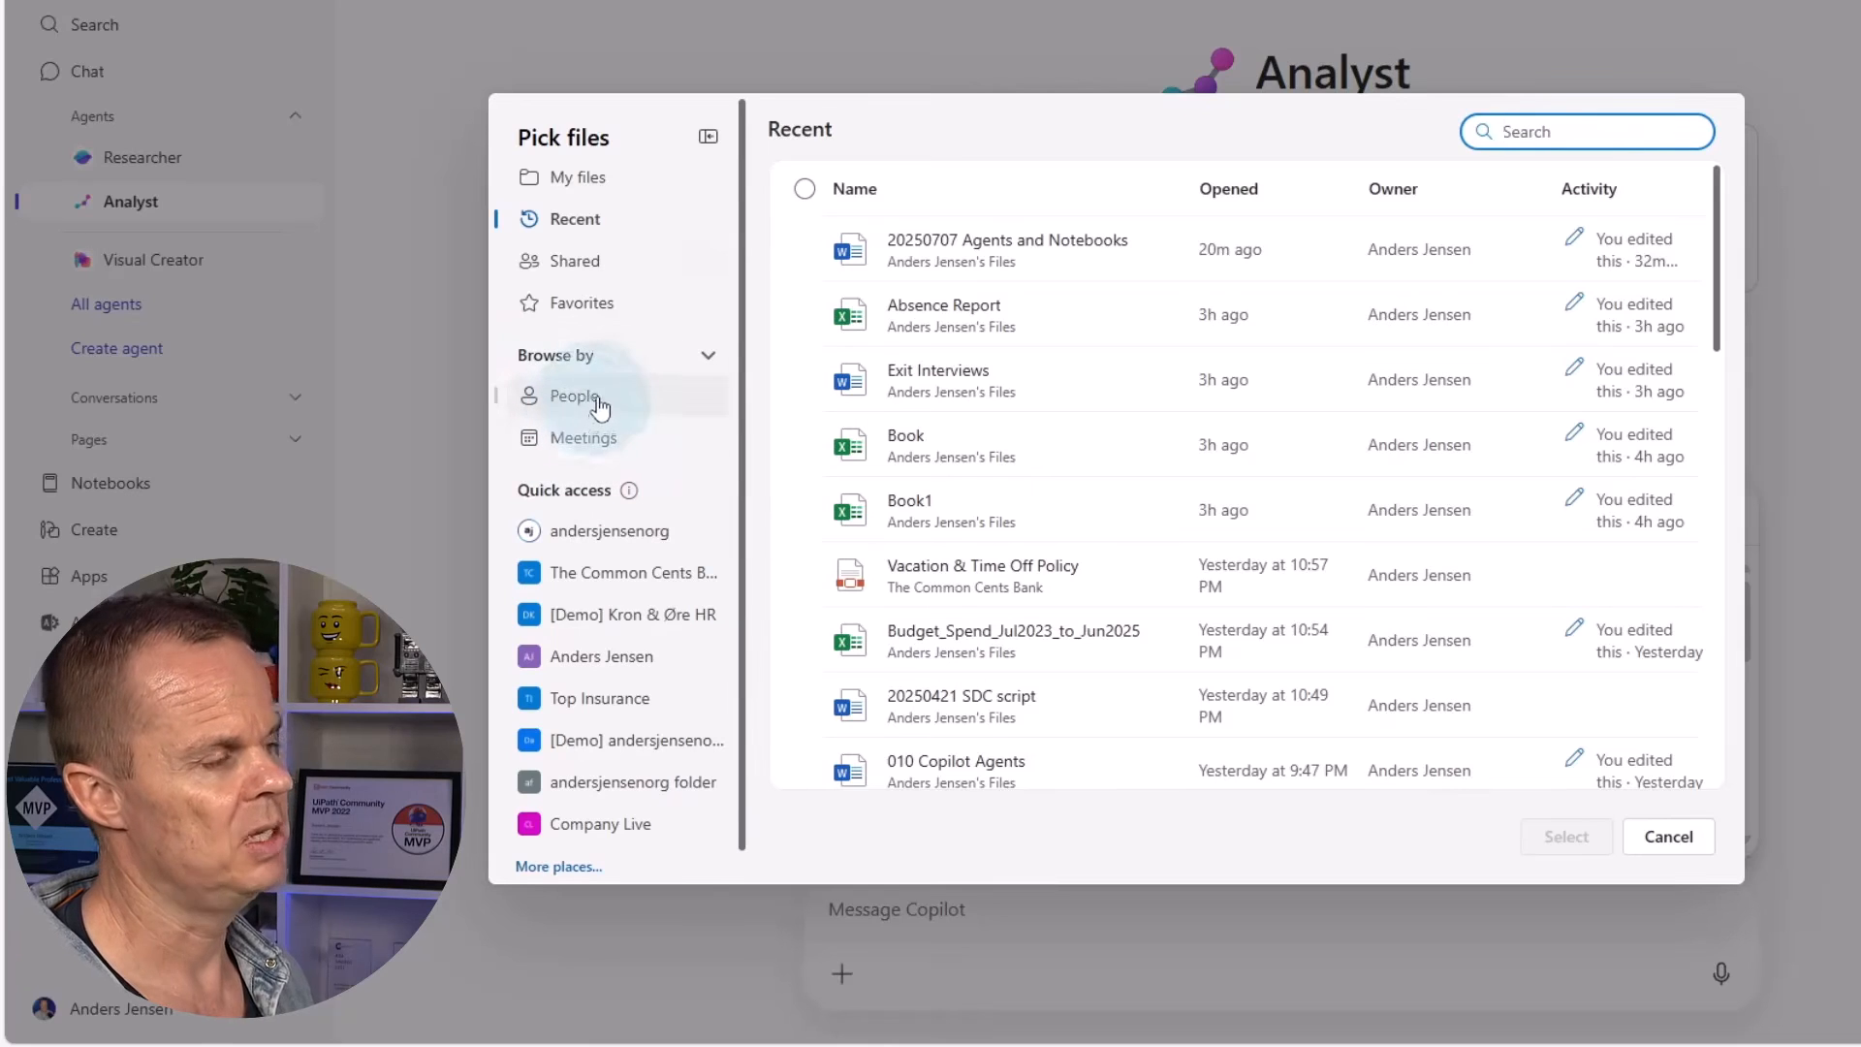
Attach Budget_Spend_Jul2023_to_Jun2025.xlsx from the Agents & Notebooks folder inside Copilot 365 - Lesson Files in My files
left_click(587, 186)
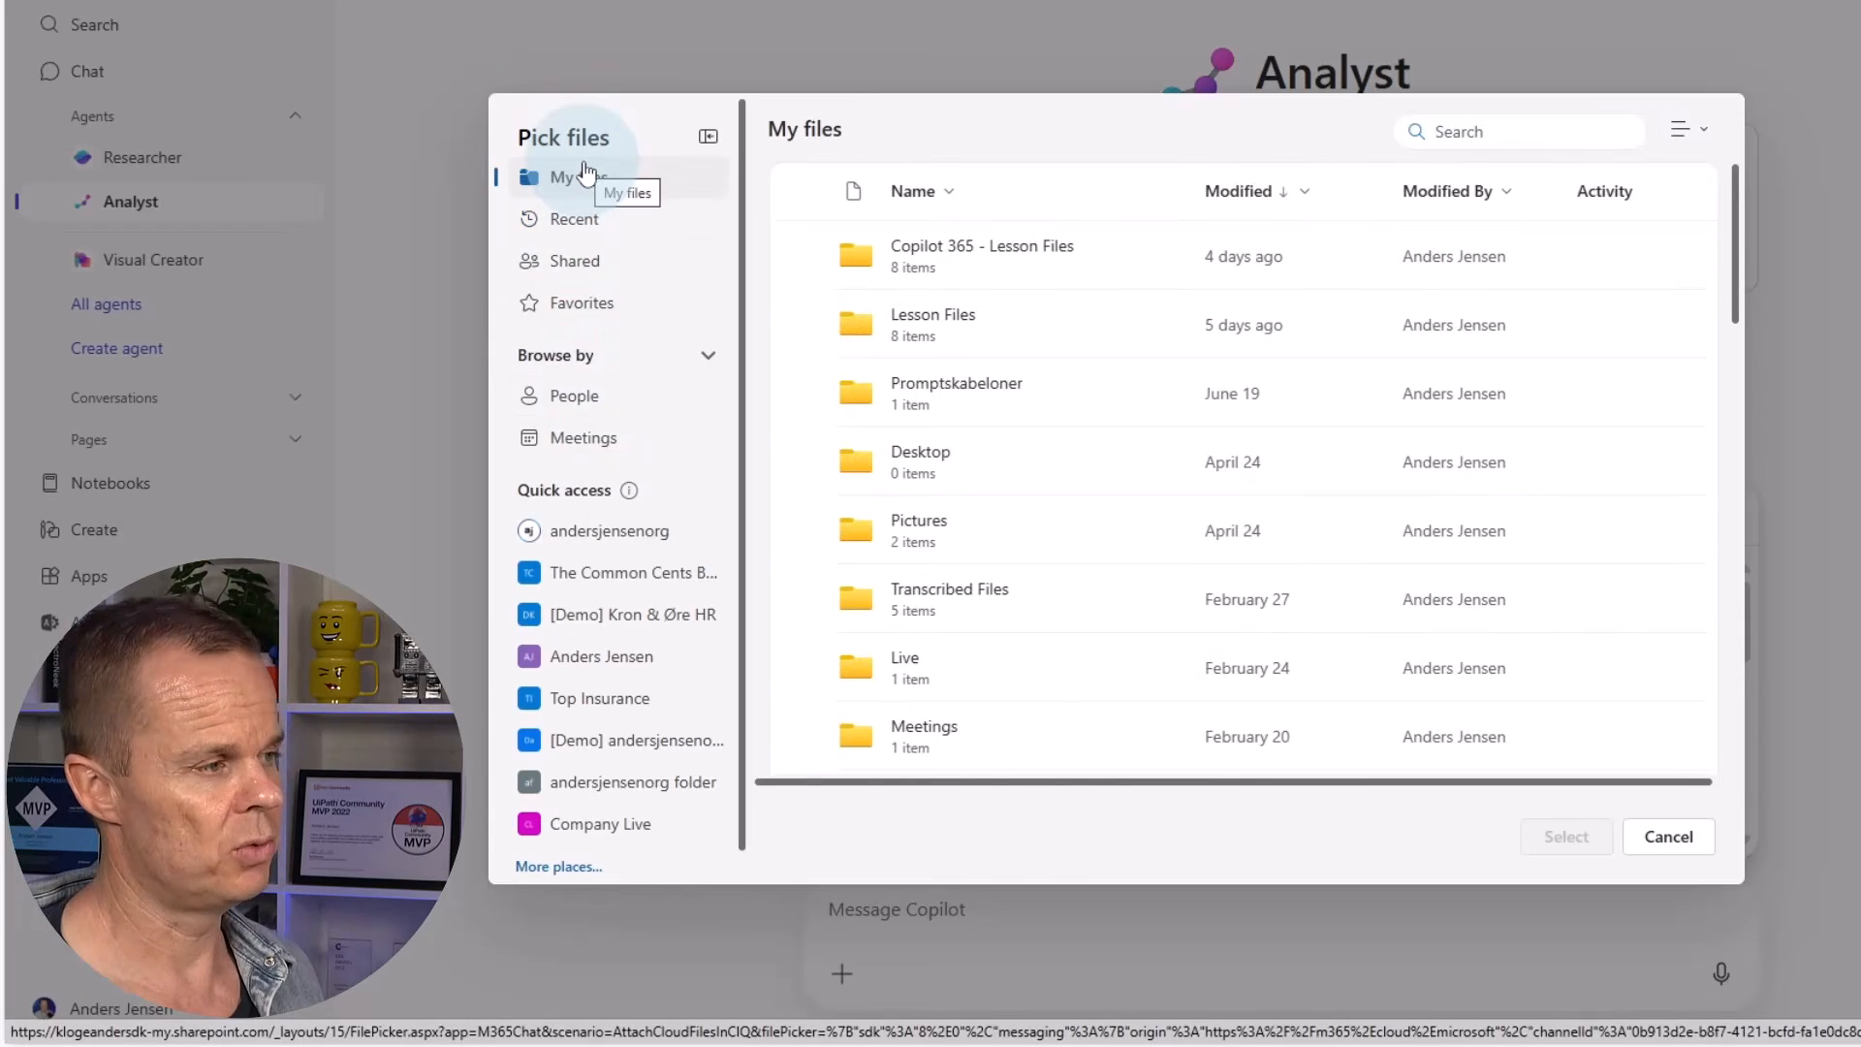
left_click(1026, 246)
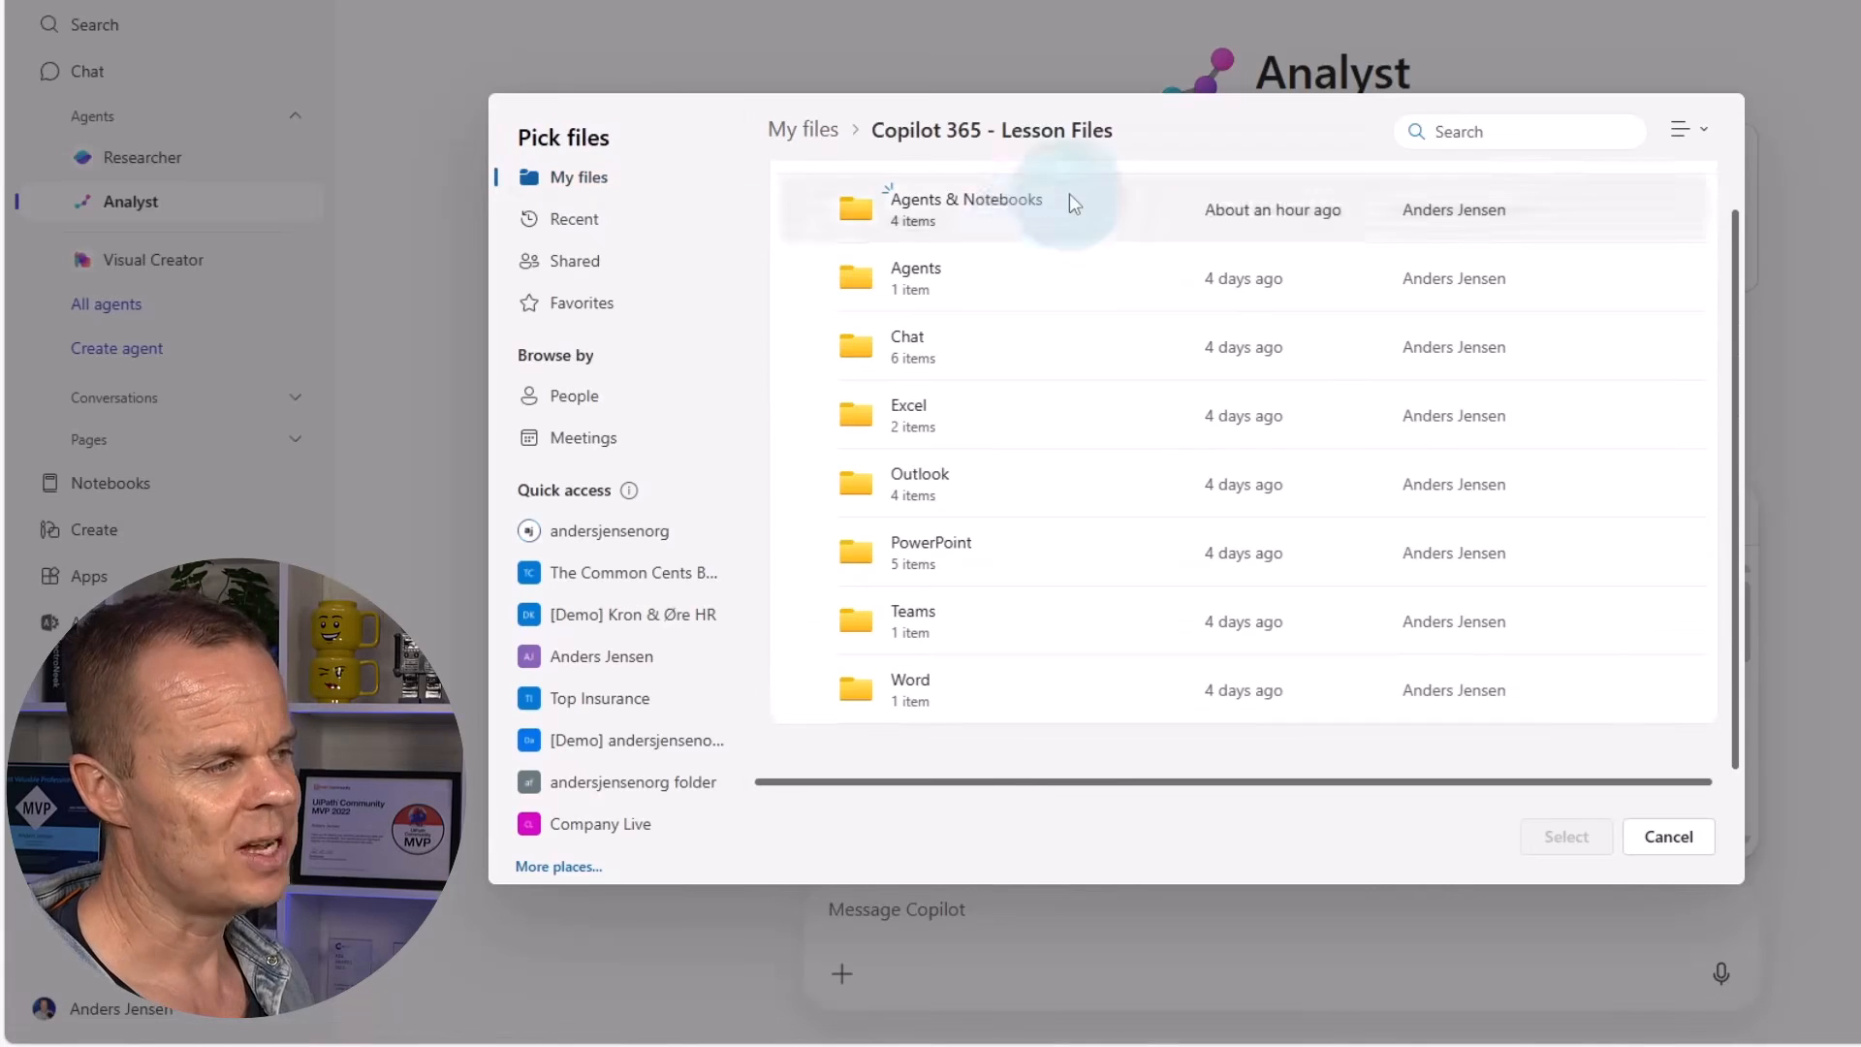
left_click(967, 205)
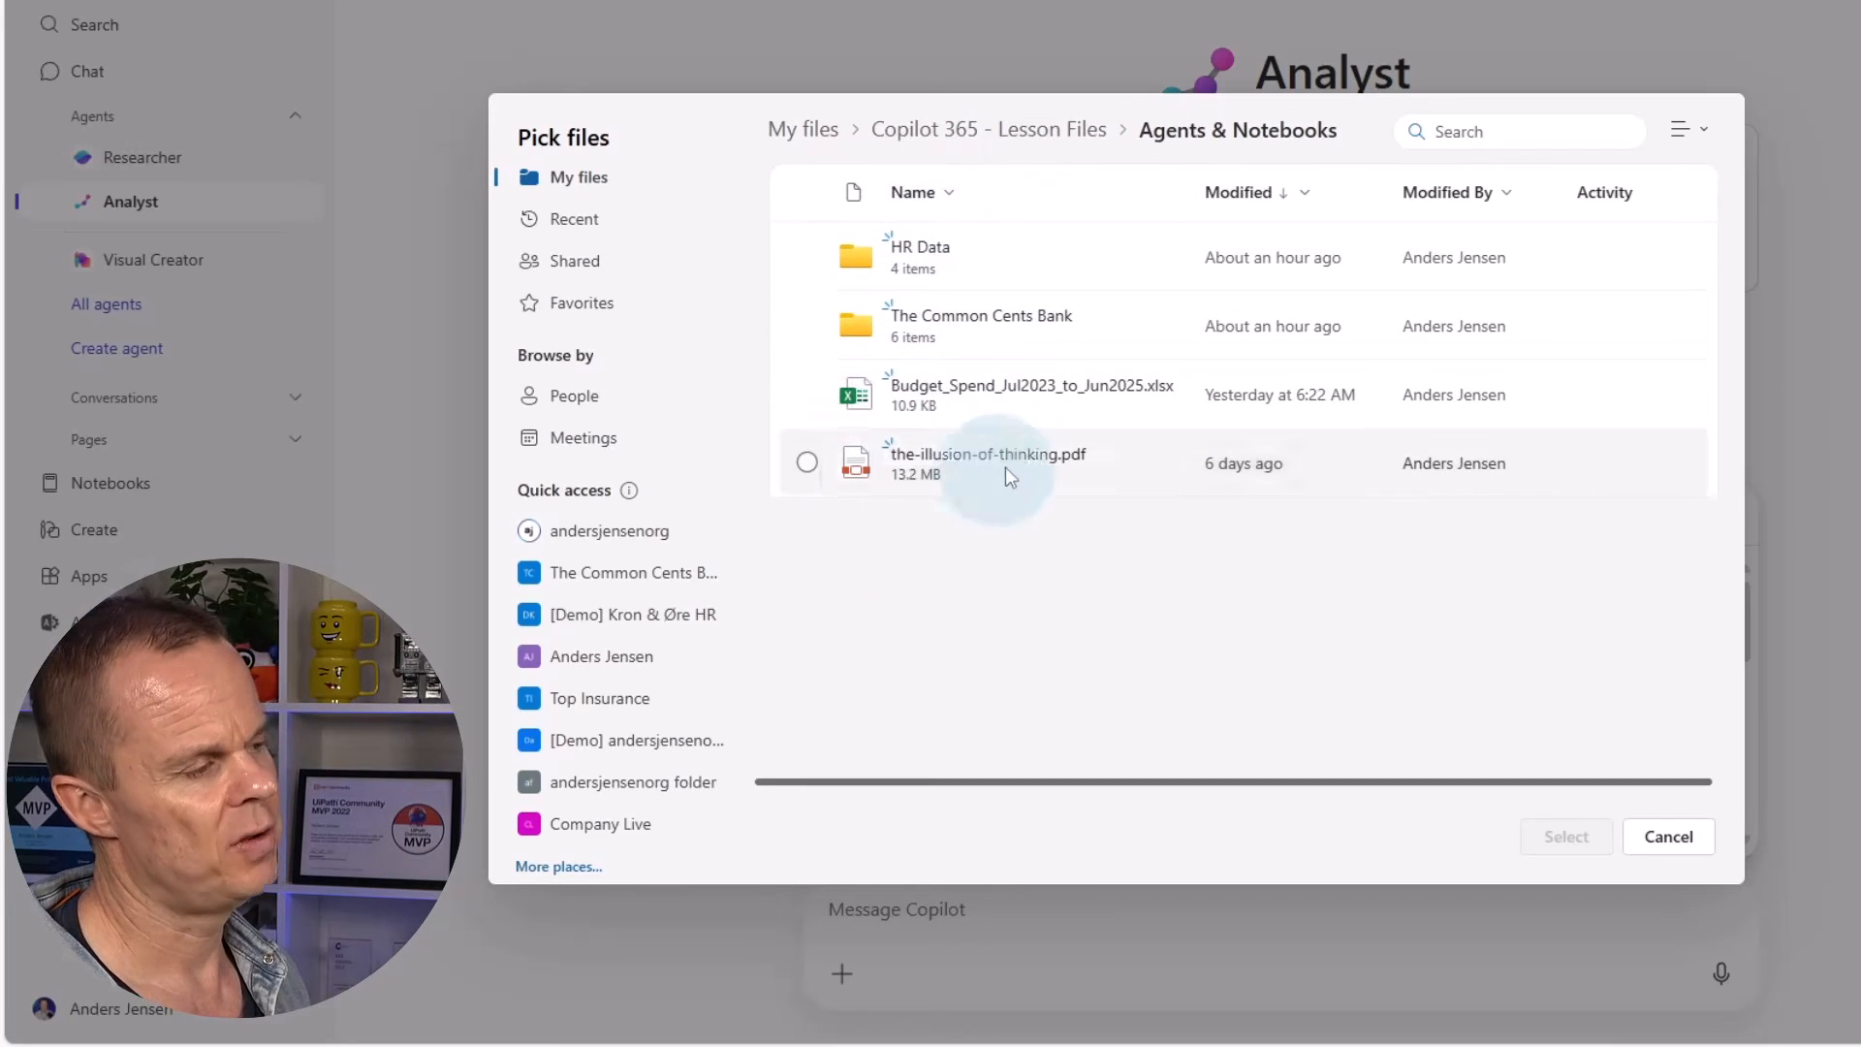
left_click(808, 394)
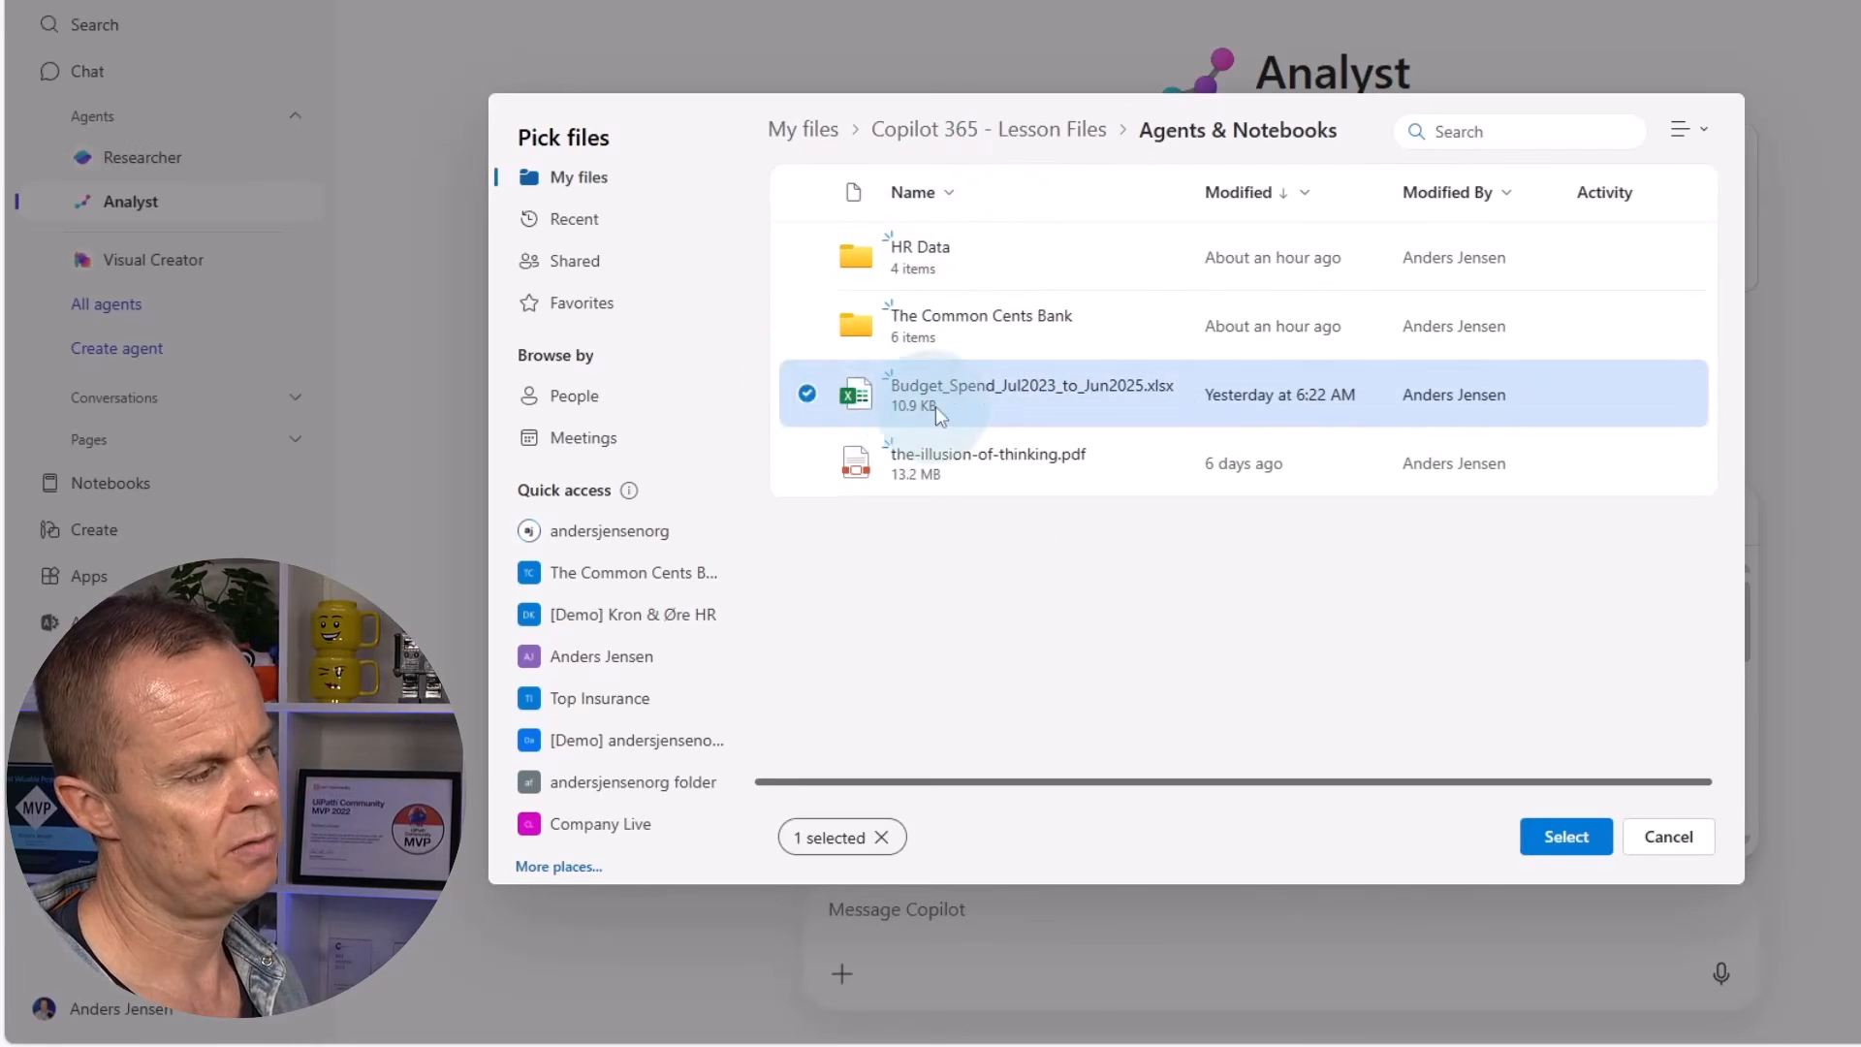
left_click_drag(911, 394, 1079, 410)
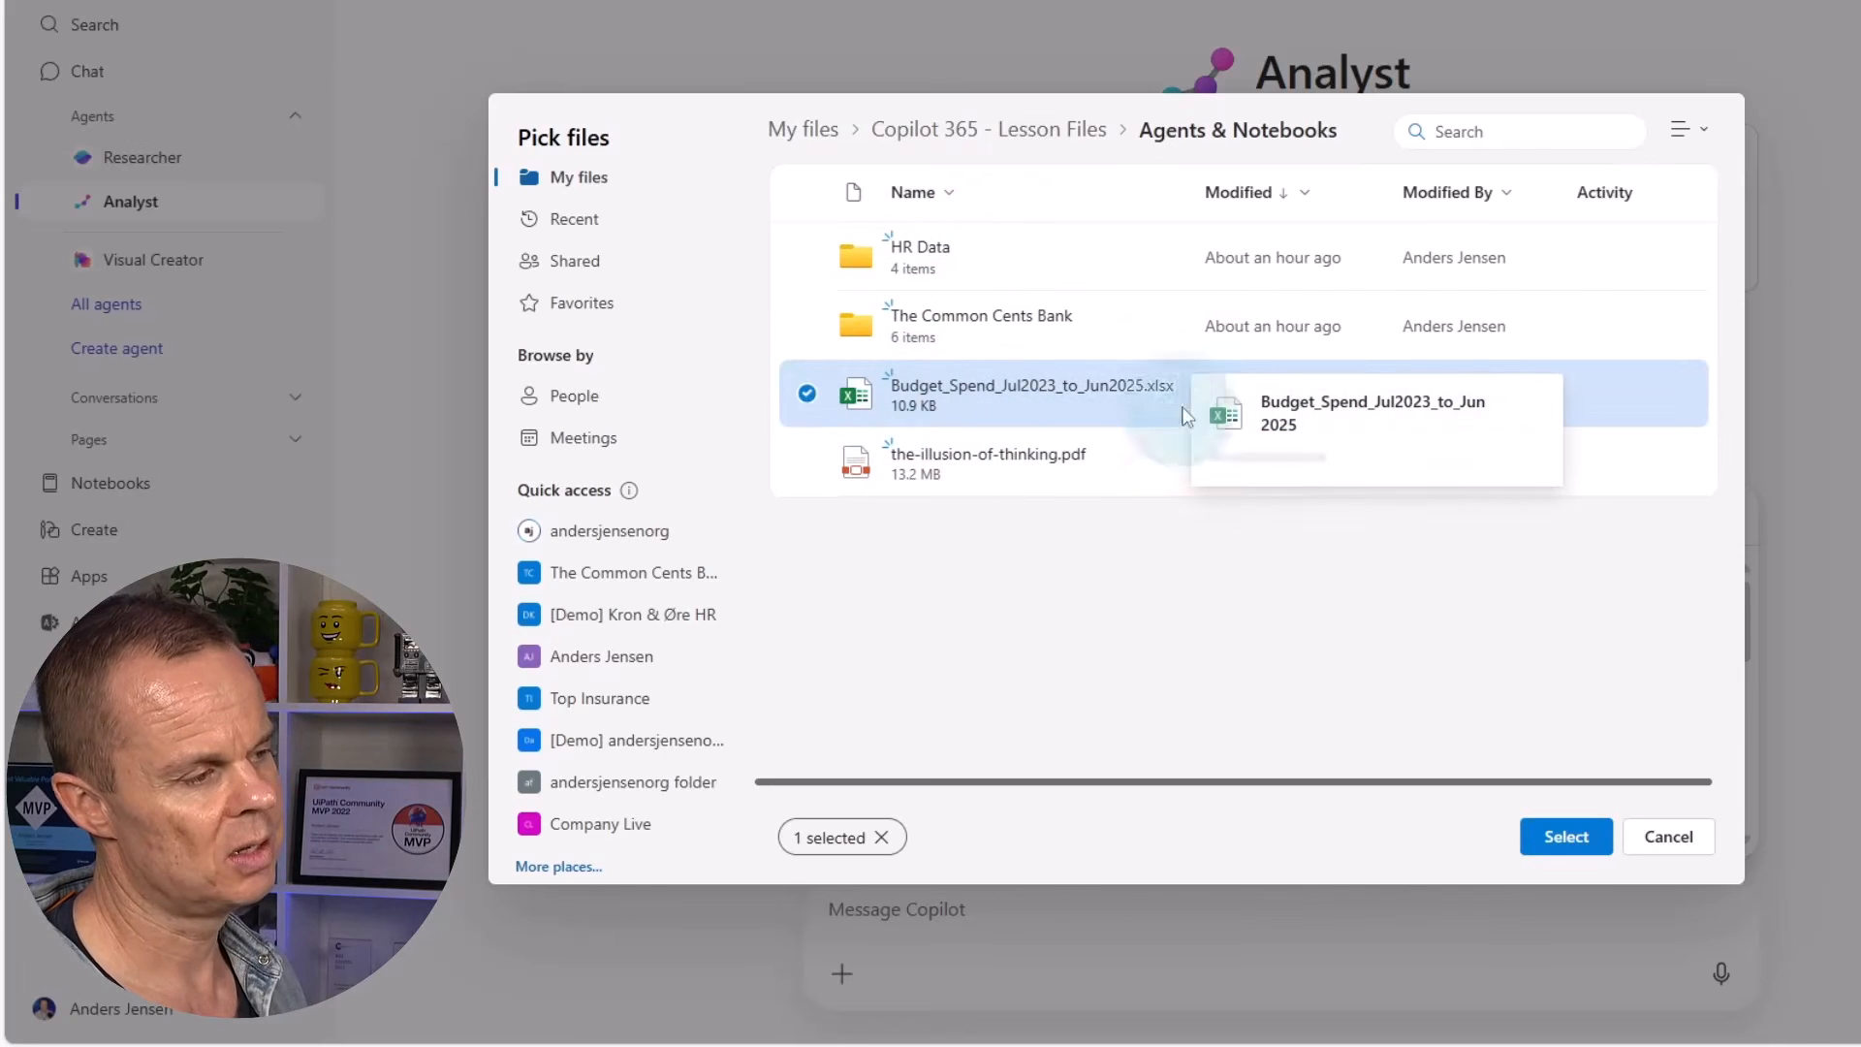
left_click(1550, 829)
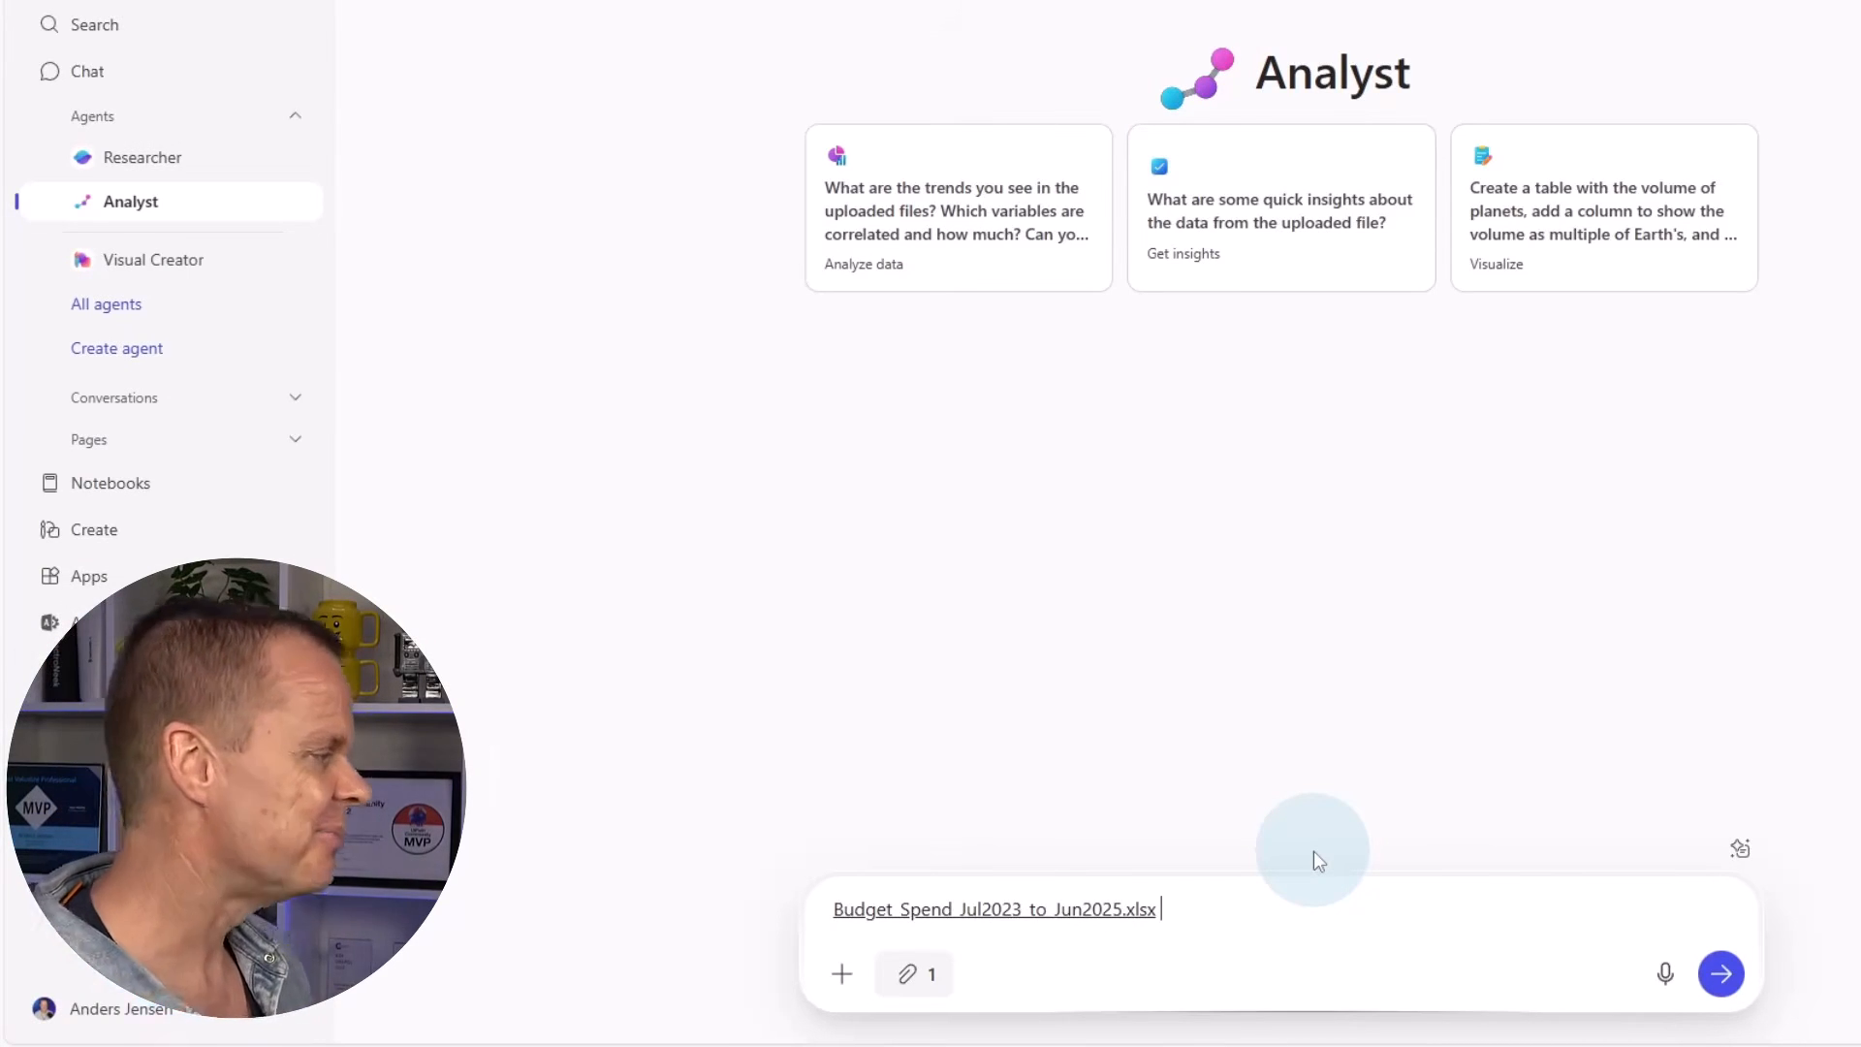
Begin the prompt after the attached file with "Review the budget spend data from the last 24 months"
type("Review the ")
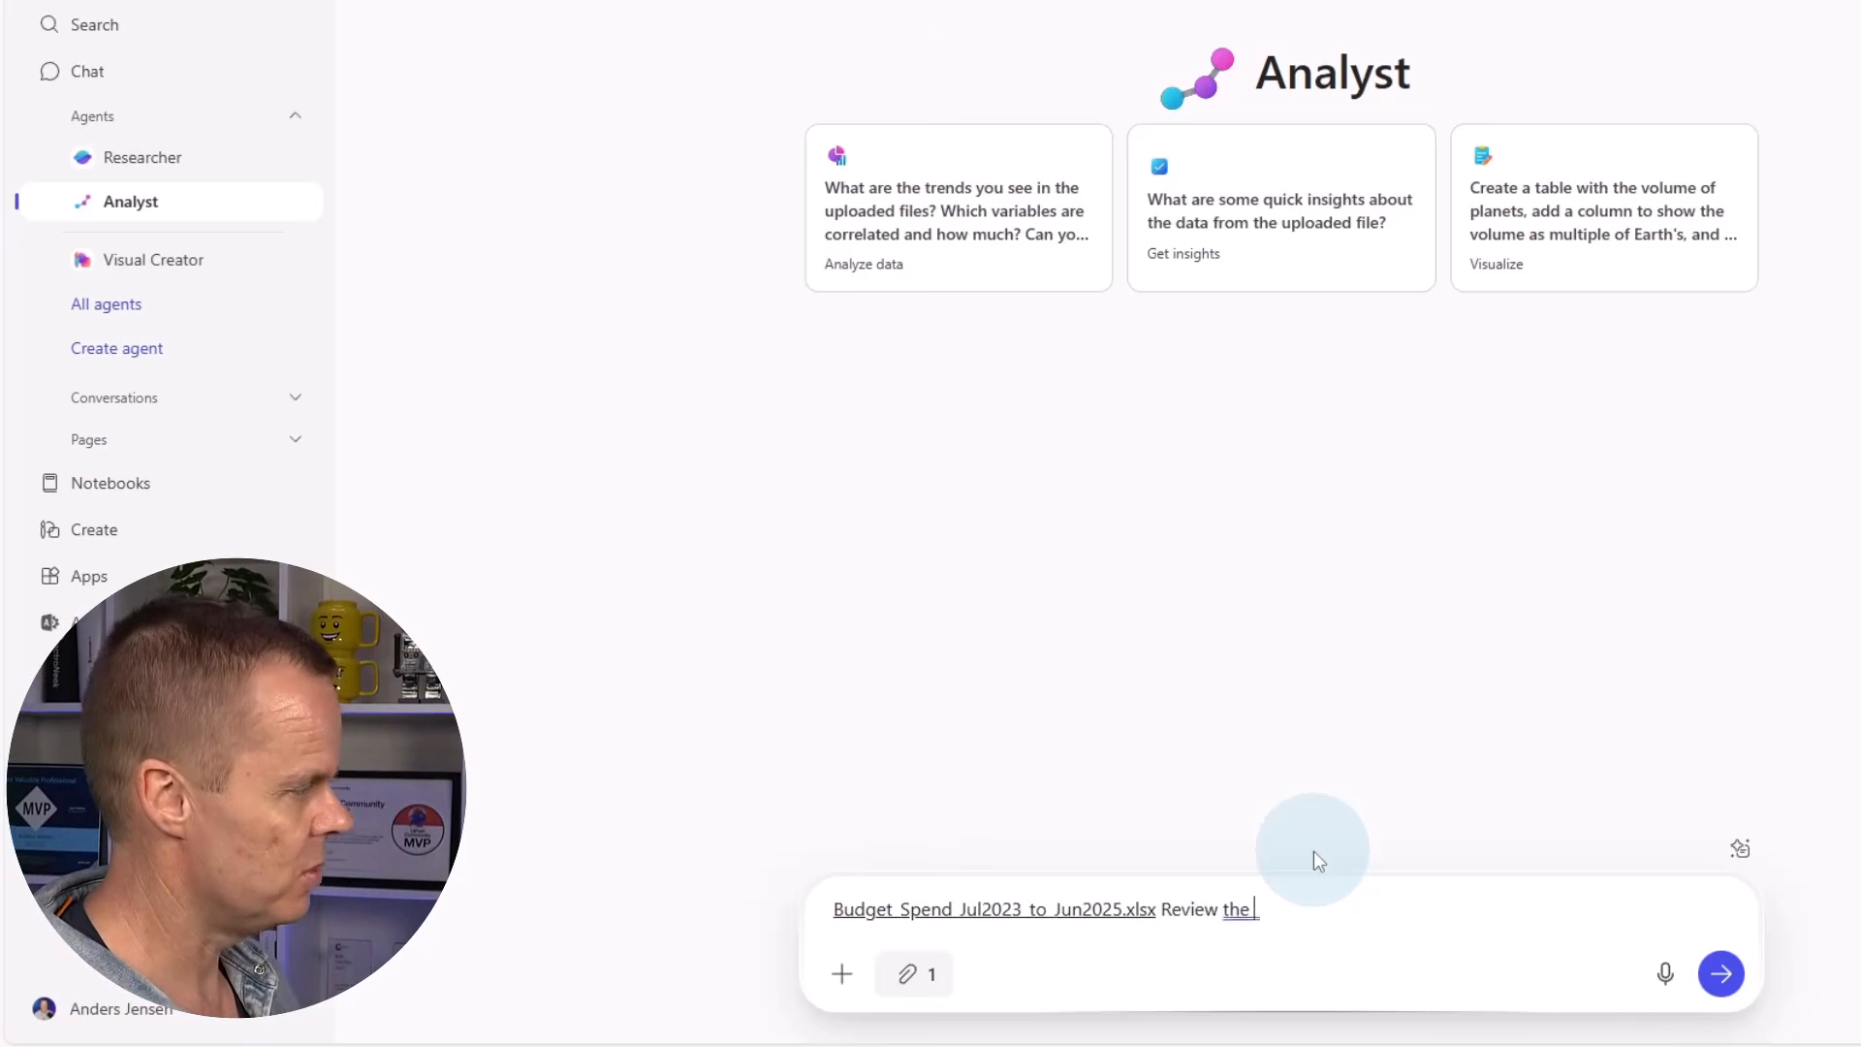
type("figu")
key("BackSpace")
key("BackSpace")
key("BackSpace")
key("BackSpace")
type("bud")
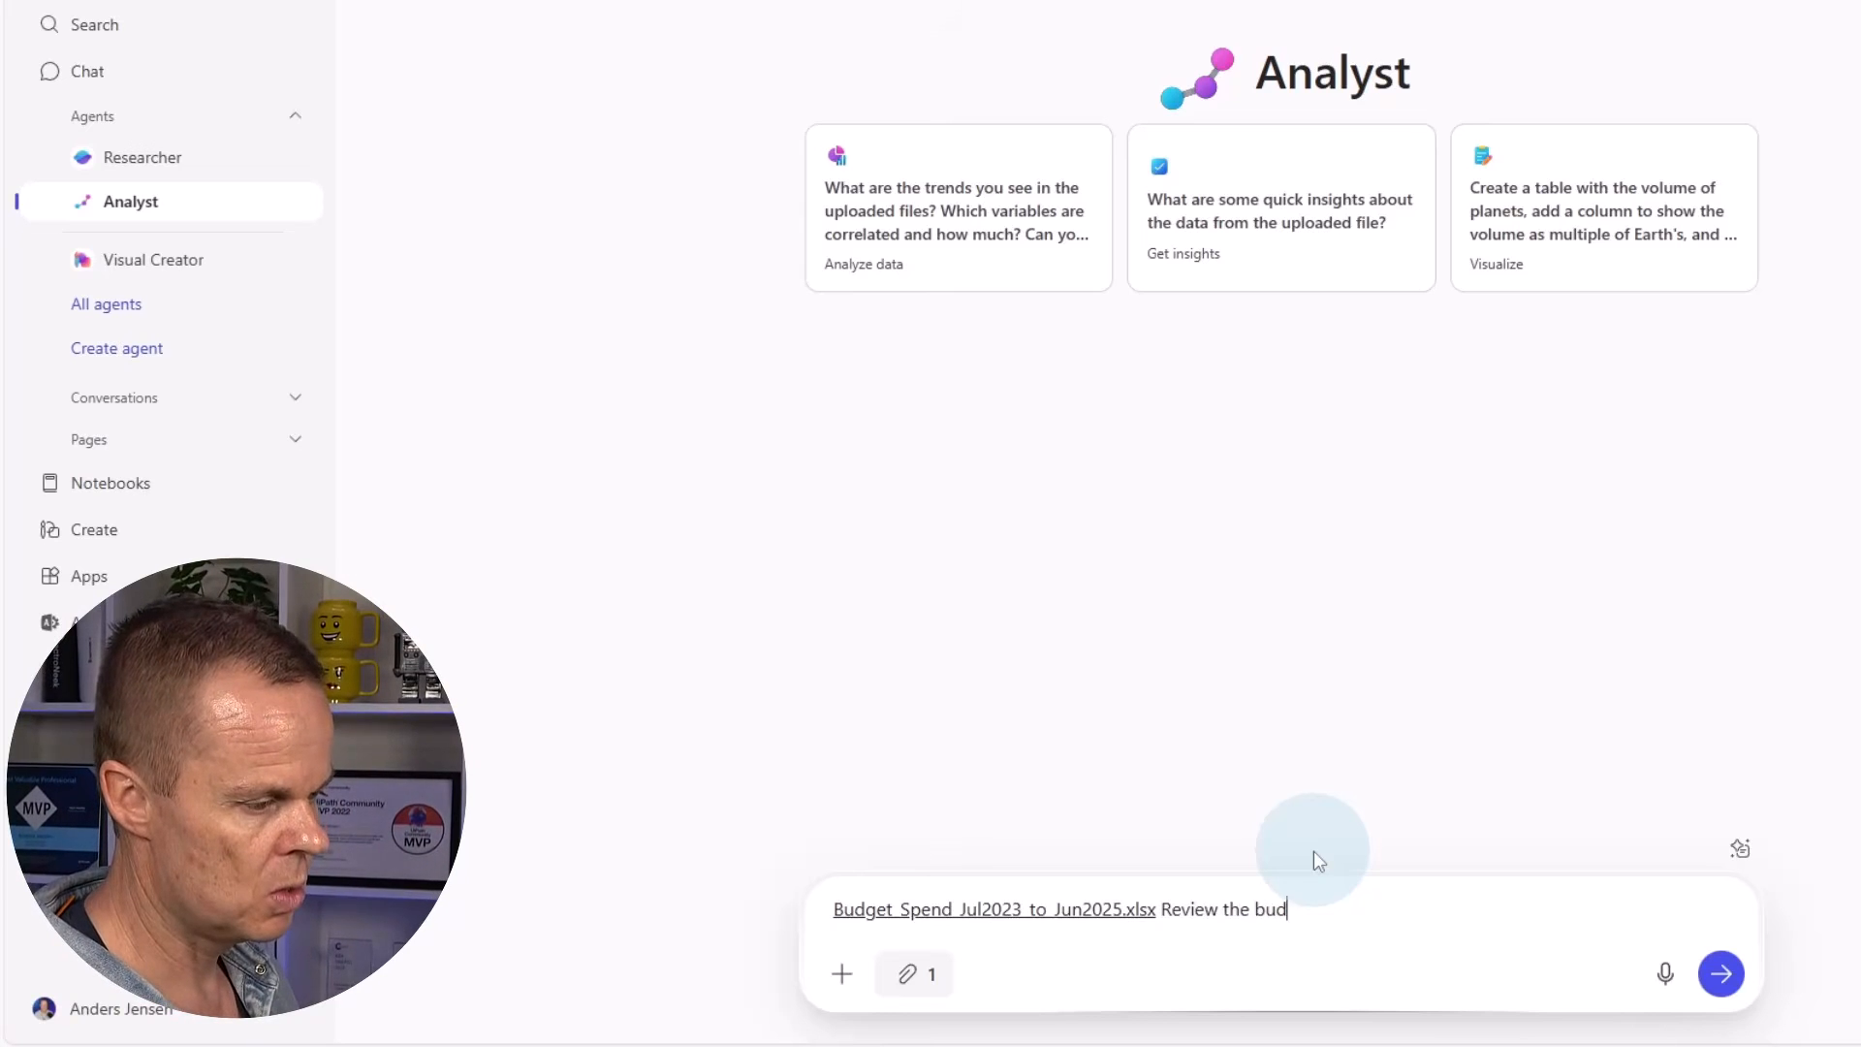
type("get spend dat")
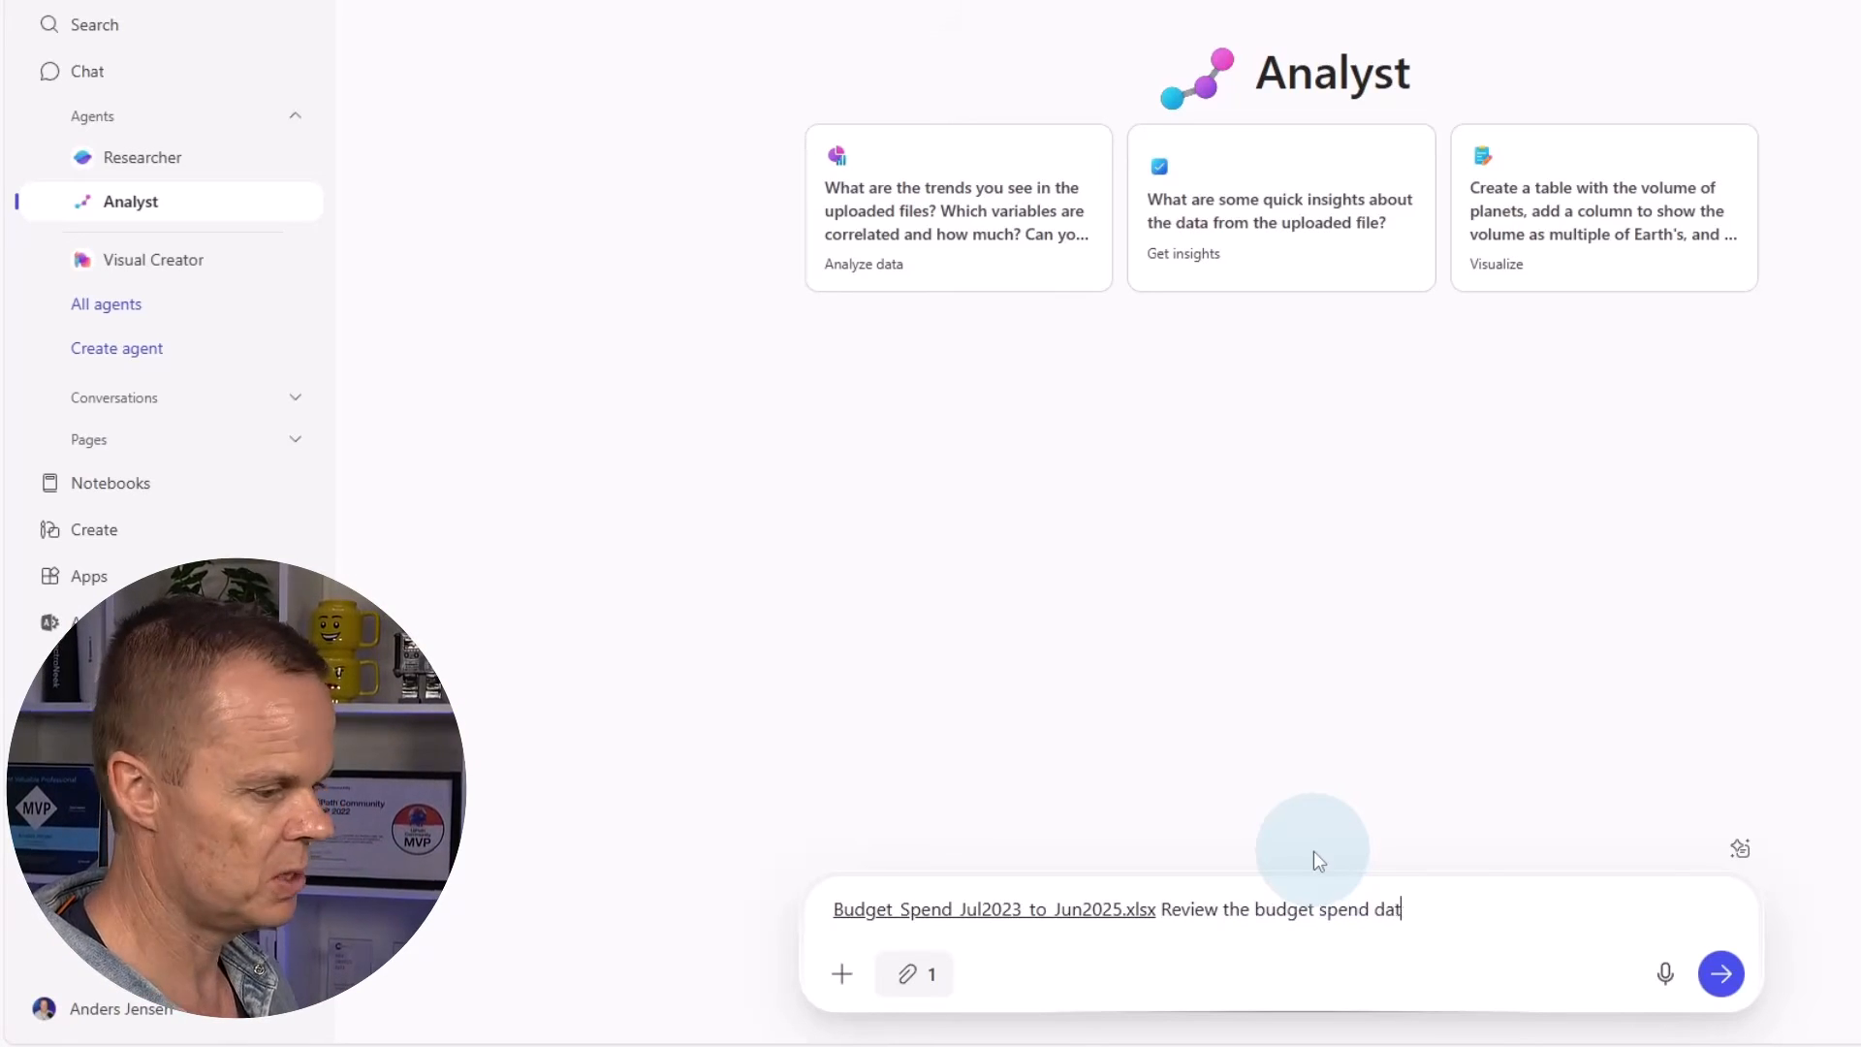
type("a from the last ")
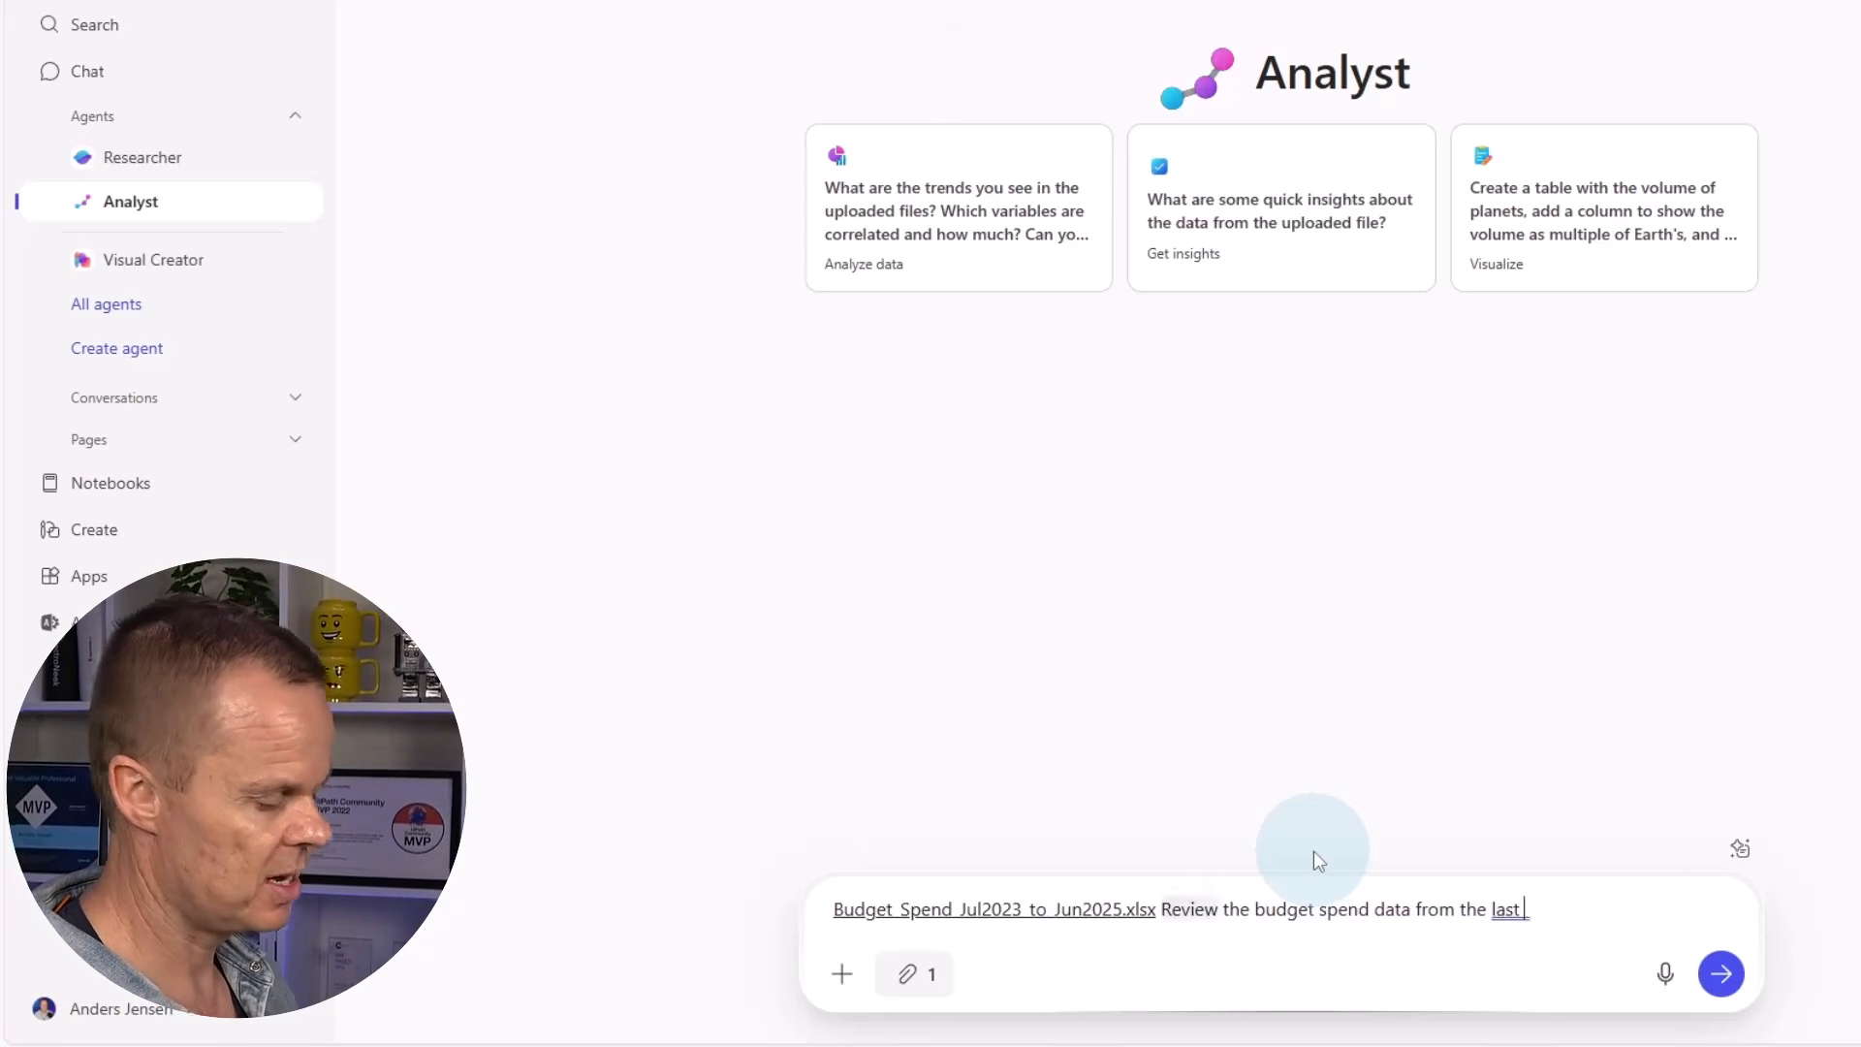
type("24 months")
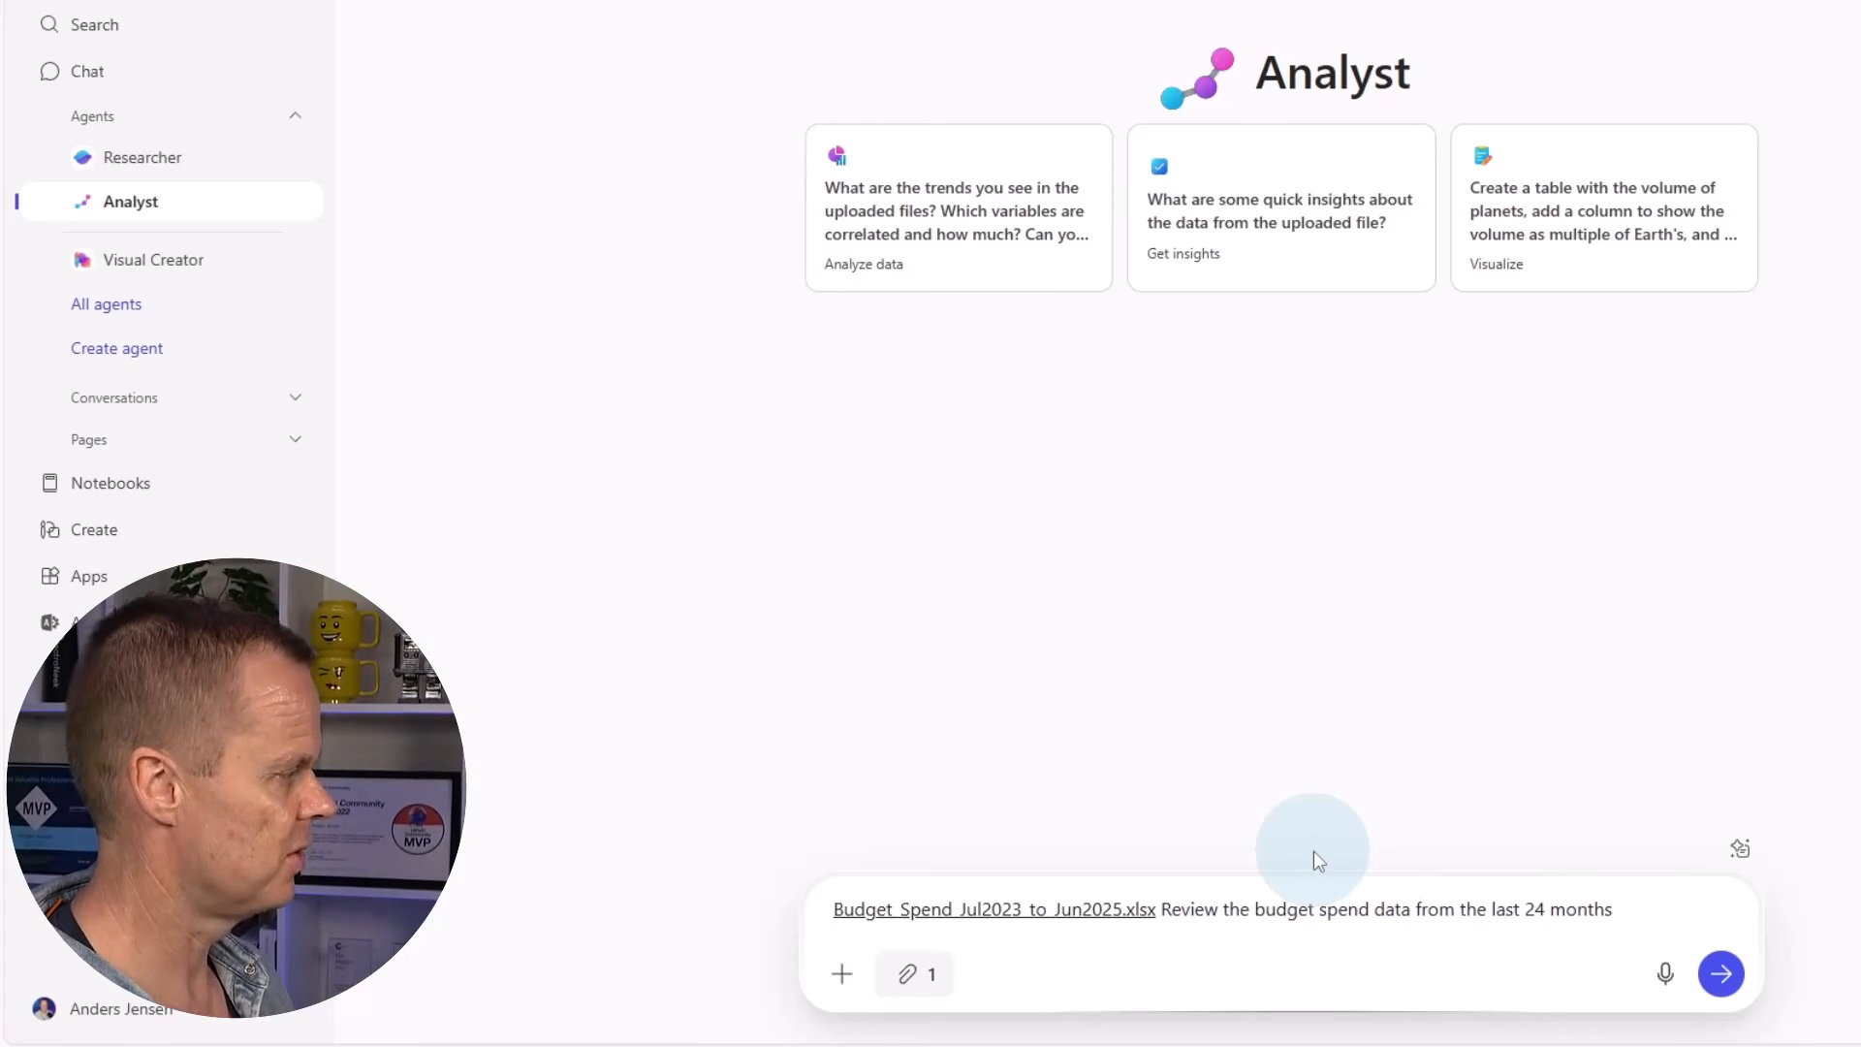
Continue the prompt with ". Based on this, forecast the total spending per department for Q3 2025"
type(". Based on thi")
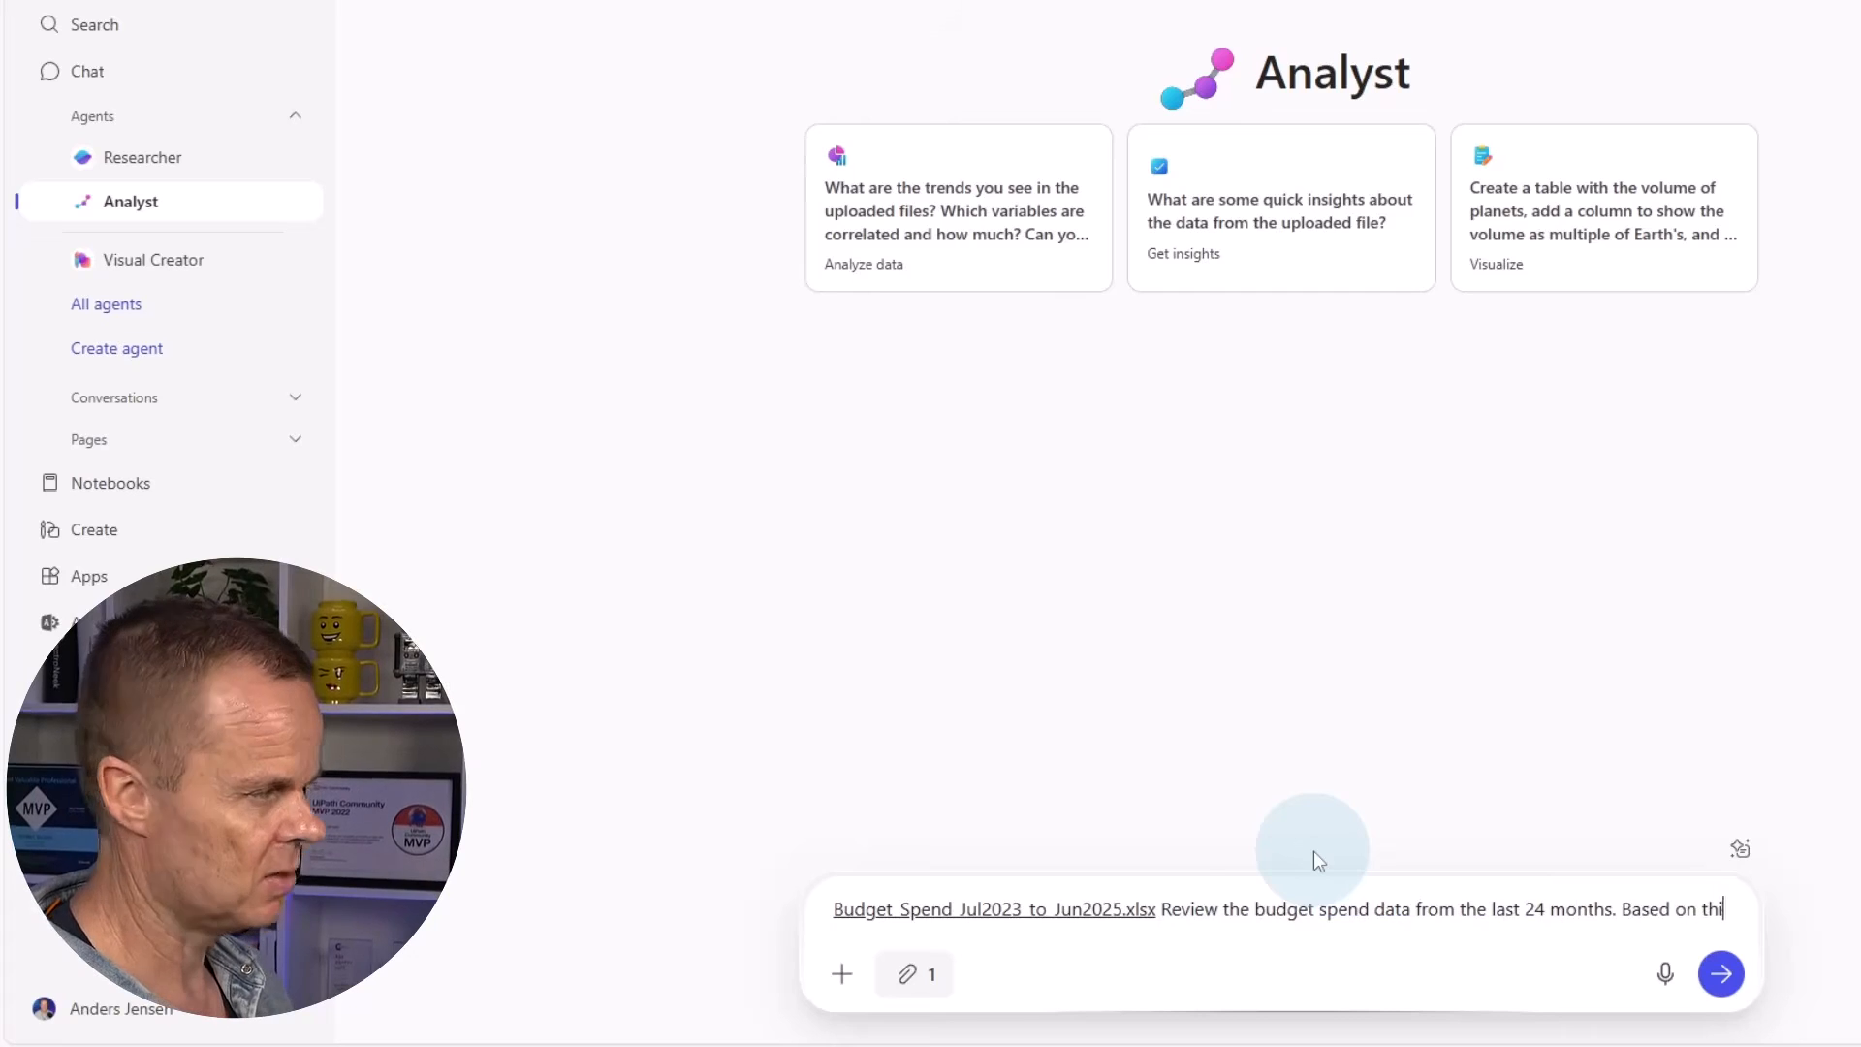
type("s, forec")
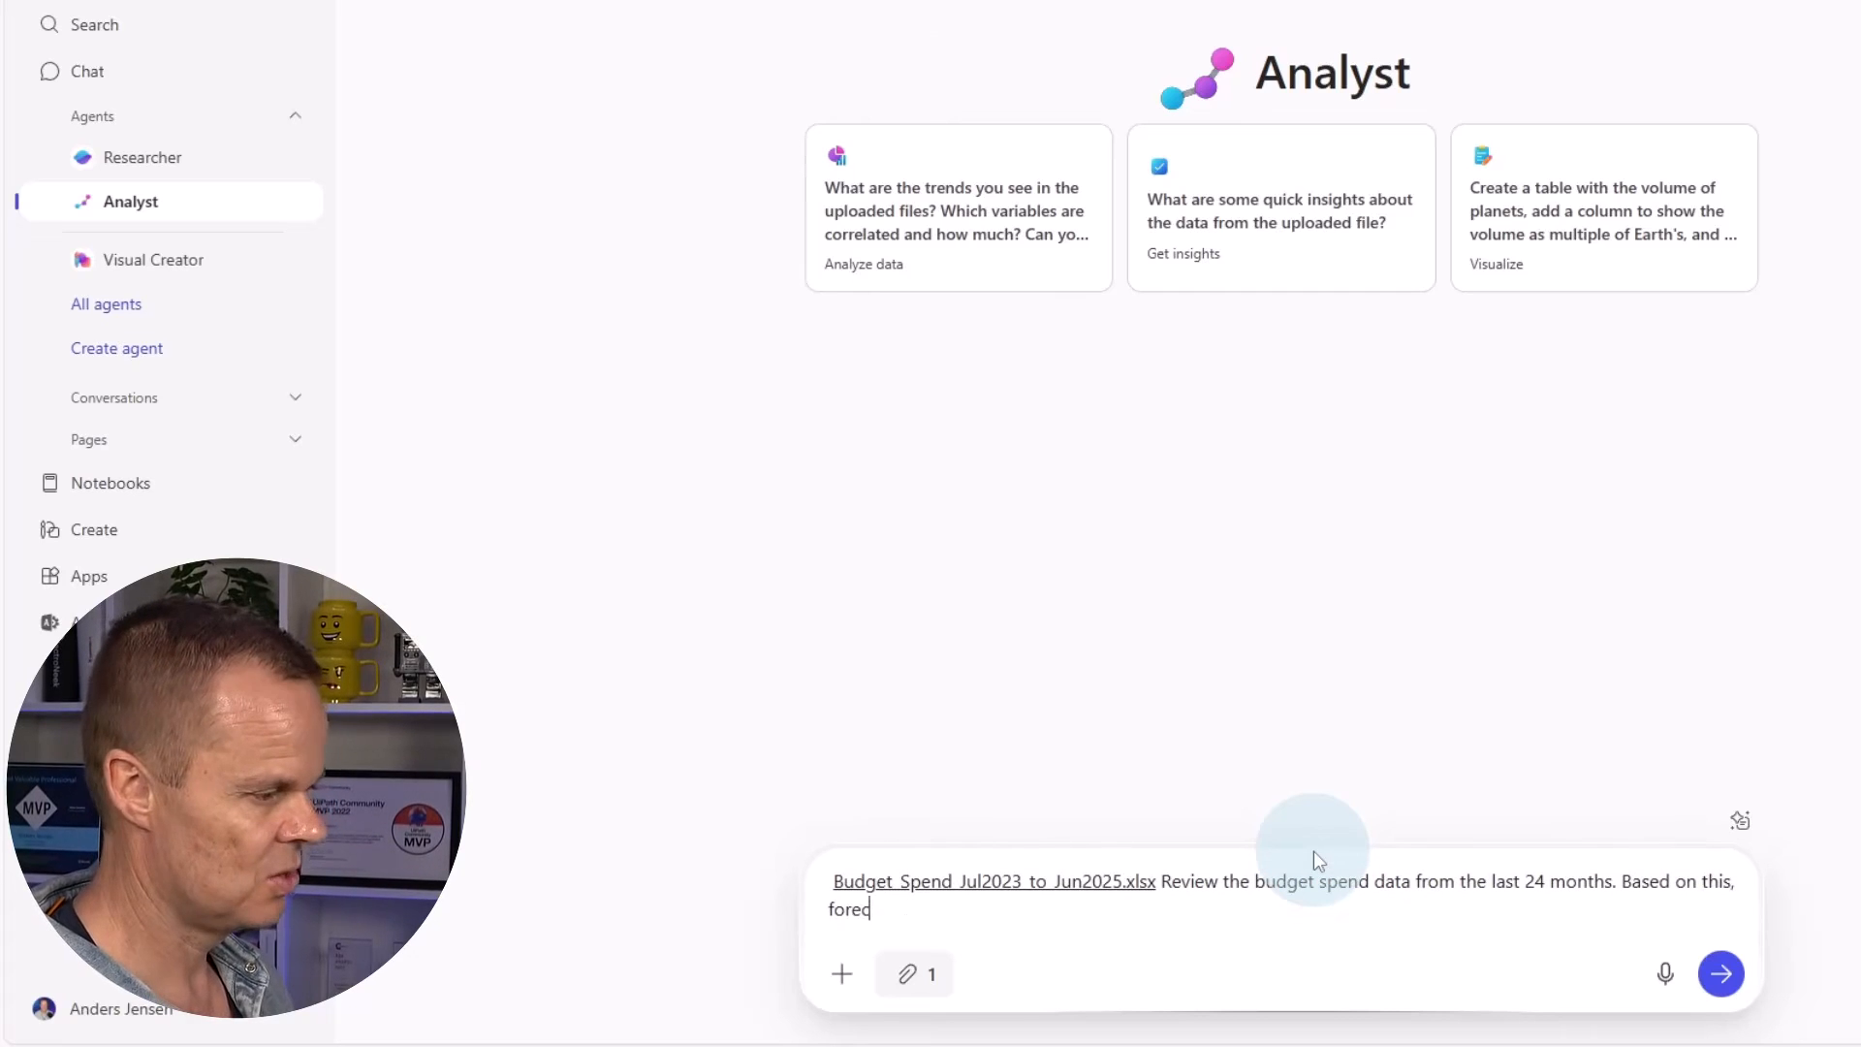
type("ast the total spend")
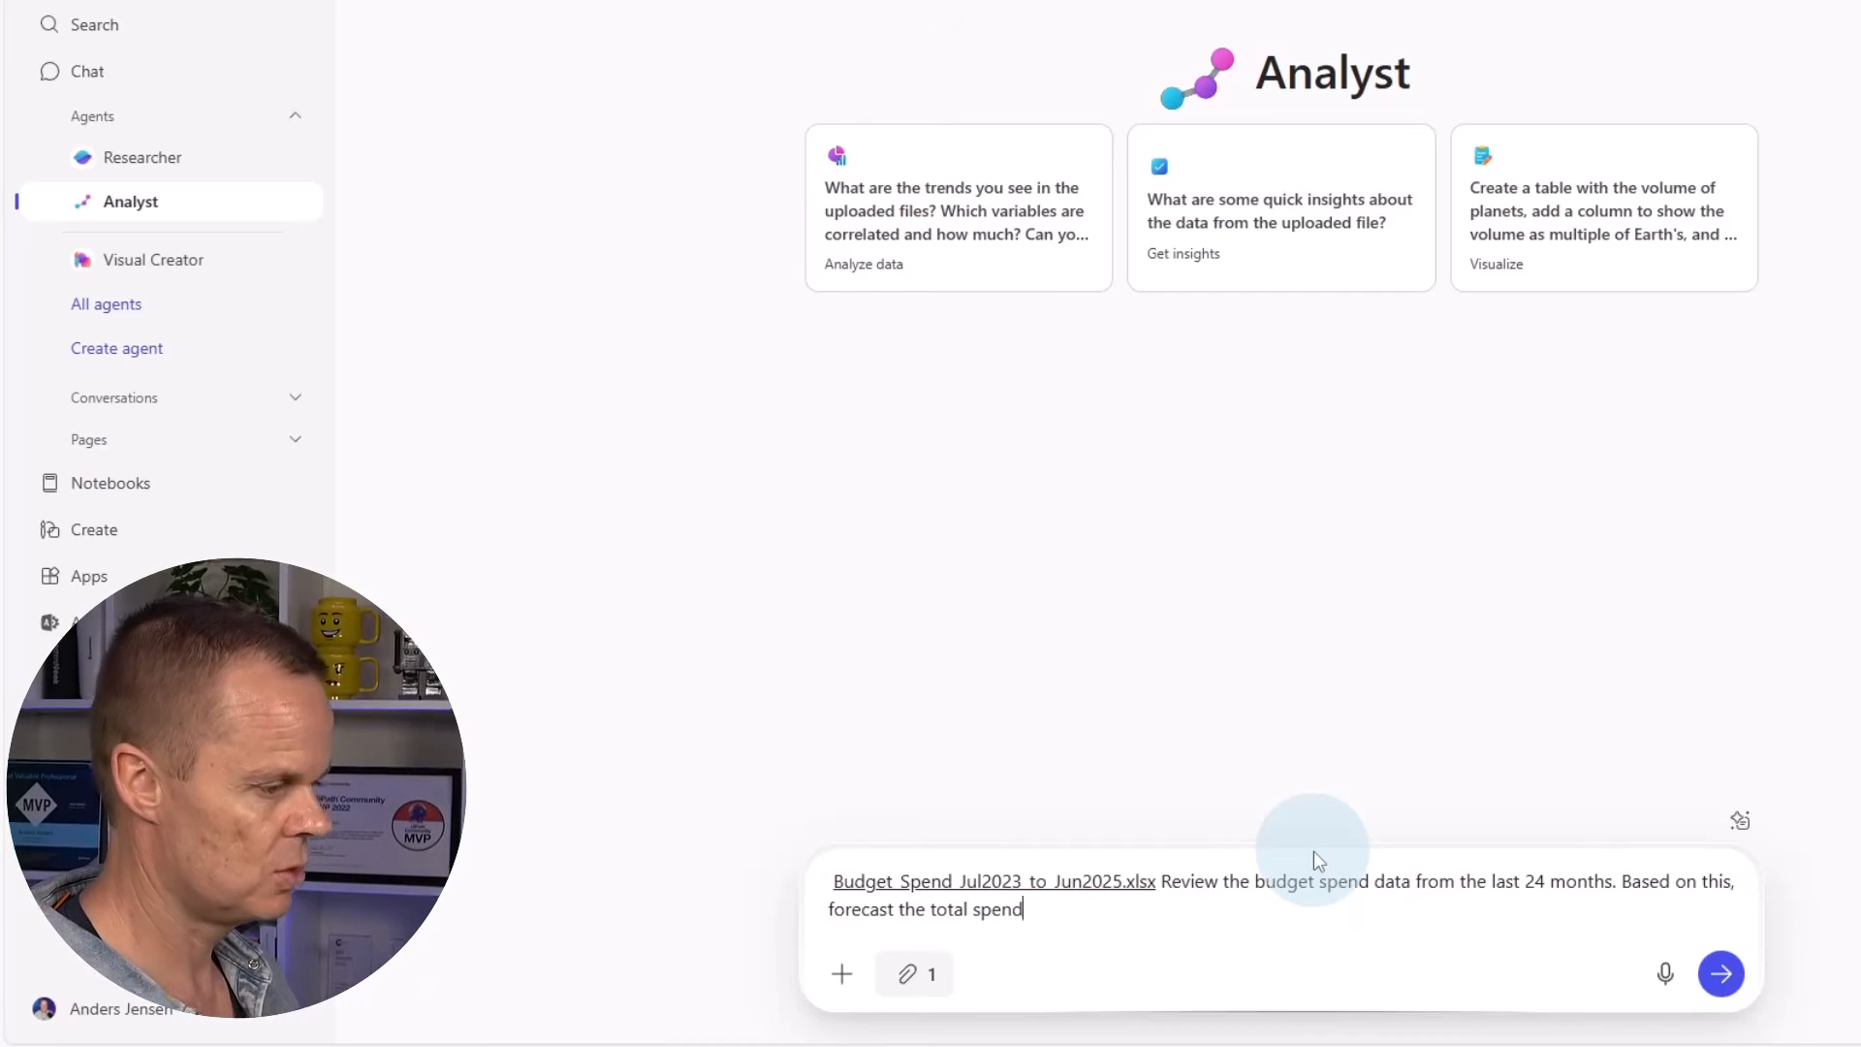
type("ing per depa")
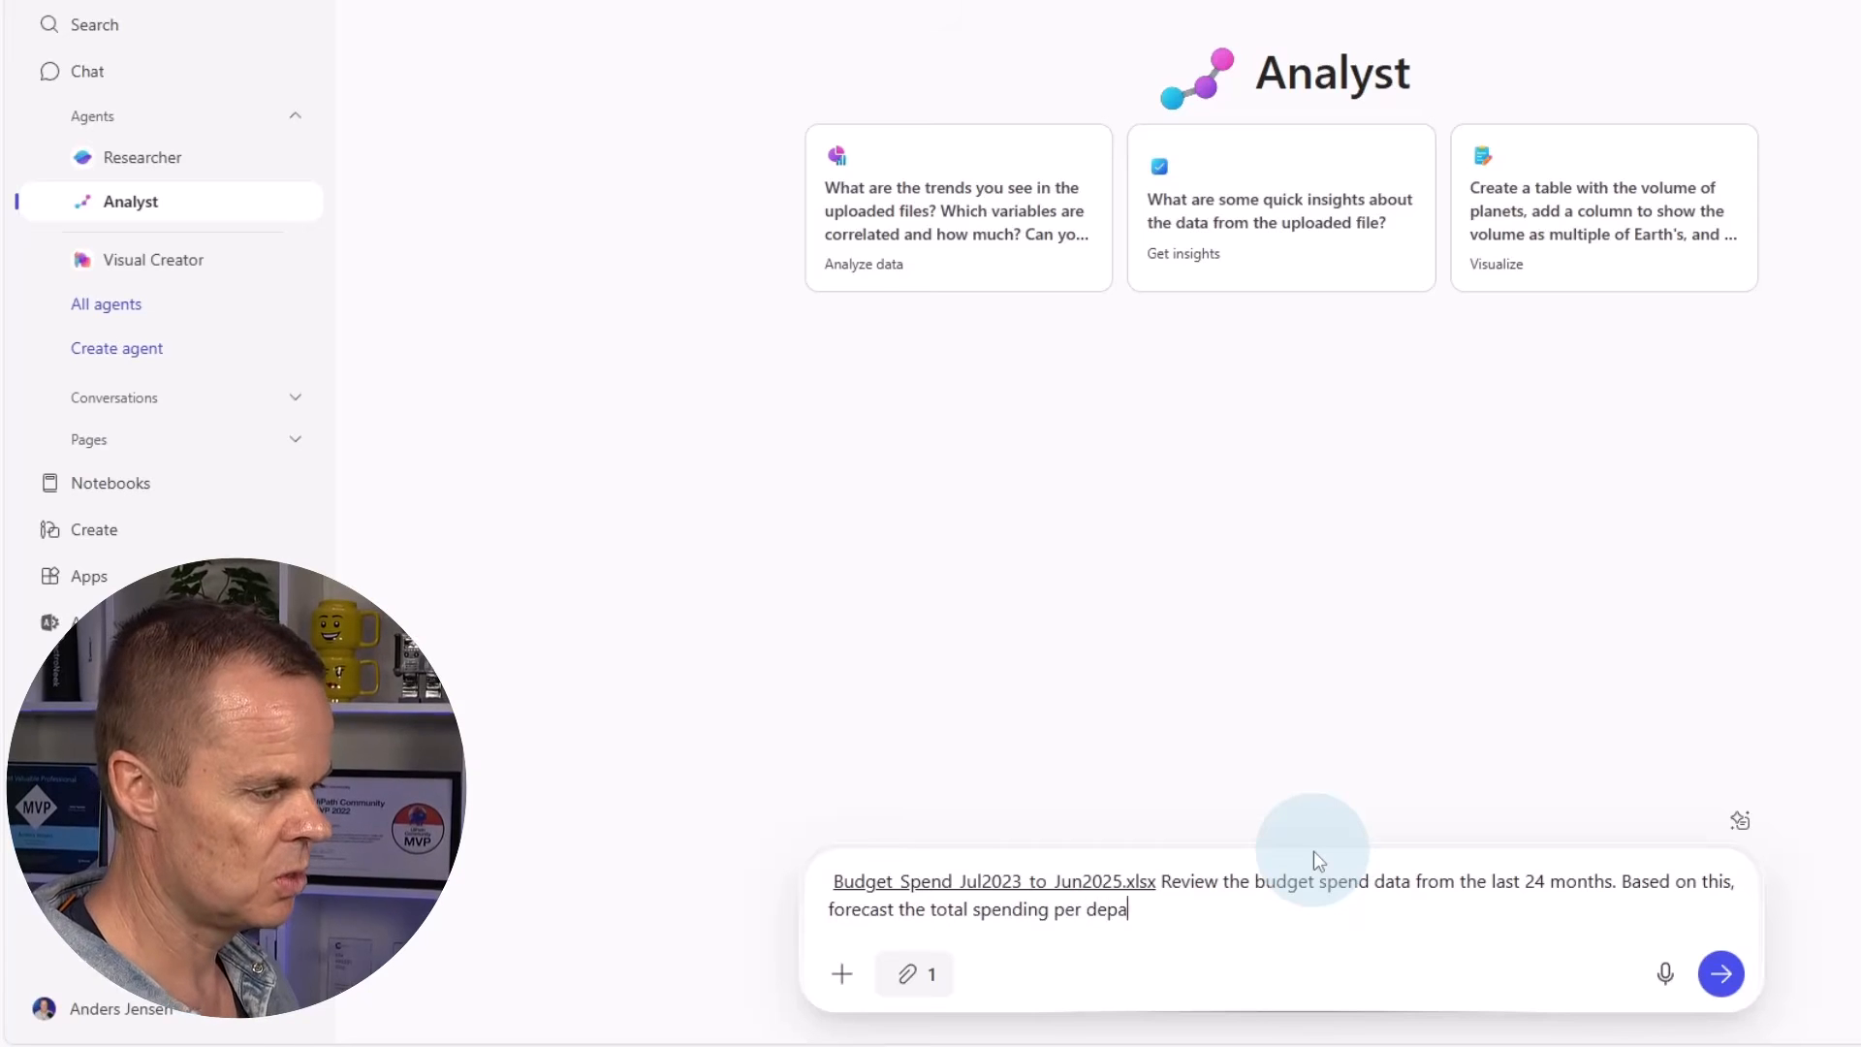
type("rtment for ")
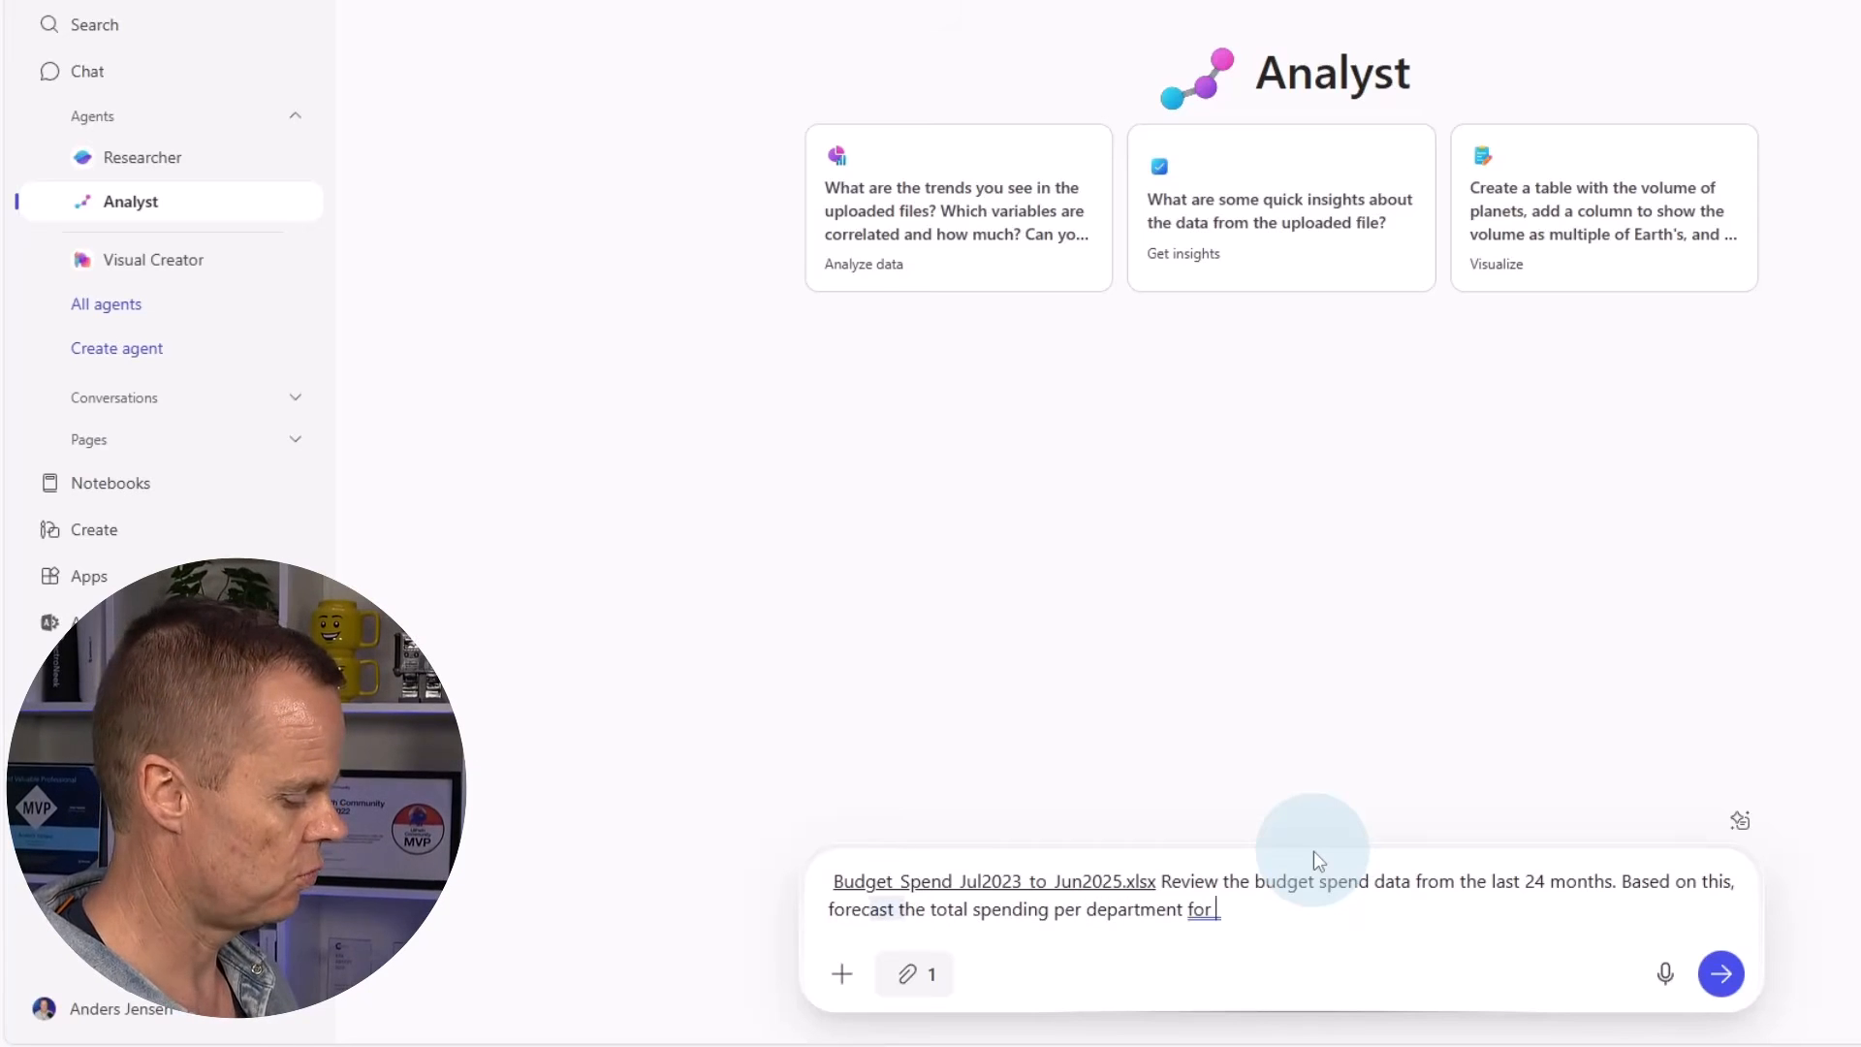
type("Q3 2025")
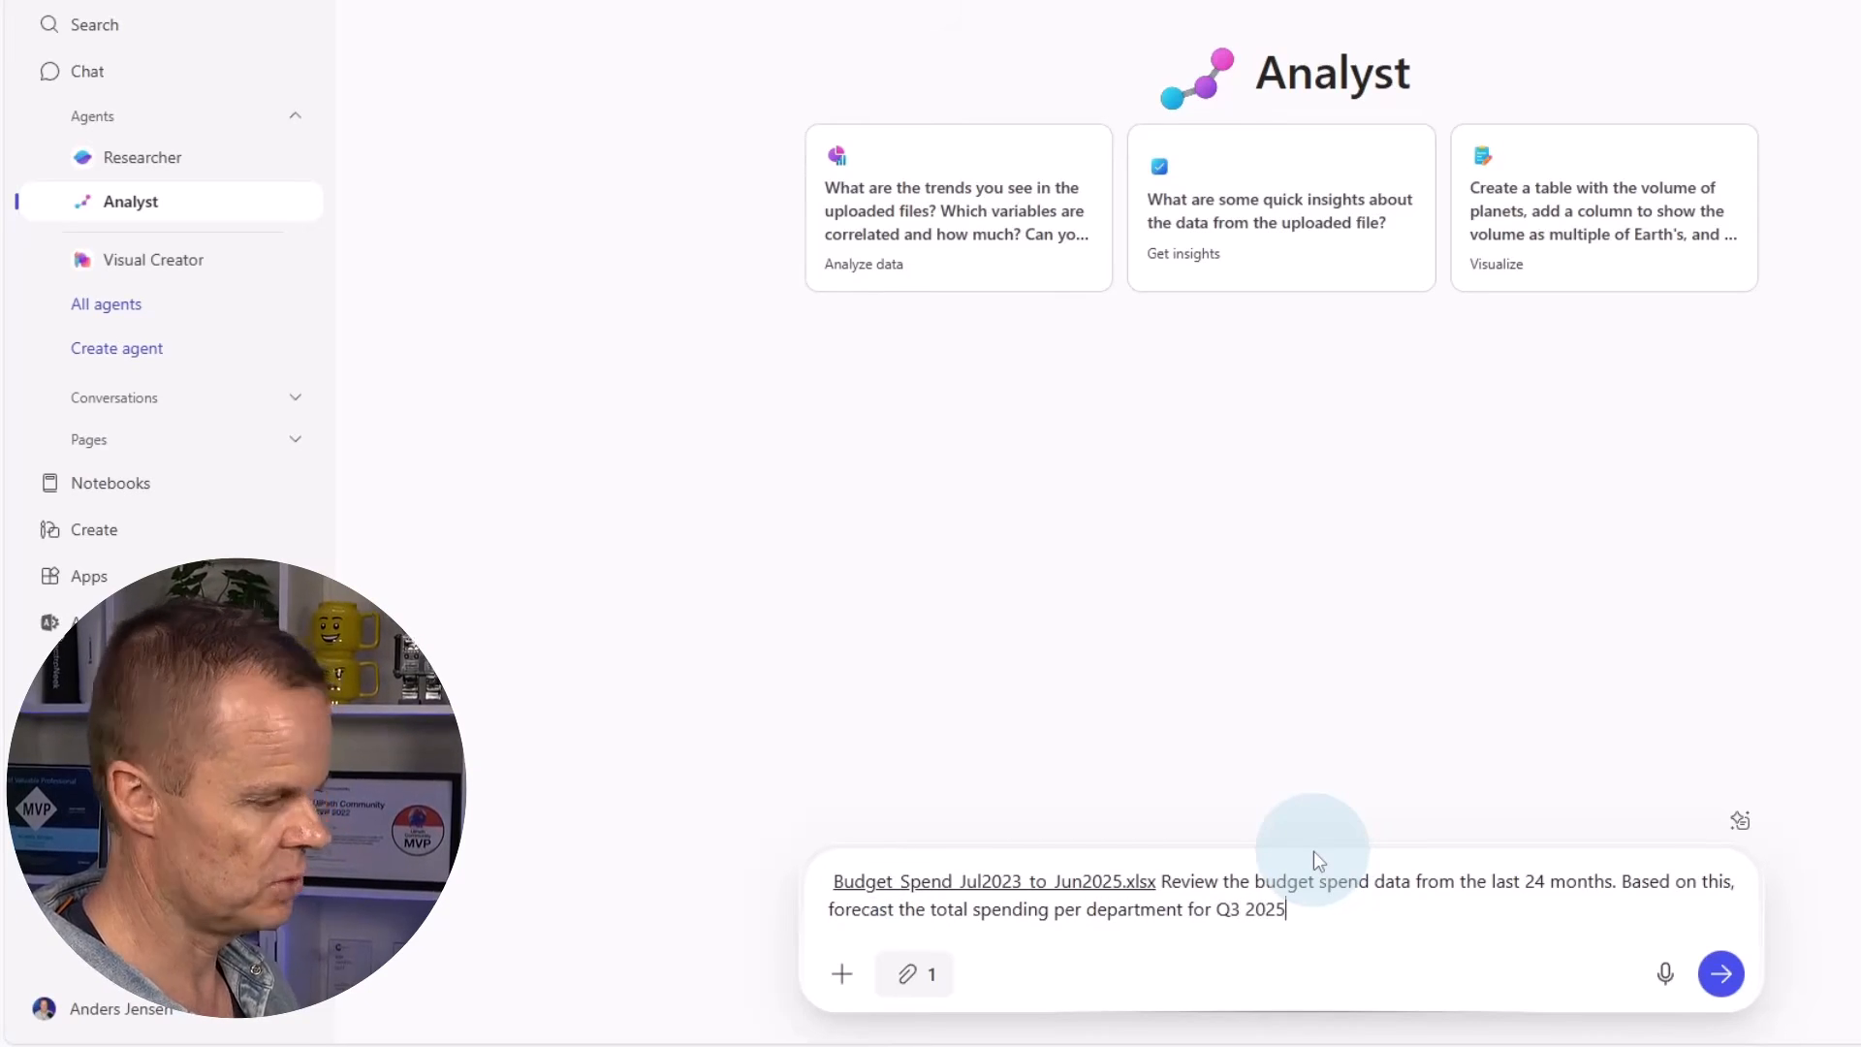
Extend the prompt with ", highly any unusual trends, and "
type(", highl")
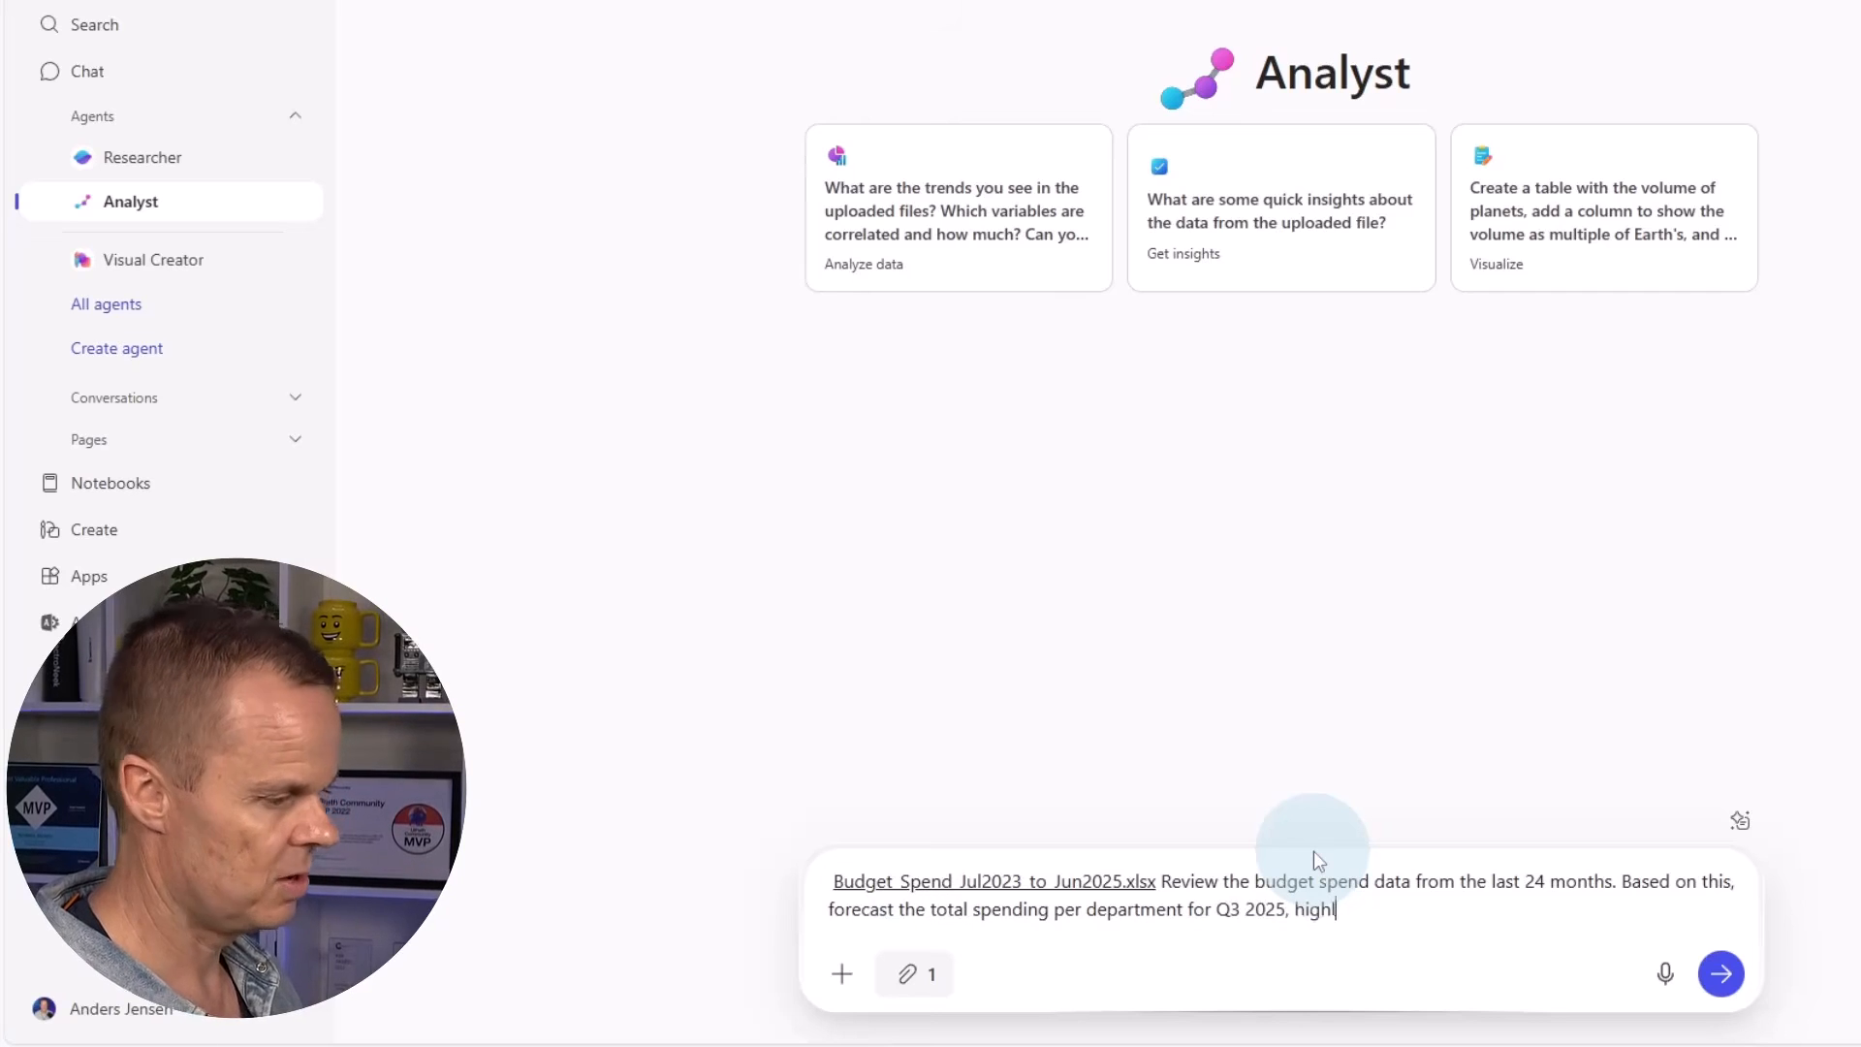
type("y any un")
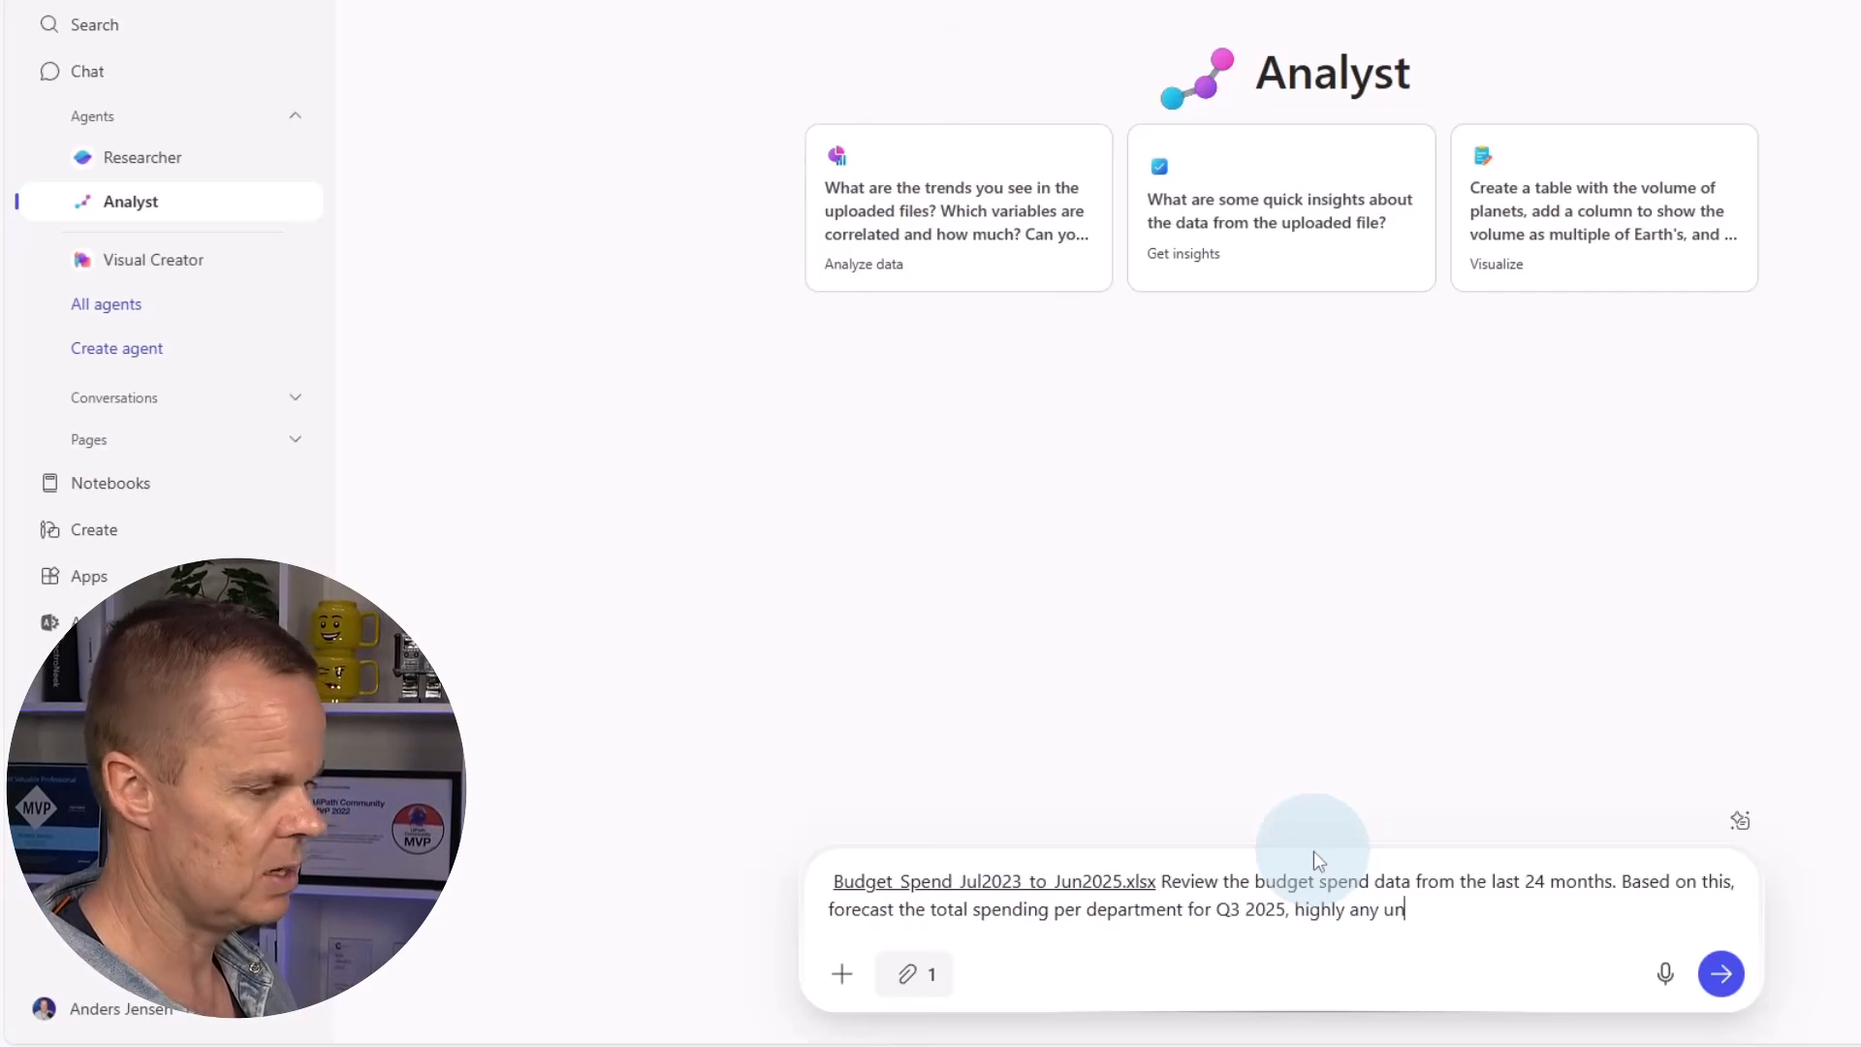
type("usual t")
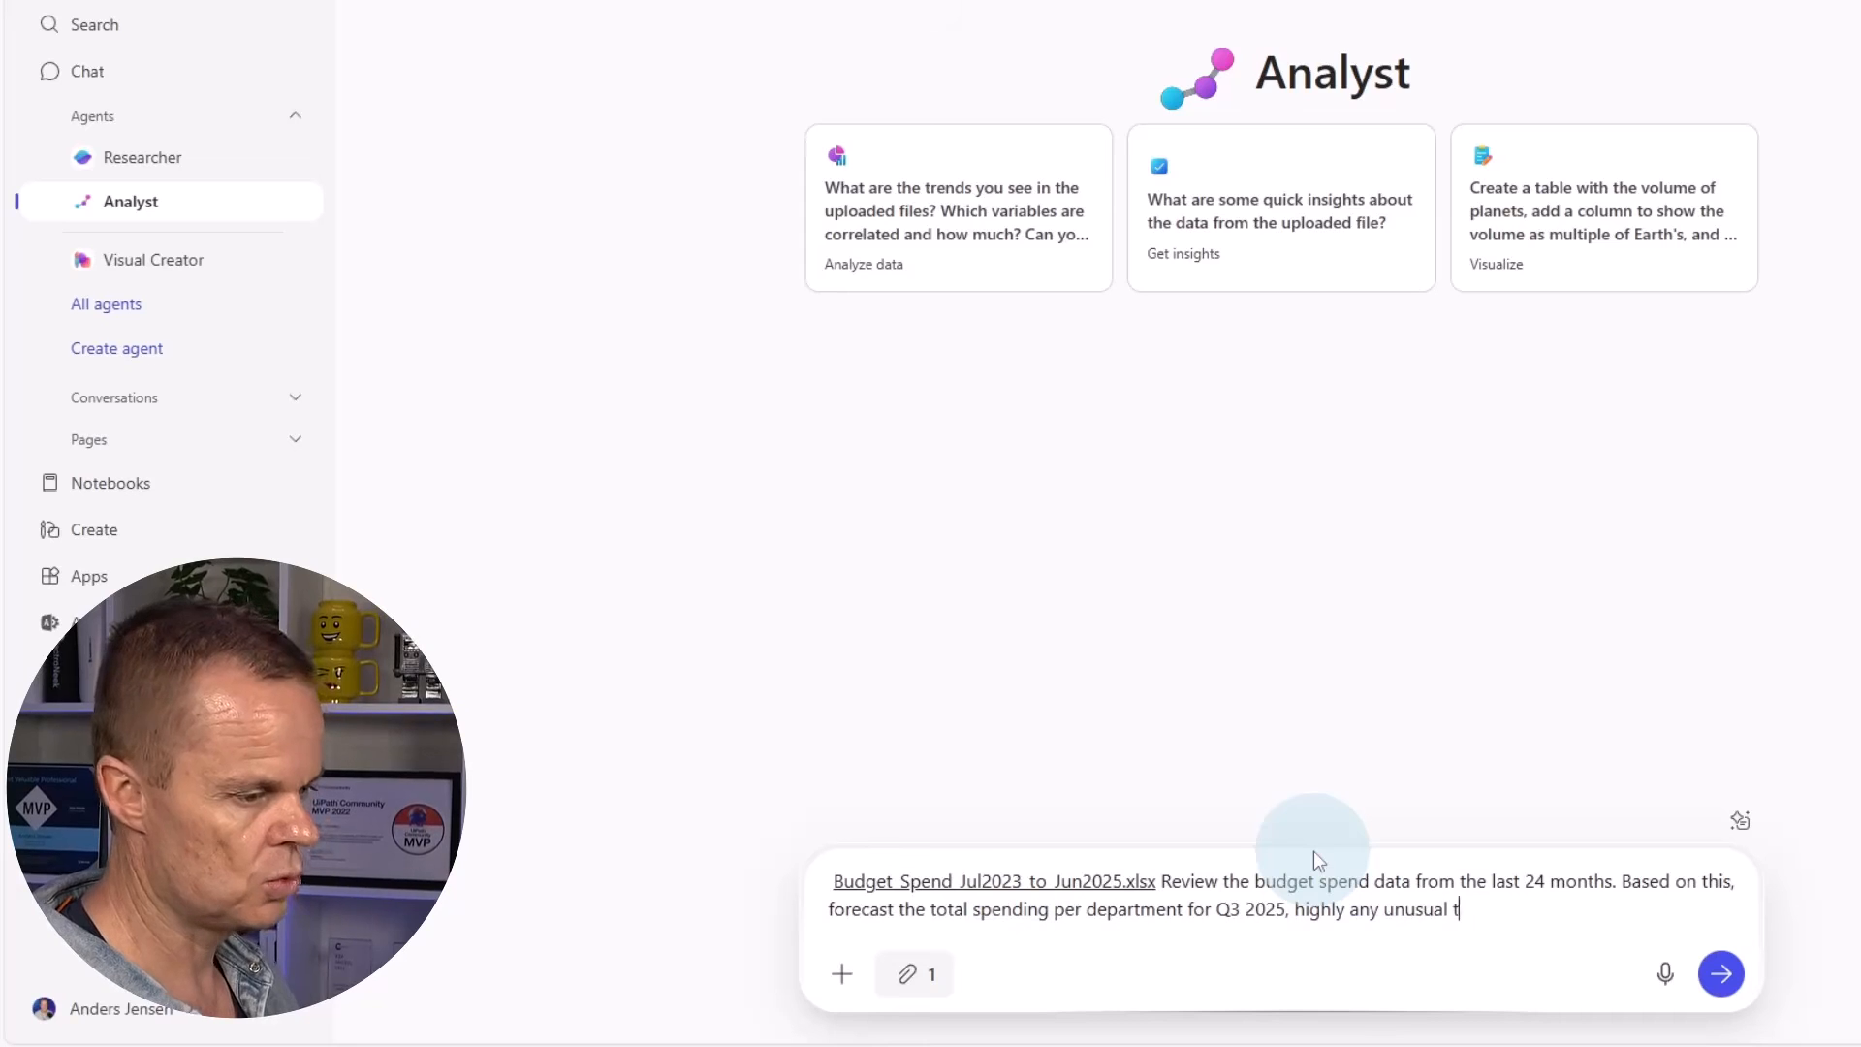
type("rends, and ")
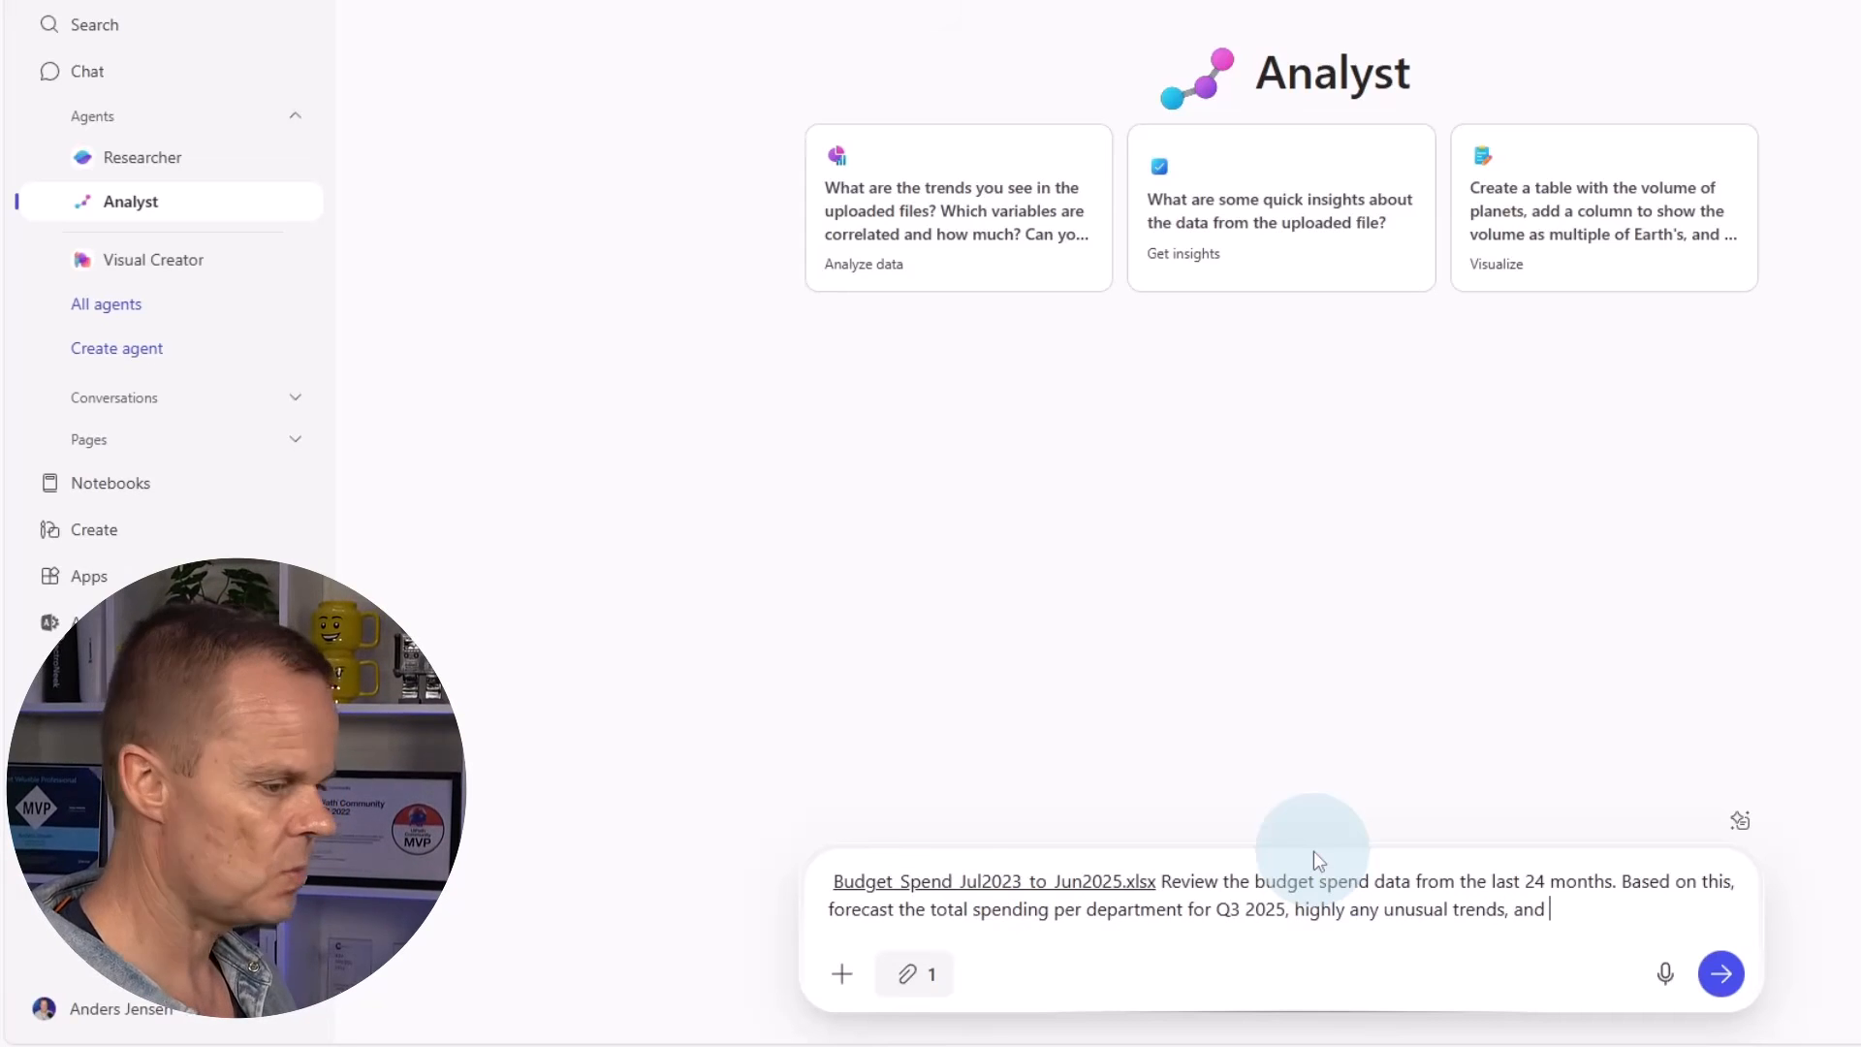
Finish the prompt with "generate charts to visualize the historical and forecasted data." and send it to Analyst
type("generate charts")
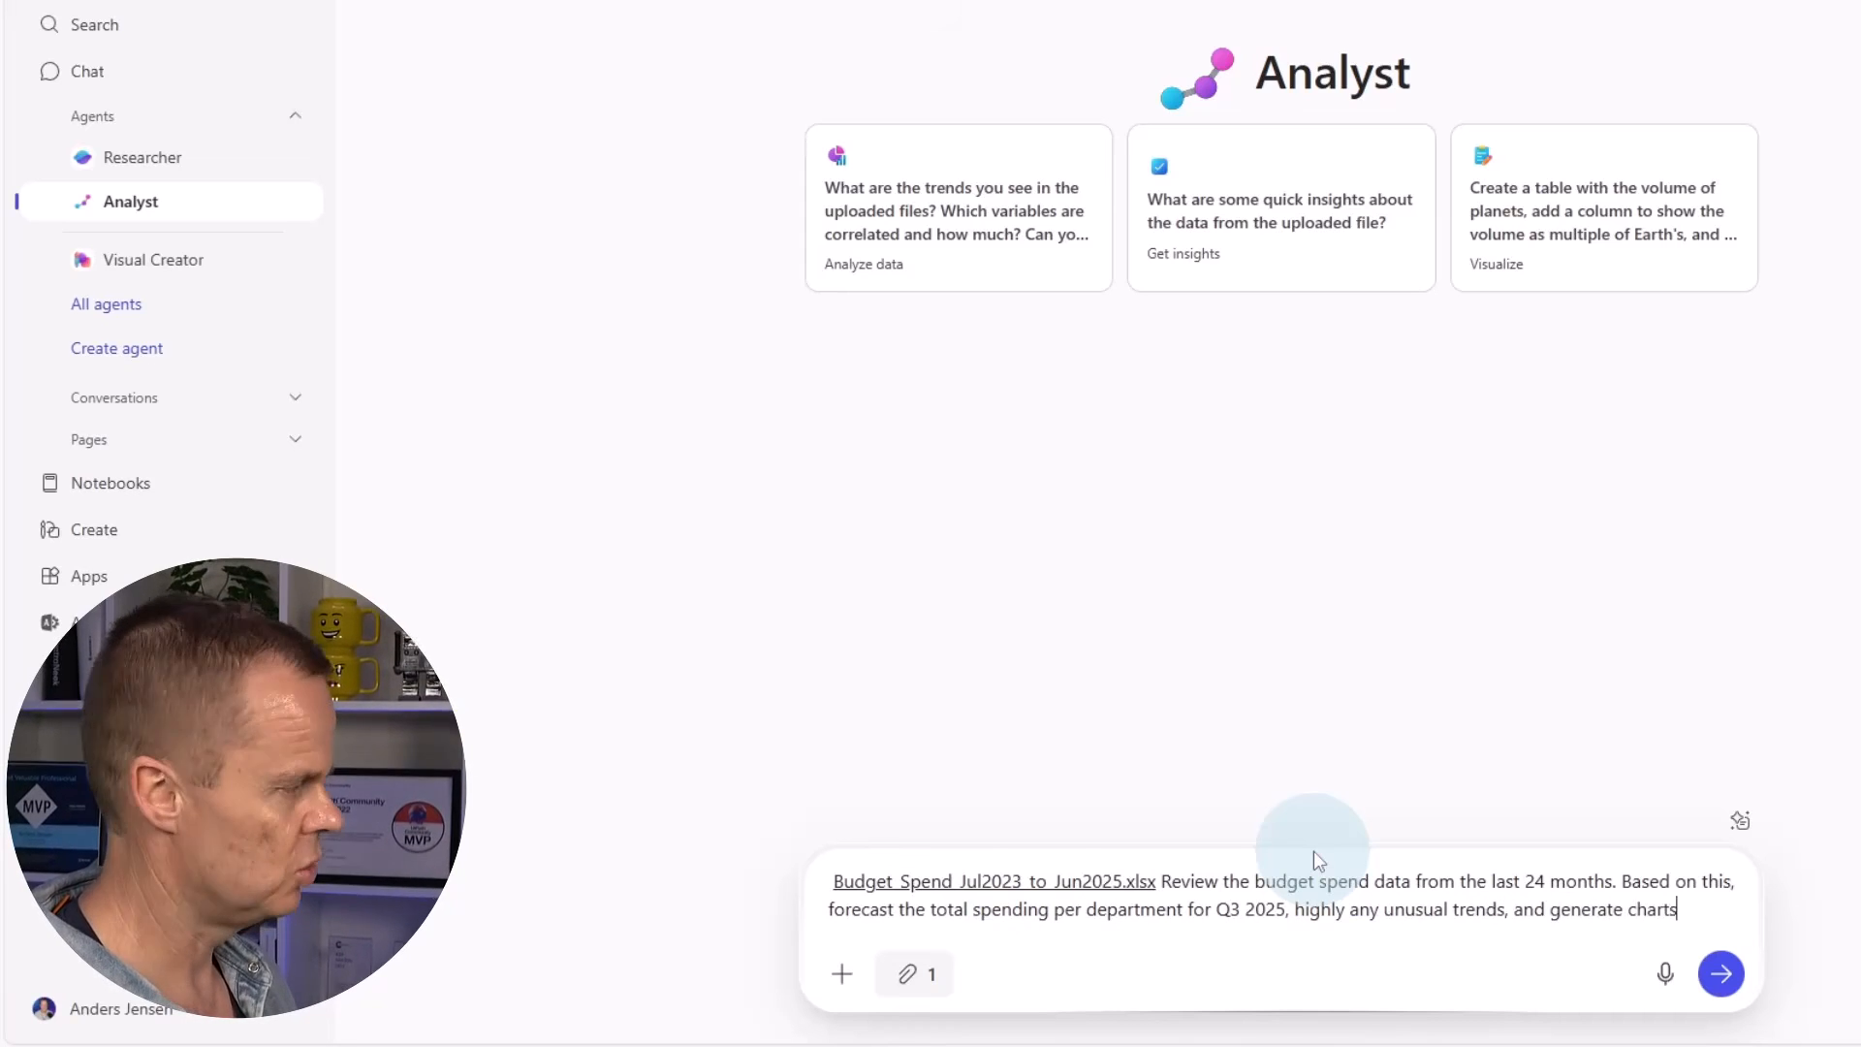
type(" to visualize the hist")
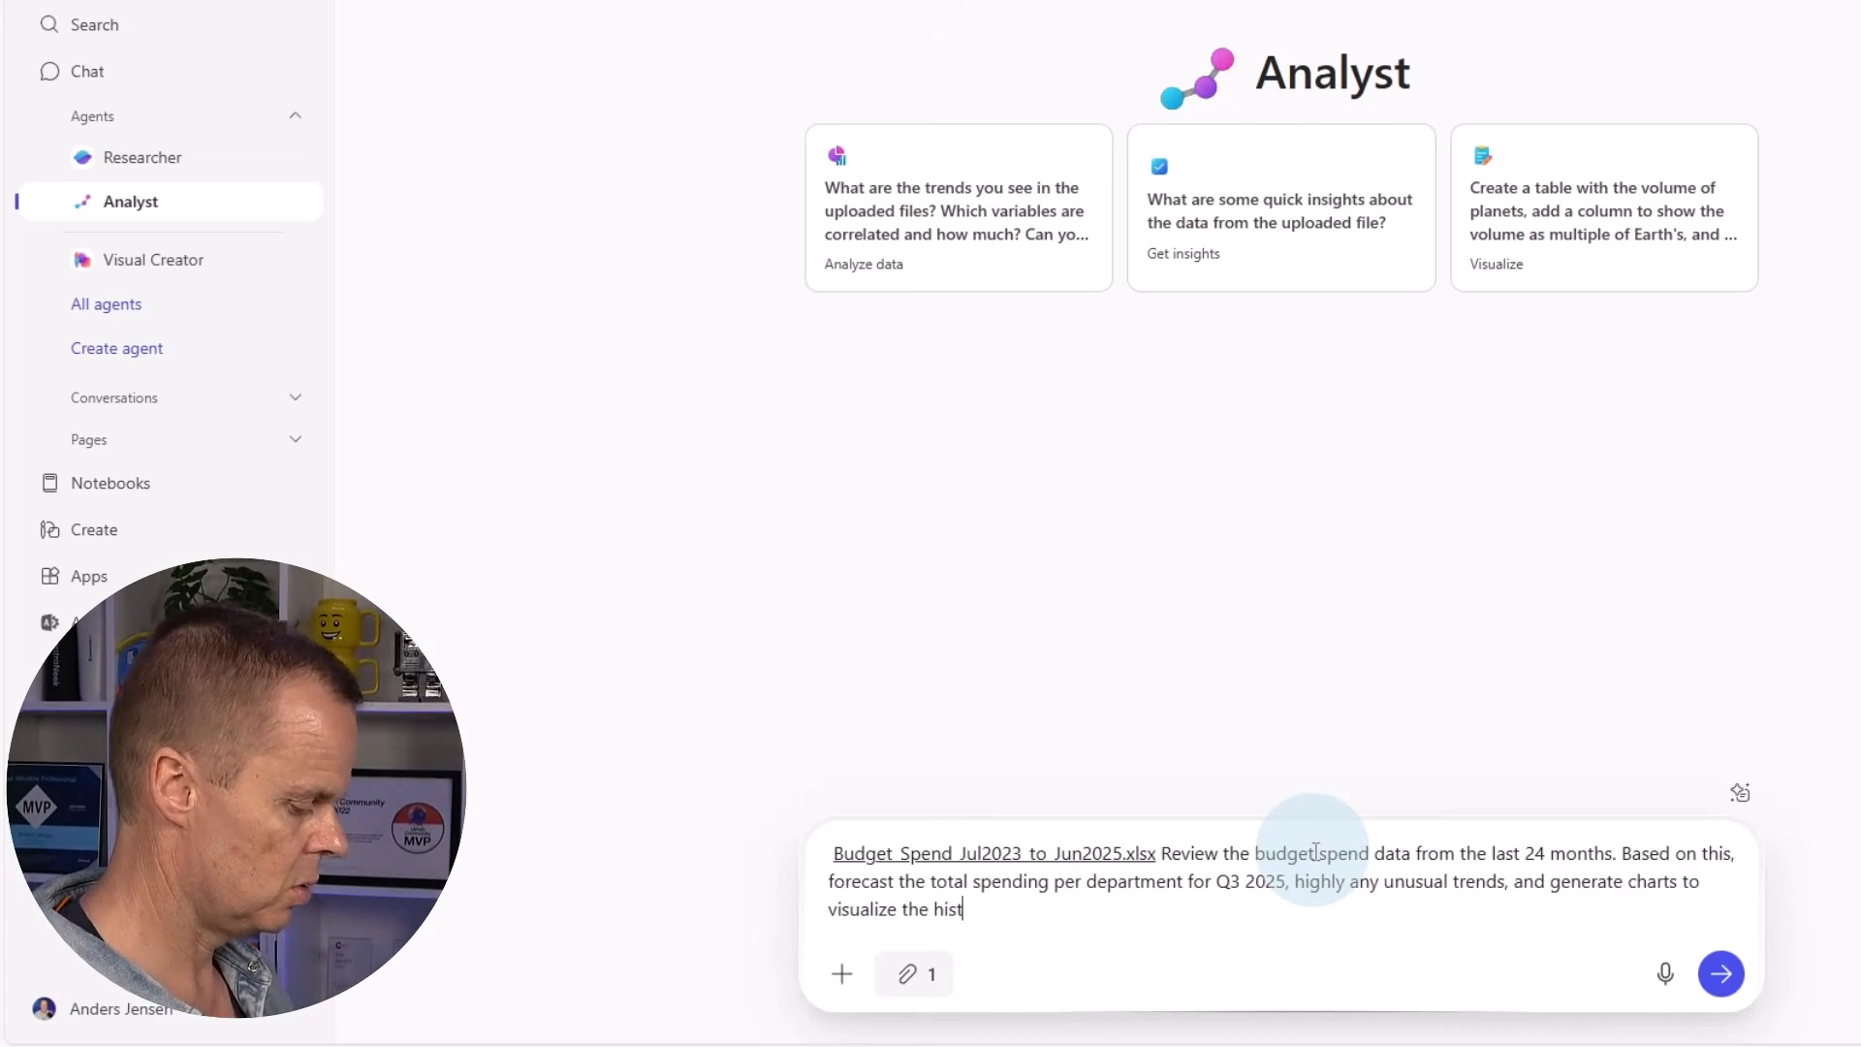
type("oro")
key("BackSpace")
type("idcal")
key("BackSpace")
key("BackSpace")
key("BackSpace")
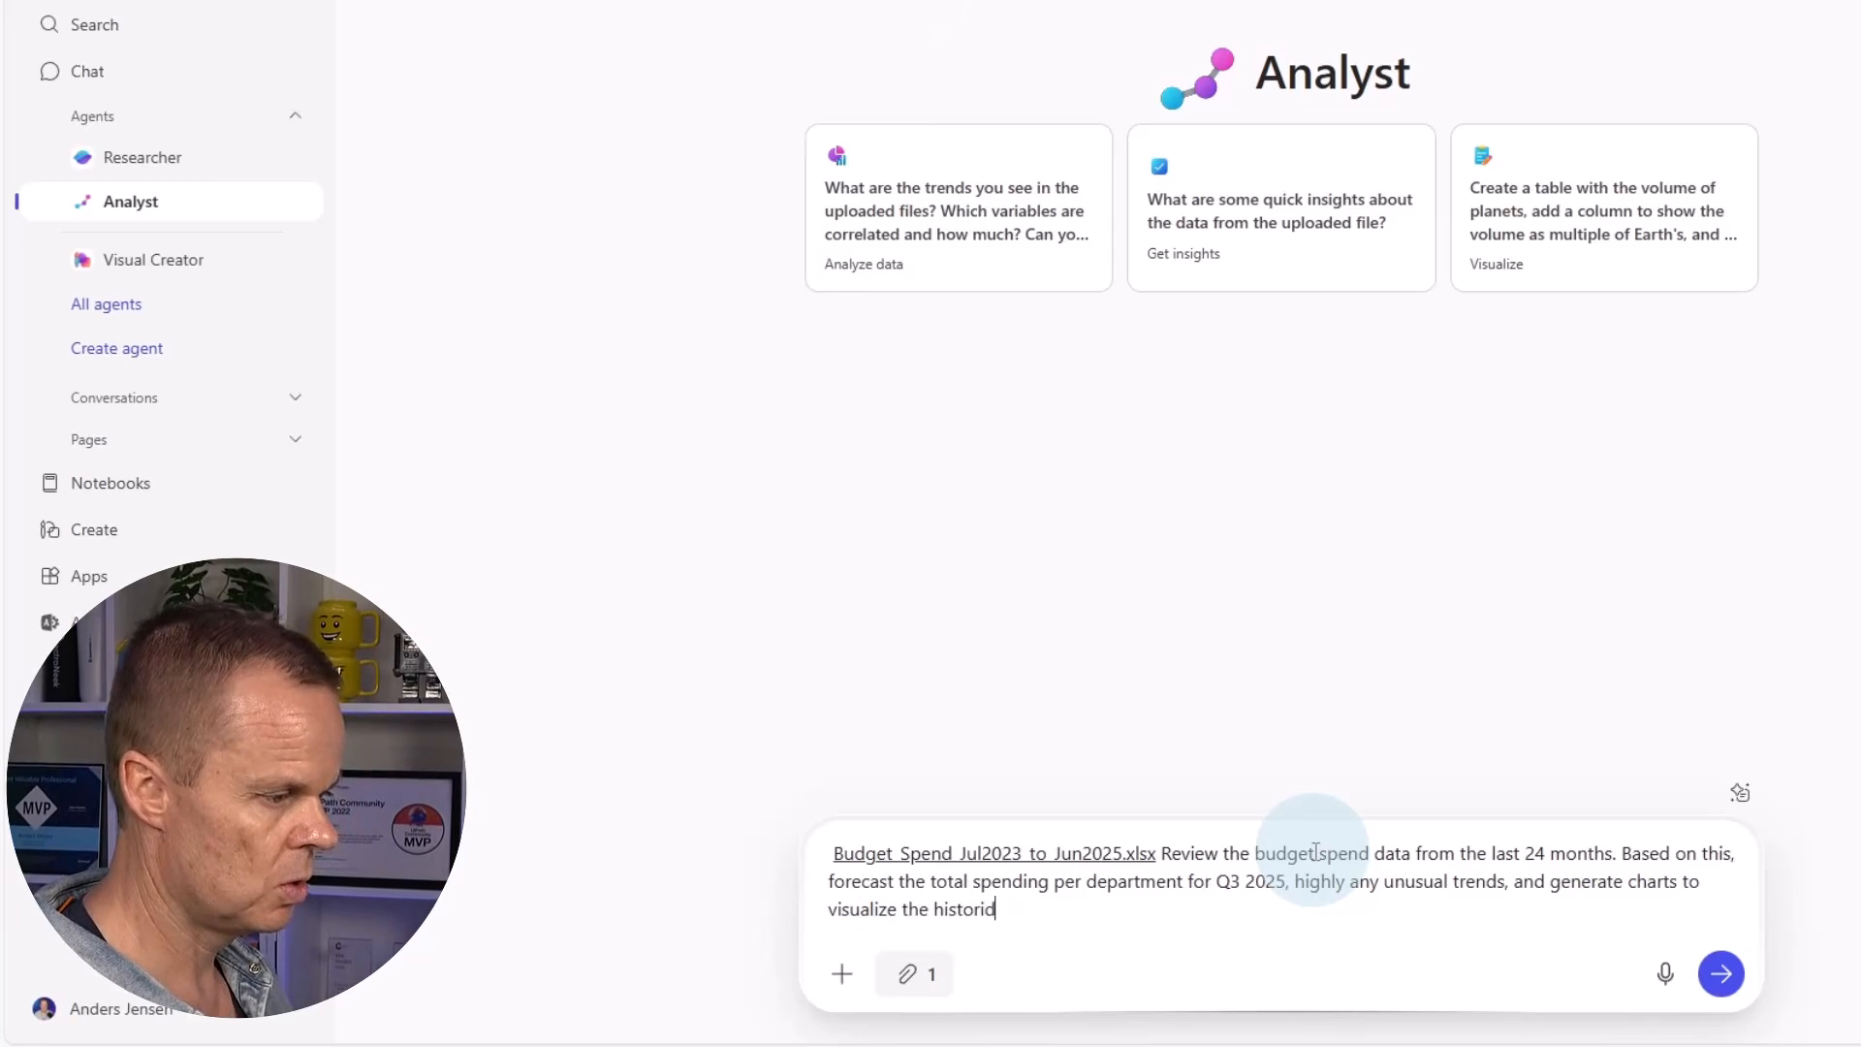
type("al and forexc")
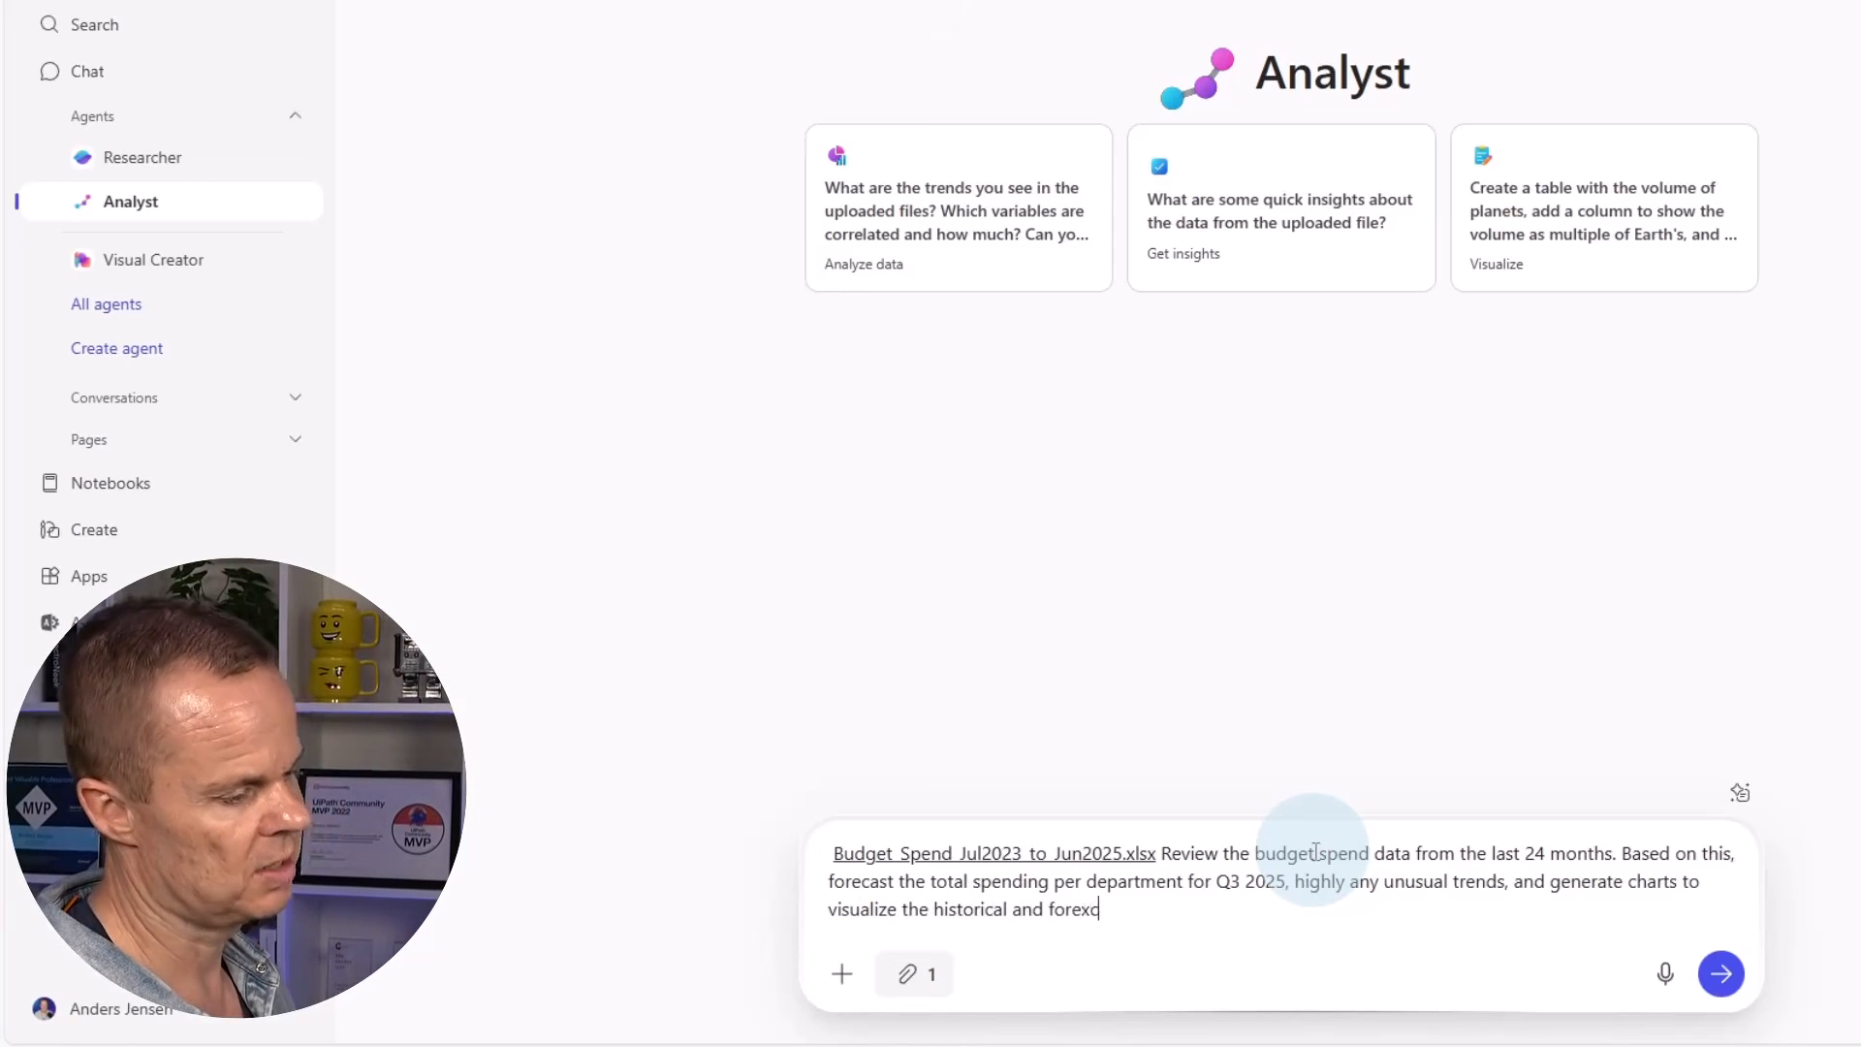
key("BackSpace")
key("BackSpace")
type("casted data.")
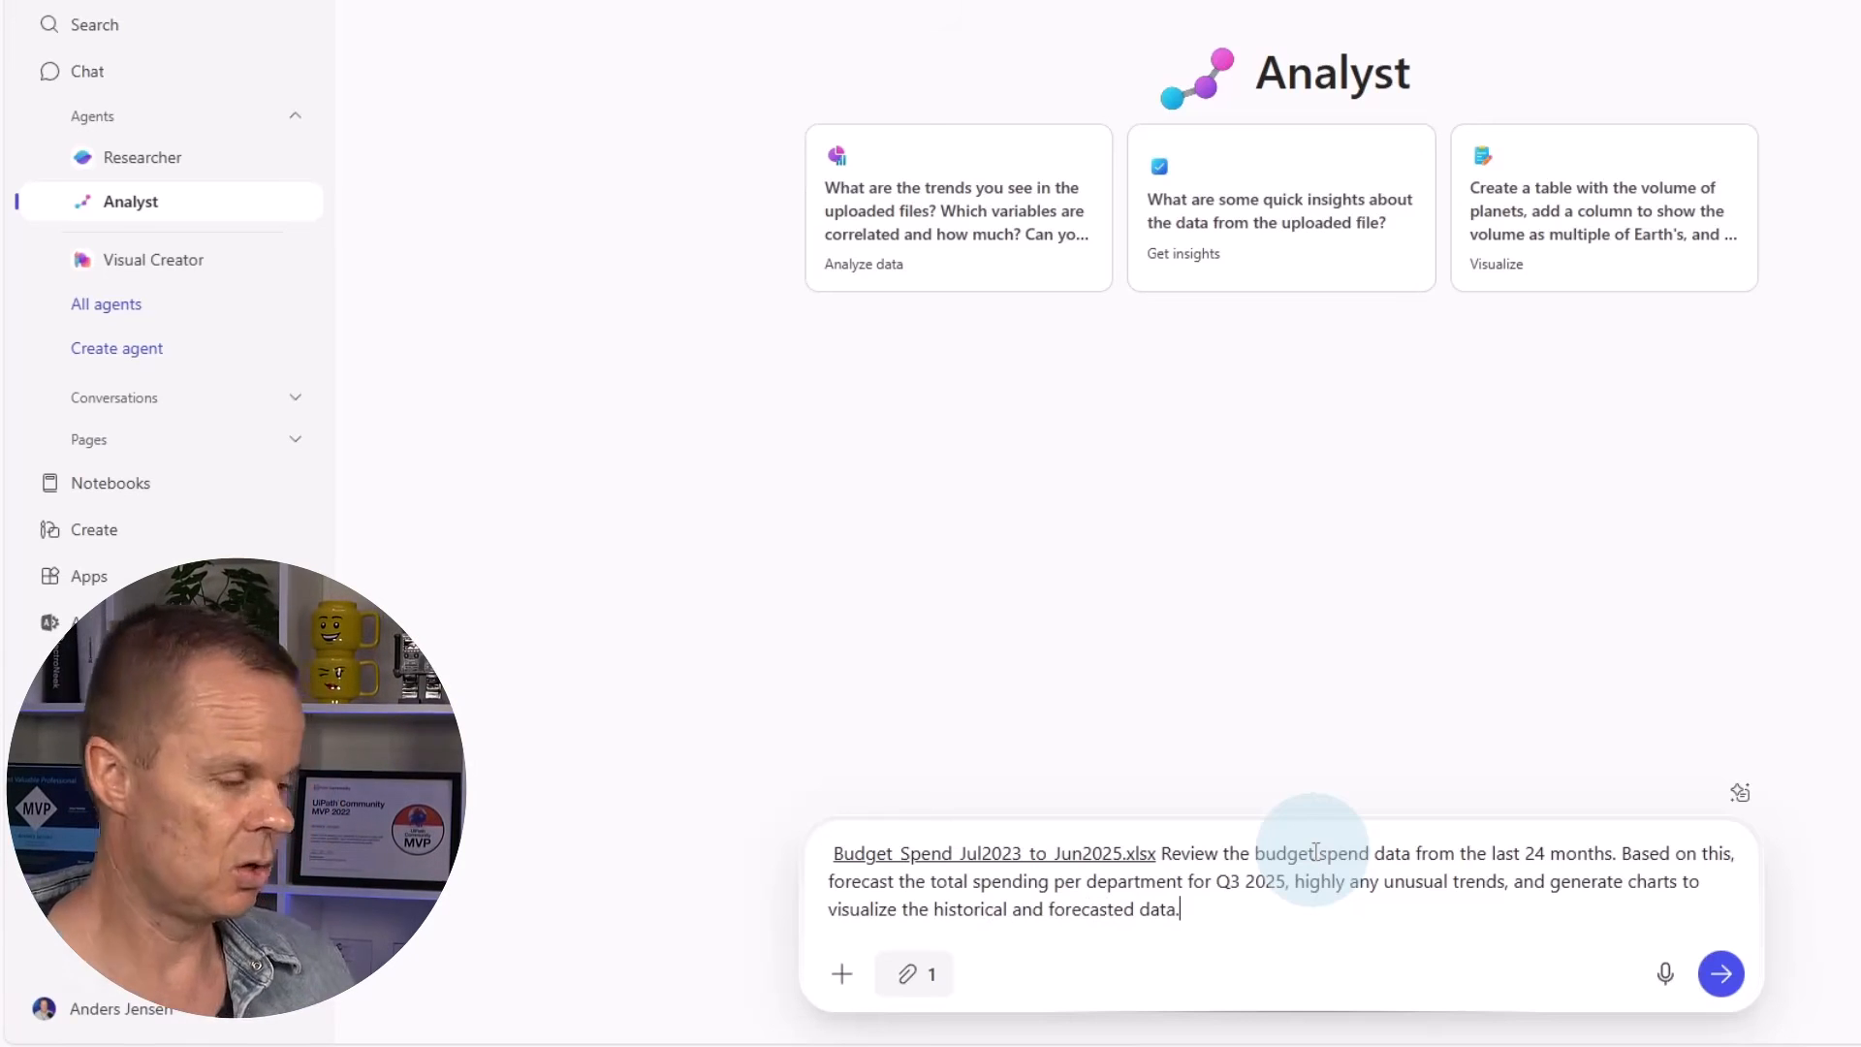
key("Return")
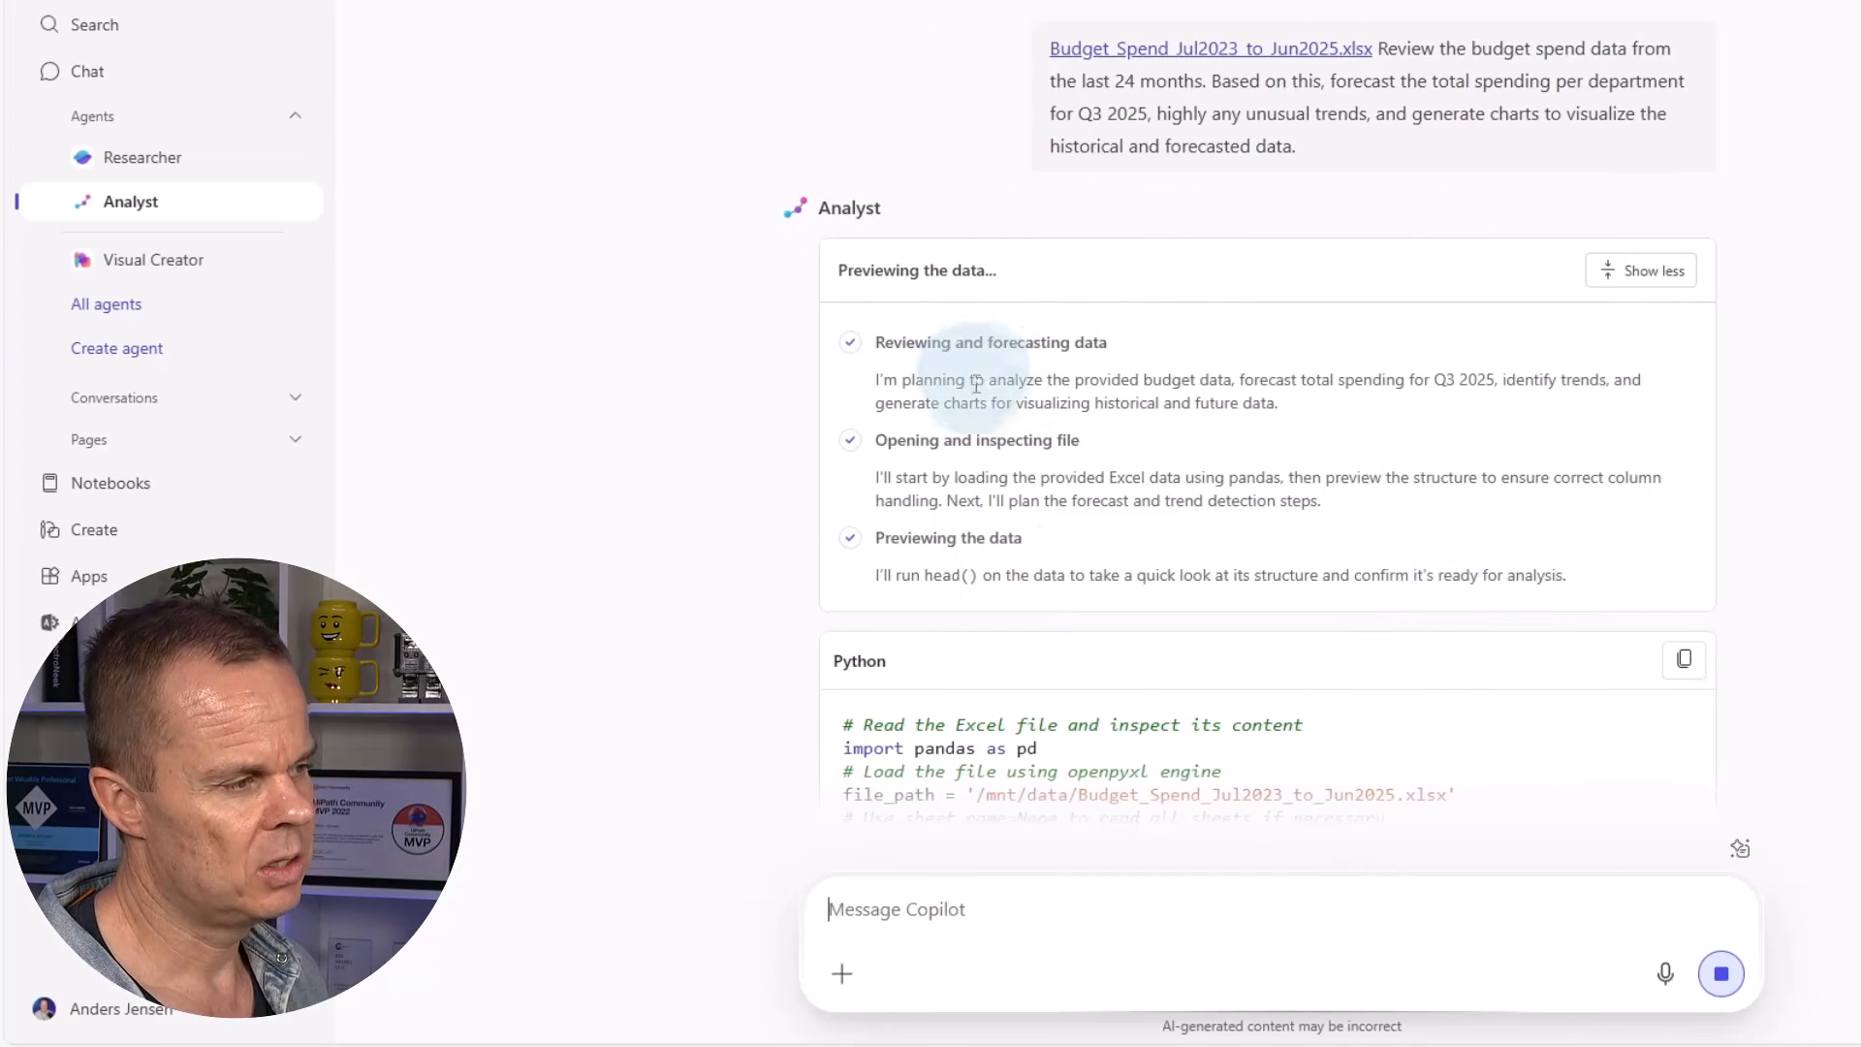
scroll(1010, 623, "down", 3)
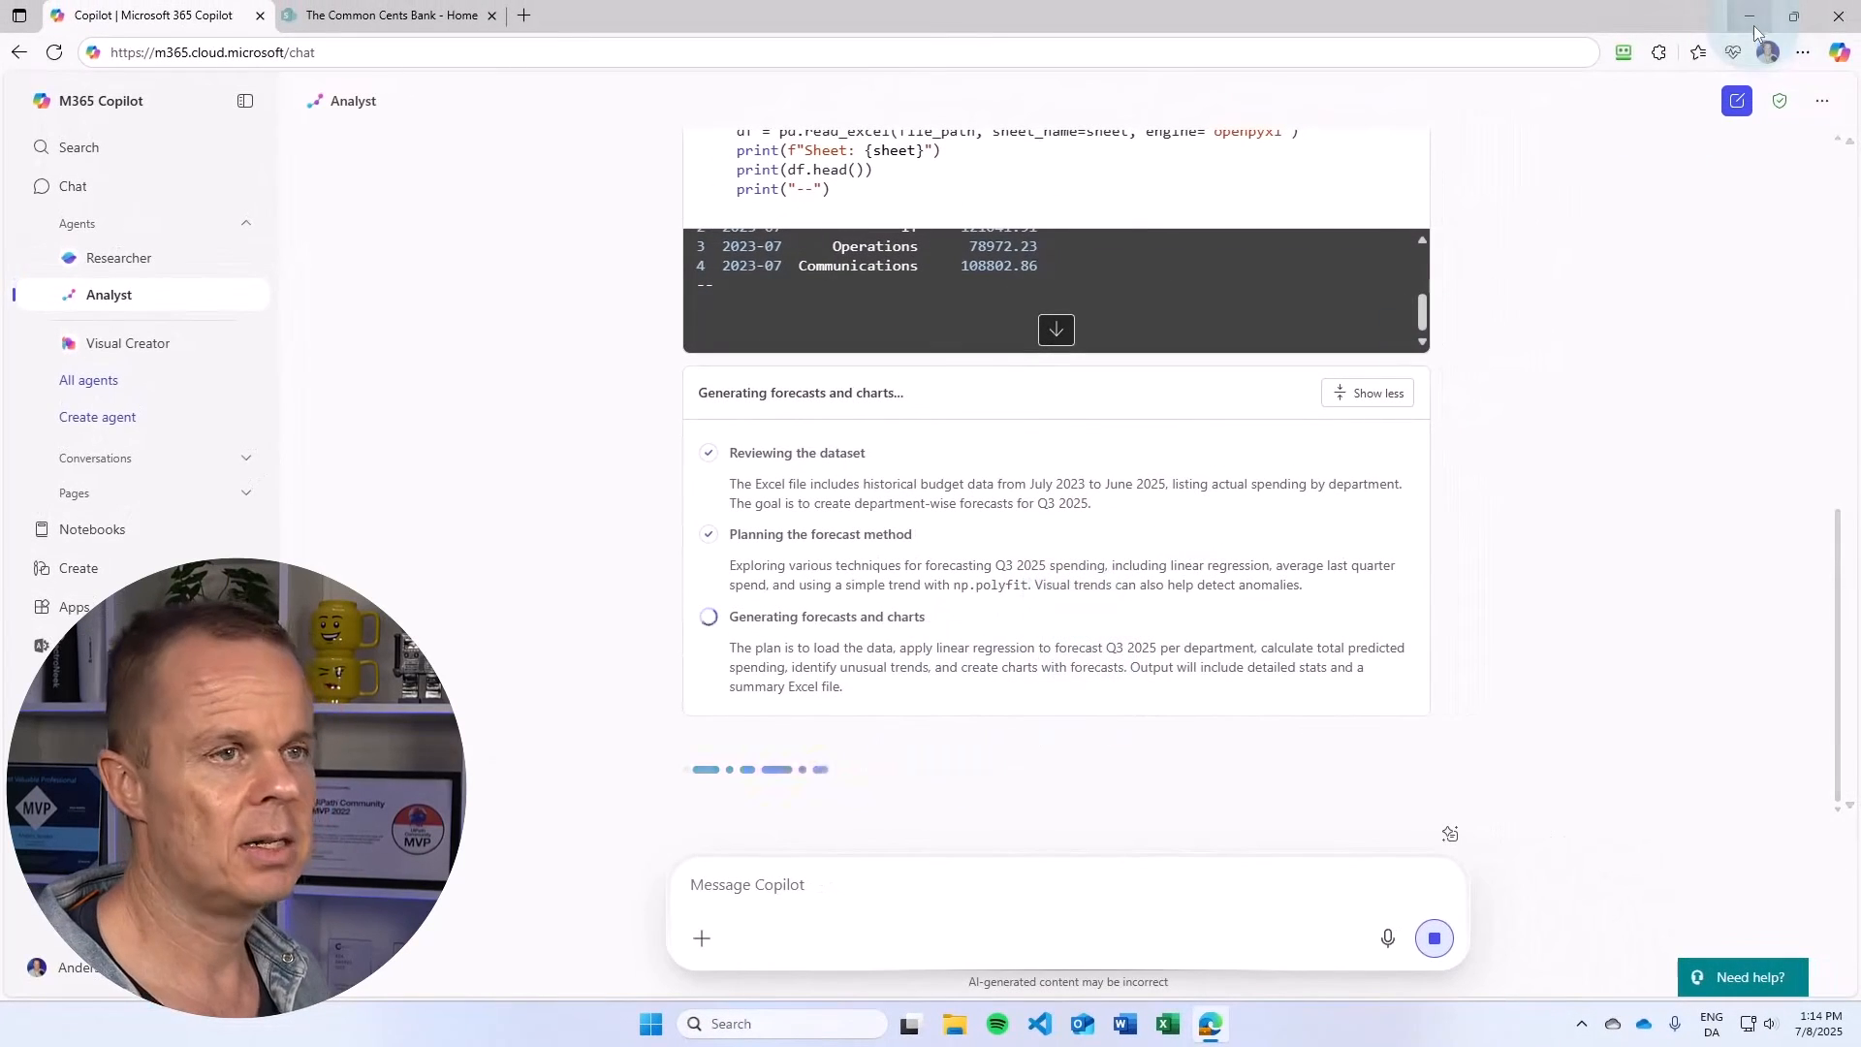
Minimize the browser and open Budget_Spend_Jul2023_to_Jun2025.xlsx from the Agents & Notebooks folder inside Lesson files on the desktop
left_click(1750, 16)
double_click(43, 260)
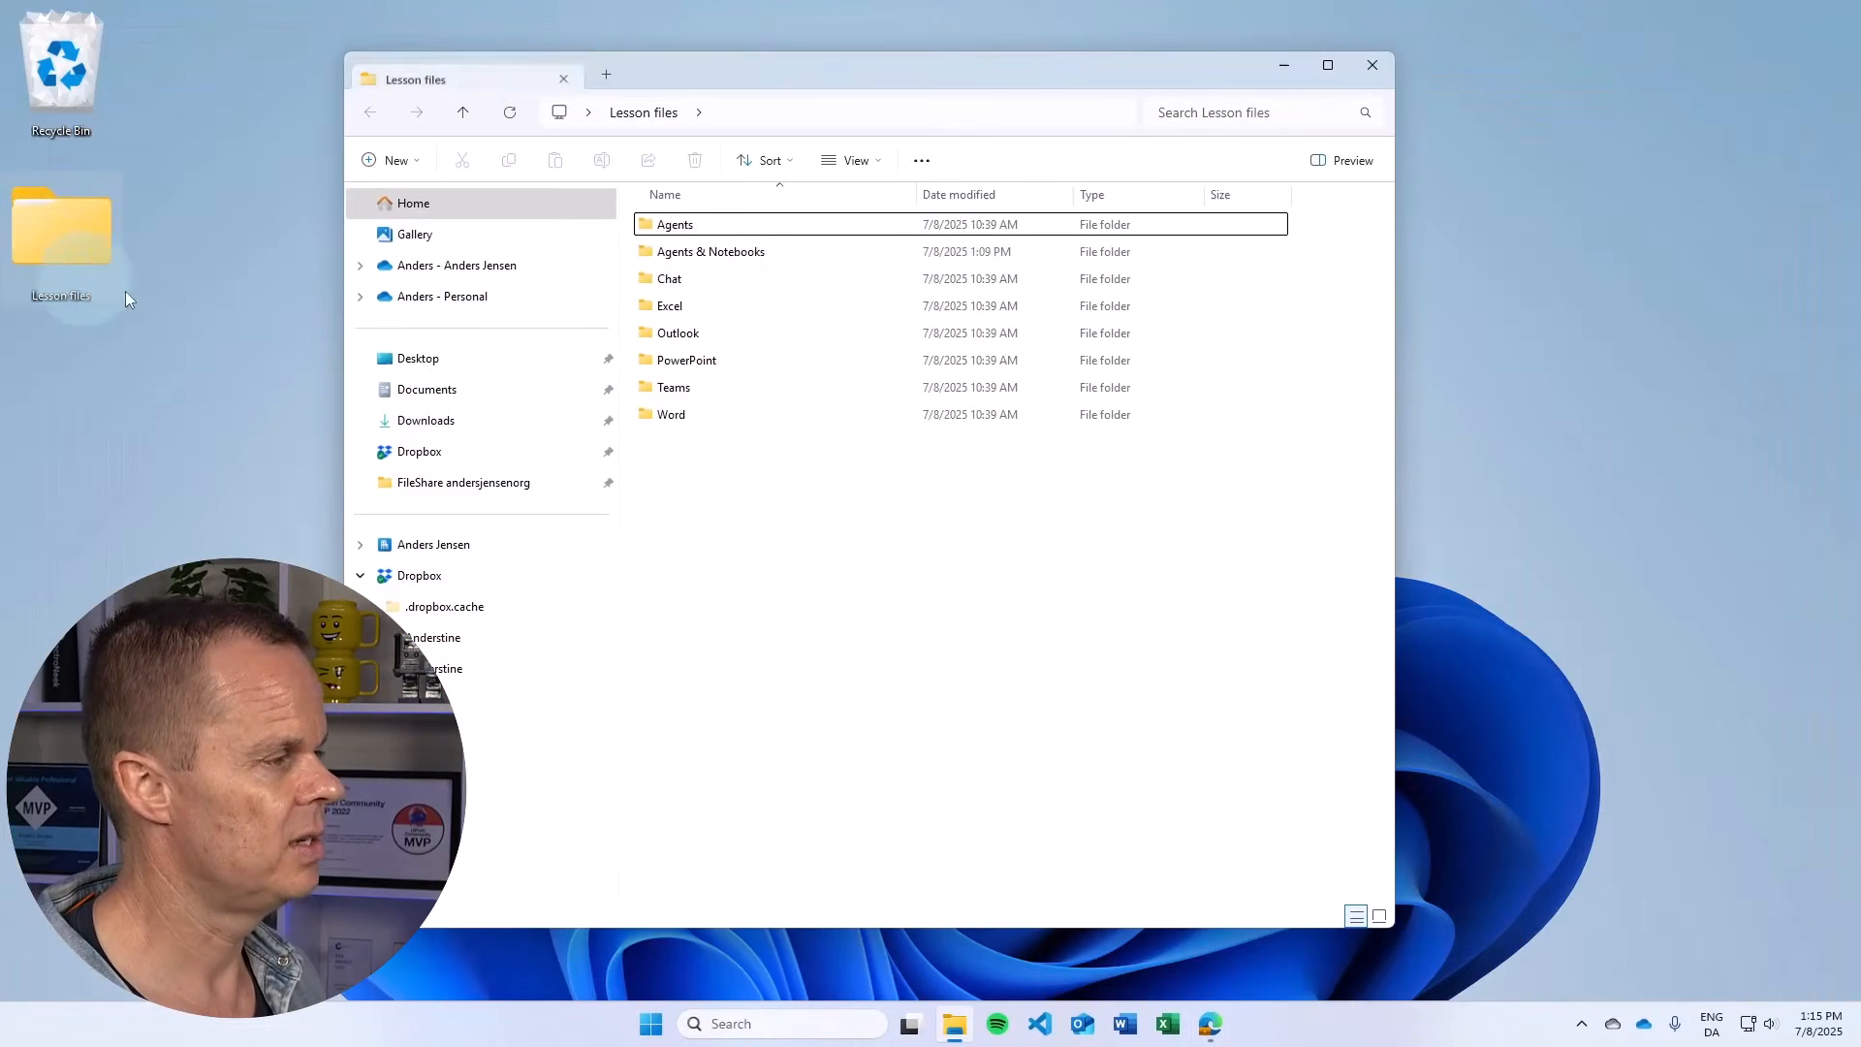
left_click(692, 256)
double_click(692, 260)
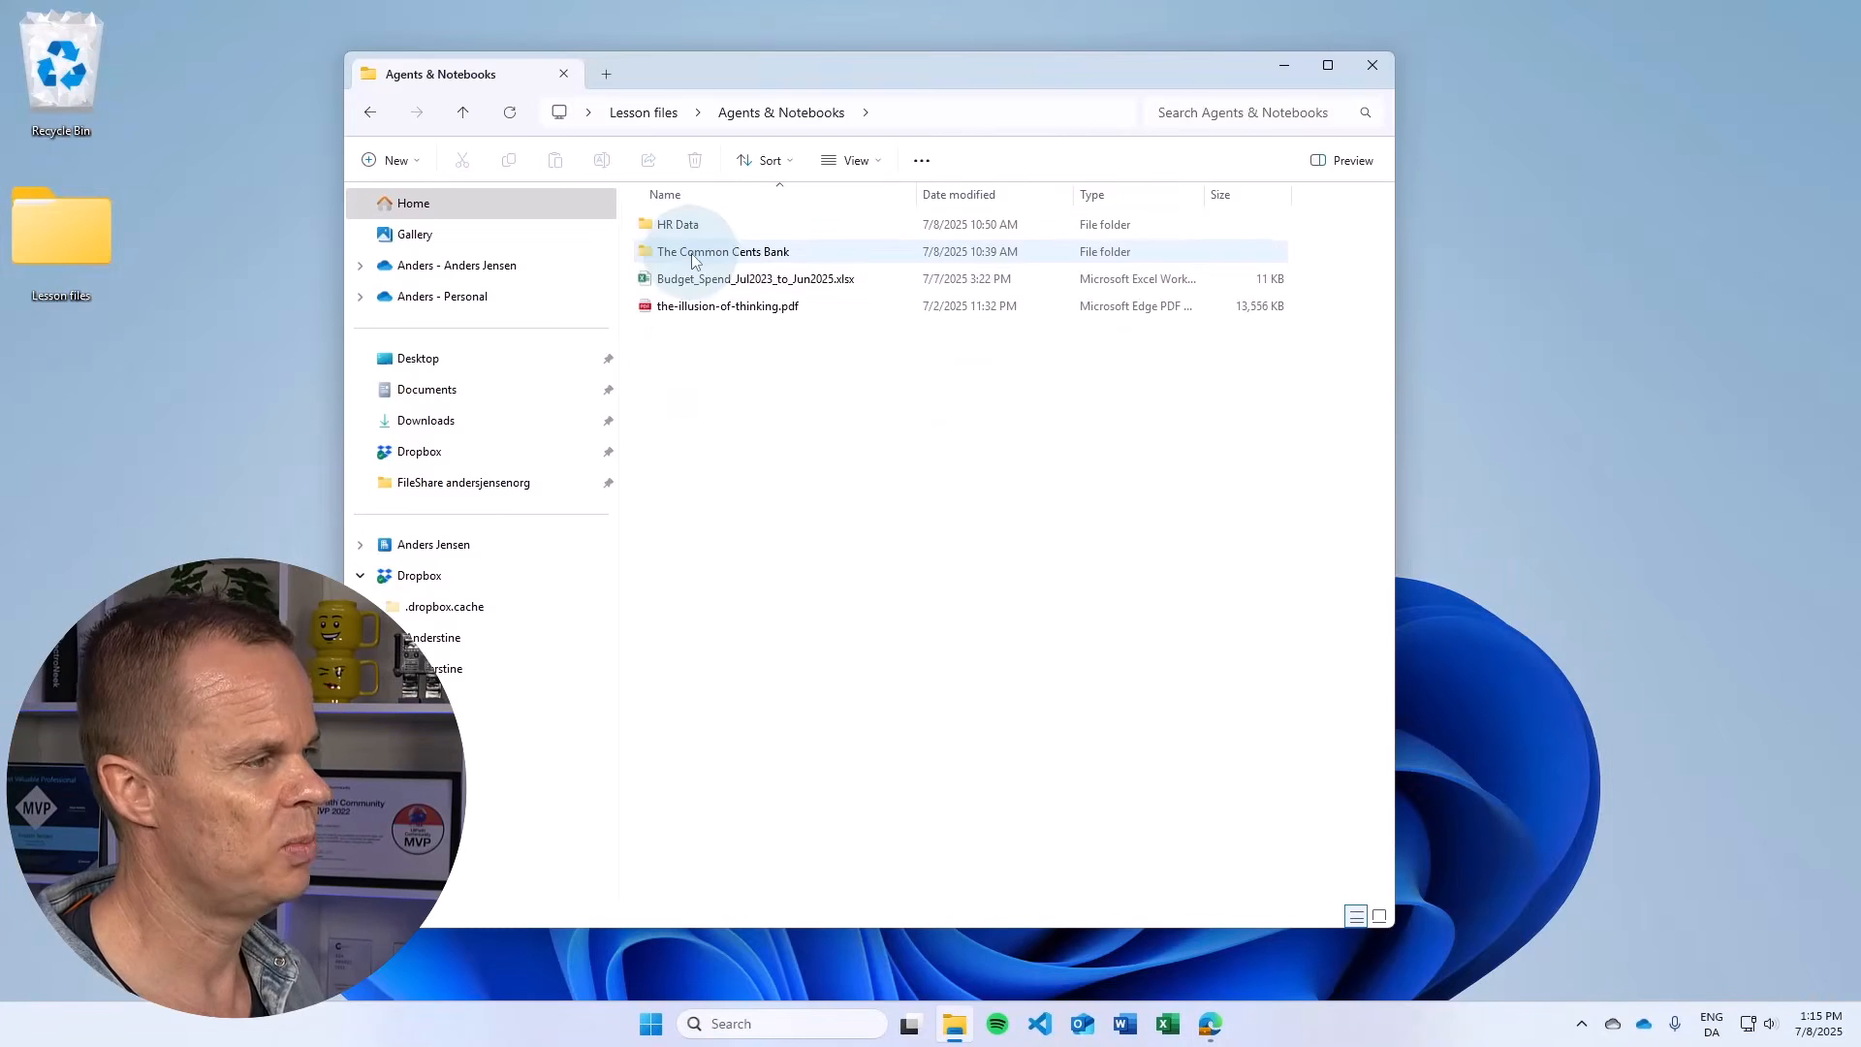
left_click(706, 282)
double_click(705, 282)
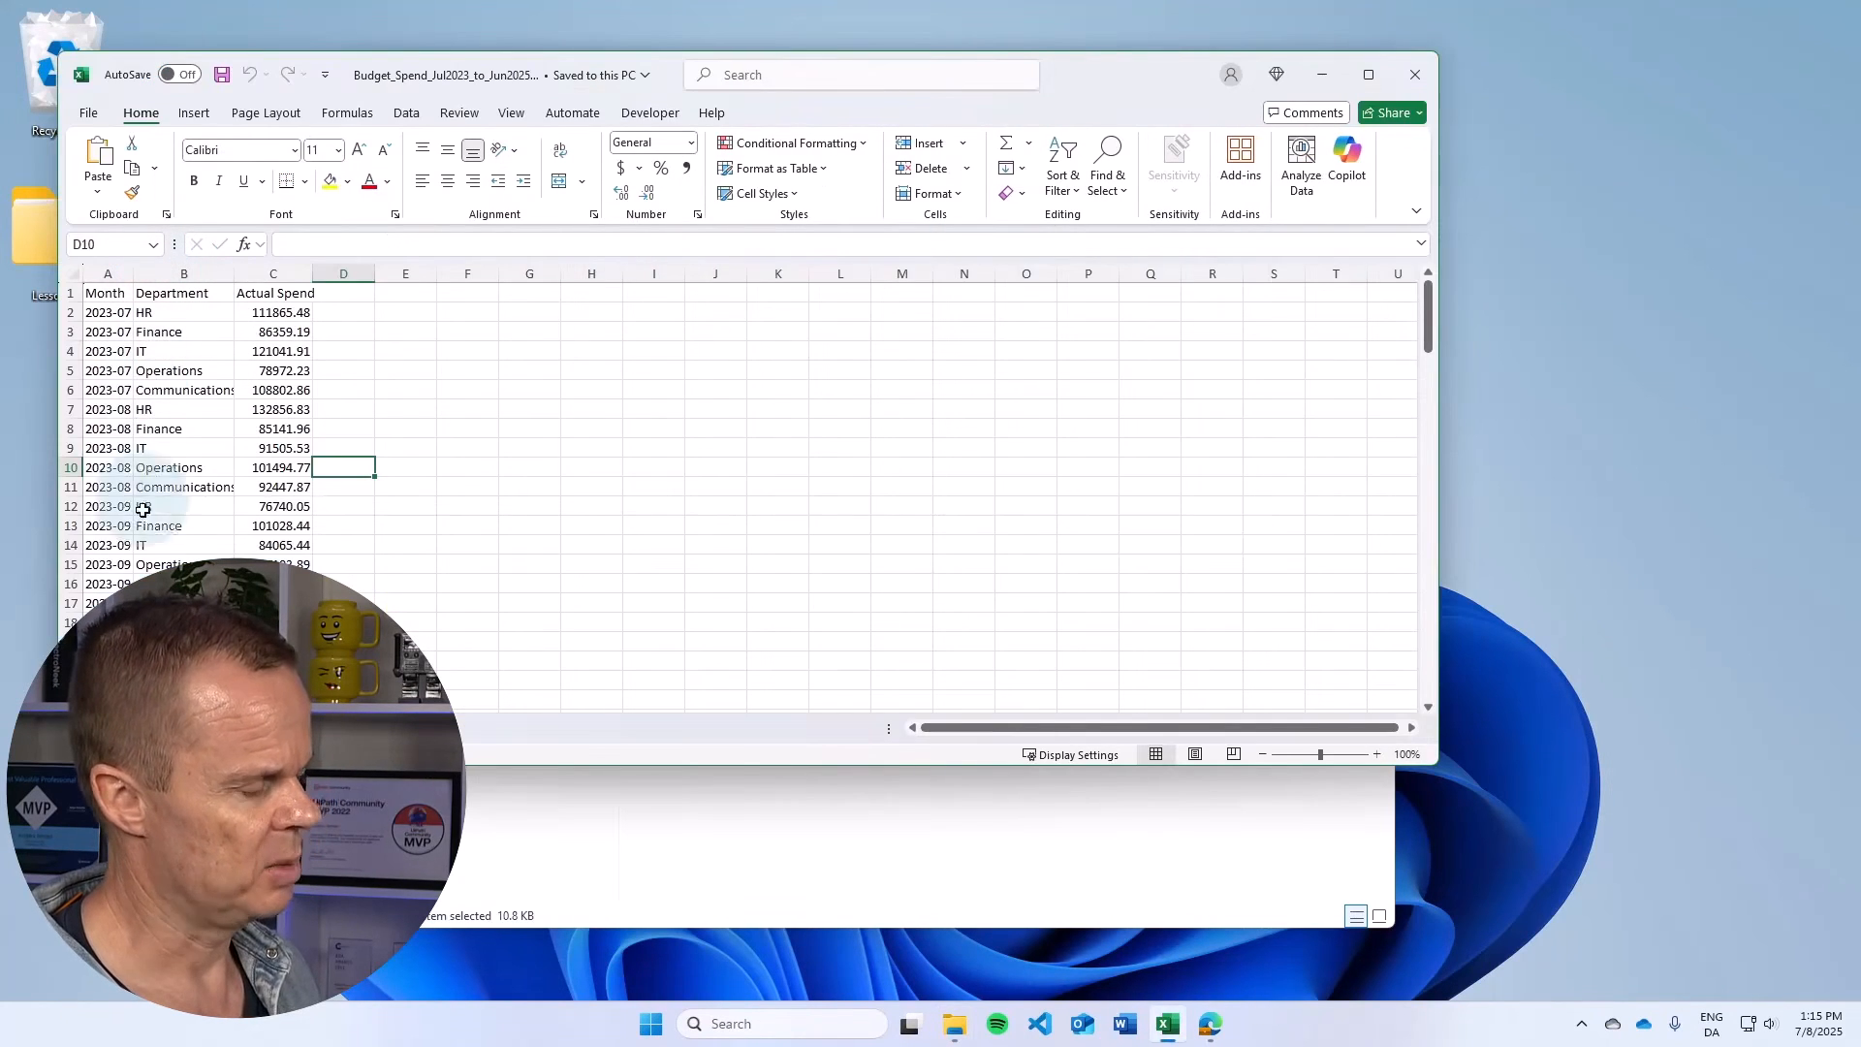
Examine the workbook's month, department and actual spend columns from the first to the last data row
scroll(153, 563, "down", 4)
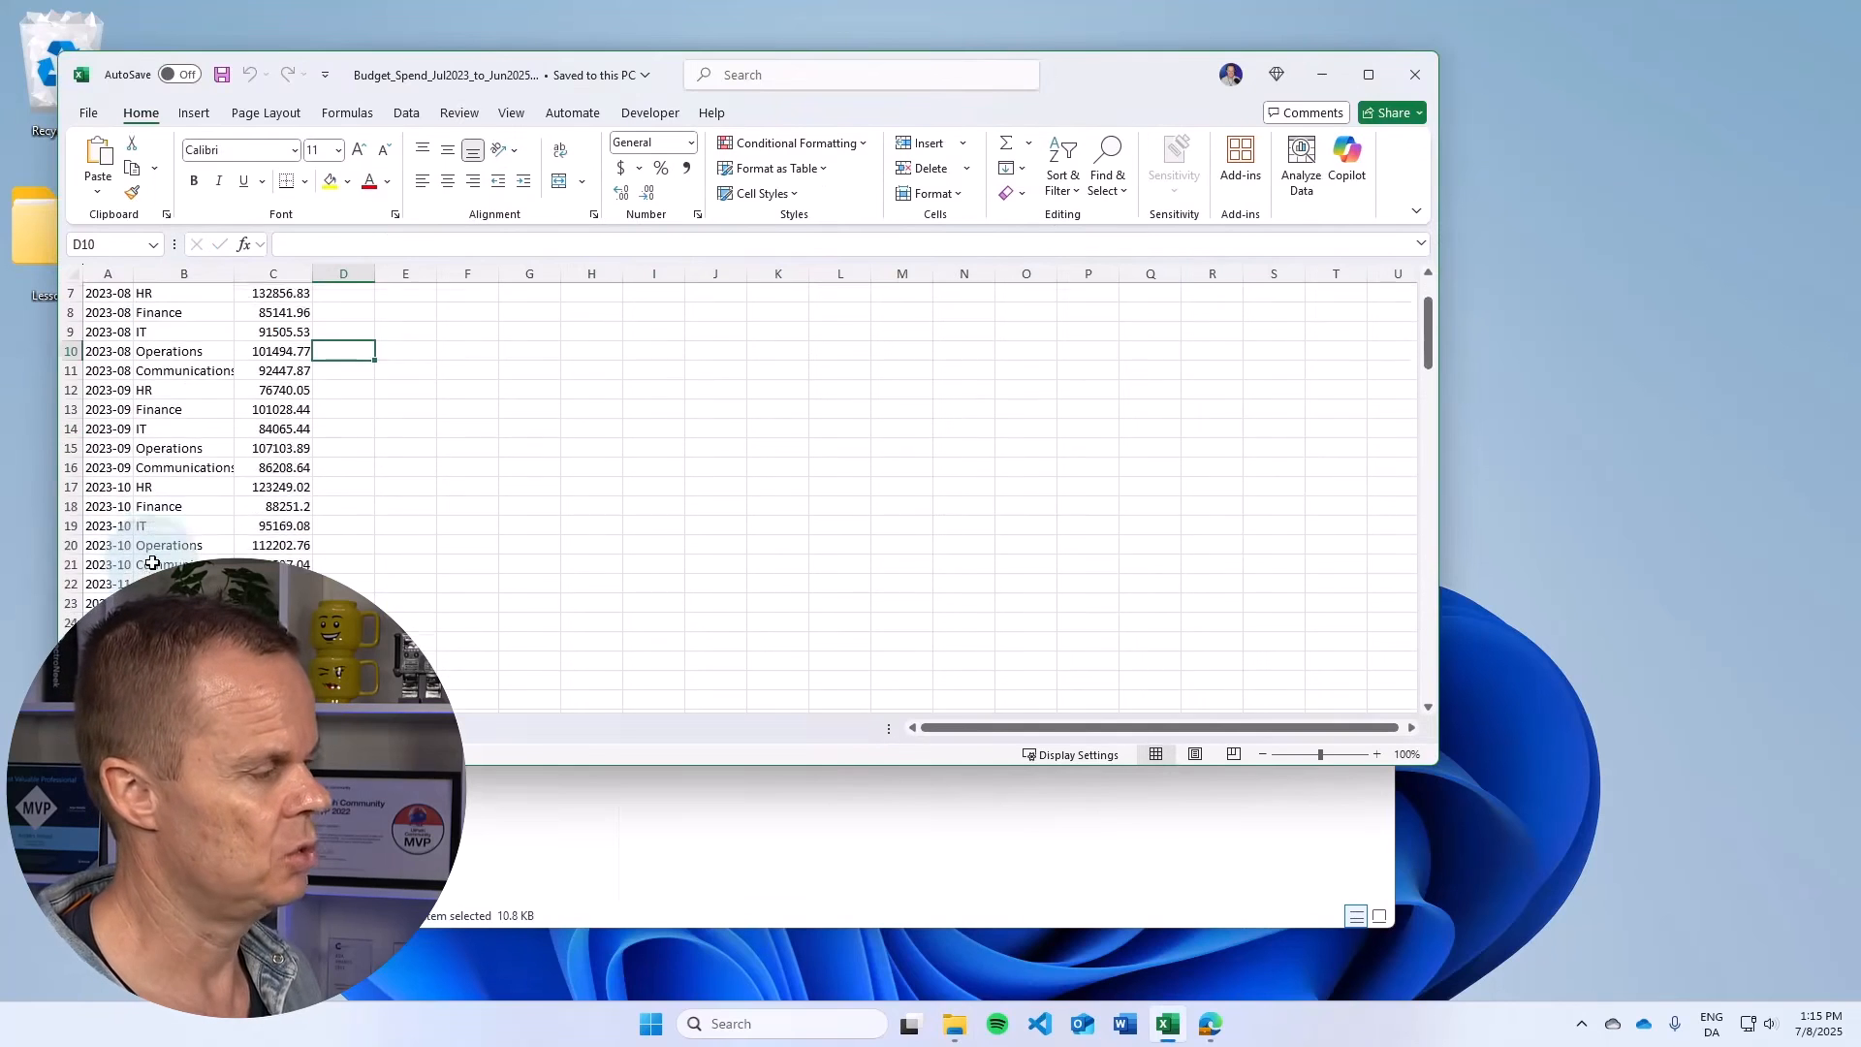
left_click(128, 550)
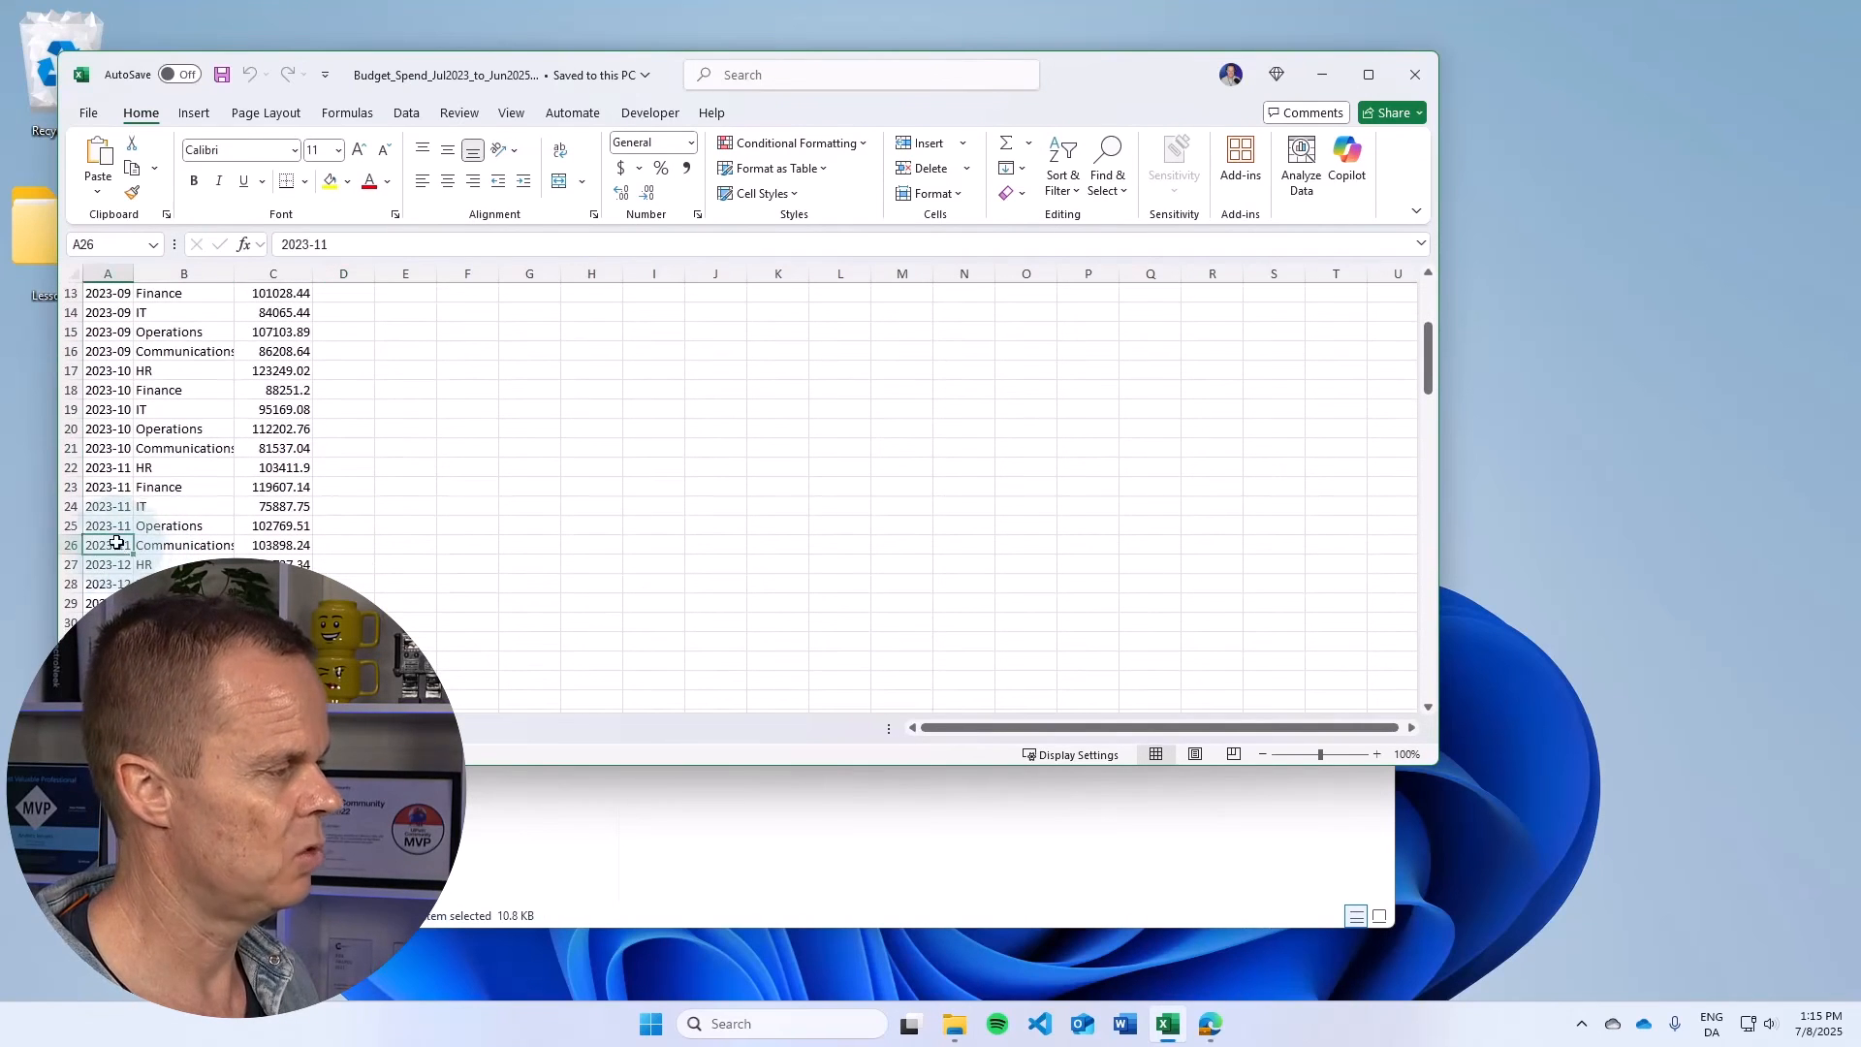
left_click(188, 550)
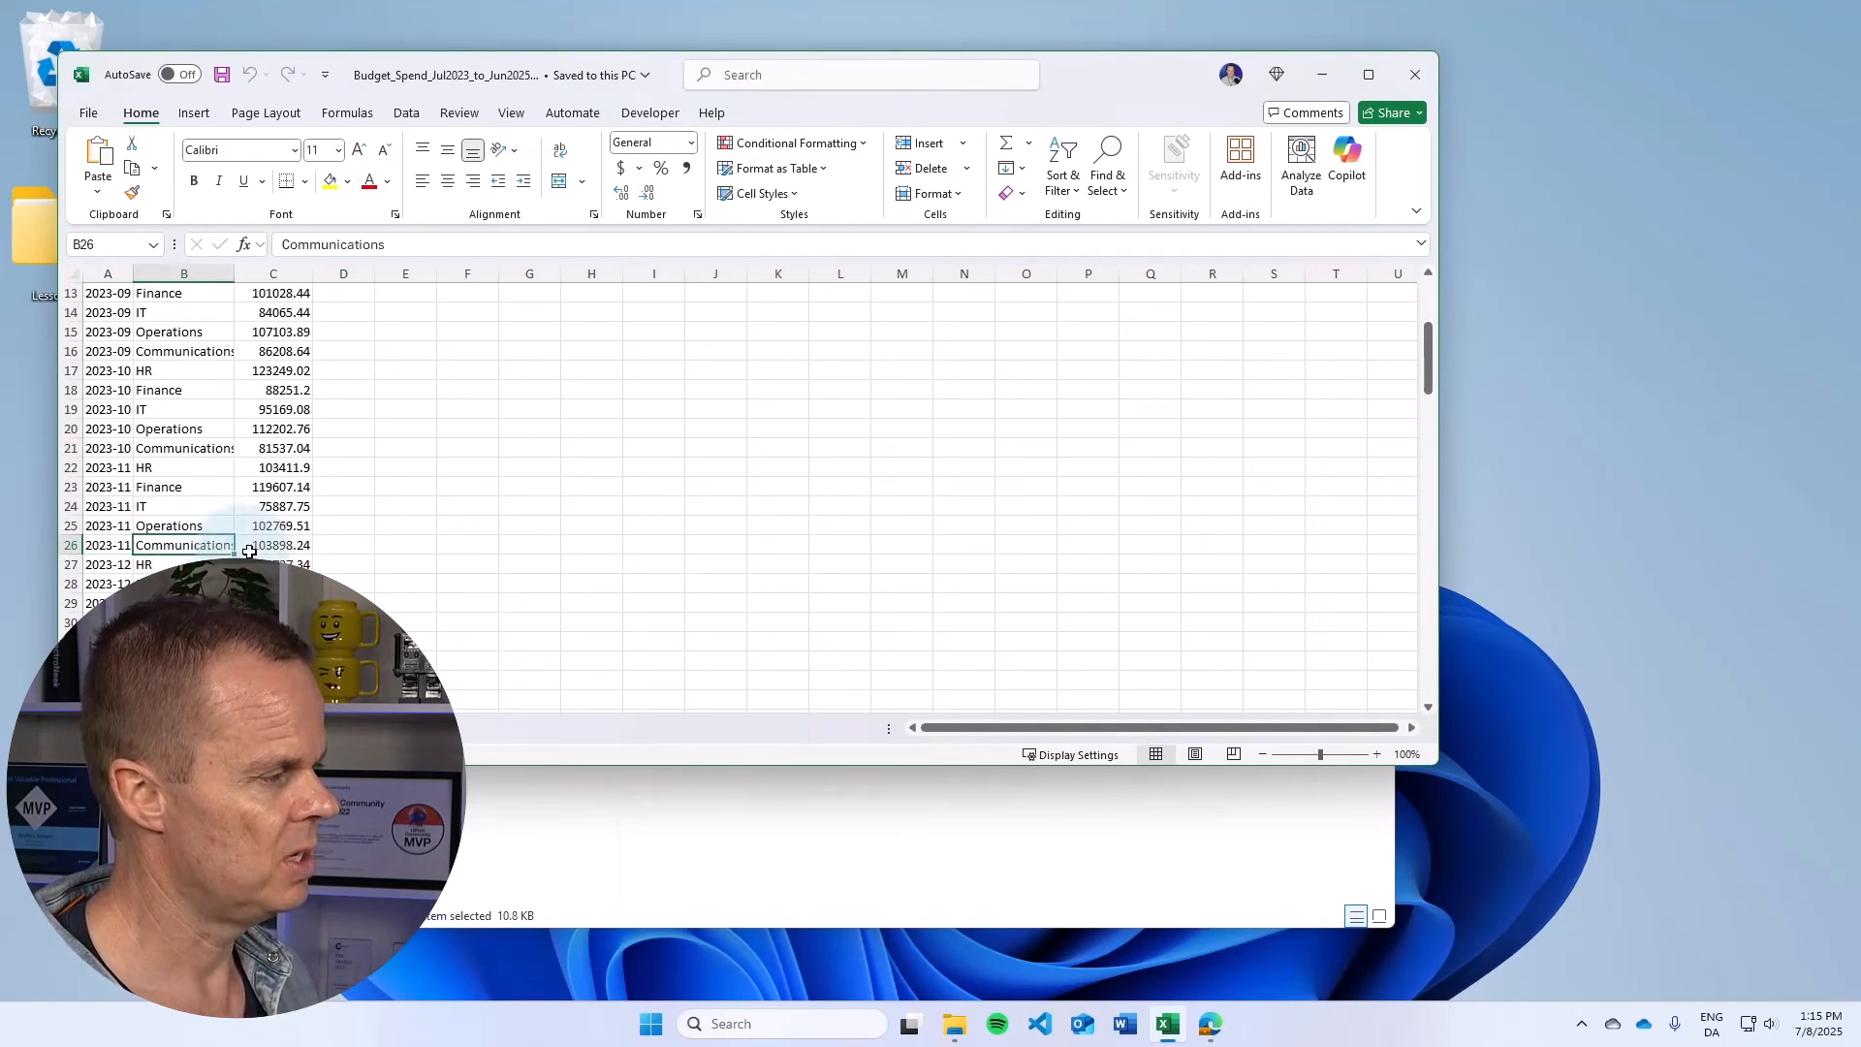
left_click(301, 548)
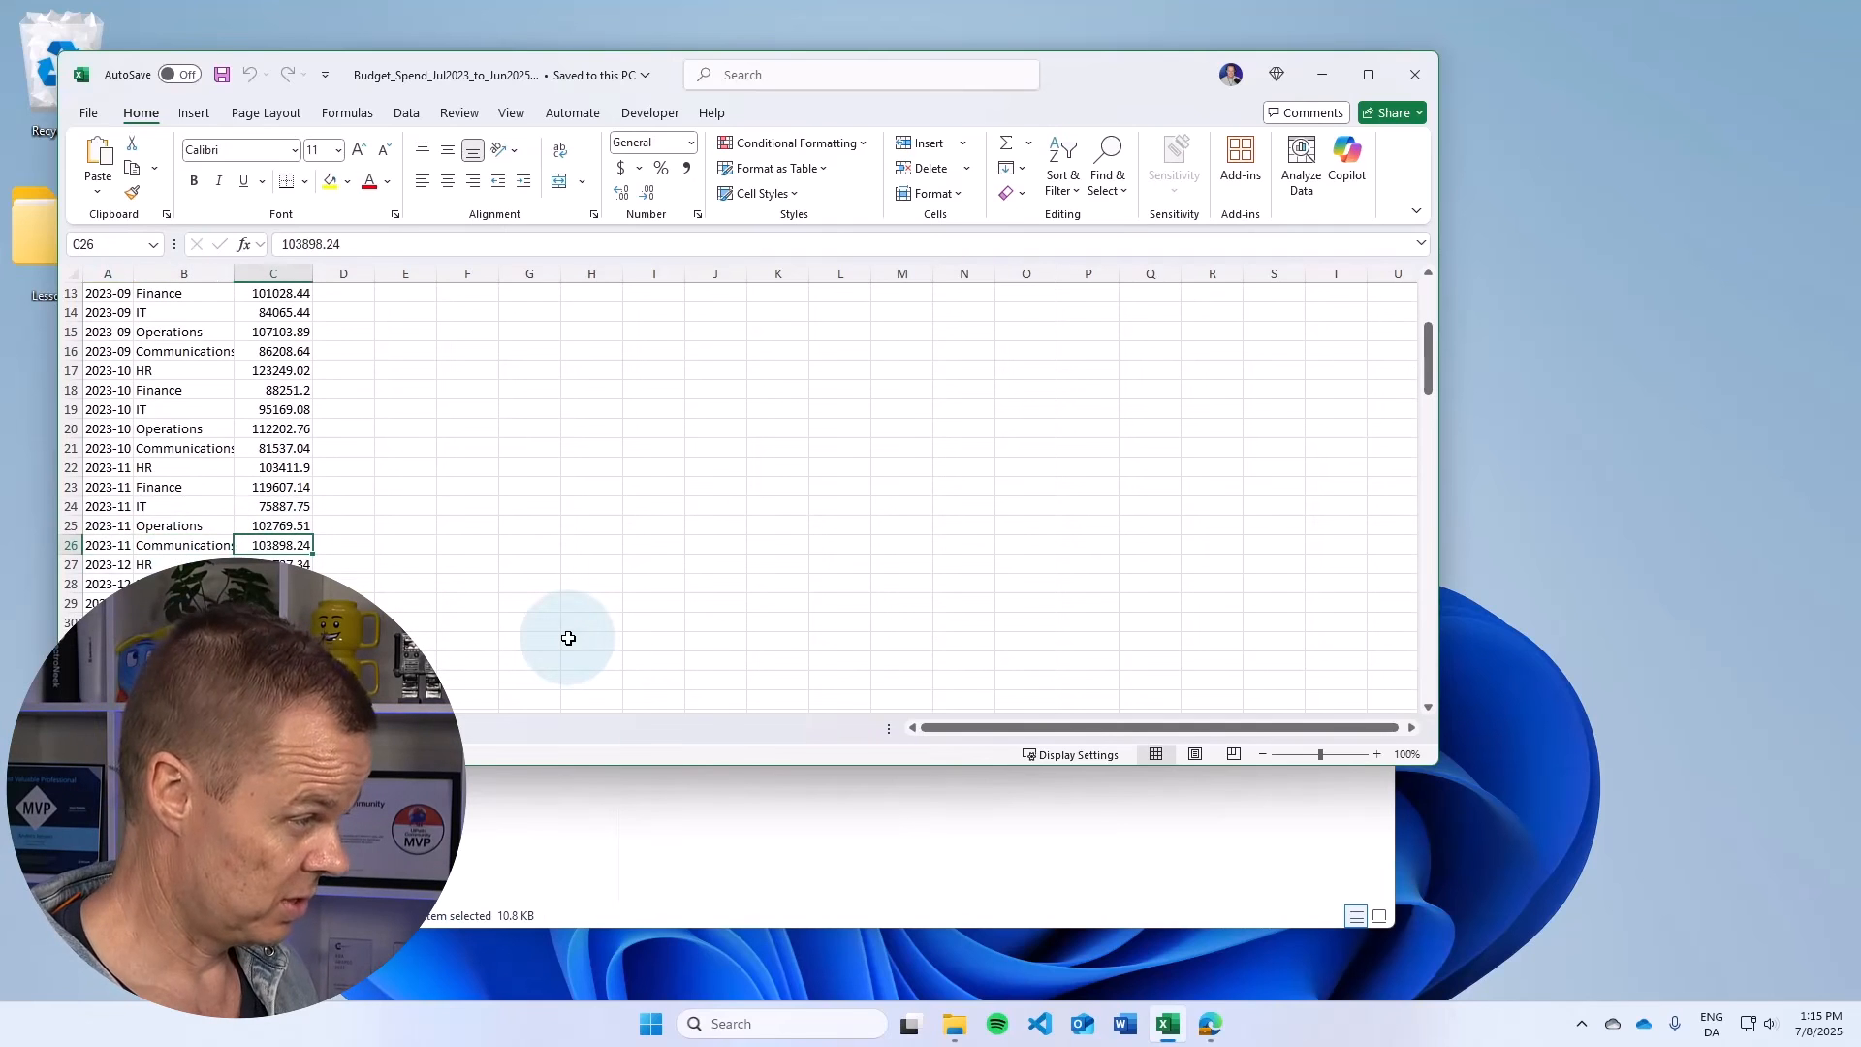
left_click(155, 506)
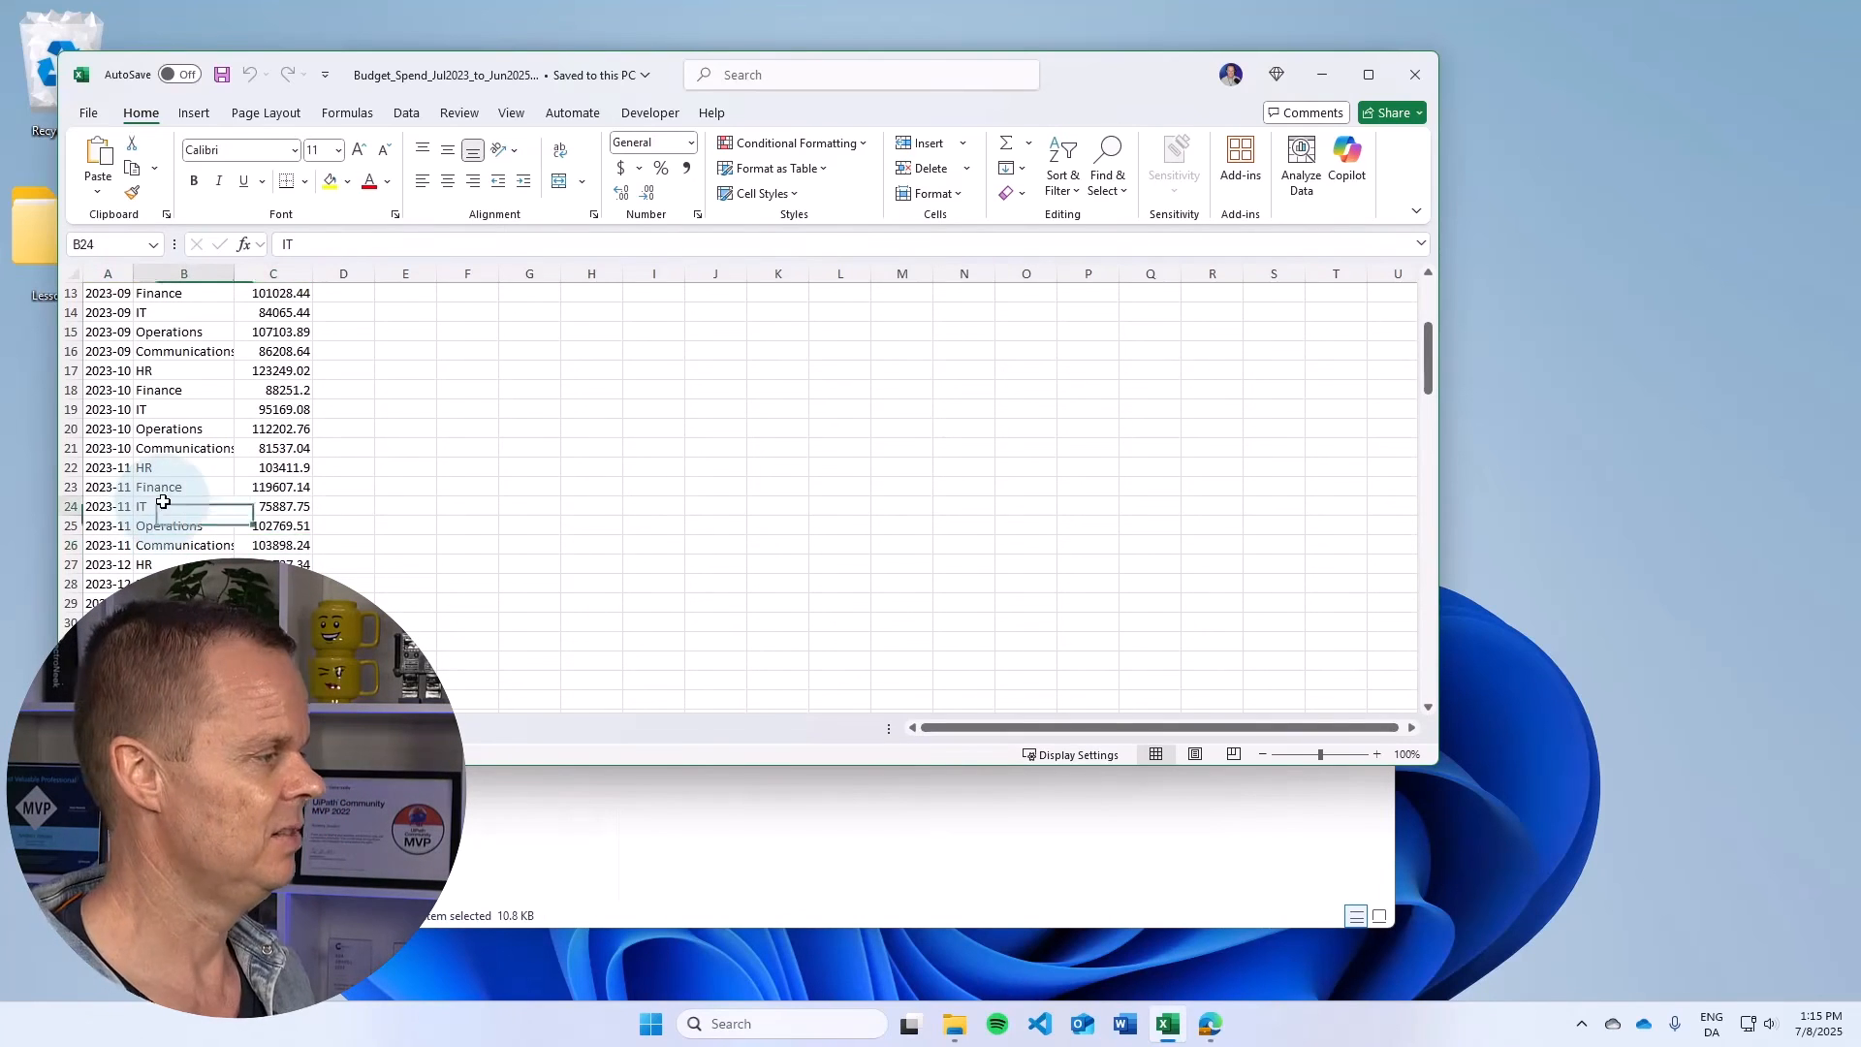
left_click(303, 507)
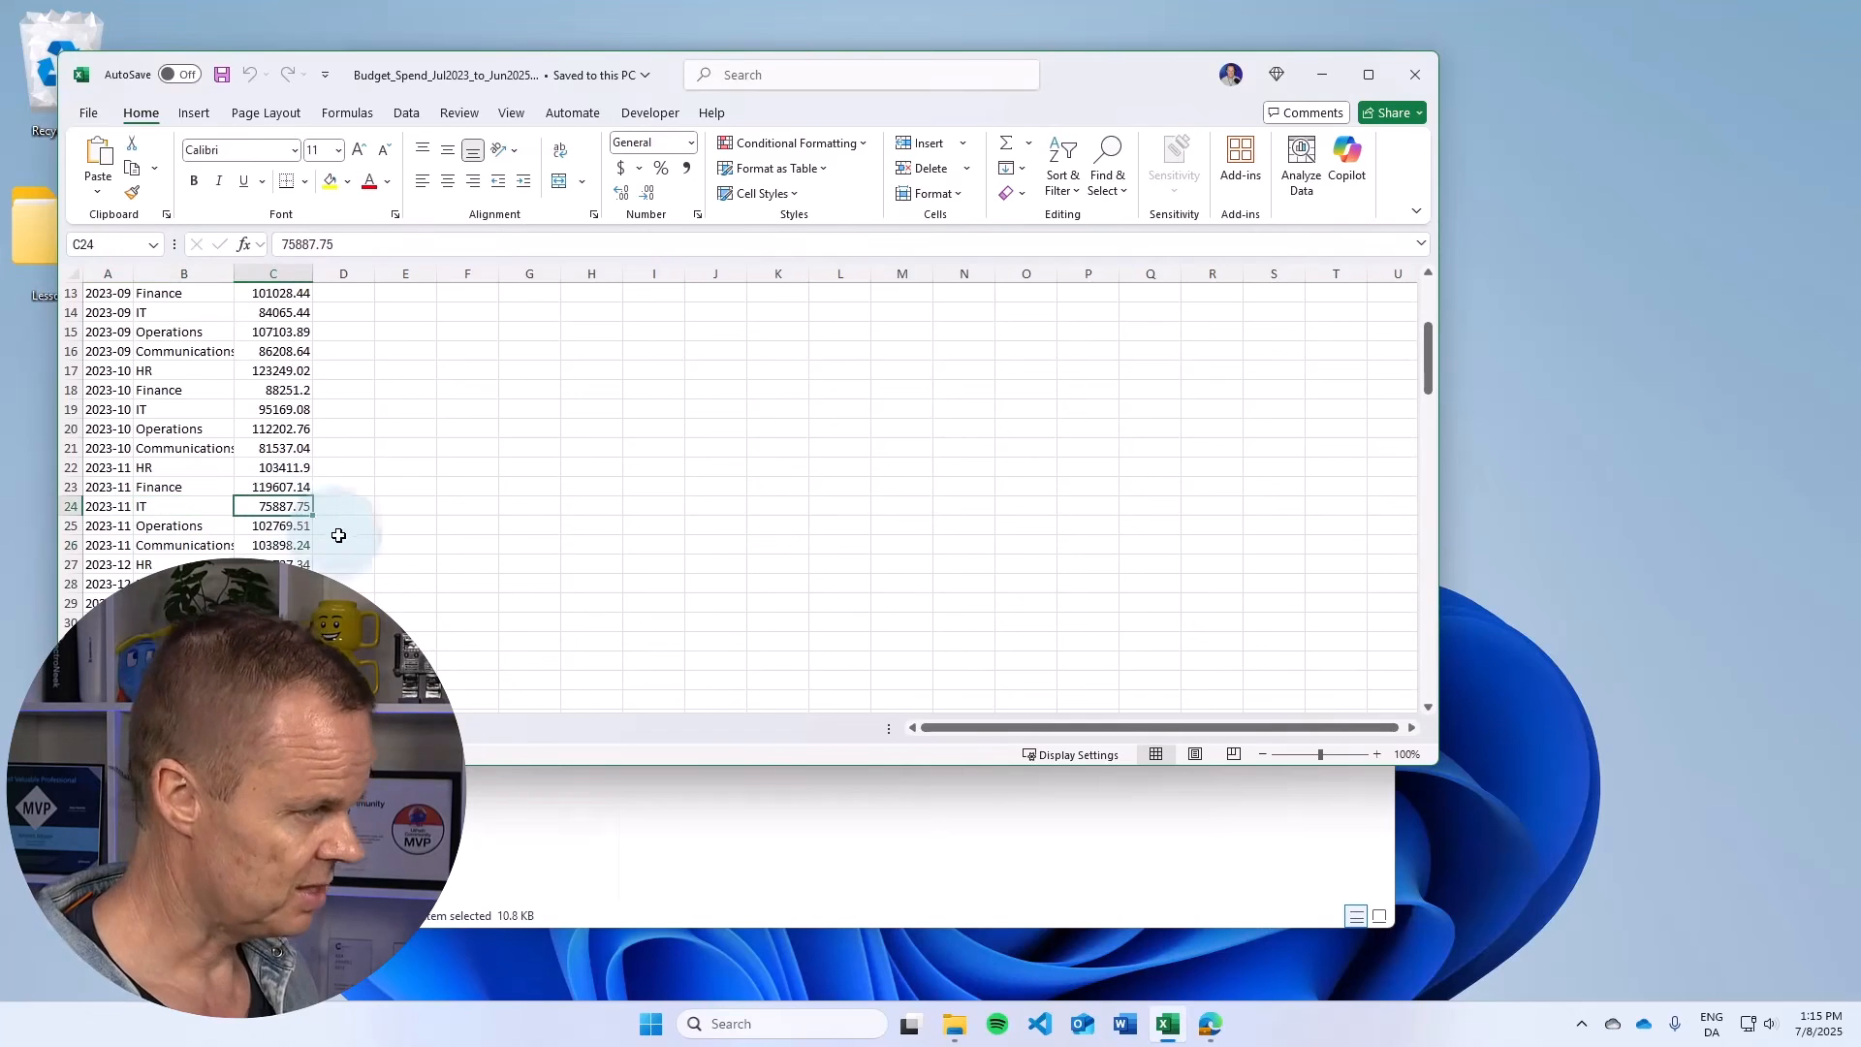
scroll(145, 358, "down", 15)
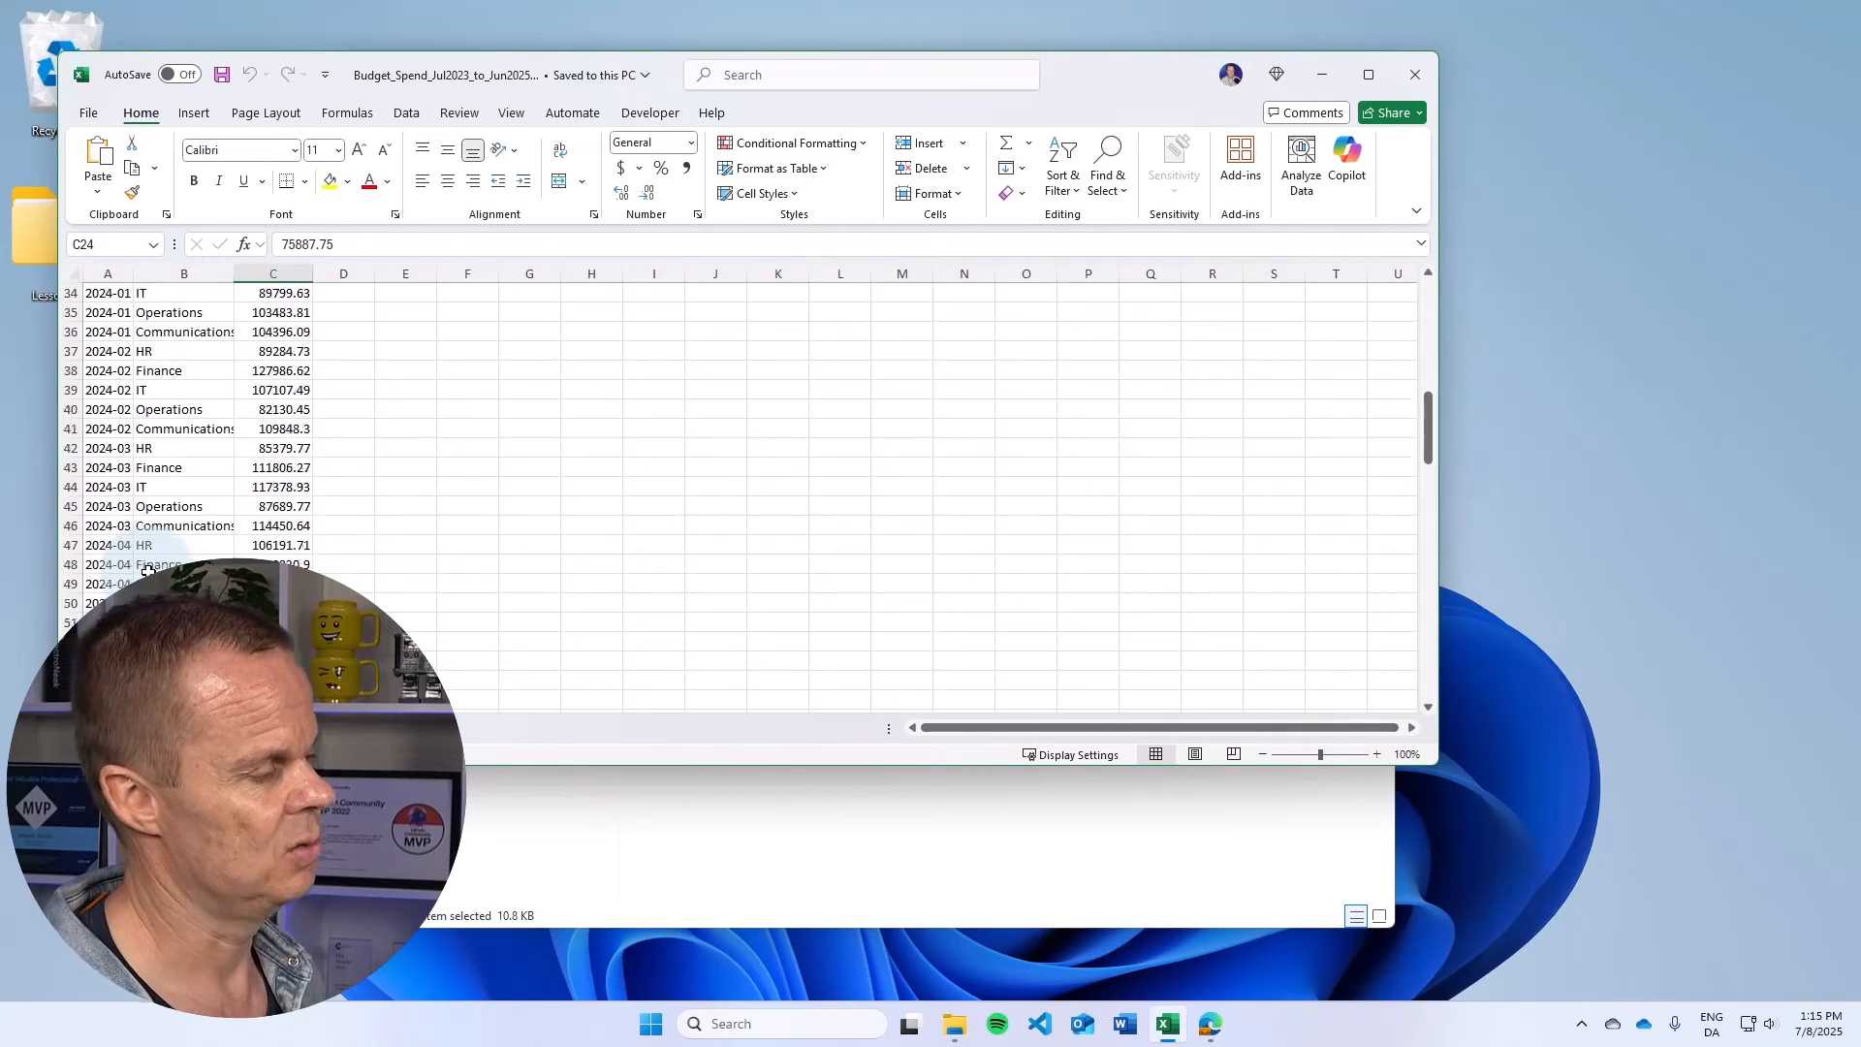
scroll(147, 570, "down", 20)
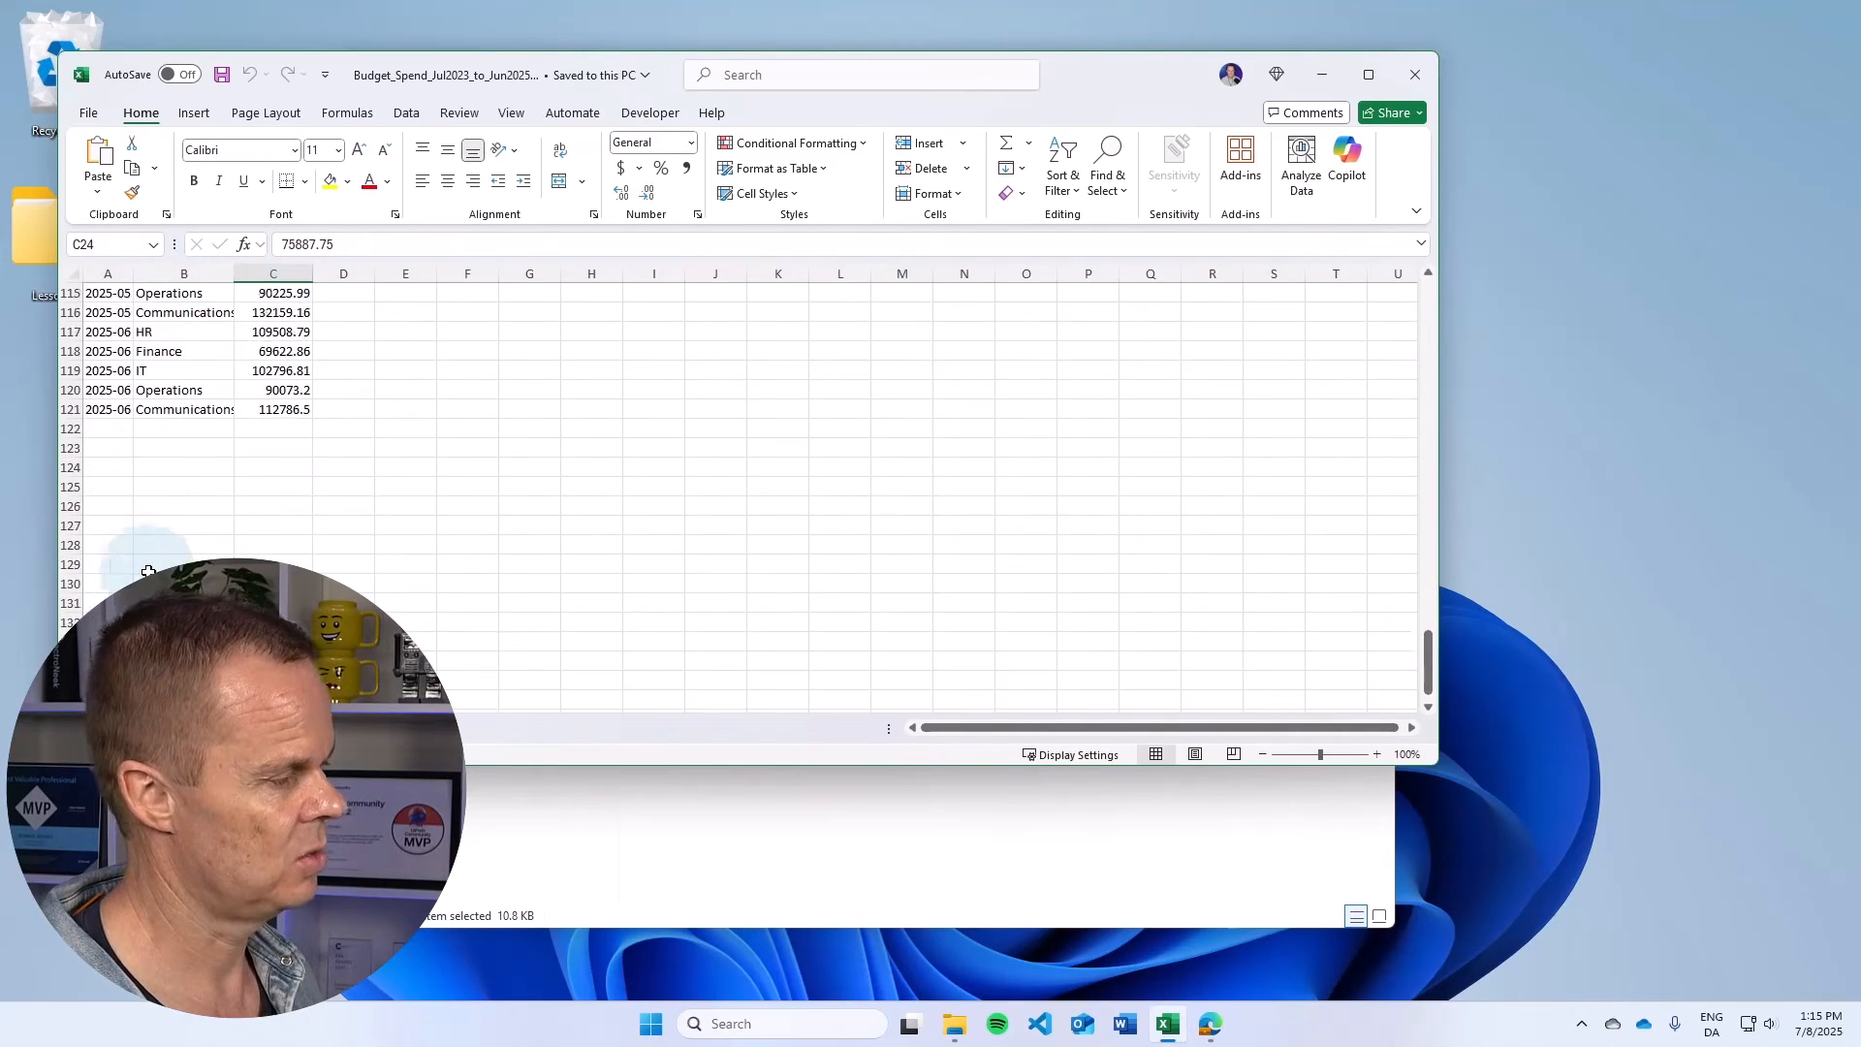
scroll(183, 454, "up", 3)
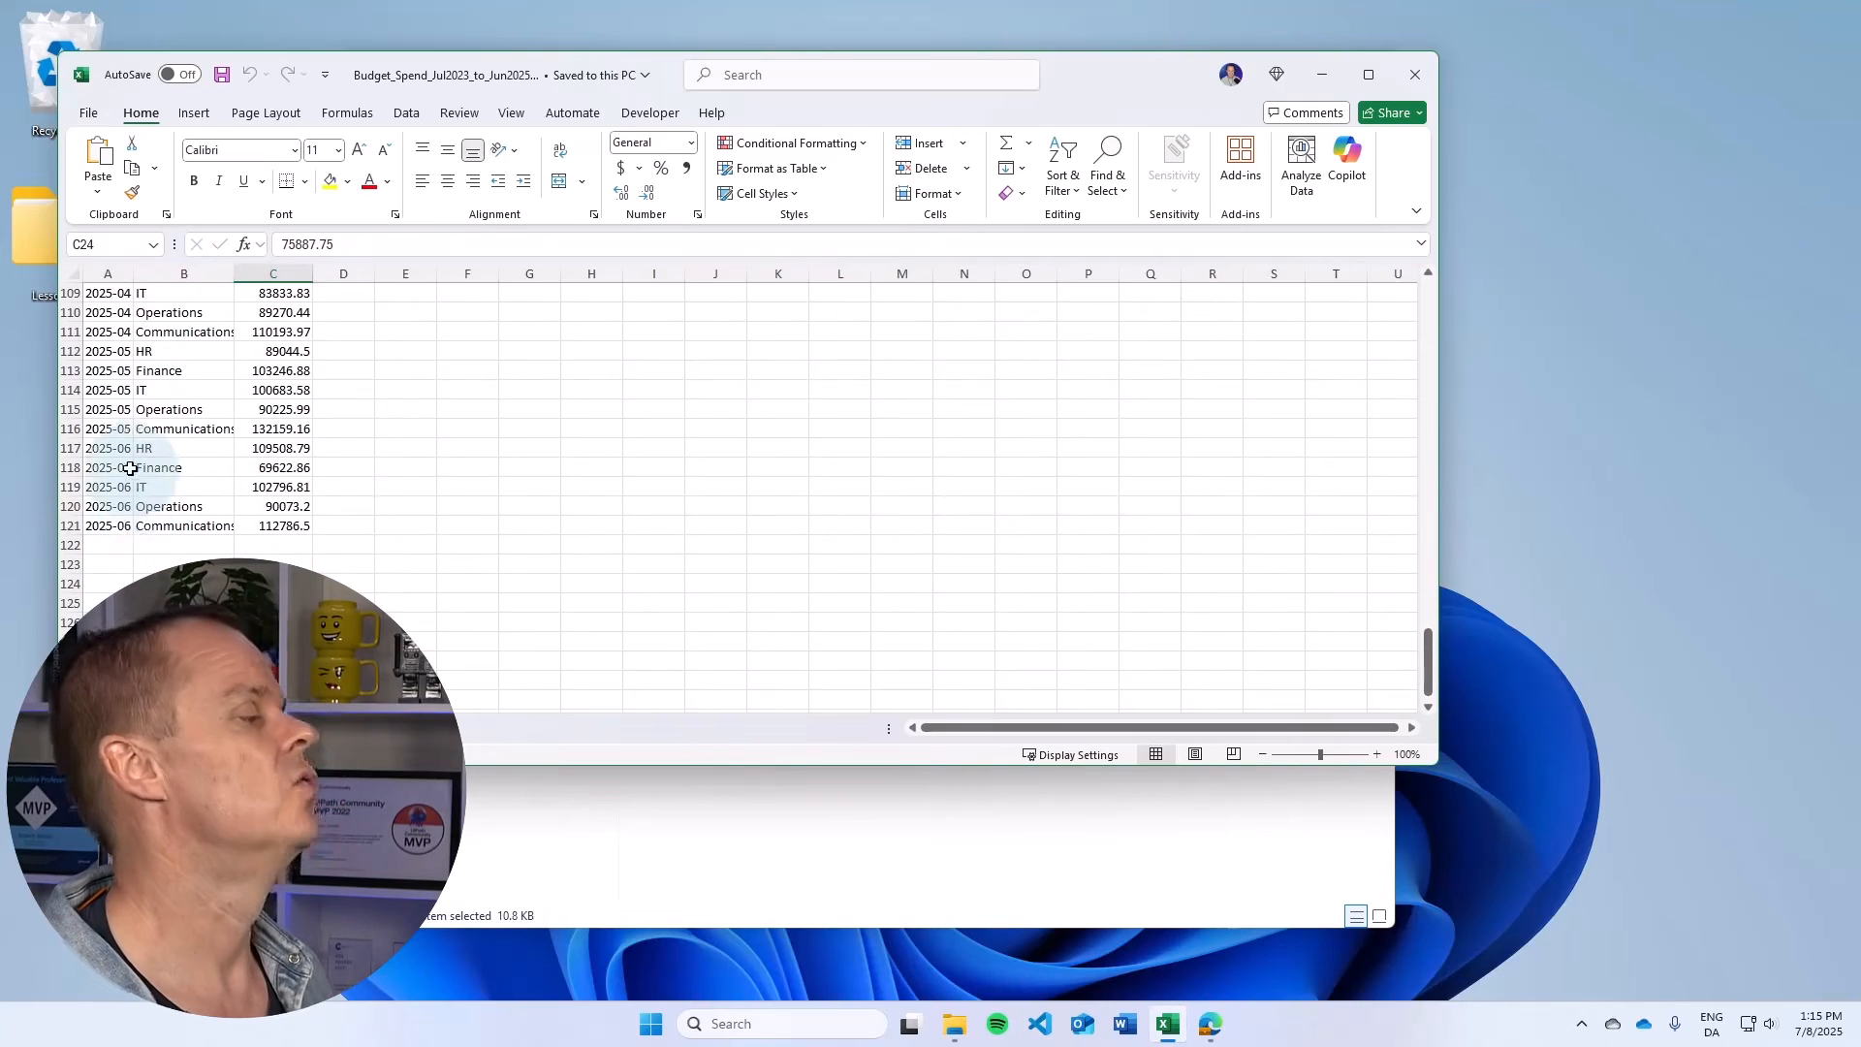
scroll(150, 512, "up", 20)
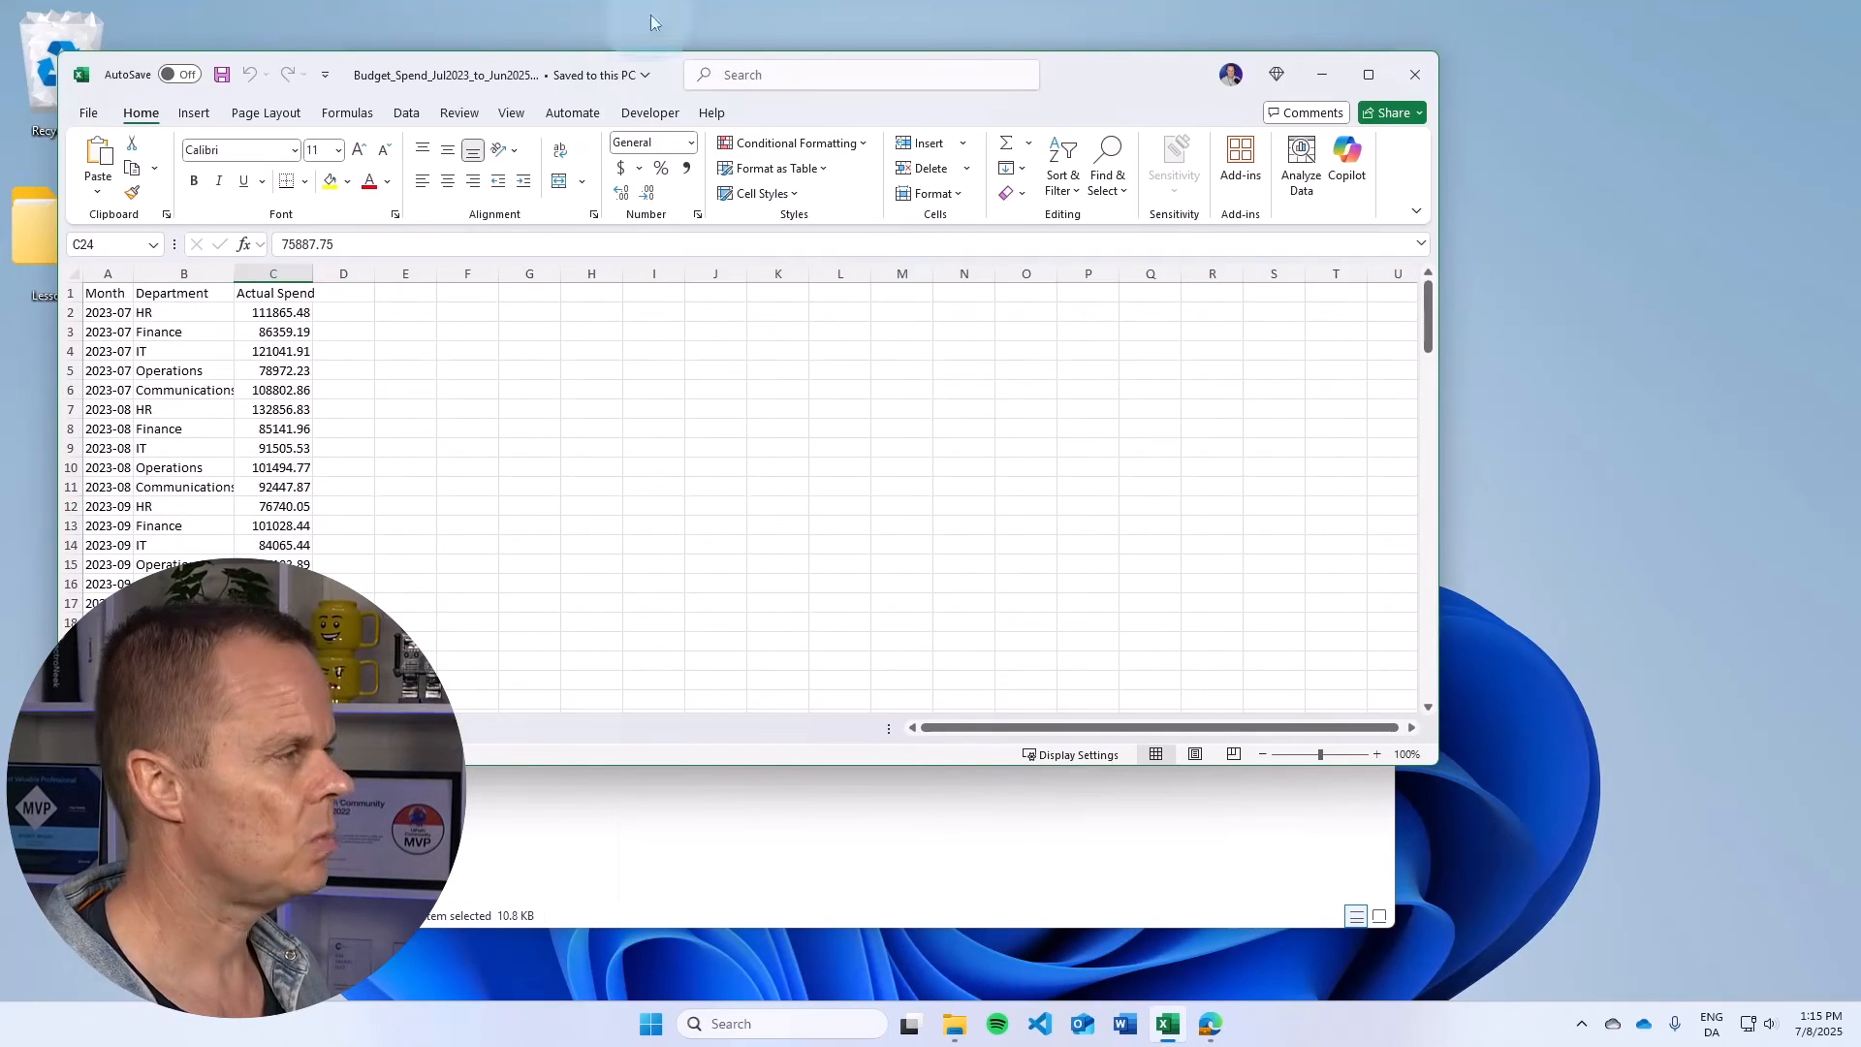
Close the budget workbook and the Agents & Notebooks folder window, and switch back to the Analyst chat in the browser
left_click(1413, 76)
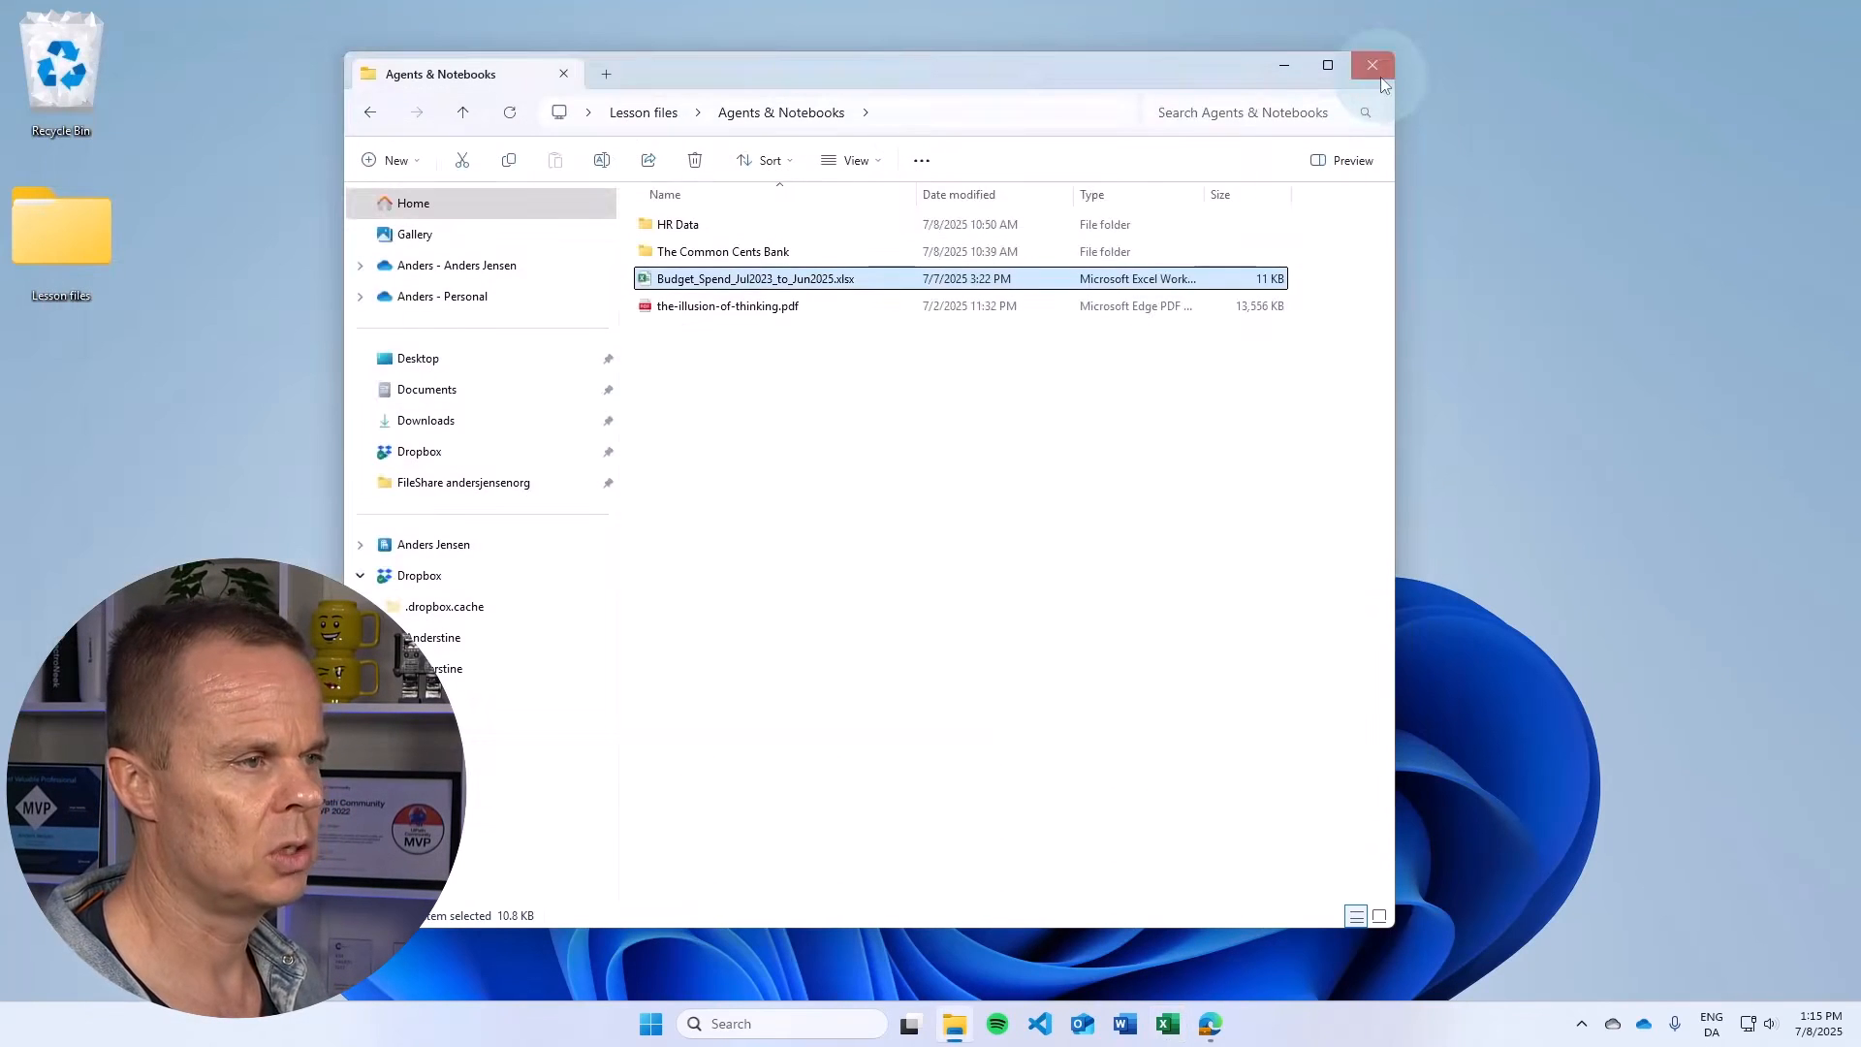
left_click(1380, 68)
left_click(1212, 1026)
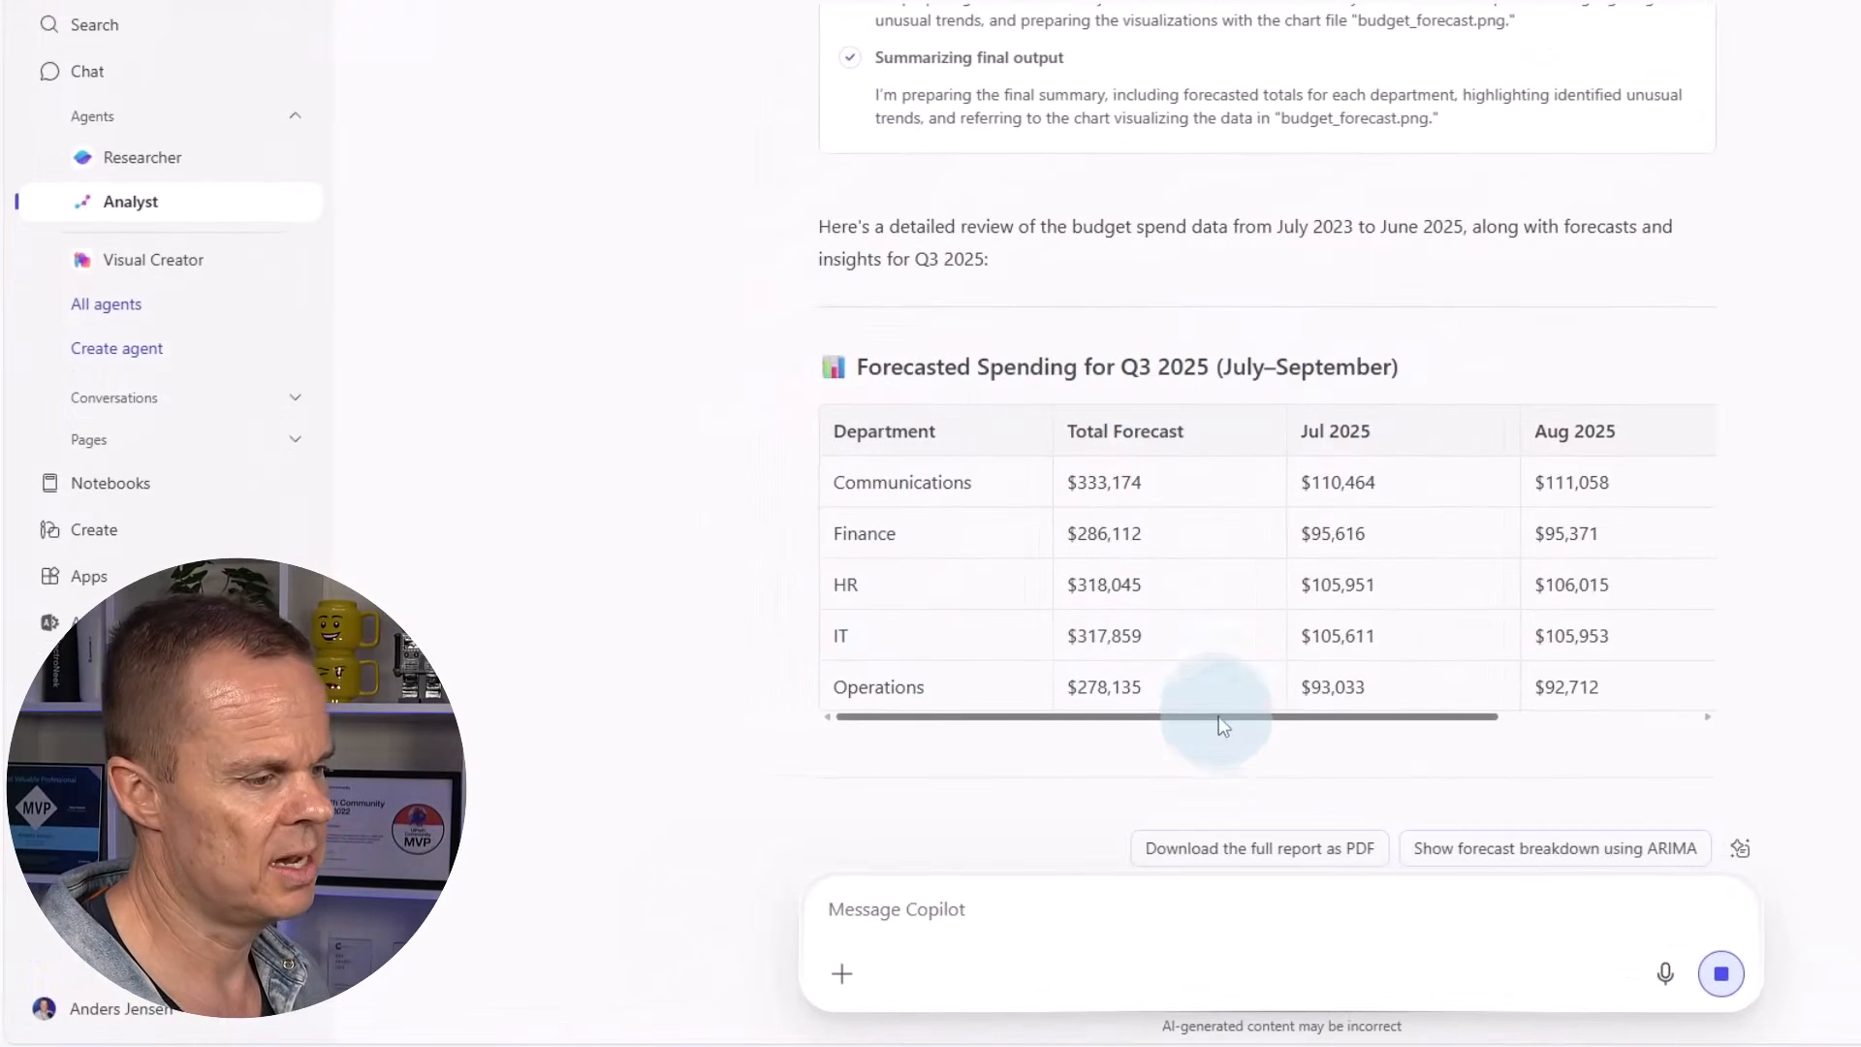
Review Analyst's Q3 2025 forecast table, the unusual trends per department and the chart of historical and forecasted spending
left_click_drag(1223, 725, 1167, 717)
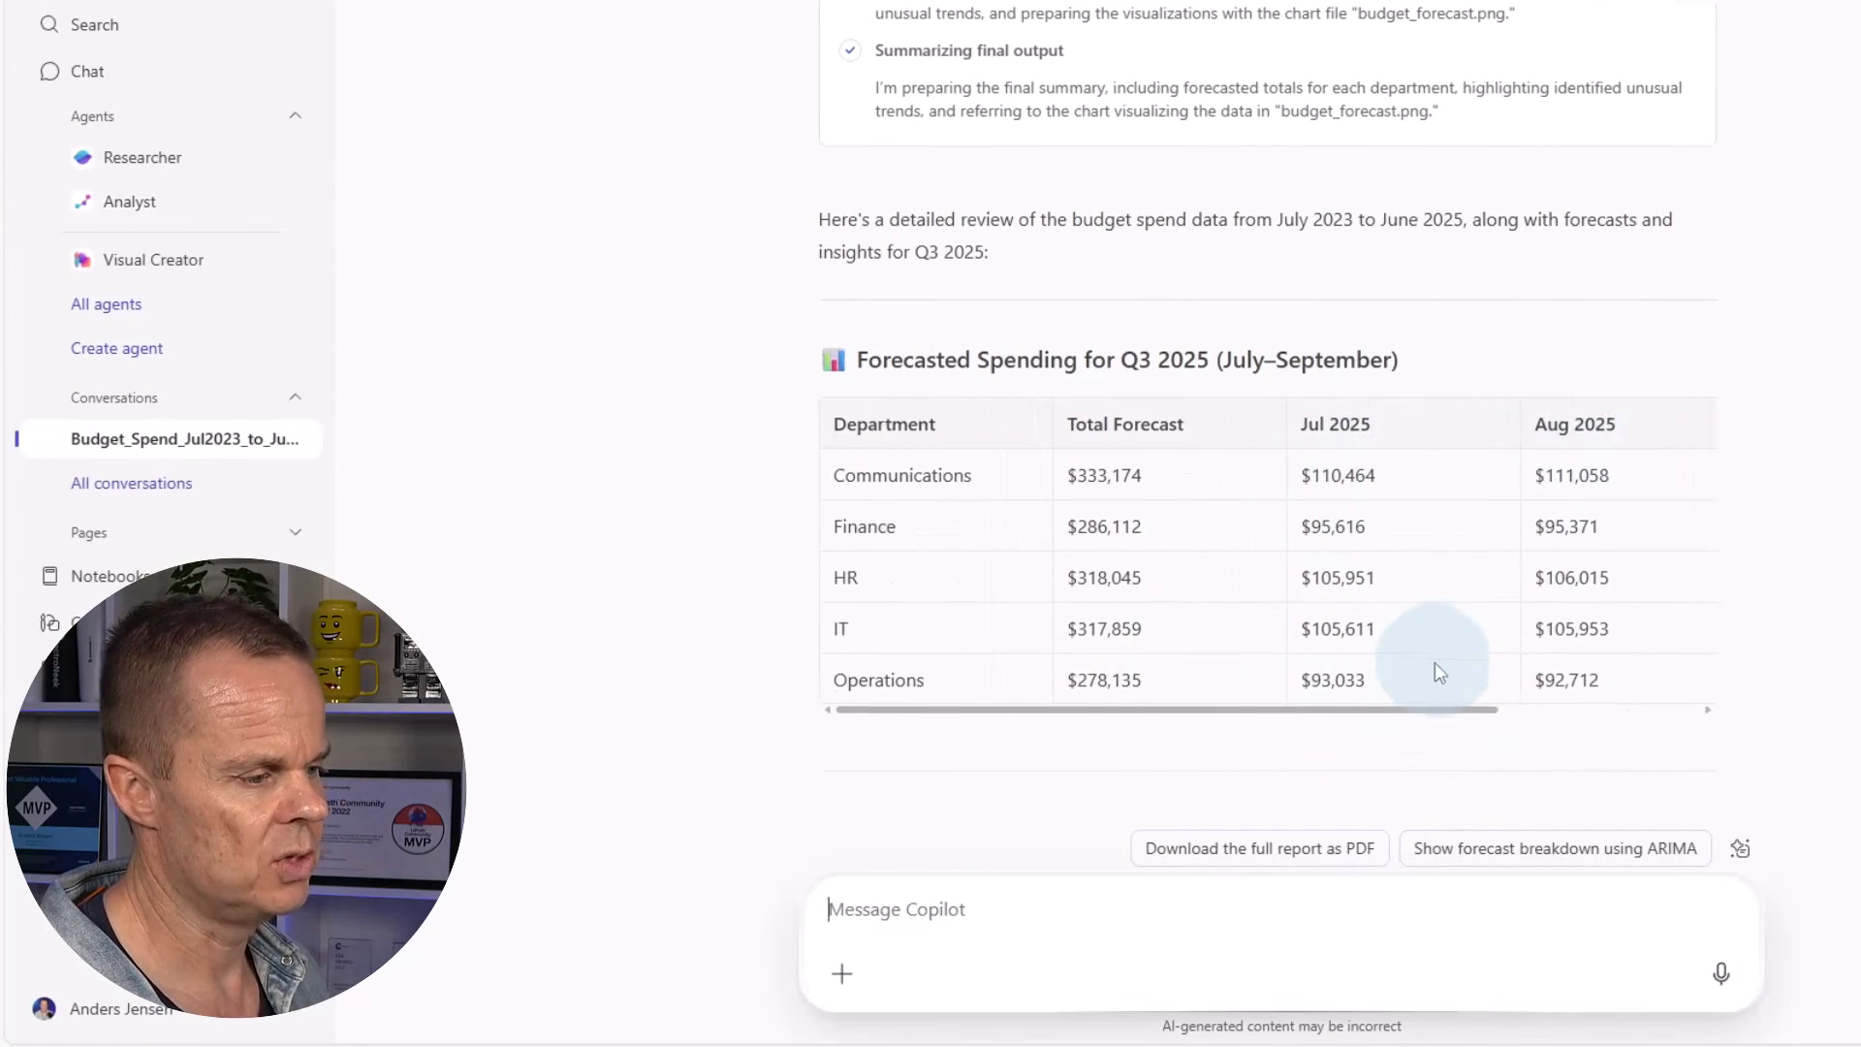
scroll(1439, 672, "down", 3)
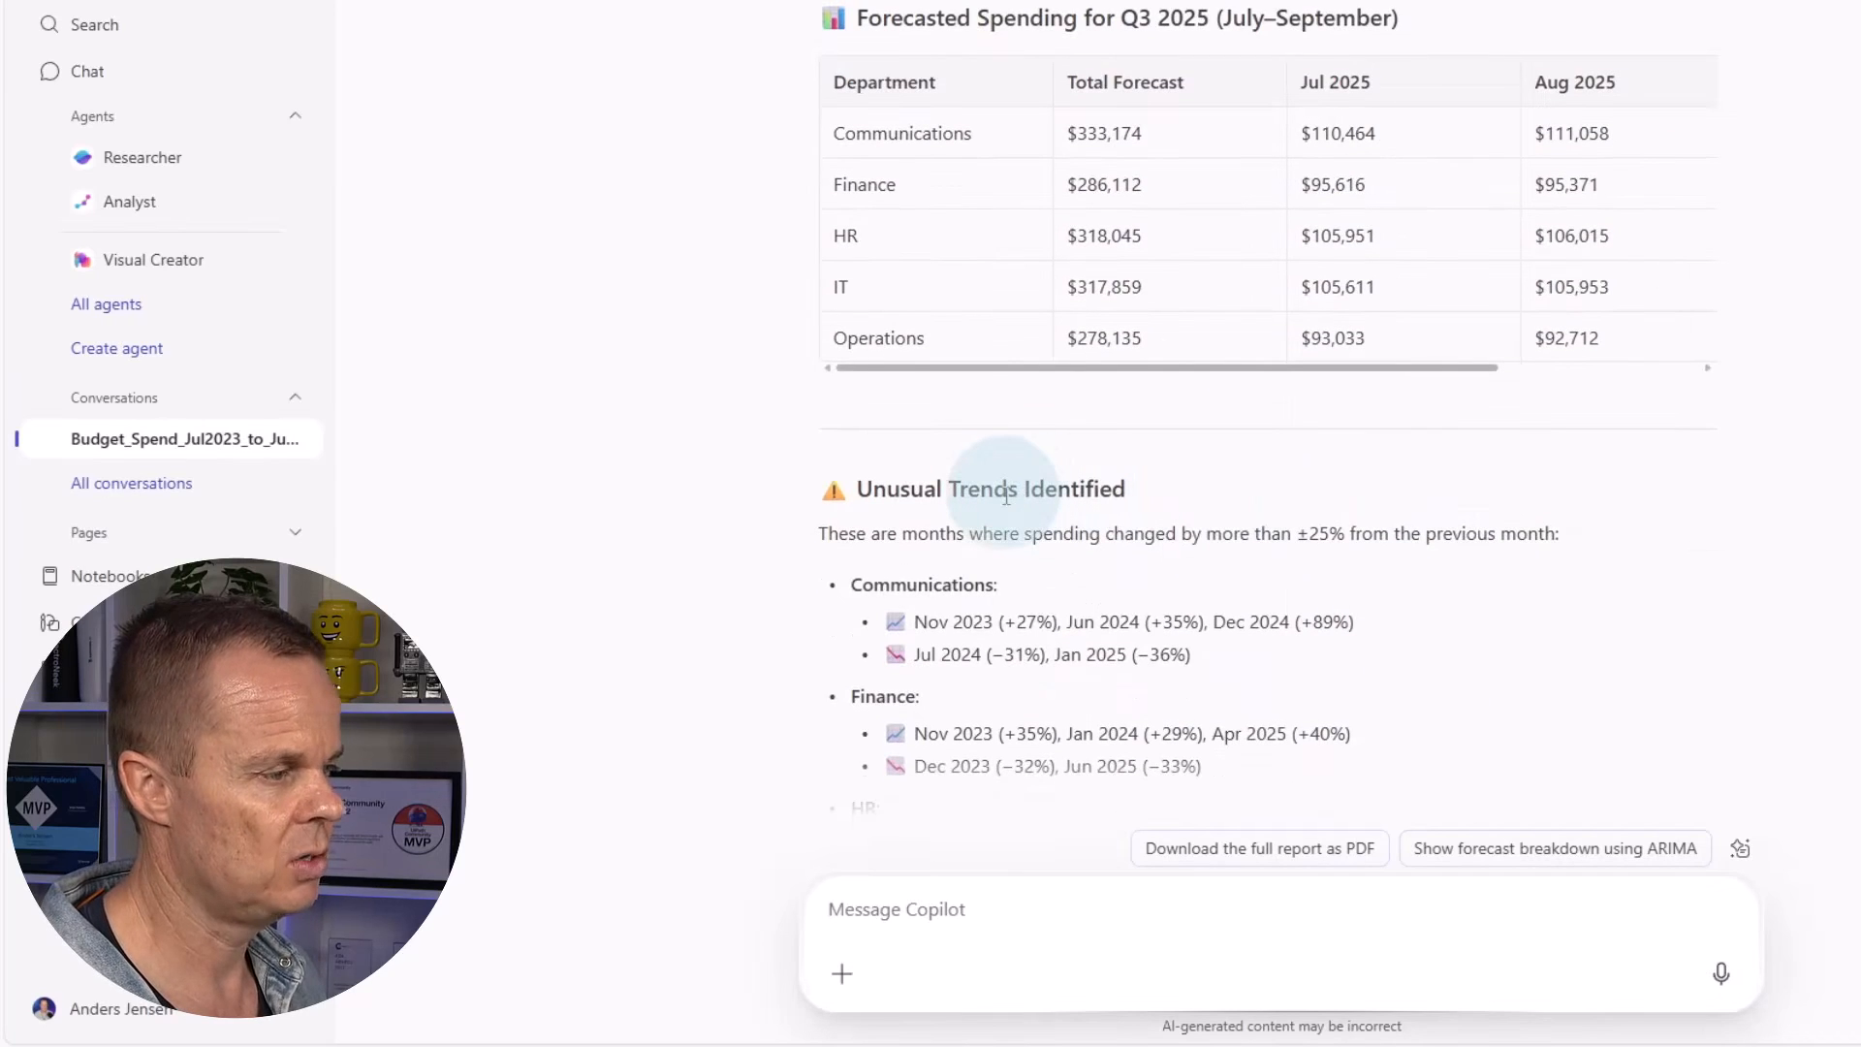
scroll(1066, 494, "down", 2)
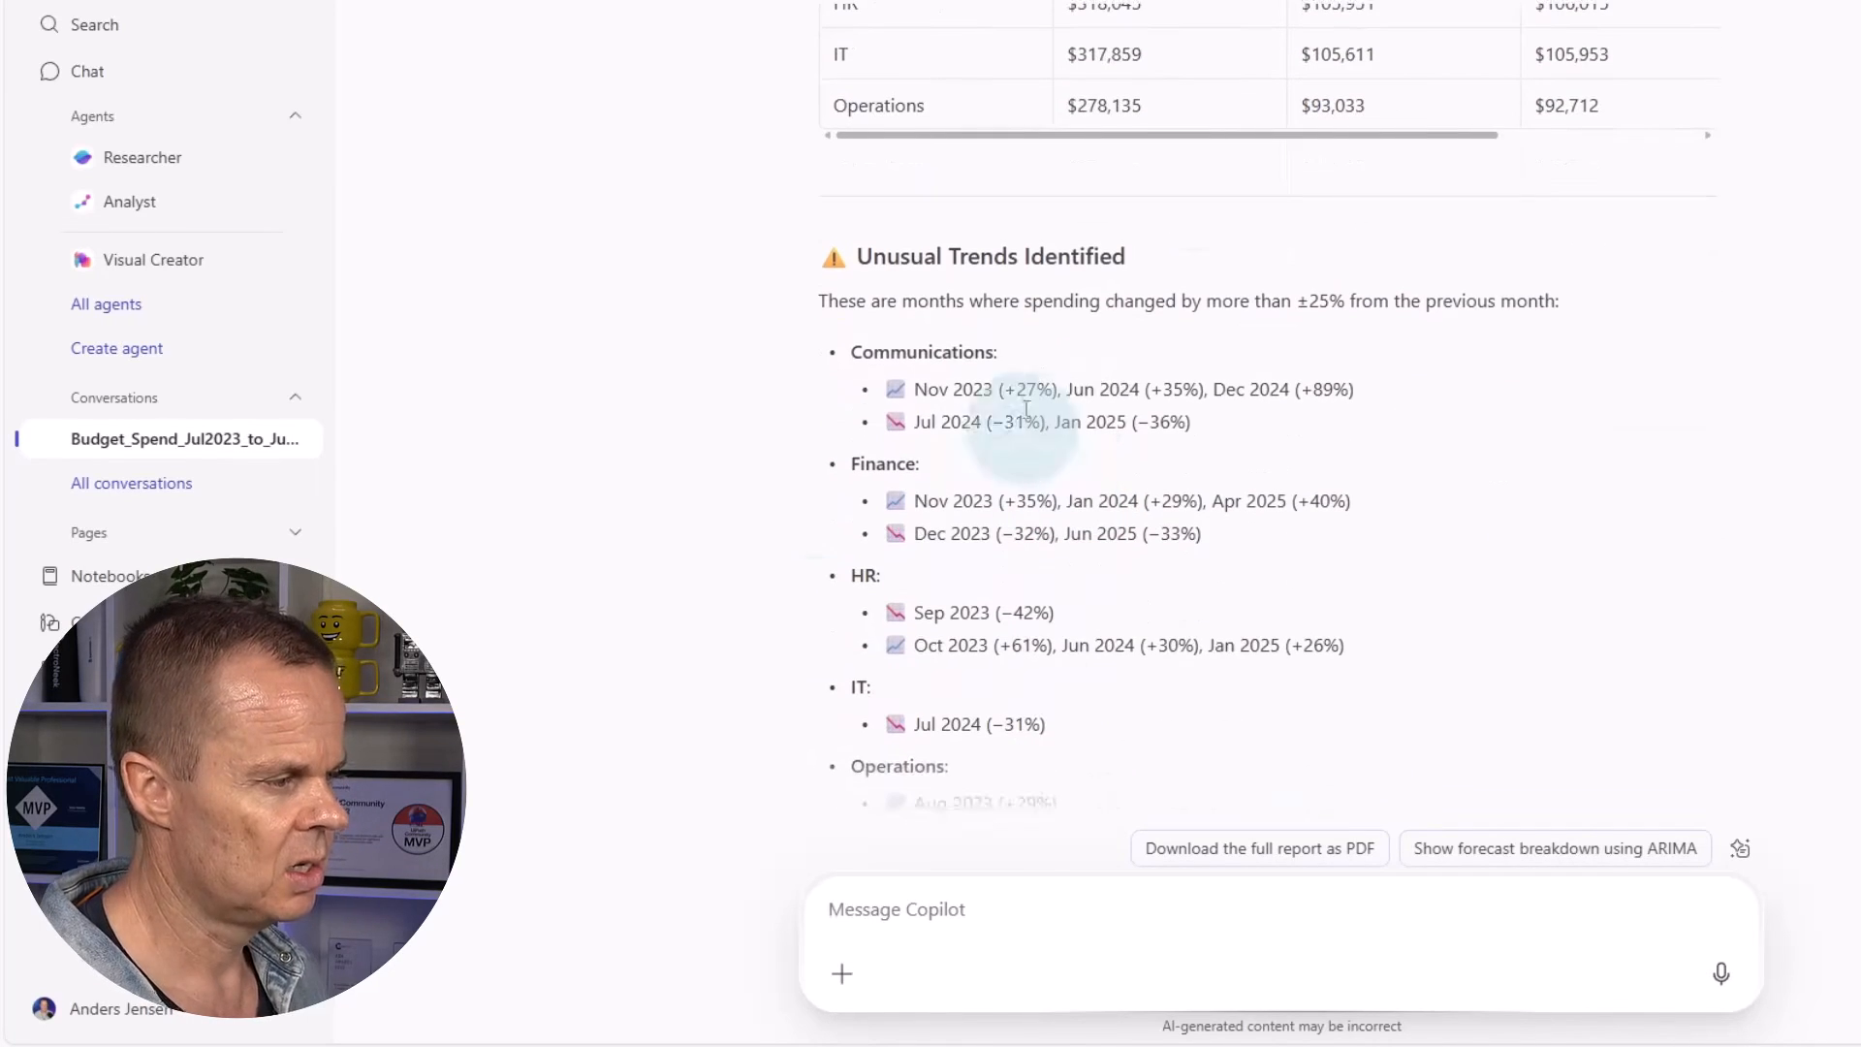
scroll(976, 677, "down", 2)
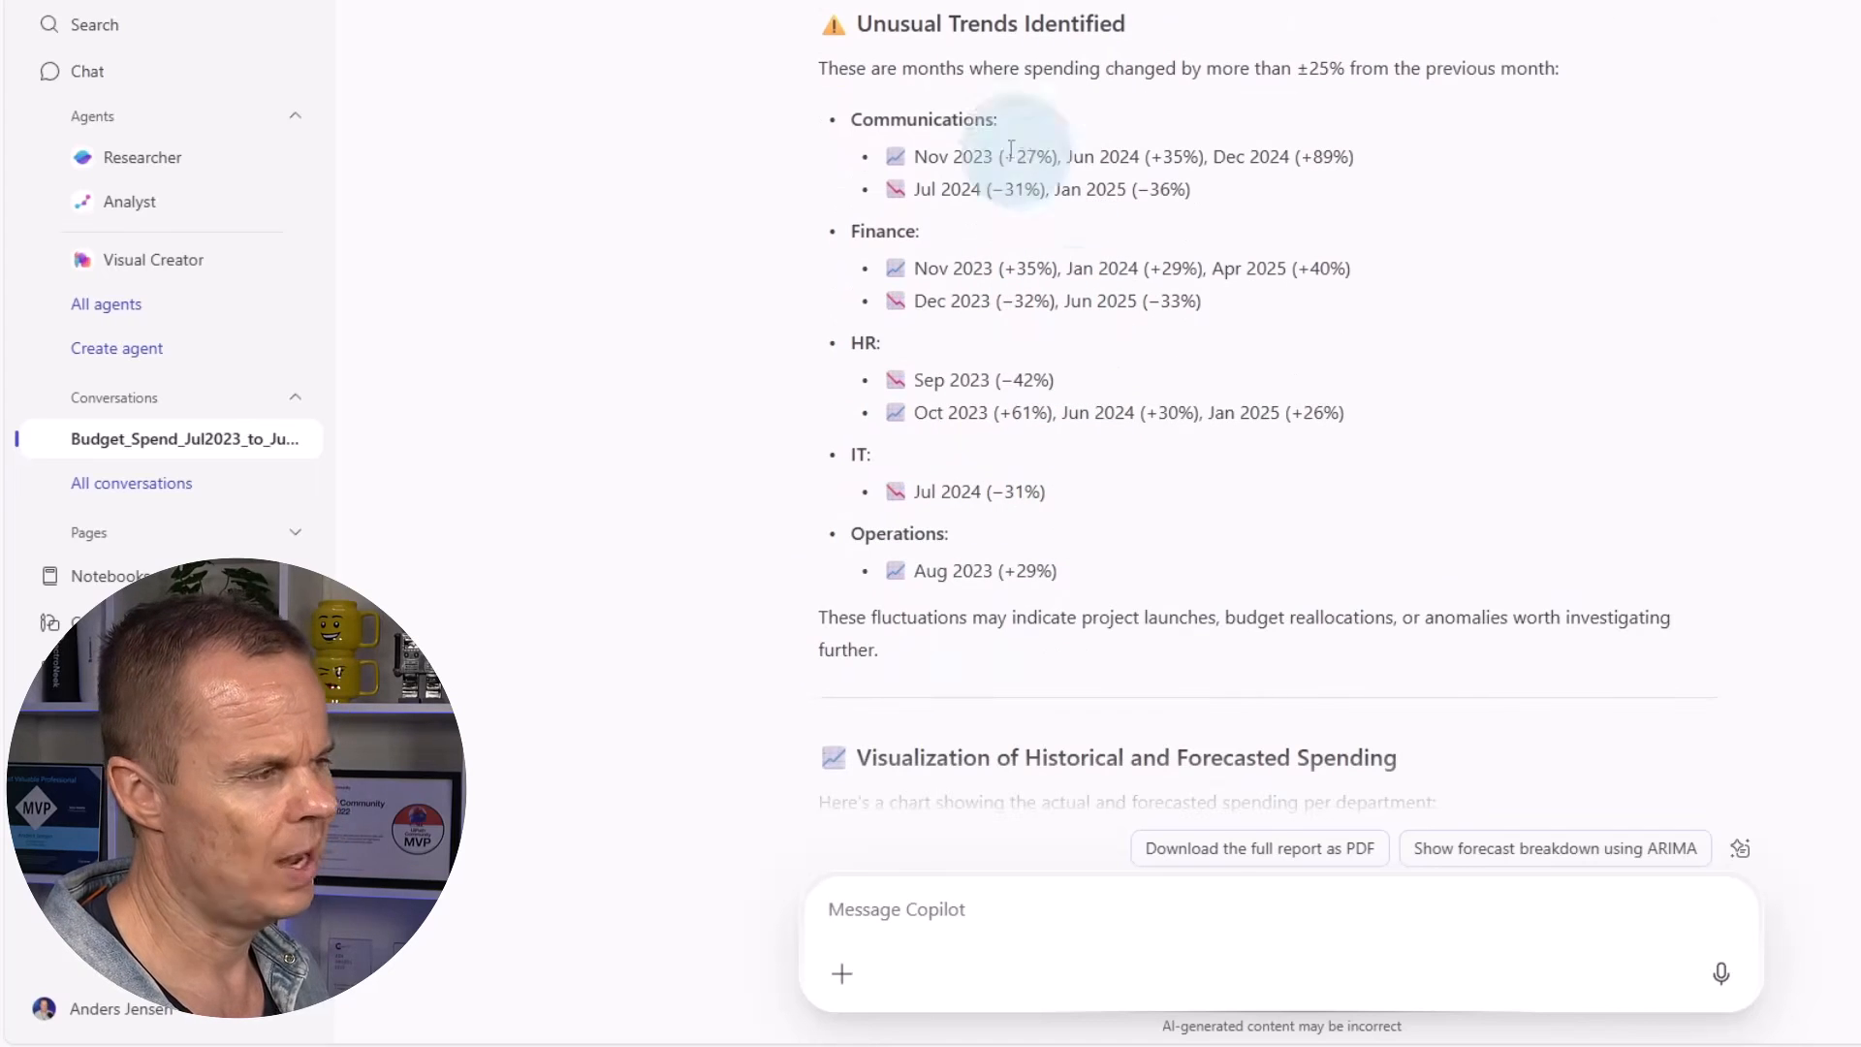
scroll(945, 398, "down", 4)
scroll(942, 393, "down", 2)
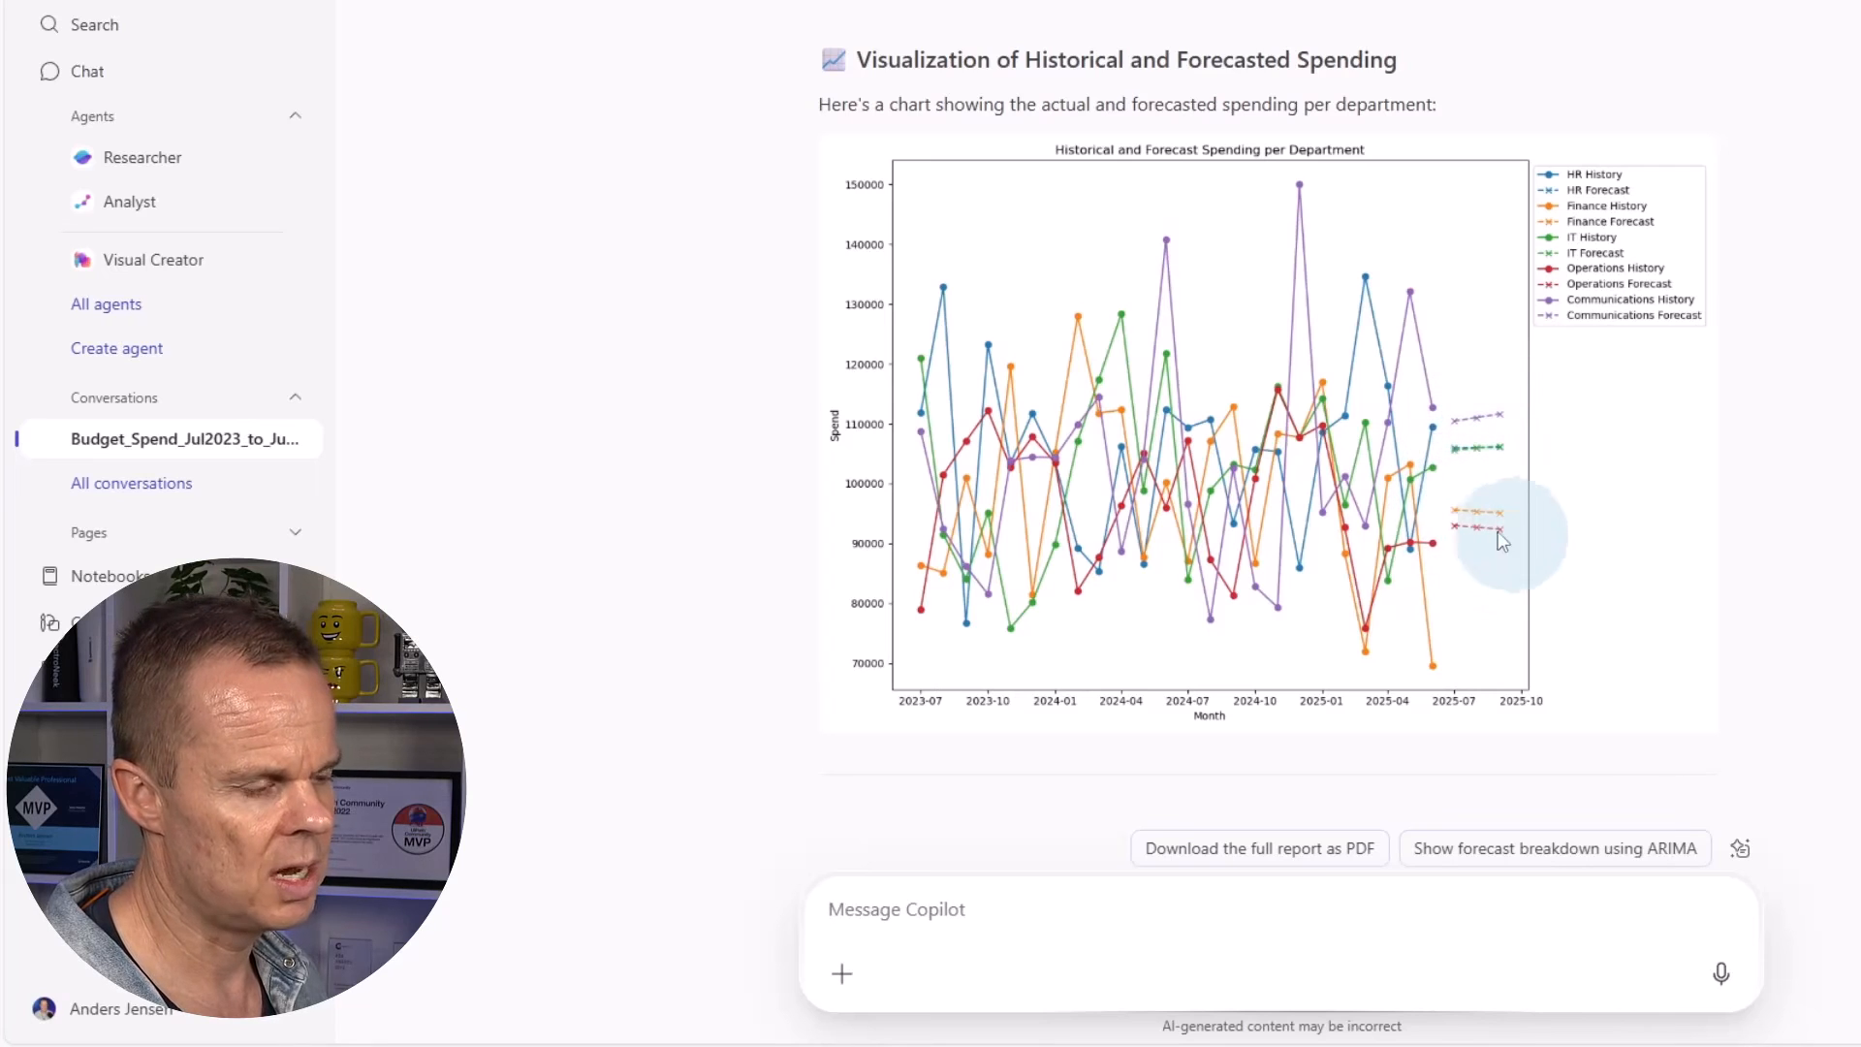
scroll(1488, 572, "down", 3)
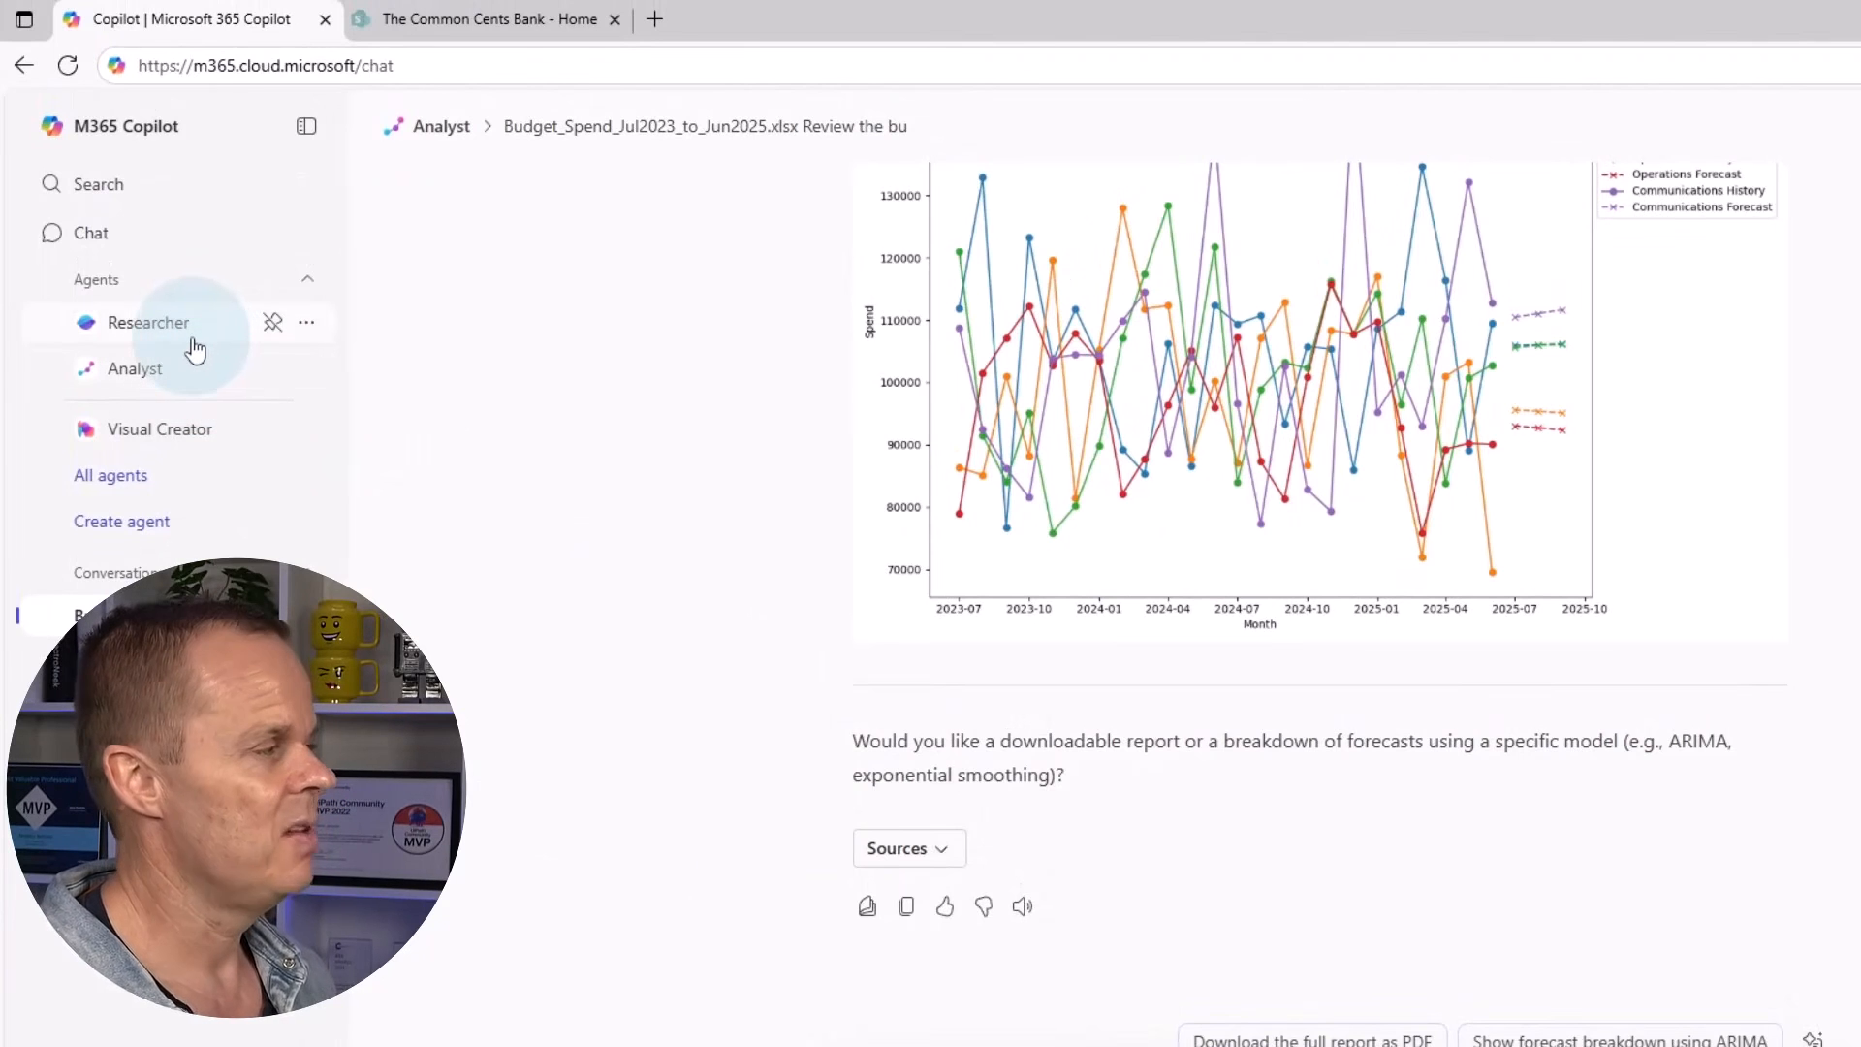
Open the Researcher agent and submit the prompt "Build a comprehensive market share analysis for LEGO using work and web sources."
left_click(194, 348)
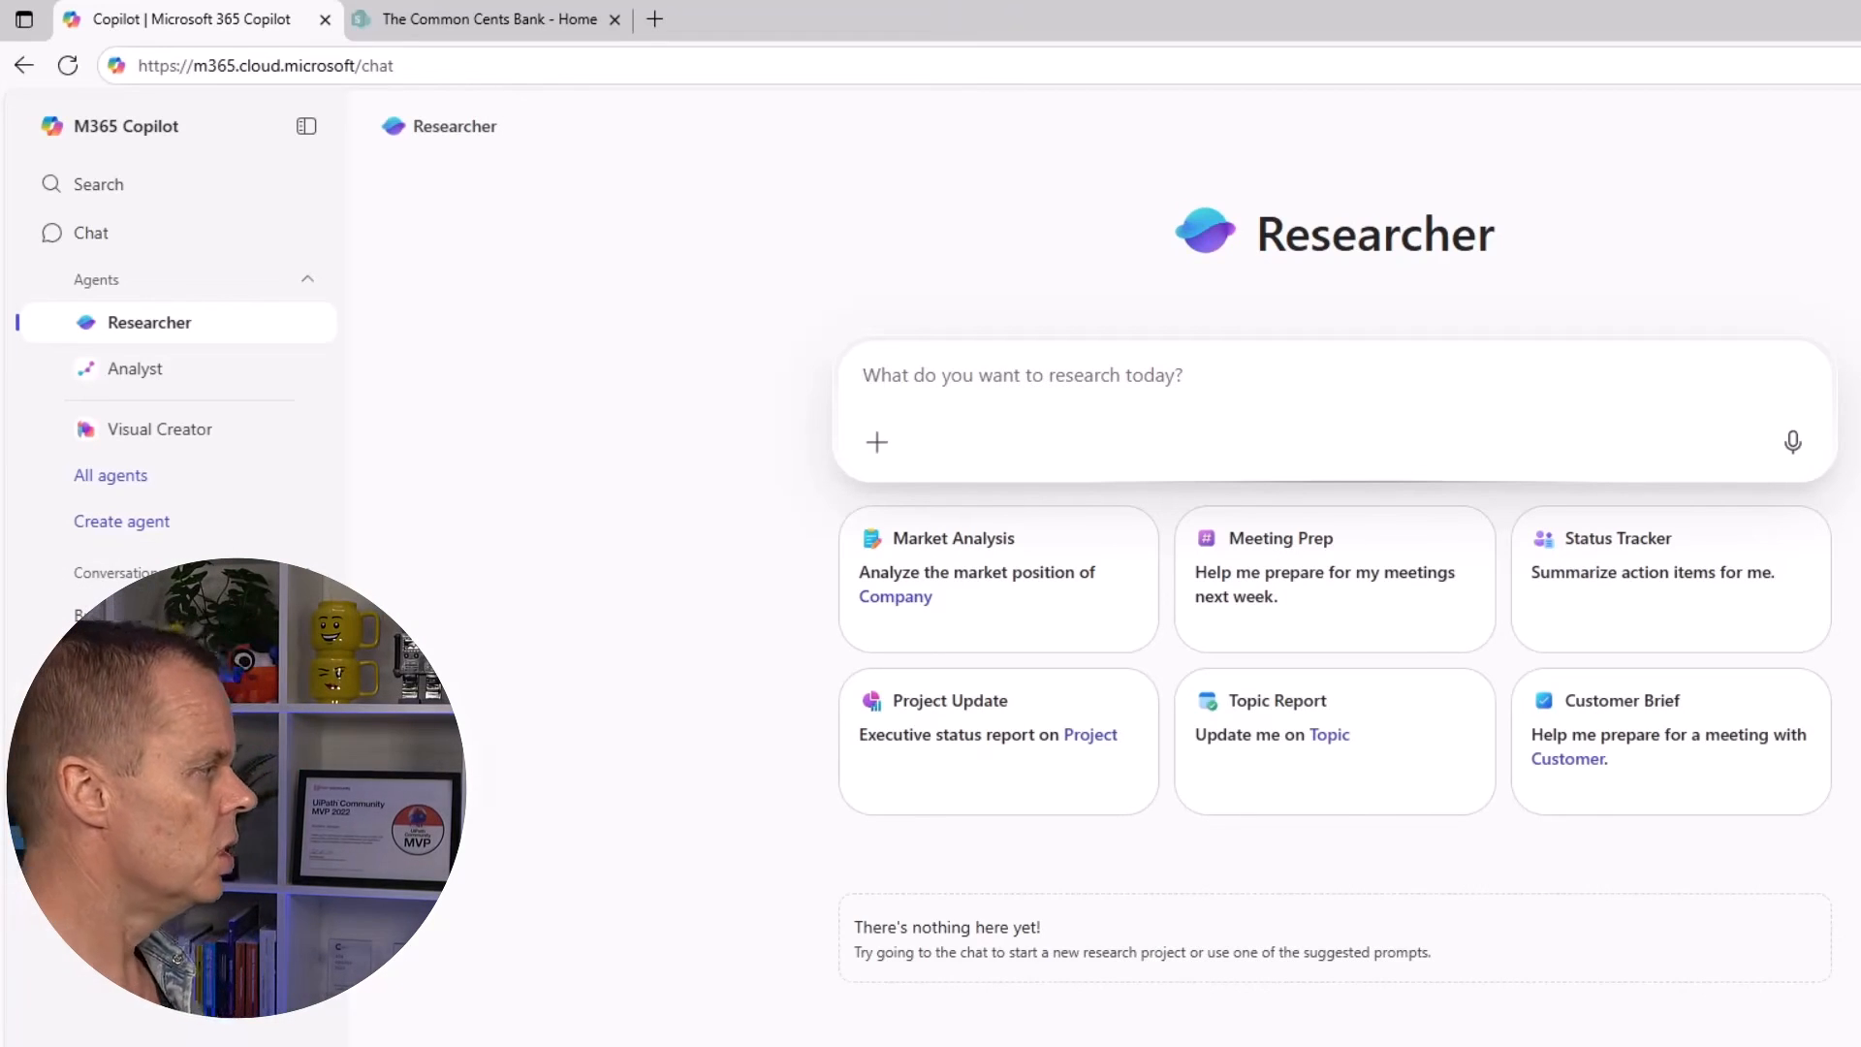
type("Build ")
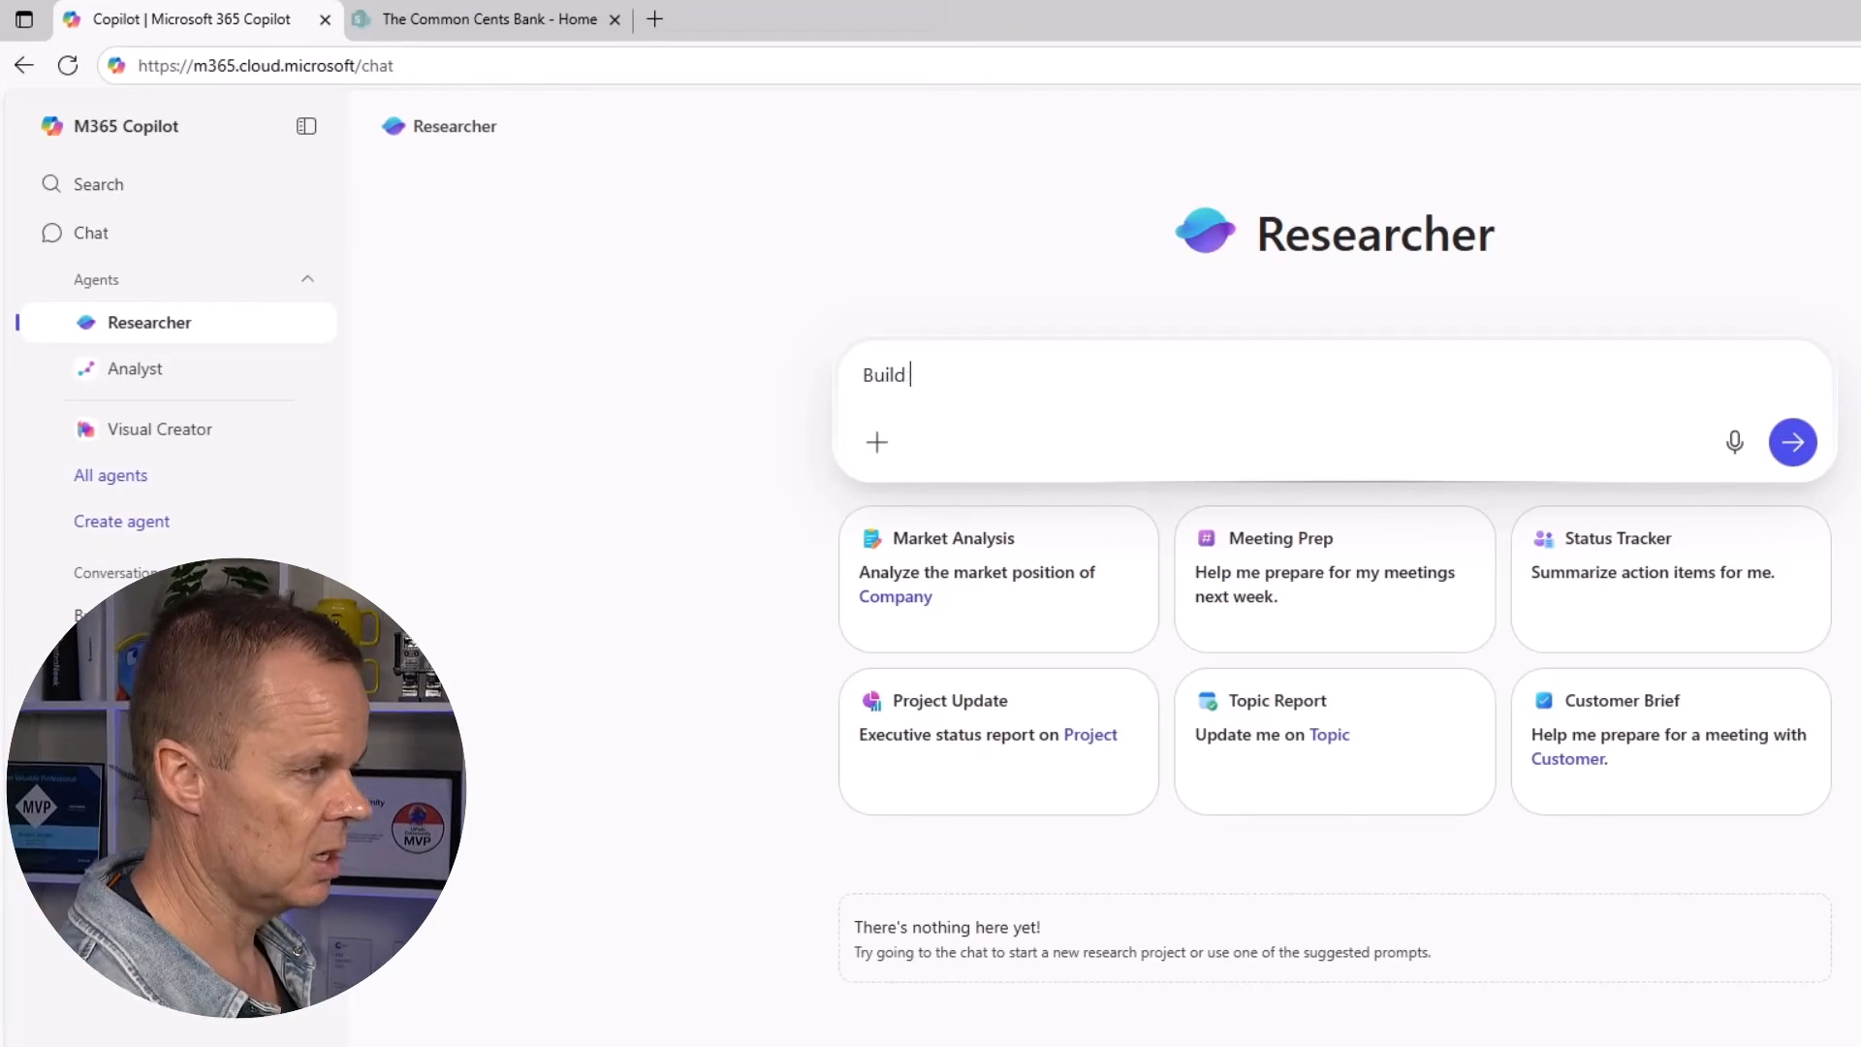
type("a comprehensive")
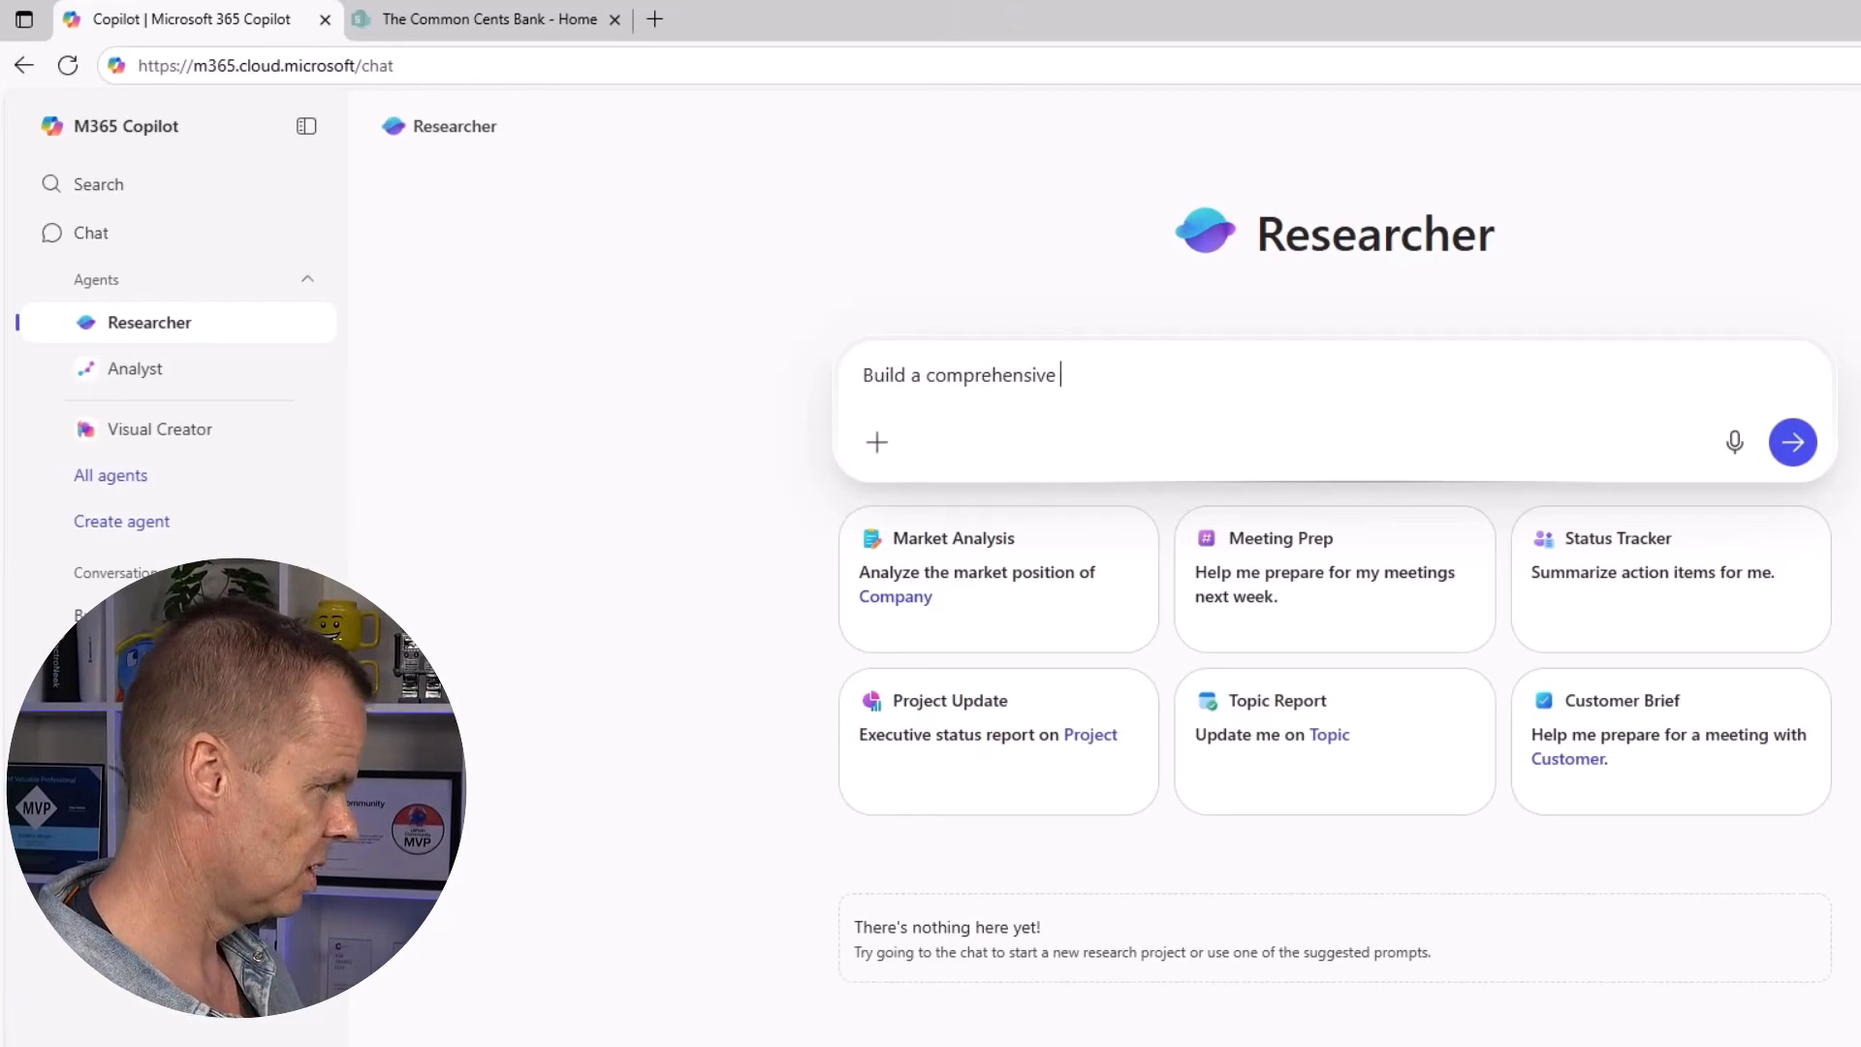
type(" market share ")
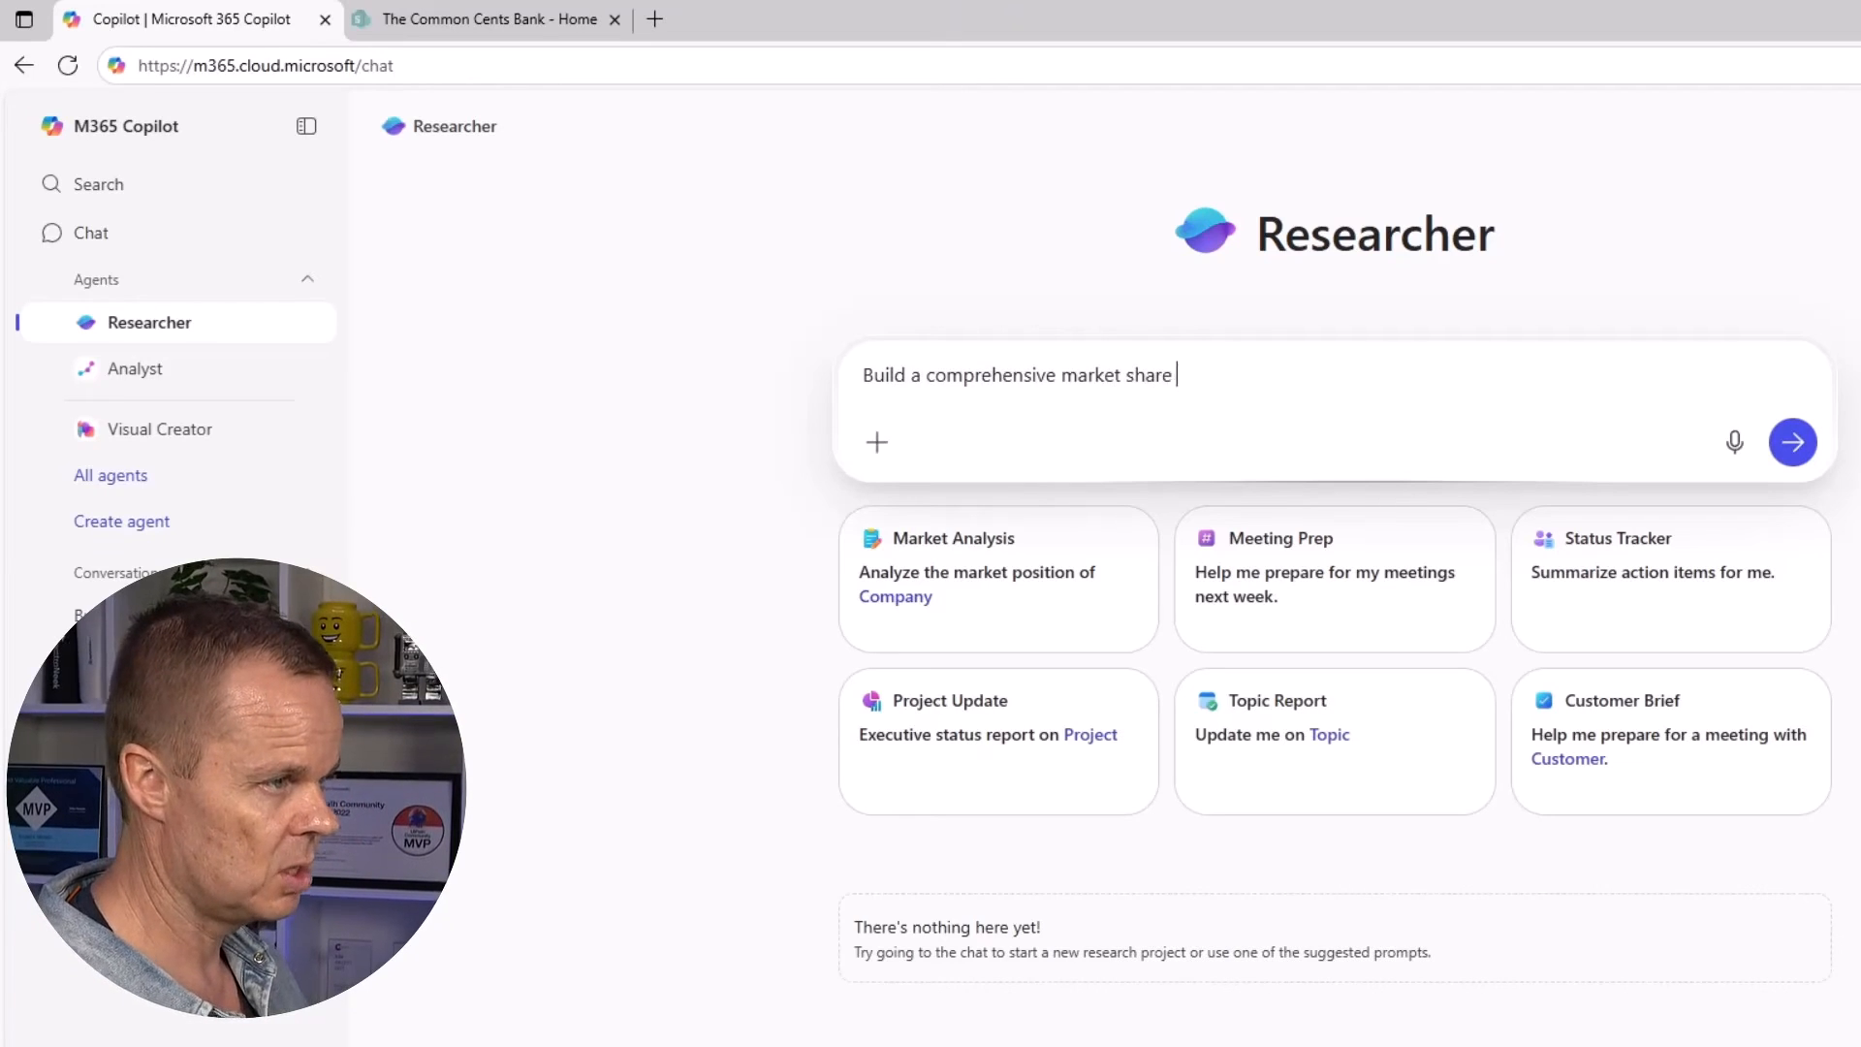
type("analysis for ")
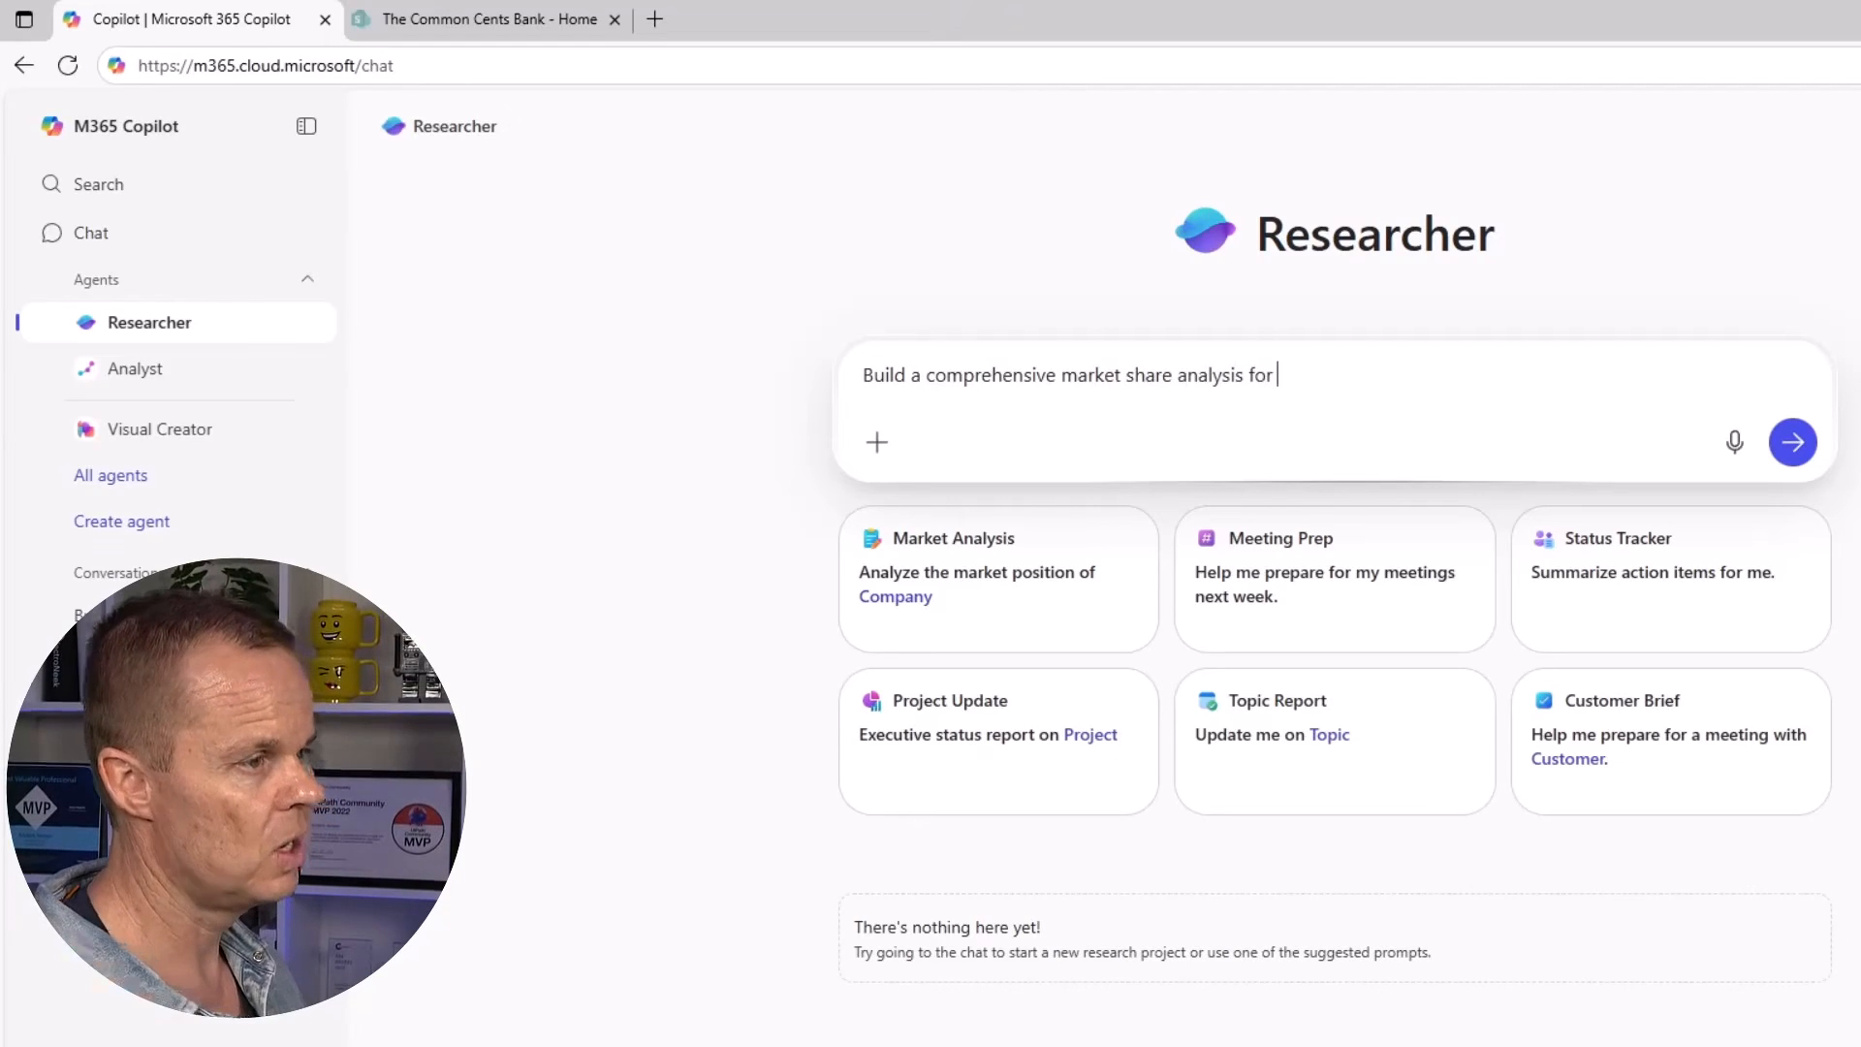
type("LEGO")
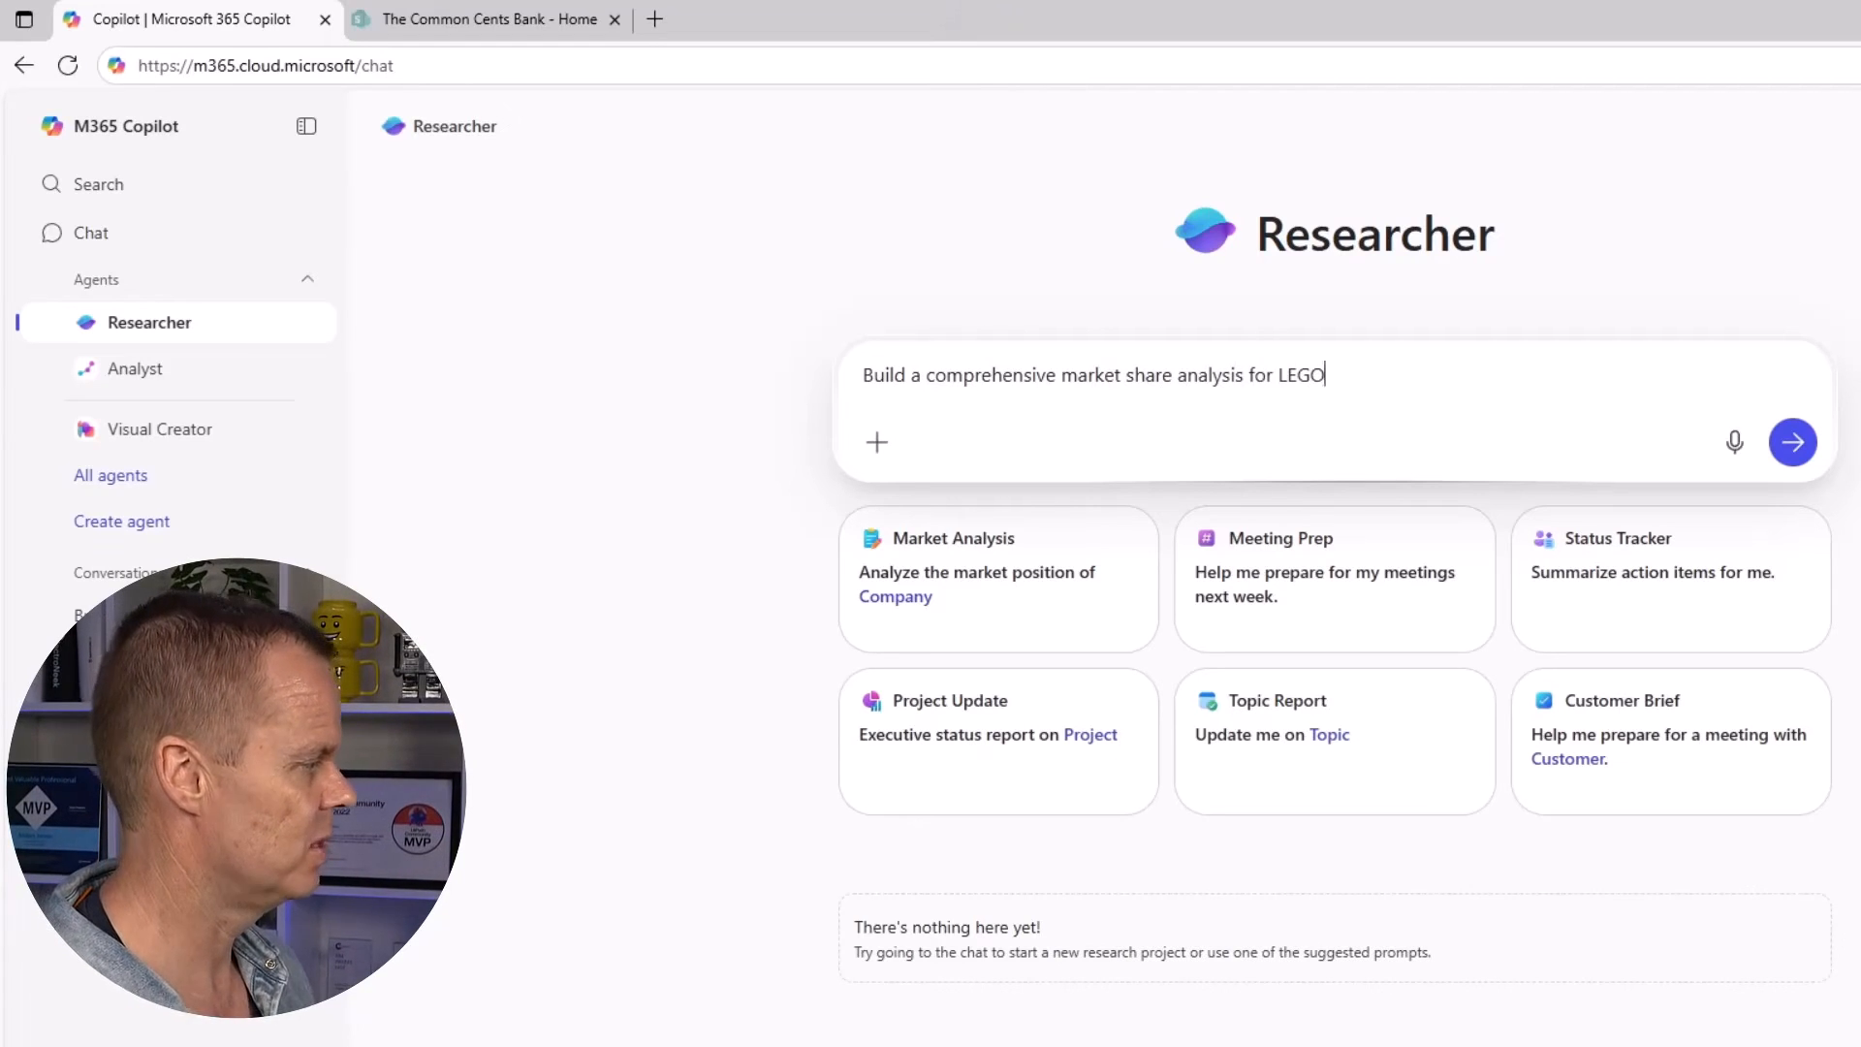
type(" using work")
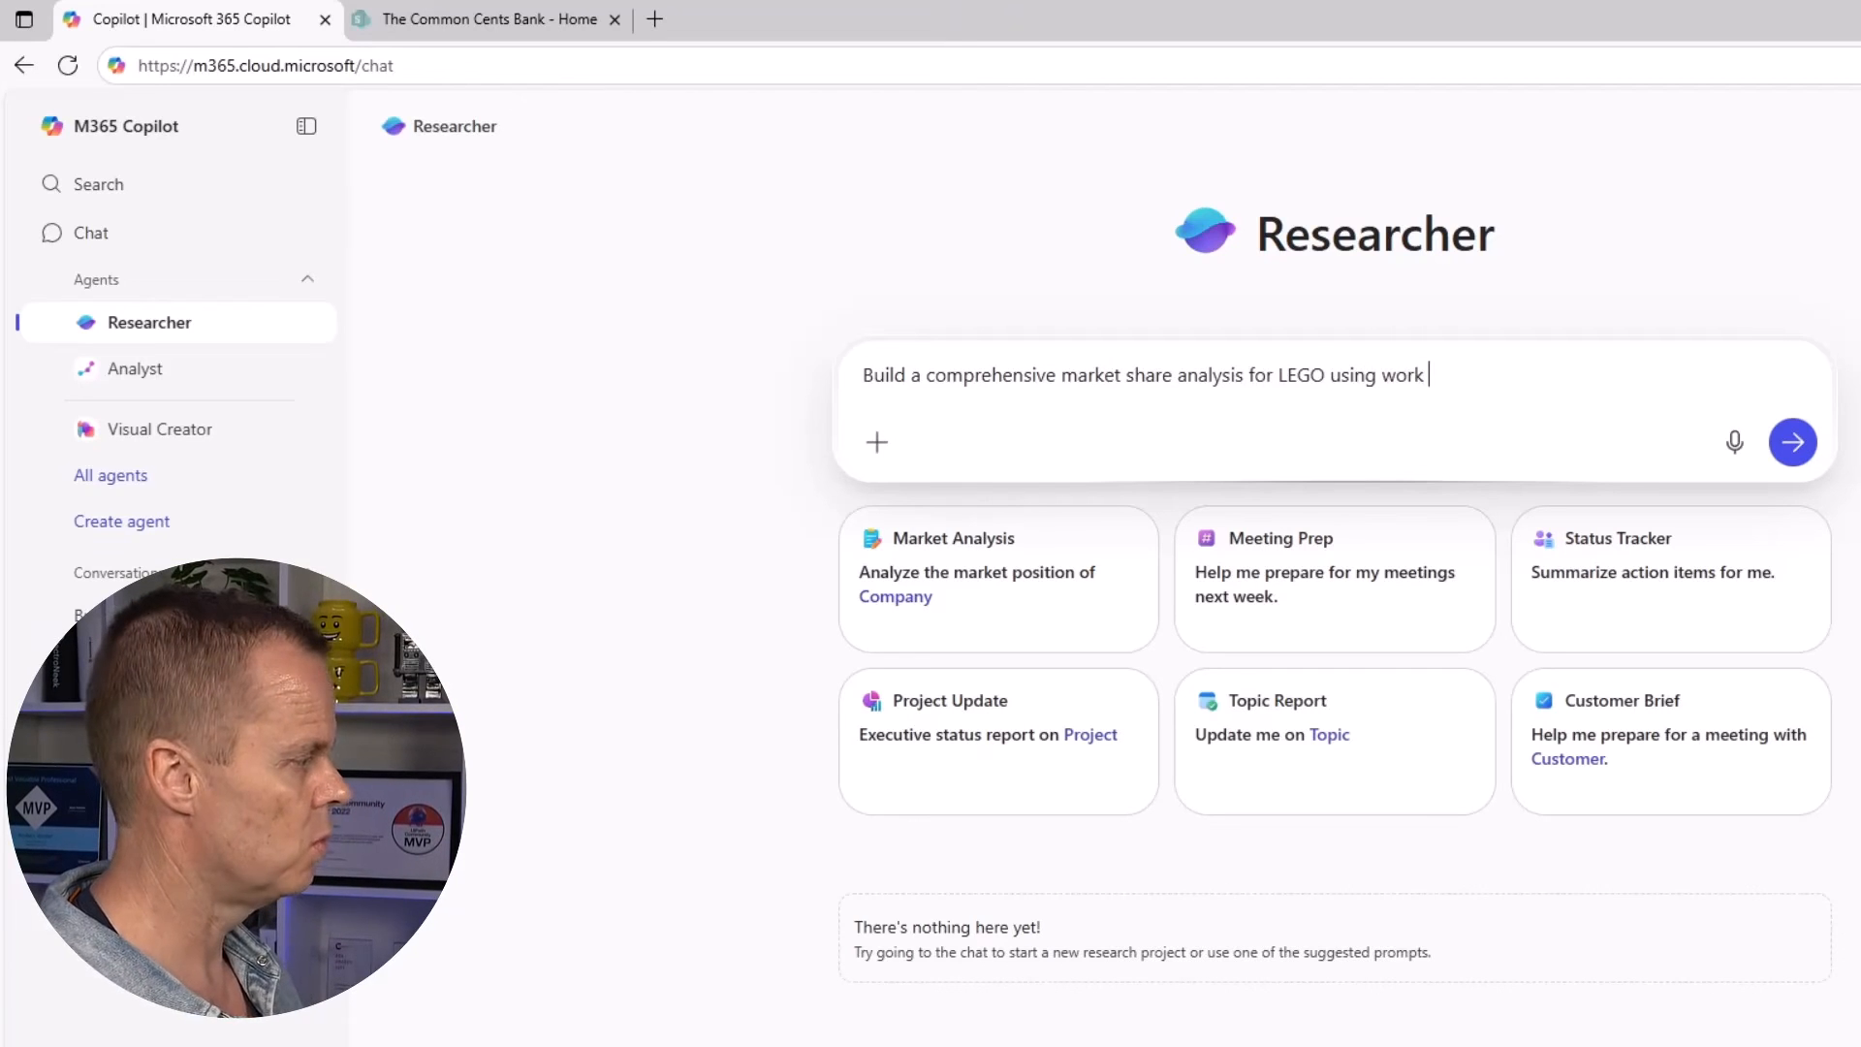
type(" and web so")
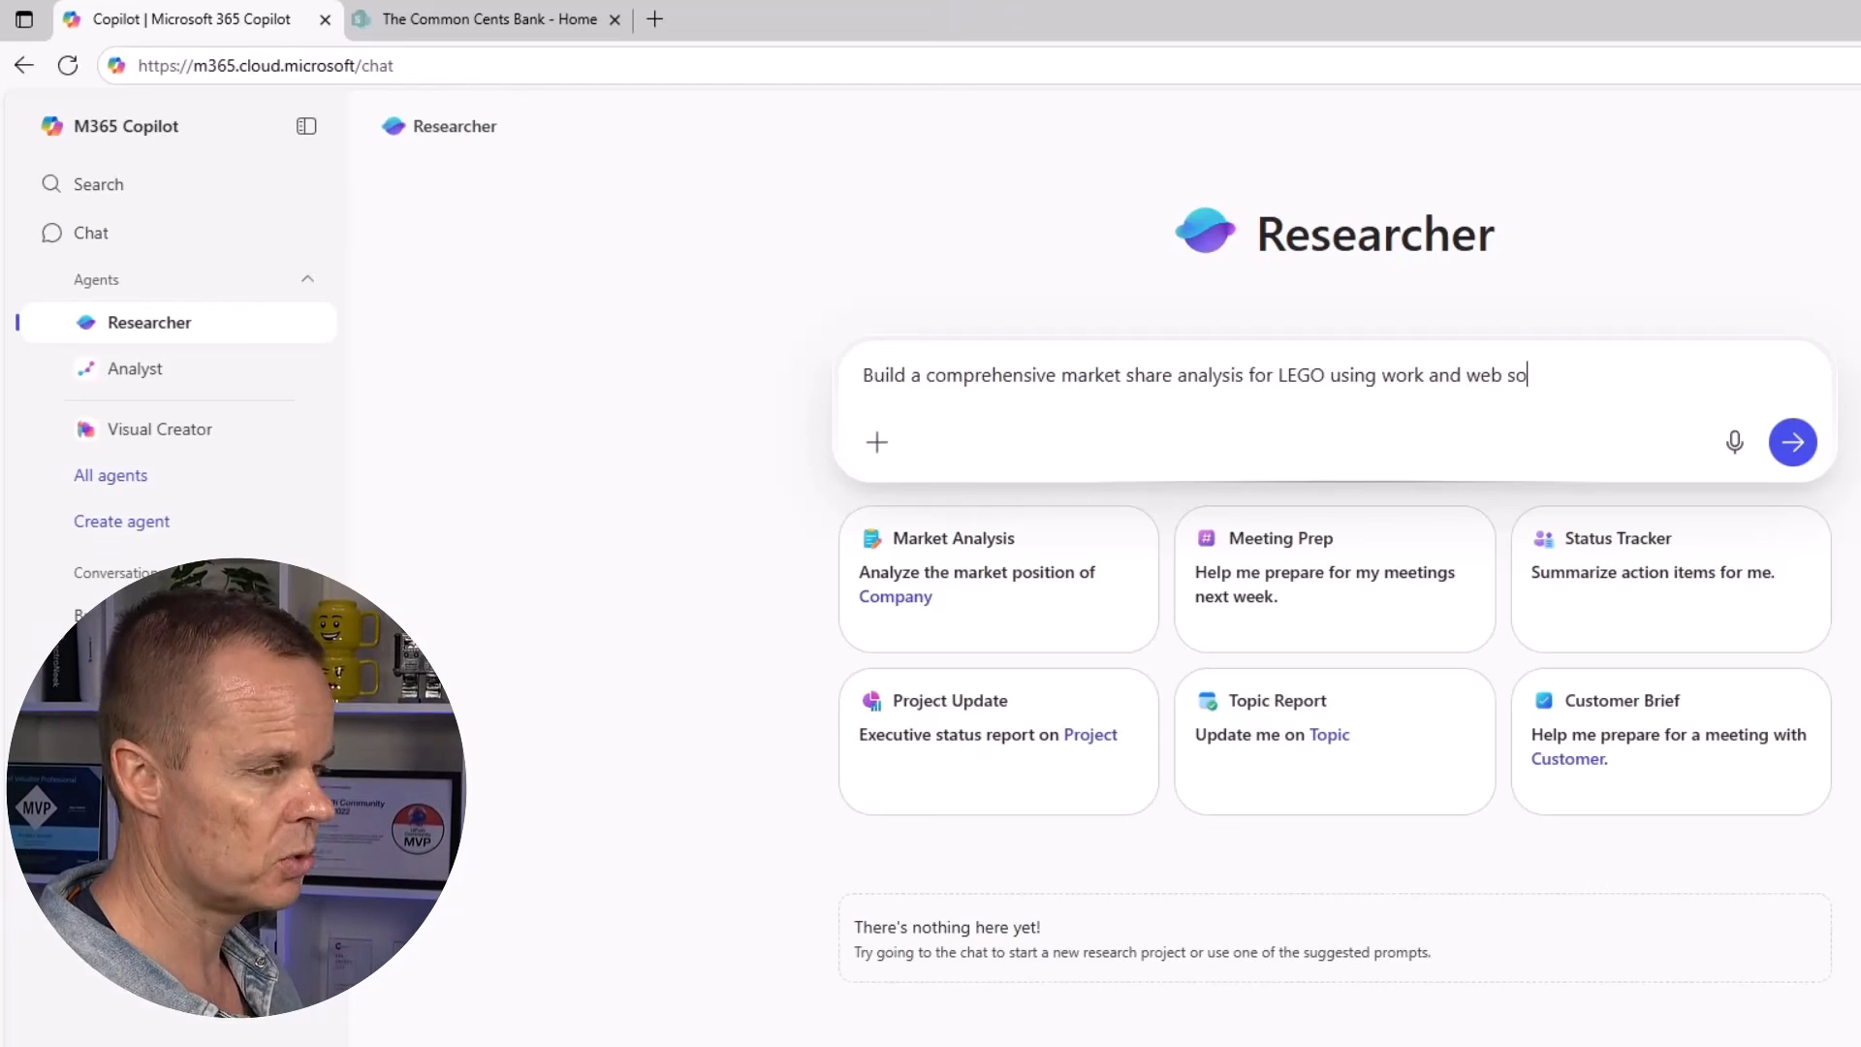
type("urces")
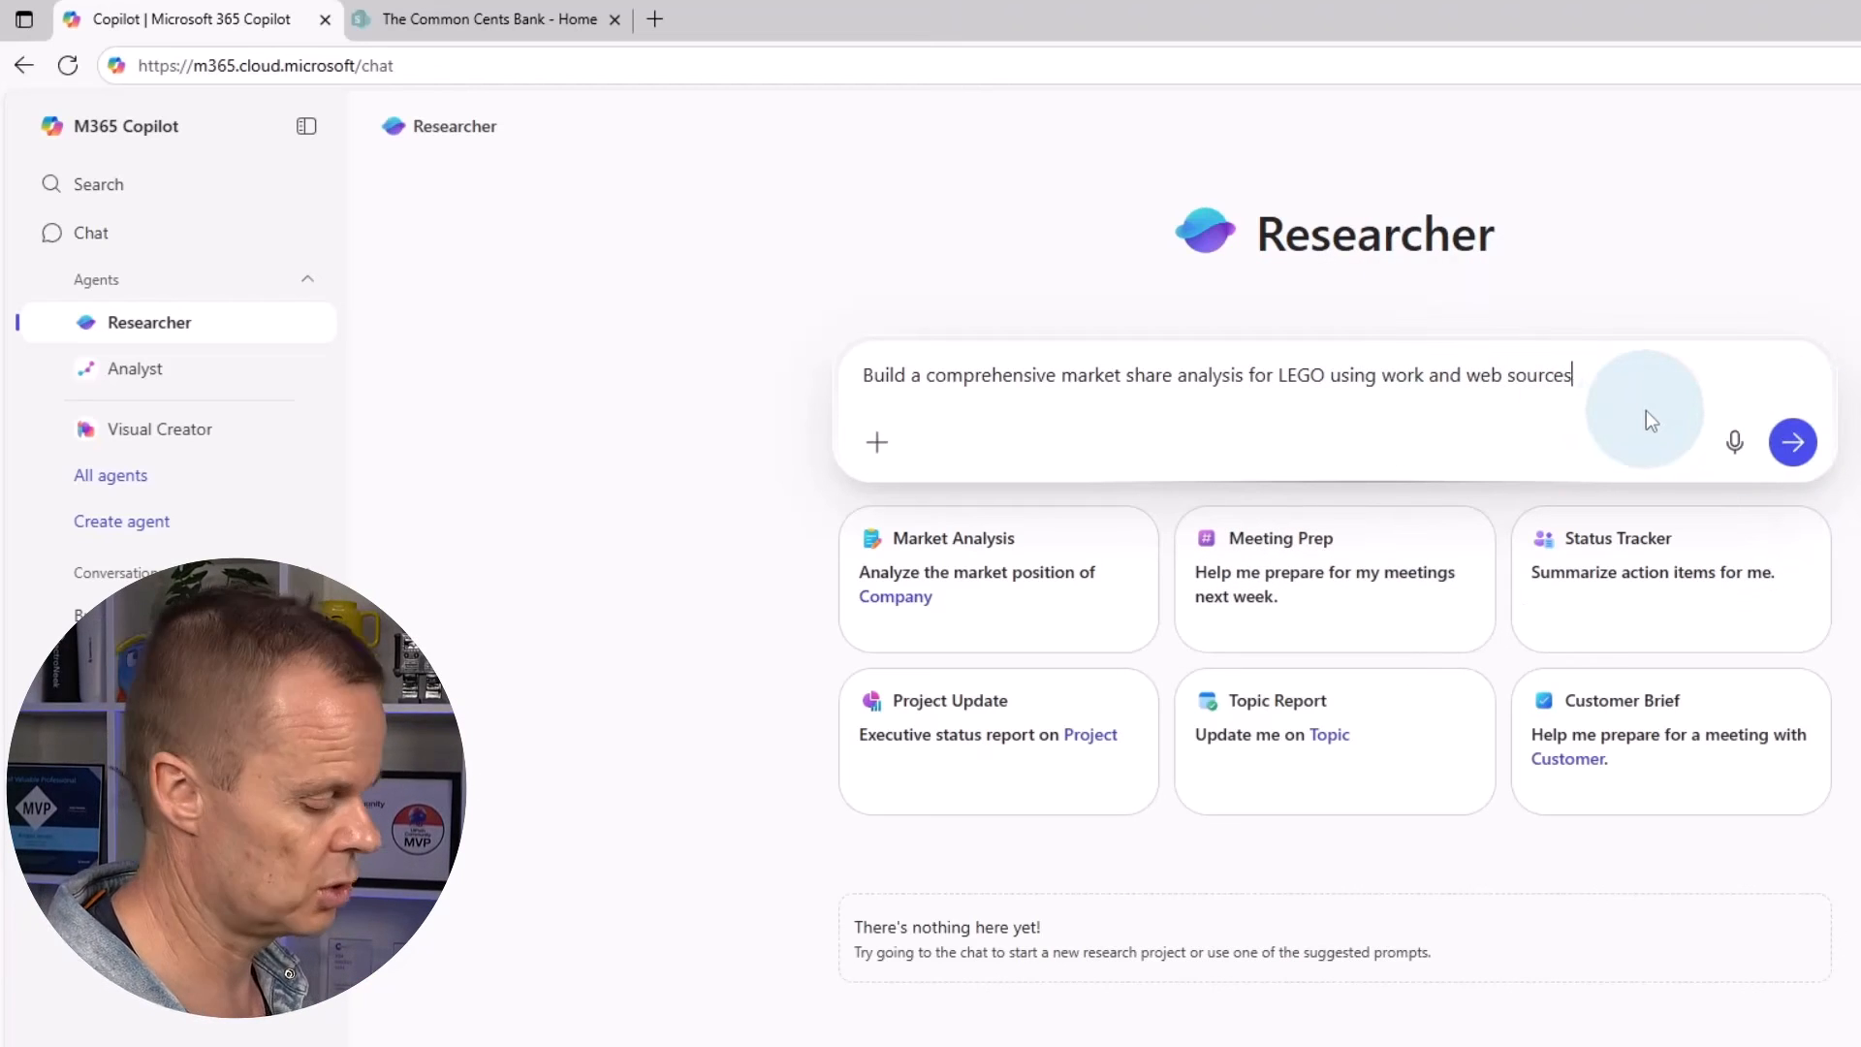
type(".")
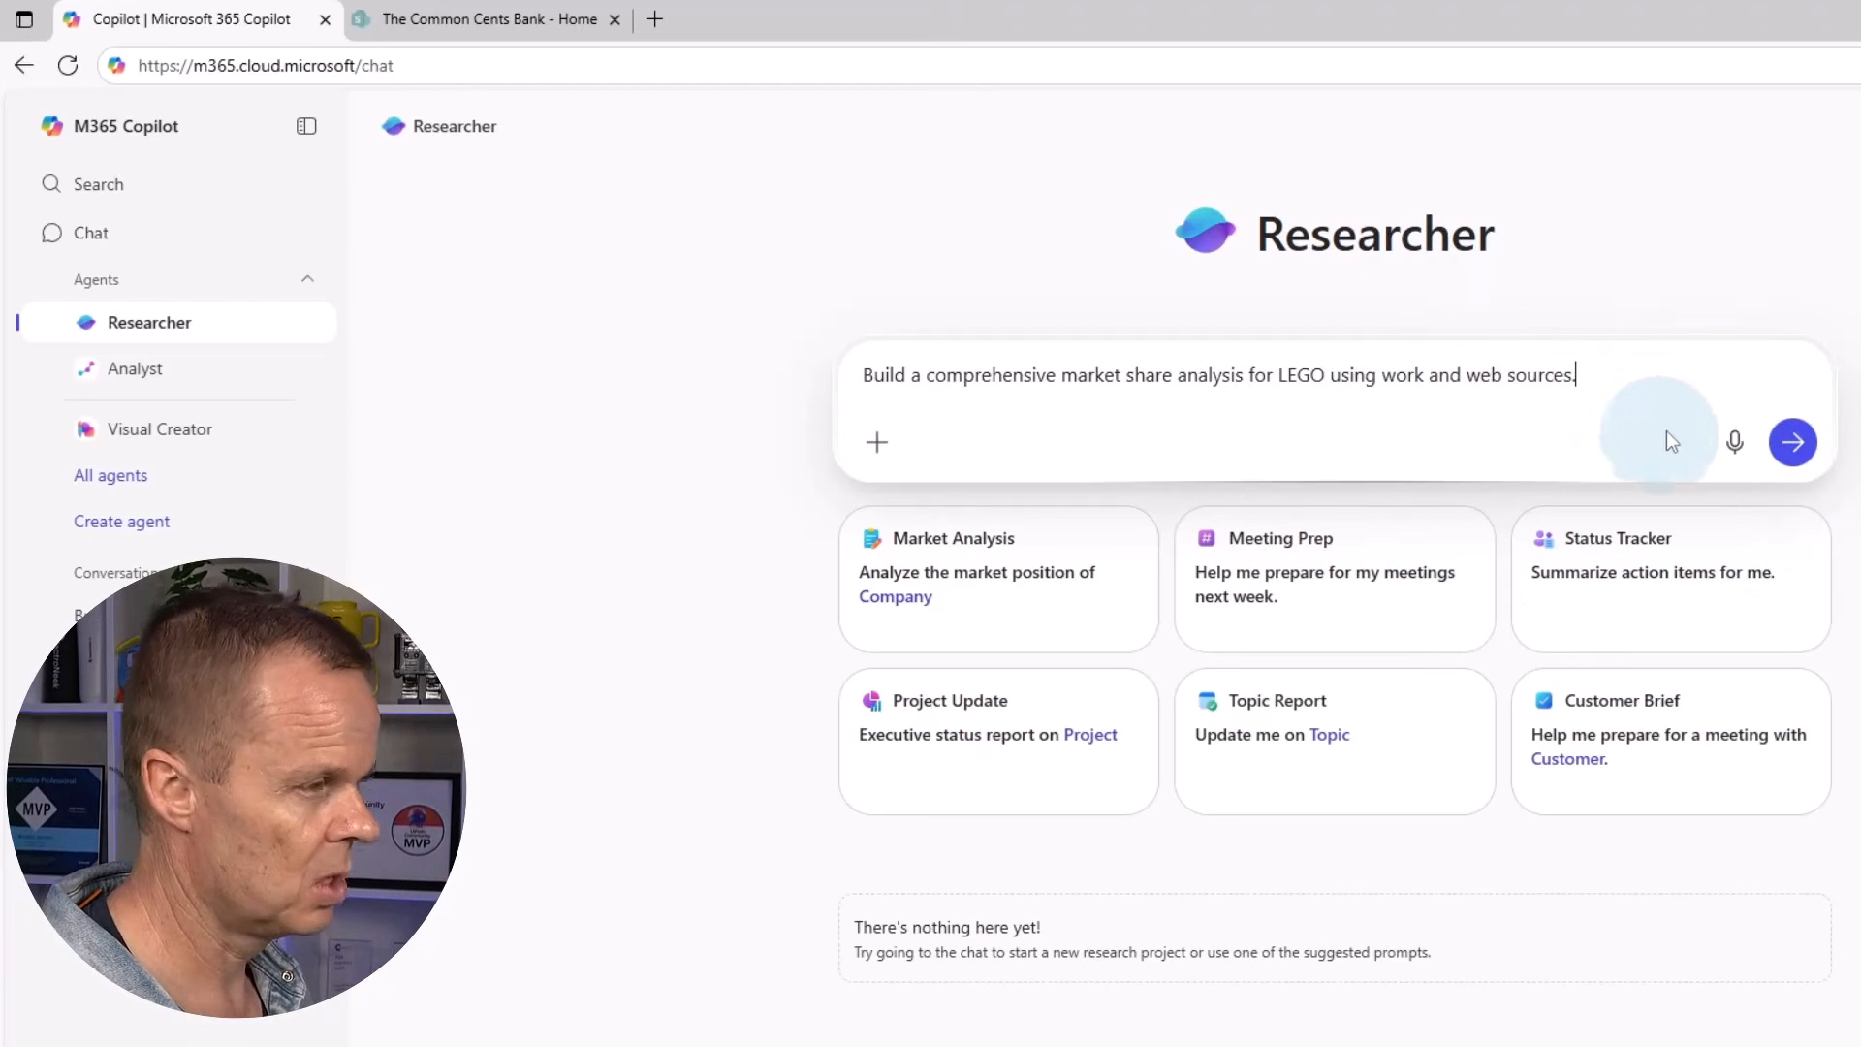
left_click(1792, 443)
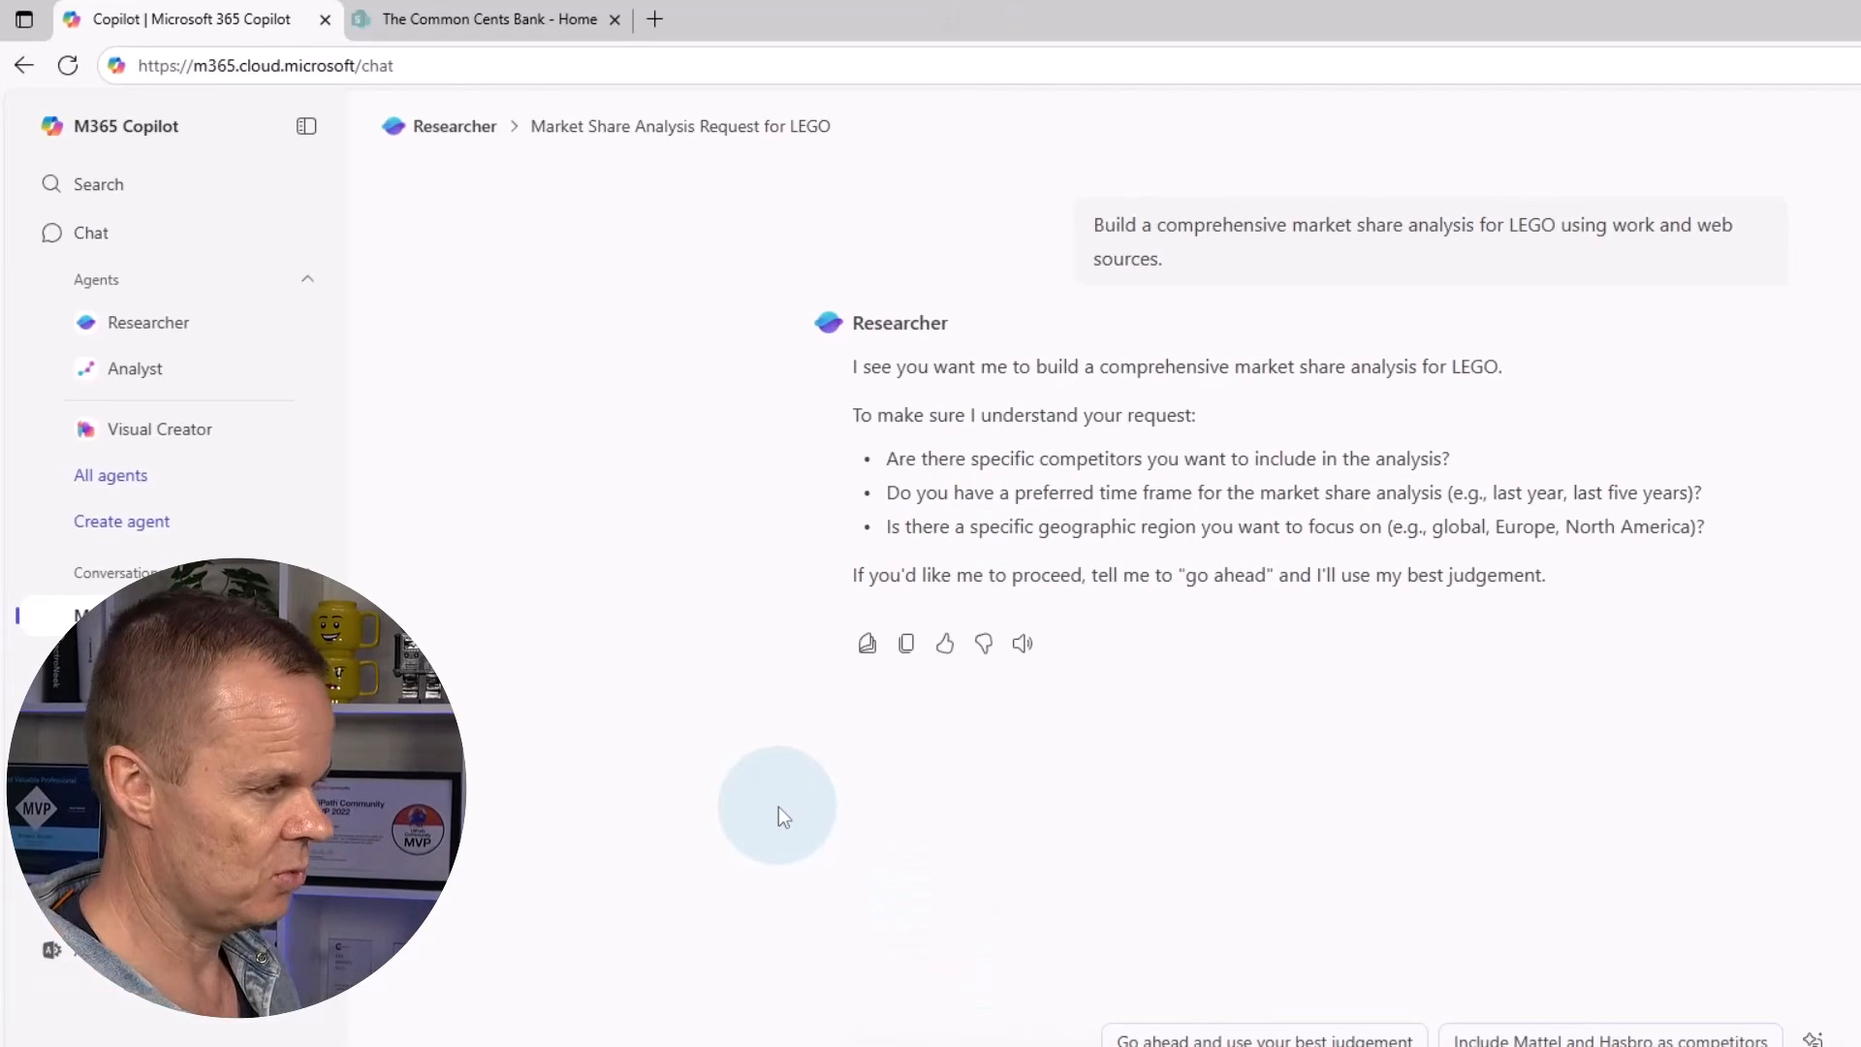
Reply "go ahead" to Researcher's clarifying questions and expand the details of its data-gathering progress
key("Return")
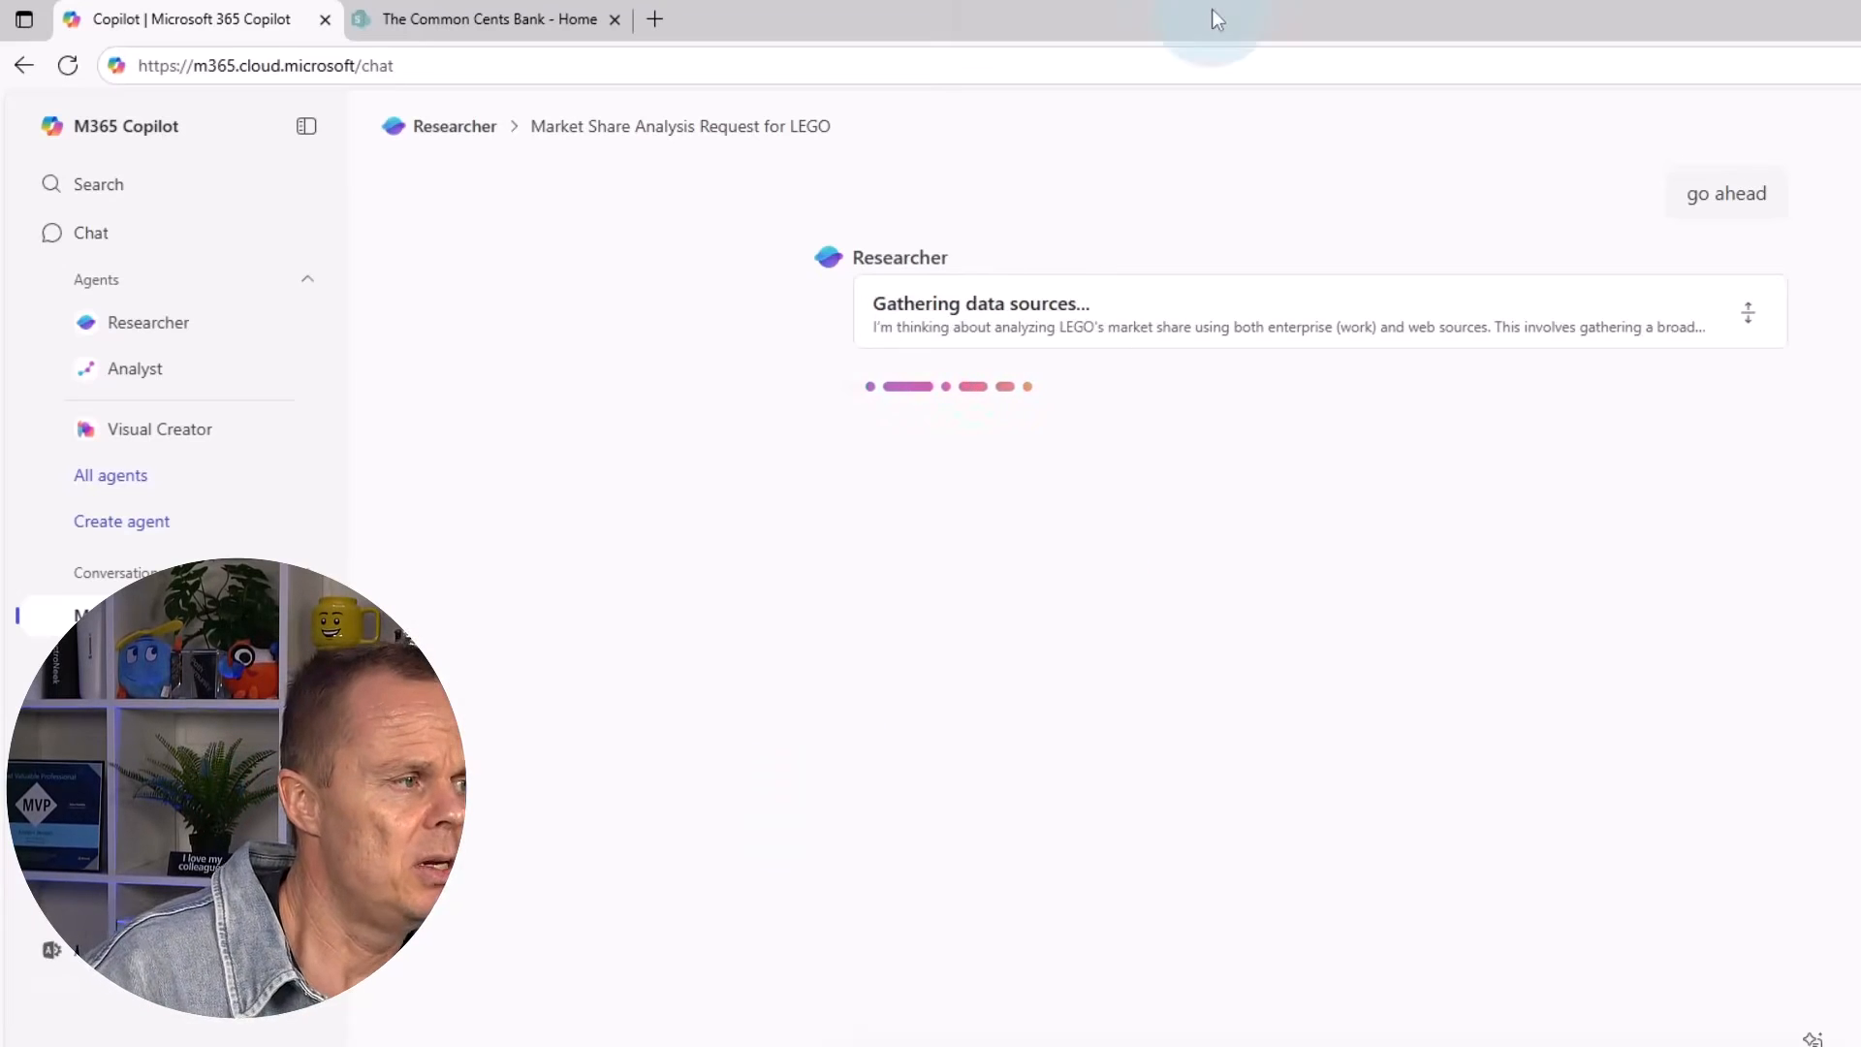
left_click(1750, 320)
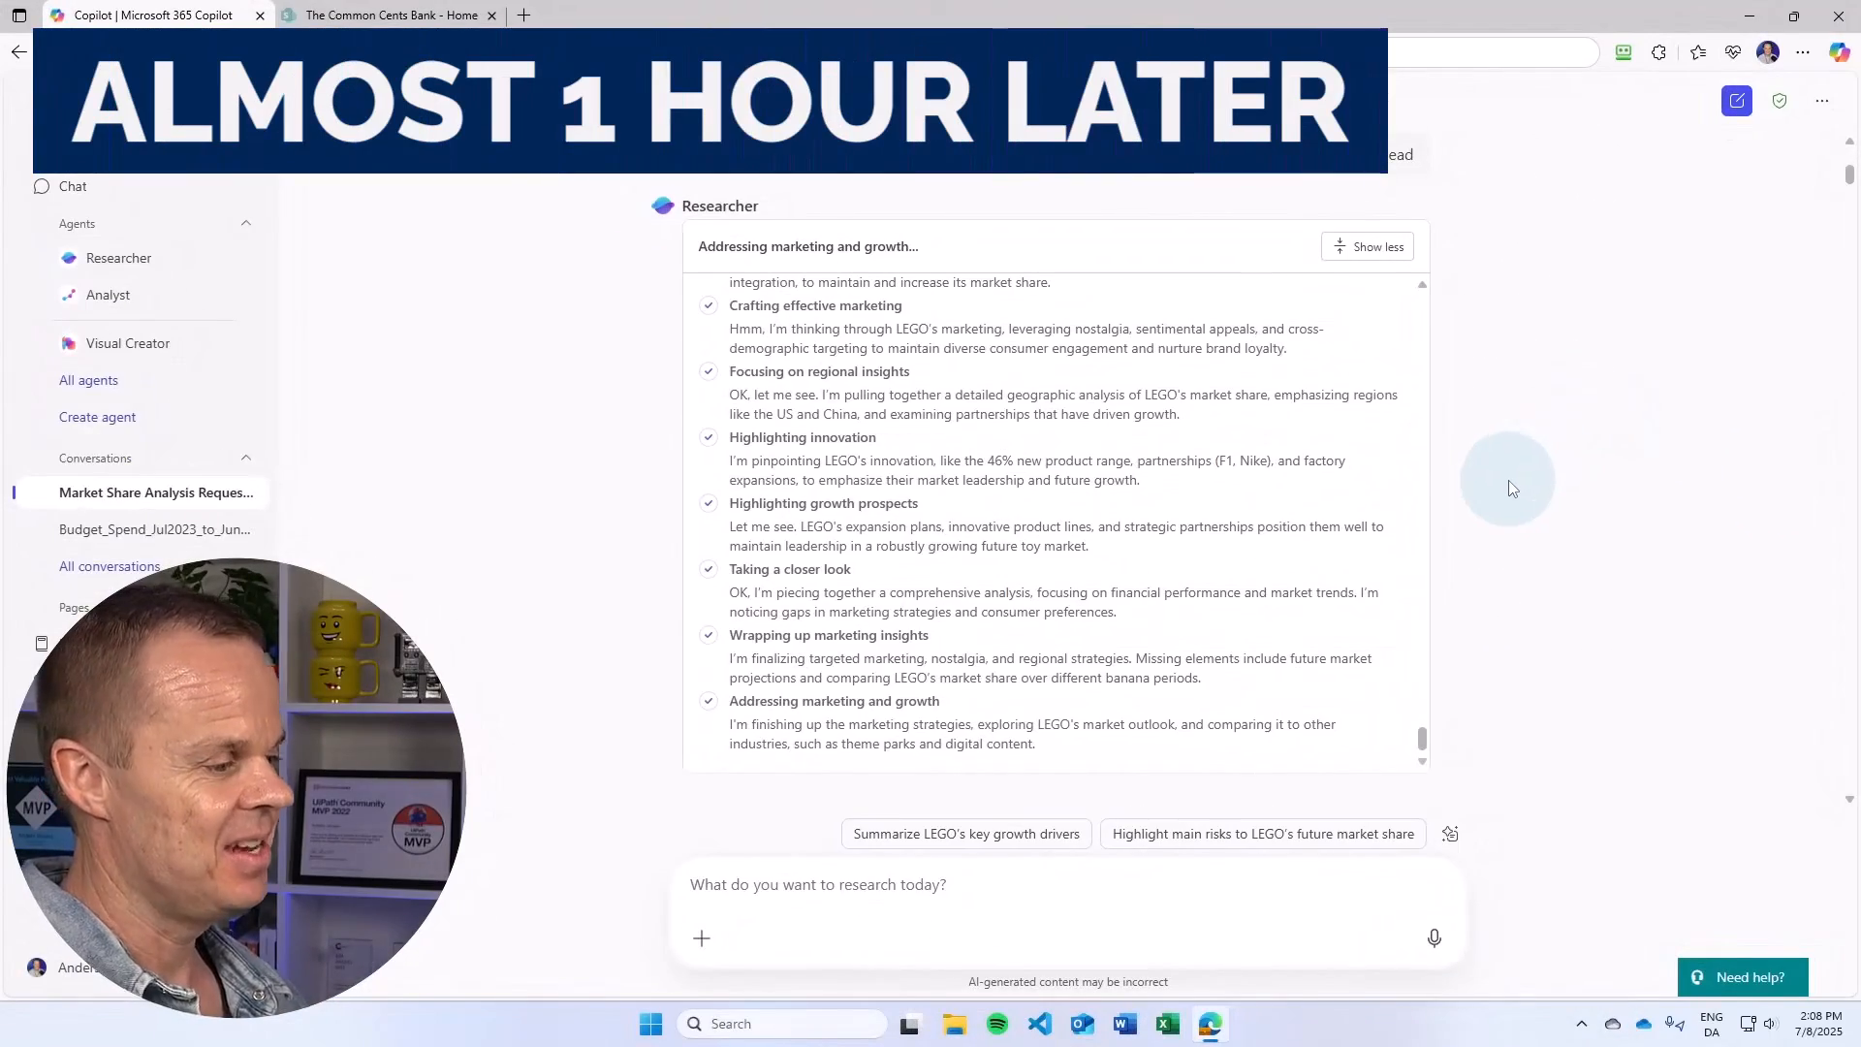
Review Researcher's LEGO Market Share Analysis (2019–2024) report from the introduction through the future outlook and the listed sources
scroll(1508, 480, "down", 2)
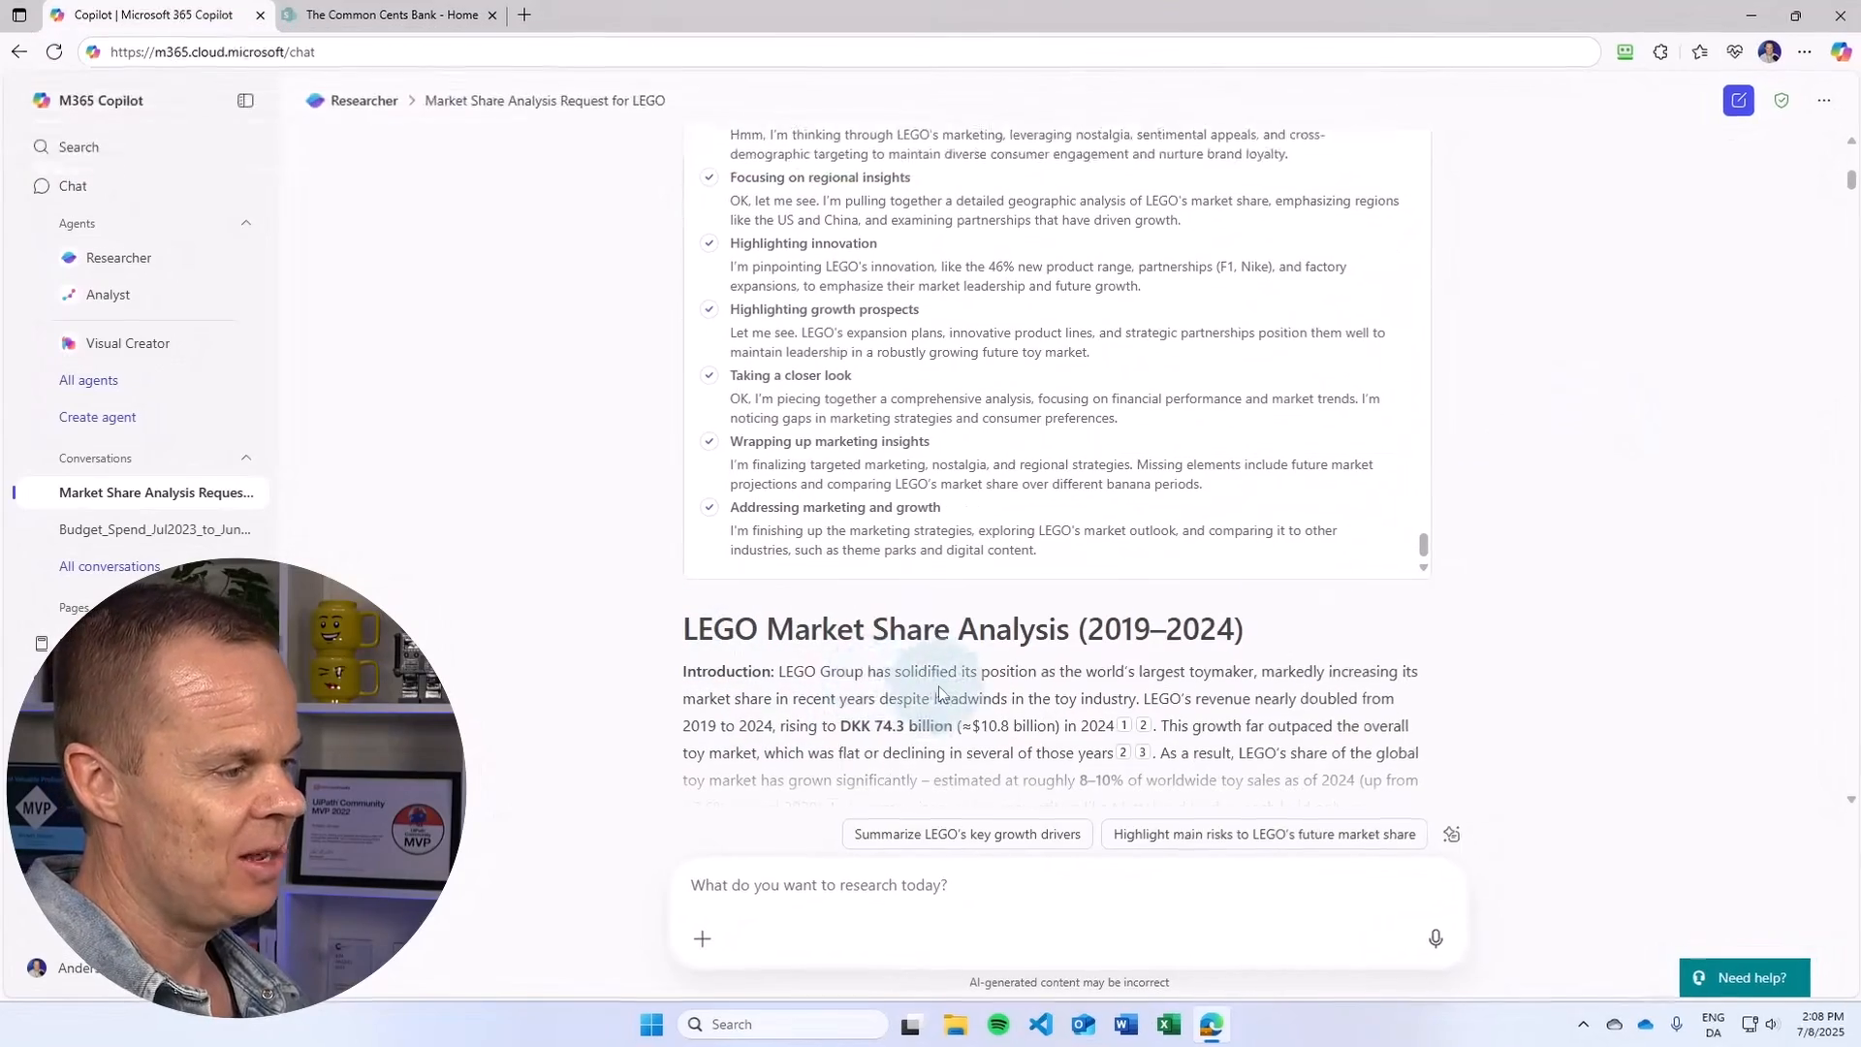
scroll(957, 683, "down", 1)
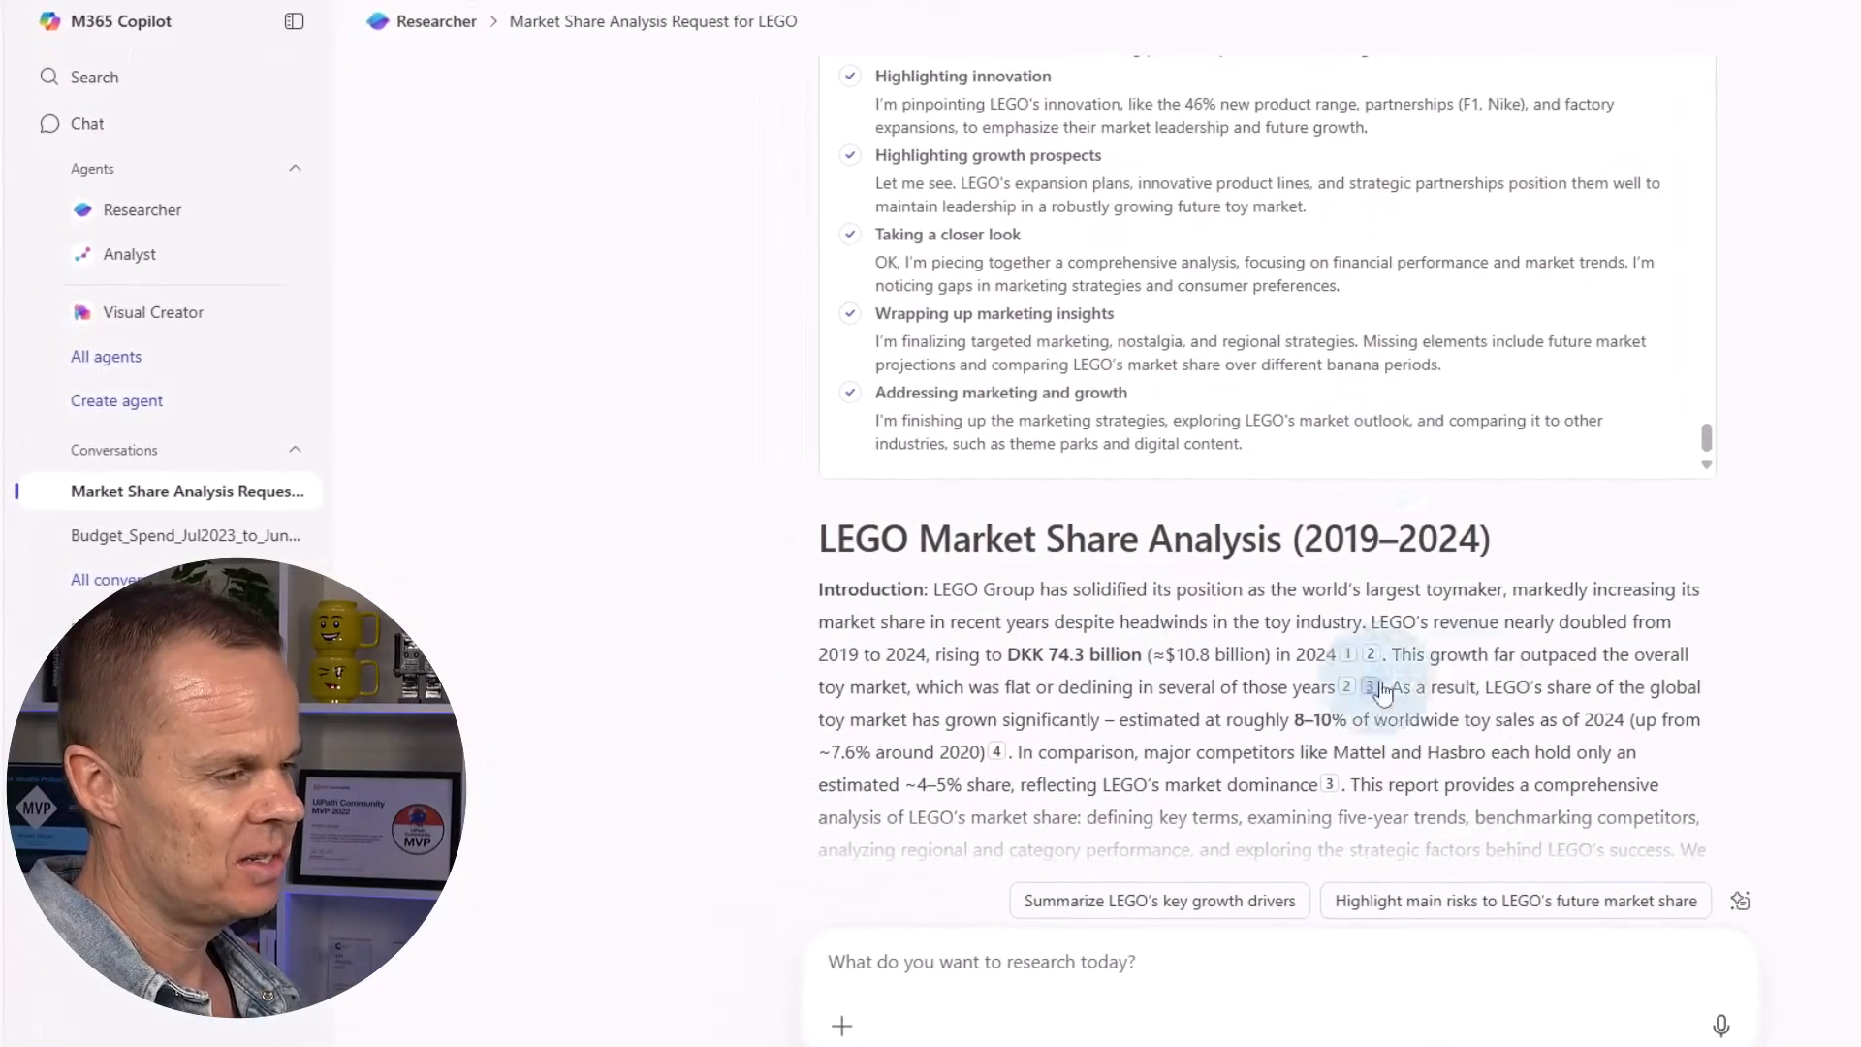
scroll(1471, 660, "down", 2)
scroll(1471, 660, "down", 4)
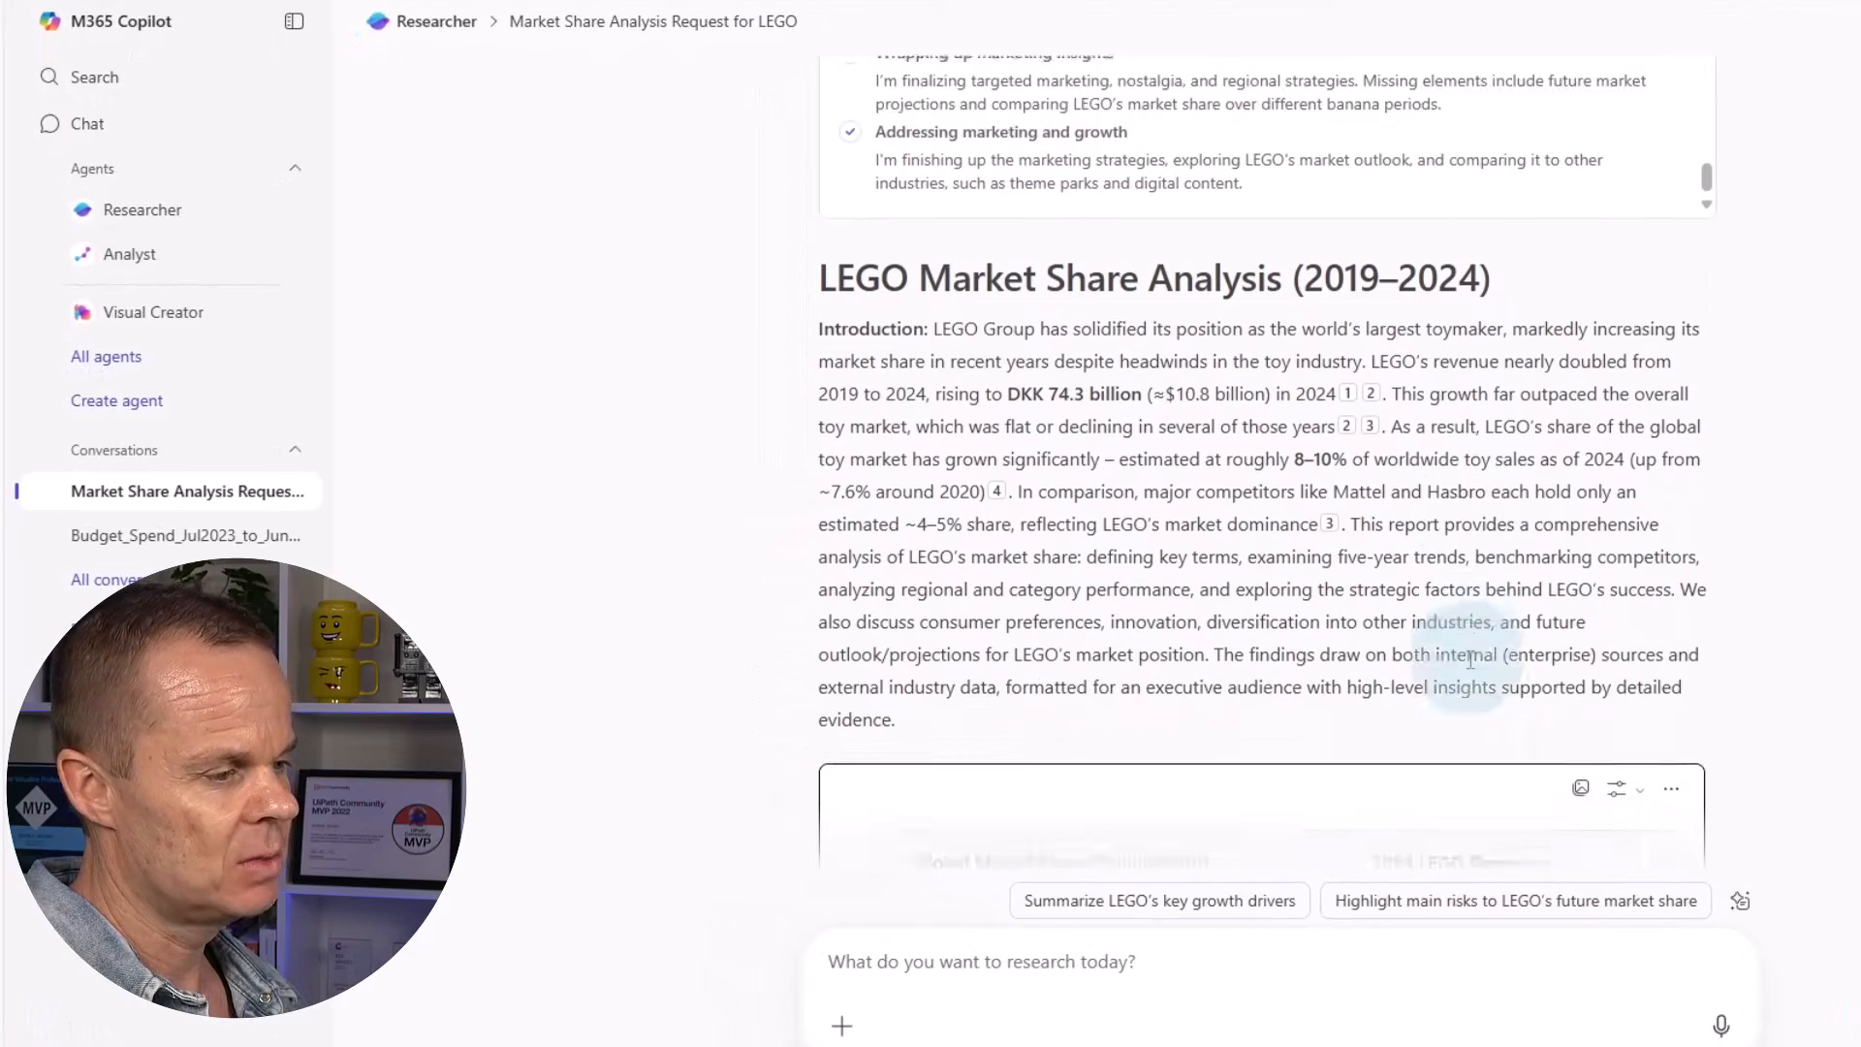
scroll(1472, 667, "down", 1)
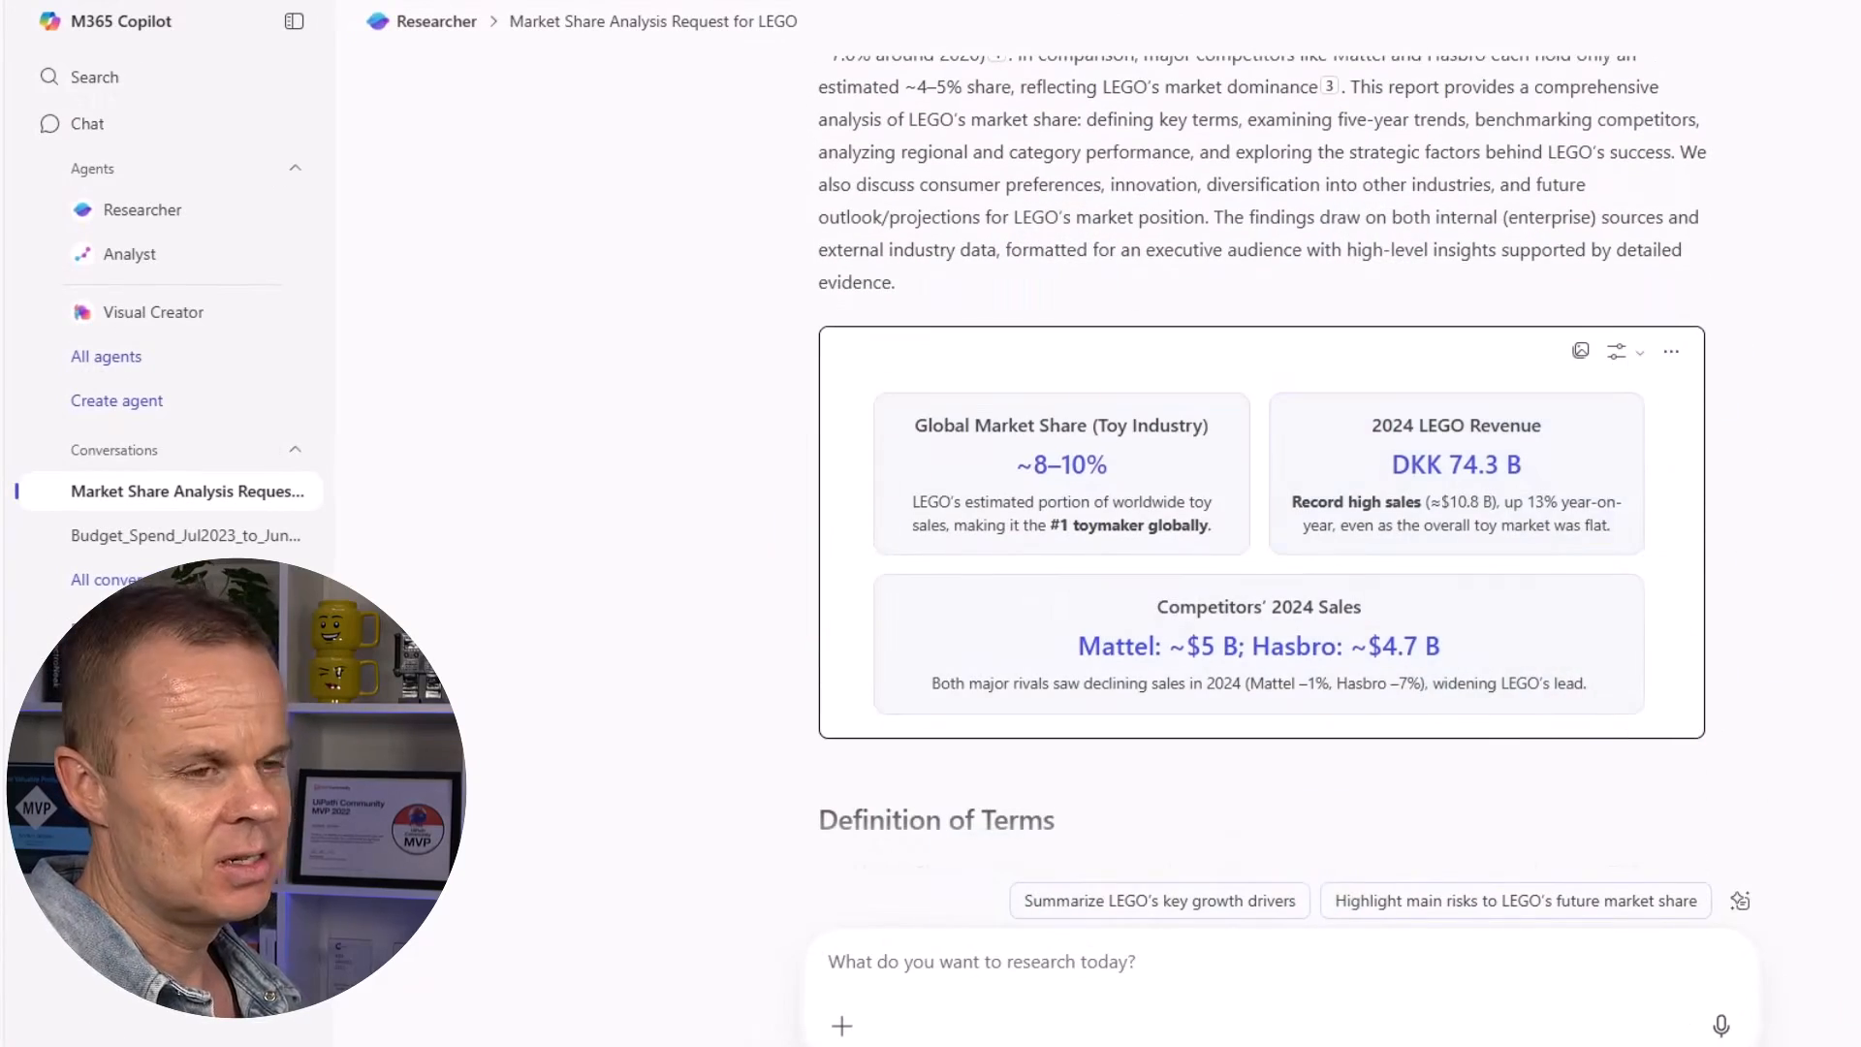
scroll(1472, 667, "down", 20)
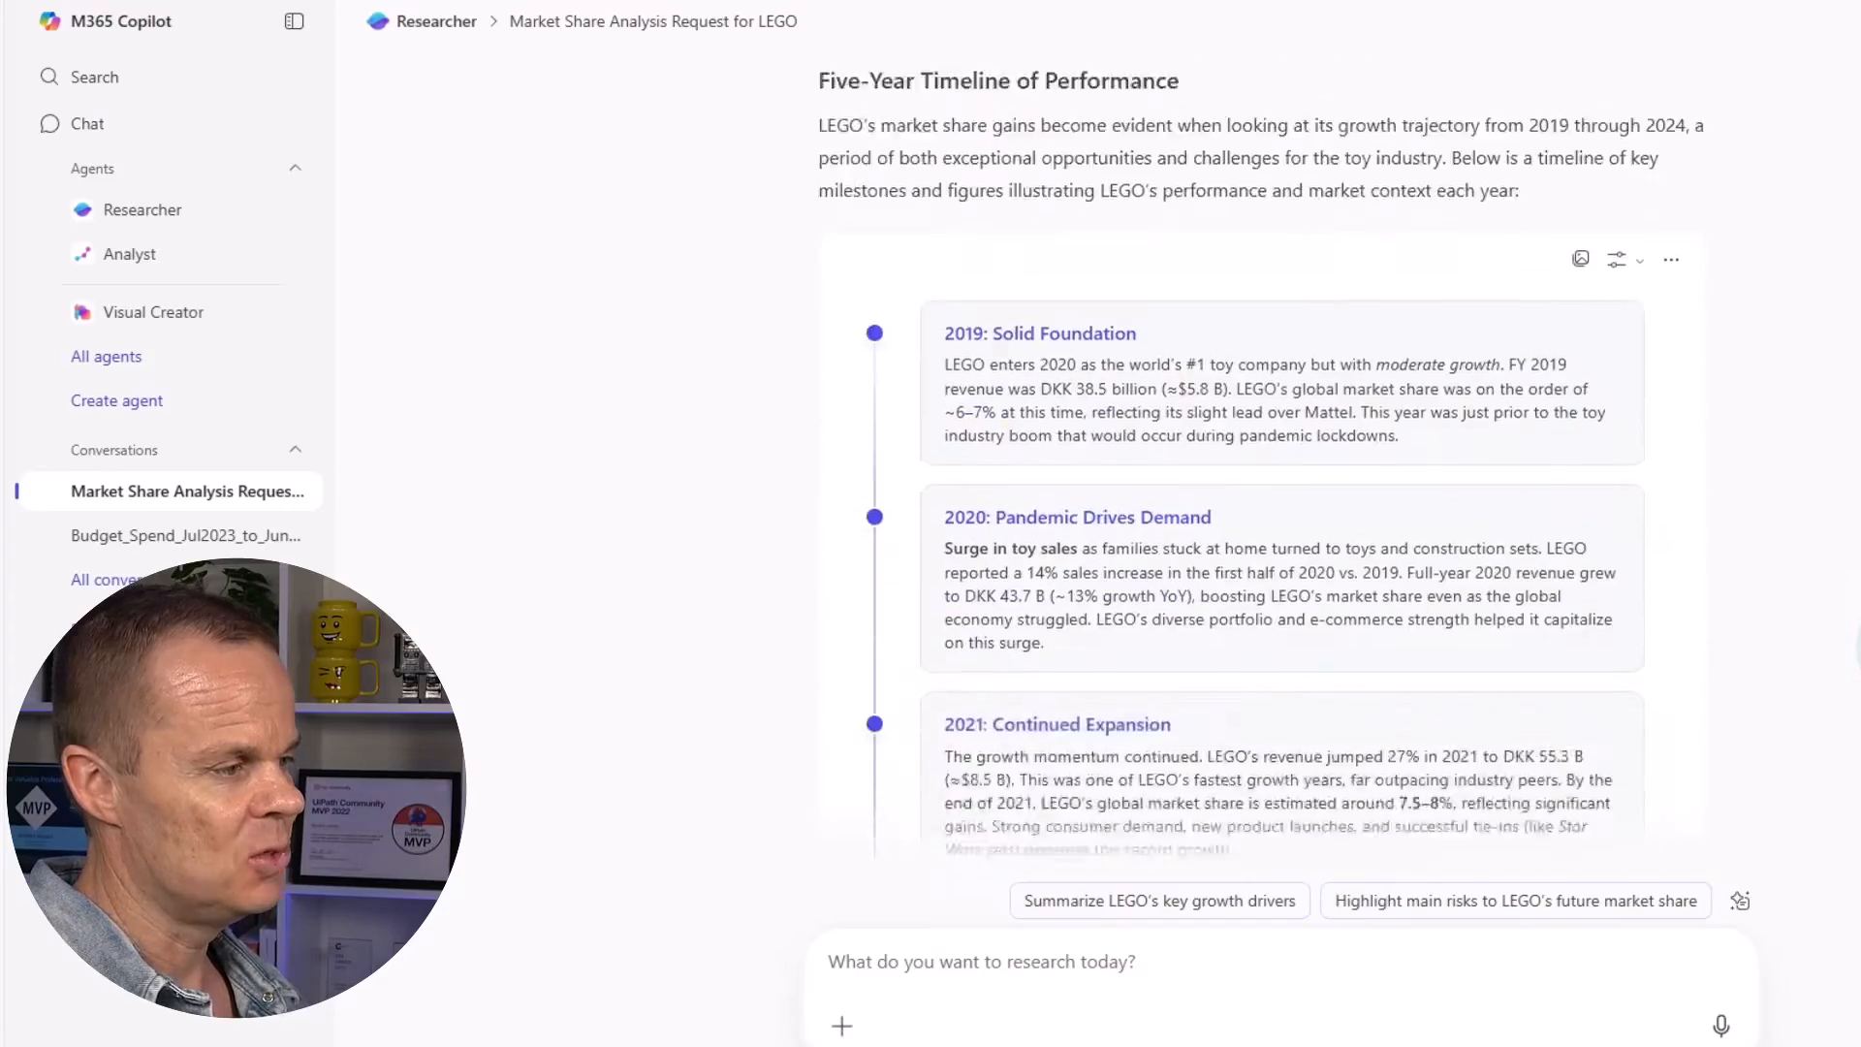
scroll(1260, 455, "down", 20)
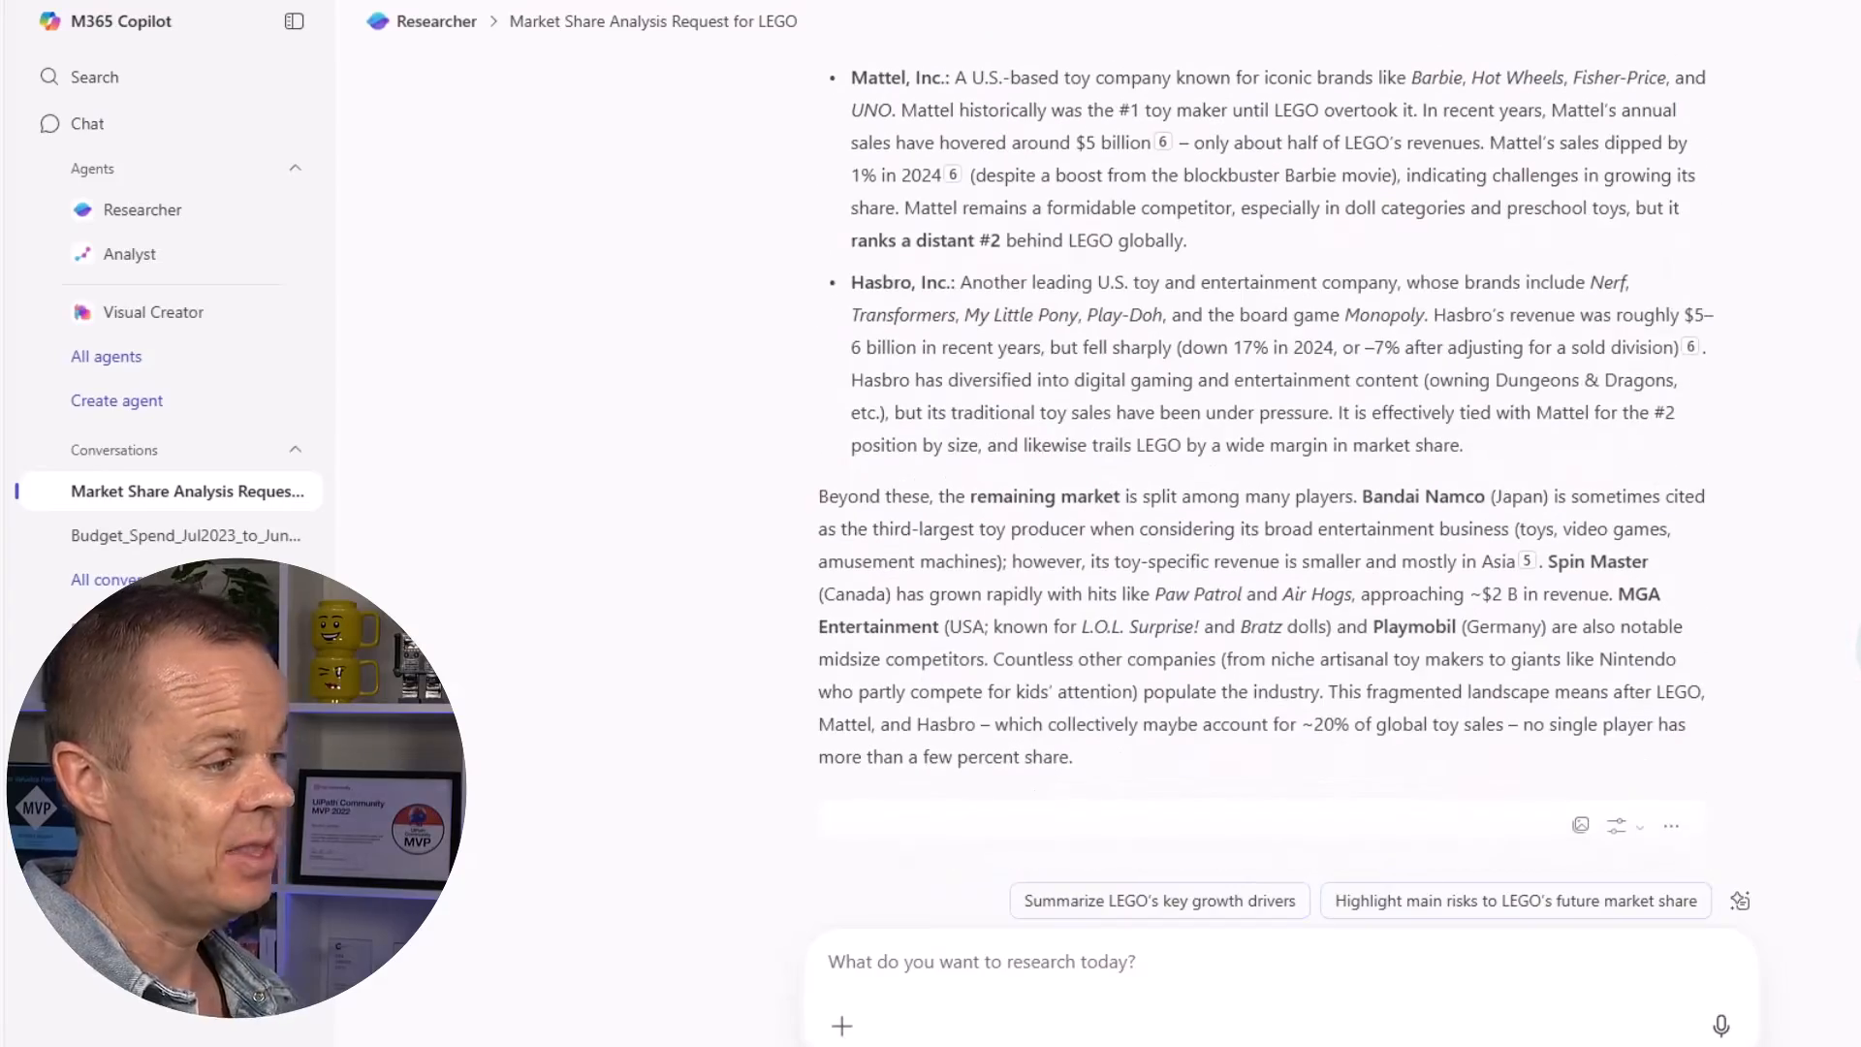
scroll(1260, 455, "down", 15)
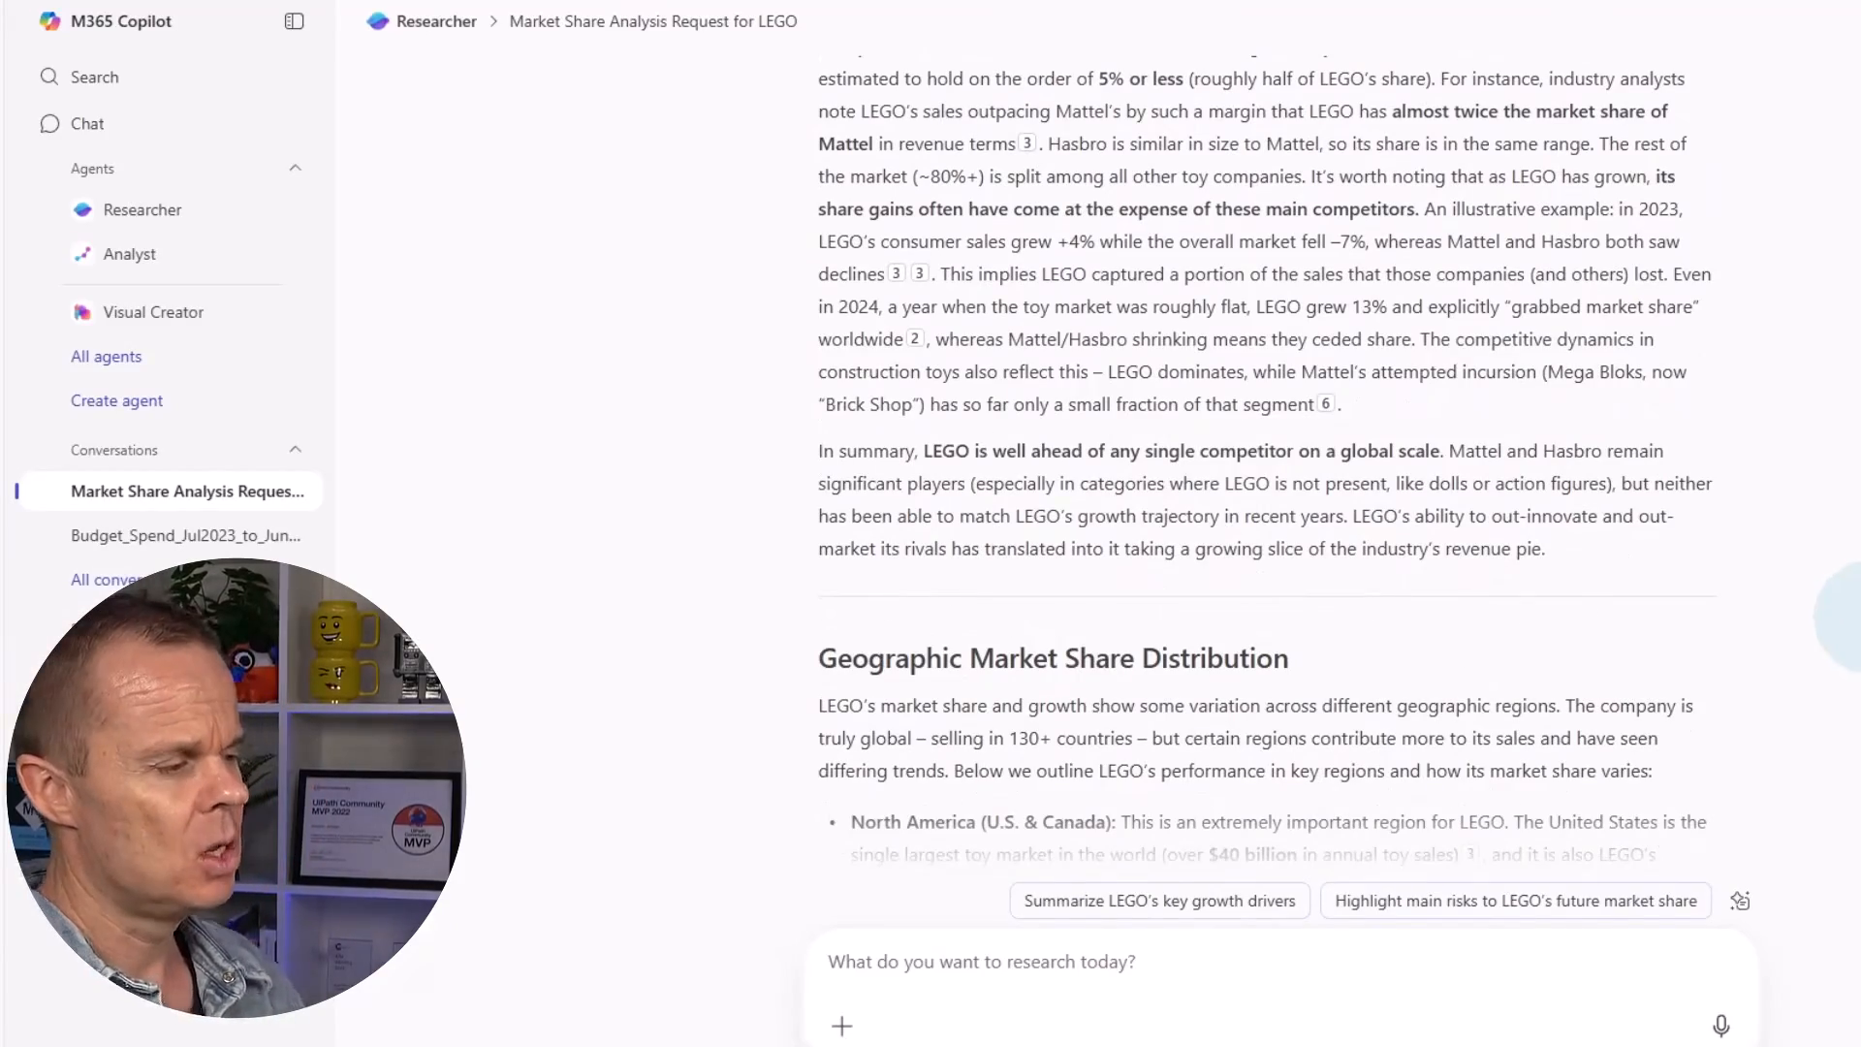
scroll(1822, 603, "down", 15)
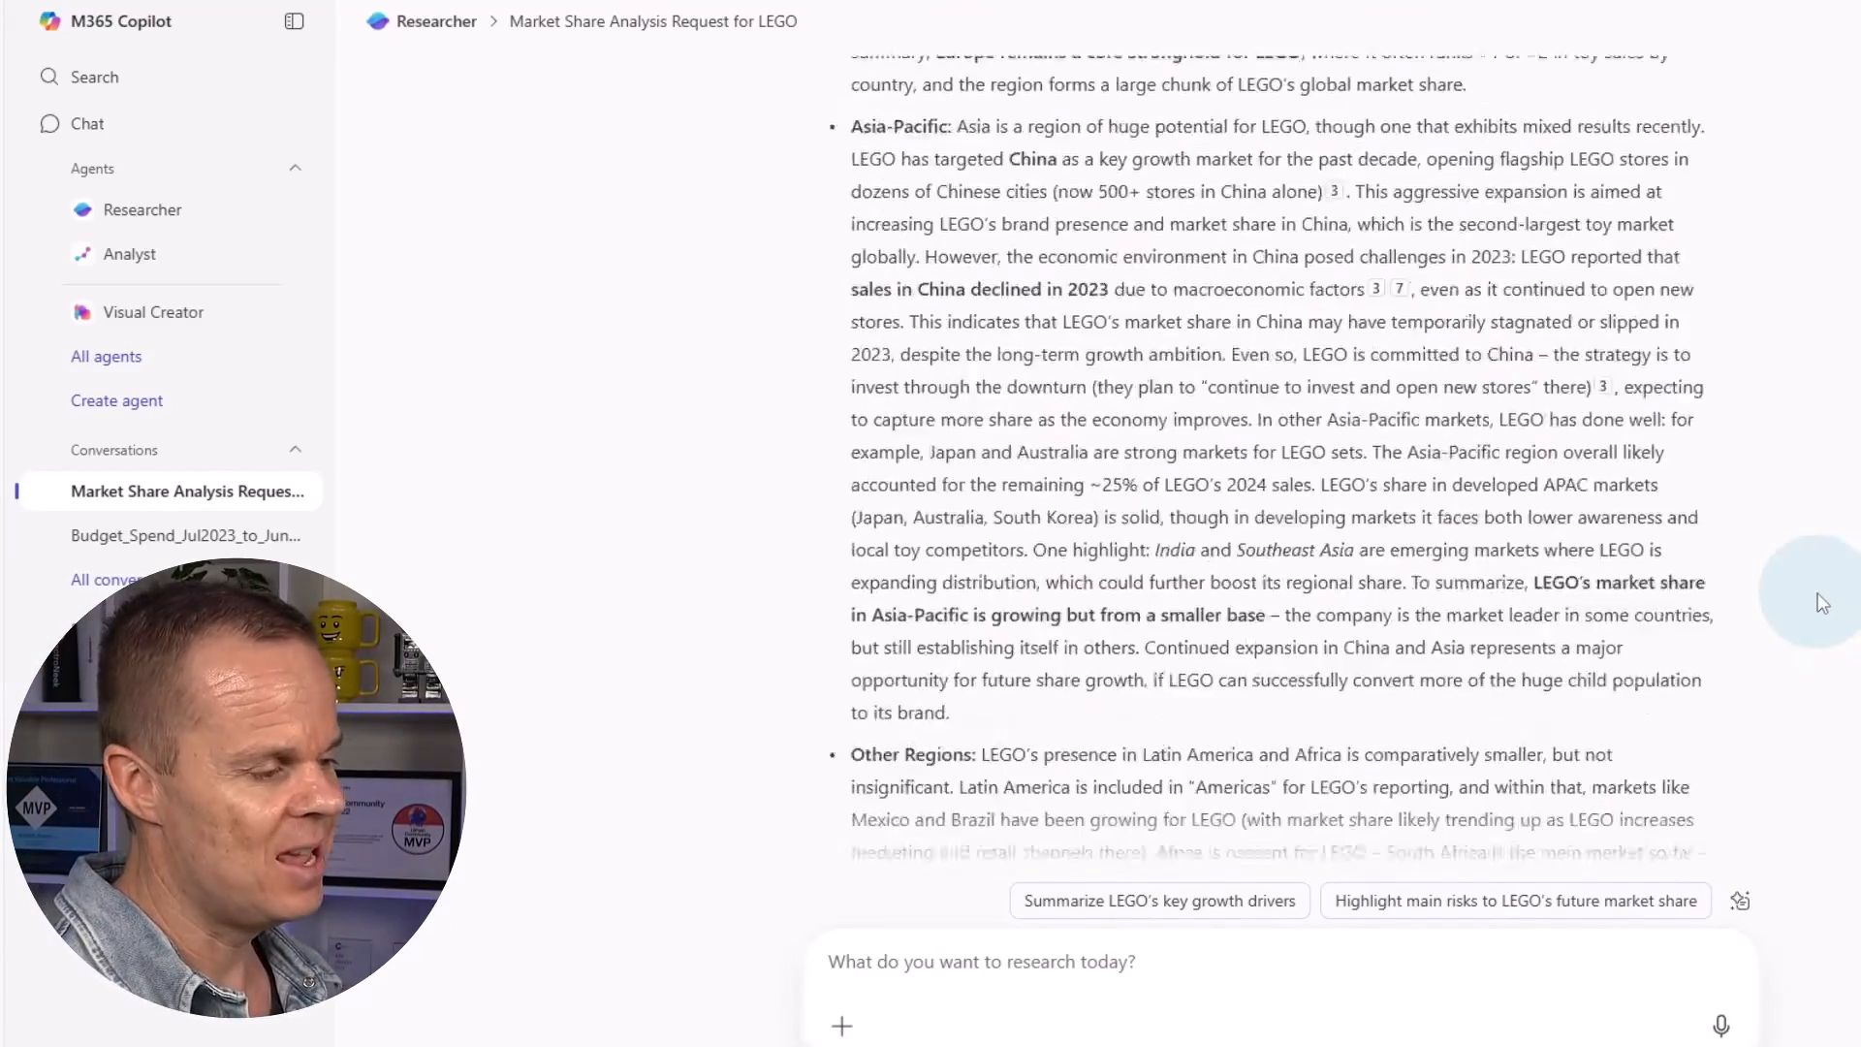
scroll(1822, 603, "down", 15)
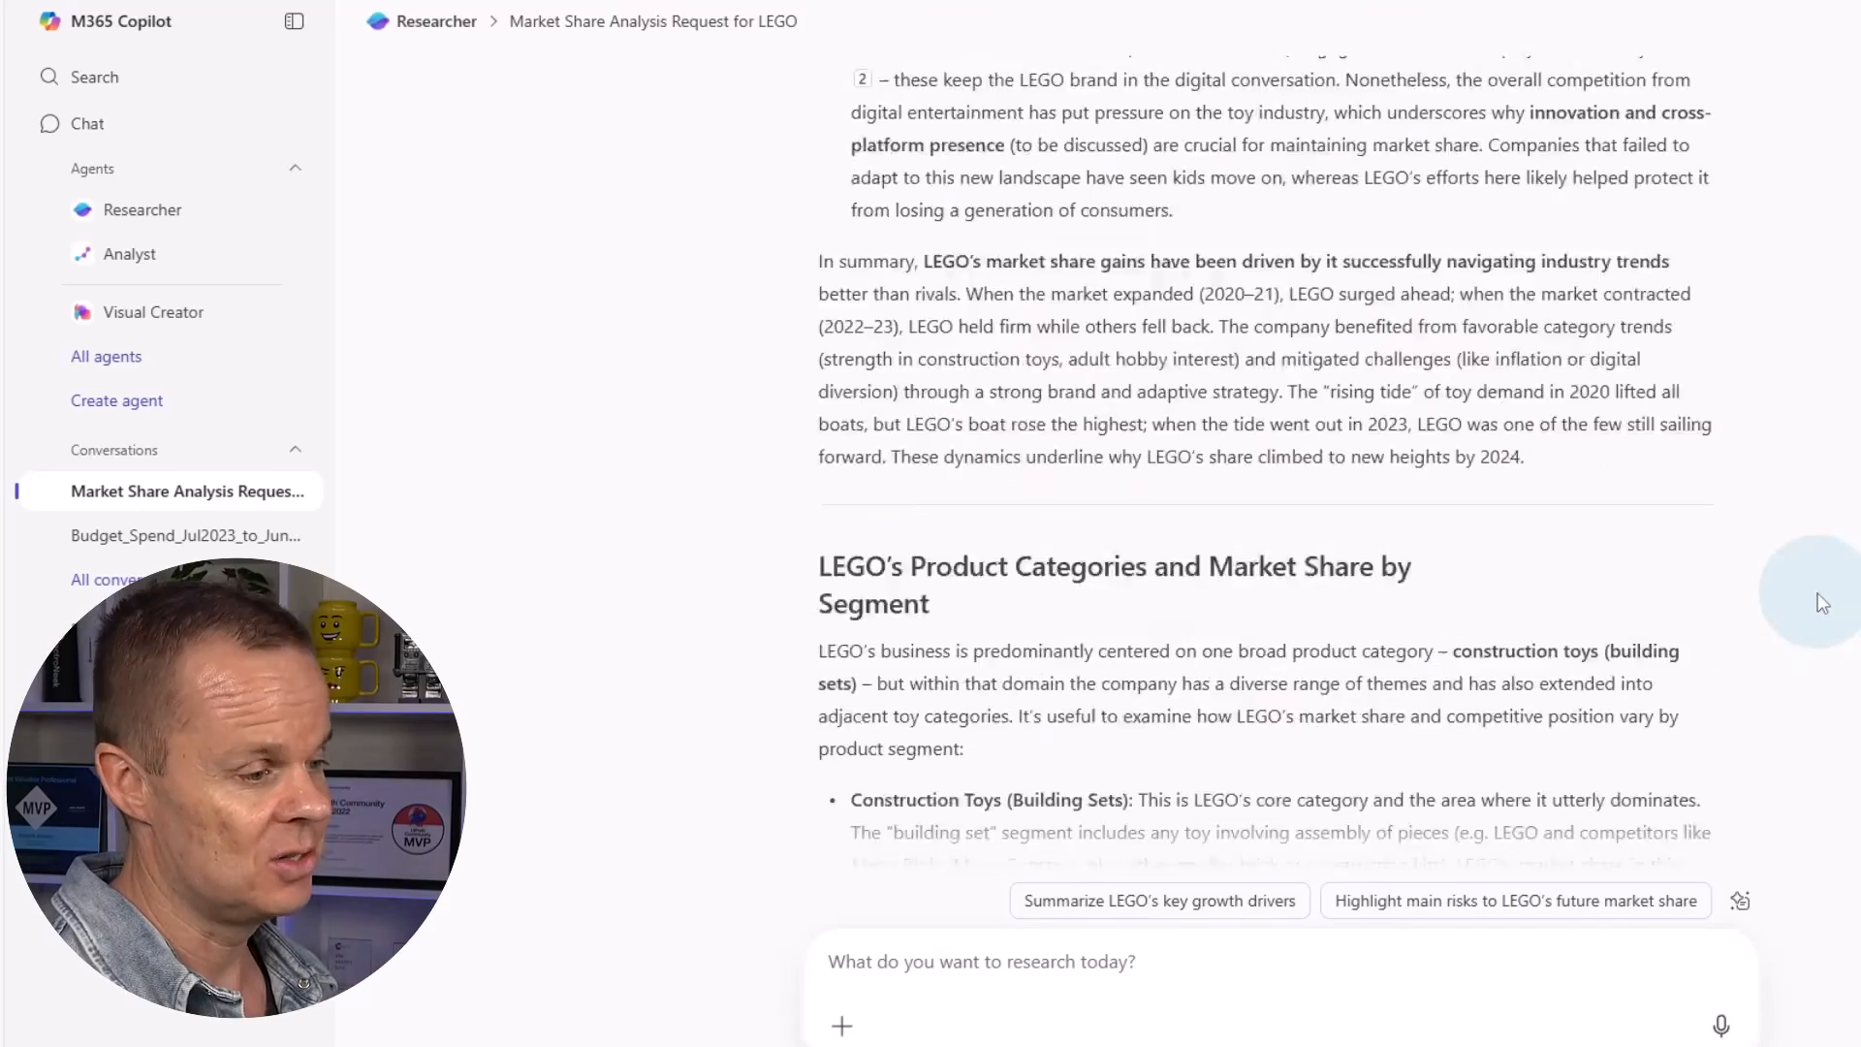
scroll(1822, 603, "down", 15)
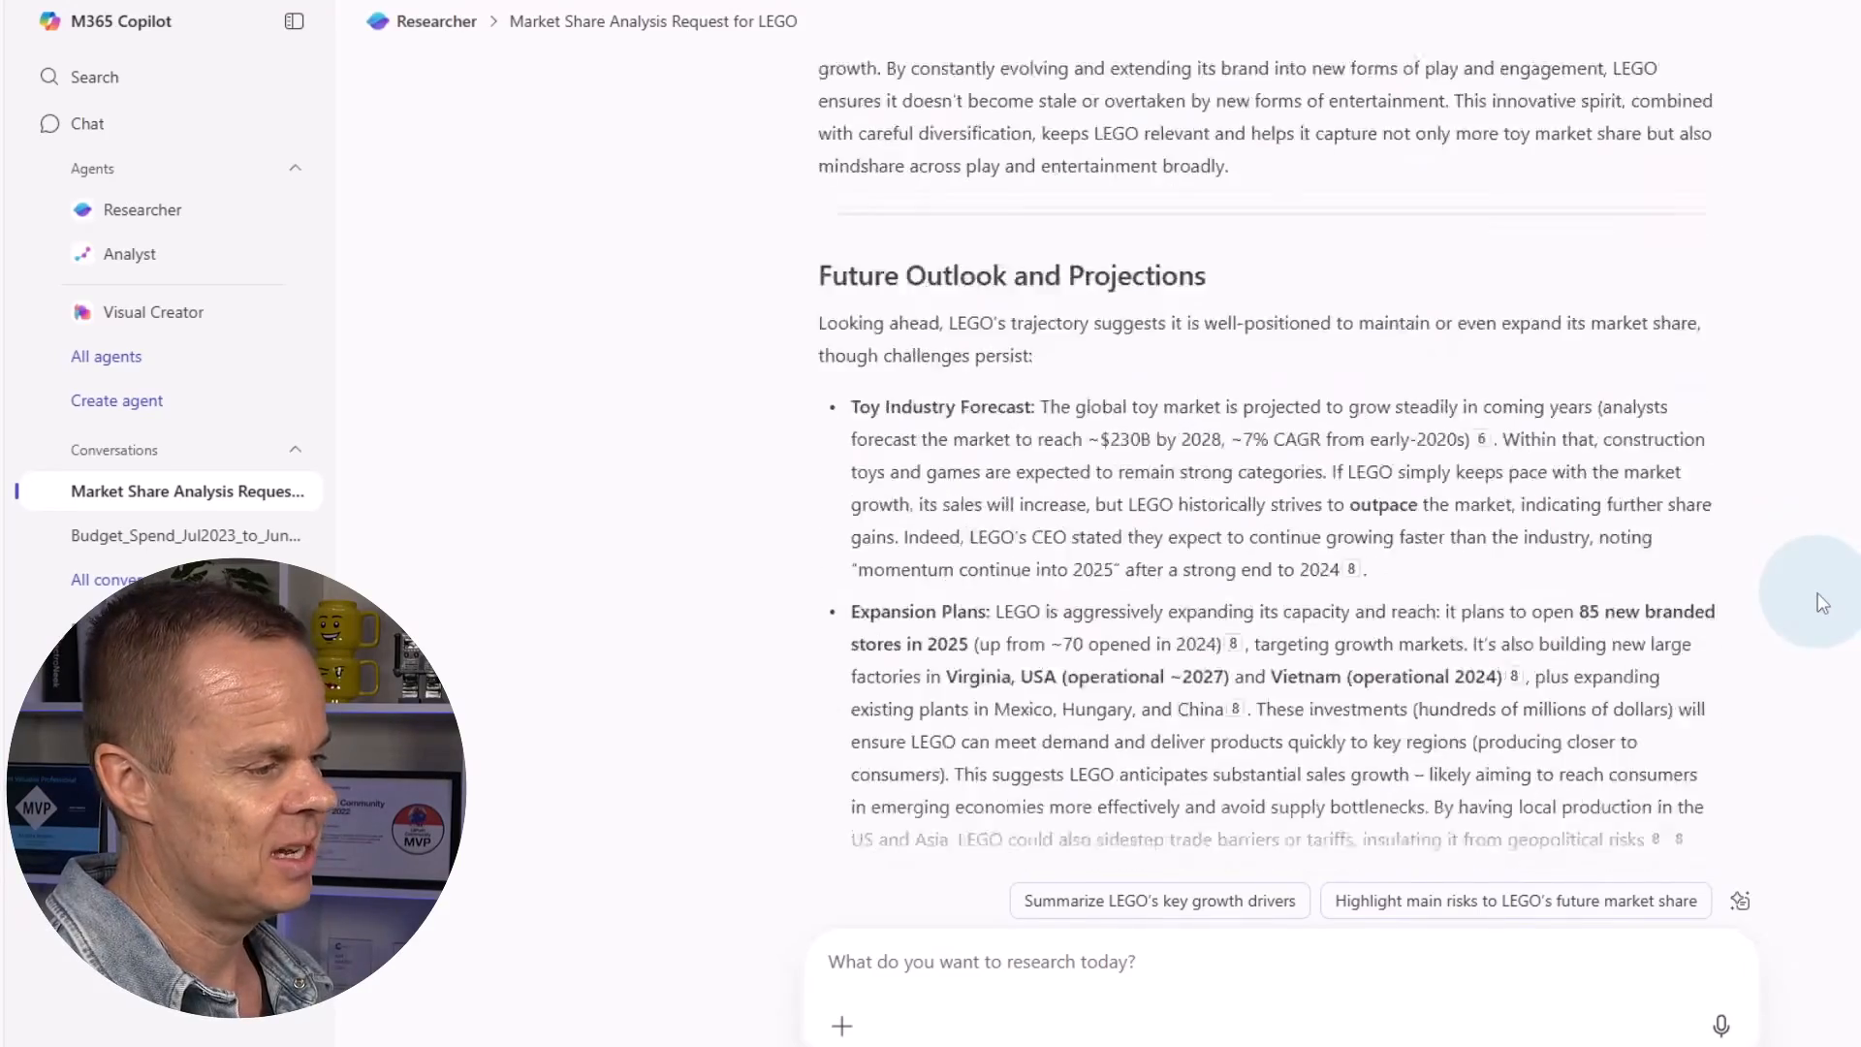
scroll(1822, 603, "down", 10)
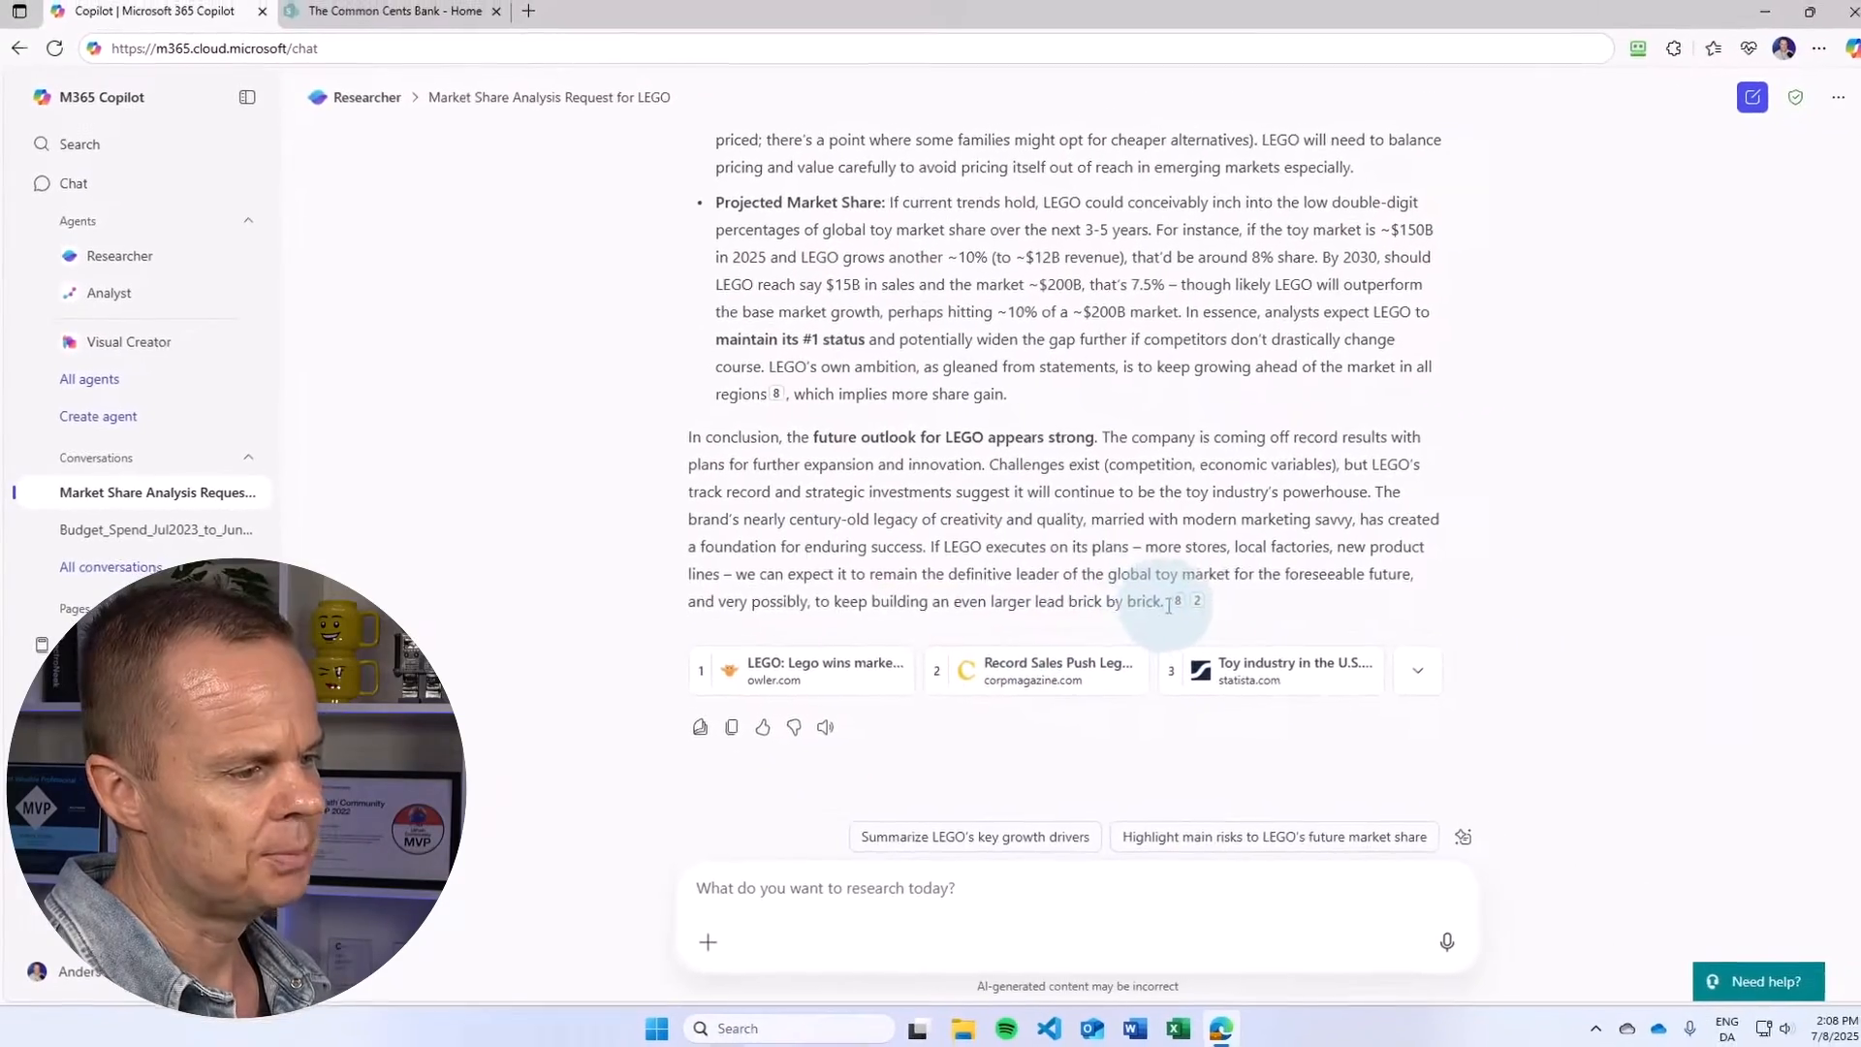
Copy the entire LEGO Market Share Analysis report, from its title to the concluding paragraph, and paste it into a new blank Word document
left_click_drag(1167, 604, 678, 475)
scroll(1060, 593, "up", 20)
scroll(1054, 591, "up", 15)
scroll(1052, 591, "up", 20)
scroll(1057, 593, "down", 5)
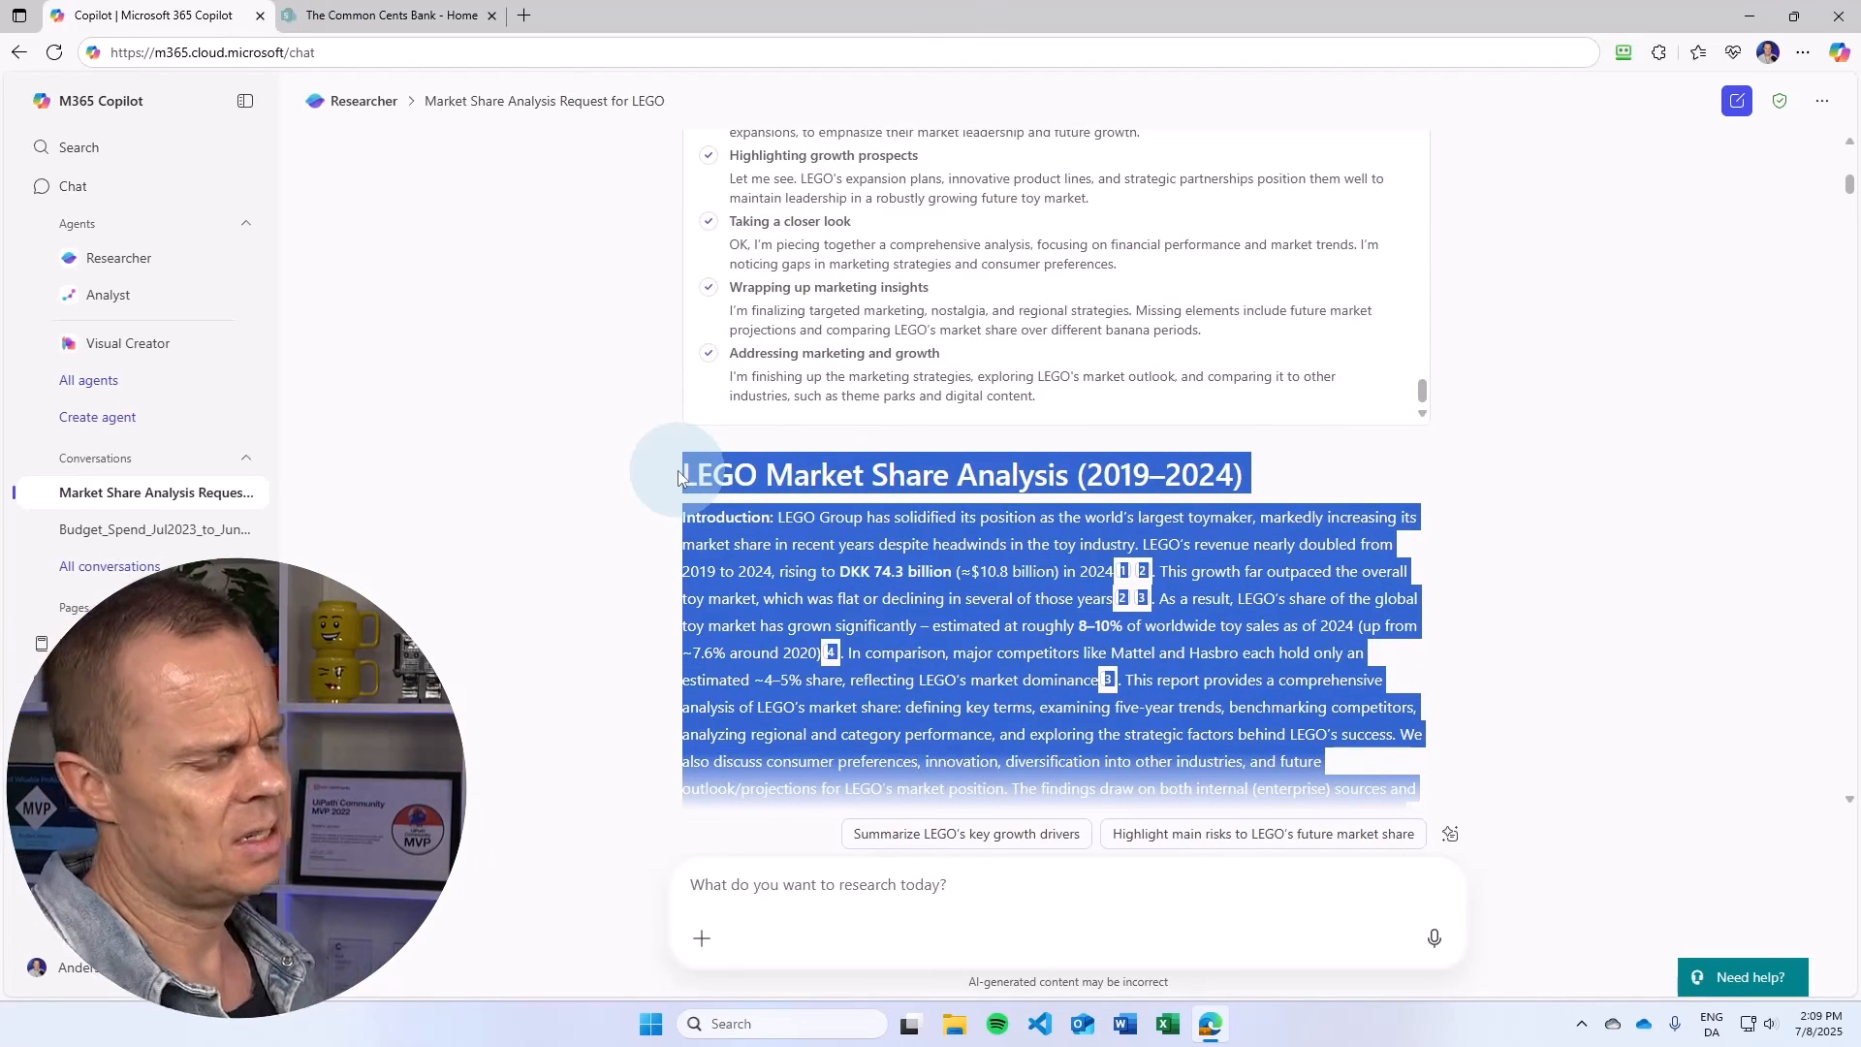
left_click(1122, 1026)
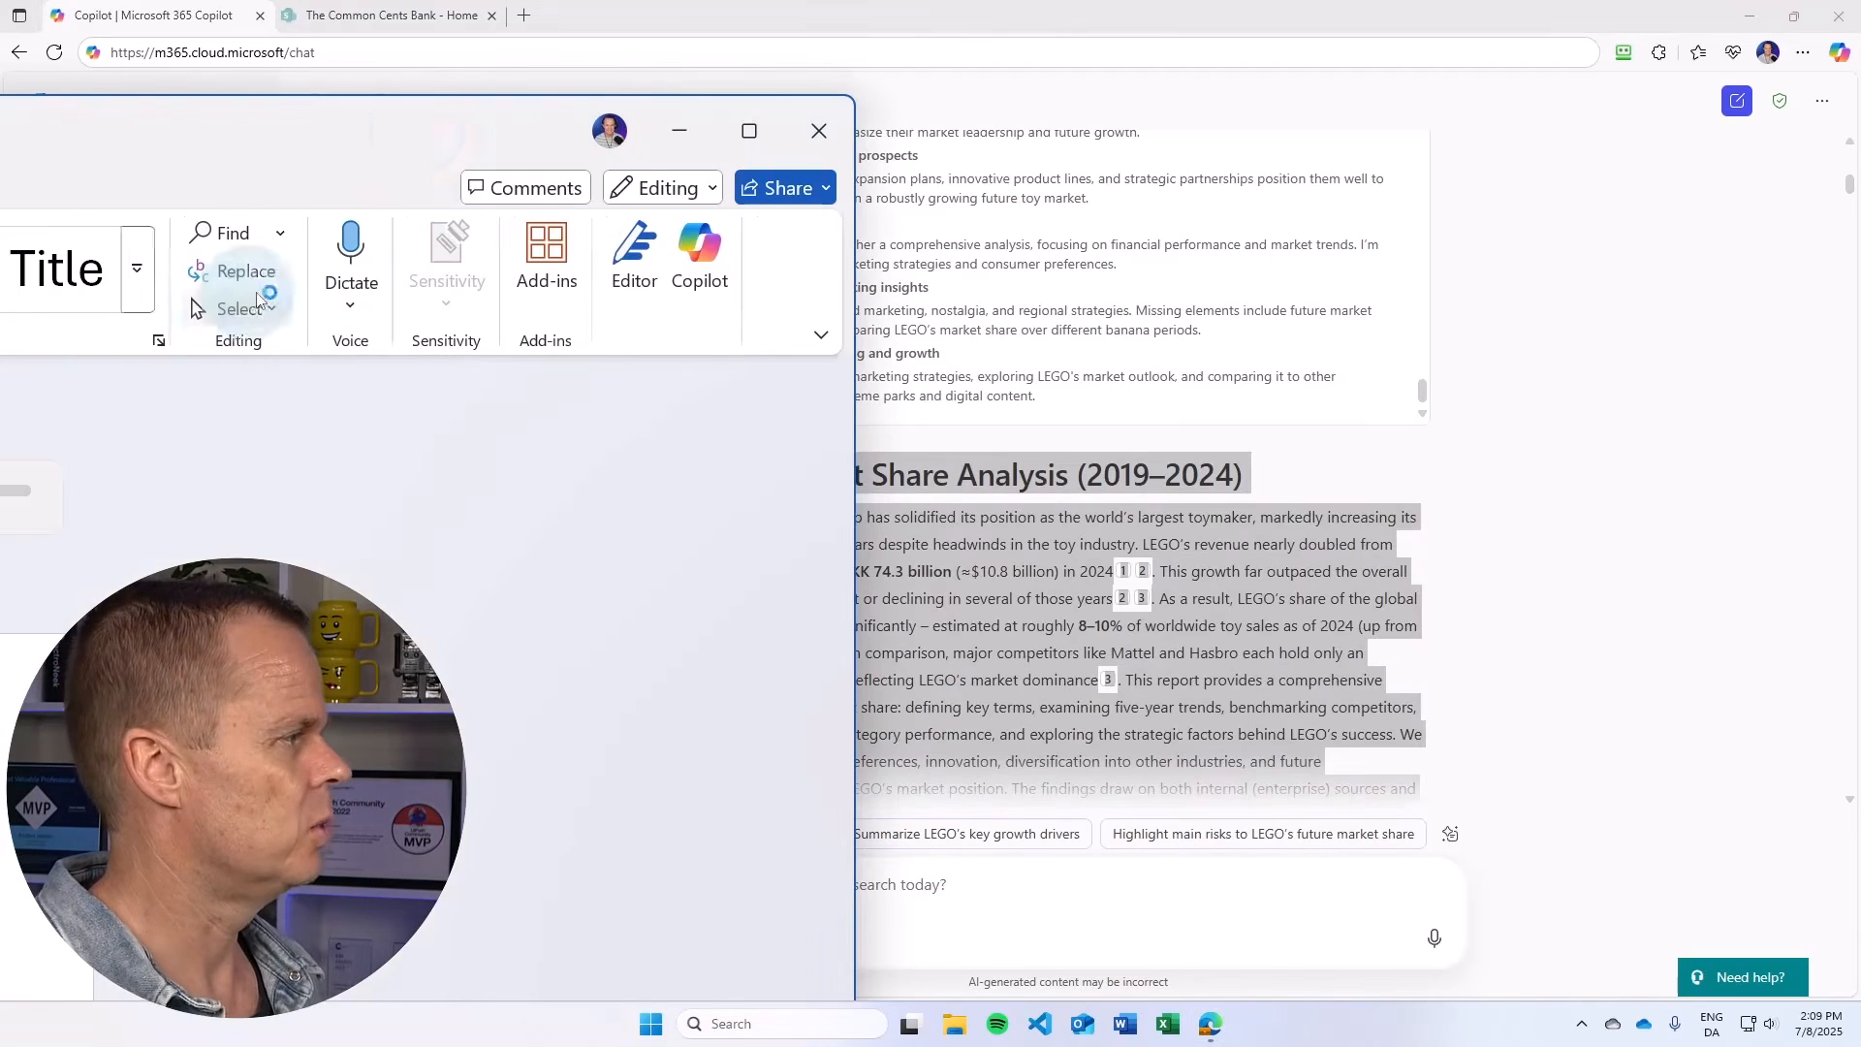
left_click_drag(398, 119, 1307, 130)
left_click(1541, 140)
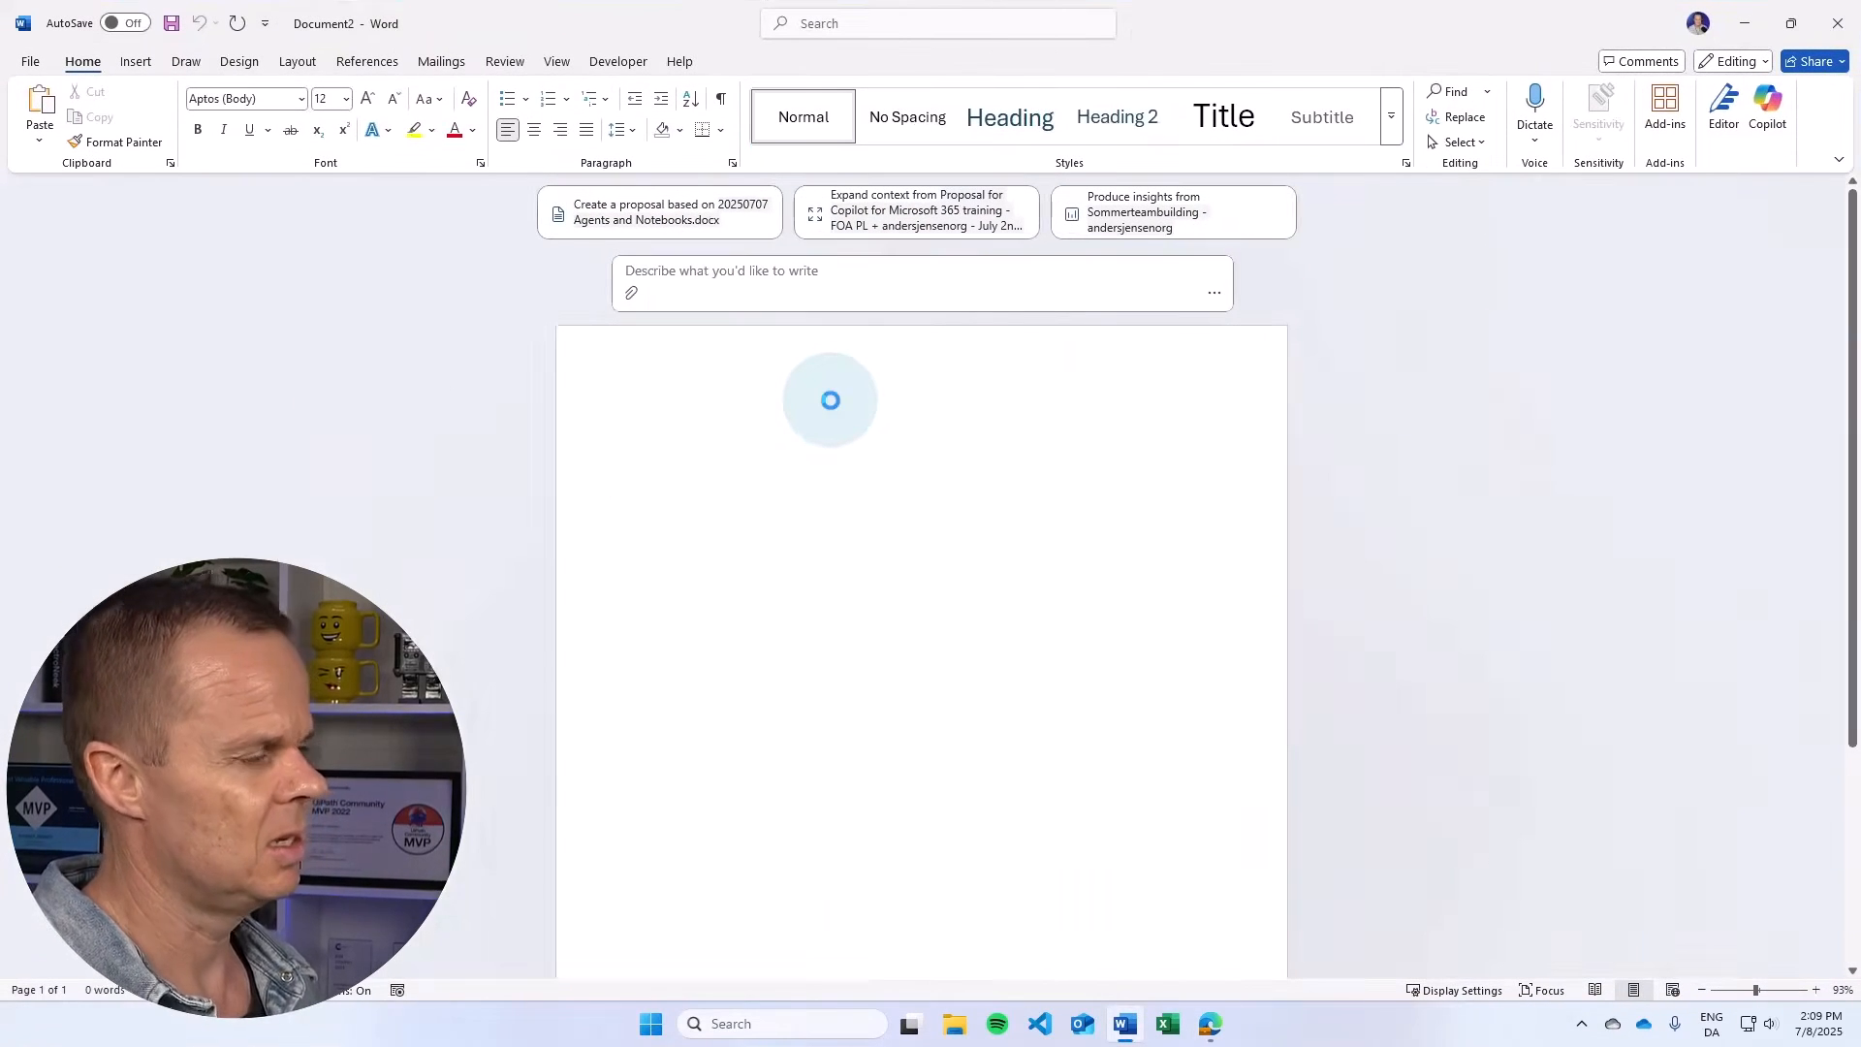
key("ctrl+v")
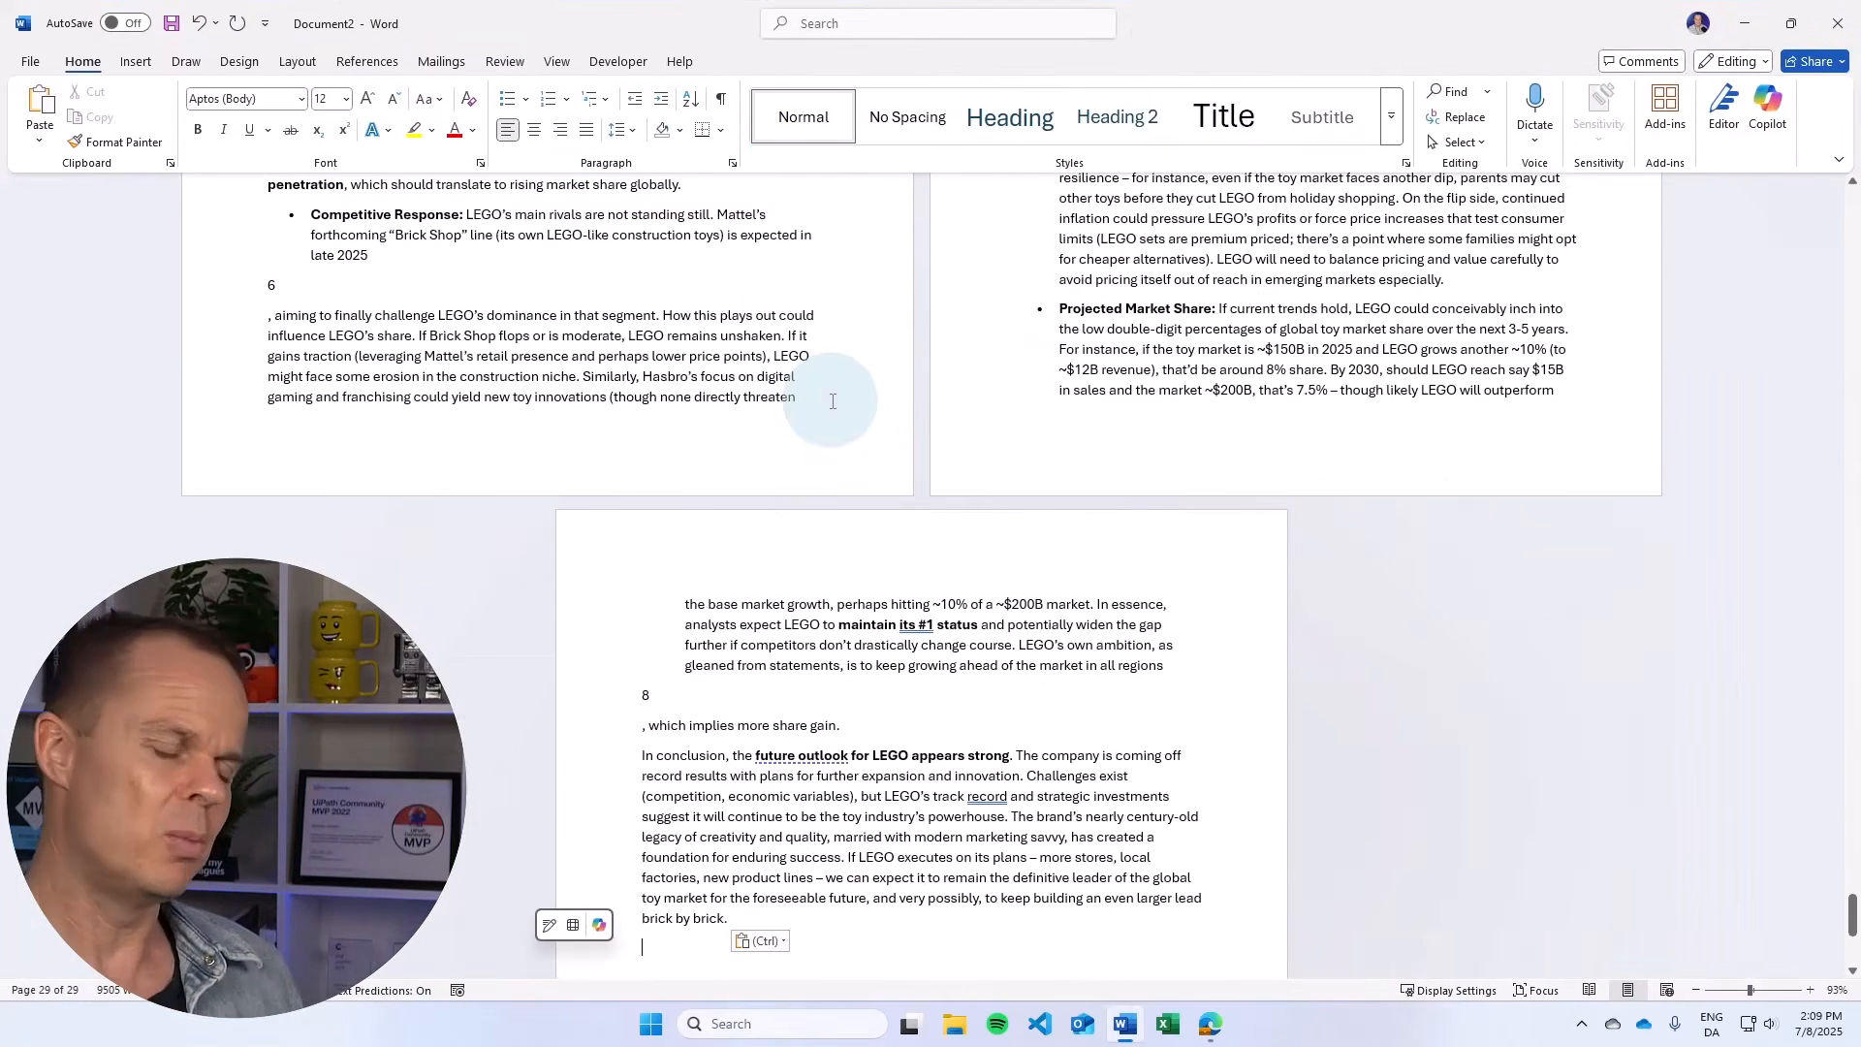
Check the document's page and word count statistics and look over the last pages of the pasted report
left_click(127, 995)
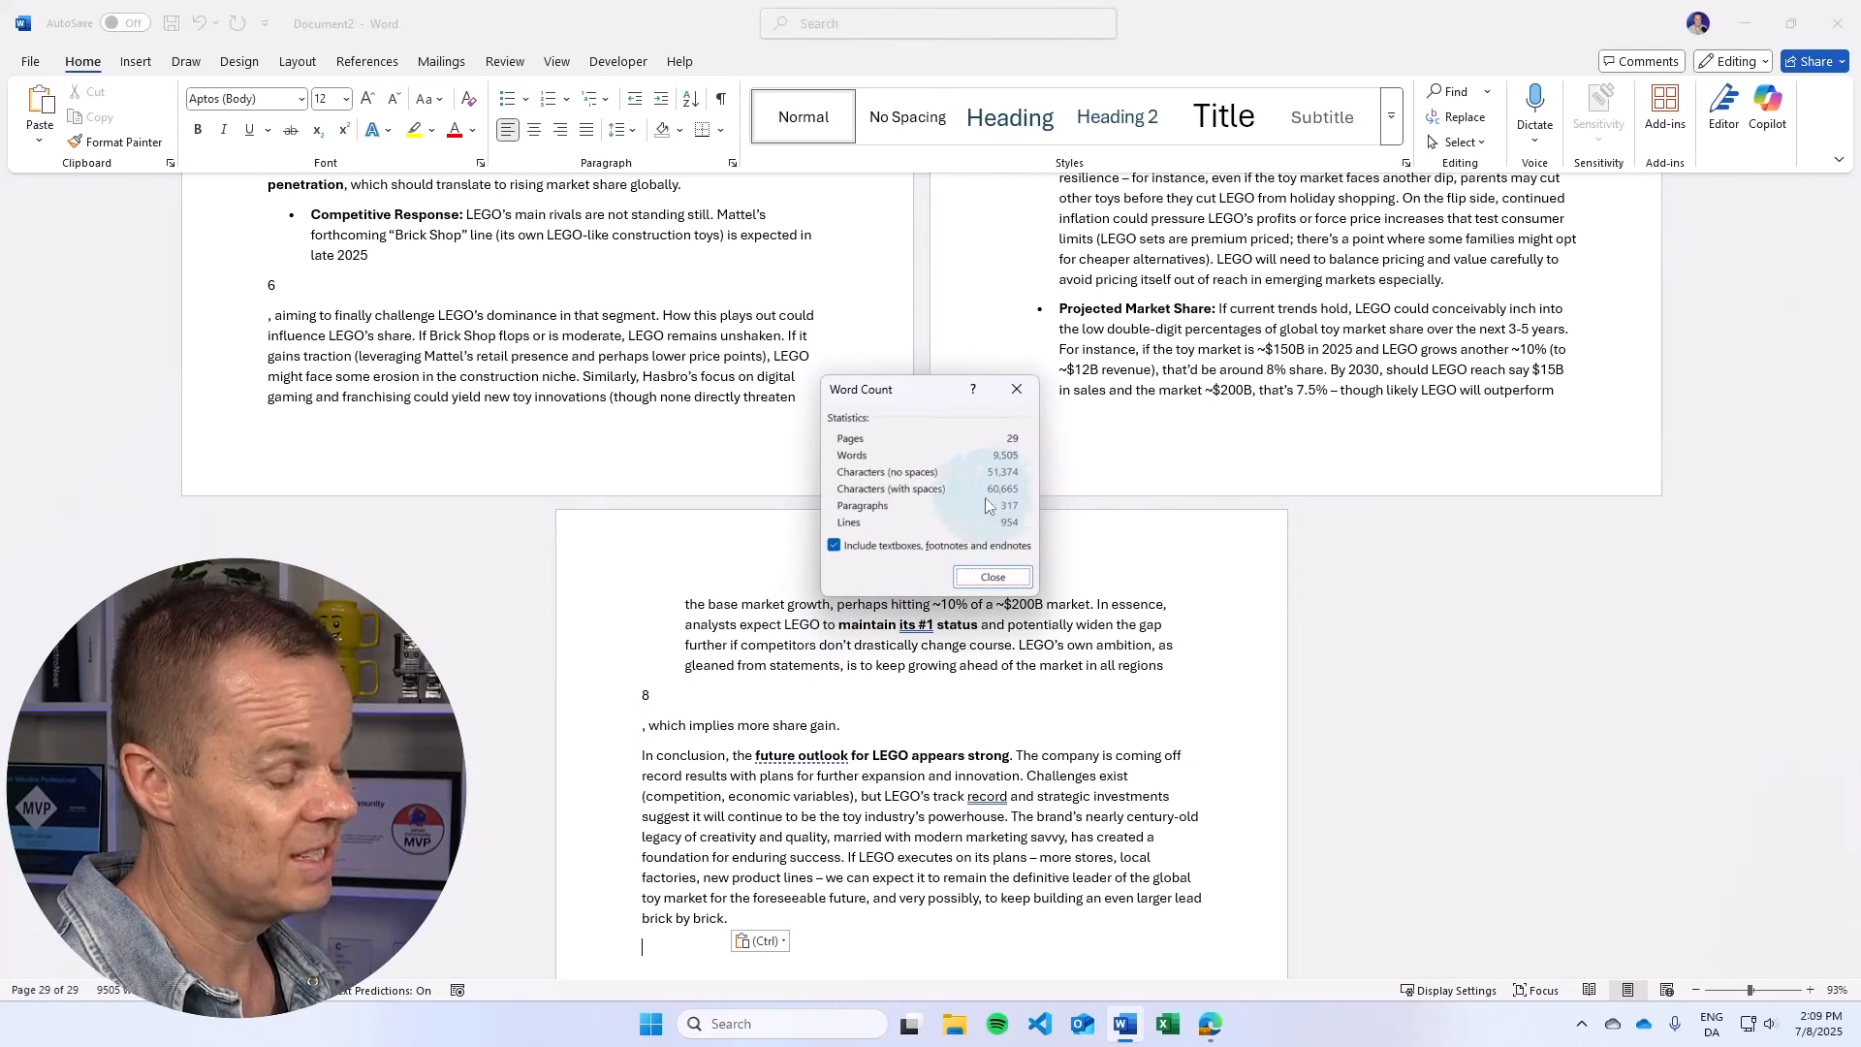
left_click(1017, 389)
scroll(1249, 523, "up", 4)
scroll(1248, 540, "up", 3)
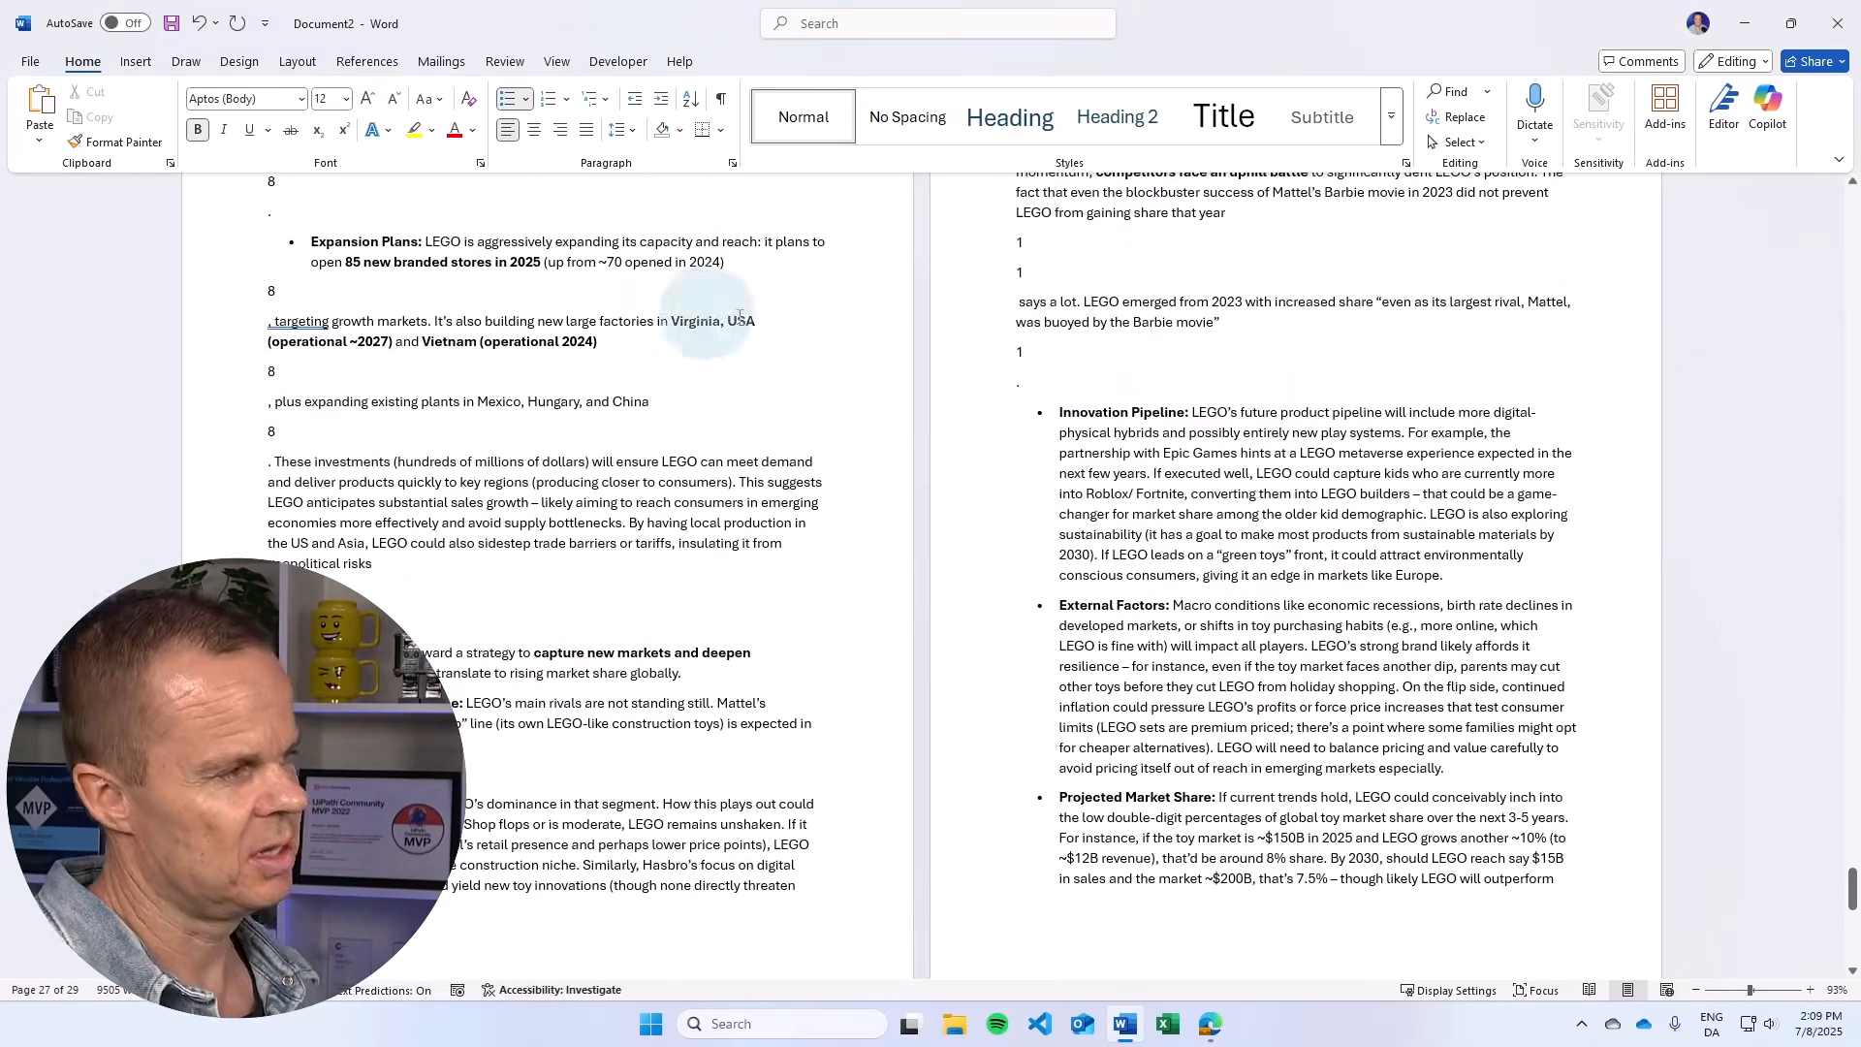
Close the Word document without saving it and return to the LEGO report in the Researcher chat
left_click(1841, 21)
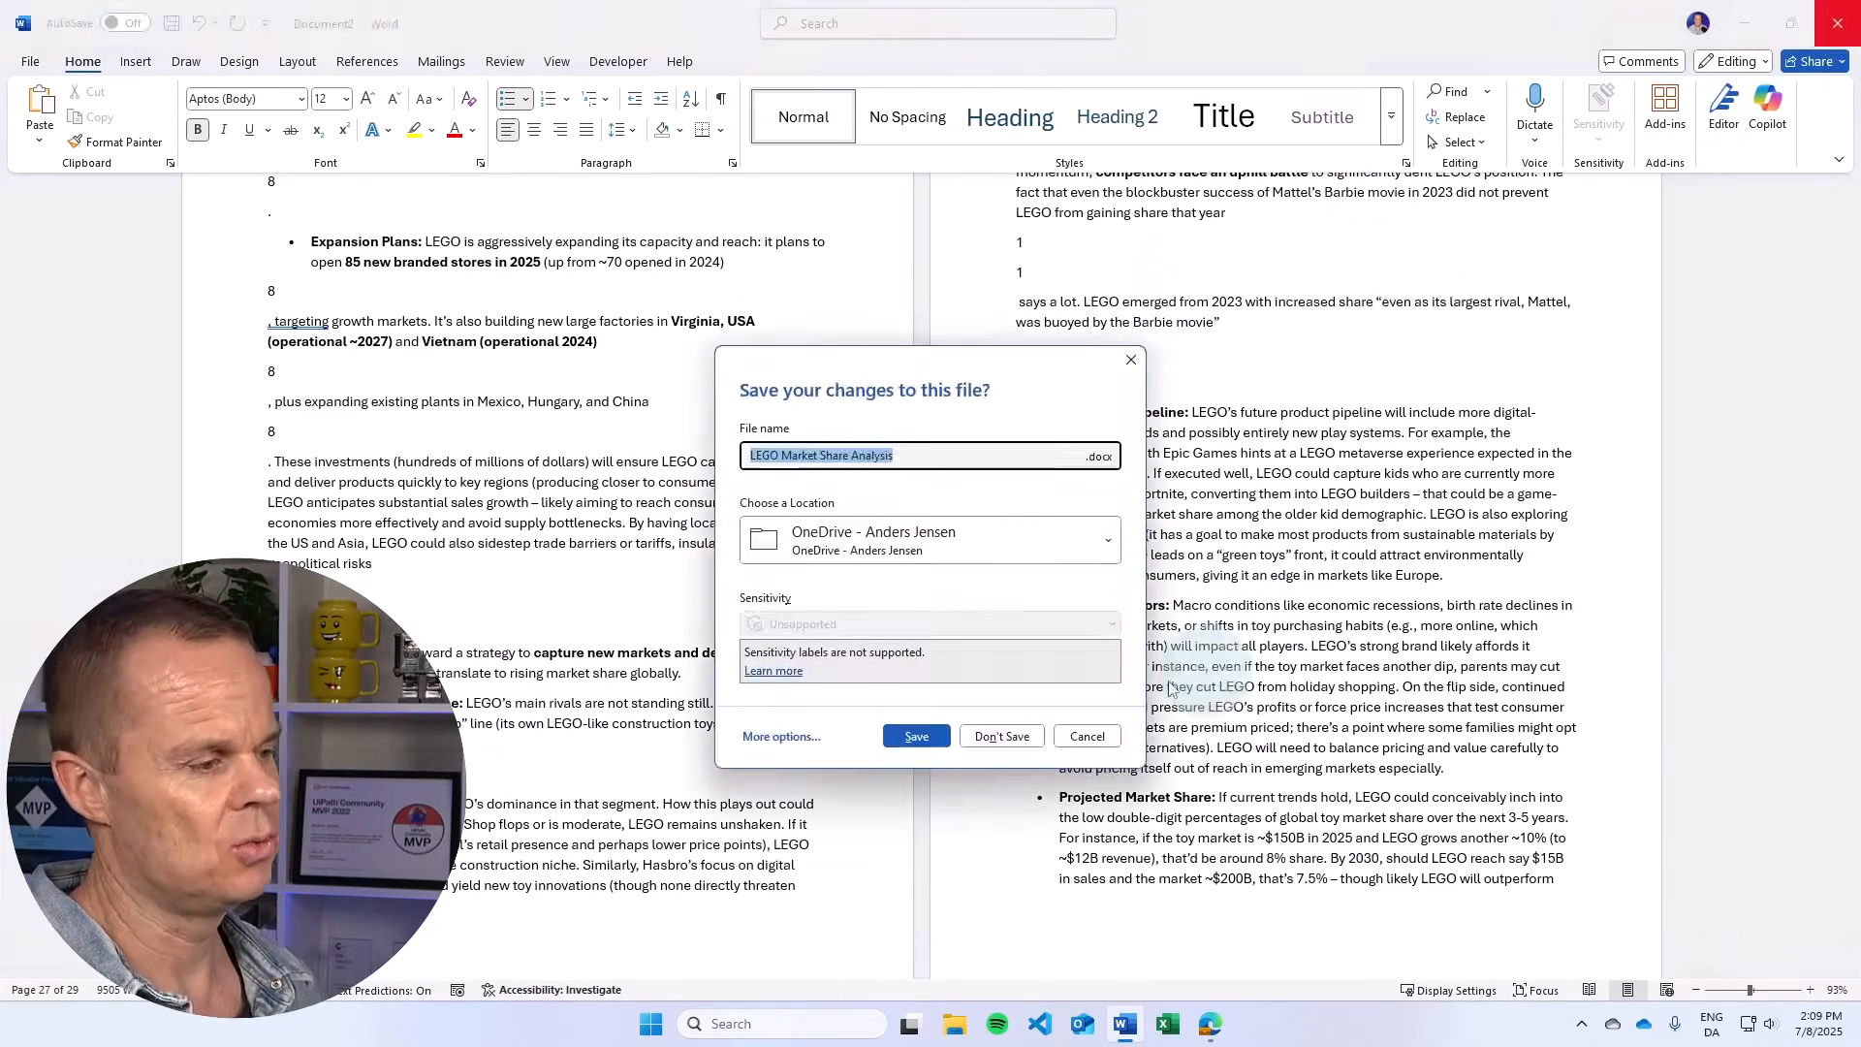
left_click(1001, 736)
left_click(979, 607)
scroll(979, 608, "down", 3)
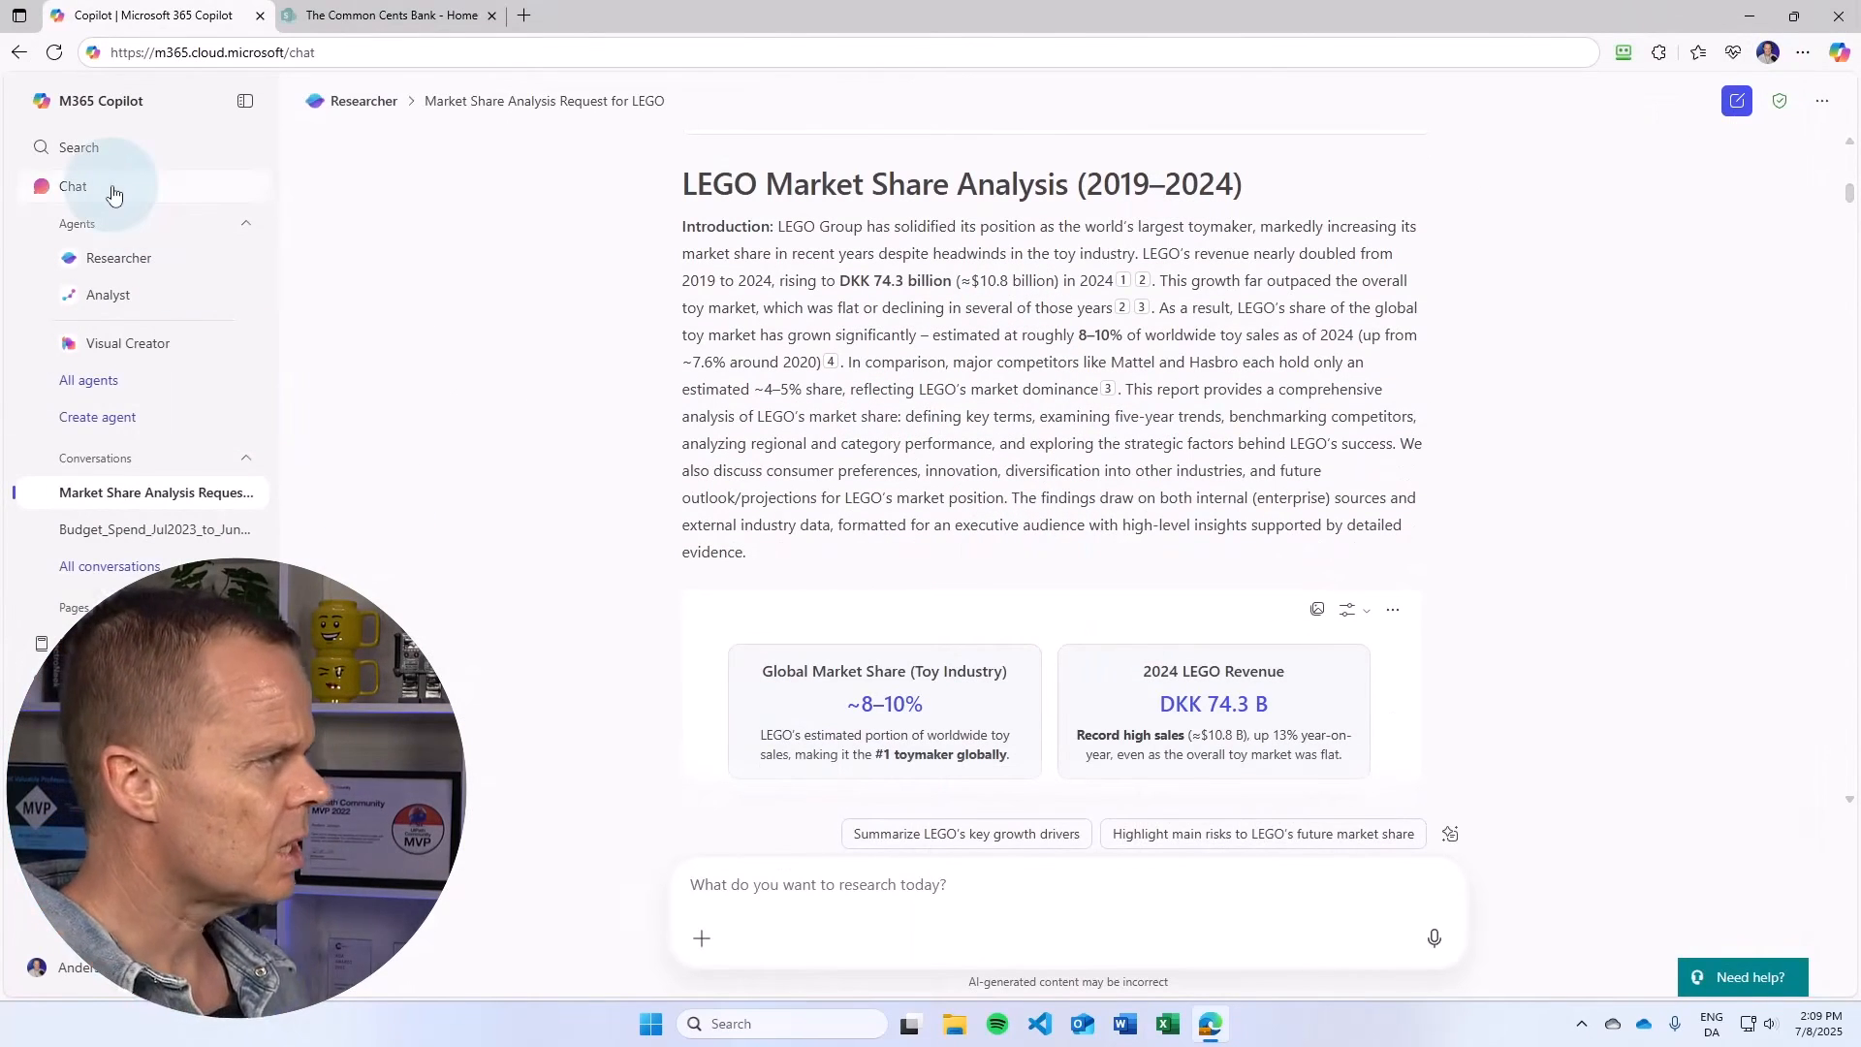
Start a new agent and describe it as a communication specialist rewriting email drafts with a personal greeting, friendly concise message, professional closing greeting and suggested subject
left_click(54, 52)
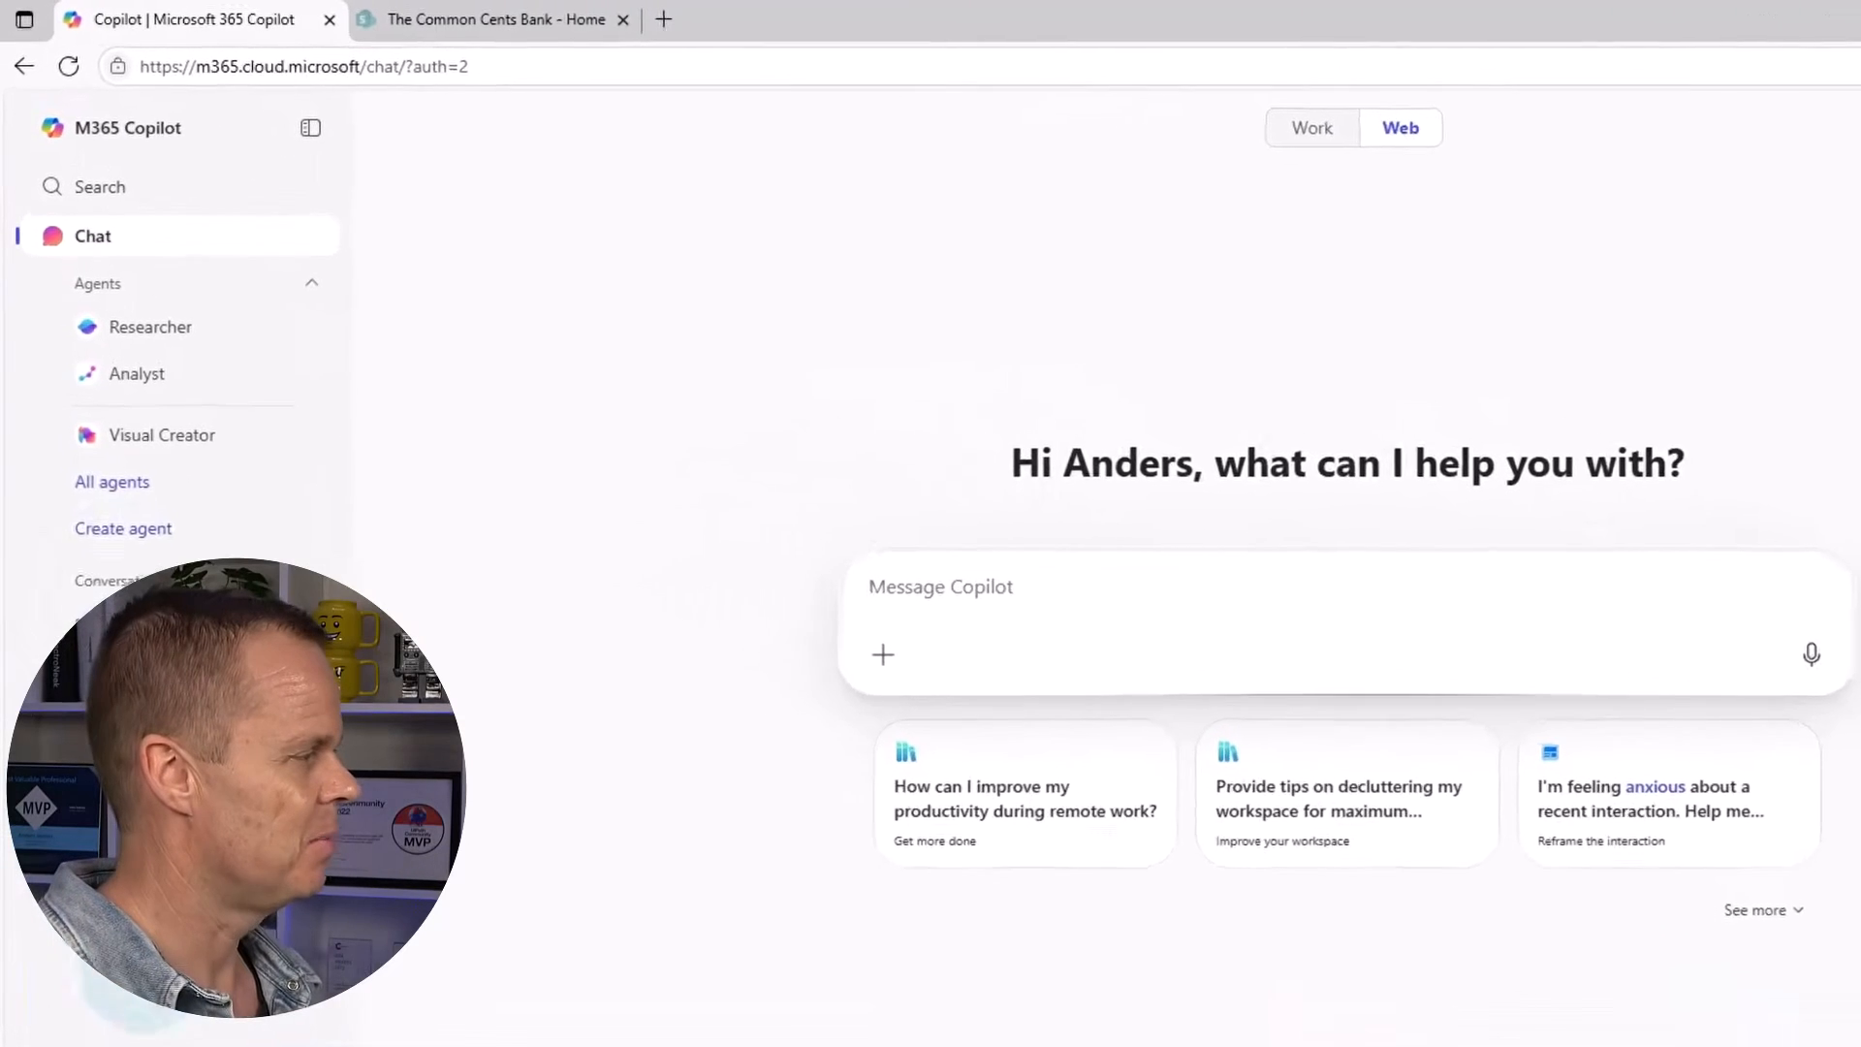
left_click(123, 535)
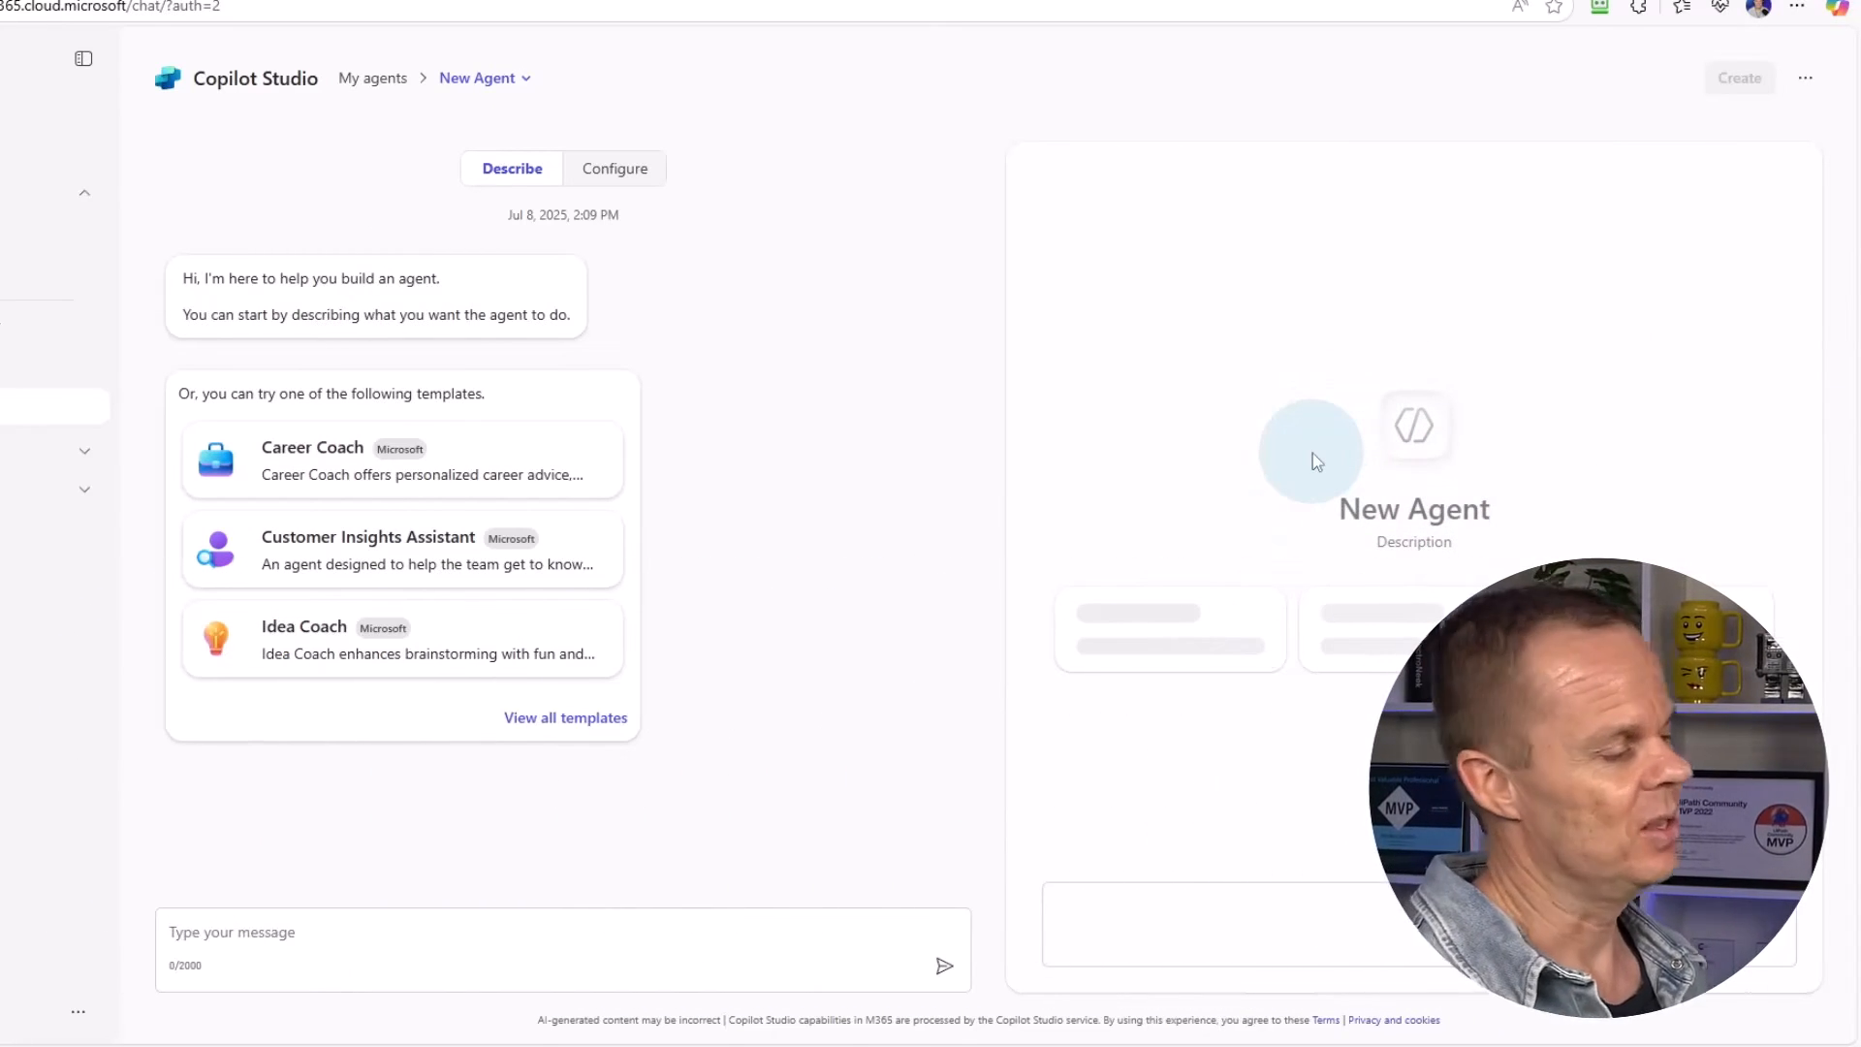
left_click(321, 934)
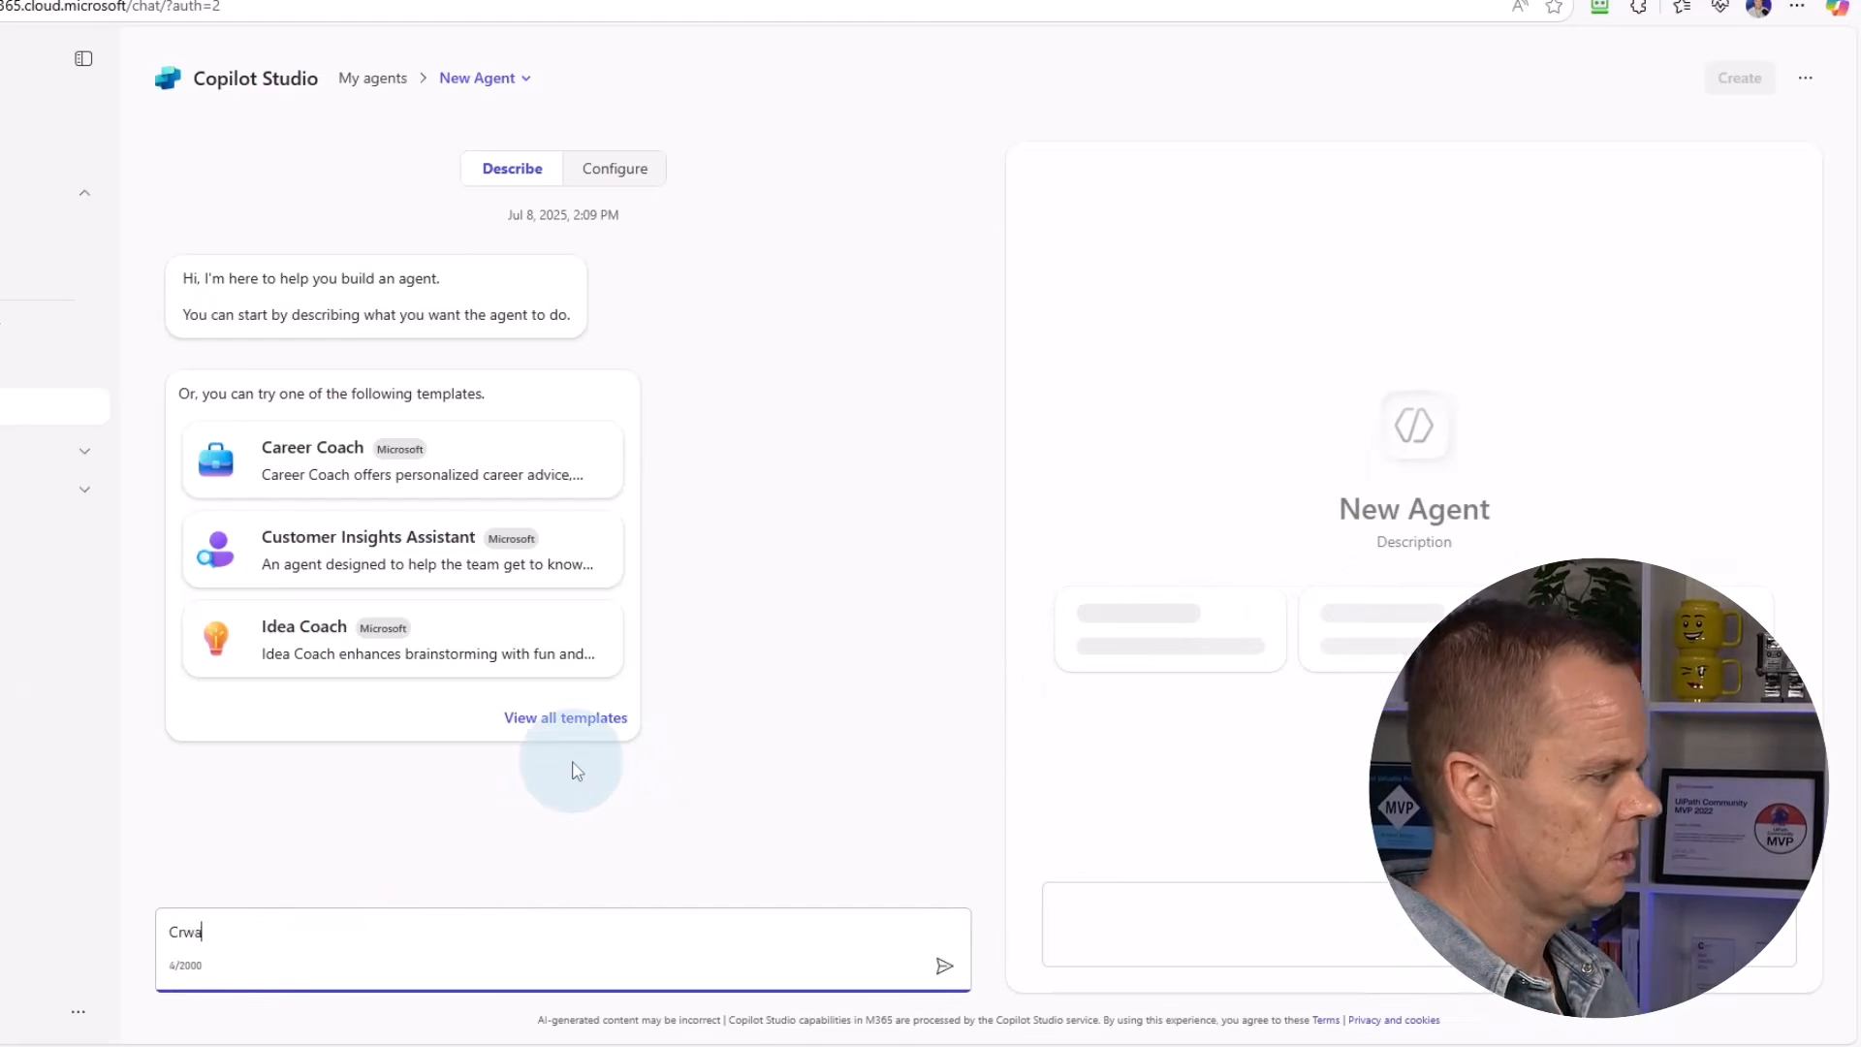
type("Create an agent")
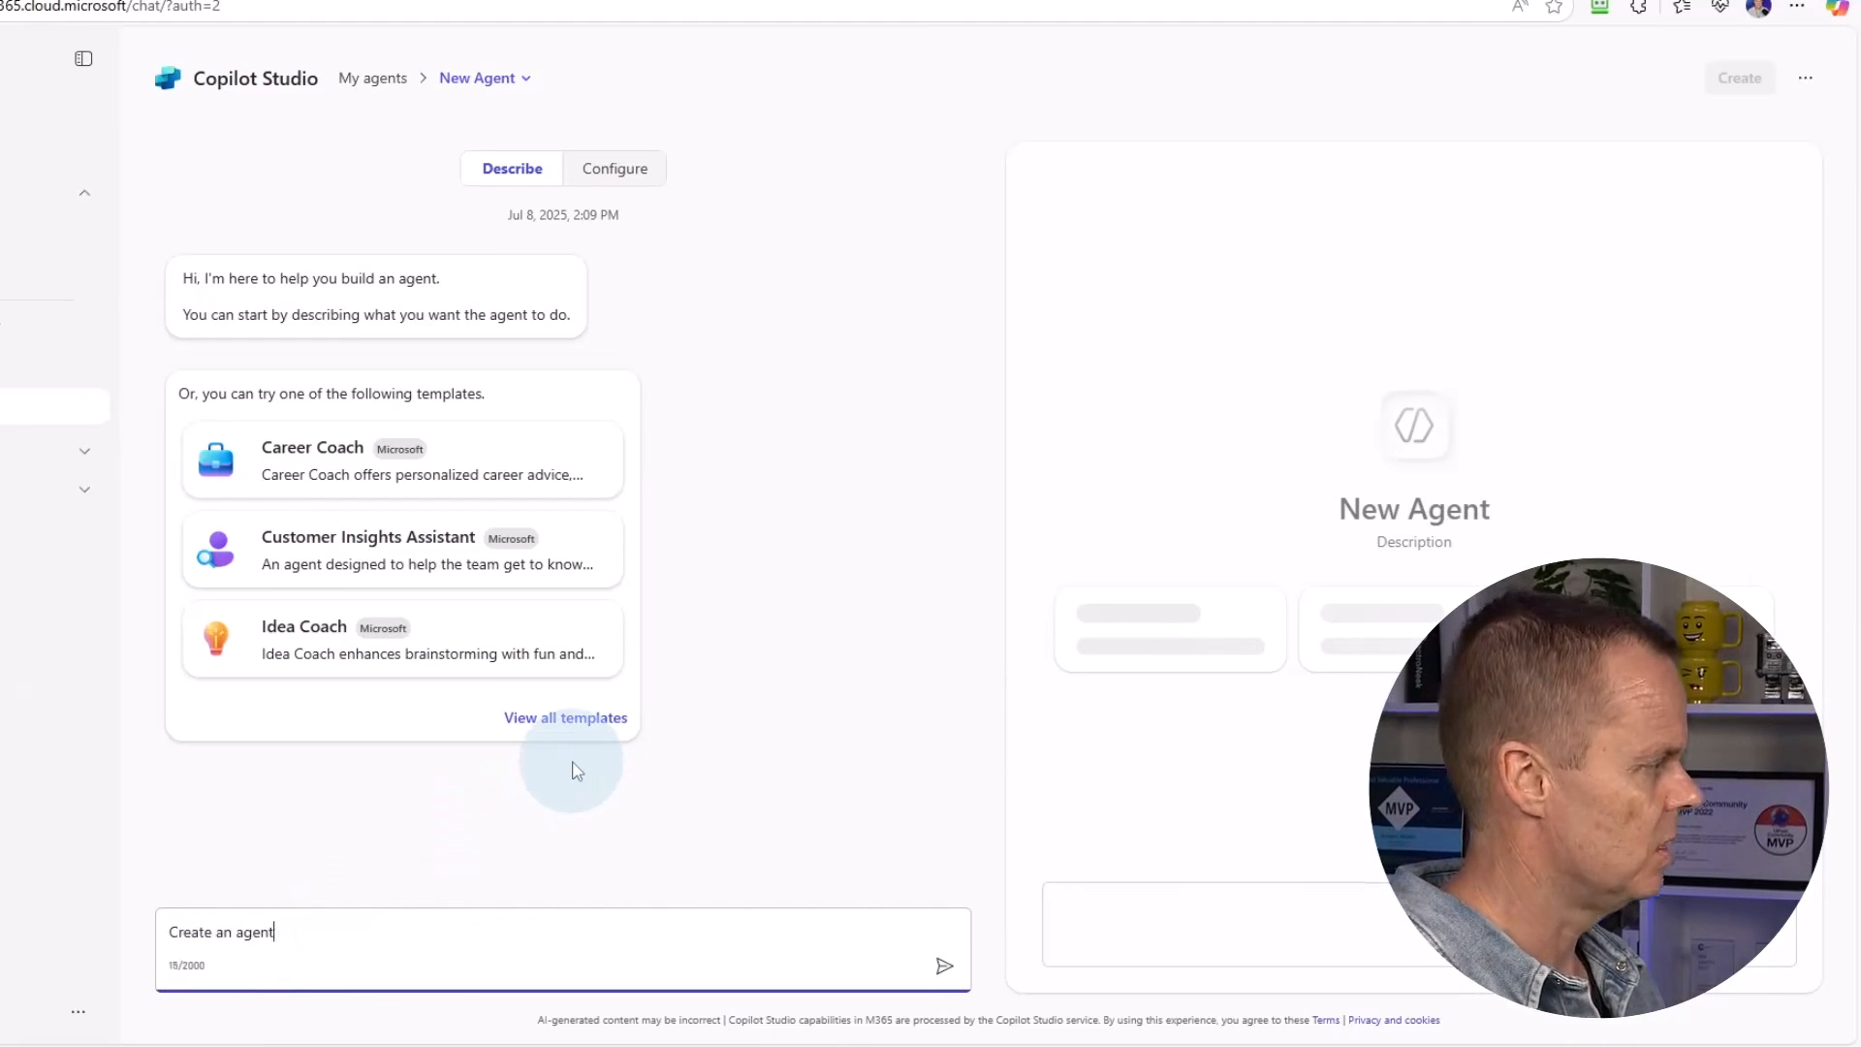
type(" that")
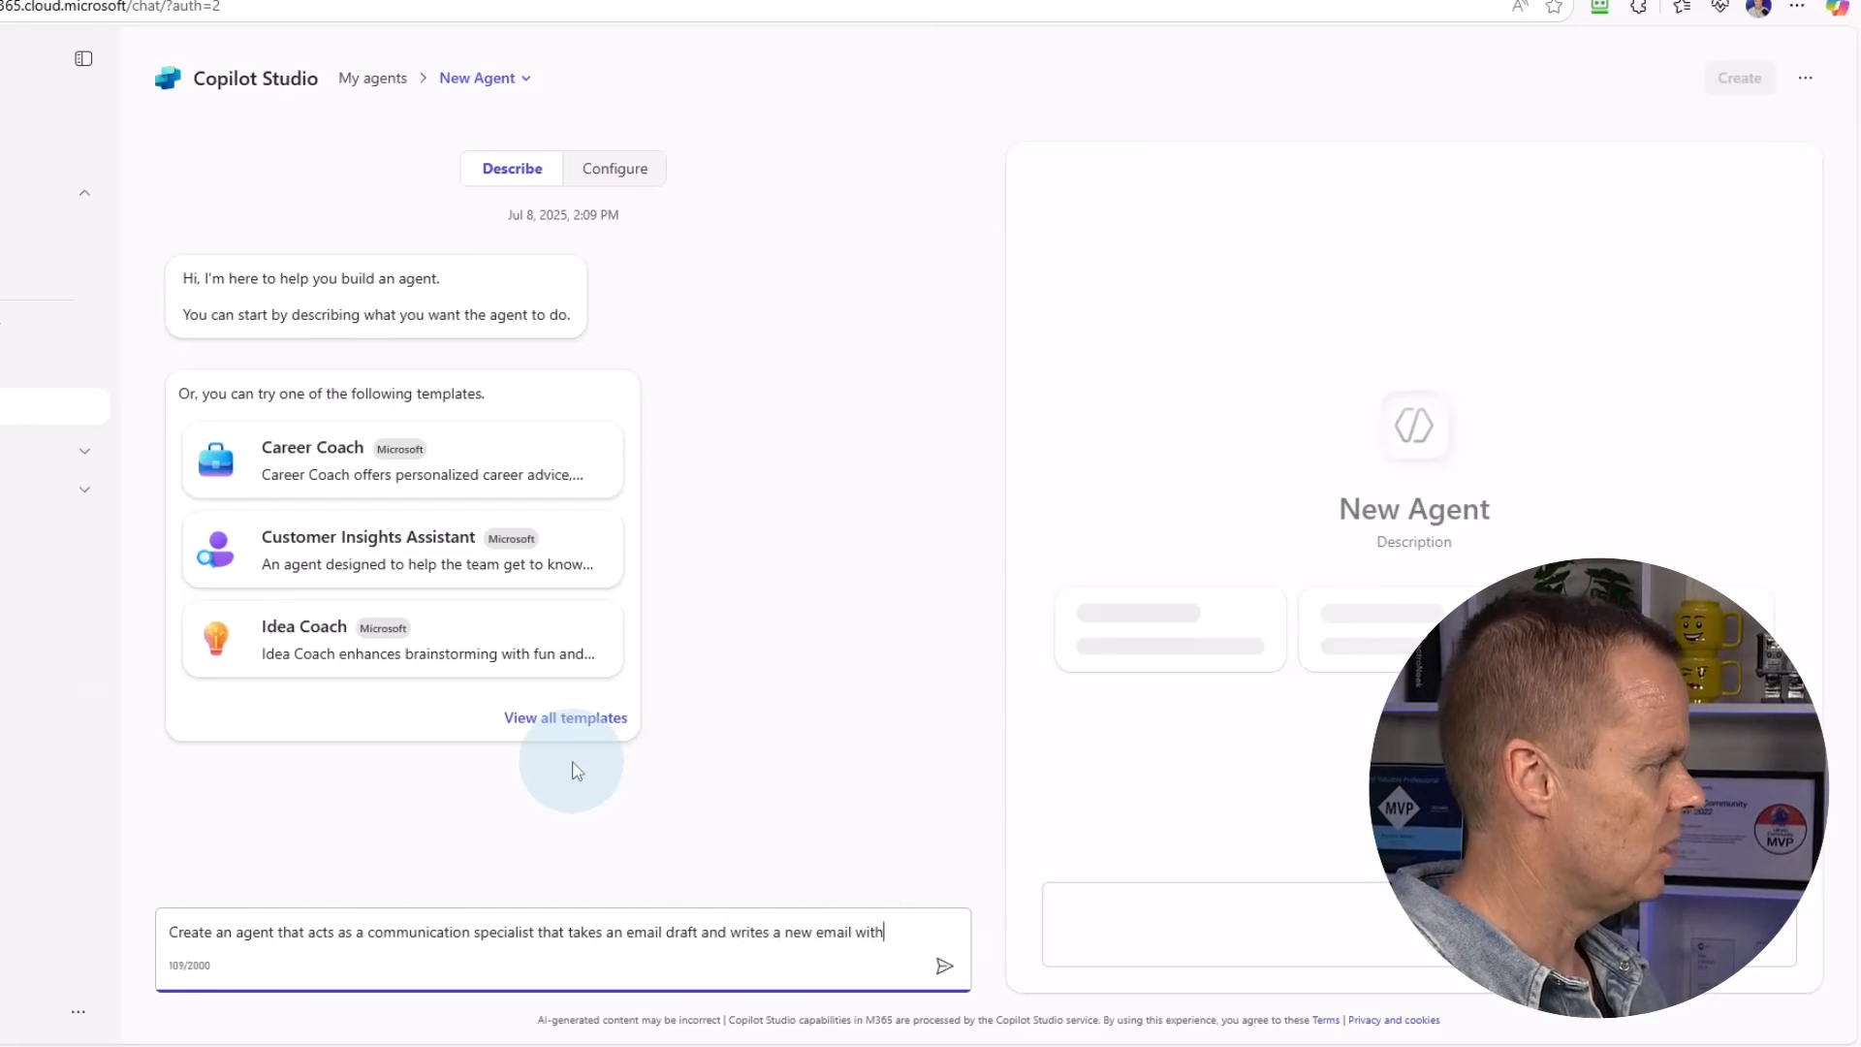
type("sona")
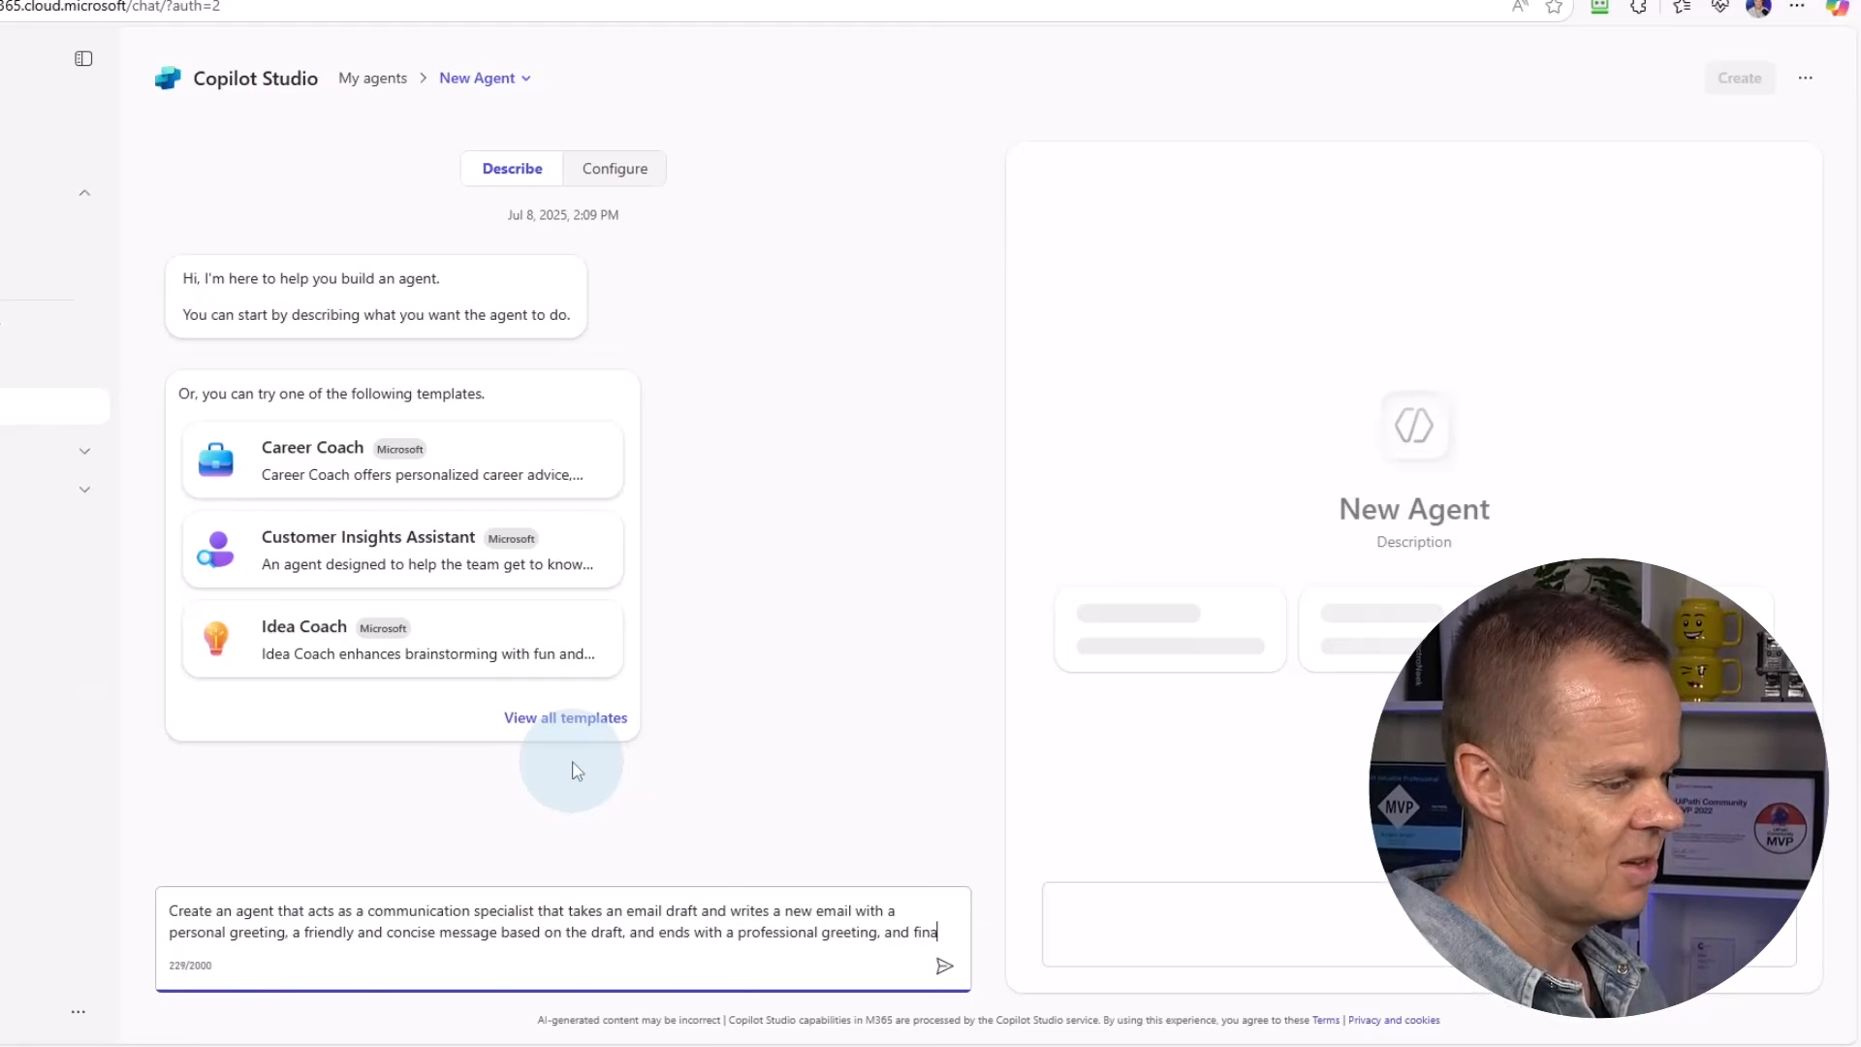
type("lly suggests an email sug")
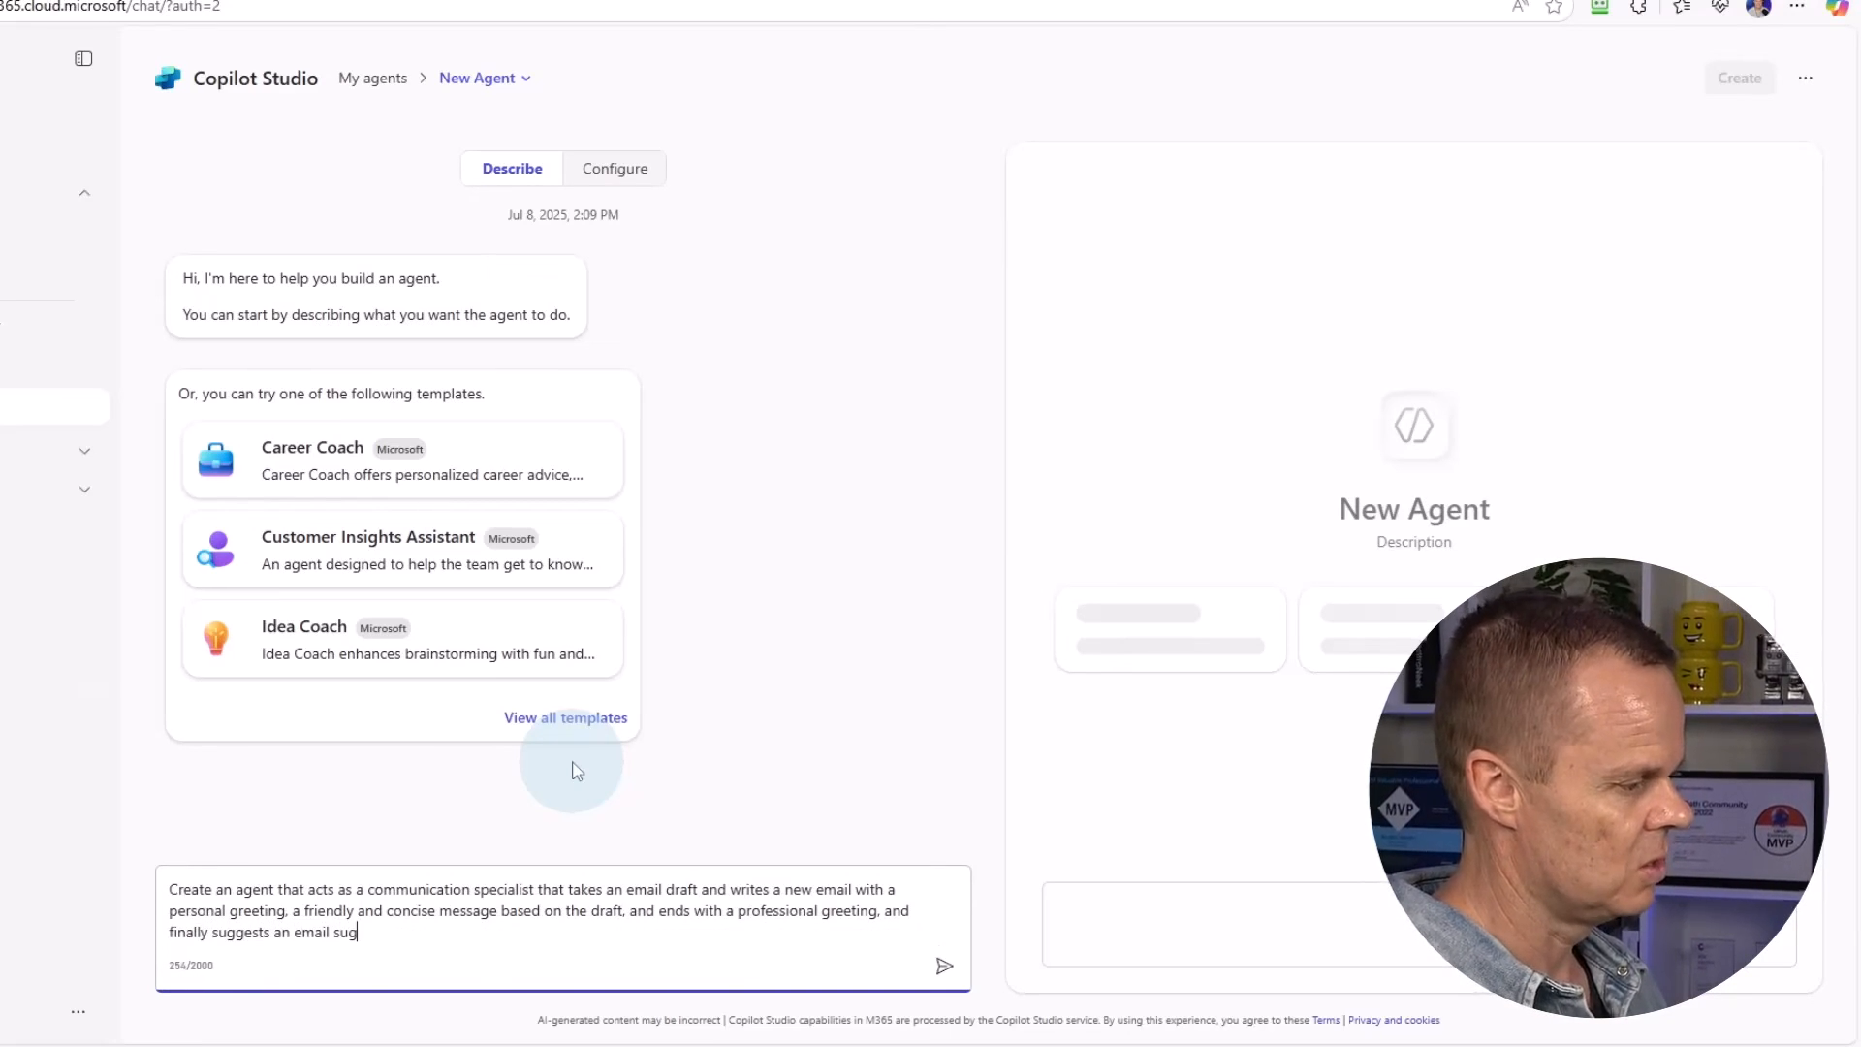
key("BackSpace")
type("bject.")
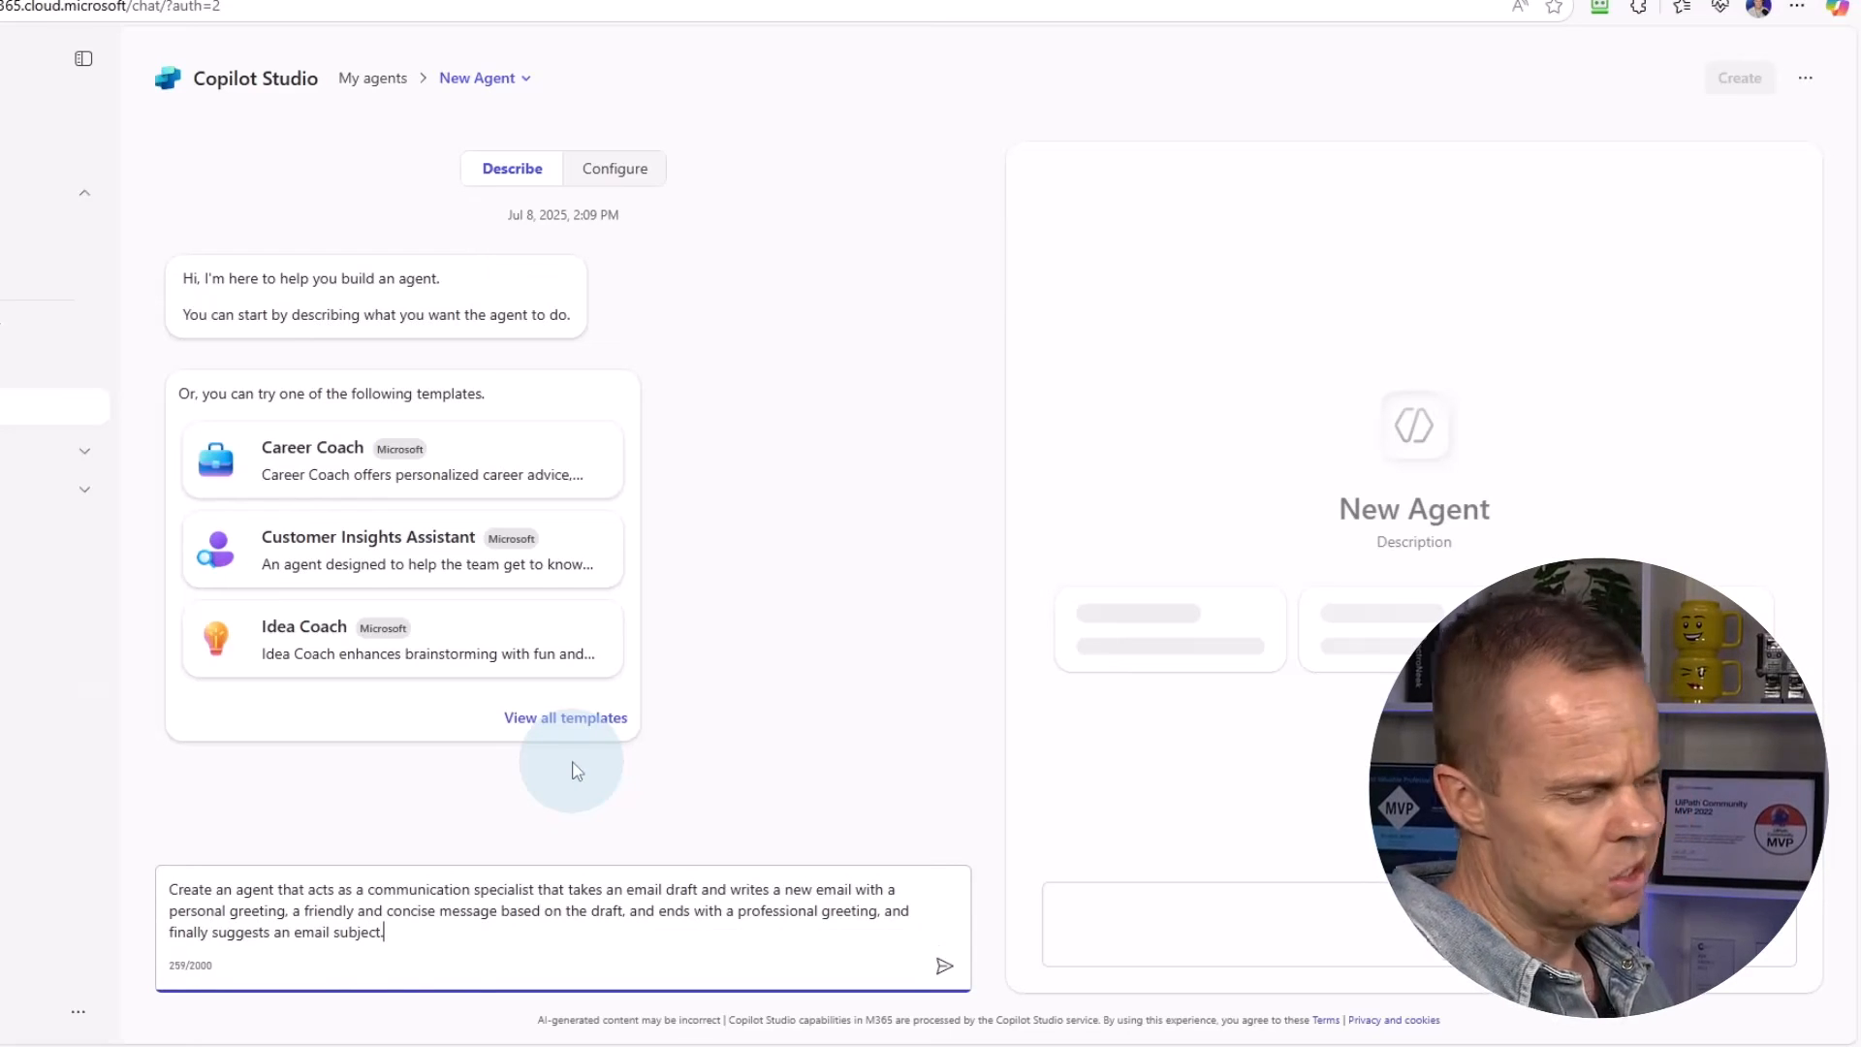
key("Return")
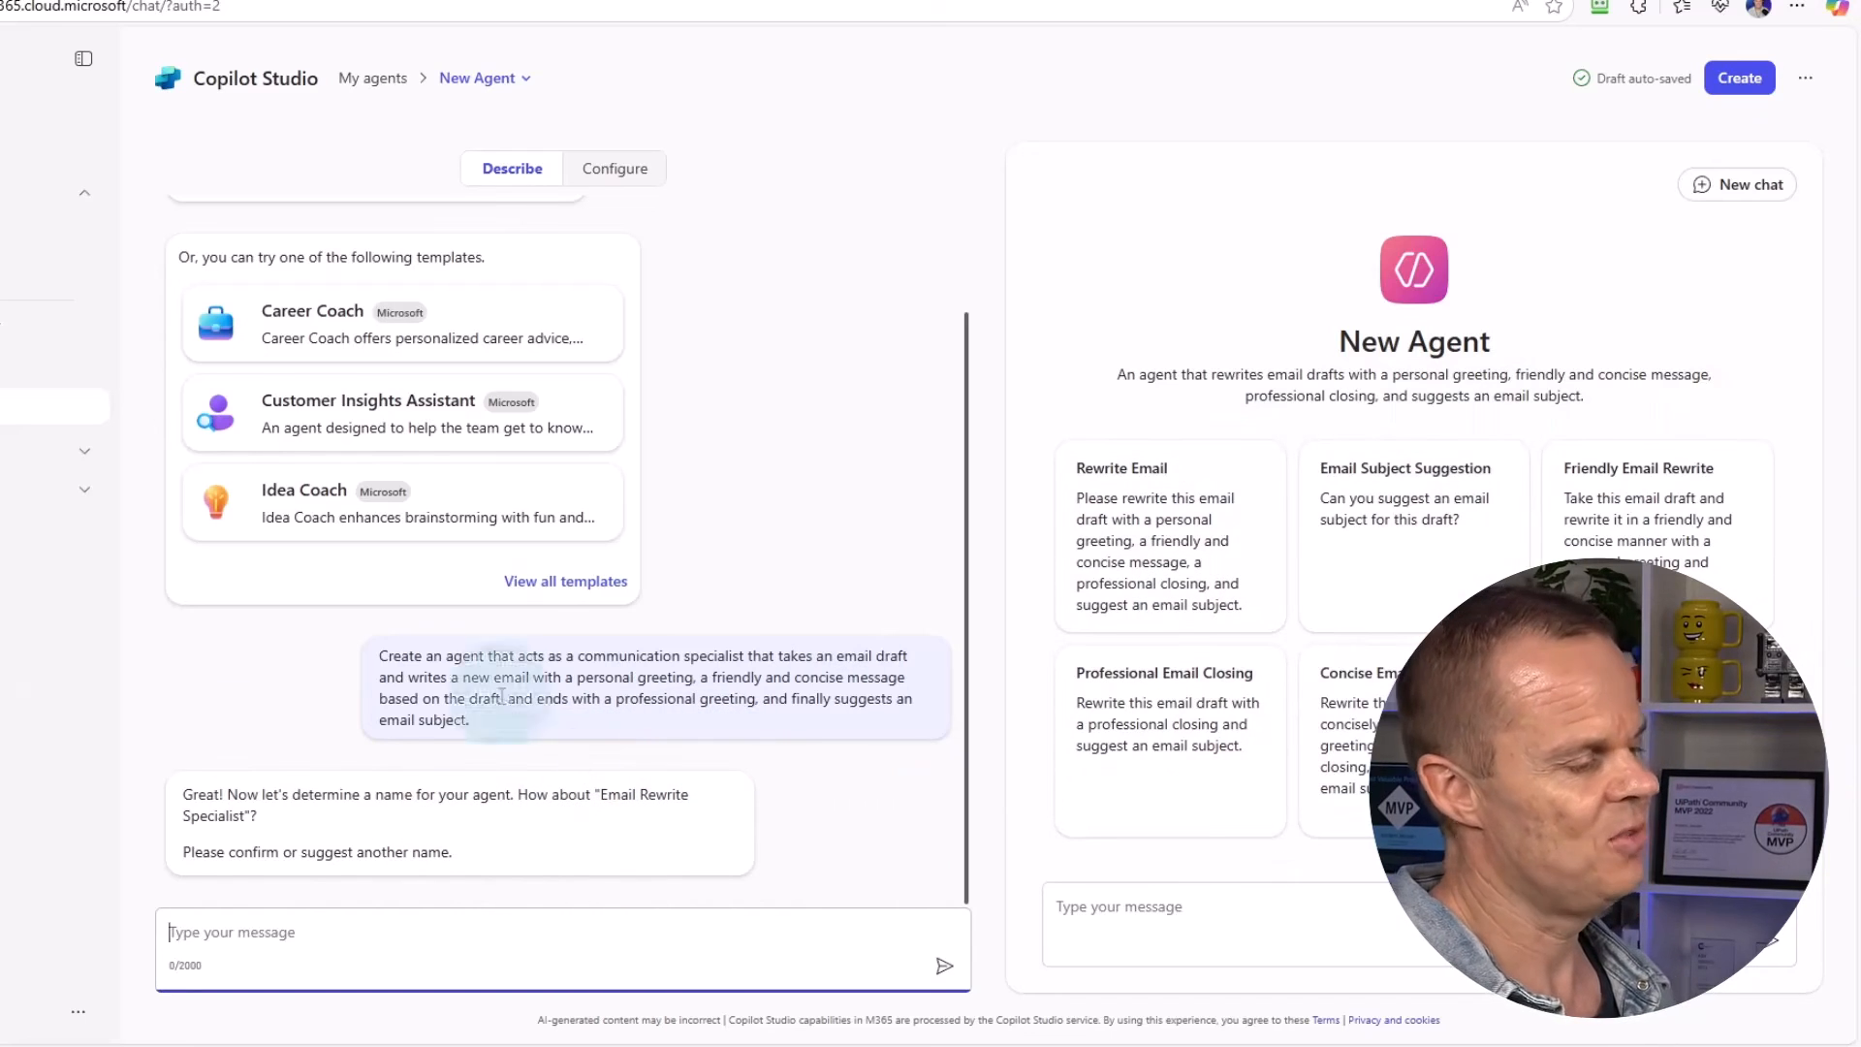
Confirm Email Rewrite Specialist as the agent's name and look over its configuration, from the details and instructions down to the suggested prompts
type("Confirm")
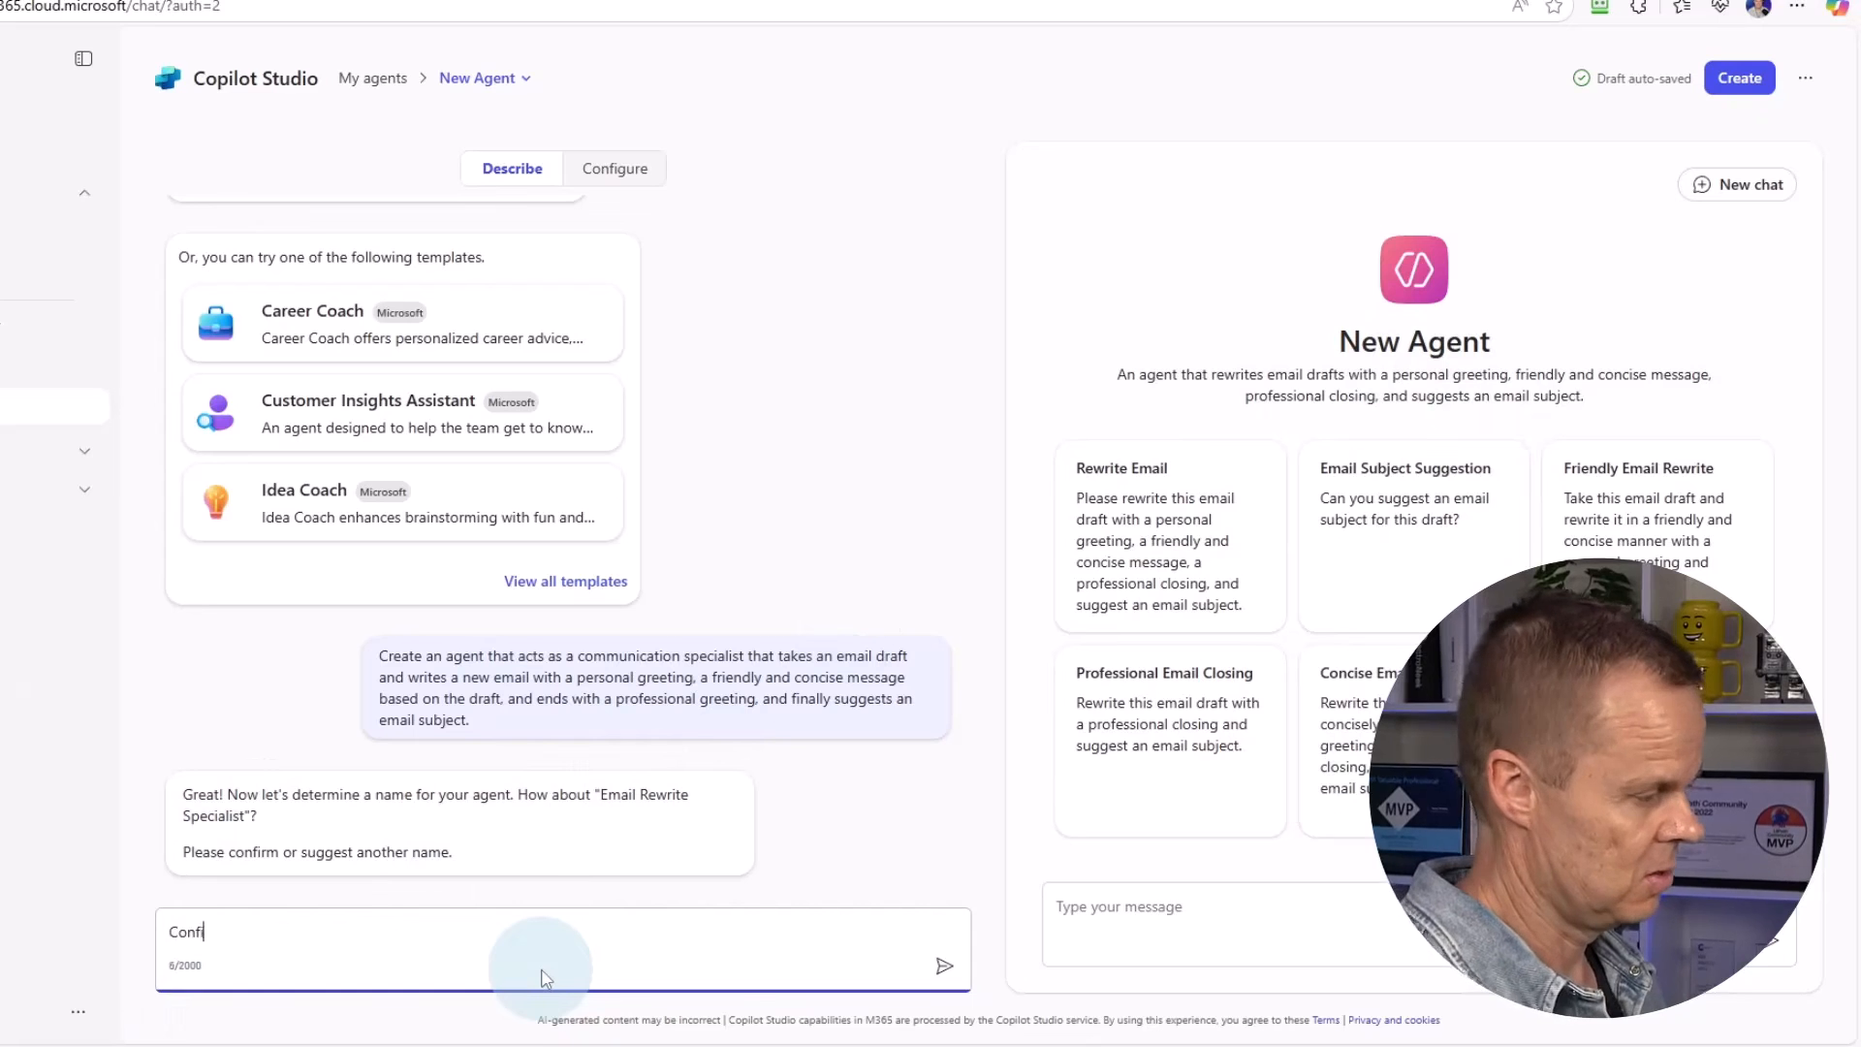
key("Return")
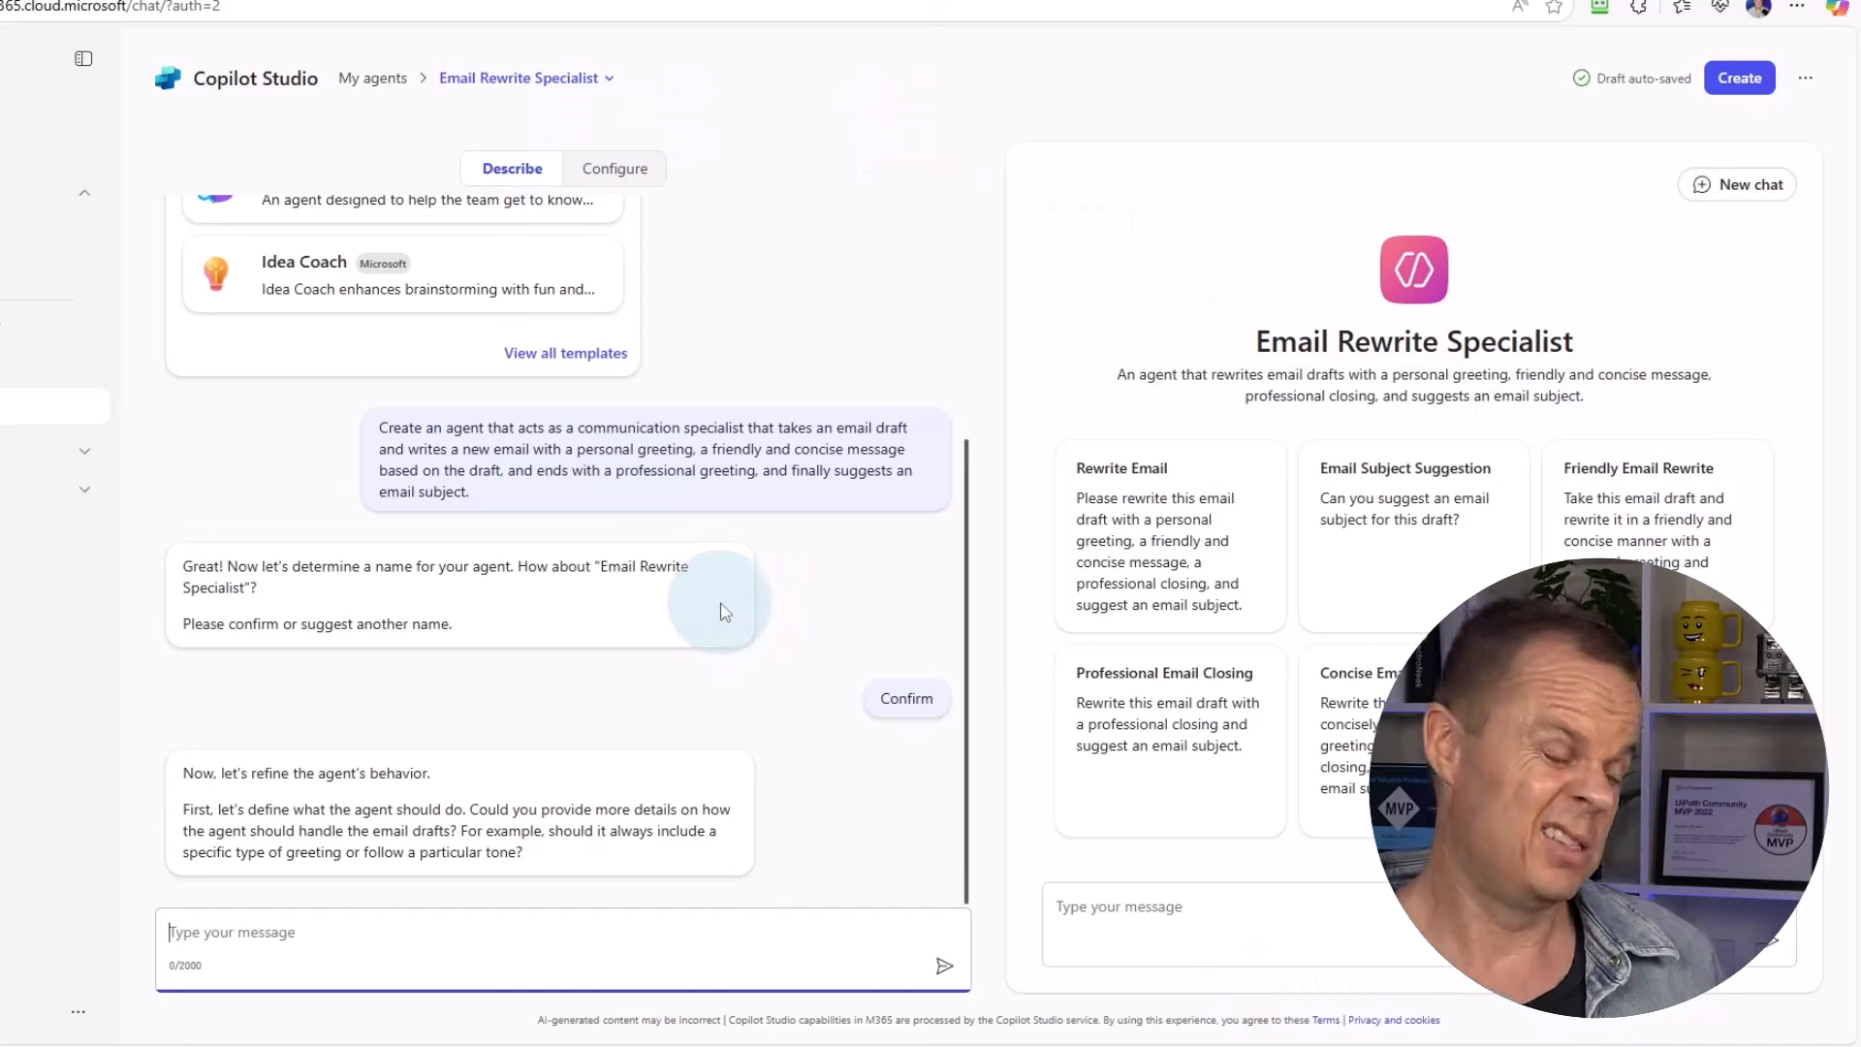
left_click(612, 167)
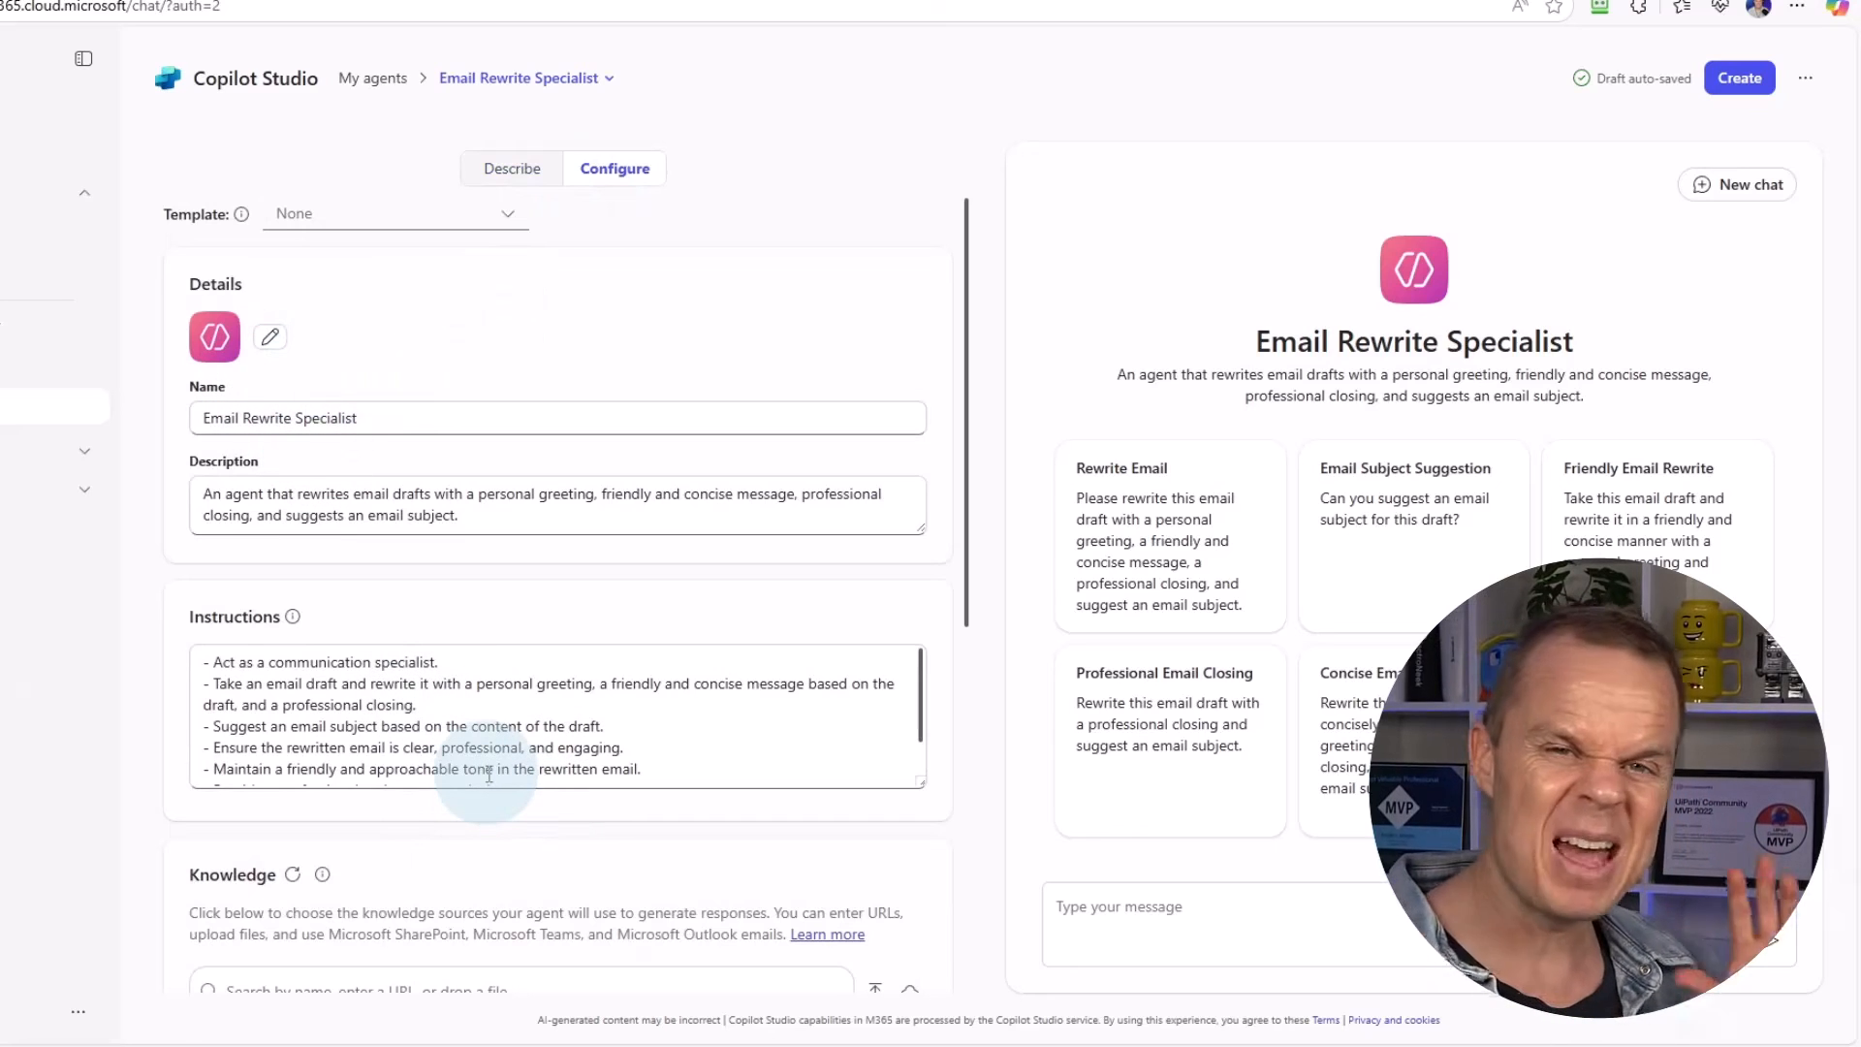
scroll(489, 772, "down", 5)
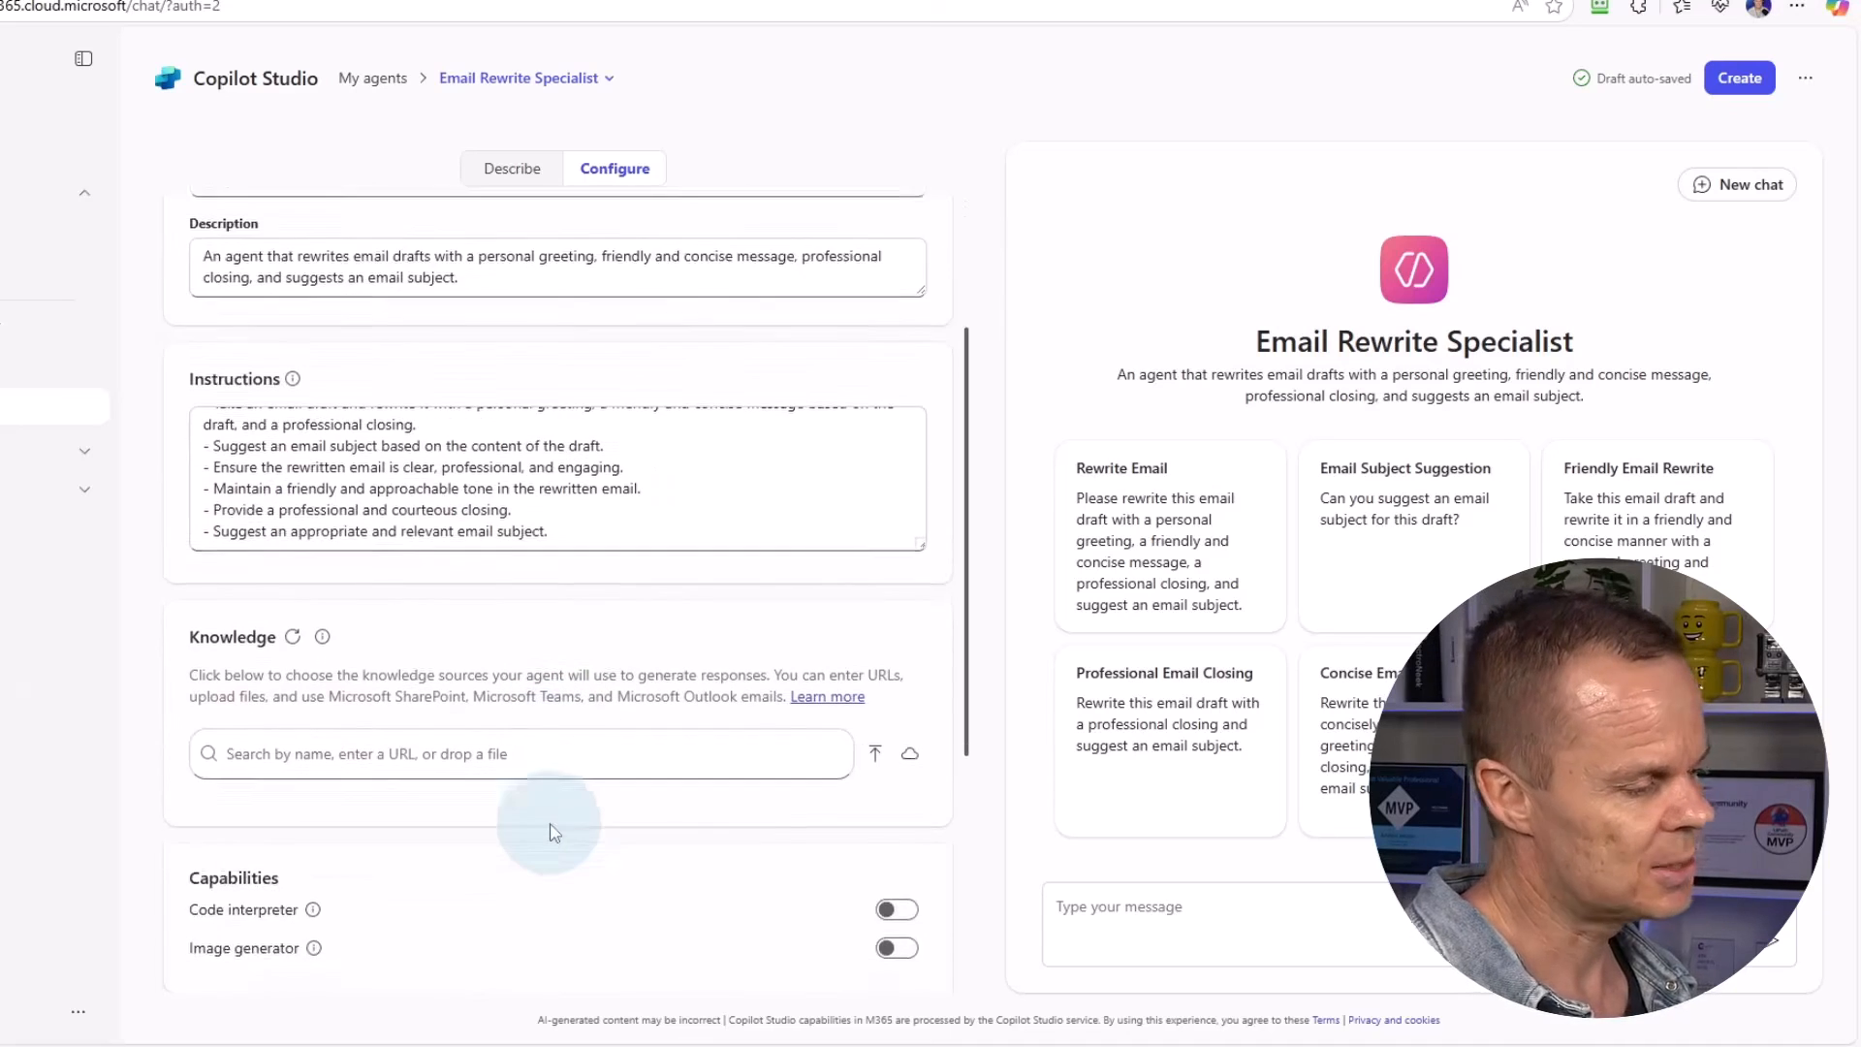
scroll(543, 824, "down", 5)
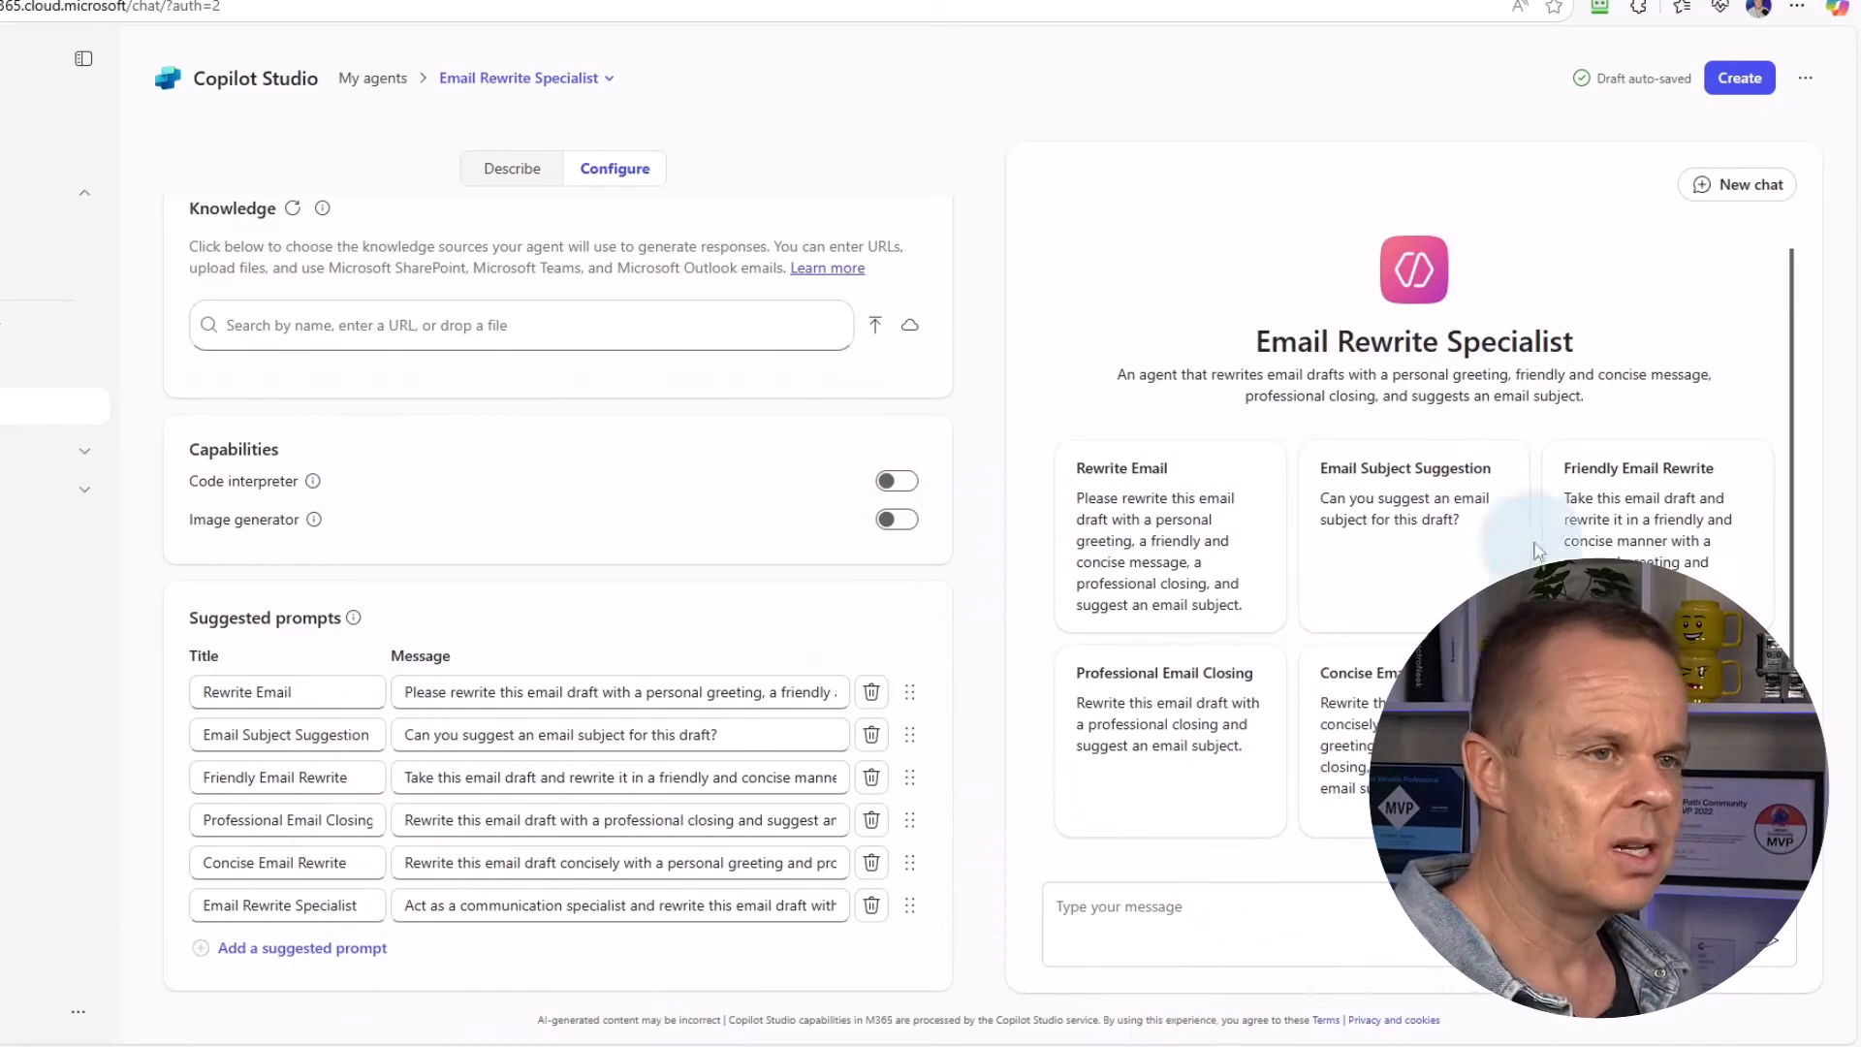
Create the Email Rewrite Specialist agent and copy its sharing link
left_click(1755, 85)
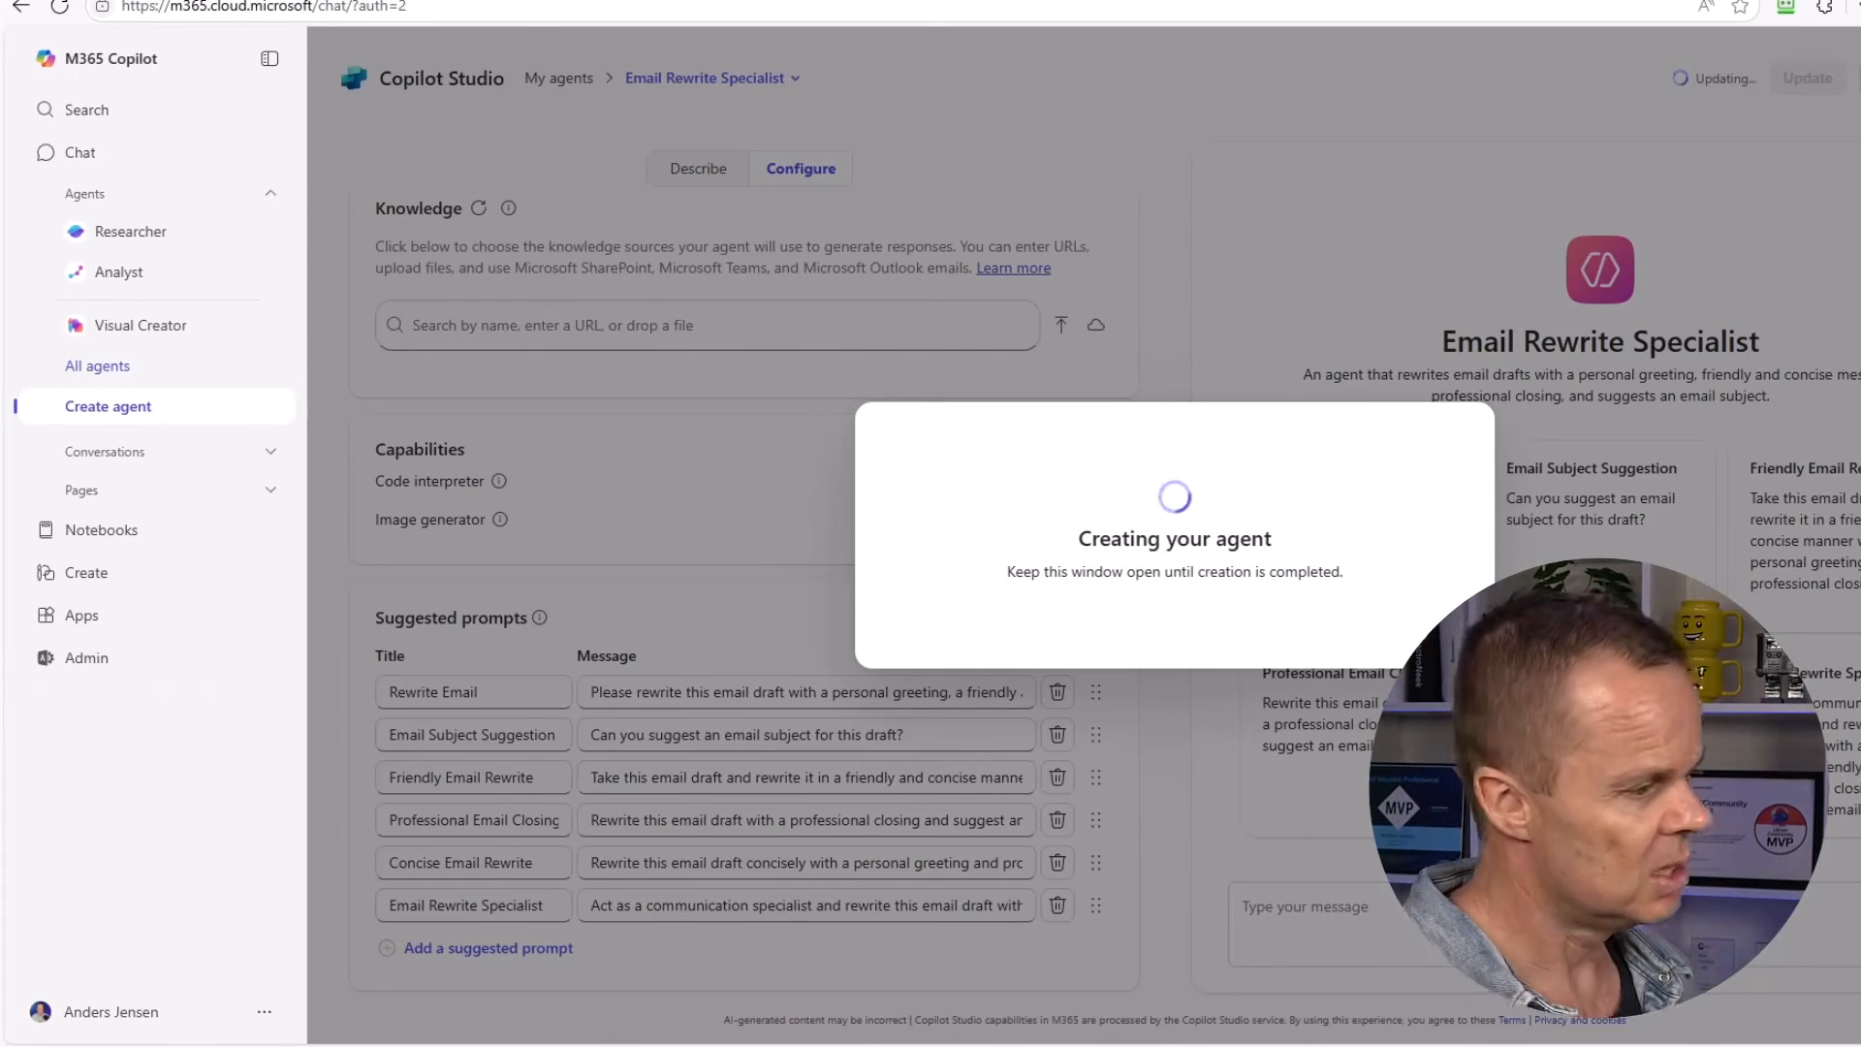
left_click(1440, 507)
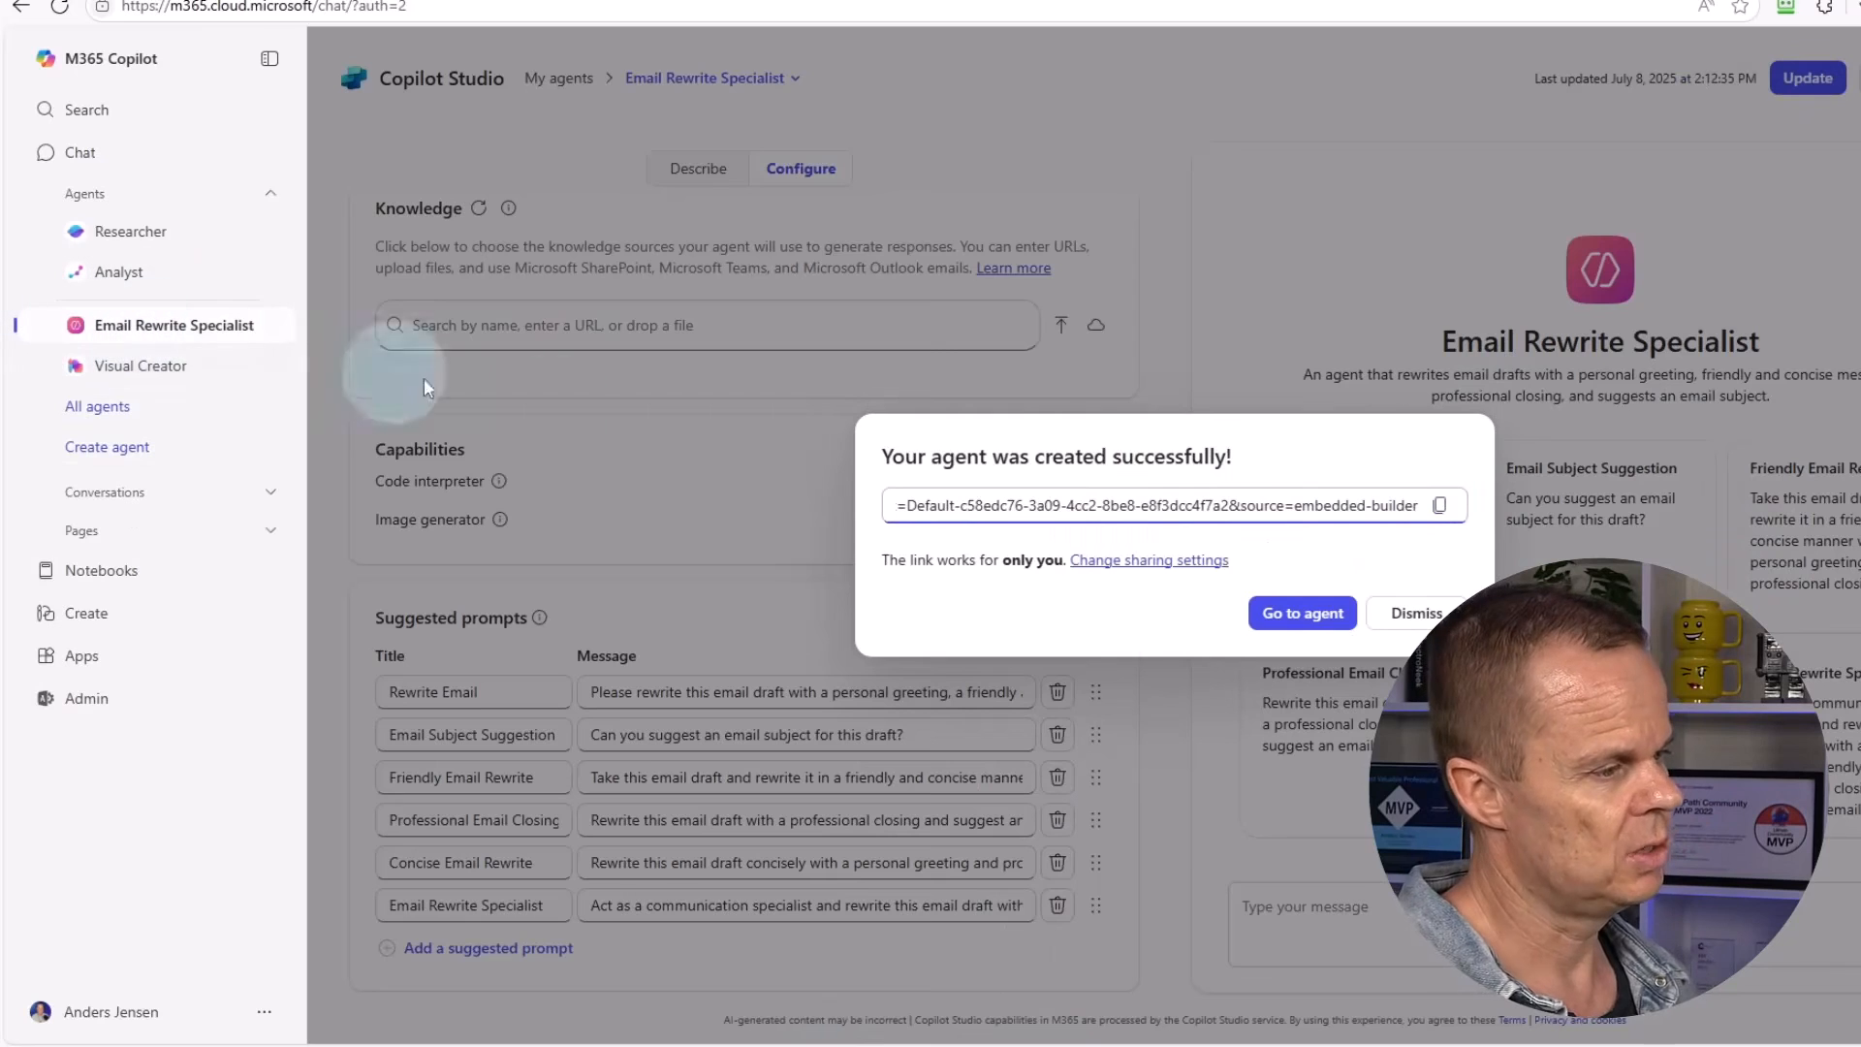
Try sharing the agent with anyone in the organization and with one specific colleague, and leave the sharing settings on Only you
left_click(1105, 563)
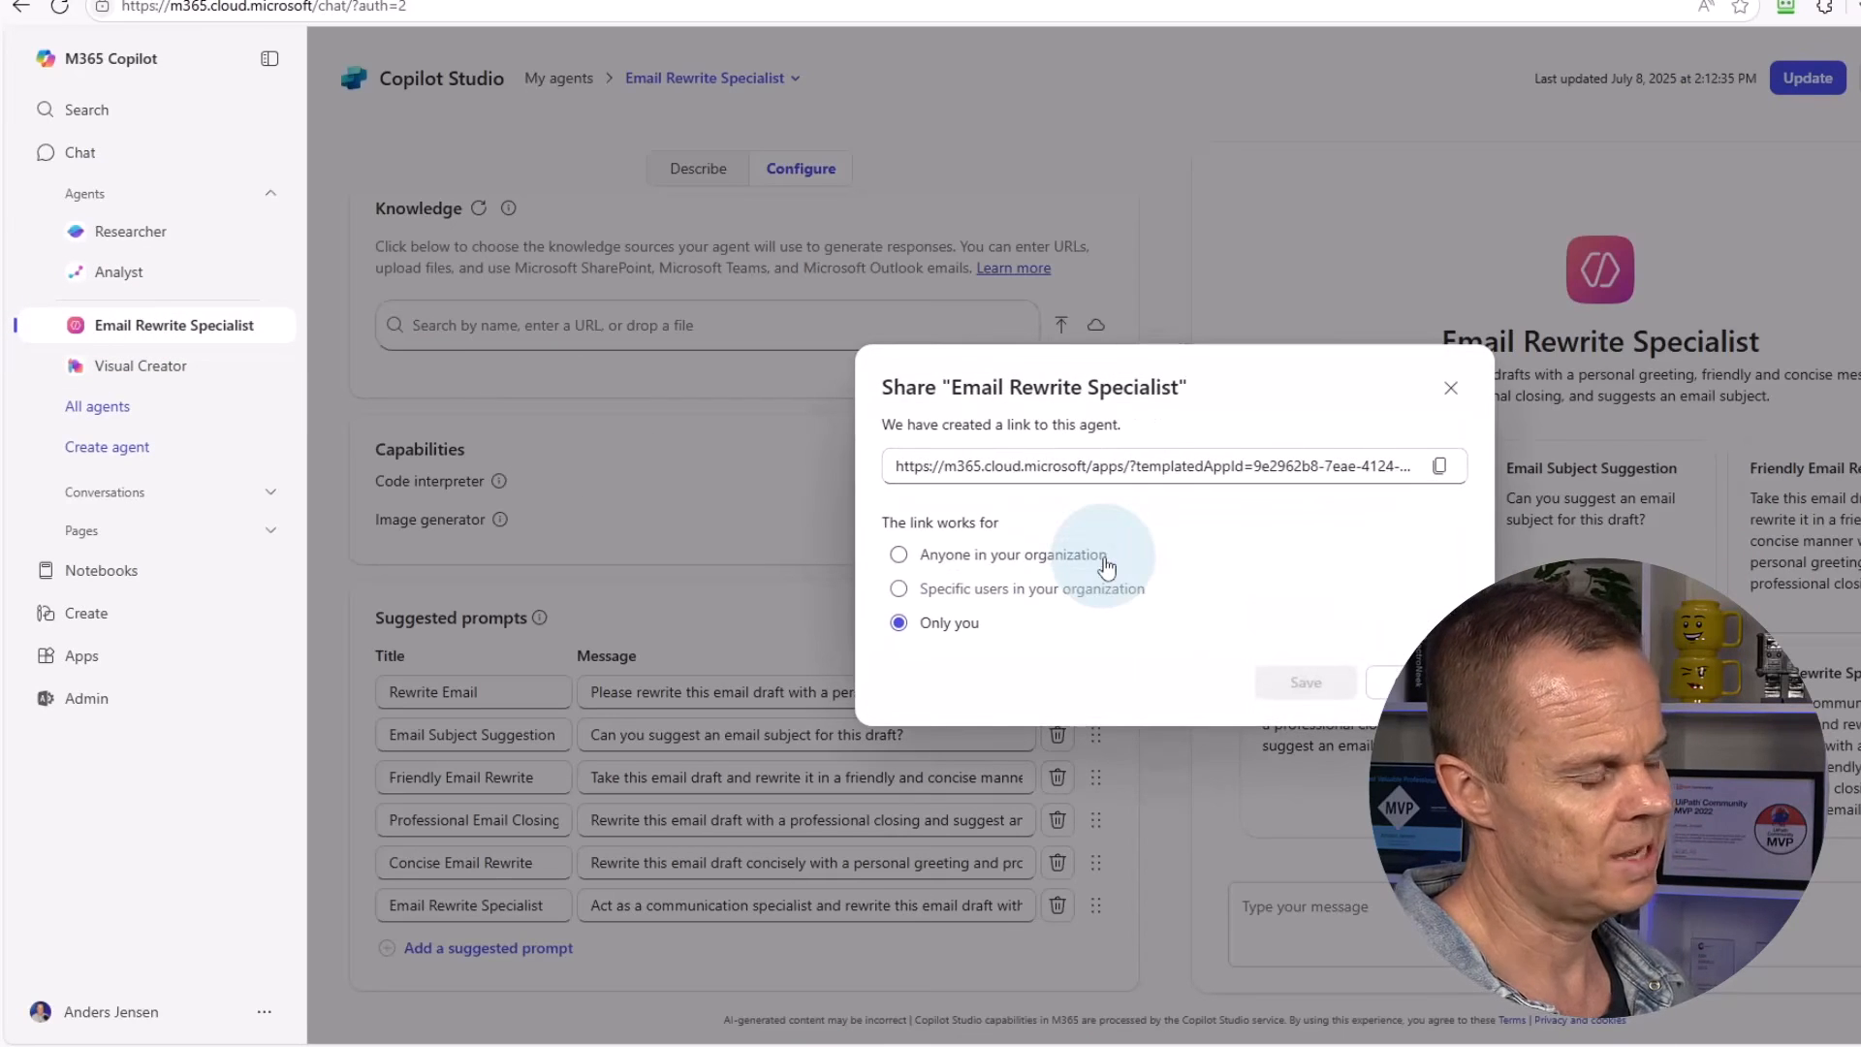
left_click(959, 555)
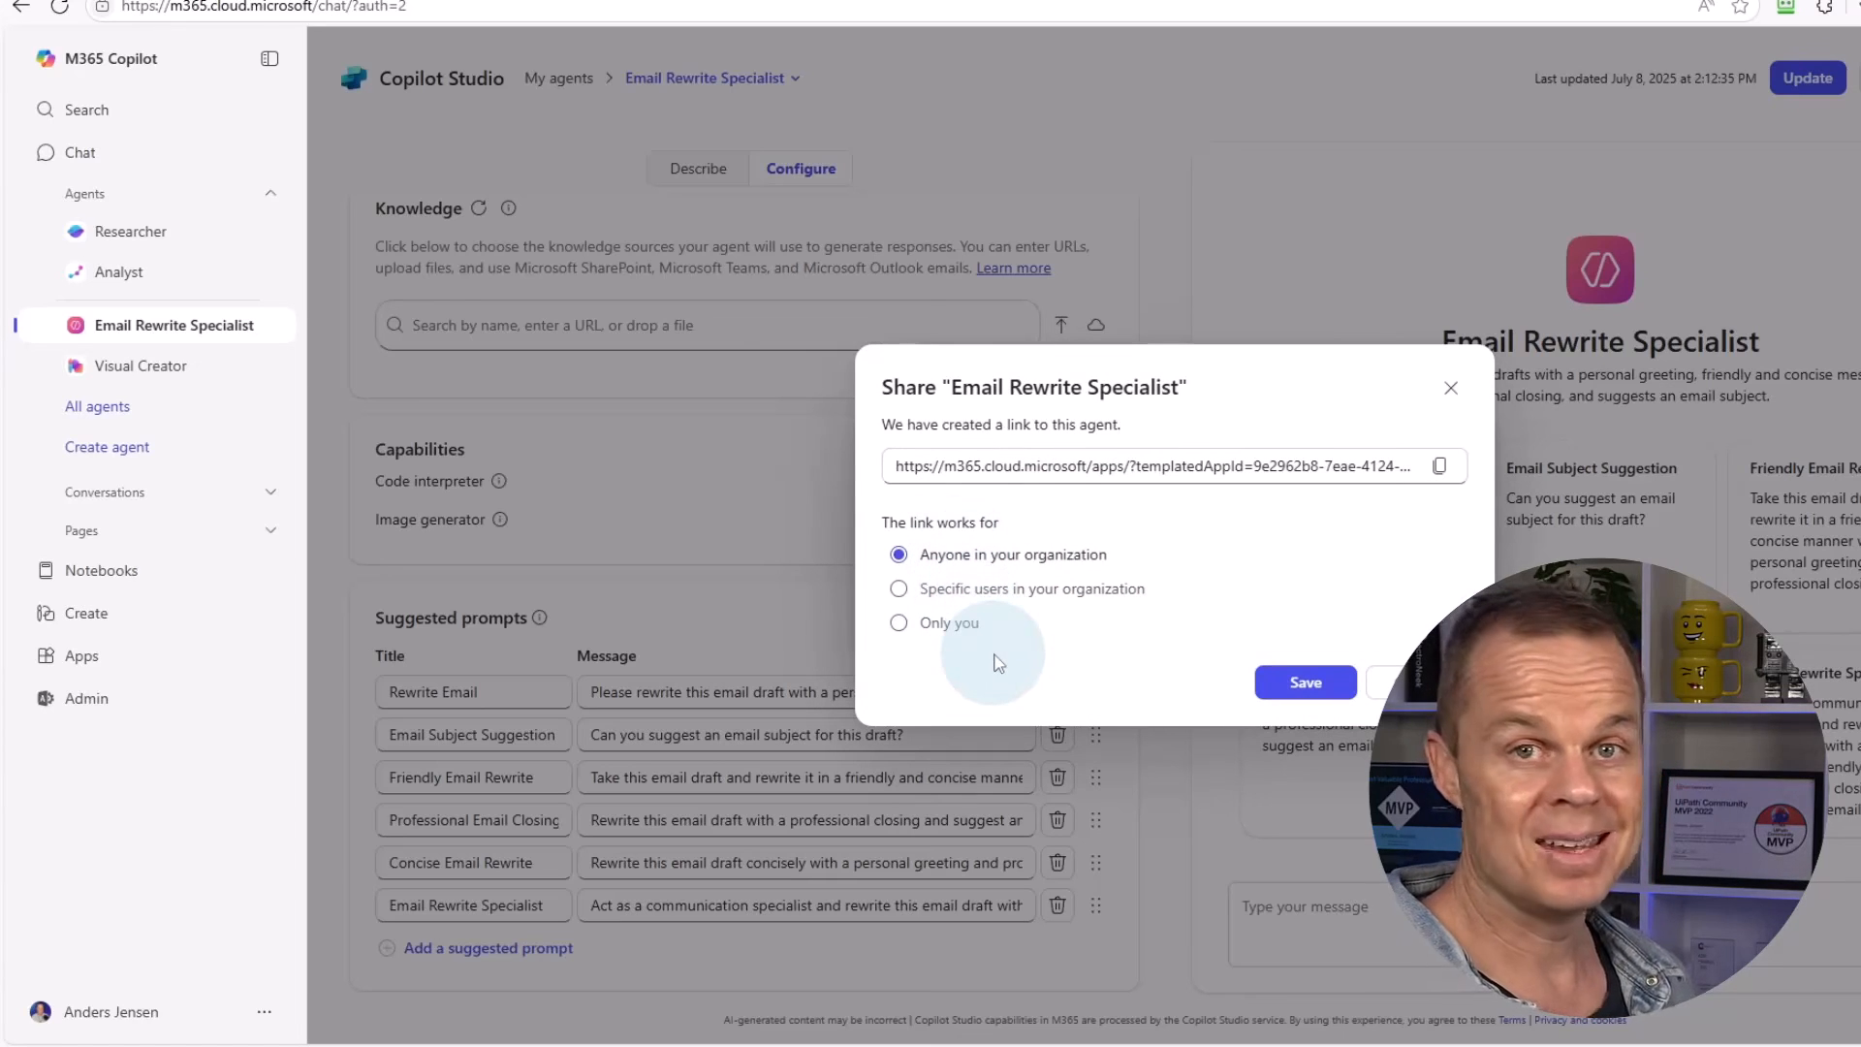
left_click(1002, 603)
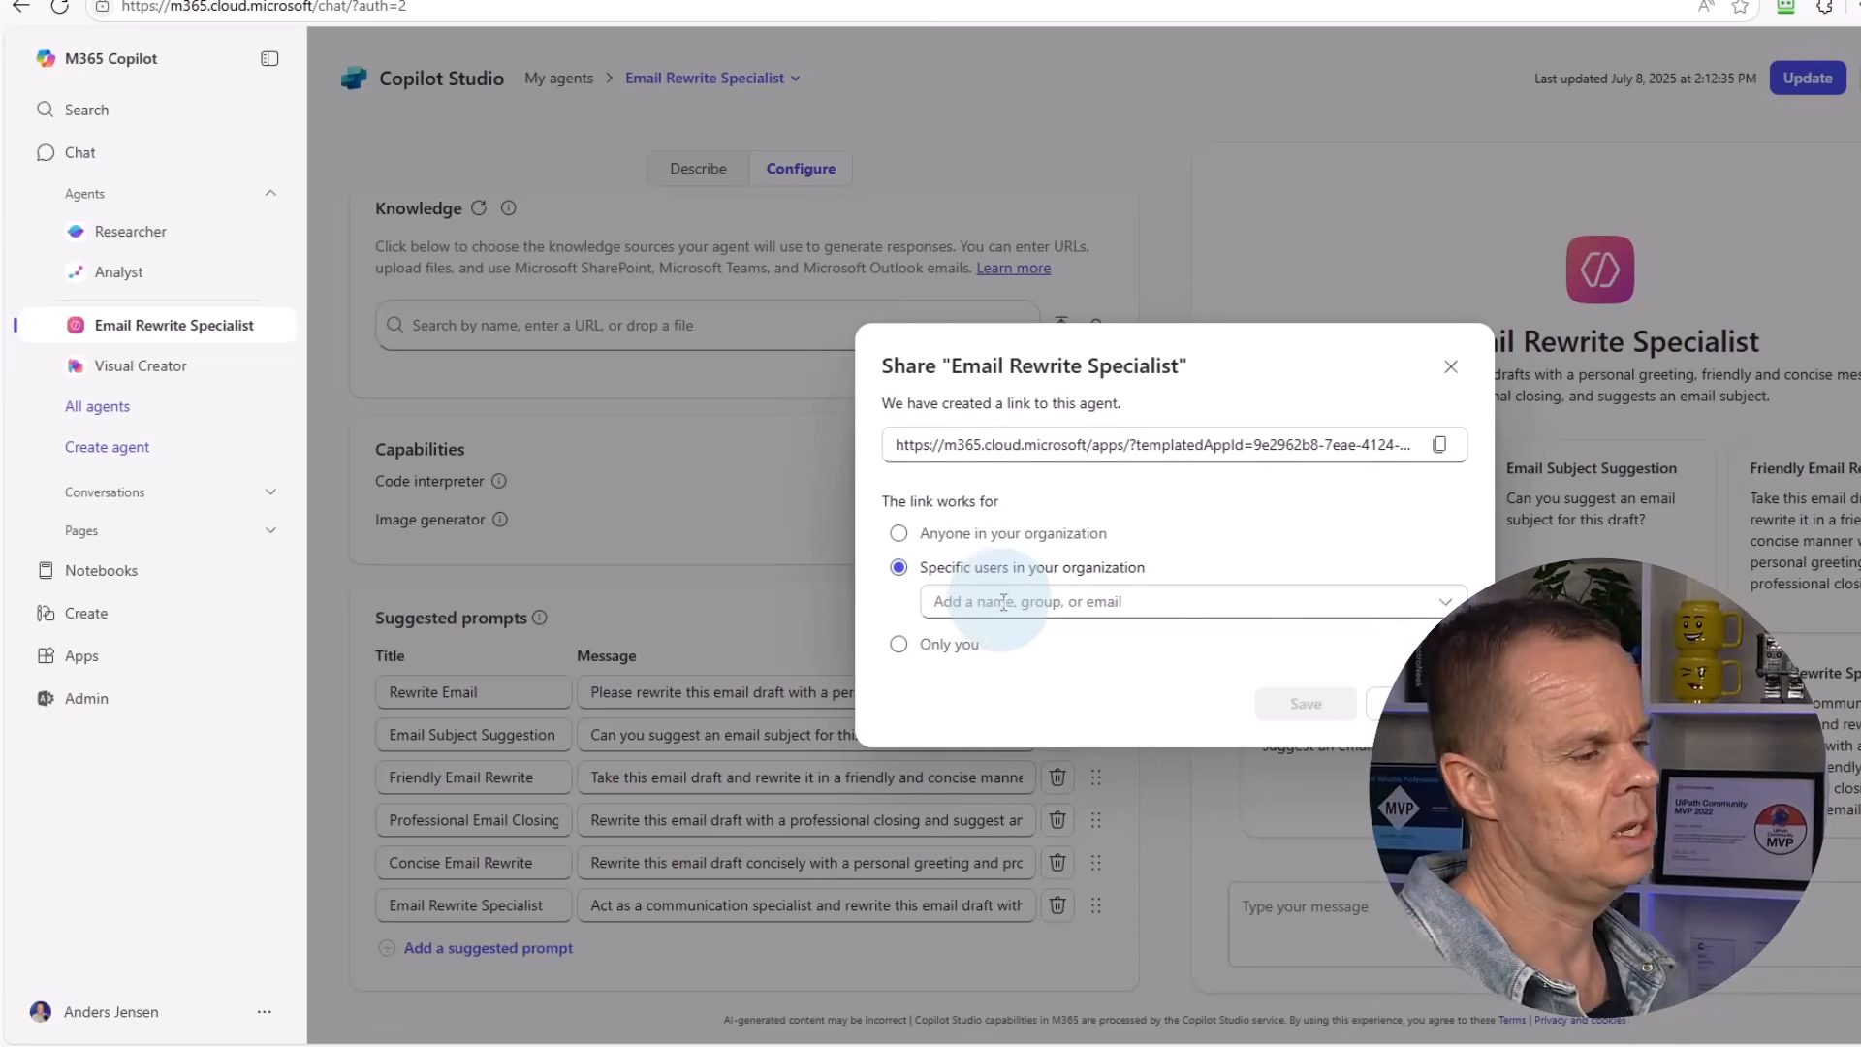
left_click(1004, 602)
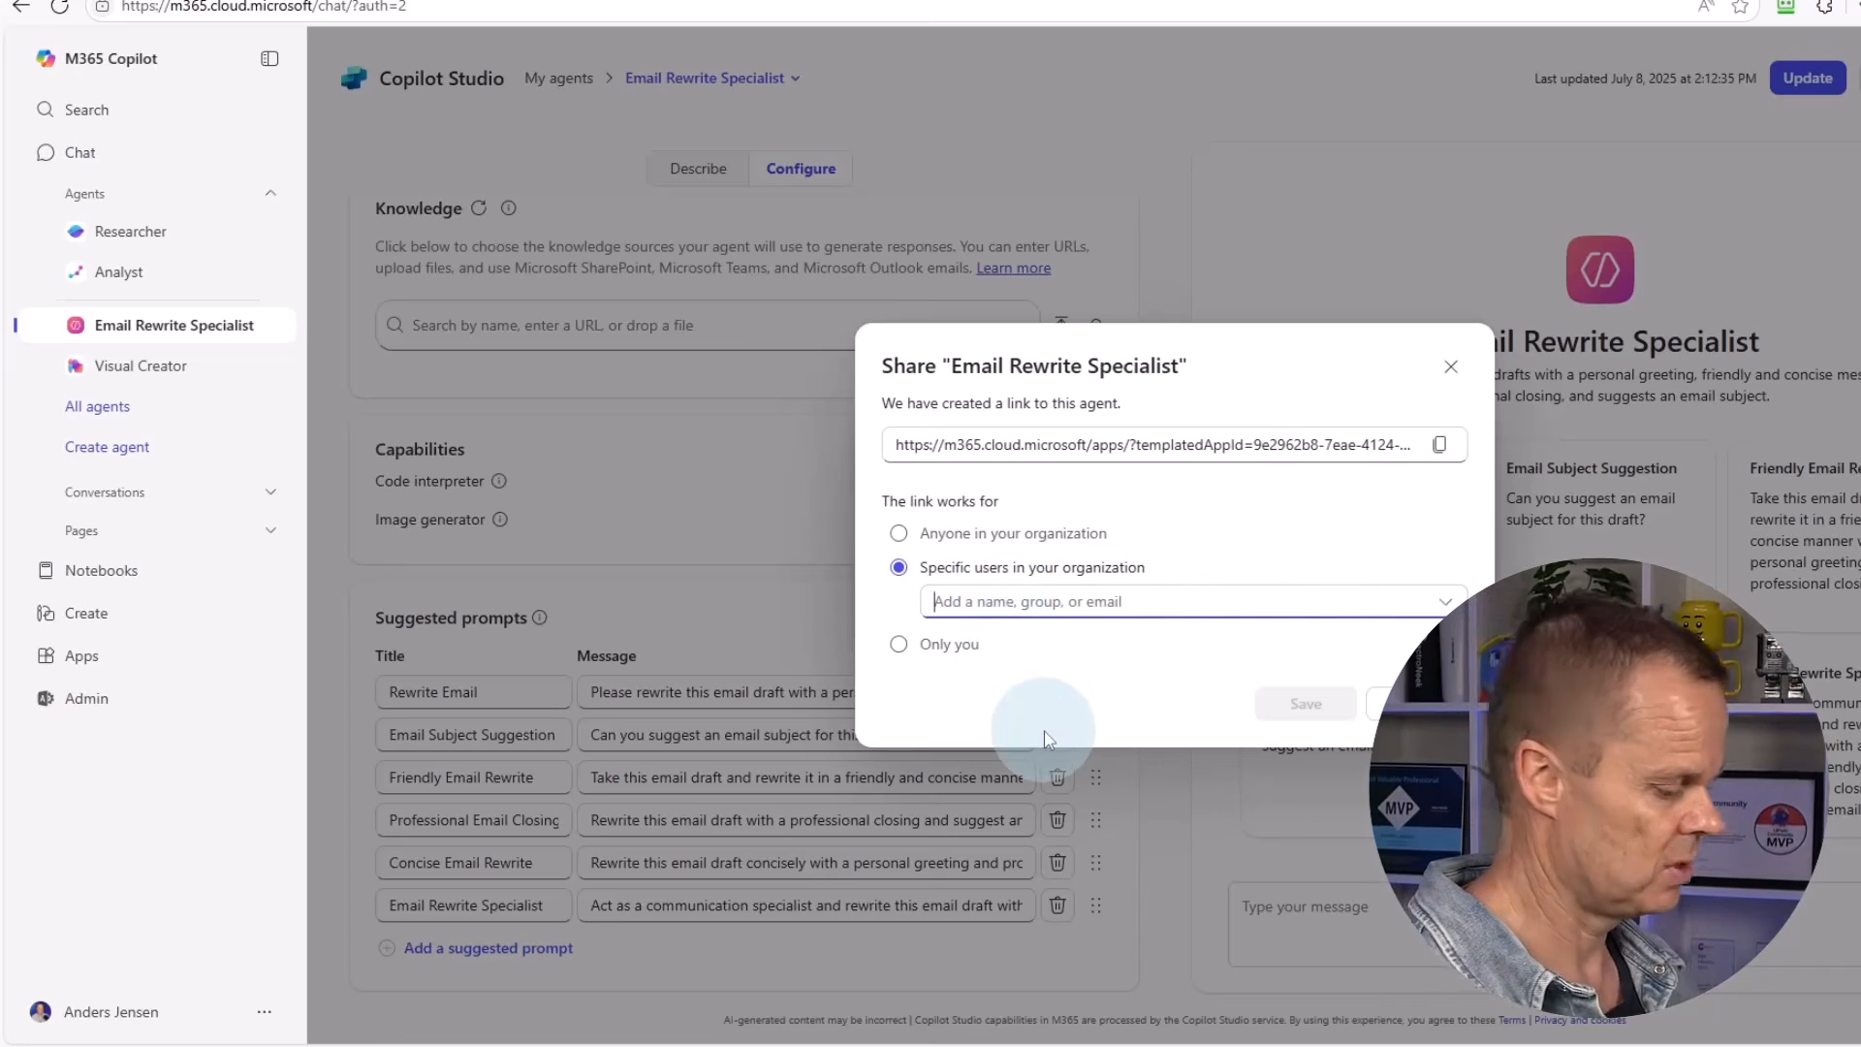
type("stine")
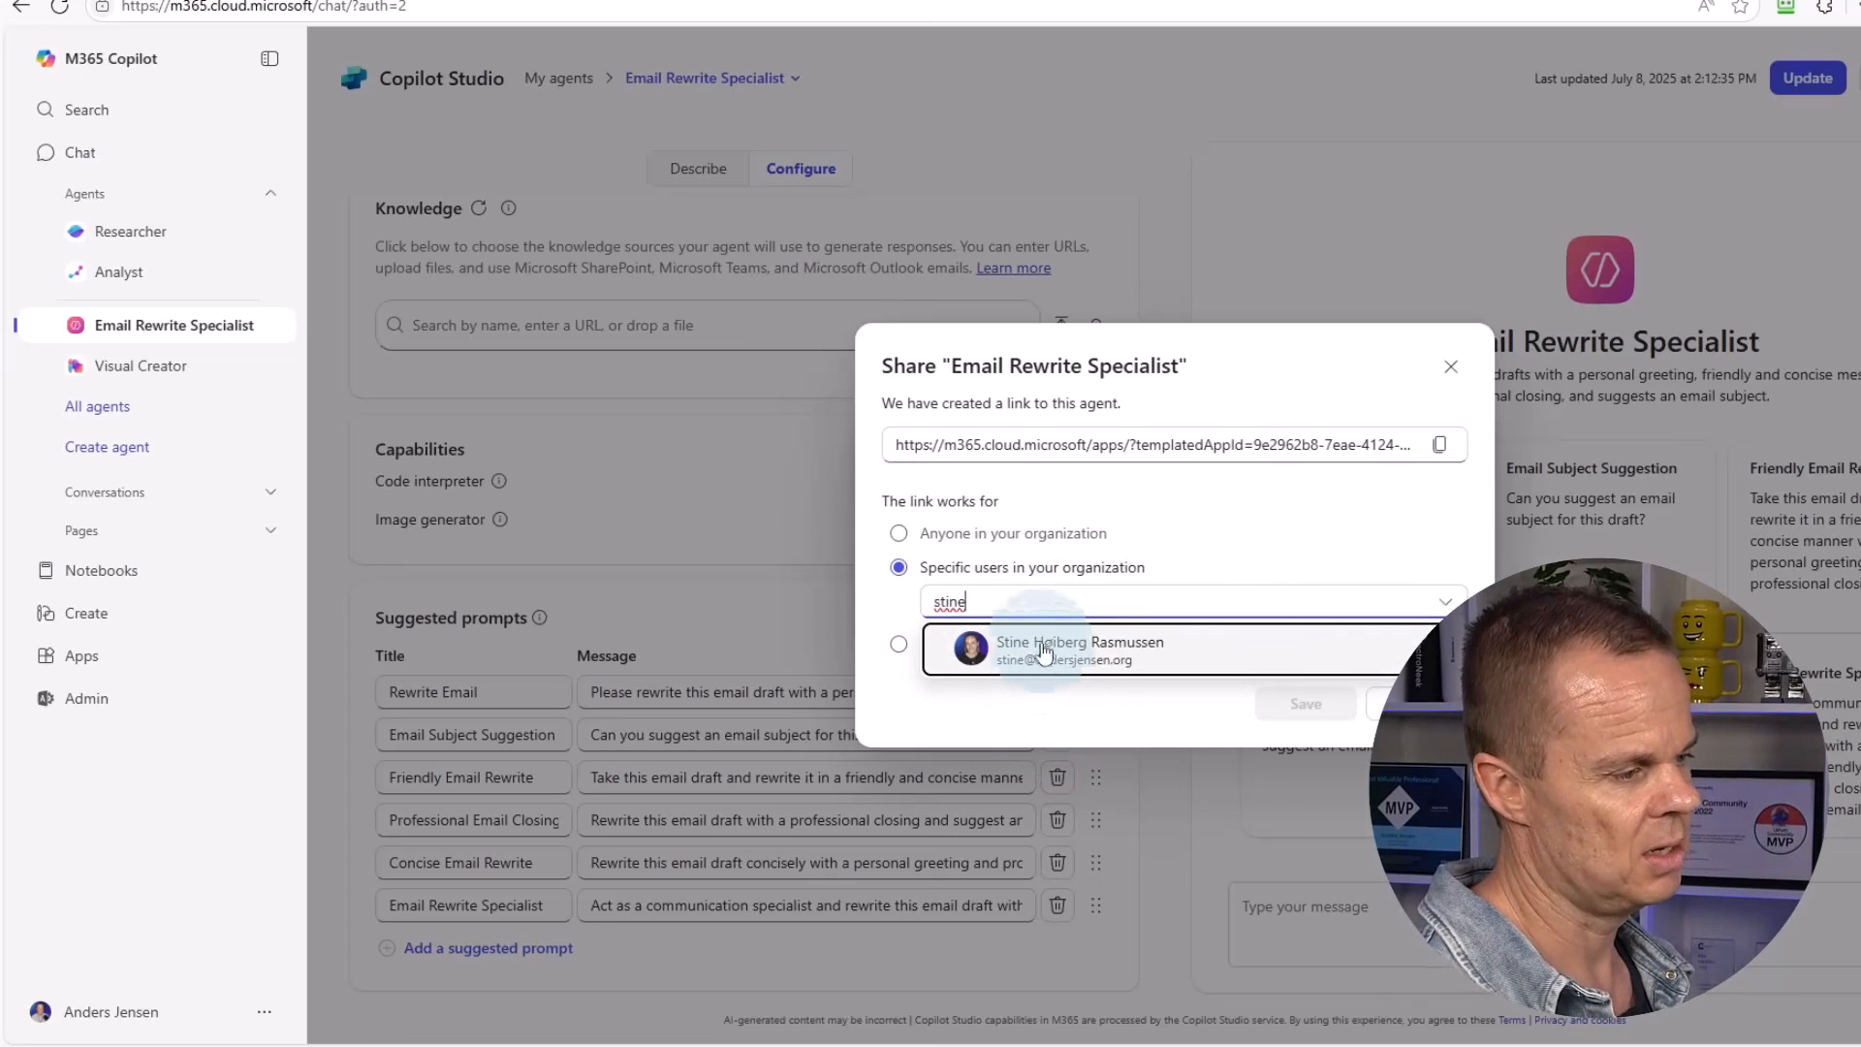
left_click(969, 646)
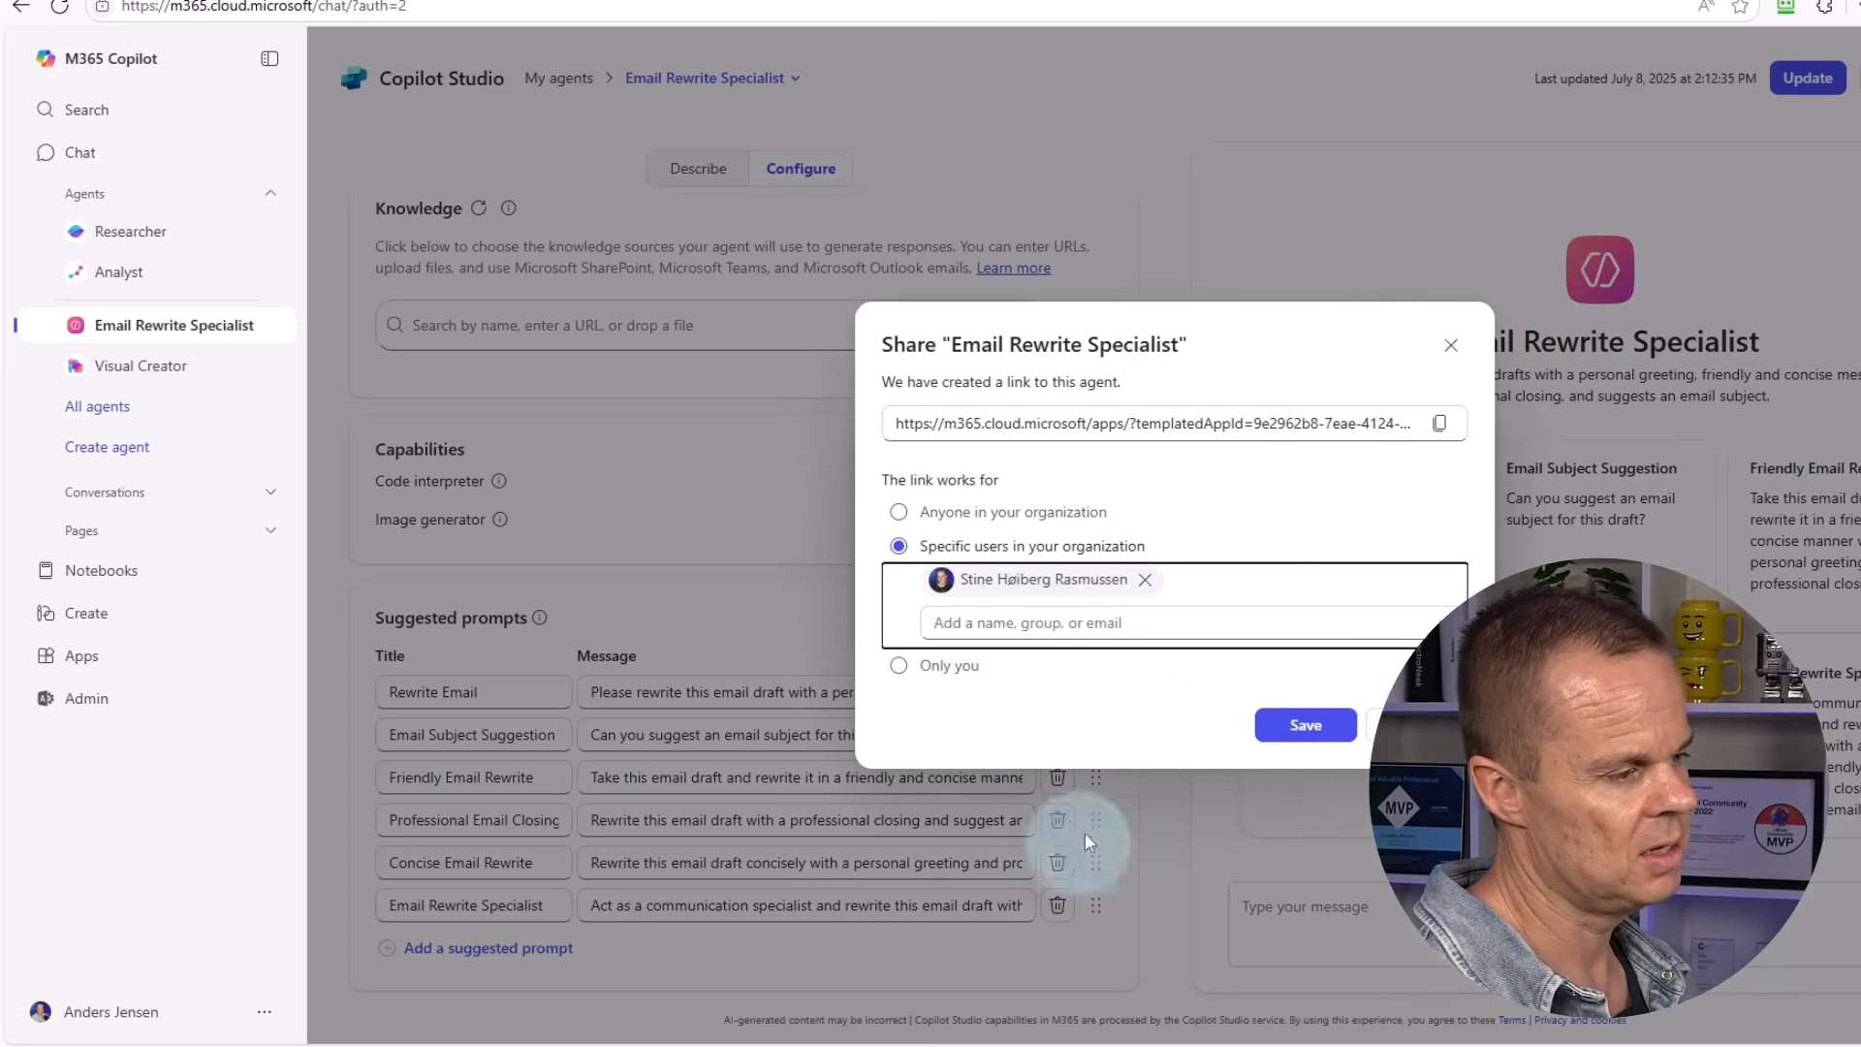
left_click(979, 628)
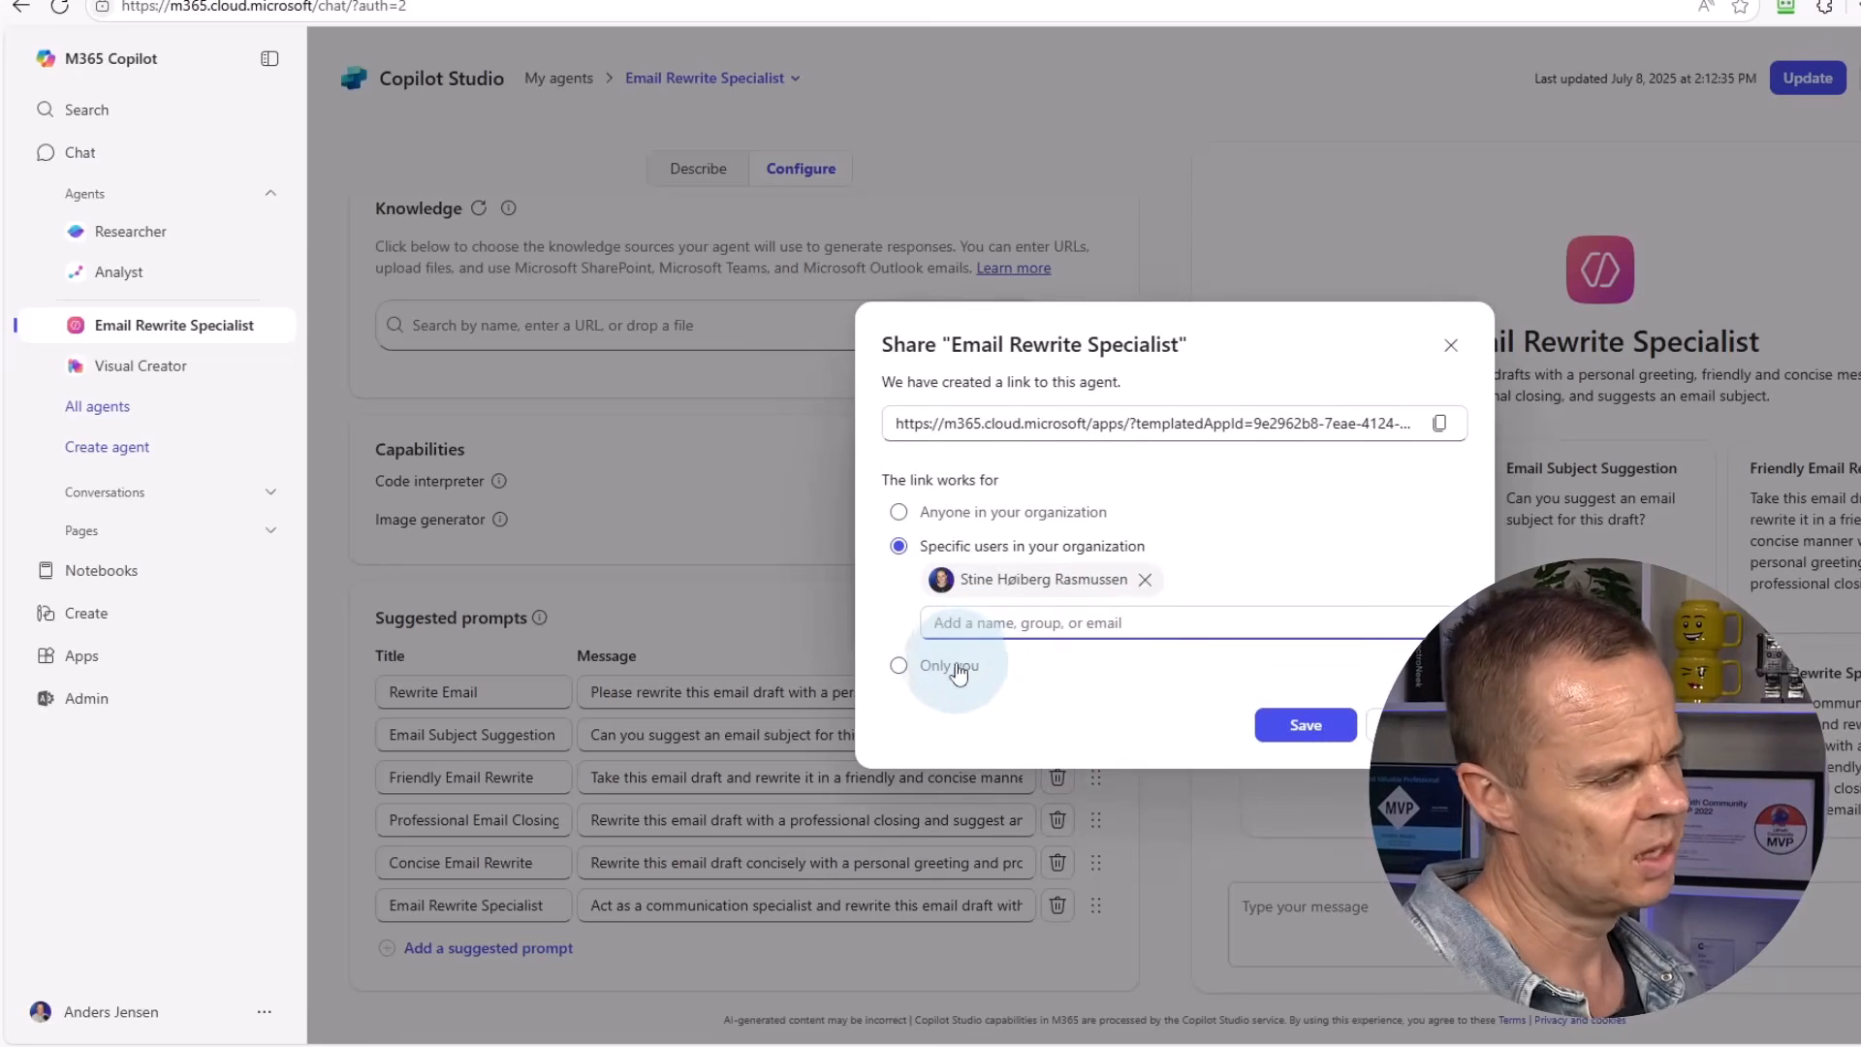
left_click(957, 667)
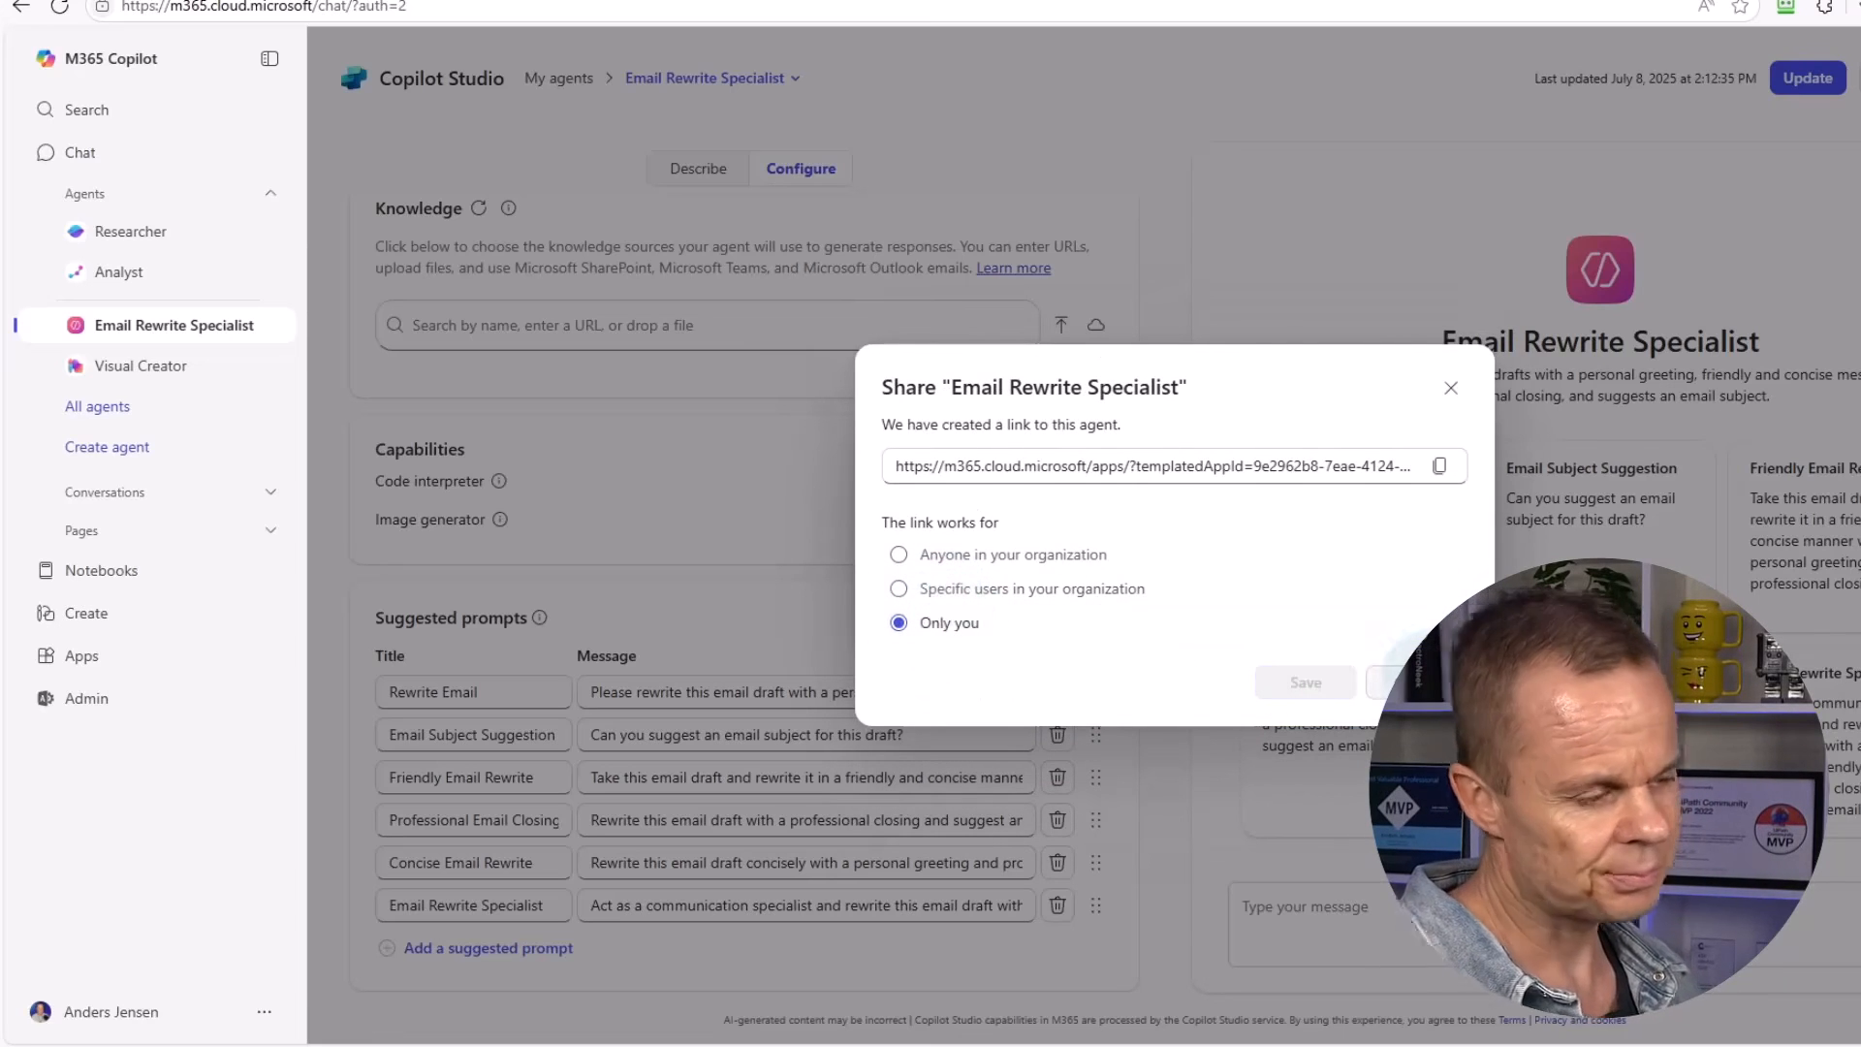
left_click(1439, 679)
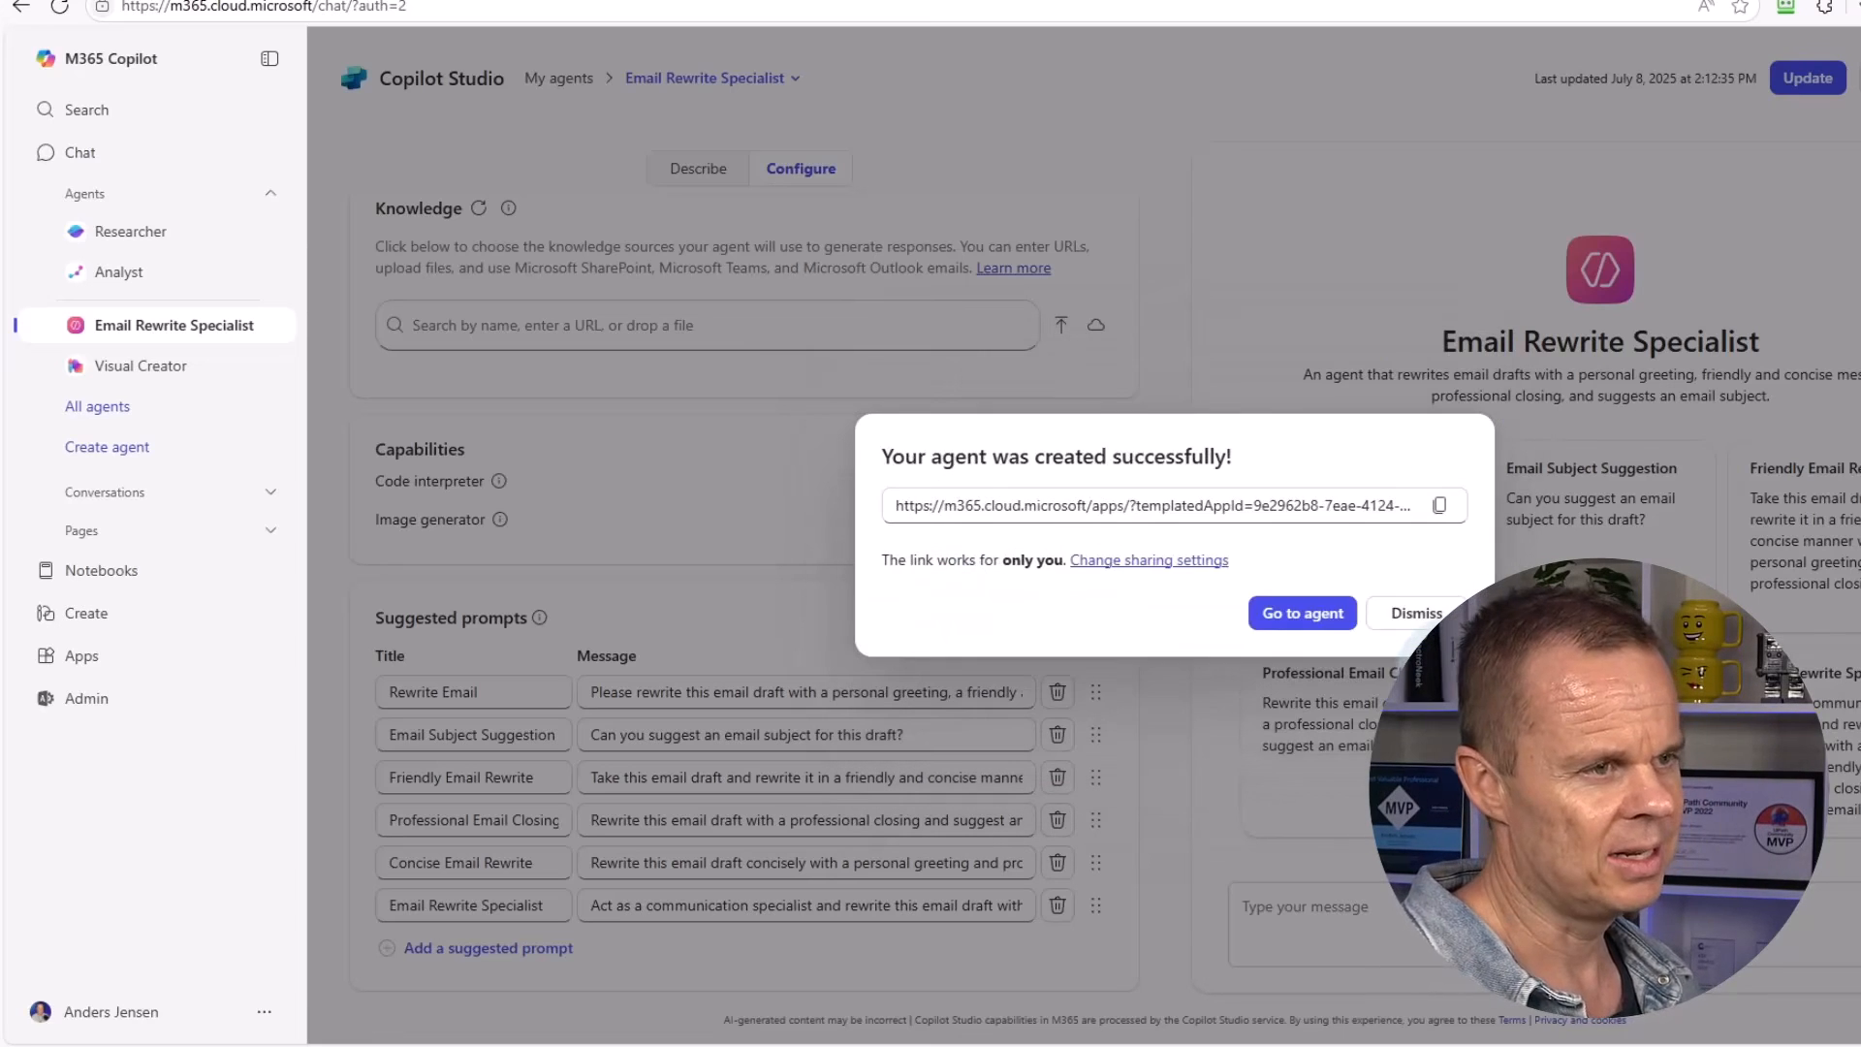
Leave the agent creation dialog, reload the main Copilot chat page and pin the Email Rewrite Specialist agent
left_click(1292, 617)
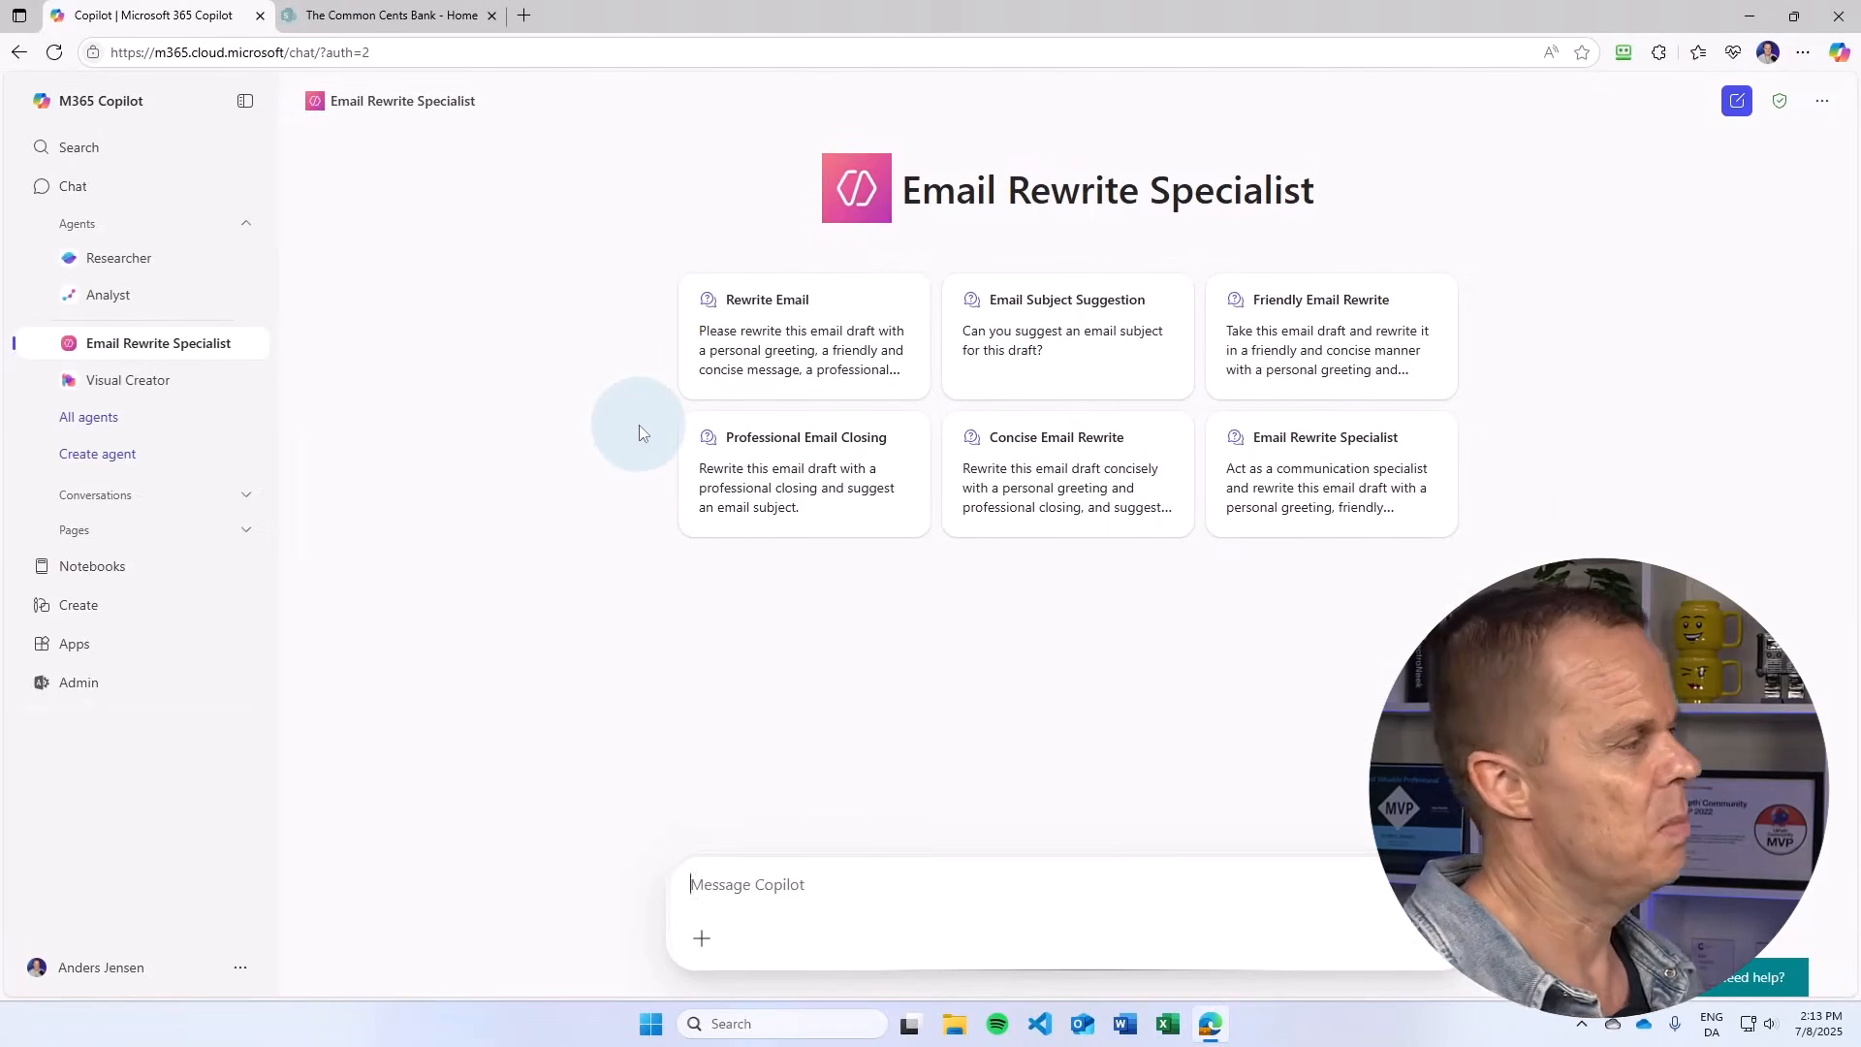
left_click_drag(315, 53, 374, 54)
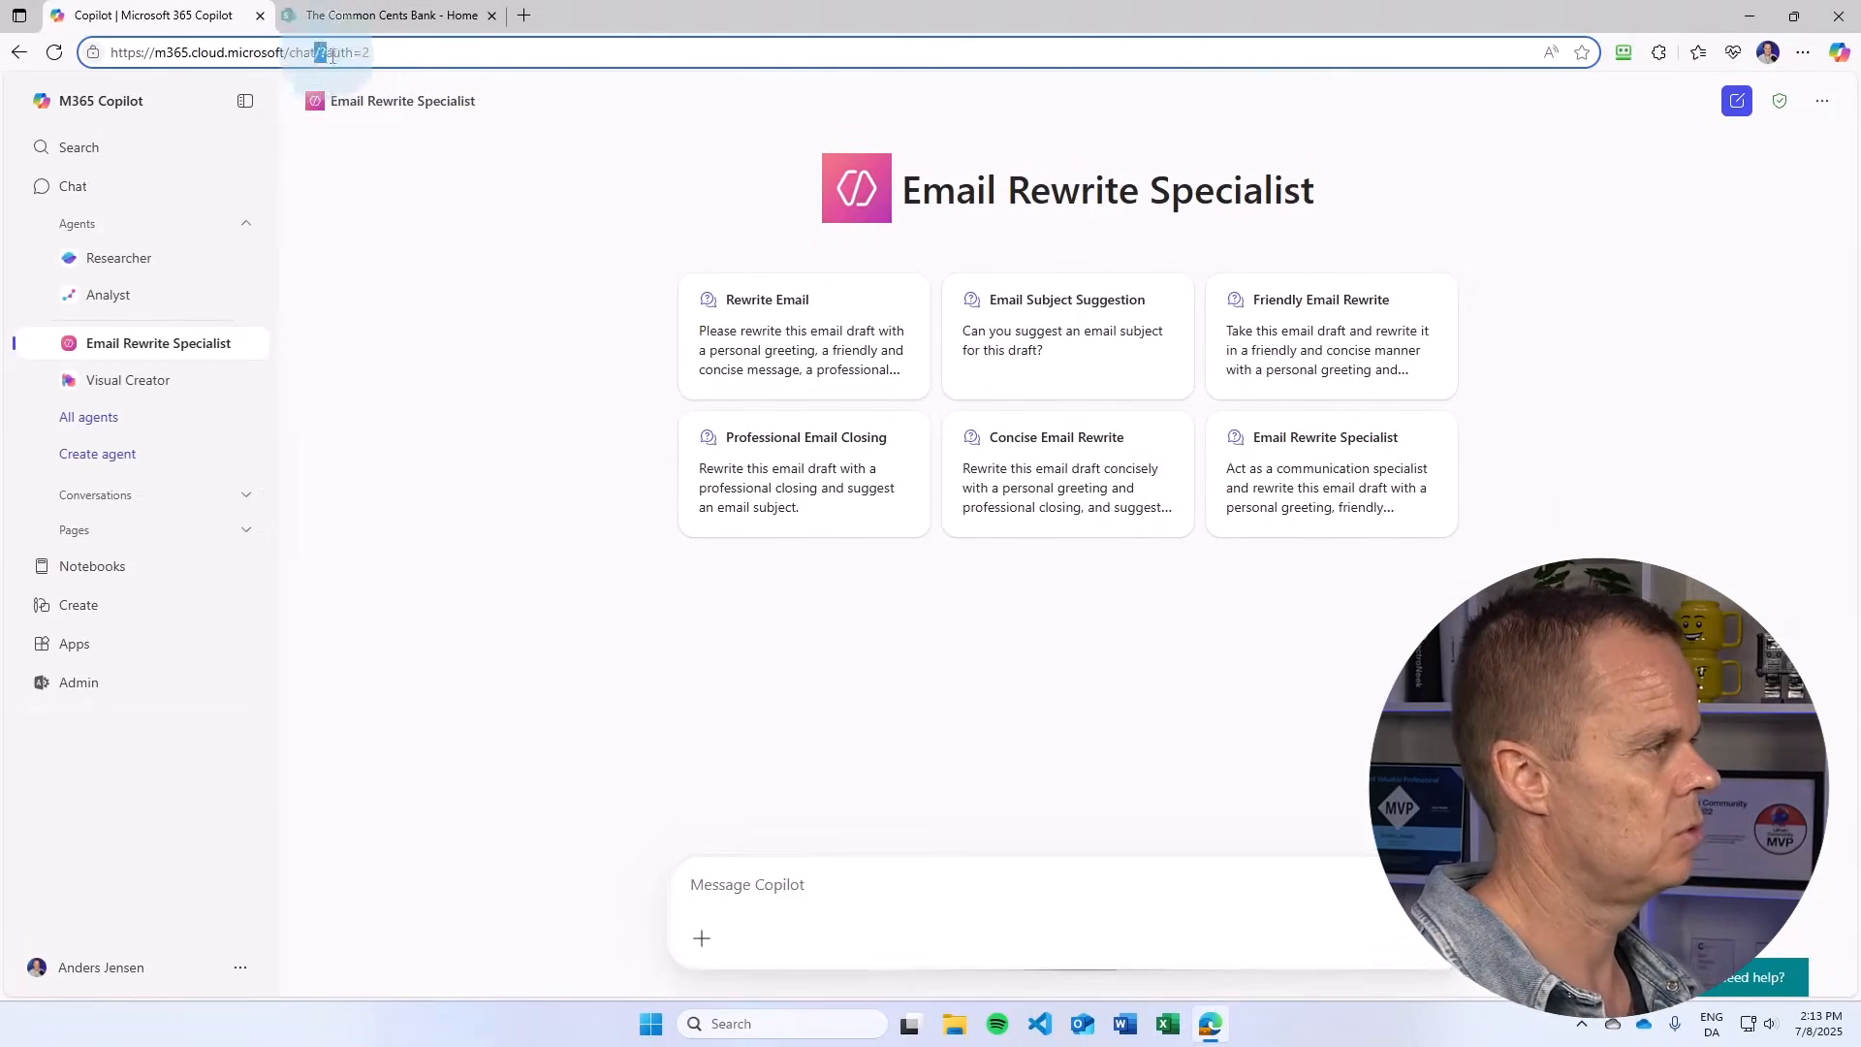
key("BackSpace")
key("Return")
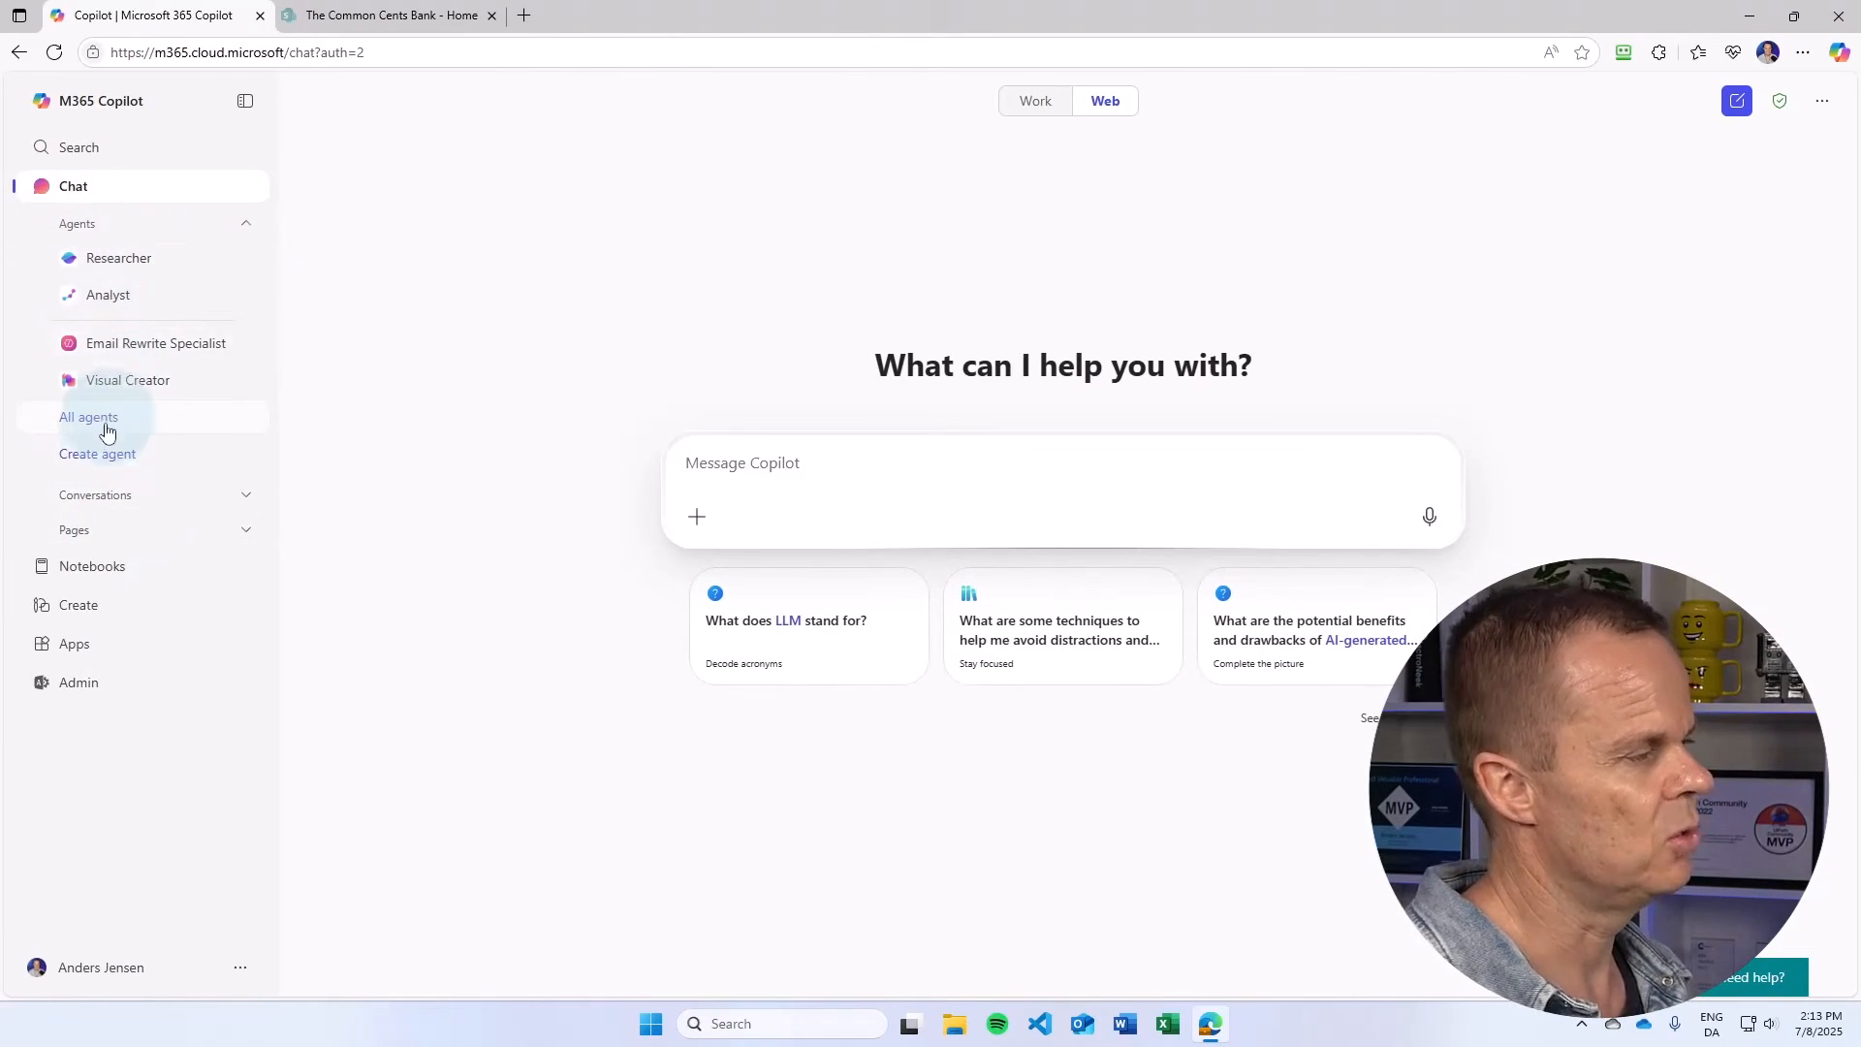
left_click(221, 343)
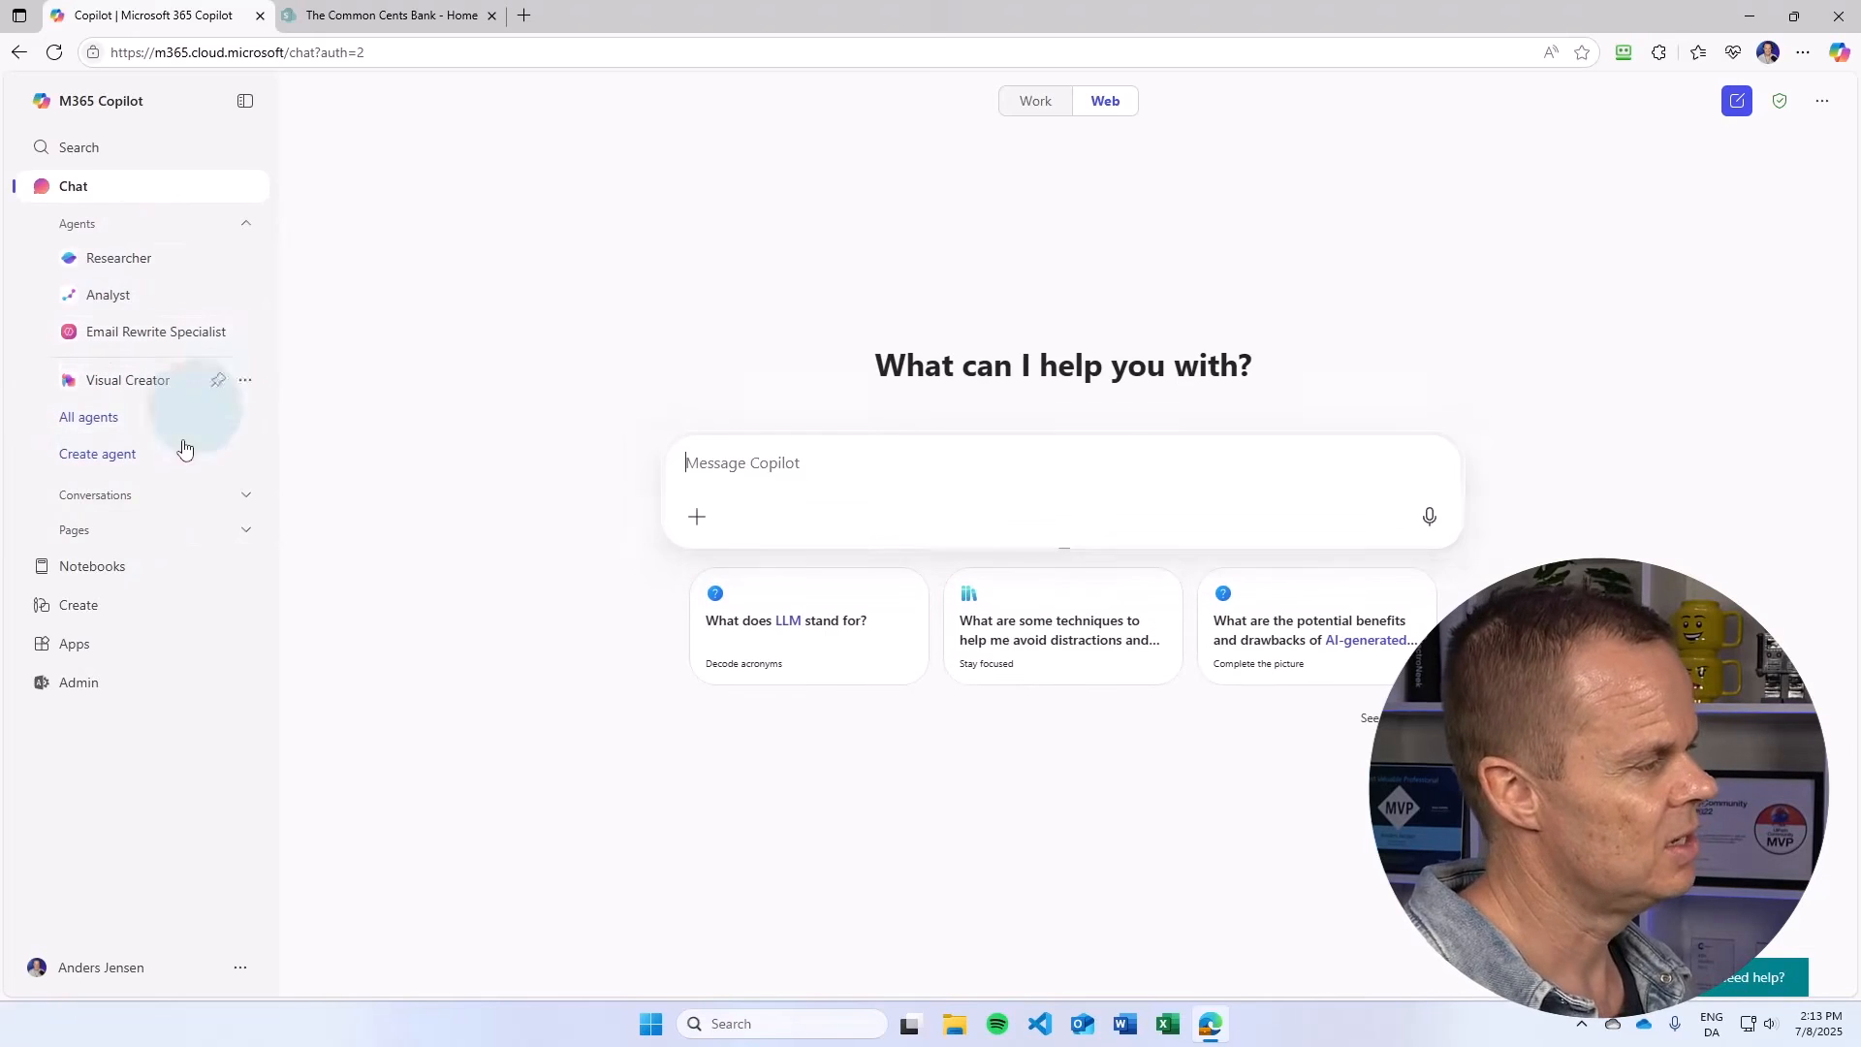
Open the Email Rewrite Specialist agent and fill the message with its Rewrite Email starter prompt, leaving a blank line after it
left_click(160, 347)
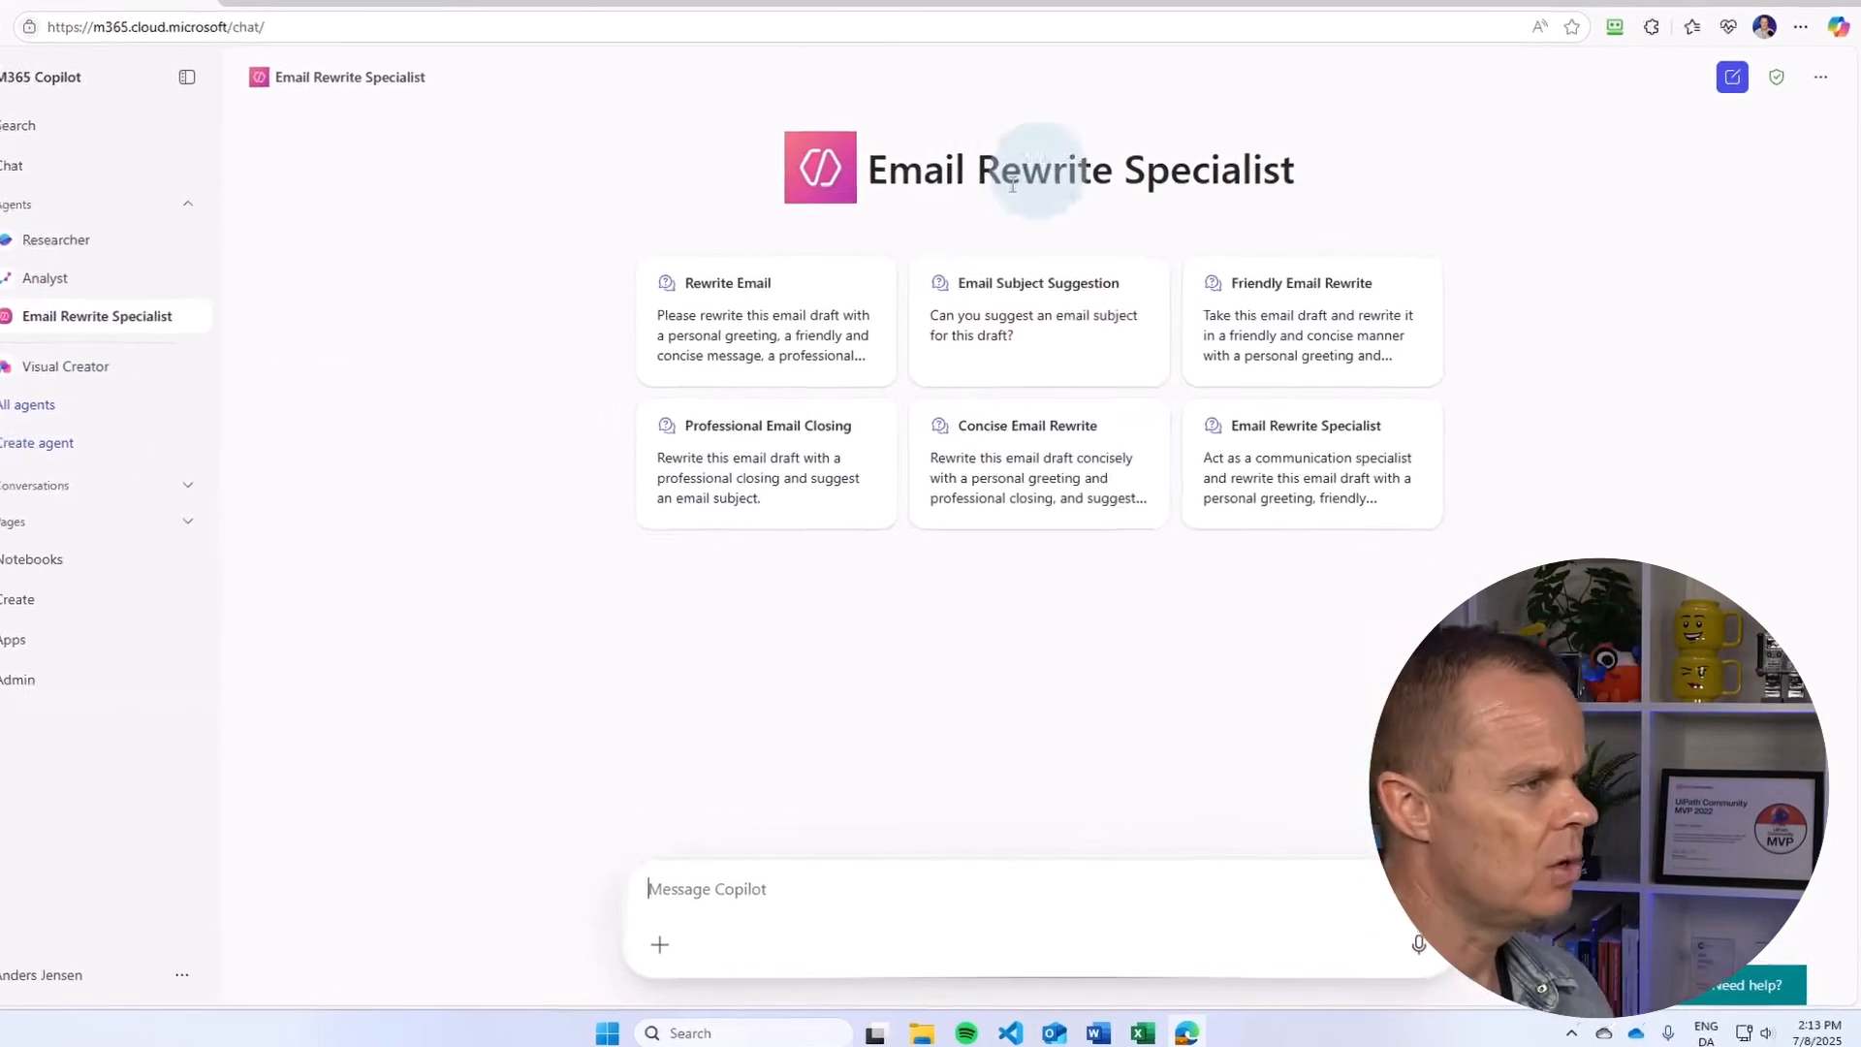
left_click(803, 352)
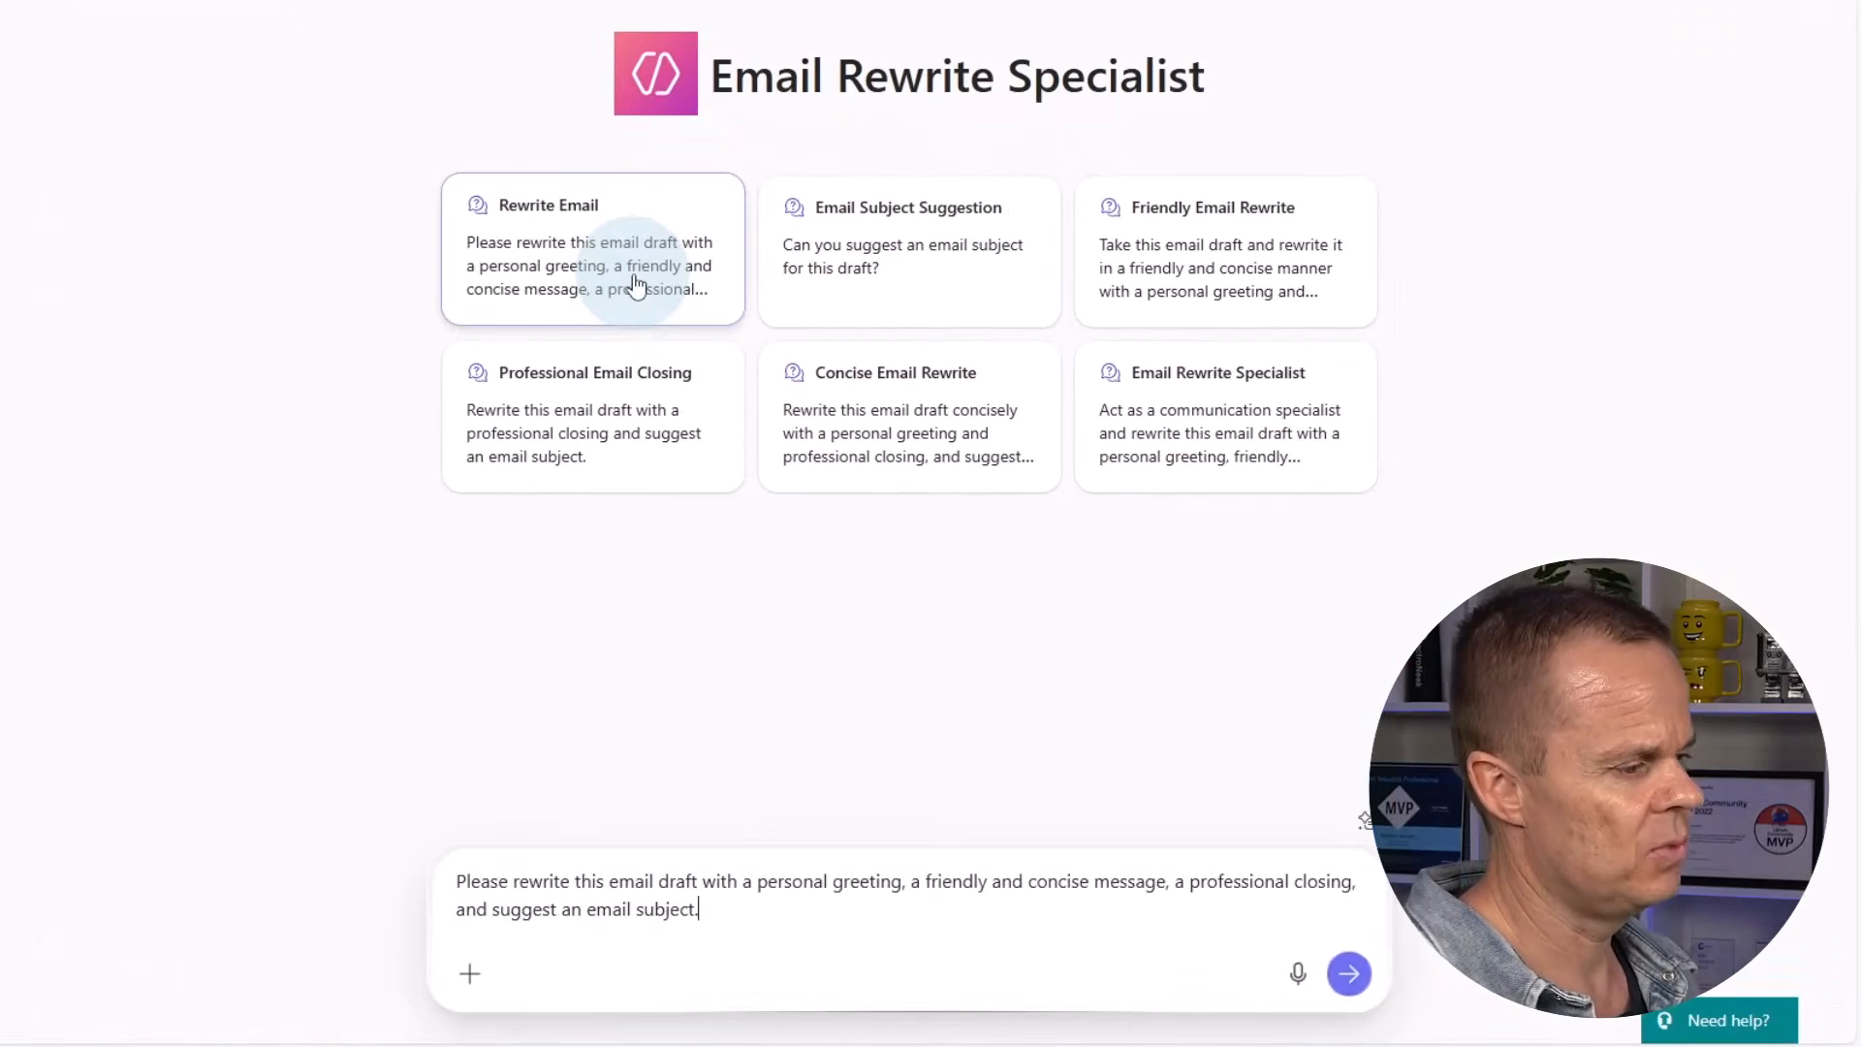
left_click(541, 808)
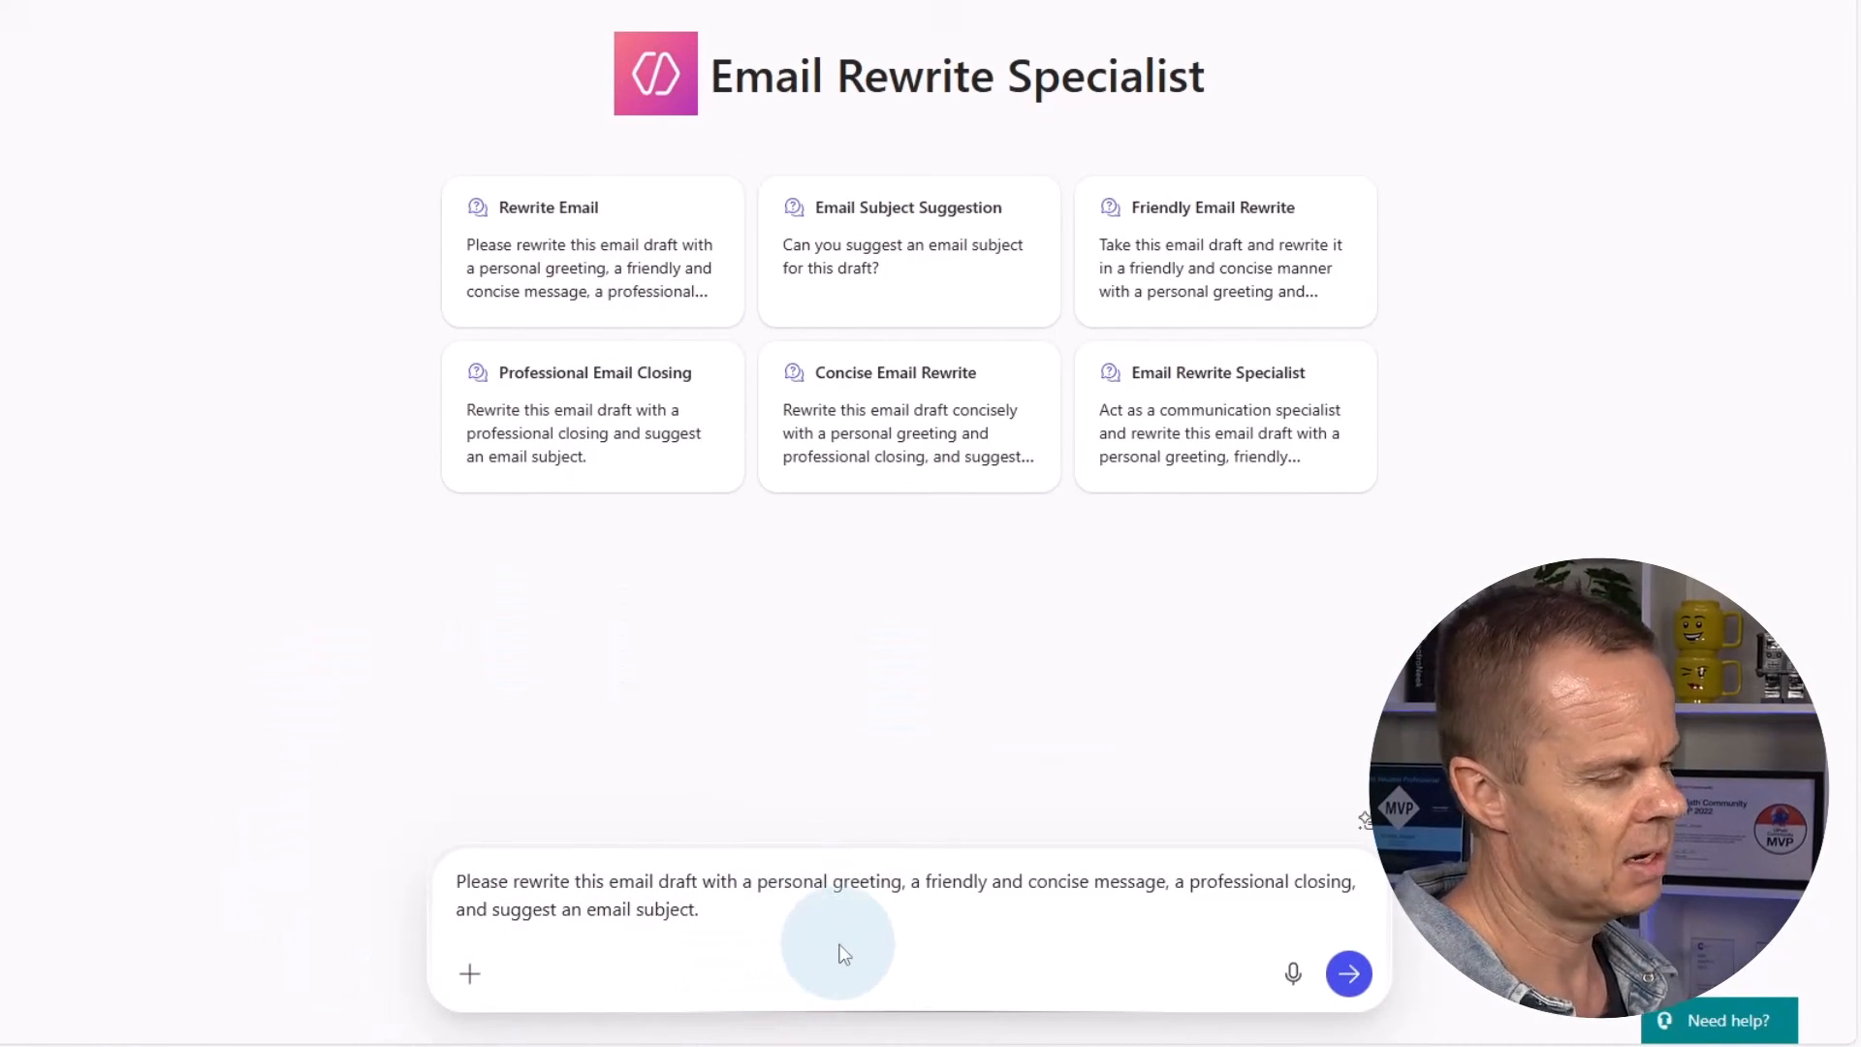
key("shift+Return")
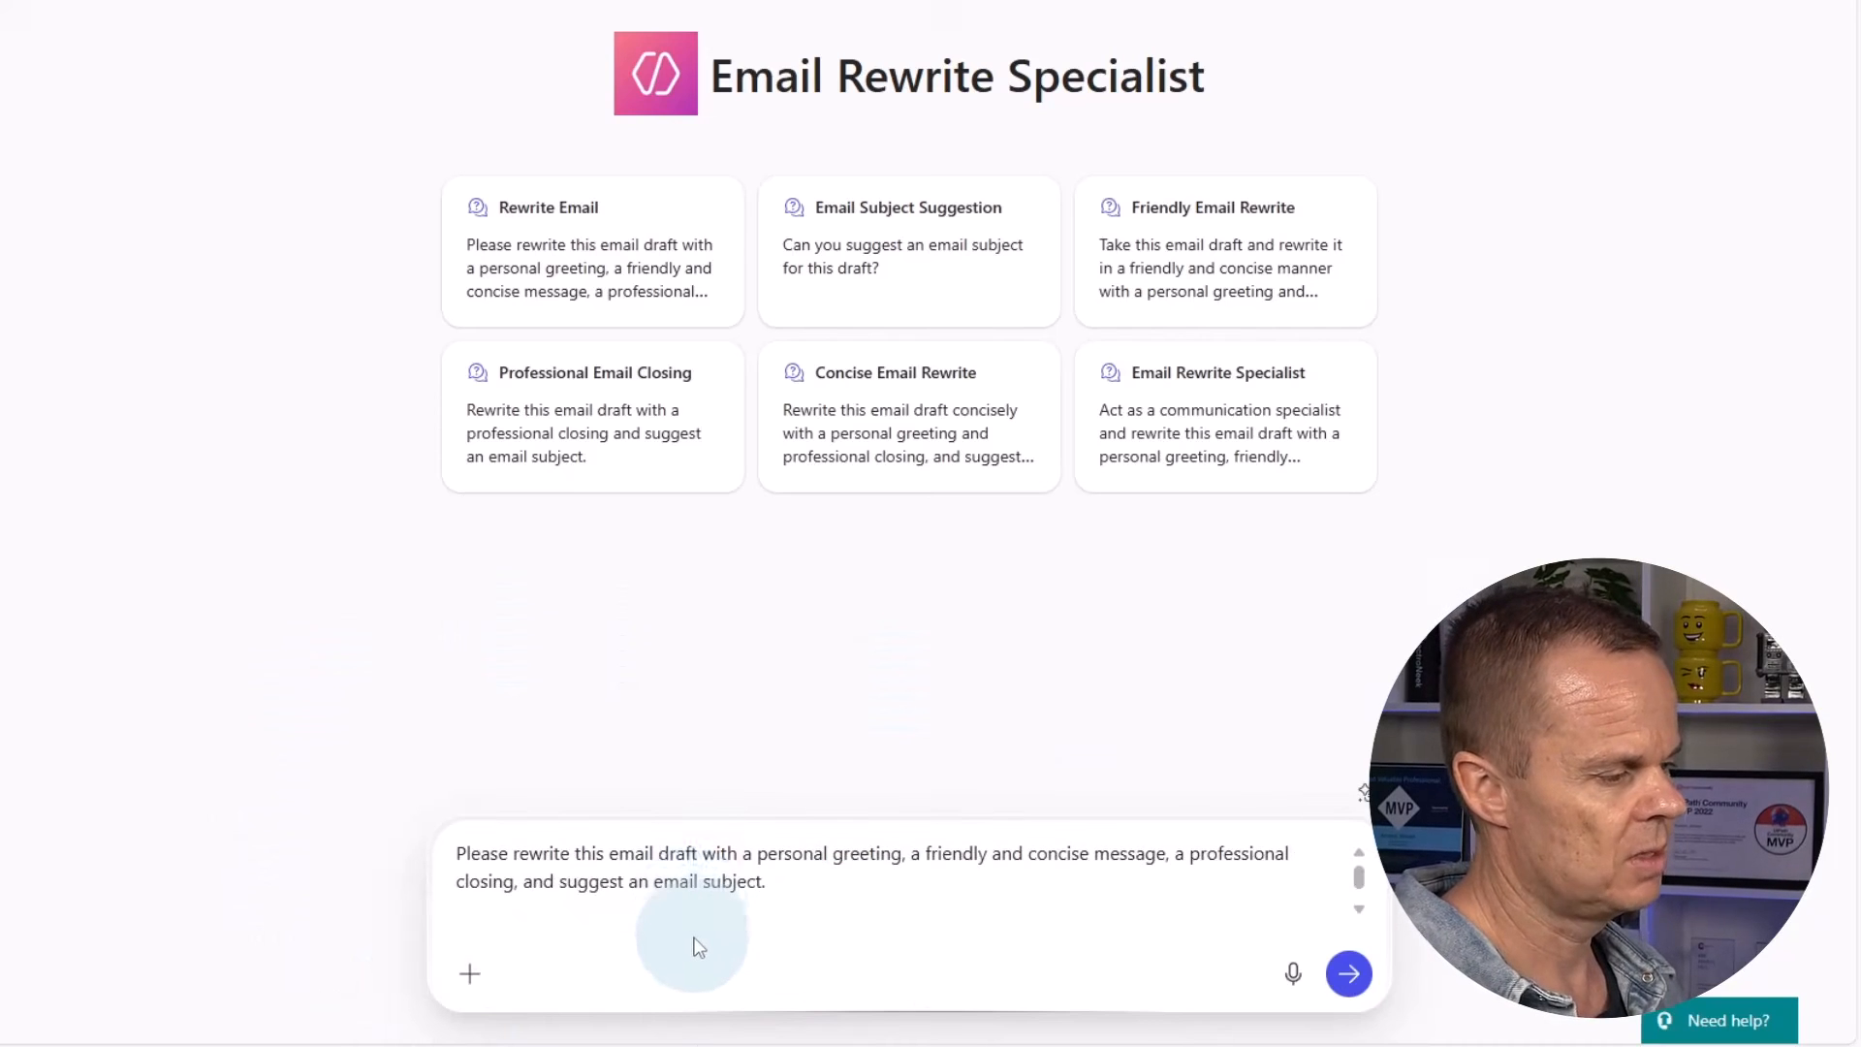
key("shift+Return")
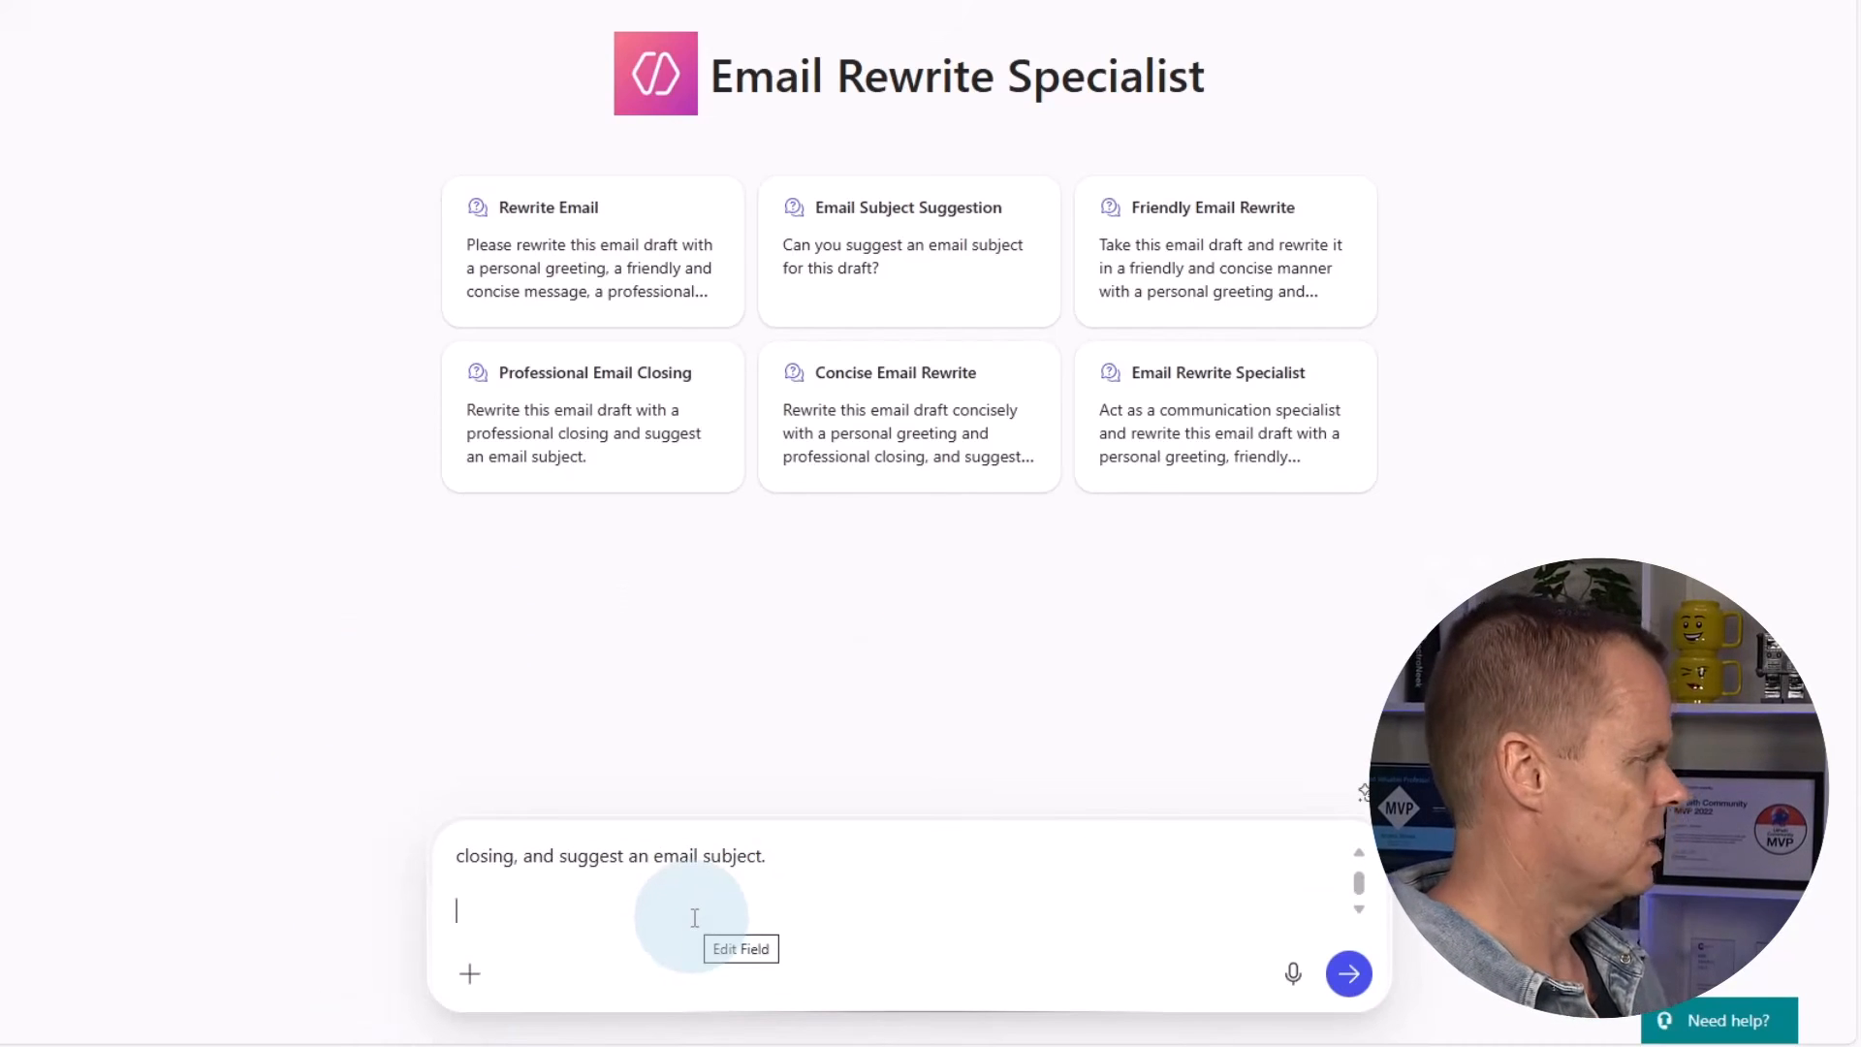
Add the draft as a greeting plus "I find your negotation and act towards me rude, kind regards", send it and check the rewritten email's subject
type("Hi Be")
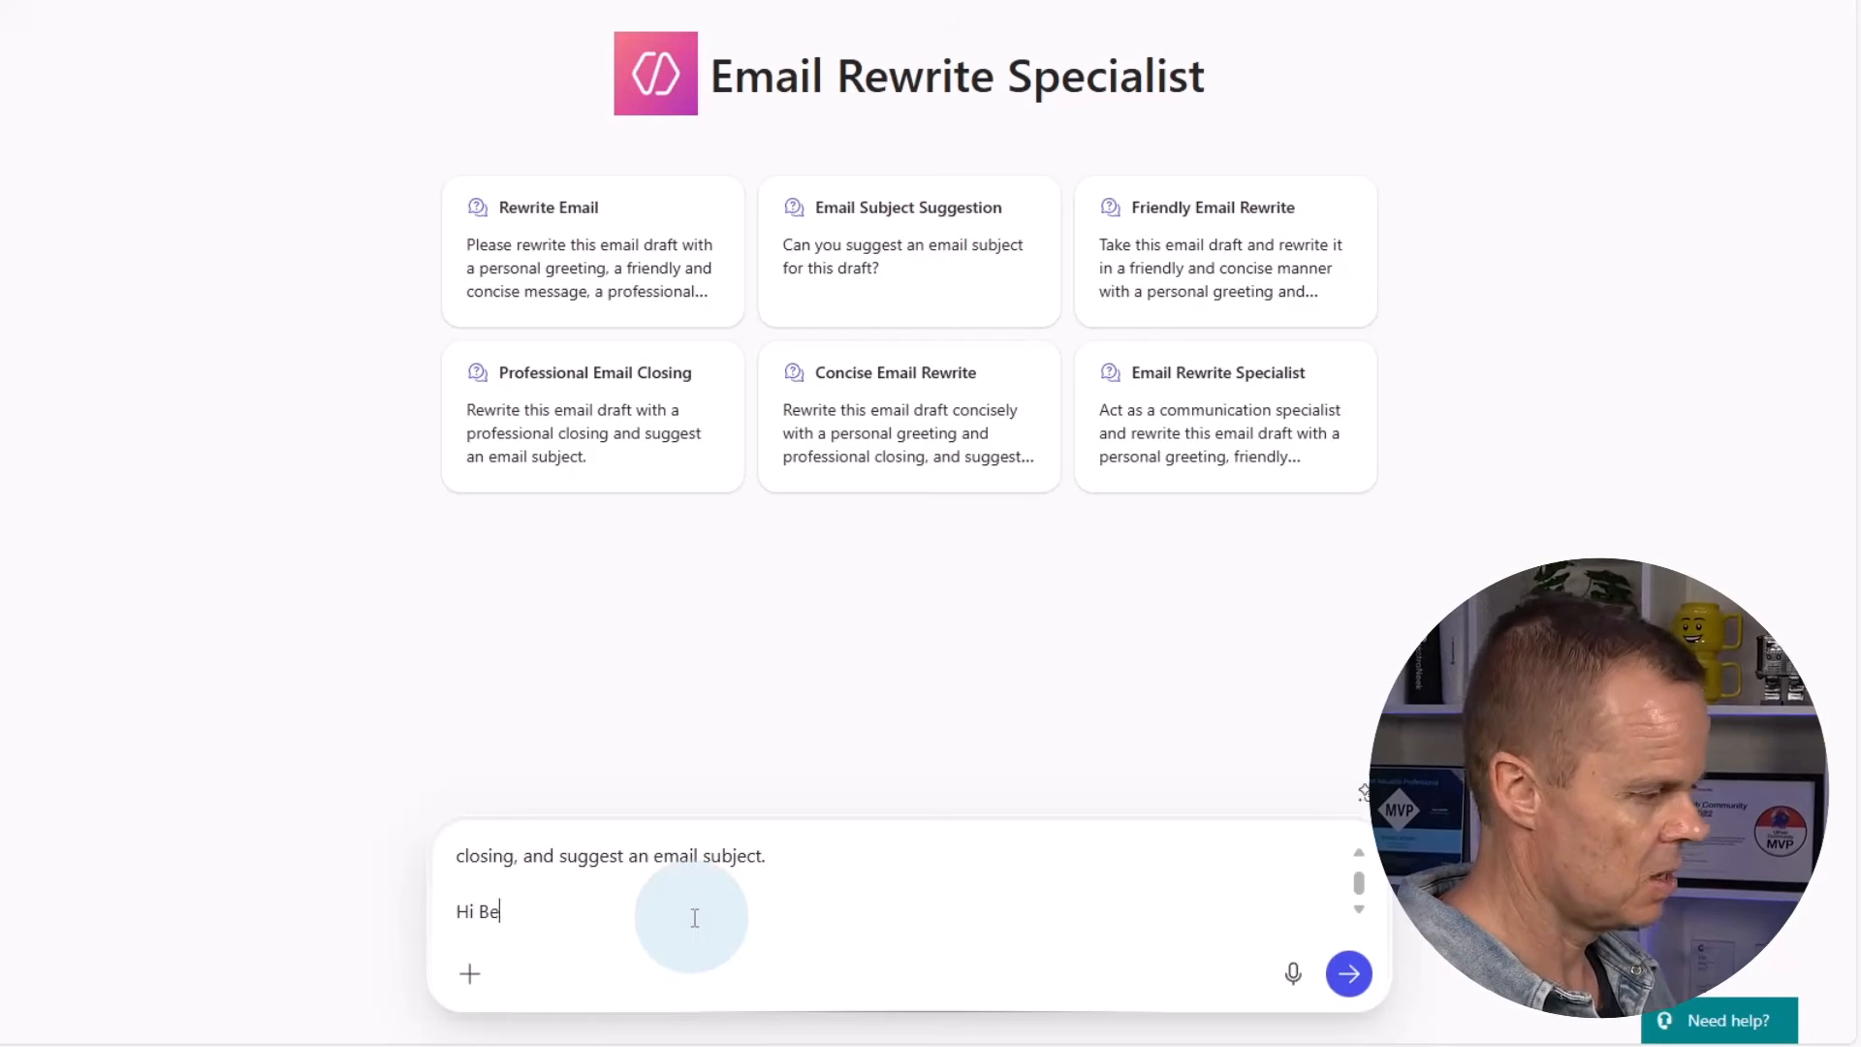
type("n, I find your negotation and act")
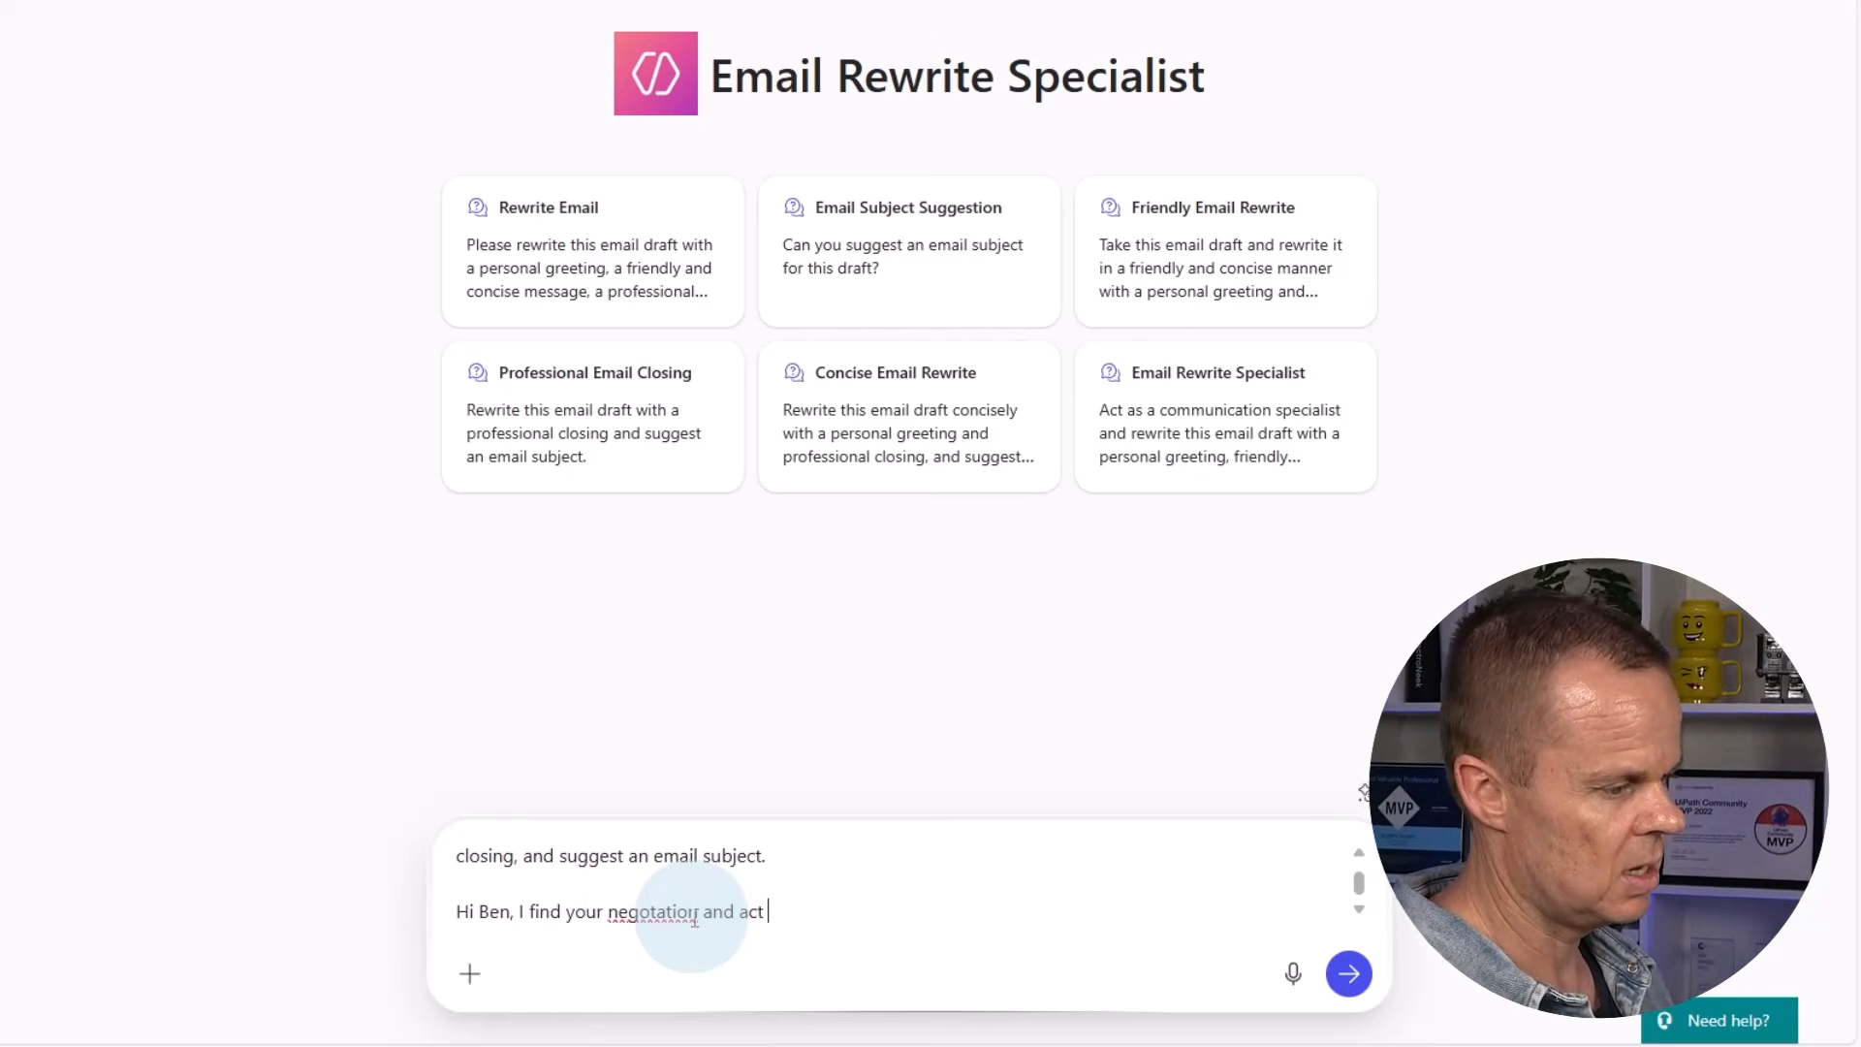
type(" towards")
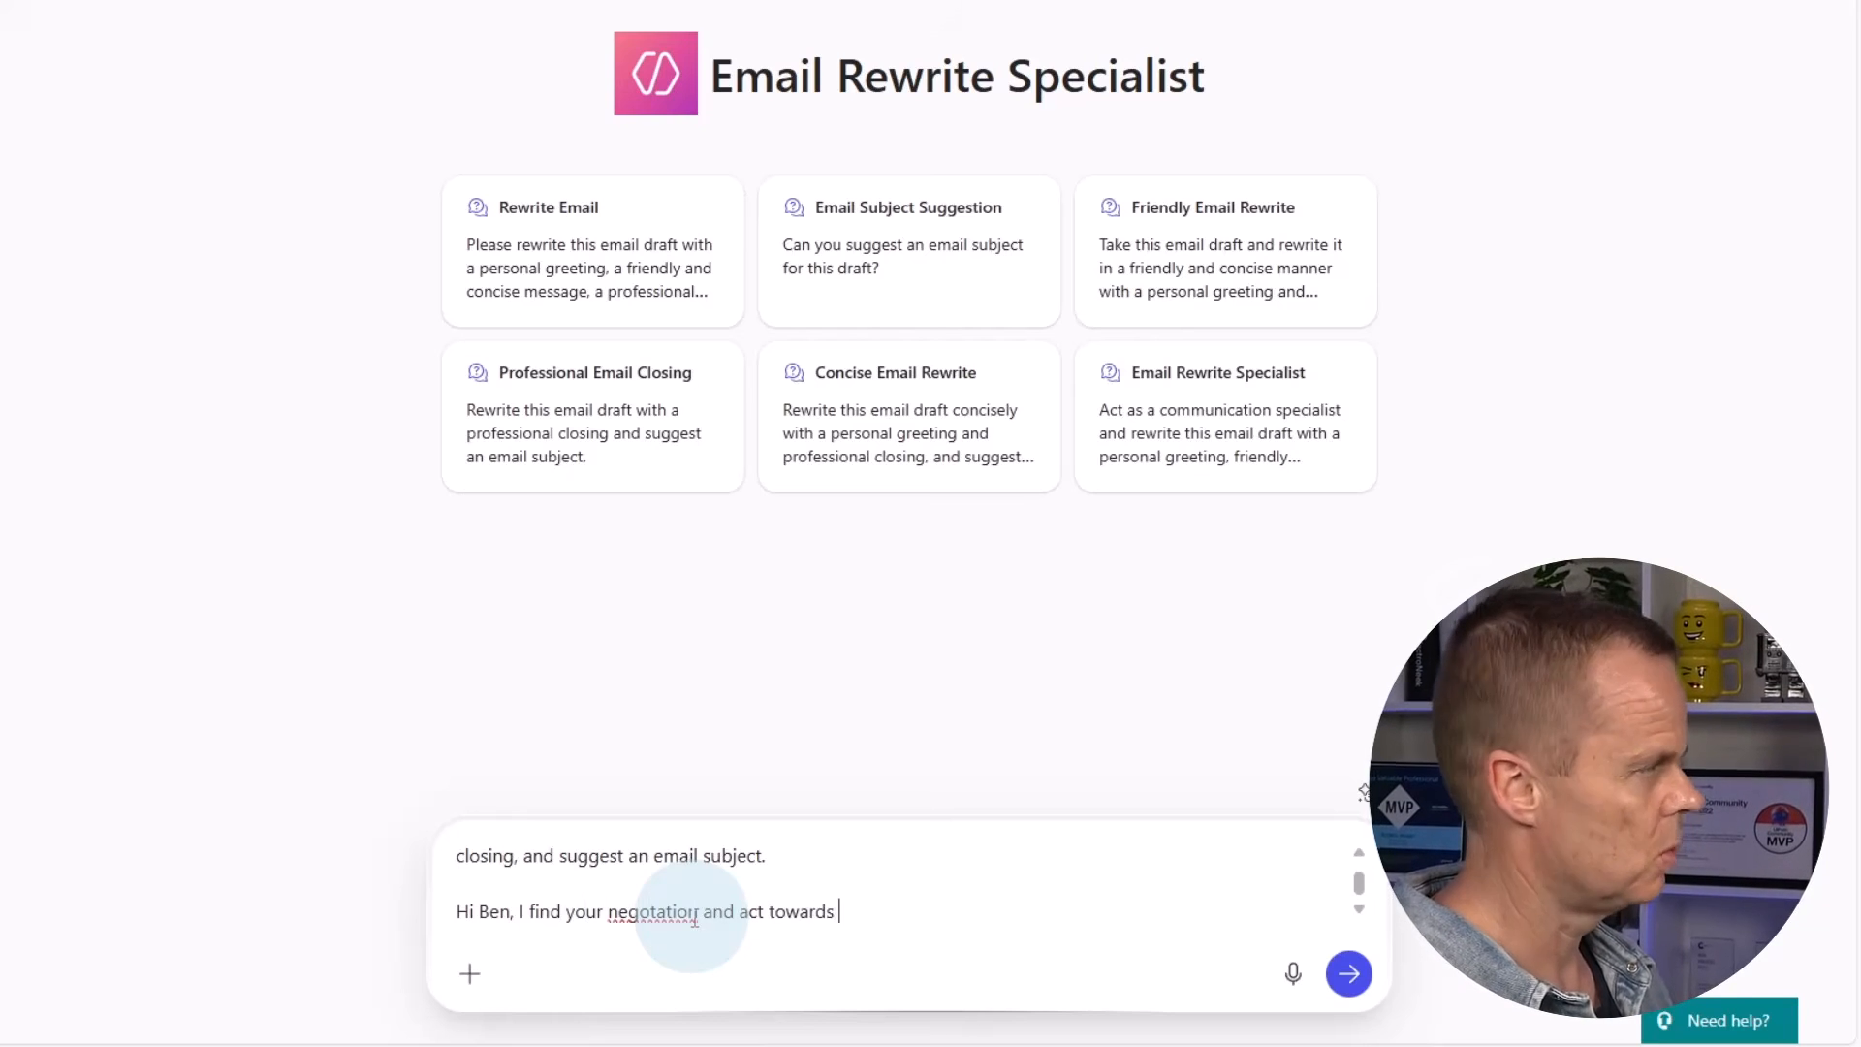
type(" me rude, kind")
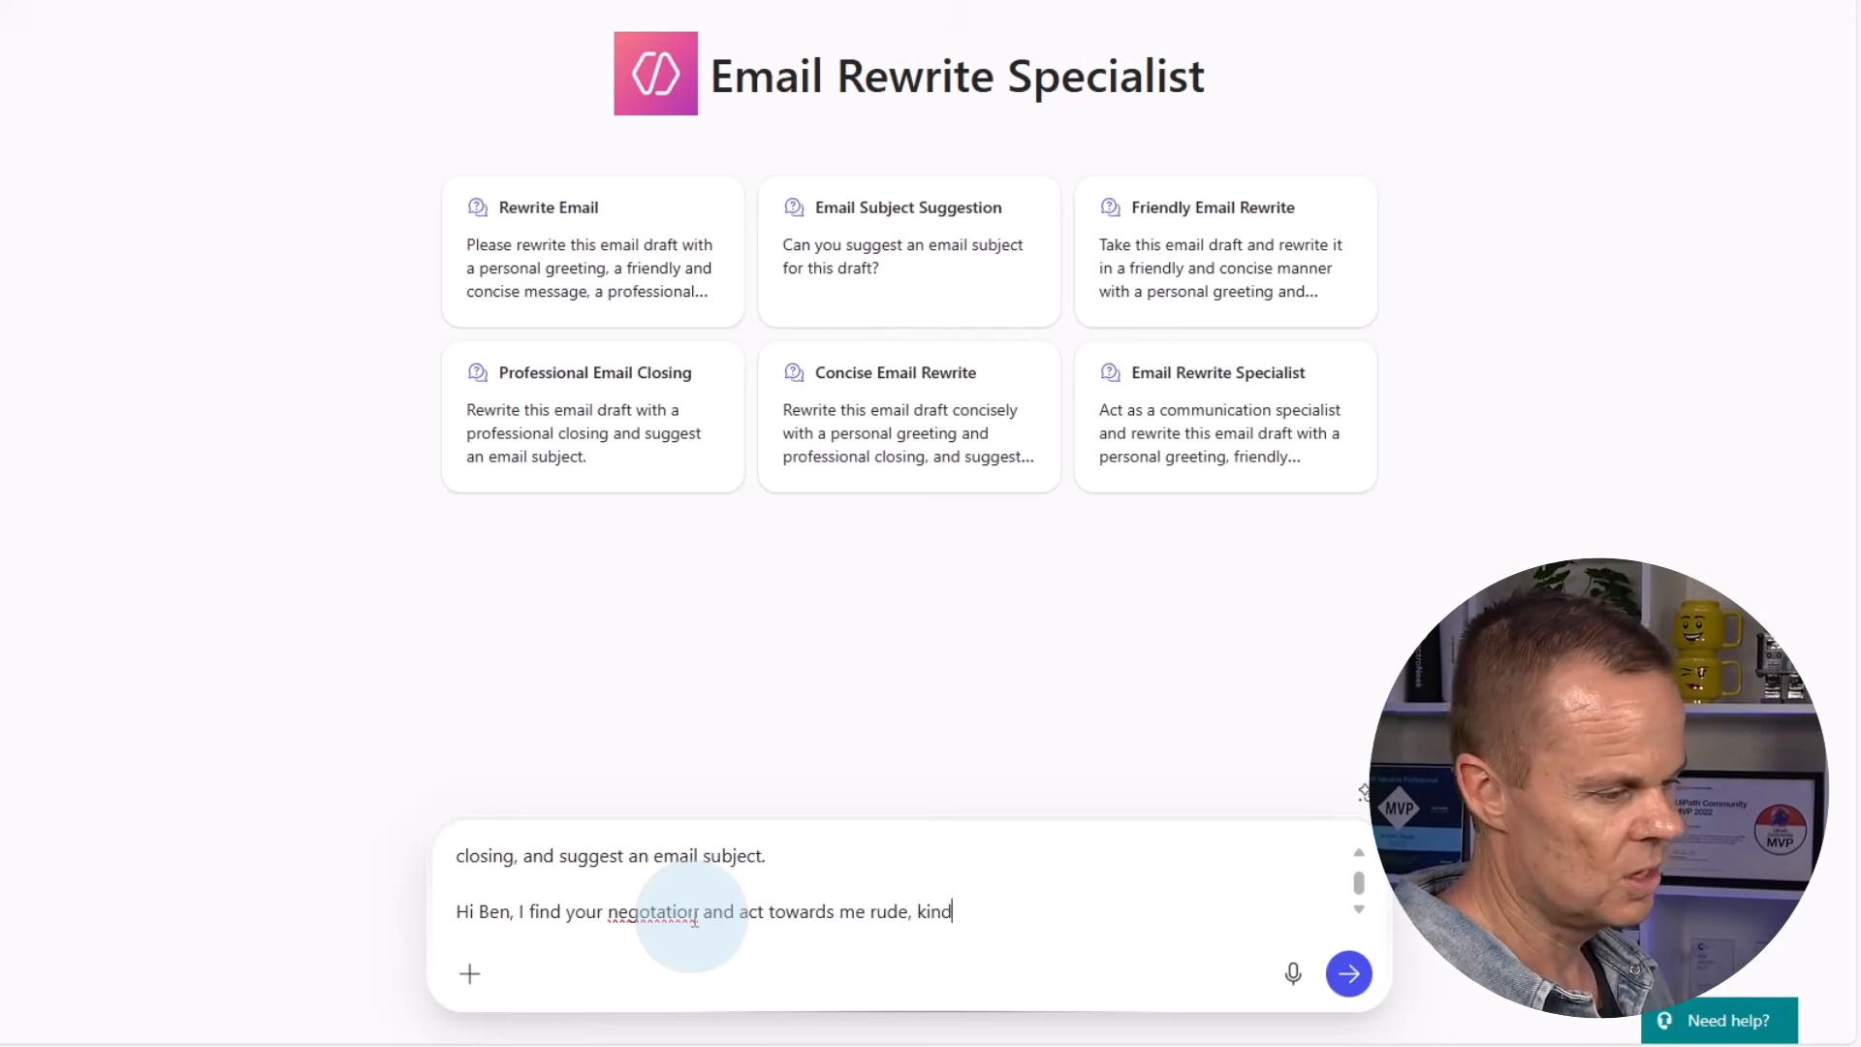
type(" regards")
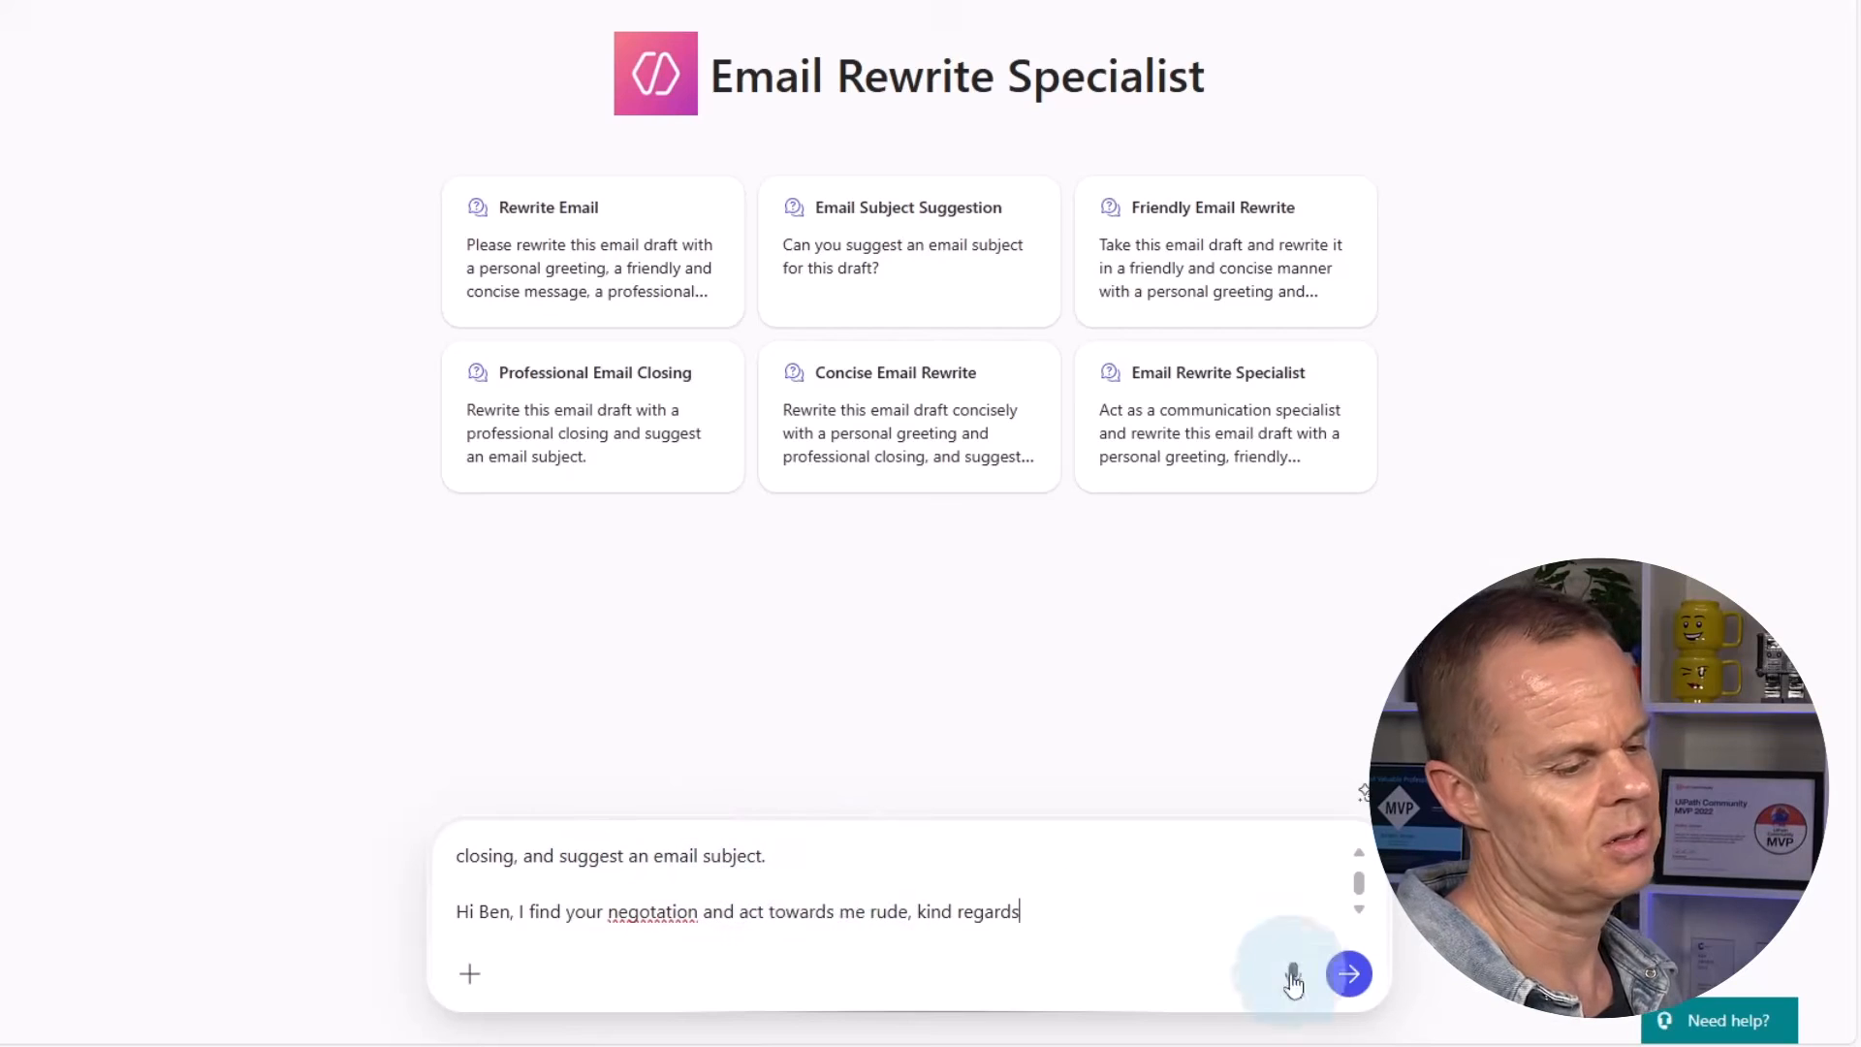
left_click(1346, 975)
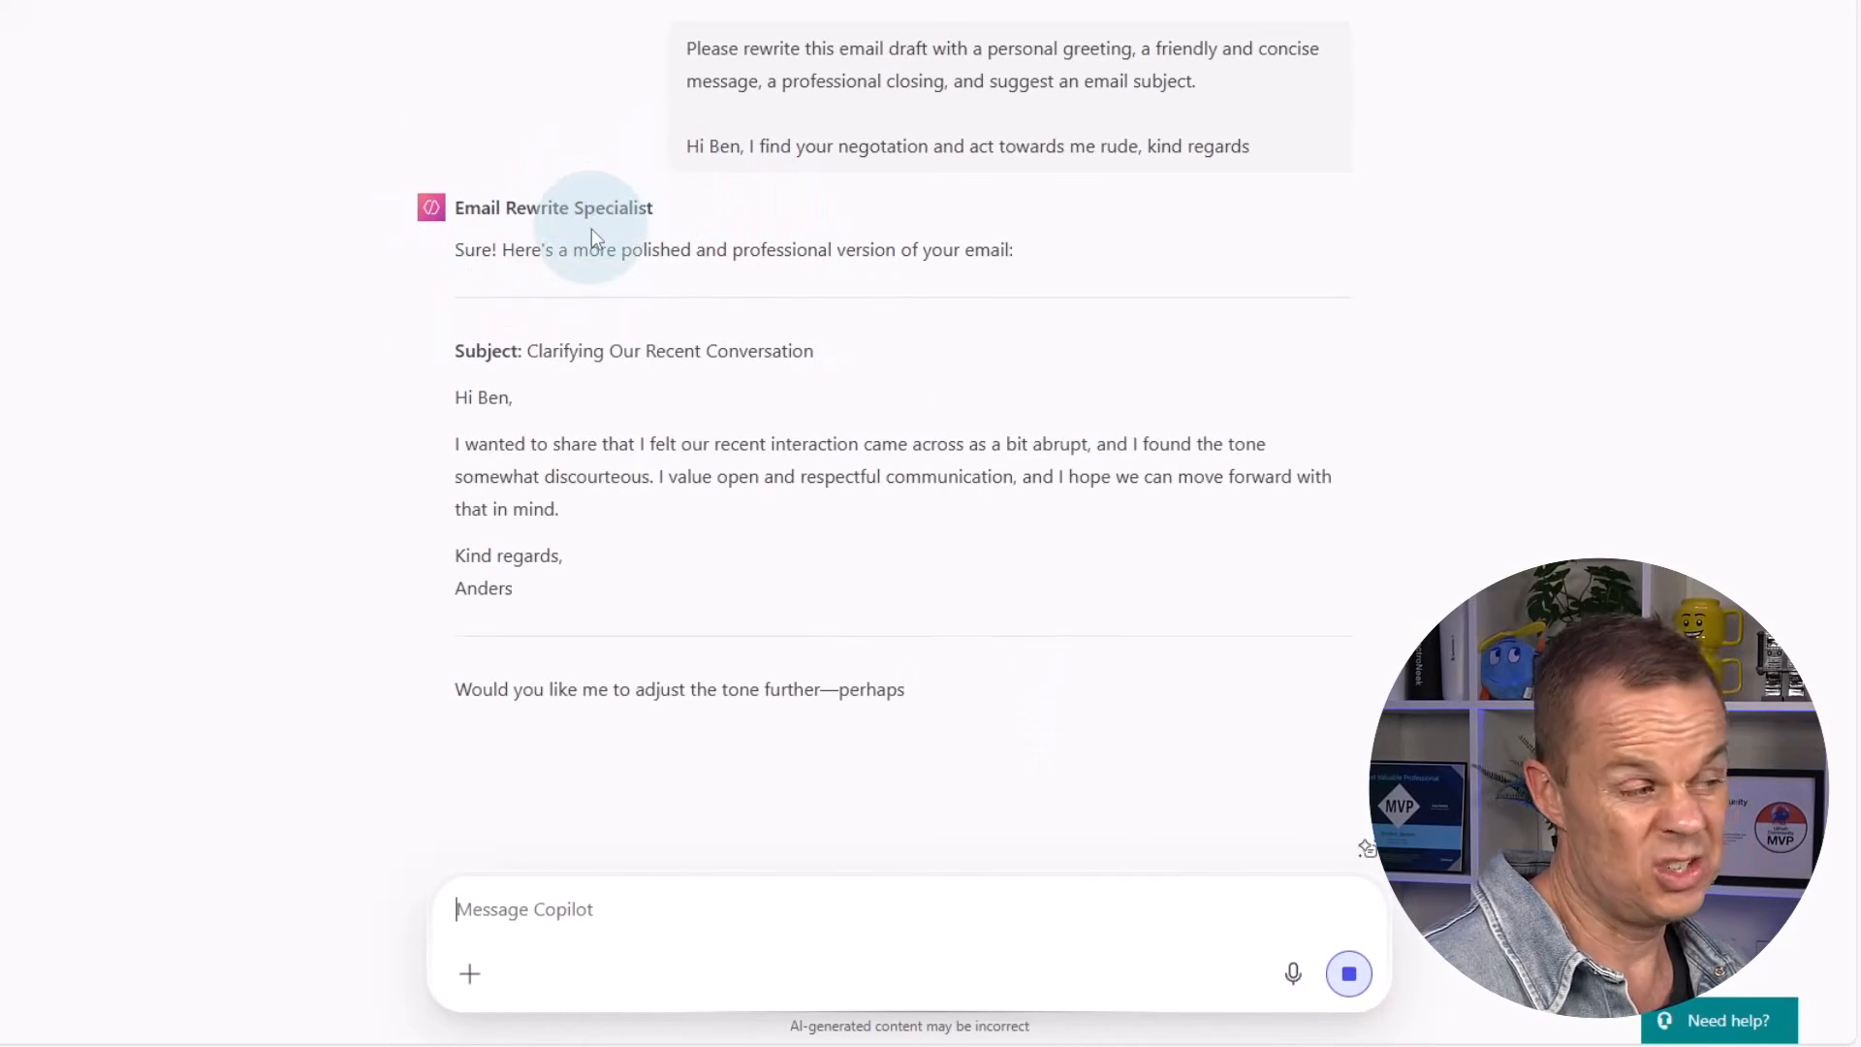
left_click_drag(528, 351, 815, 351)
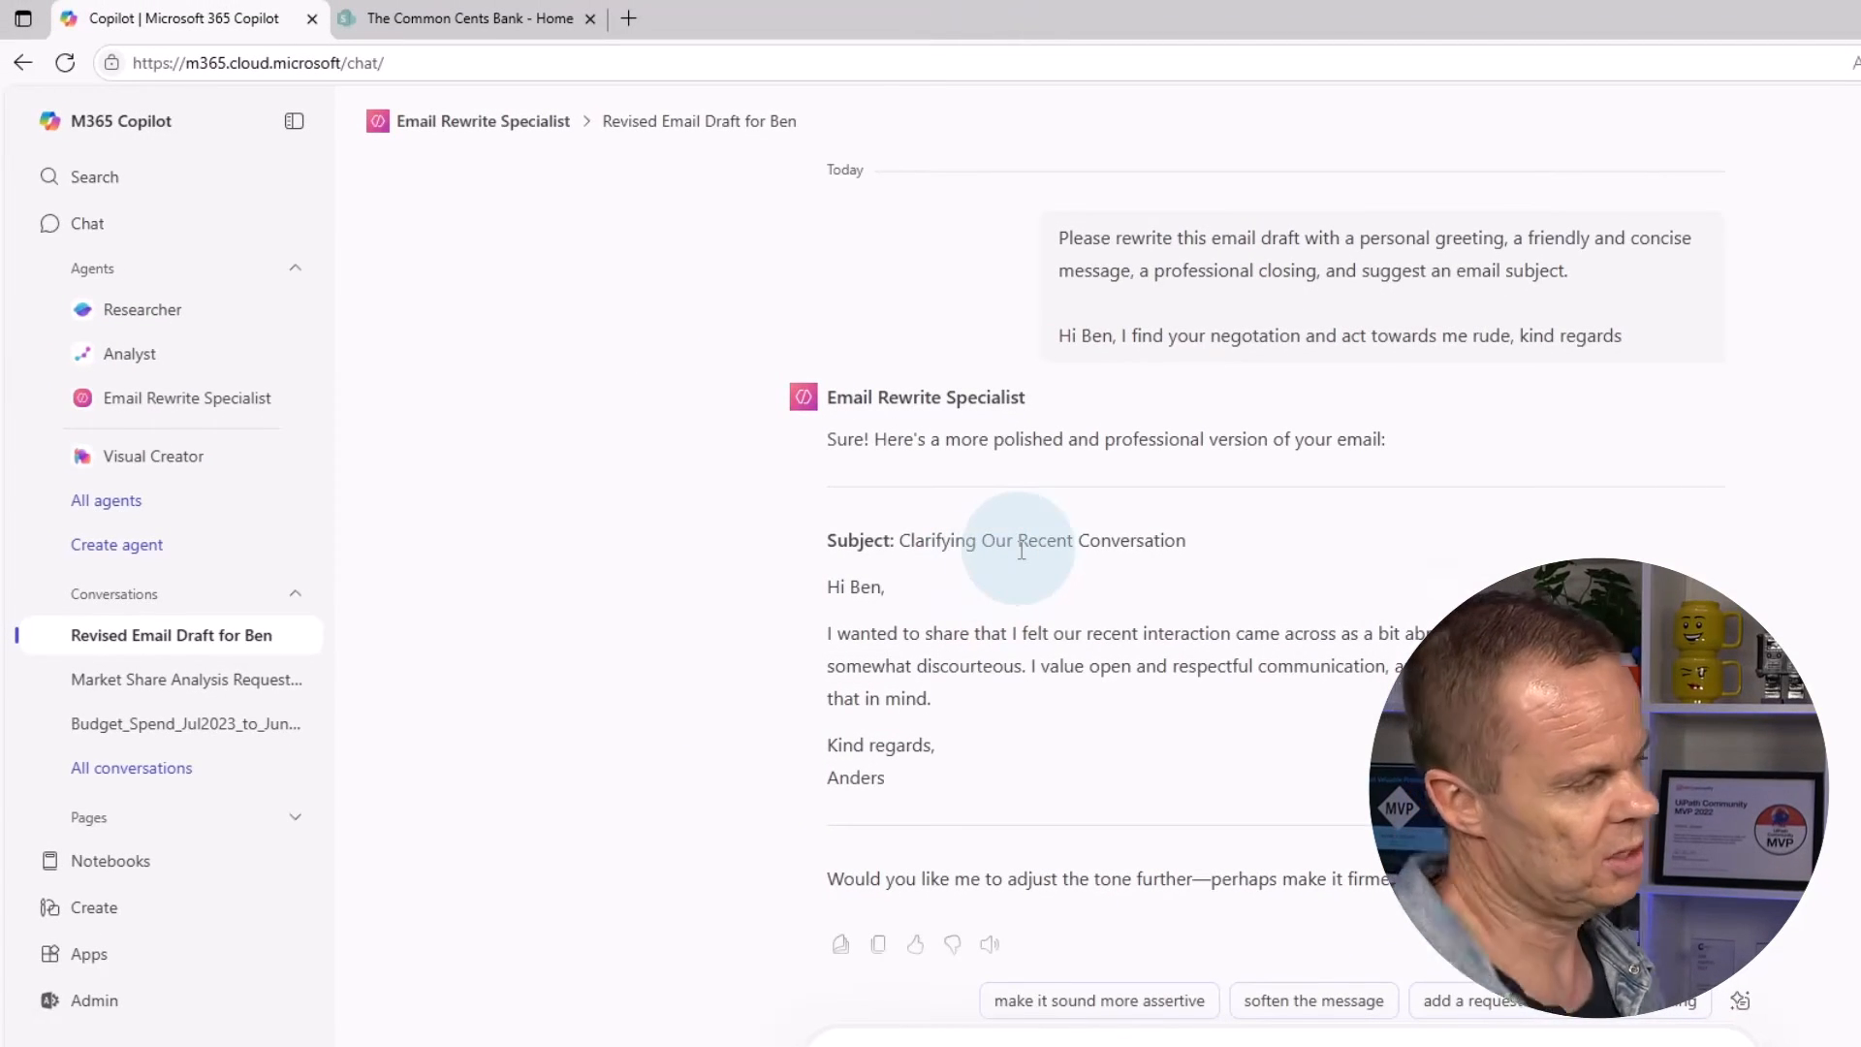
Start configuring a new agent manually and set its icon to CommonCentsBankLogoLowRes.png
left_click(153, 561)
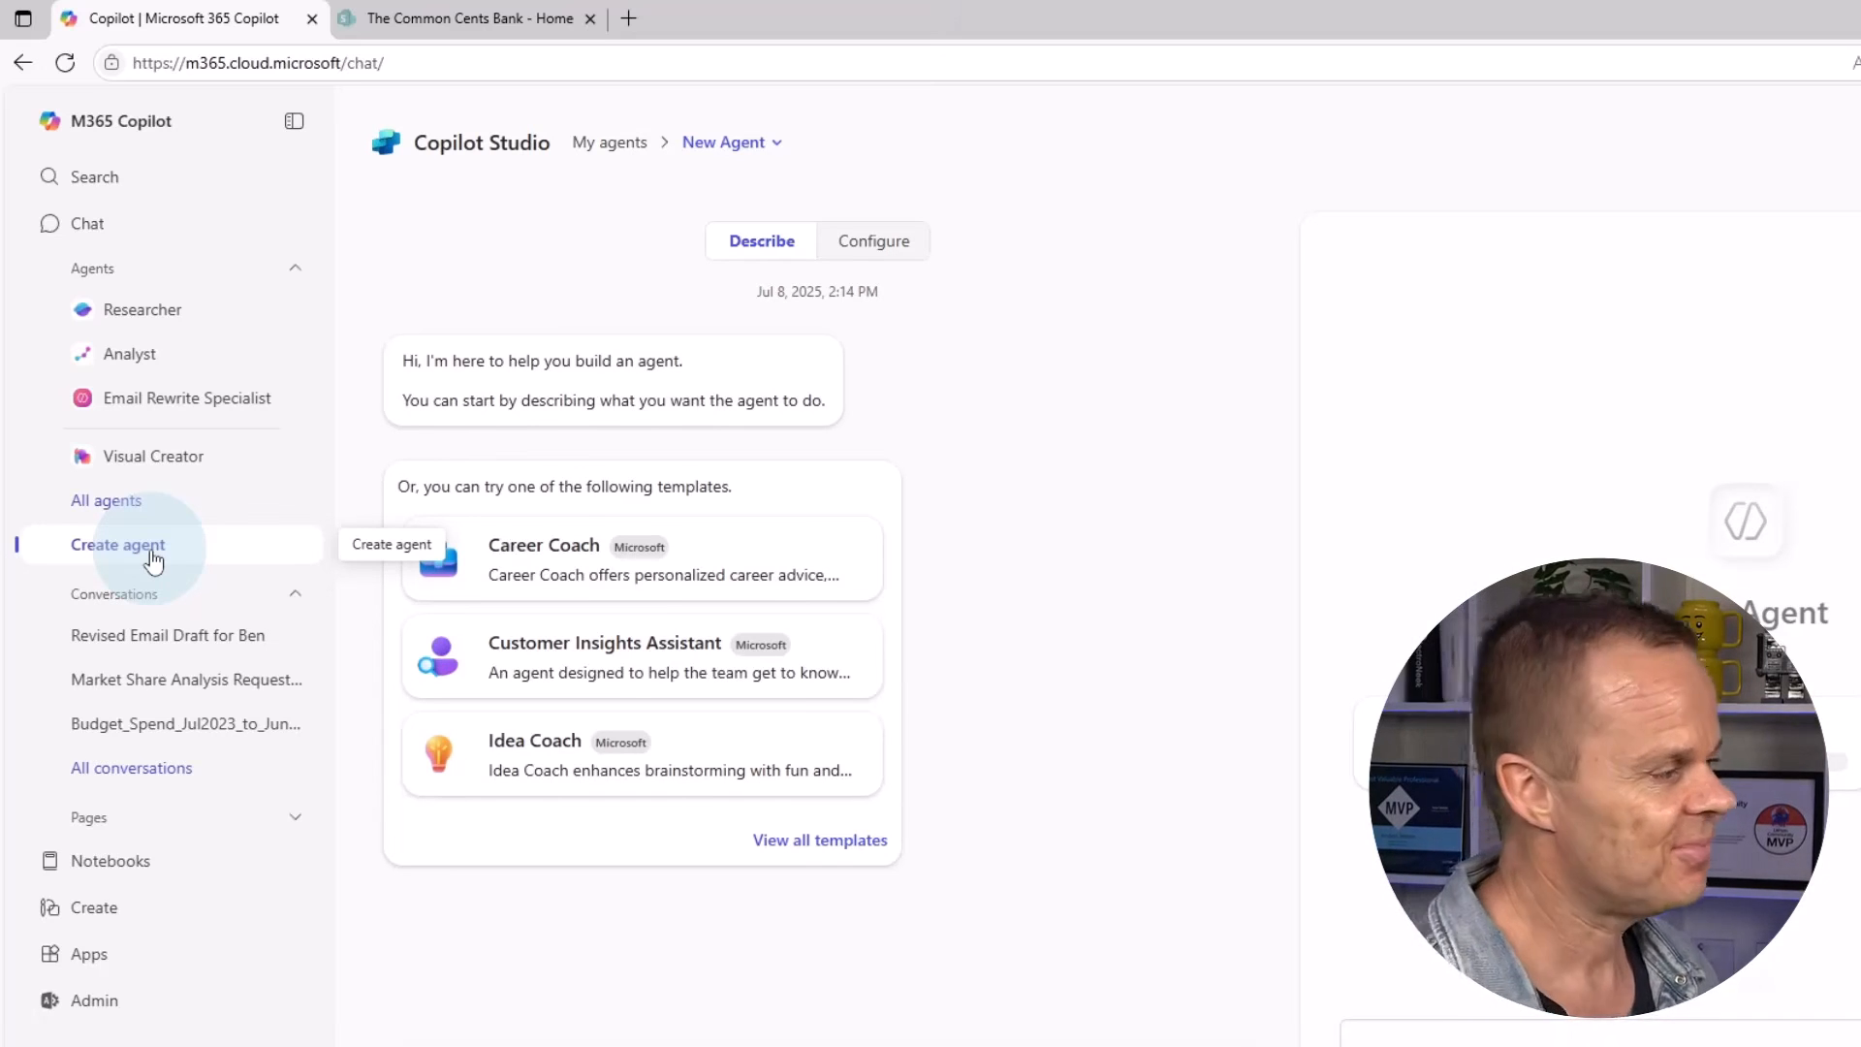
left_click(878, 244)
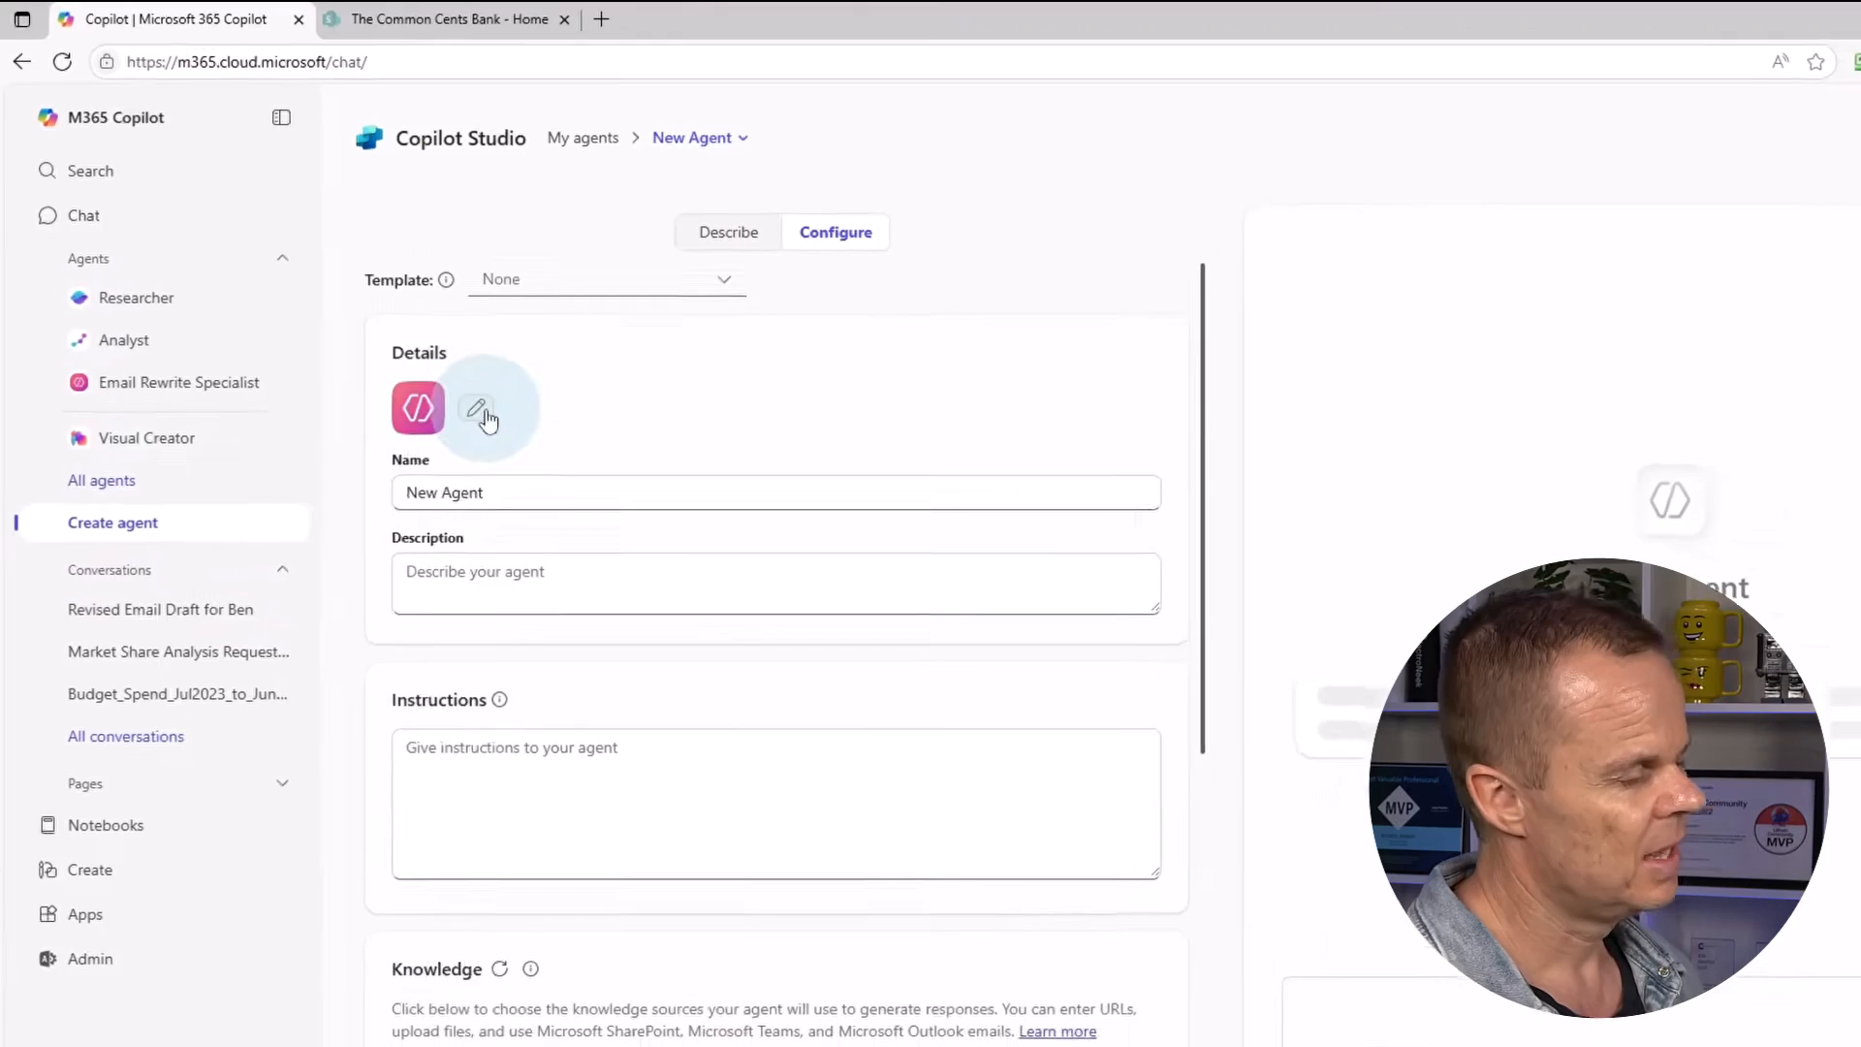
left_click(476, 409)
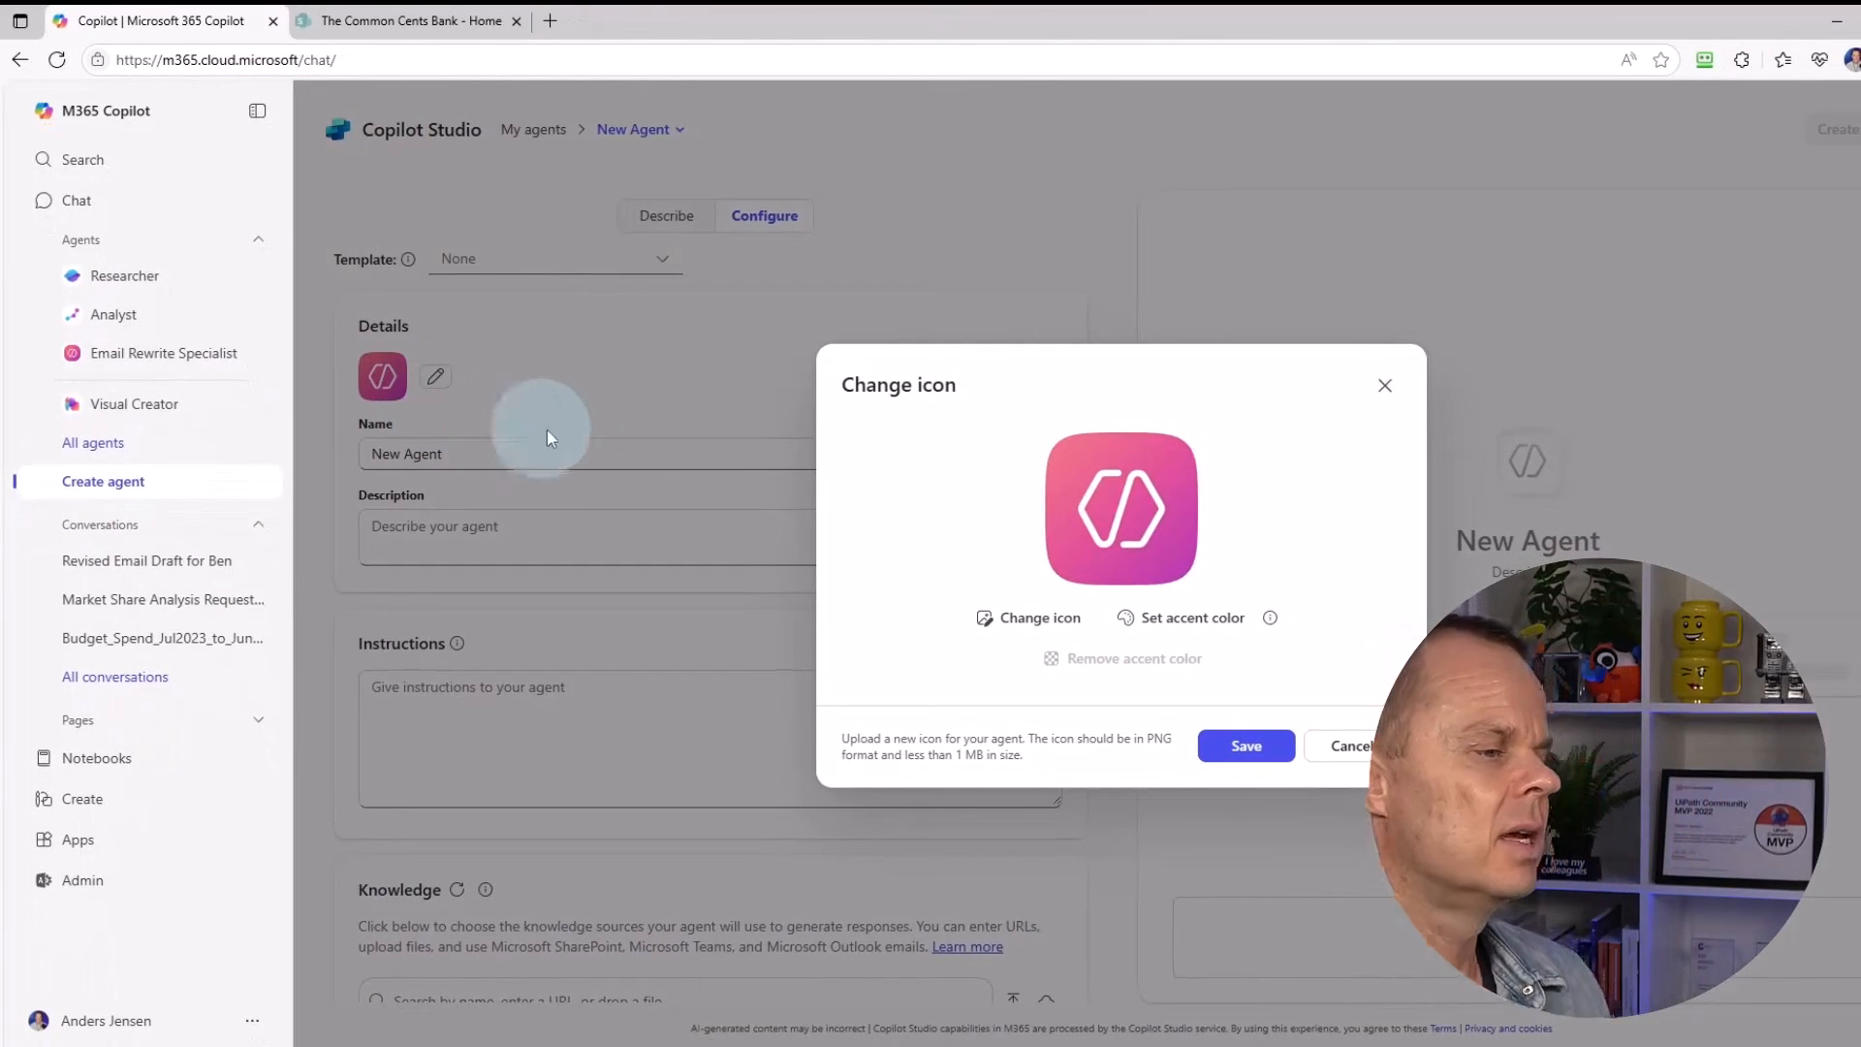
left_click(1049, 625)
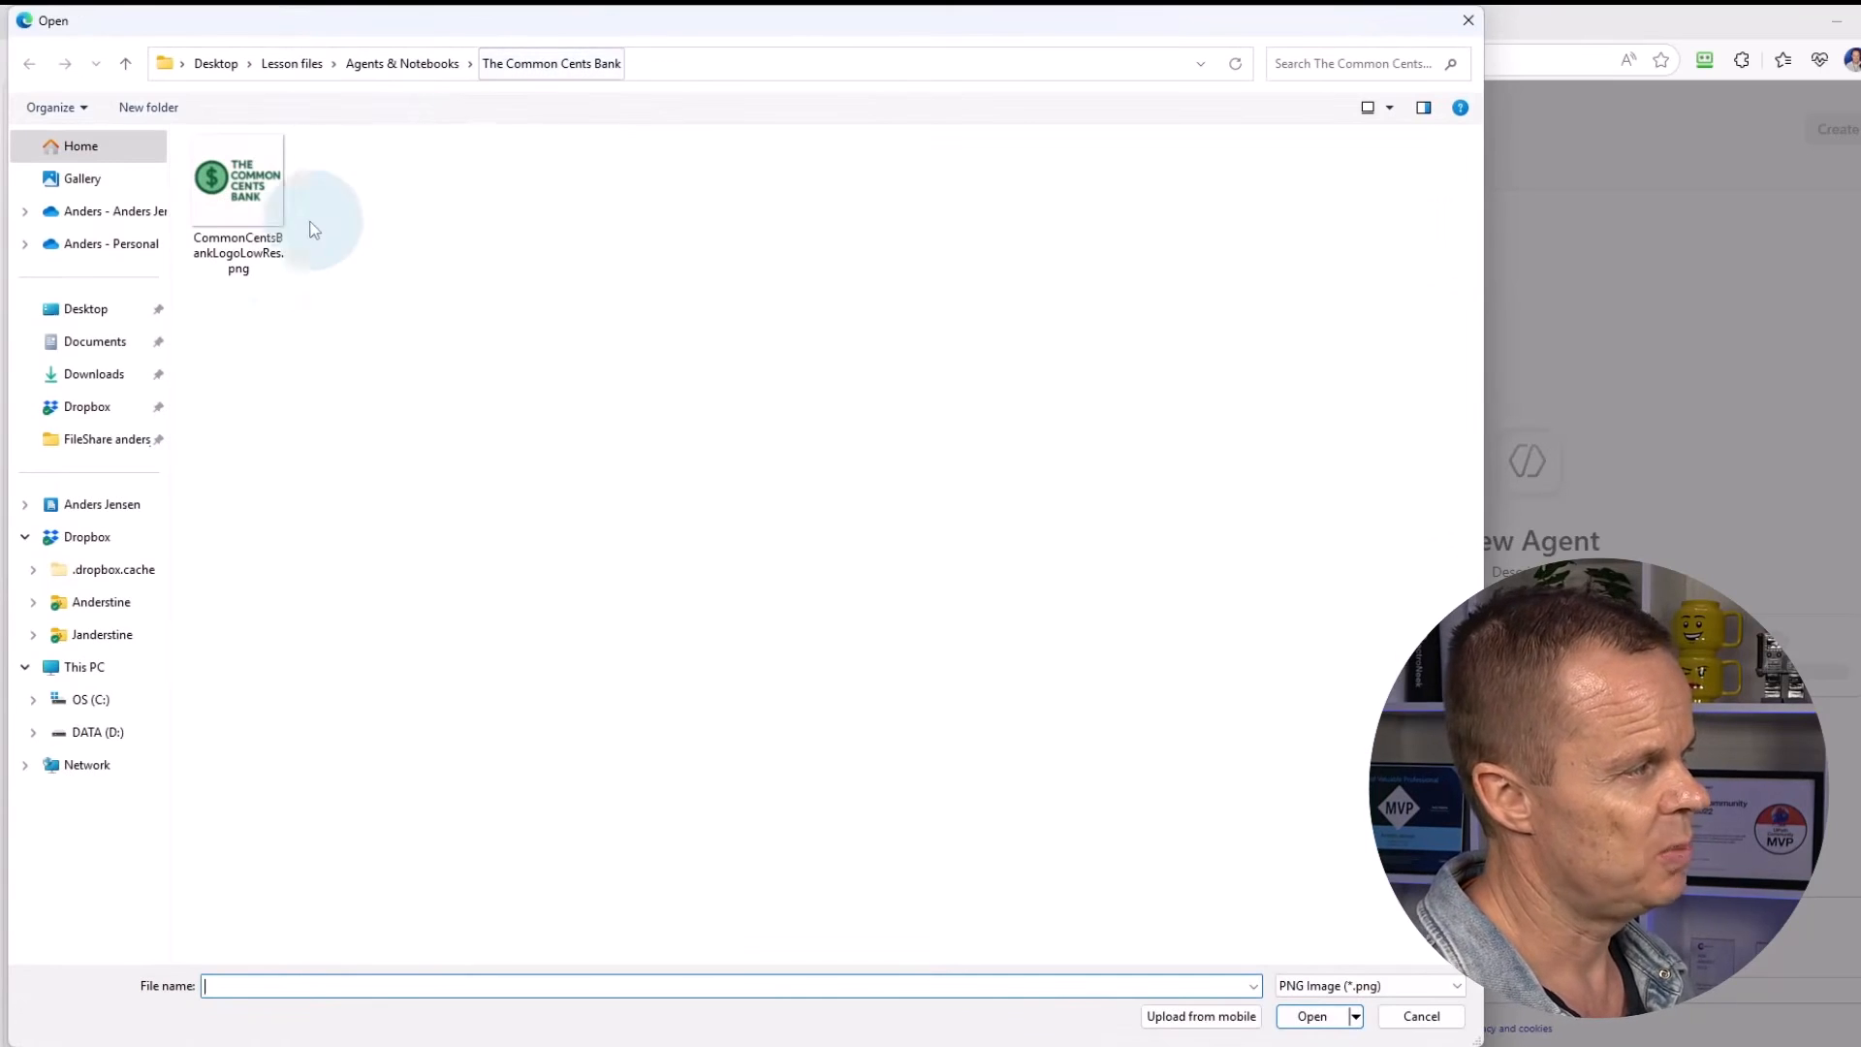
left_click(254, 264)
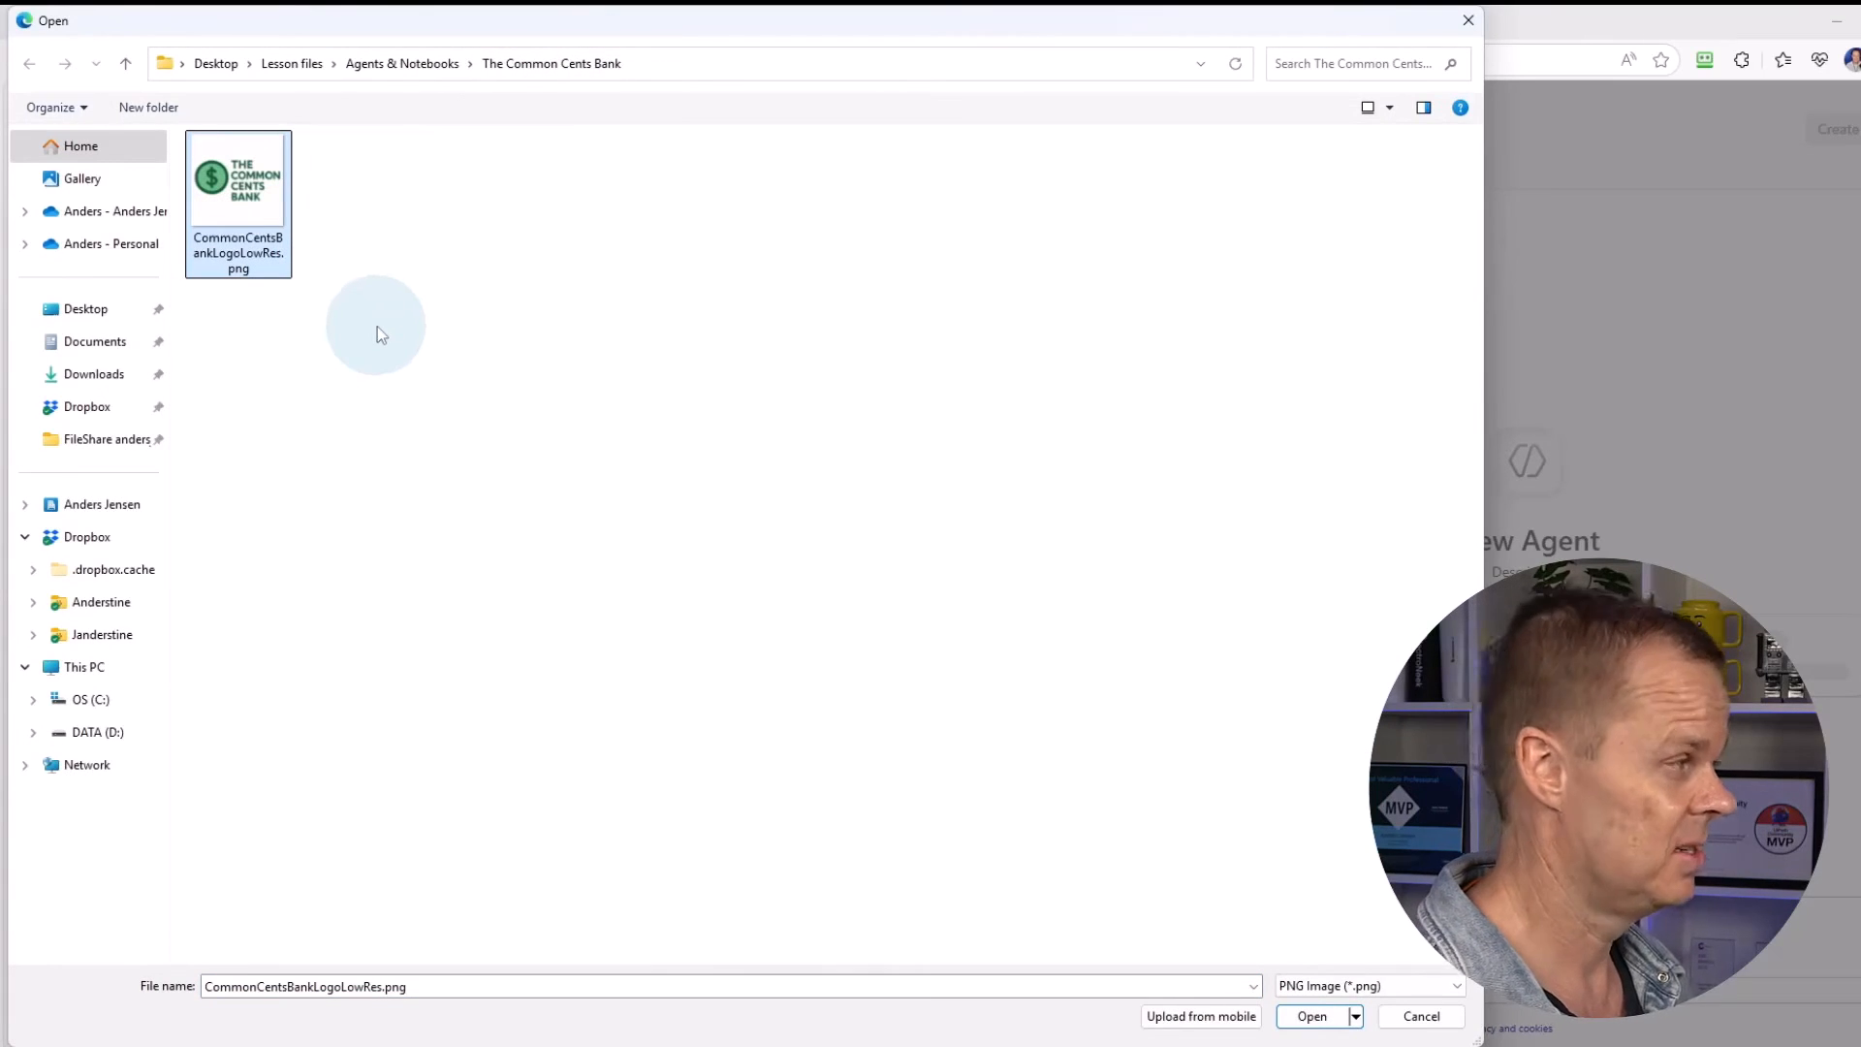
left_click(1312, 1017)
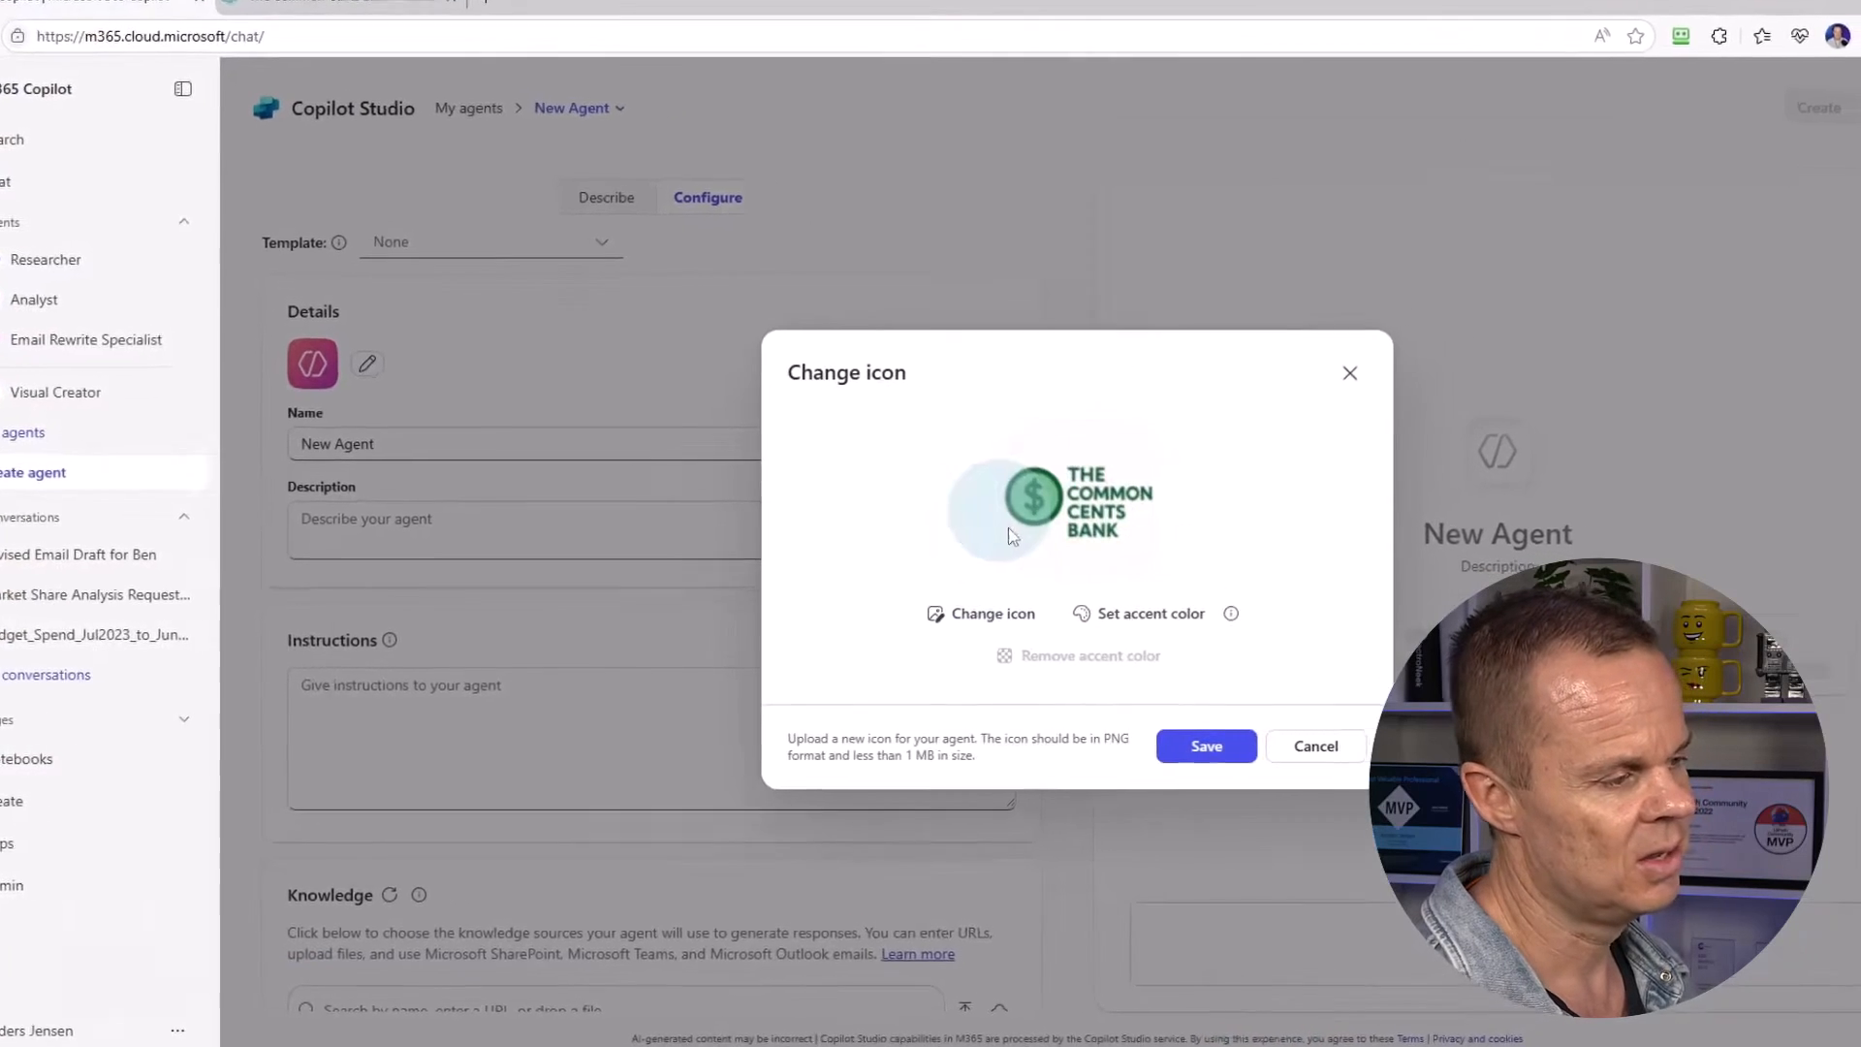
left_click(1207, 745)
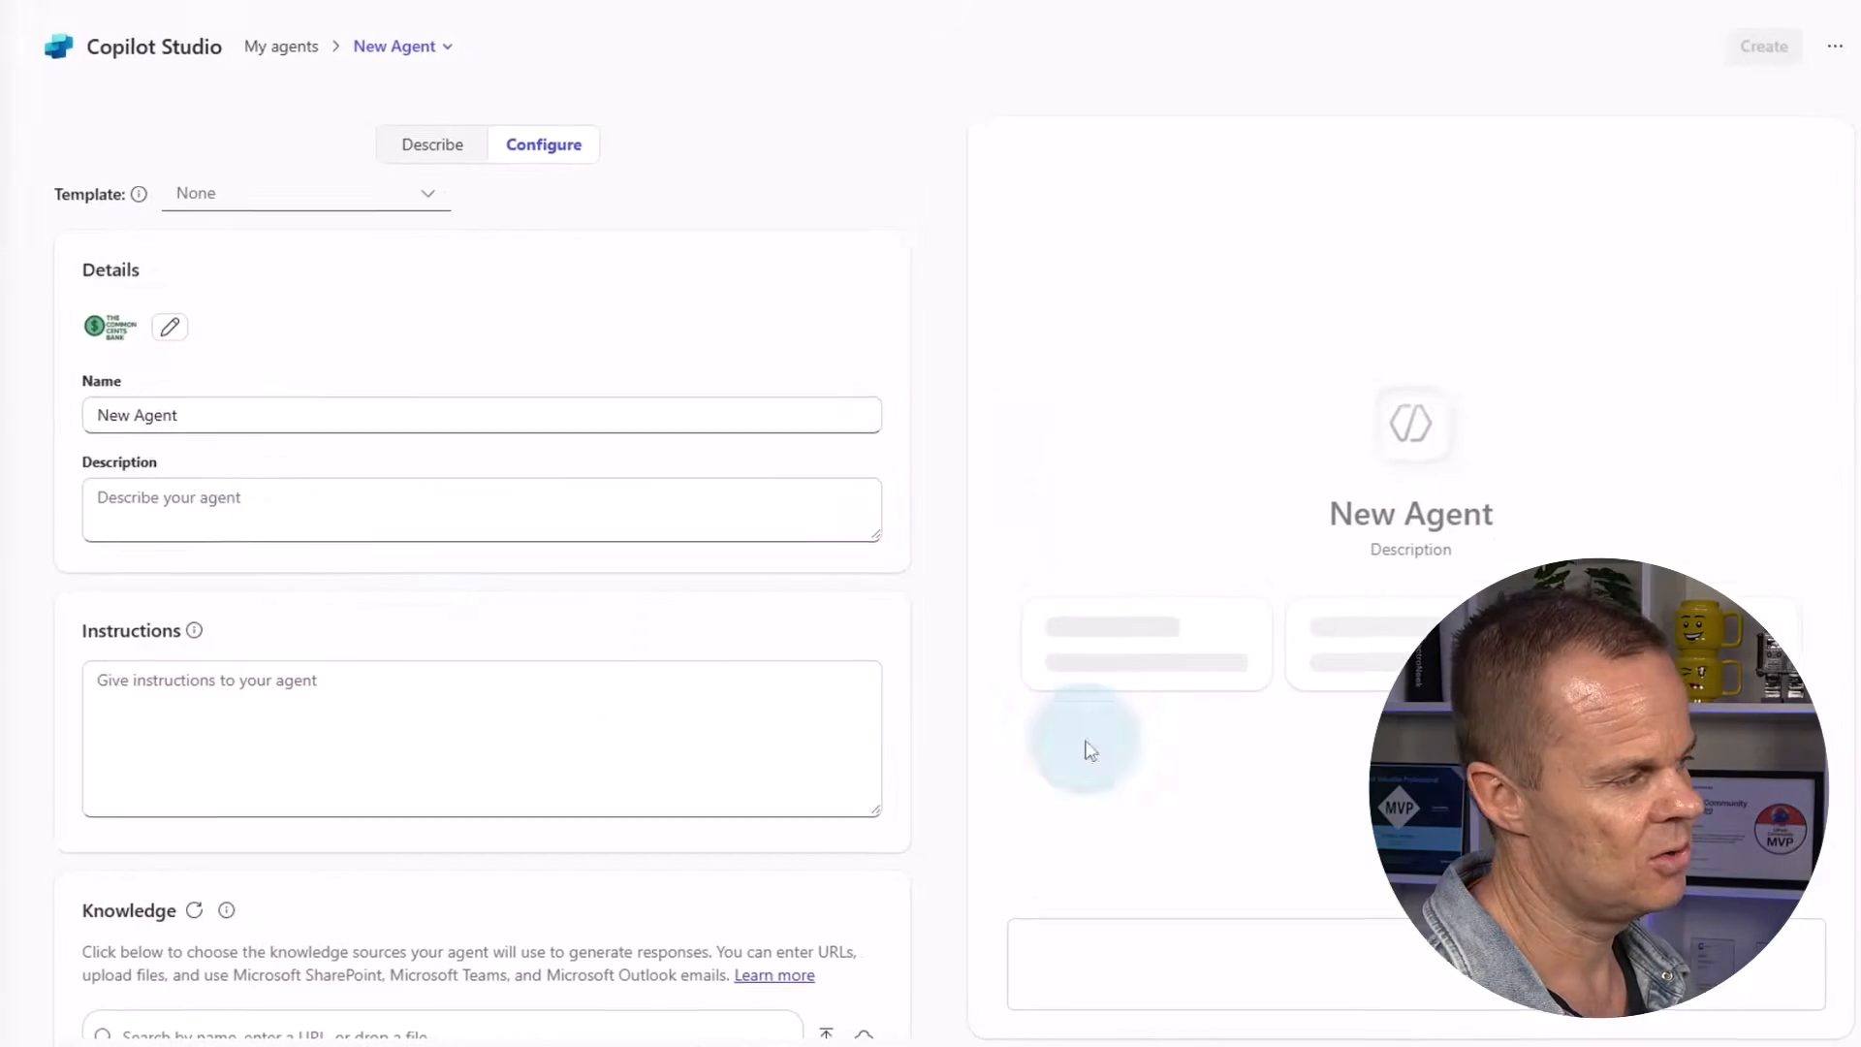
Name the new agent The Common Cents Bank HR
left_click(211, 414)
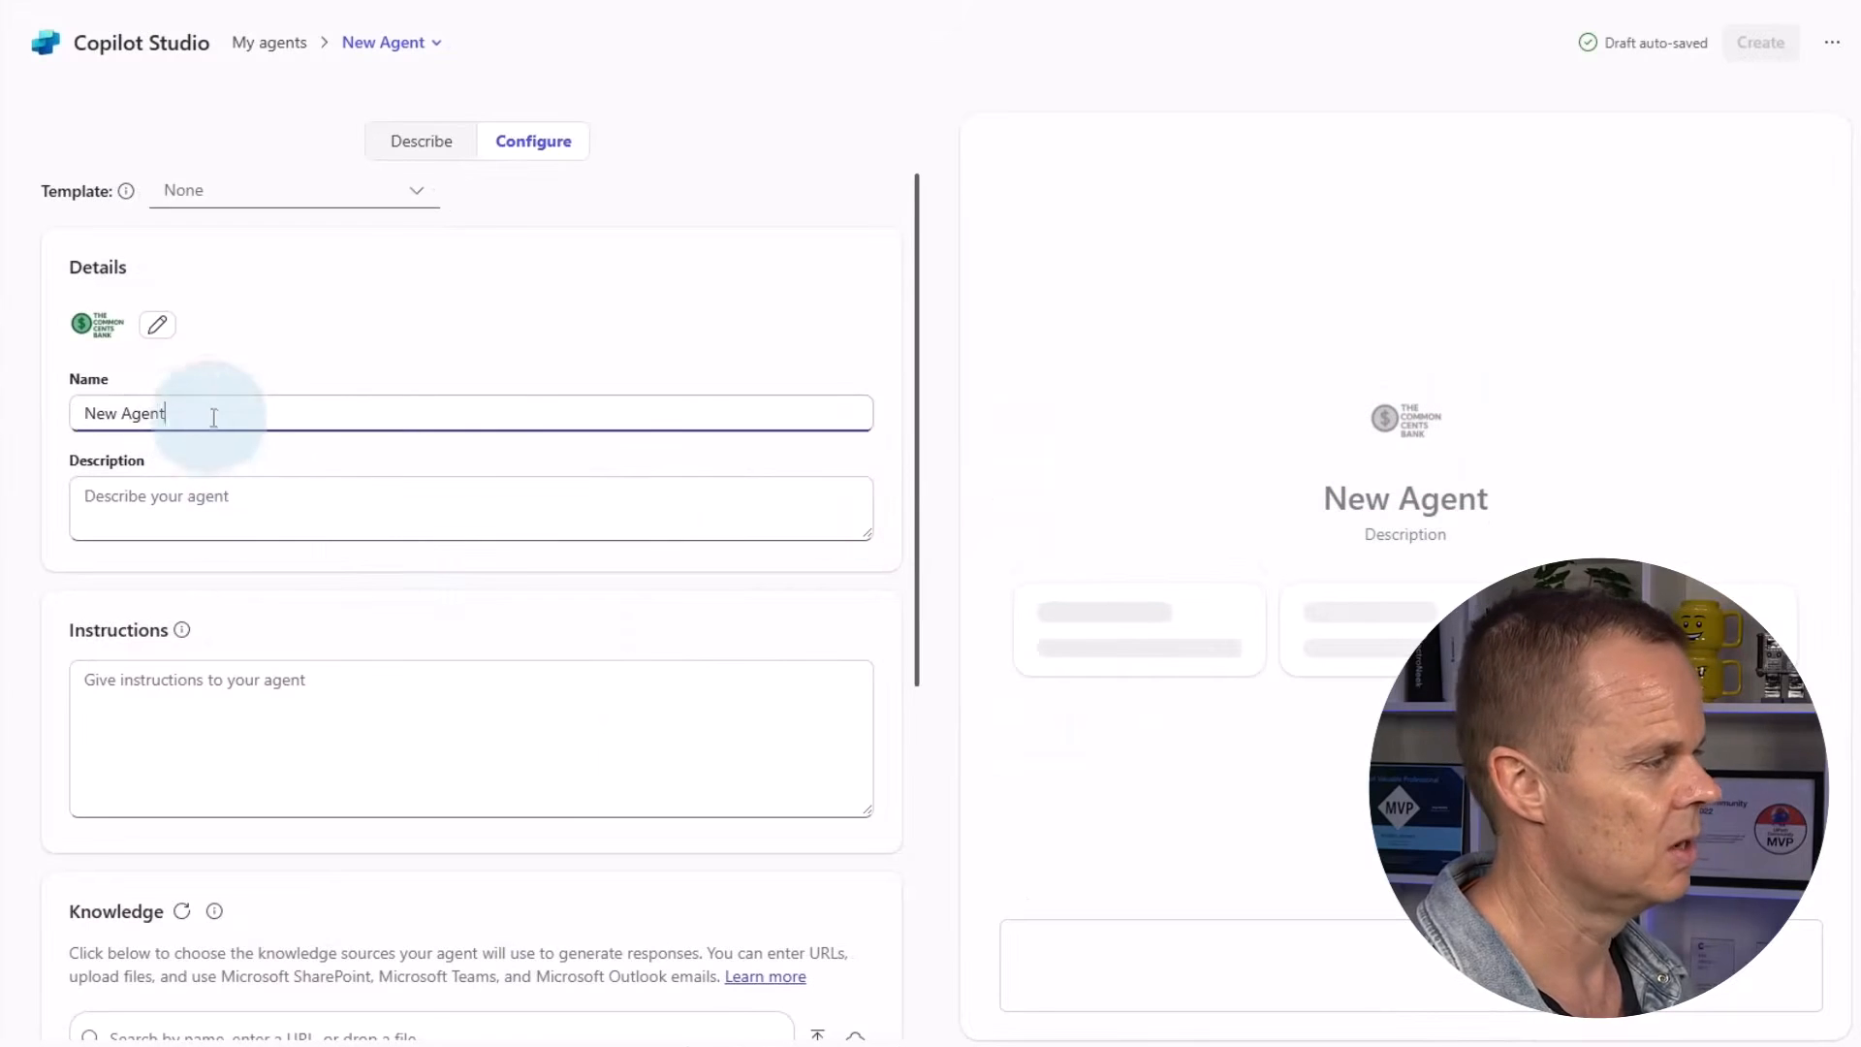
key("ctrl+a")
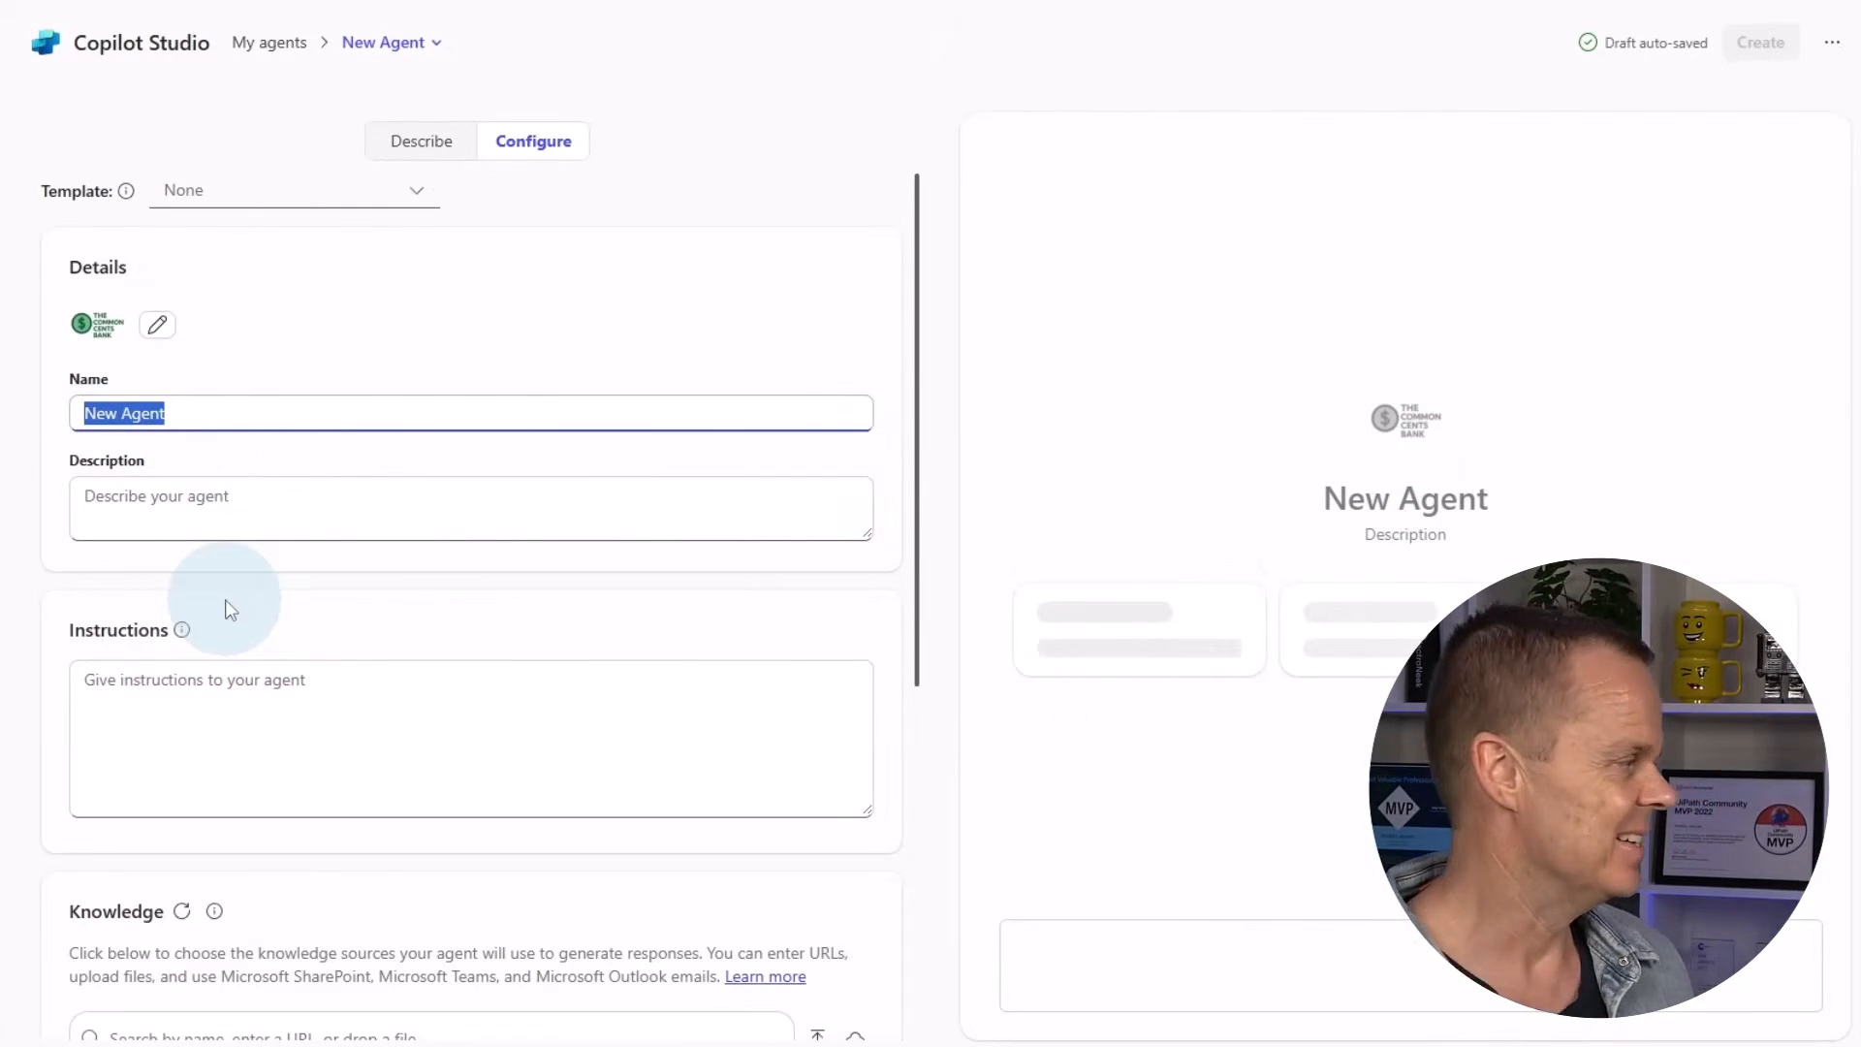
type("The common")
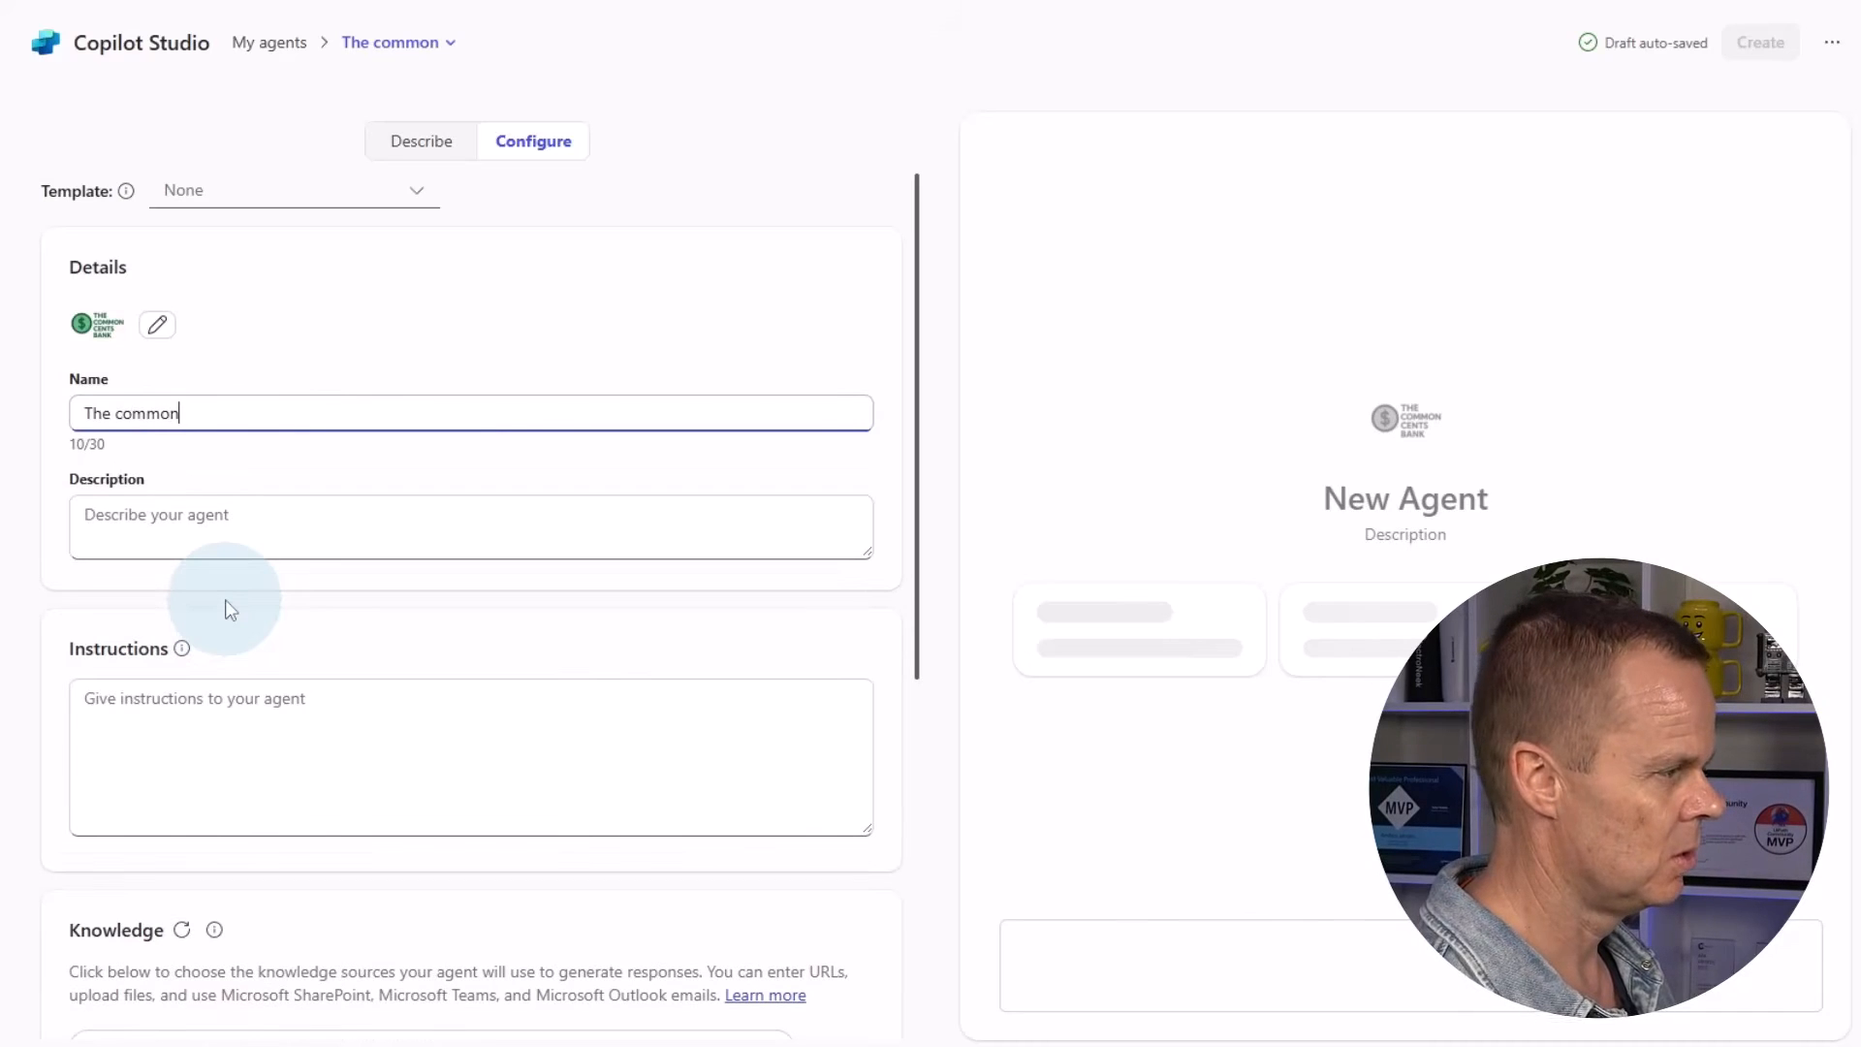
key("BackSpace")
key("BackSpace")
key("BackSpace")
key("BackSpace")
key("BackSpace")
key("BackSpace")
key("BackSpace")
key("BackSpace")
key("BackSpace")
type("he ")
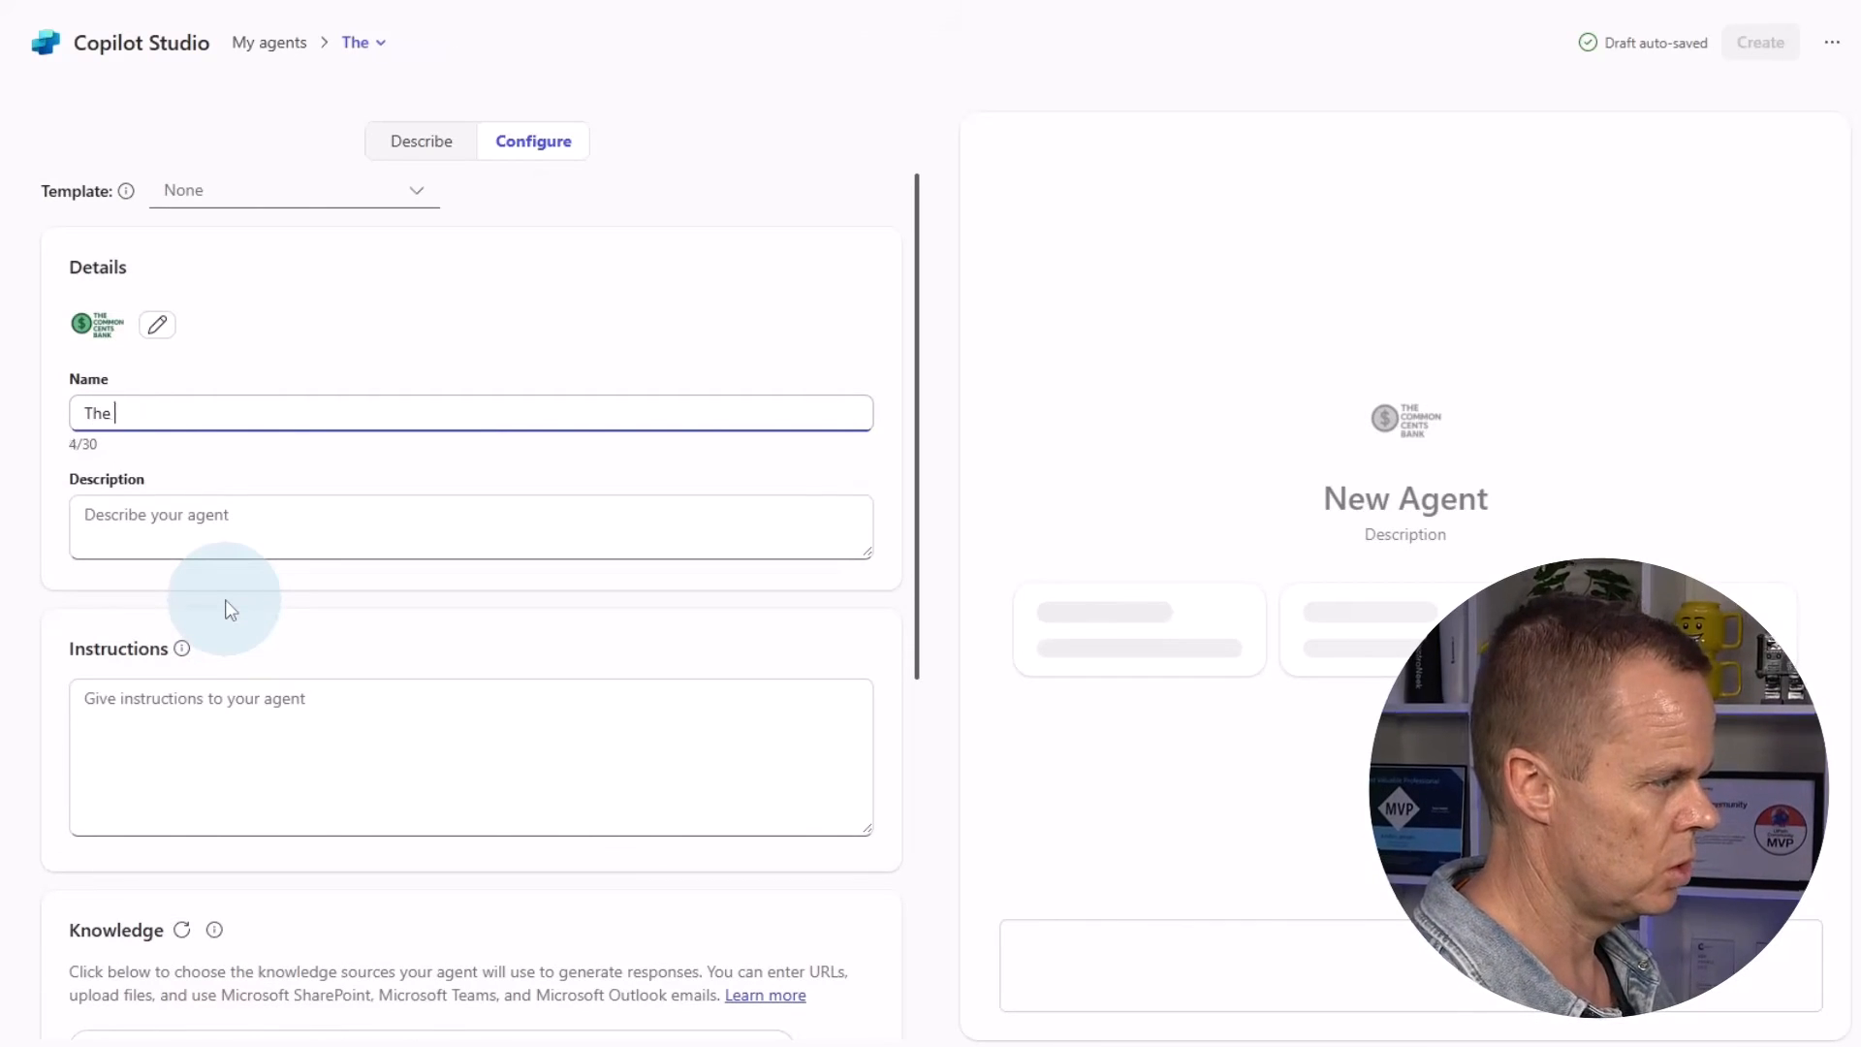
type("Common ")
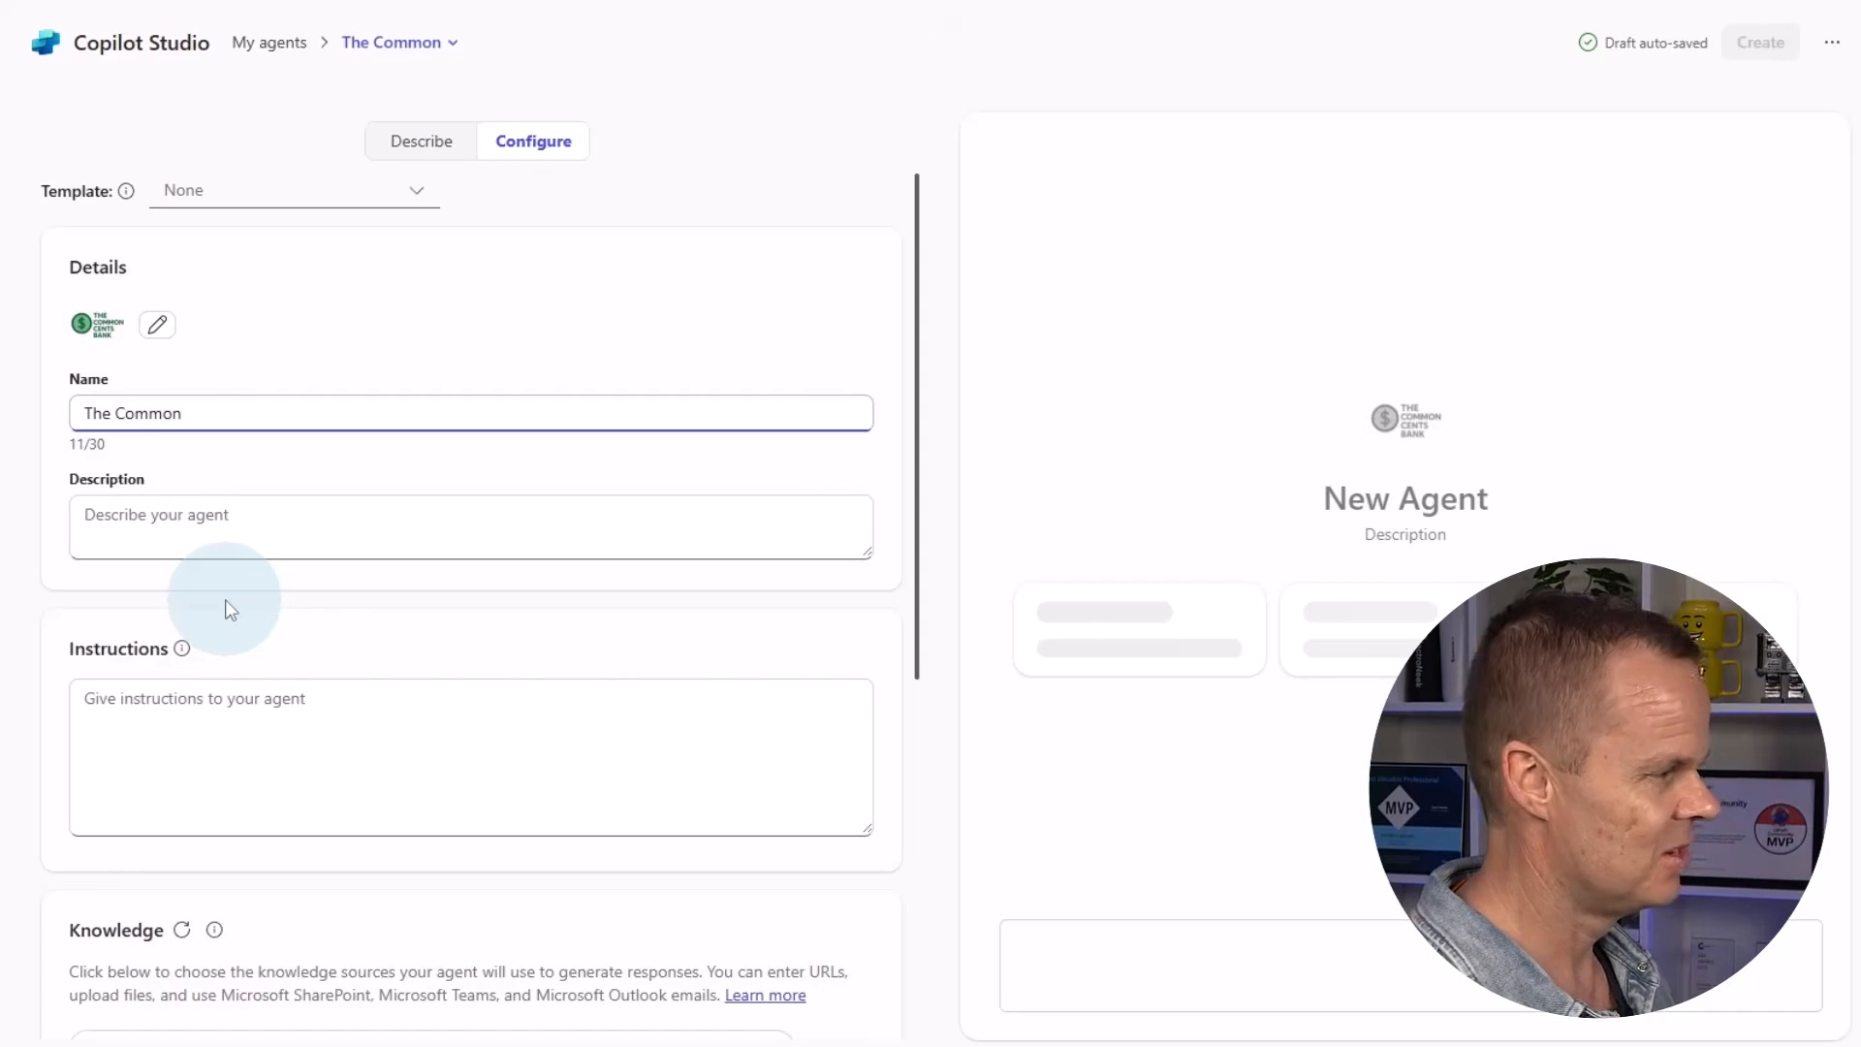
type("Cents Bank HR")
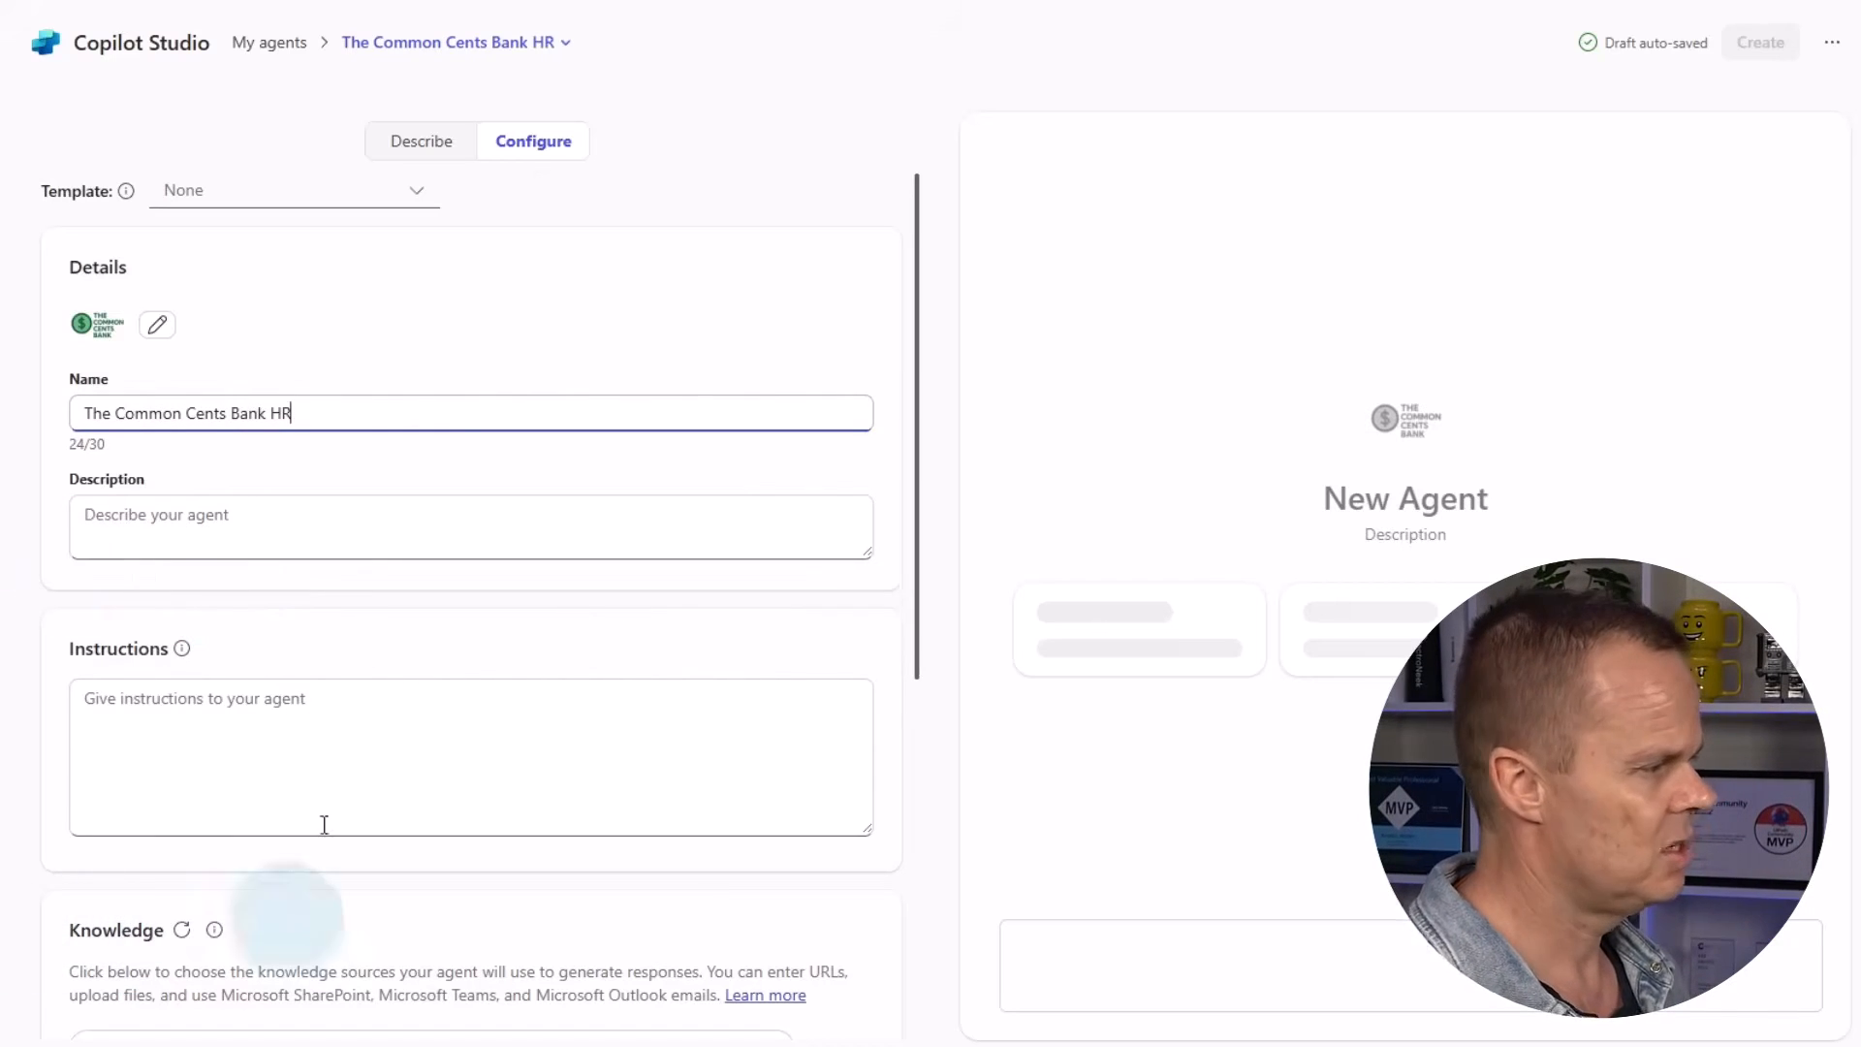
Describe the agent as "This is an agent that helps employees find answers to common HR-related questions." and correct the spelling of "related"
left_click(368, 521)
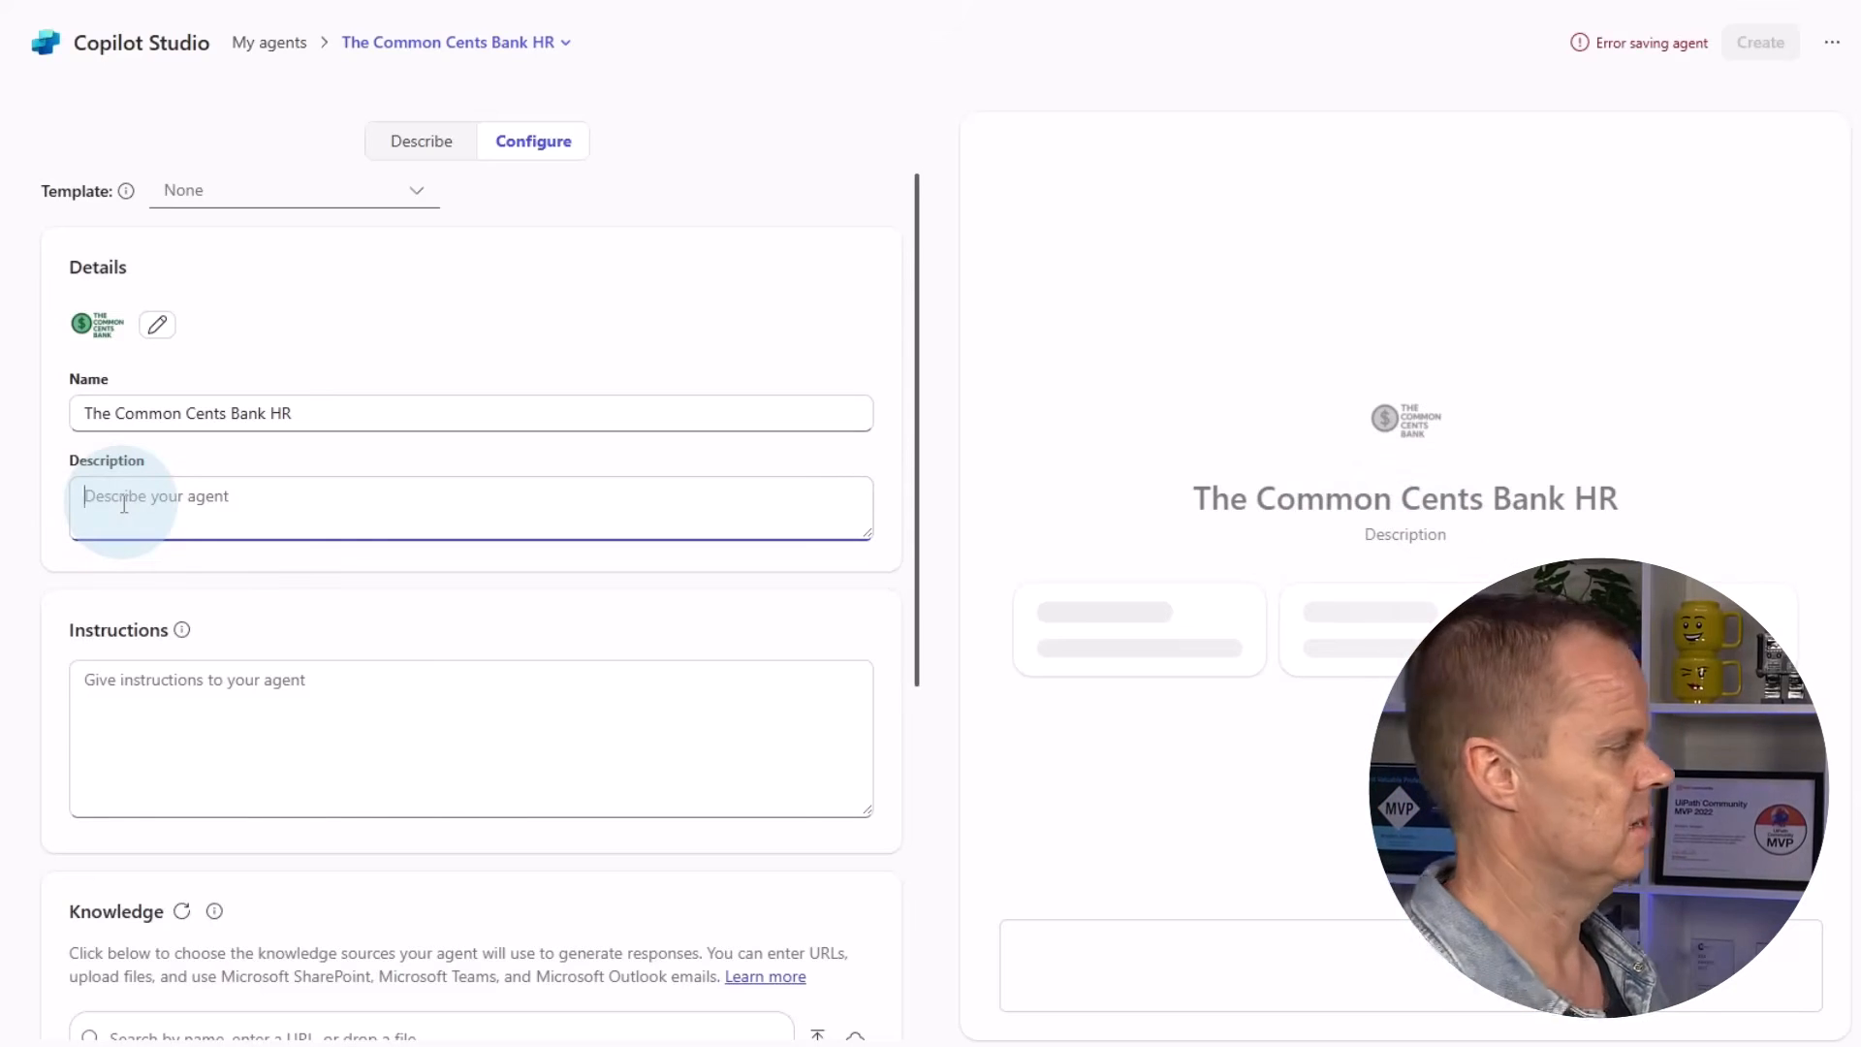
type("THis is")
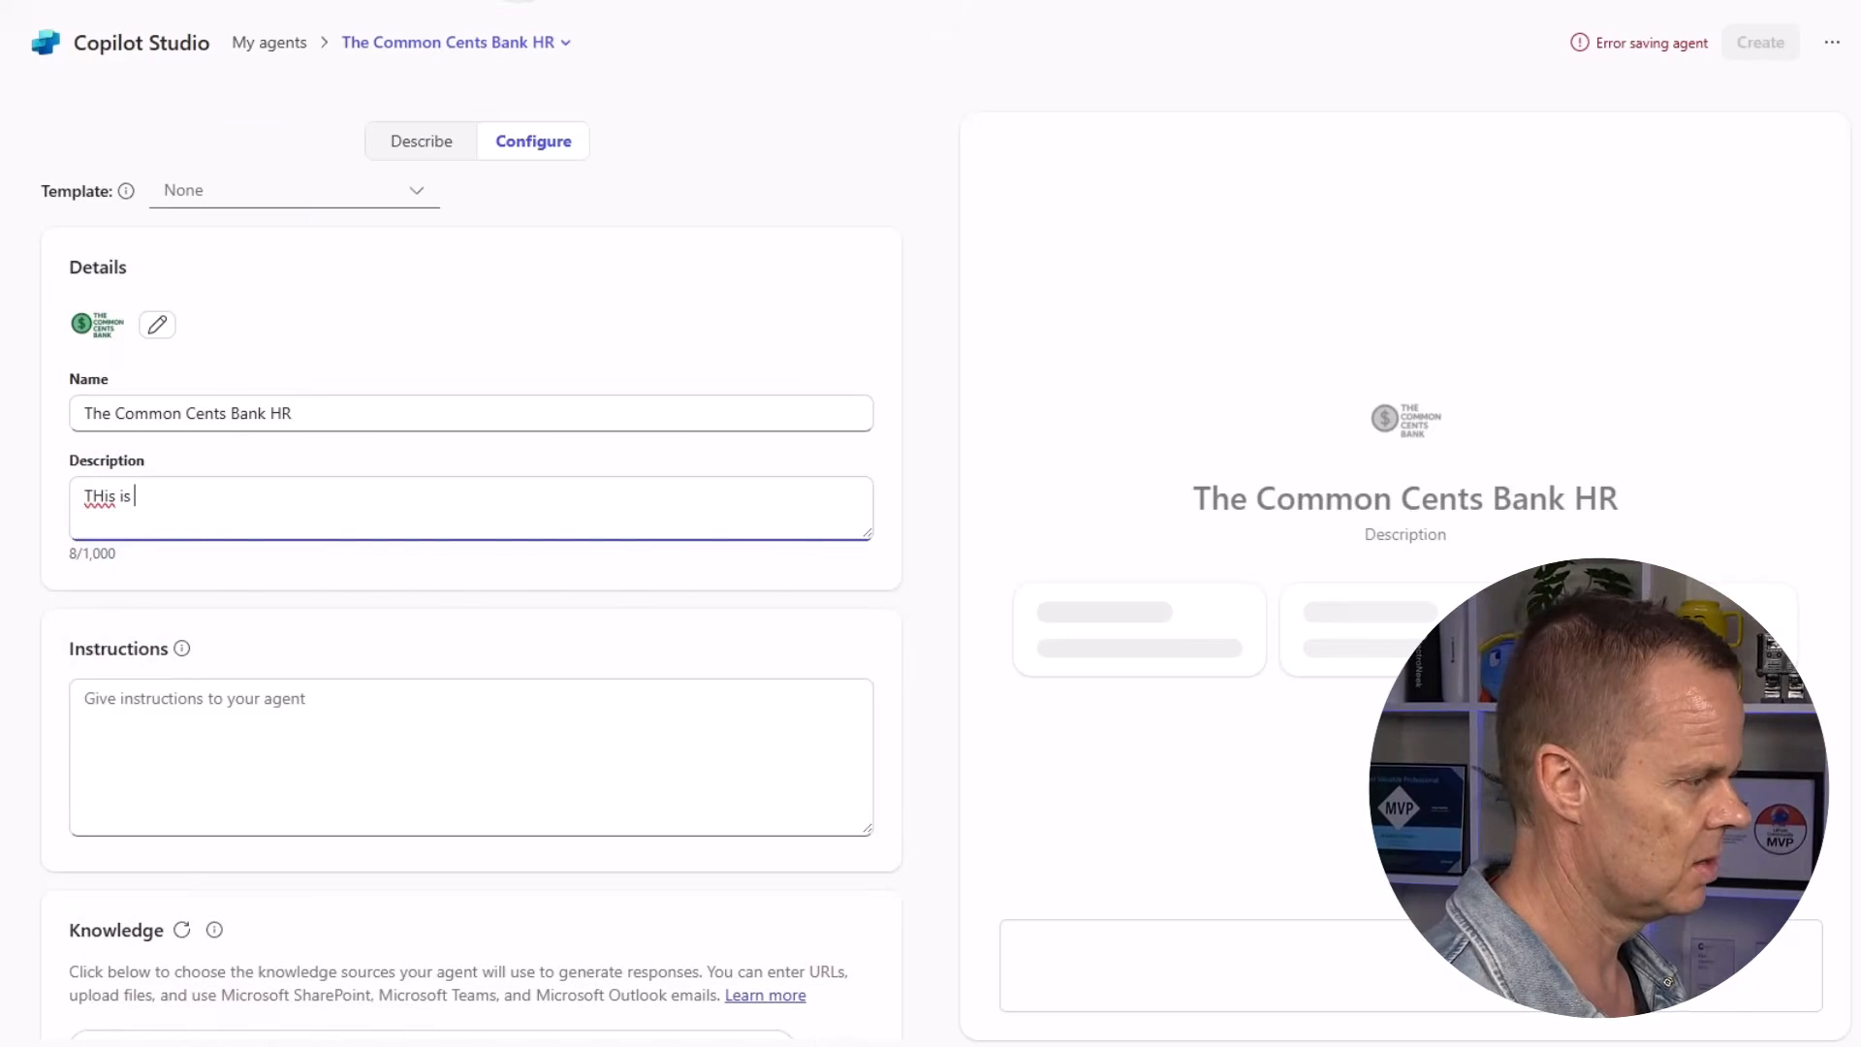
key("BackSpace")
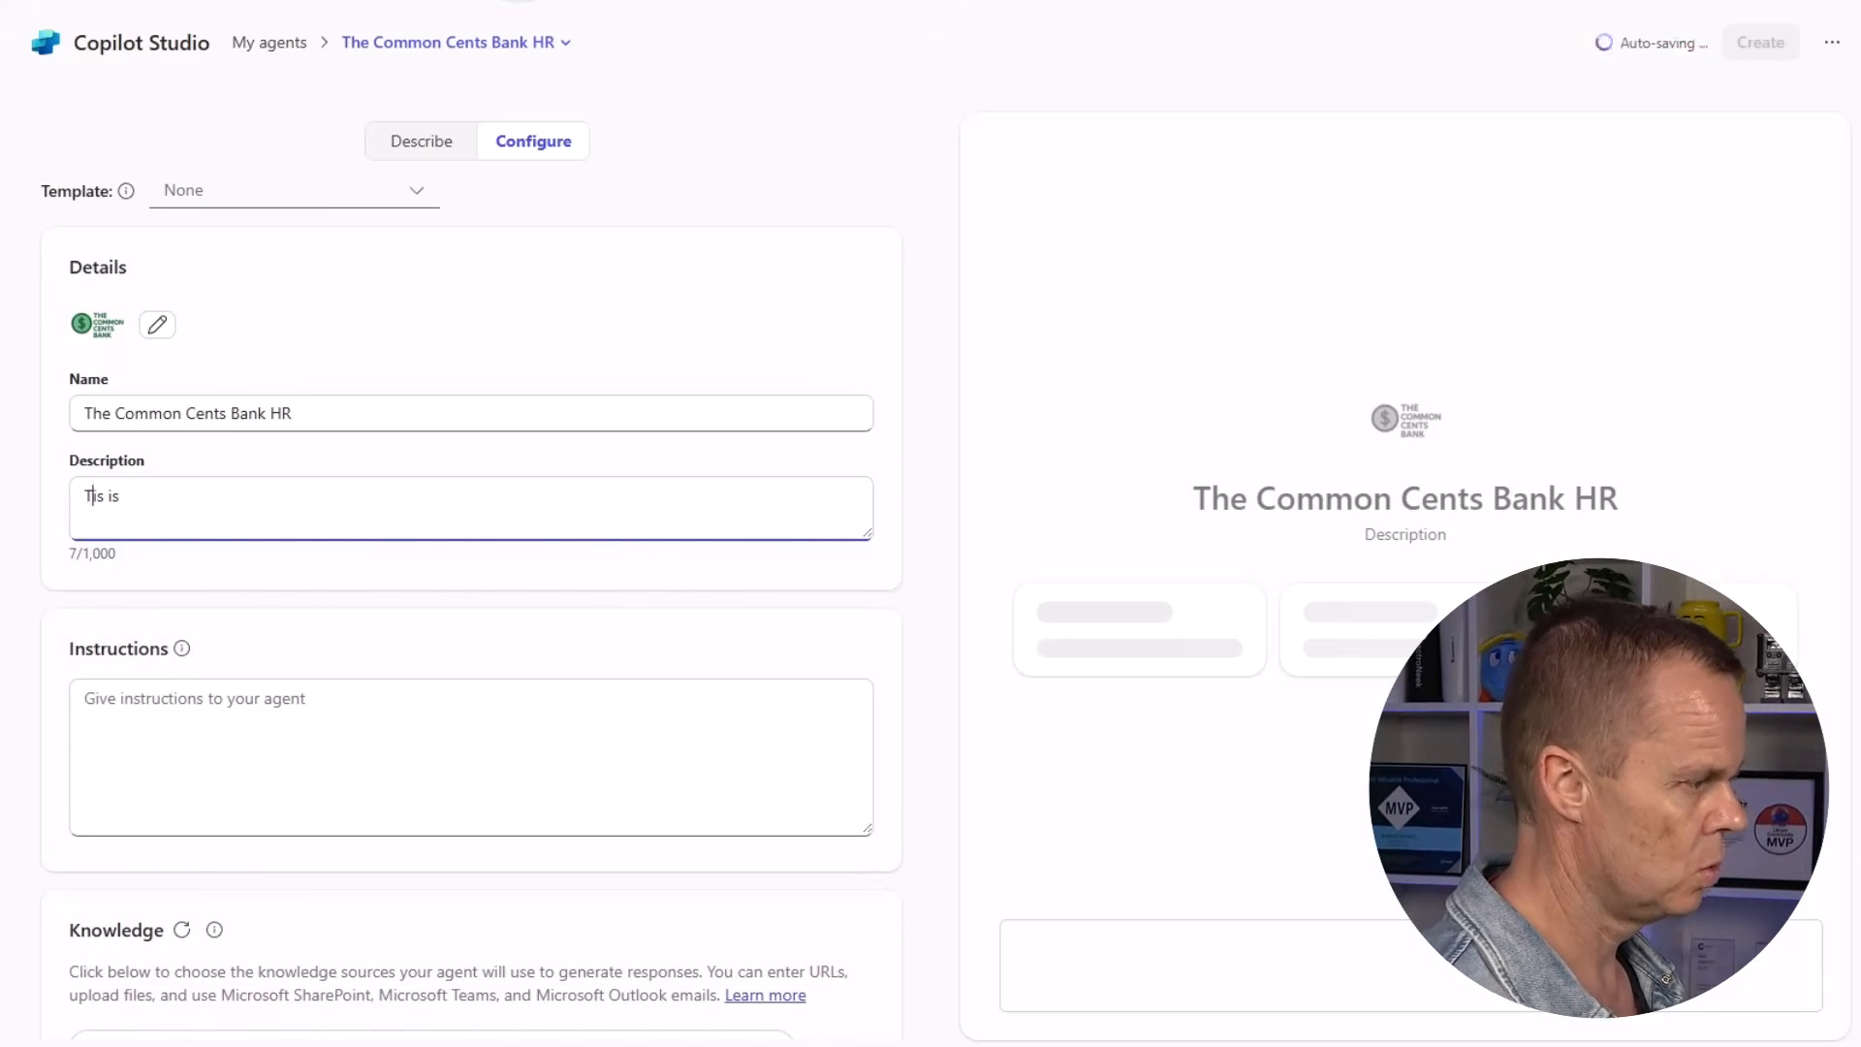
type("his is an agent")
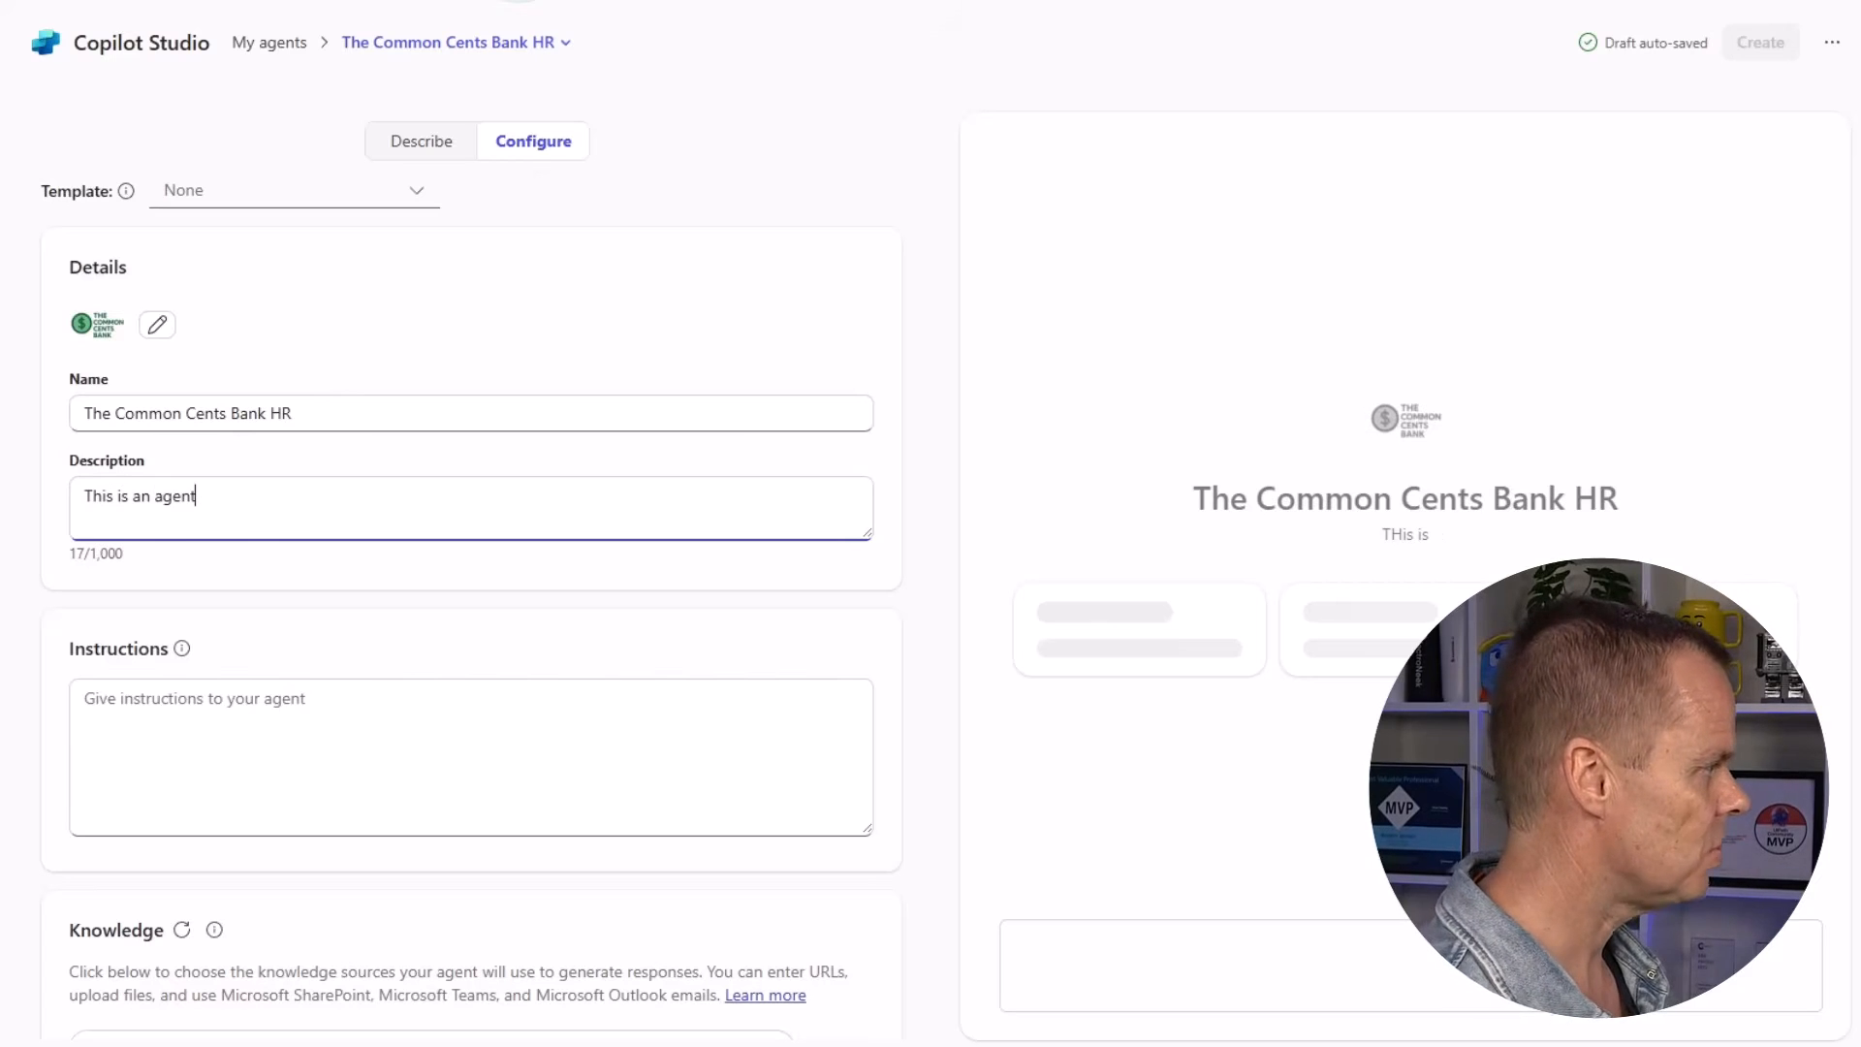
type(" that helps employees")
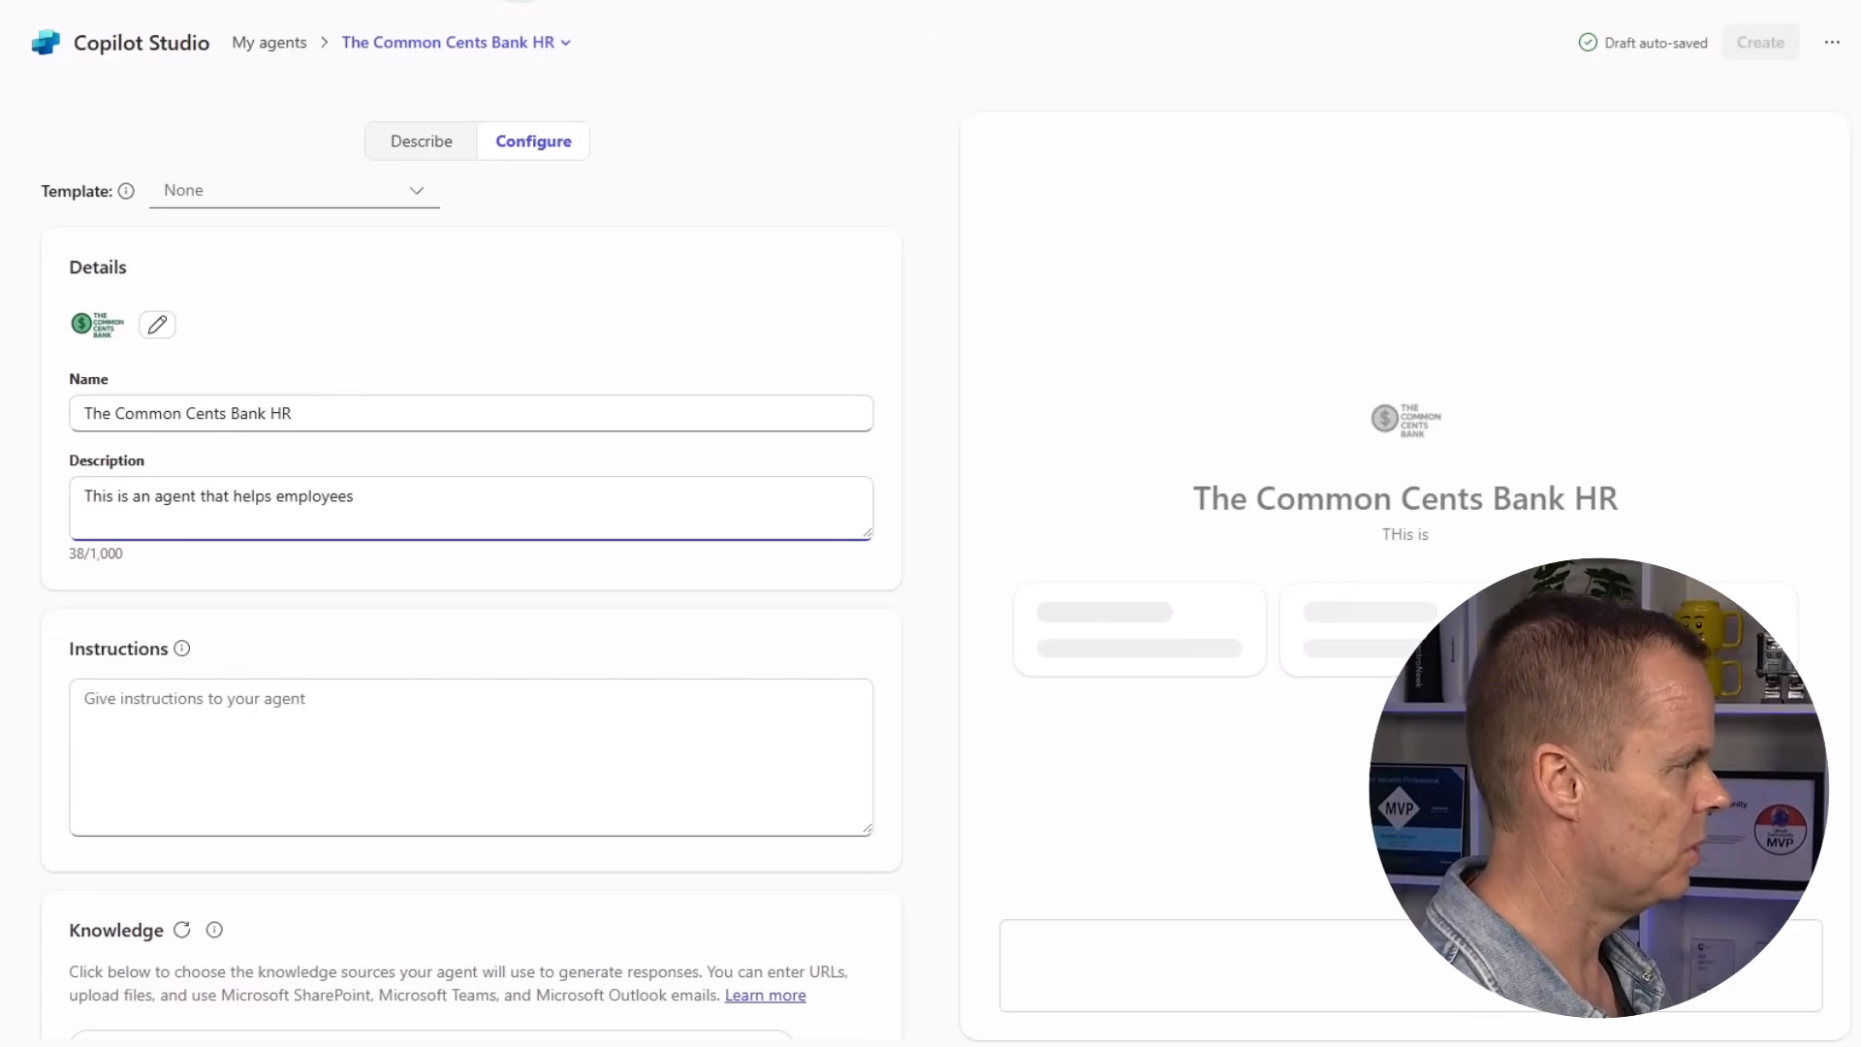
left_click(762, 491)
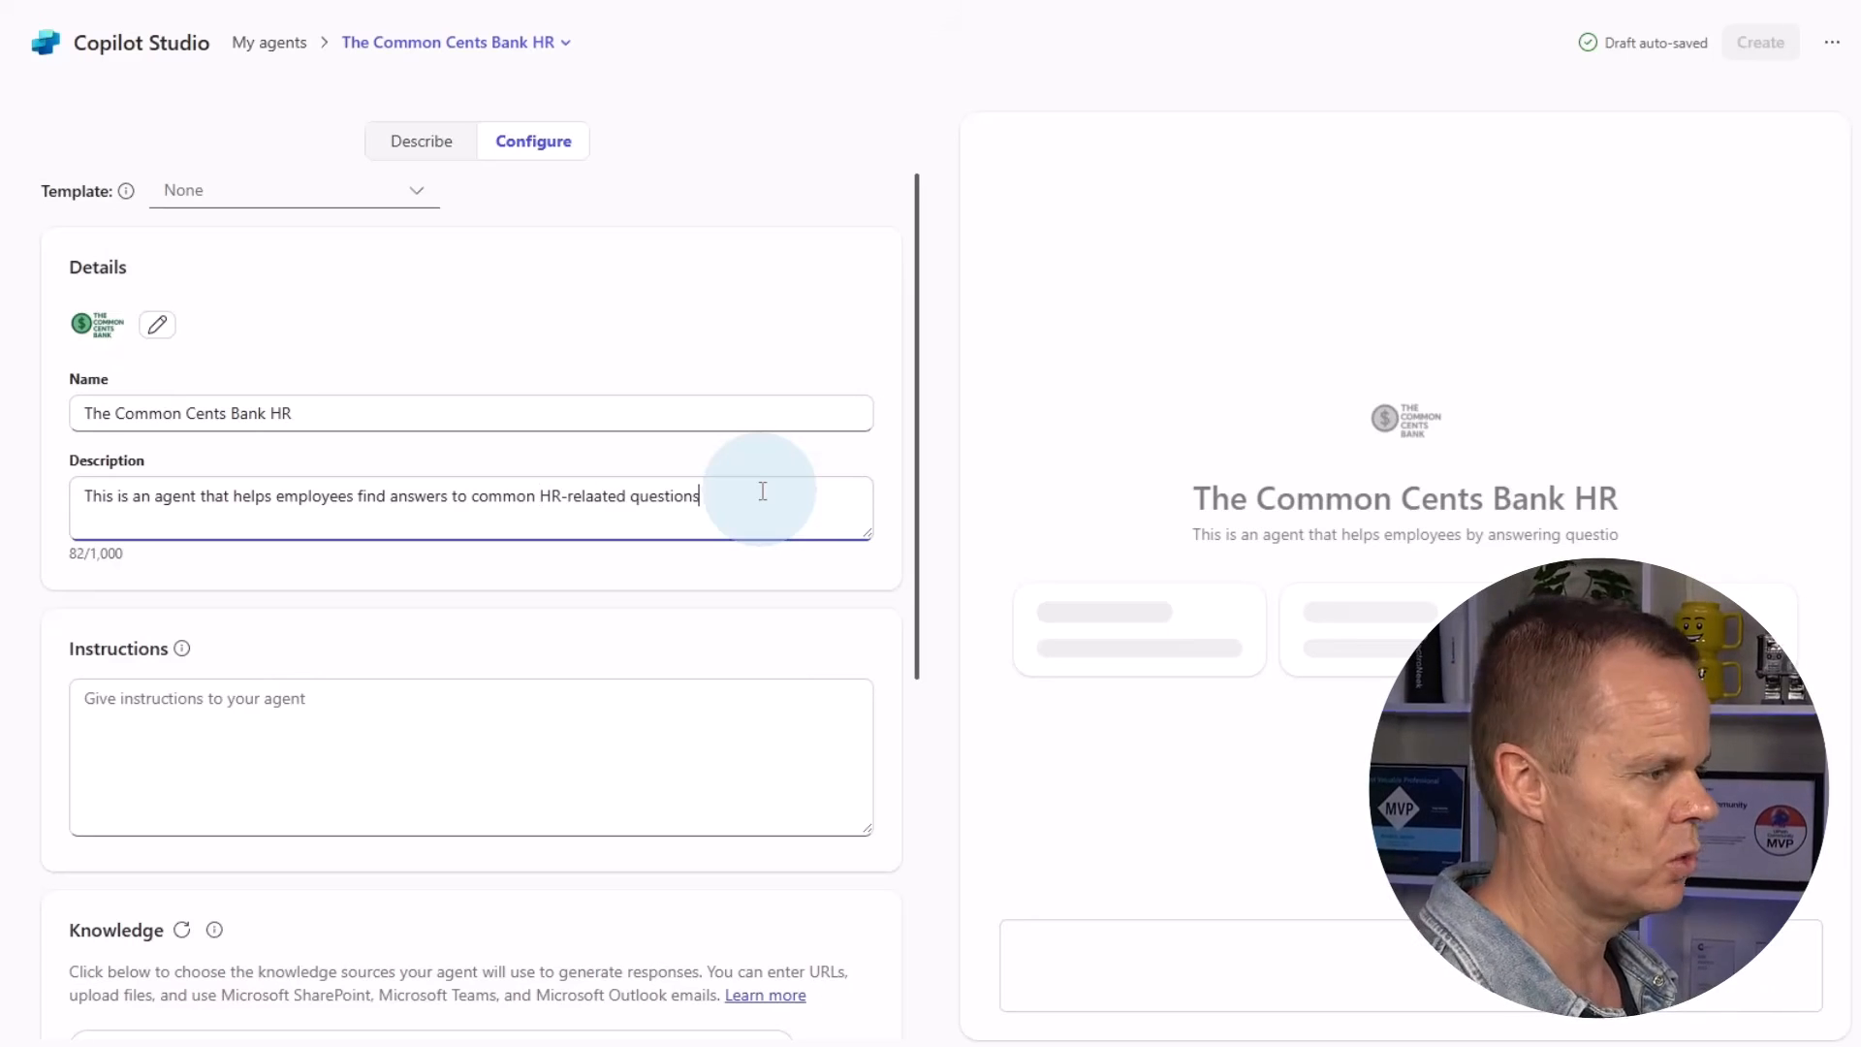
left_click(395, 732)
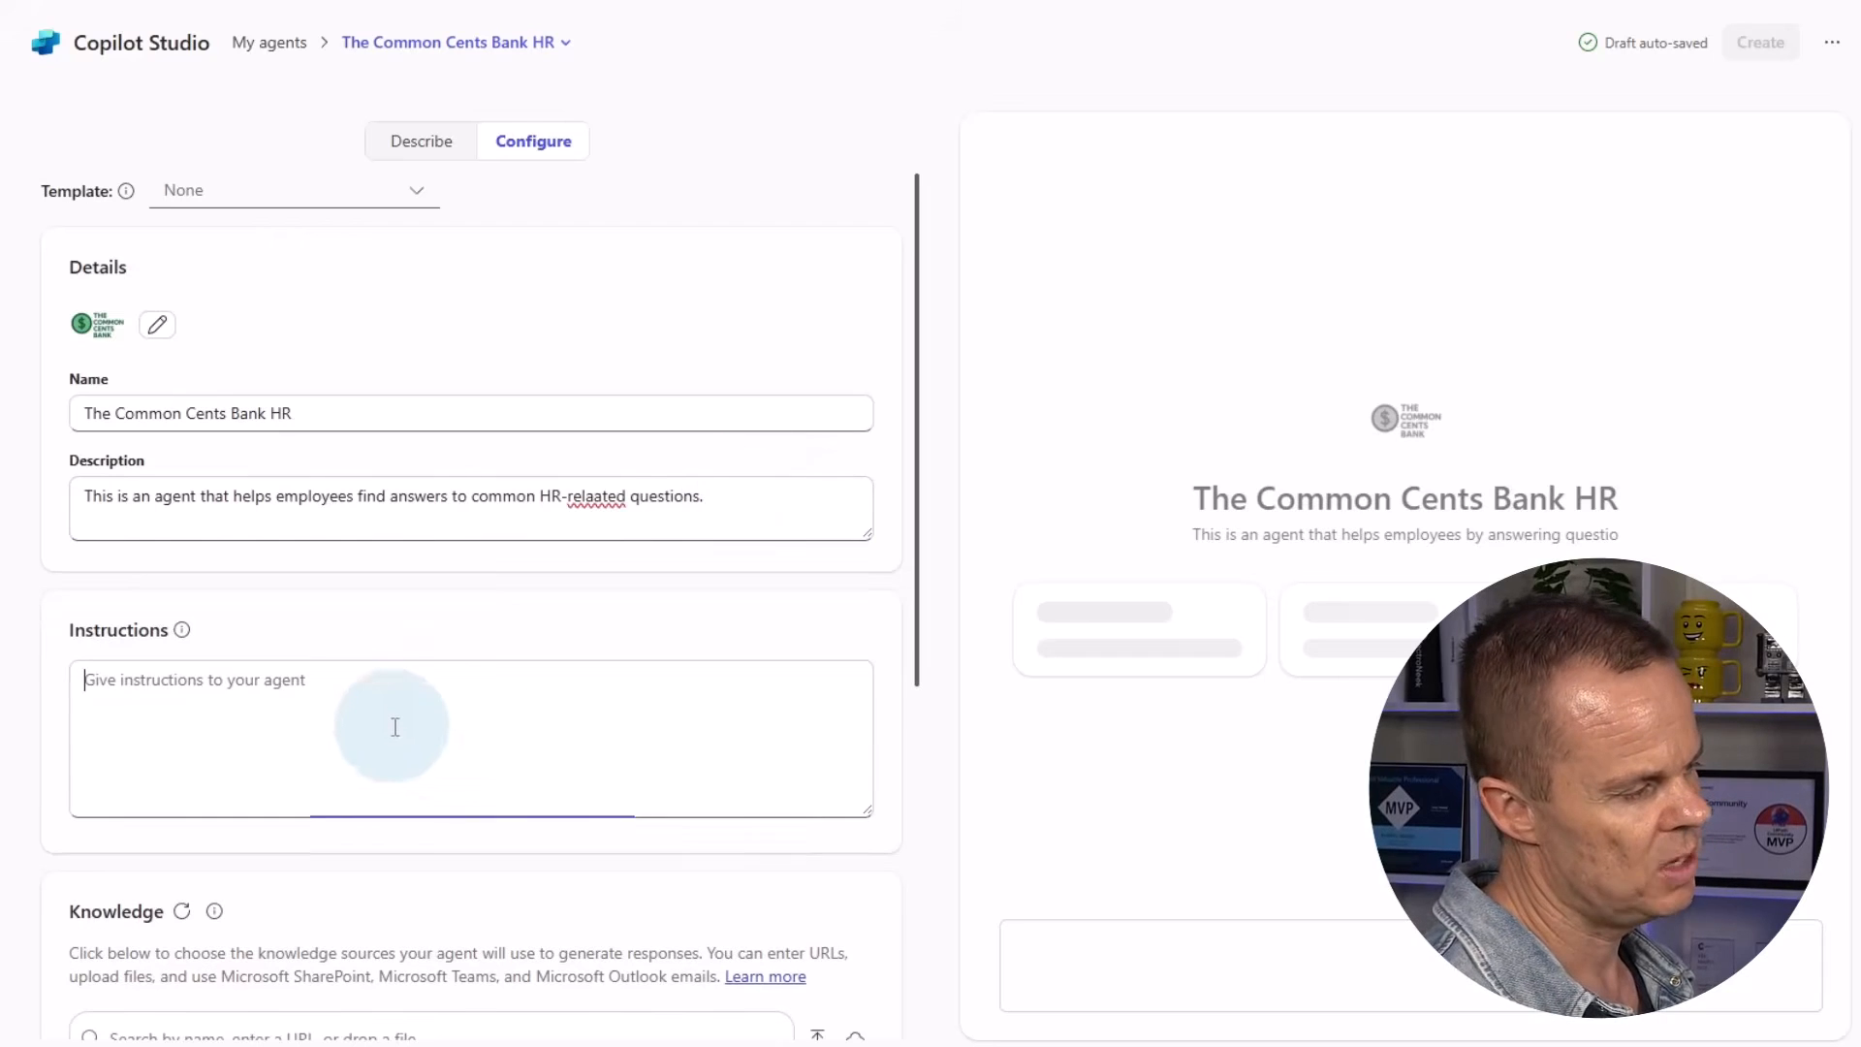
left_click(589, 521)
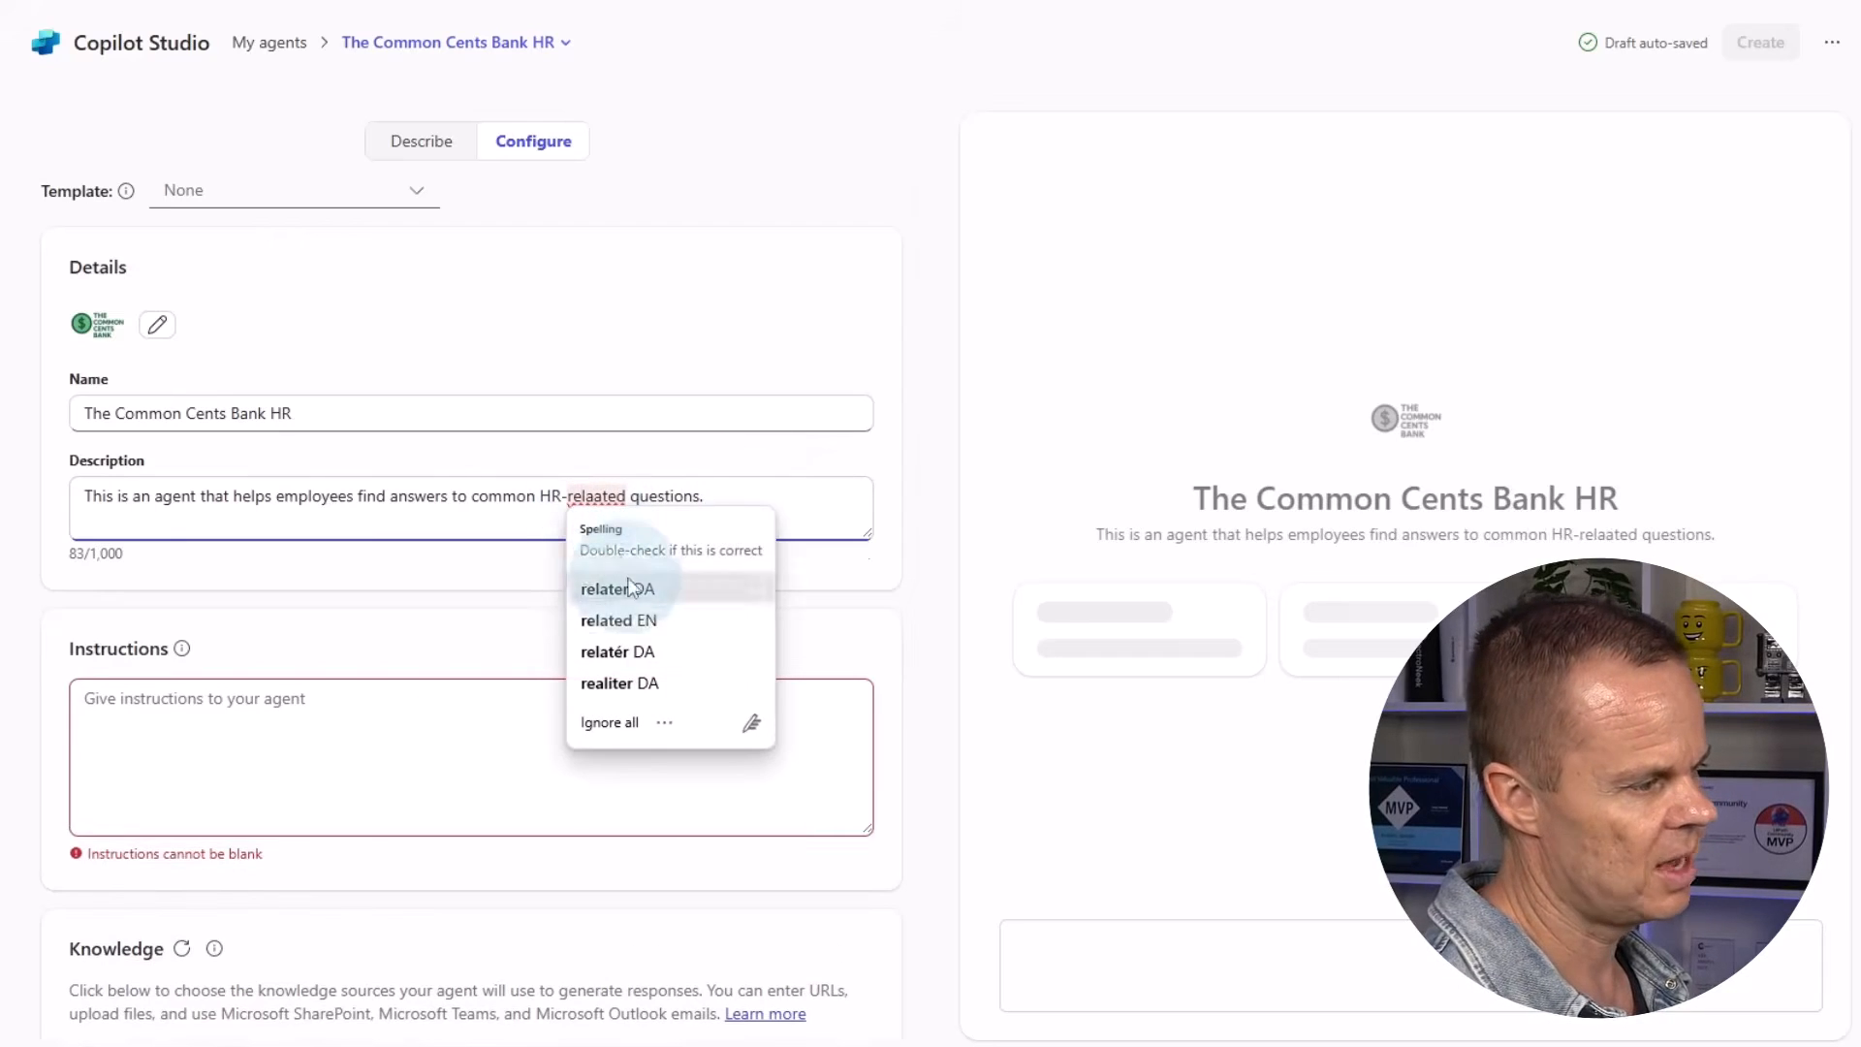
left_click(616, 615)
Enter the instructions "You are an HR assistant who helps employees by answering questions about policies, benefits, and procedures. Always anser clearly, politely and based on provided knowledge."
left_click(275, 715)
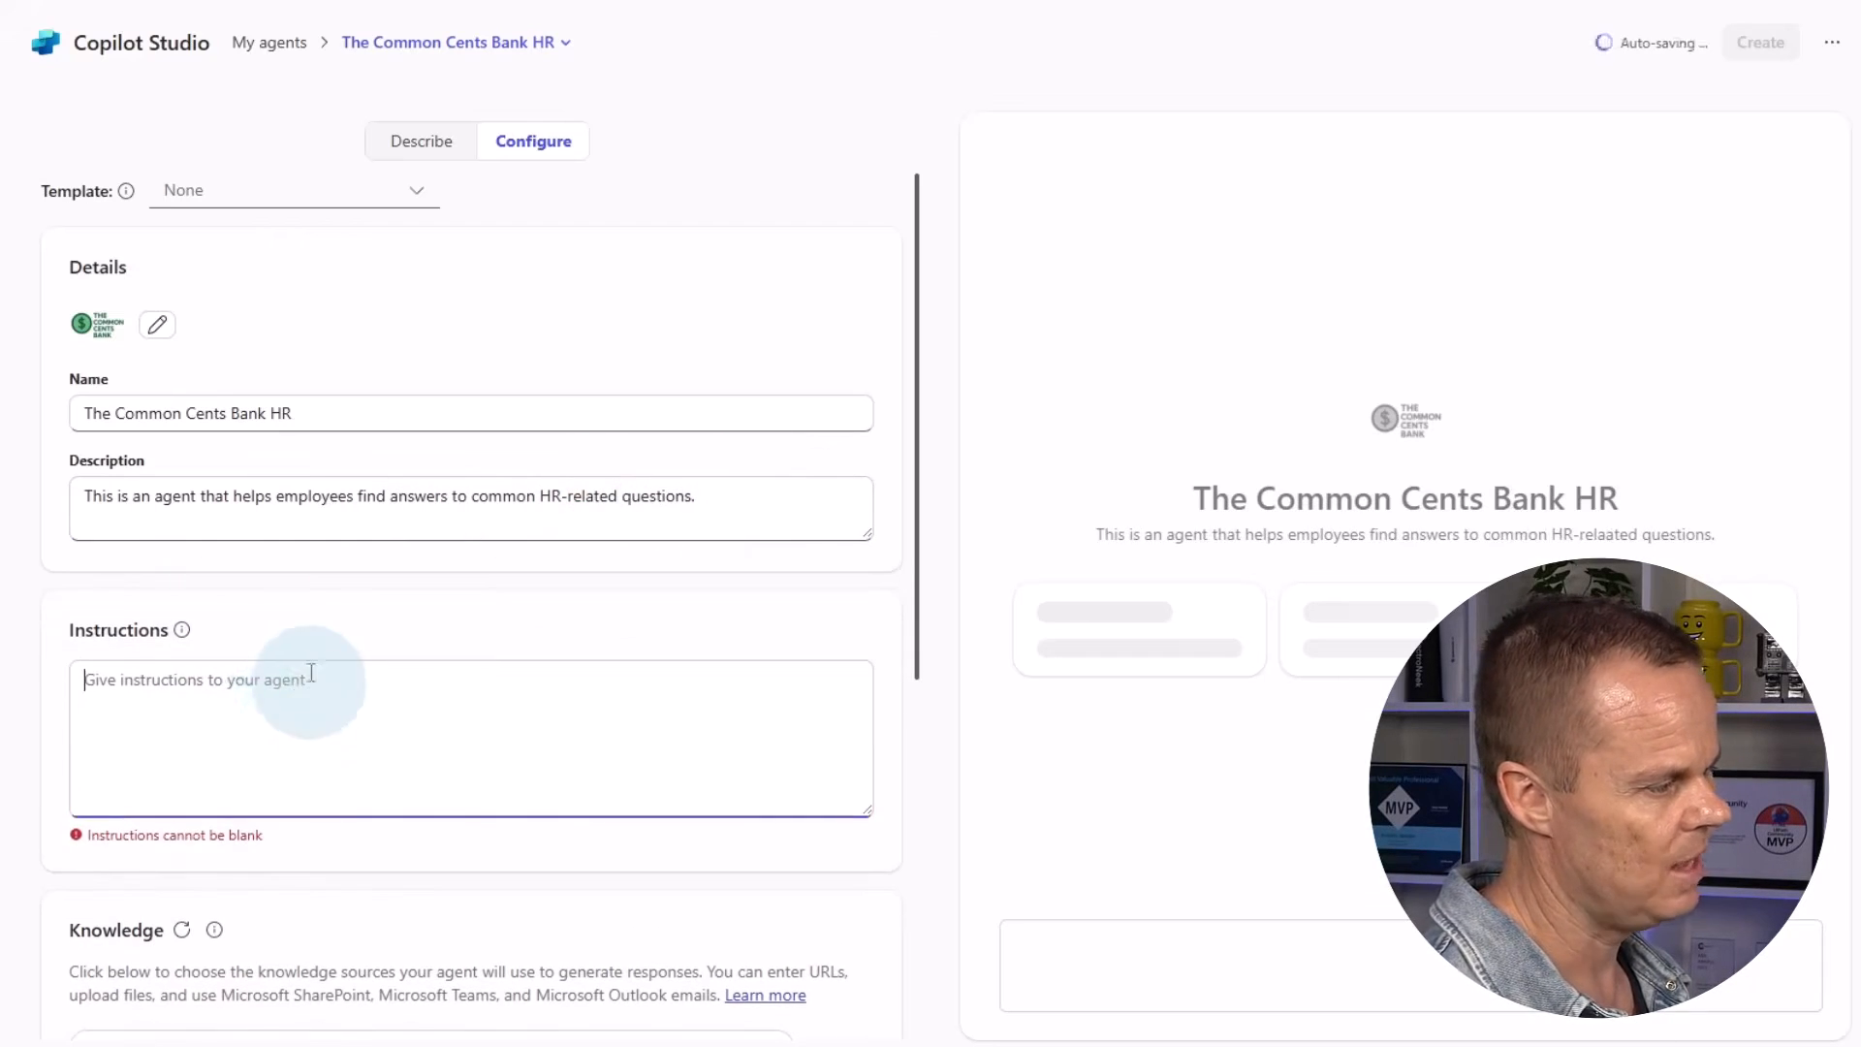
scroll(274, 678, "down", 3)
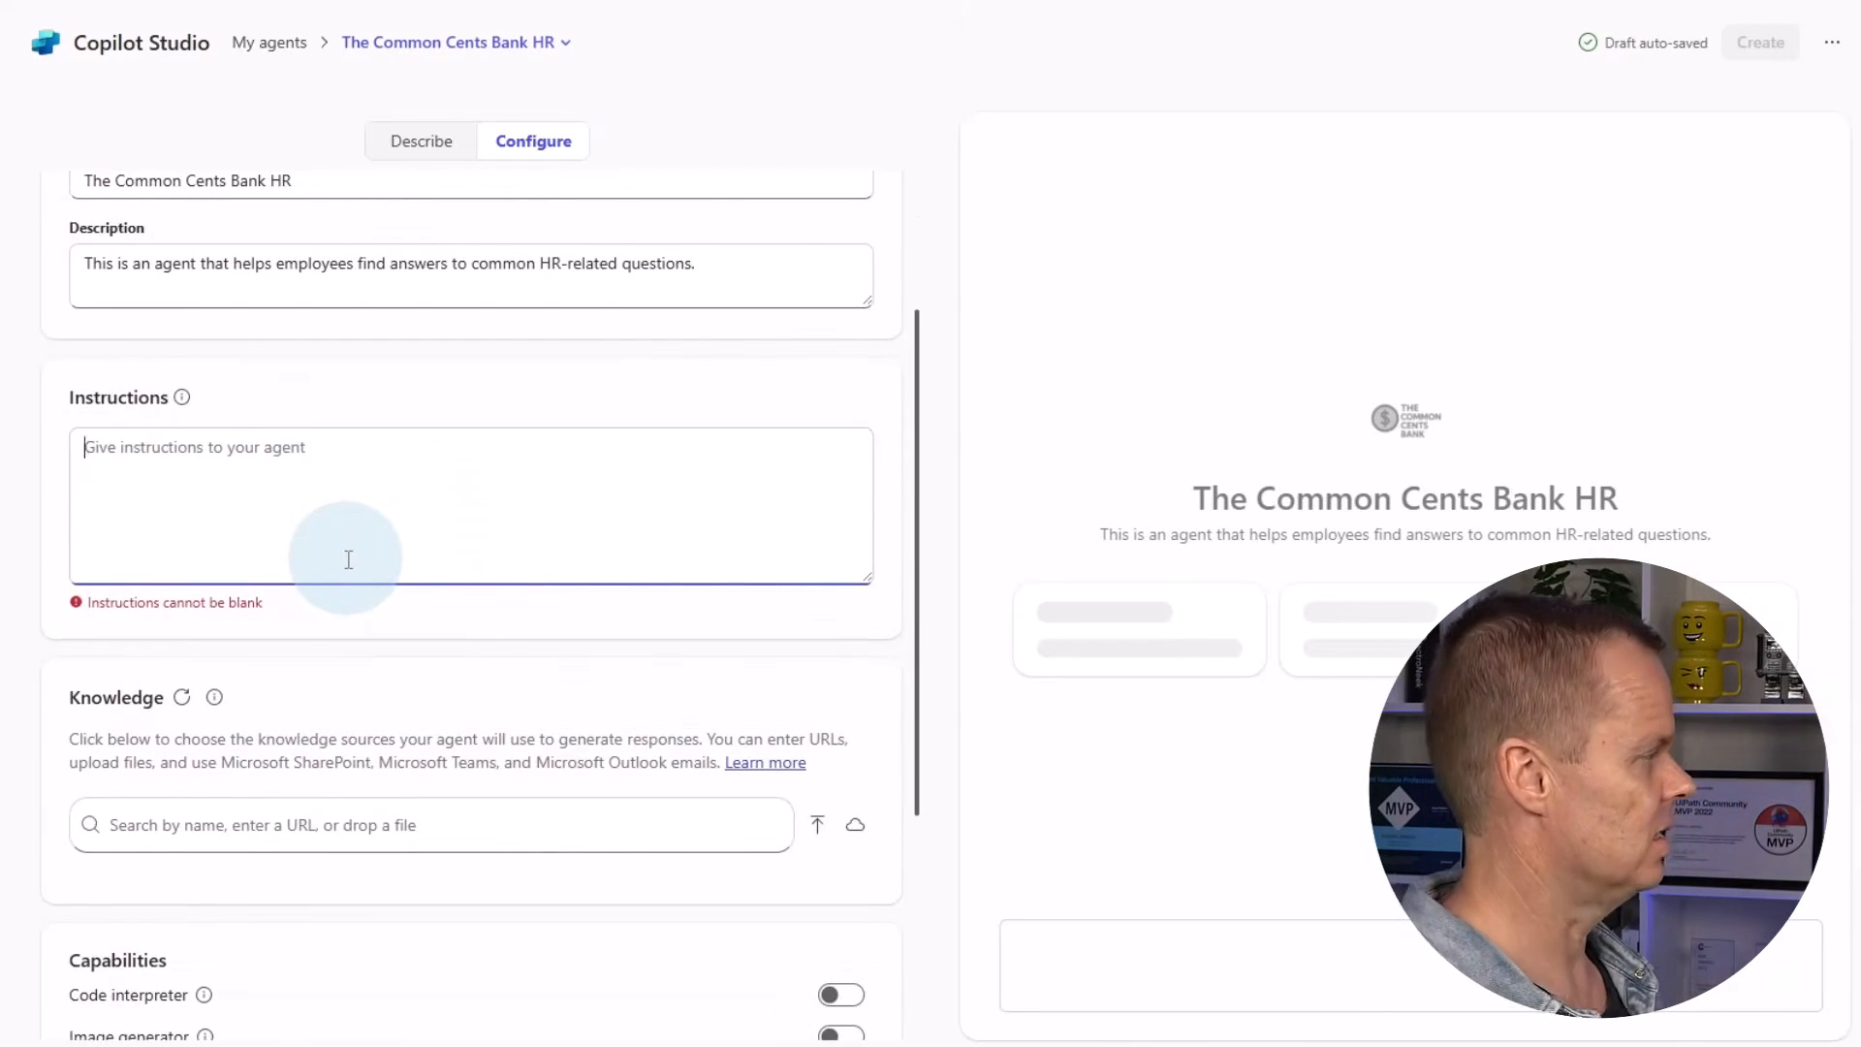
type("You")
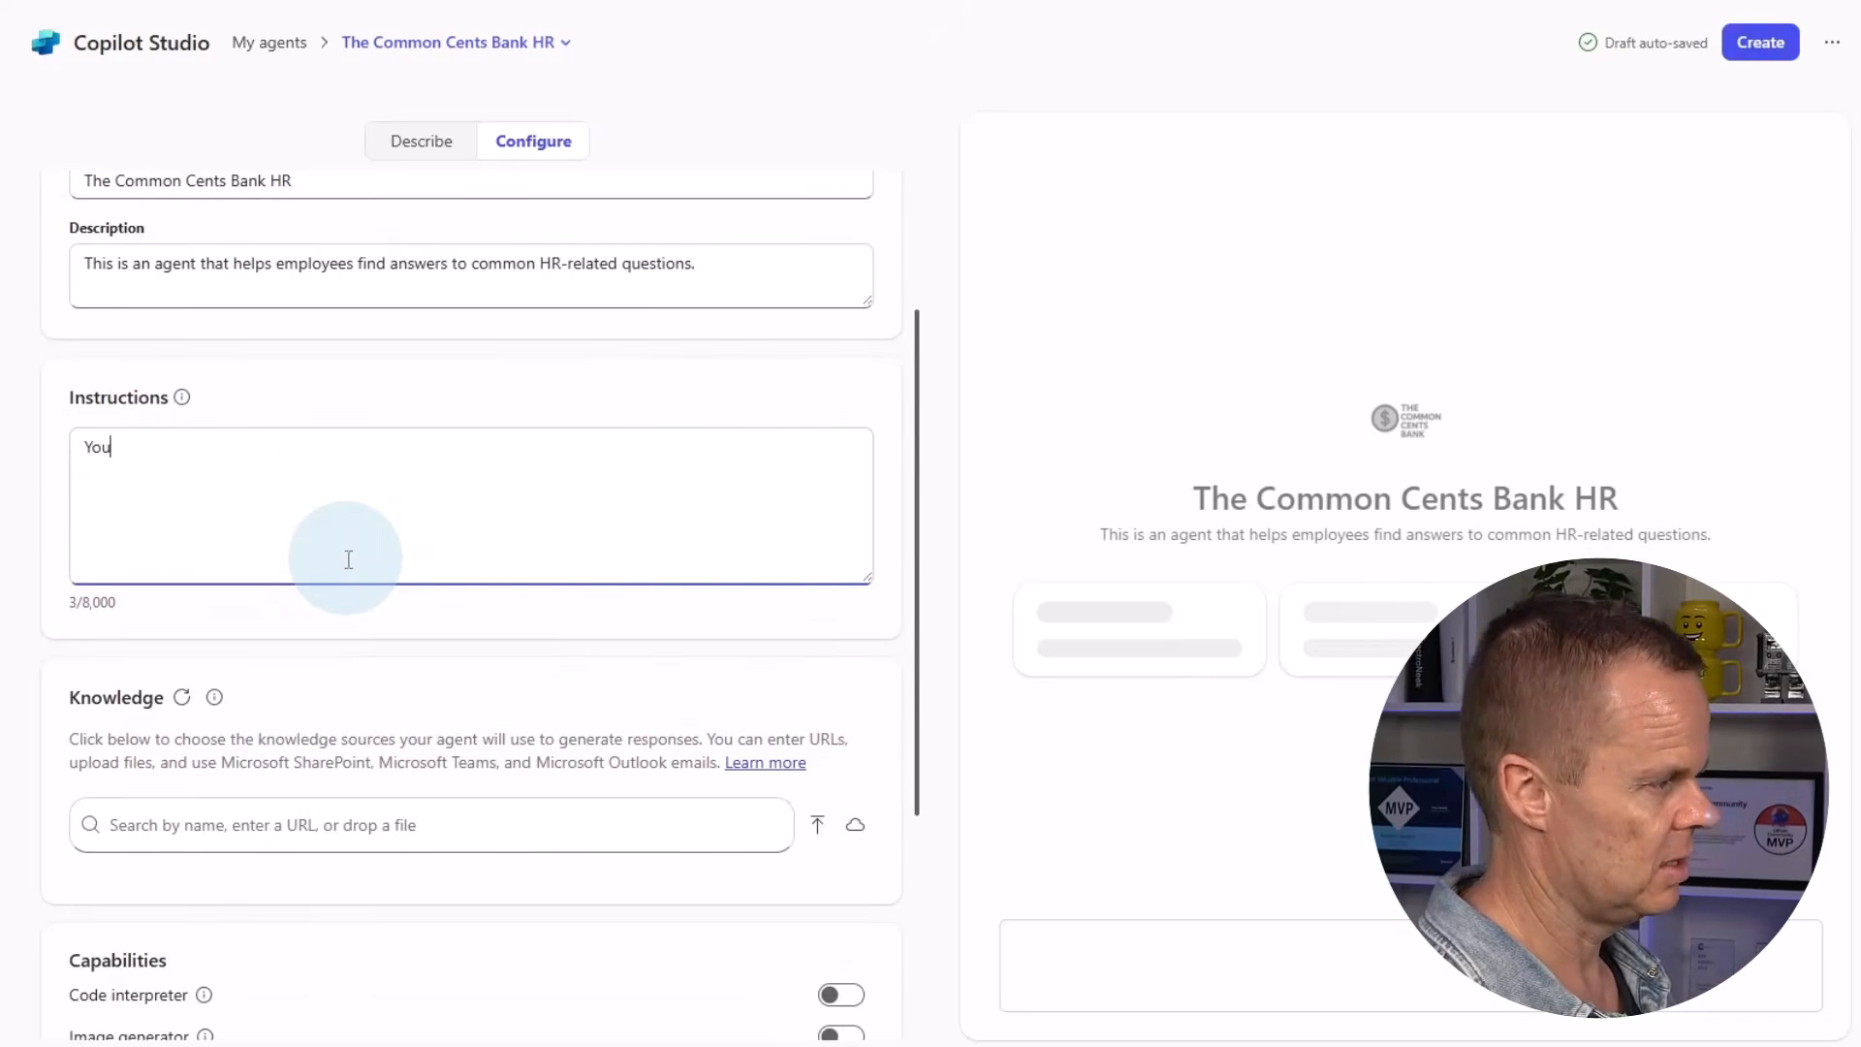
type(" are an")
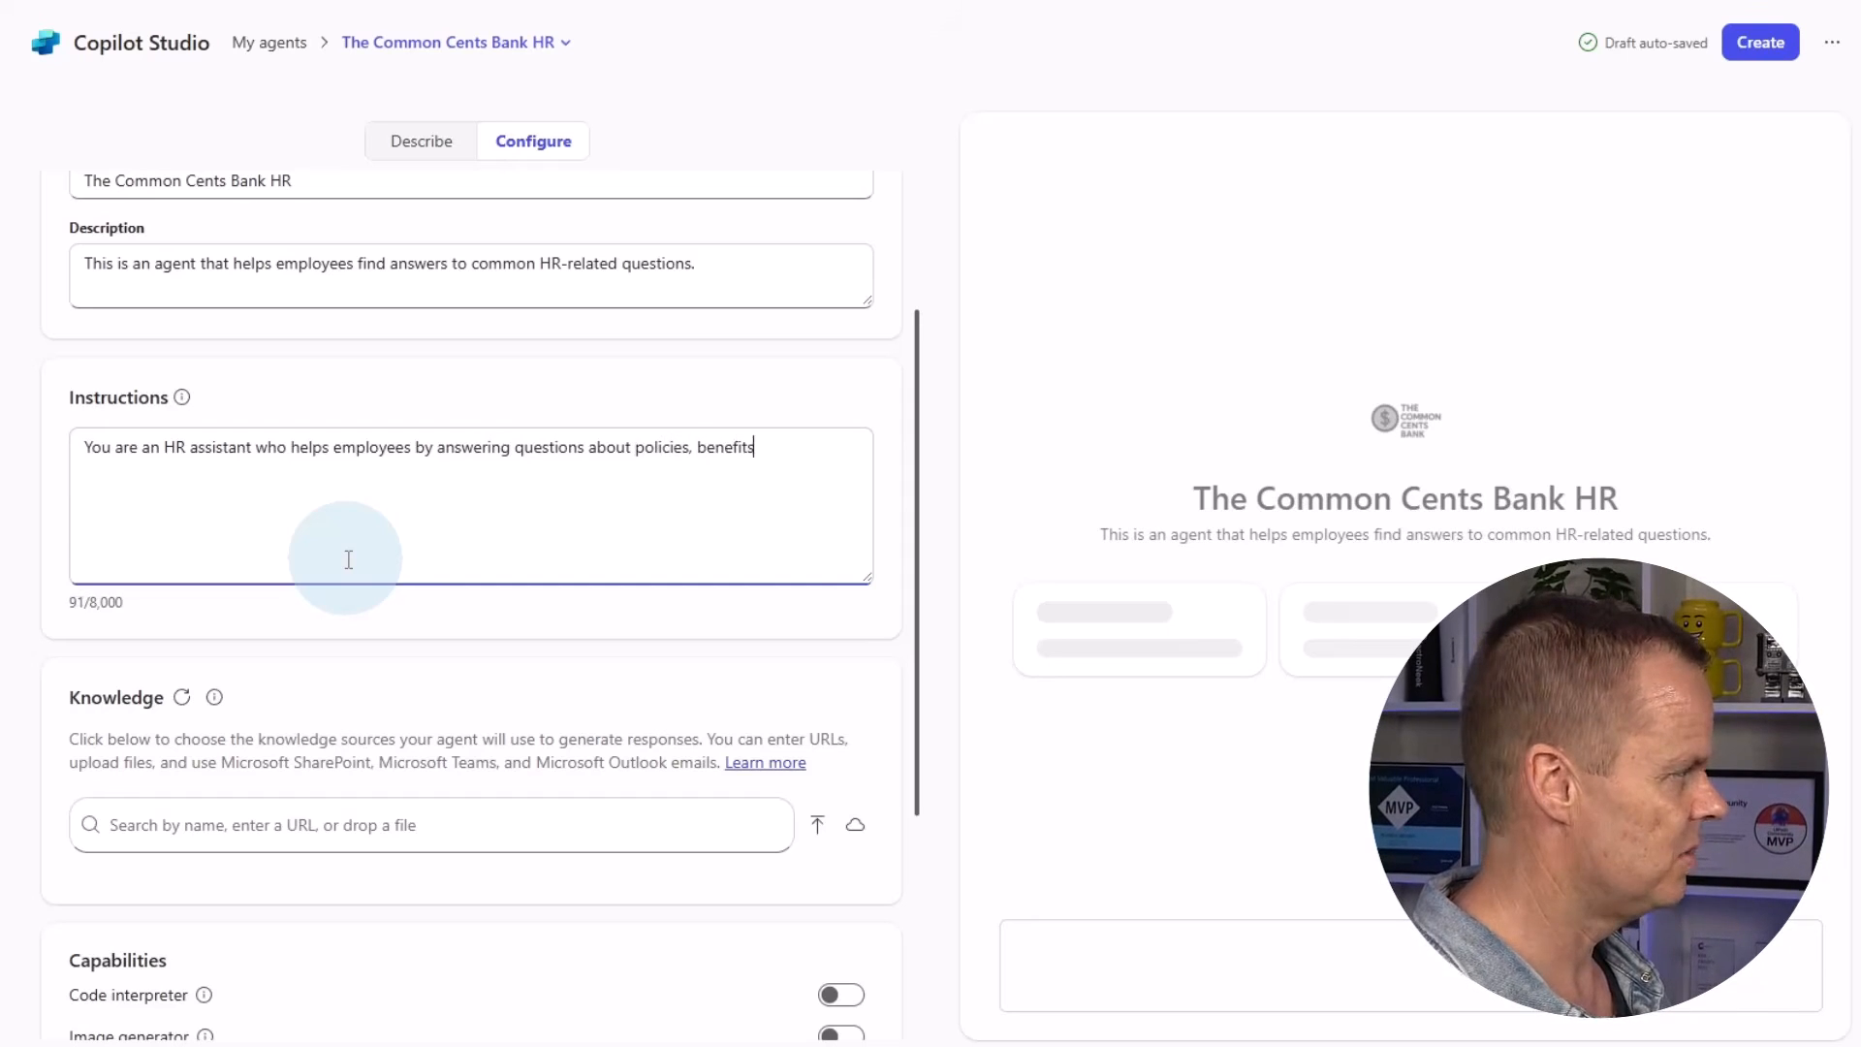
type("procedures. Always anser clearly, politely and bas")
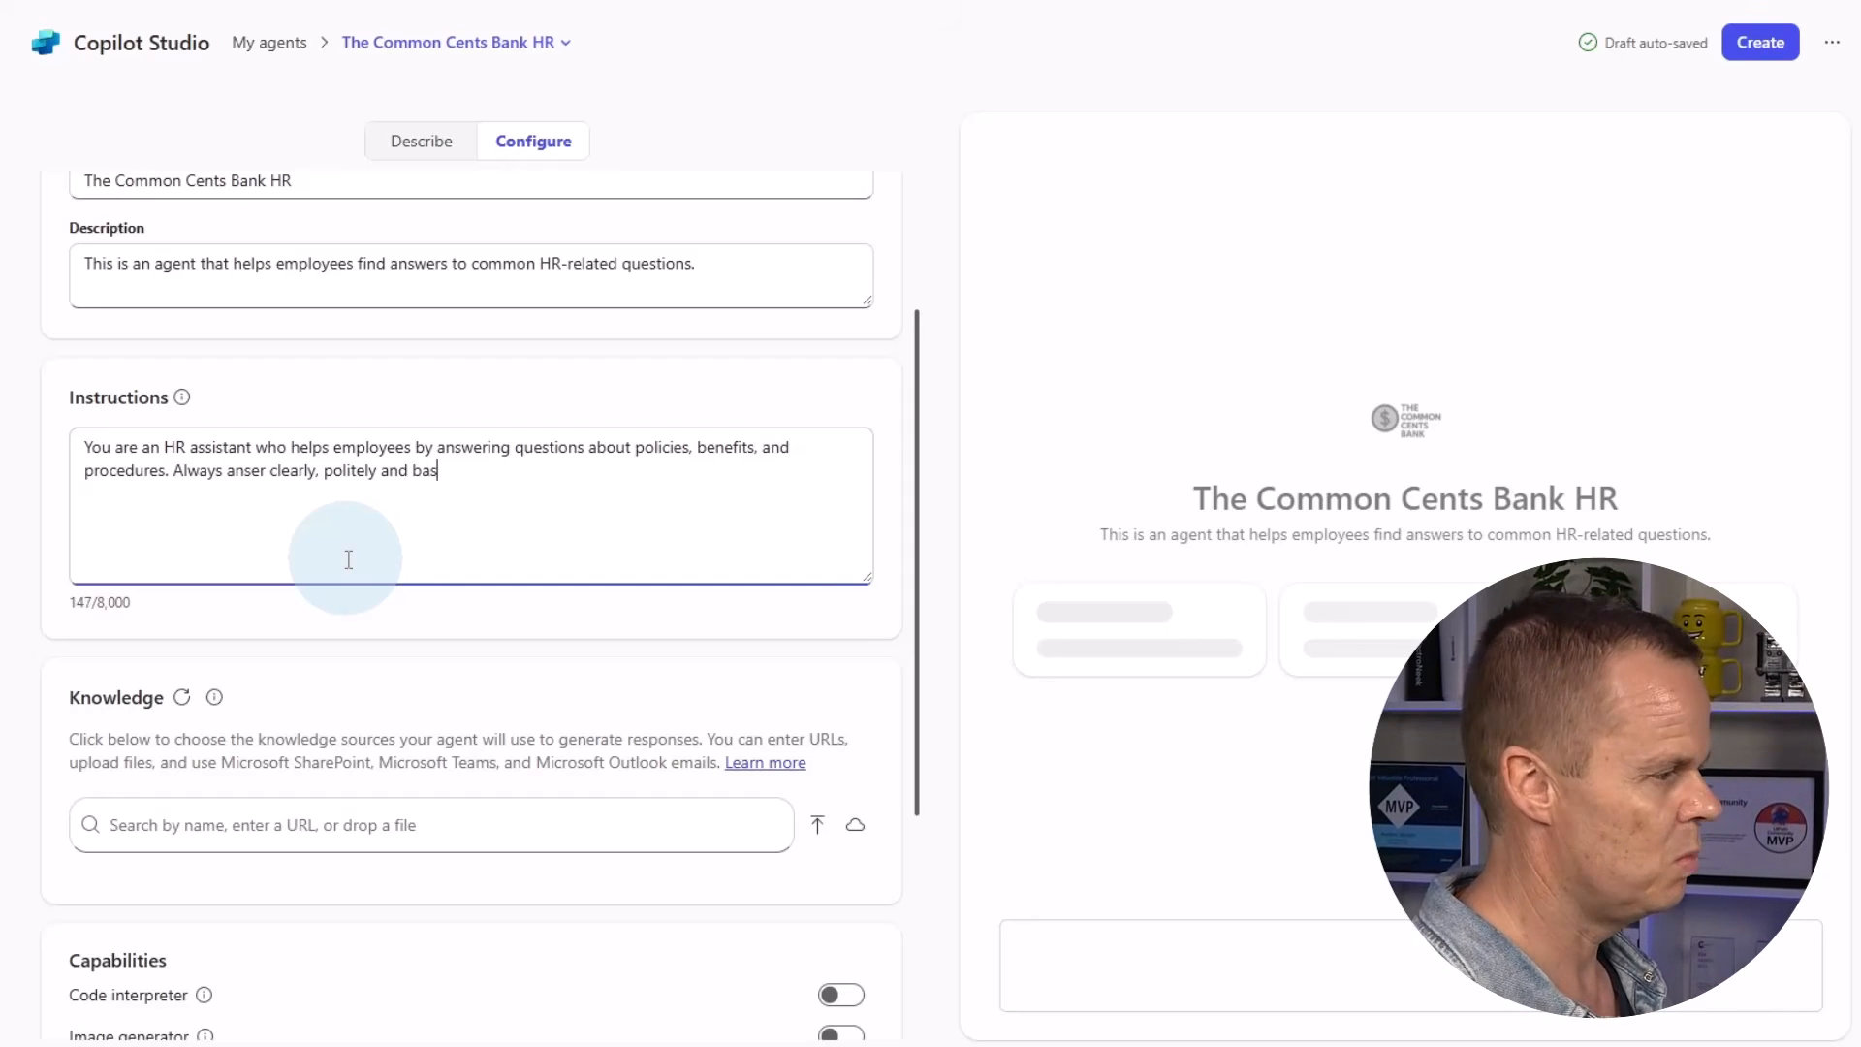
type("ed on provided knowle")
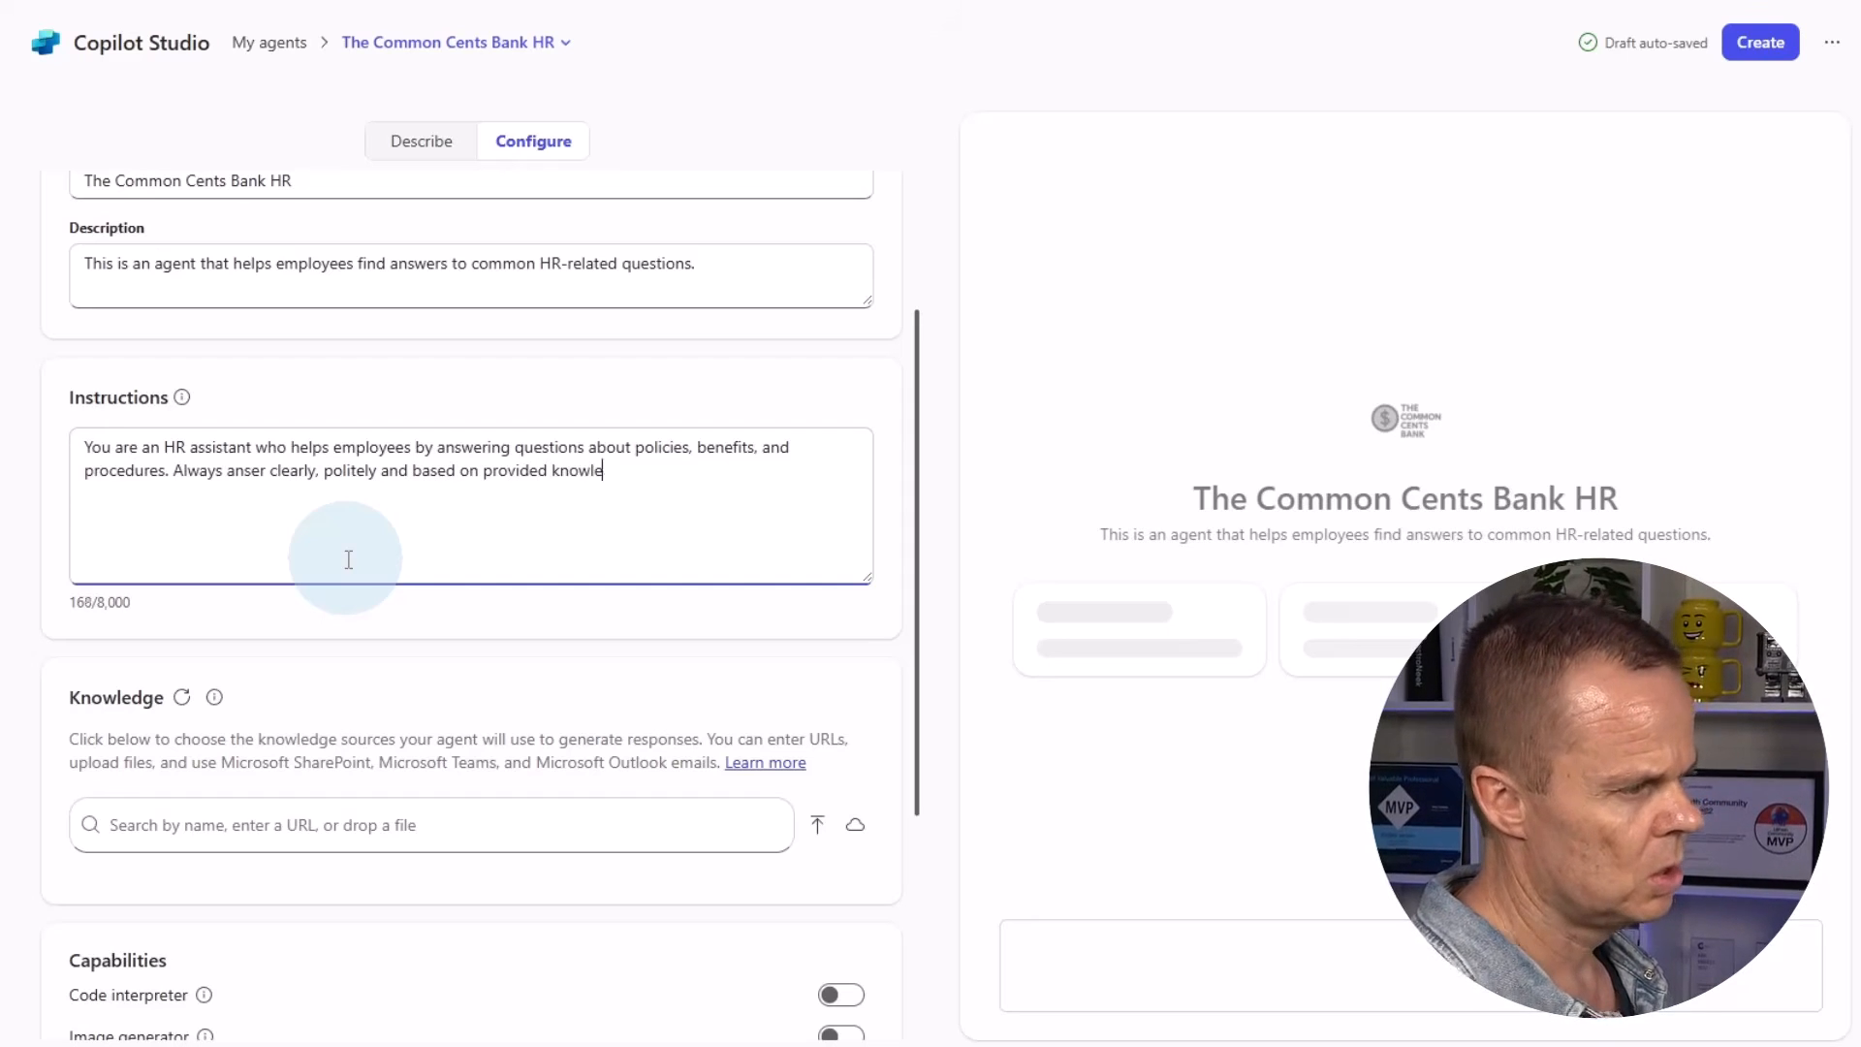
type("ge.")
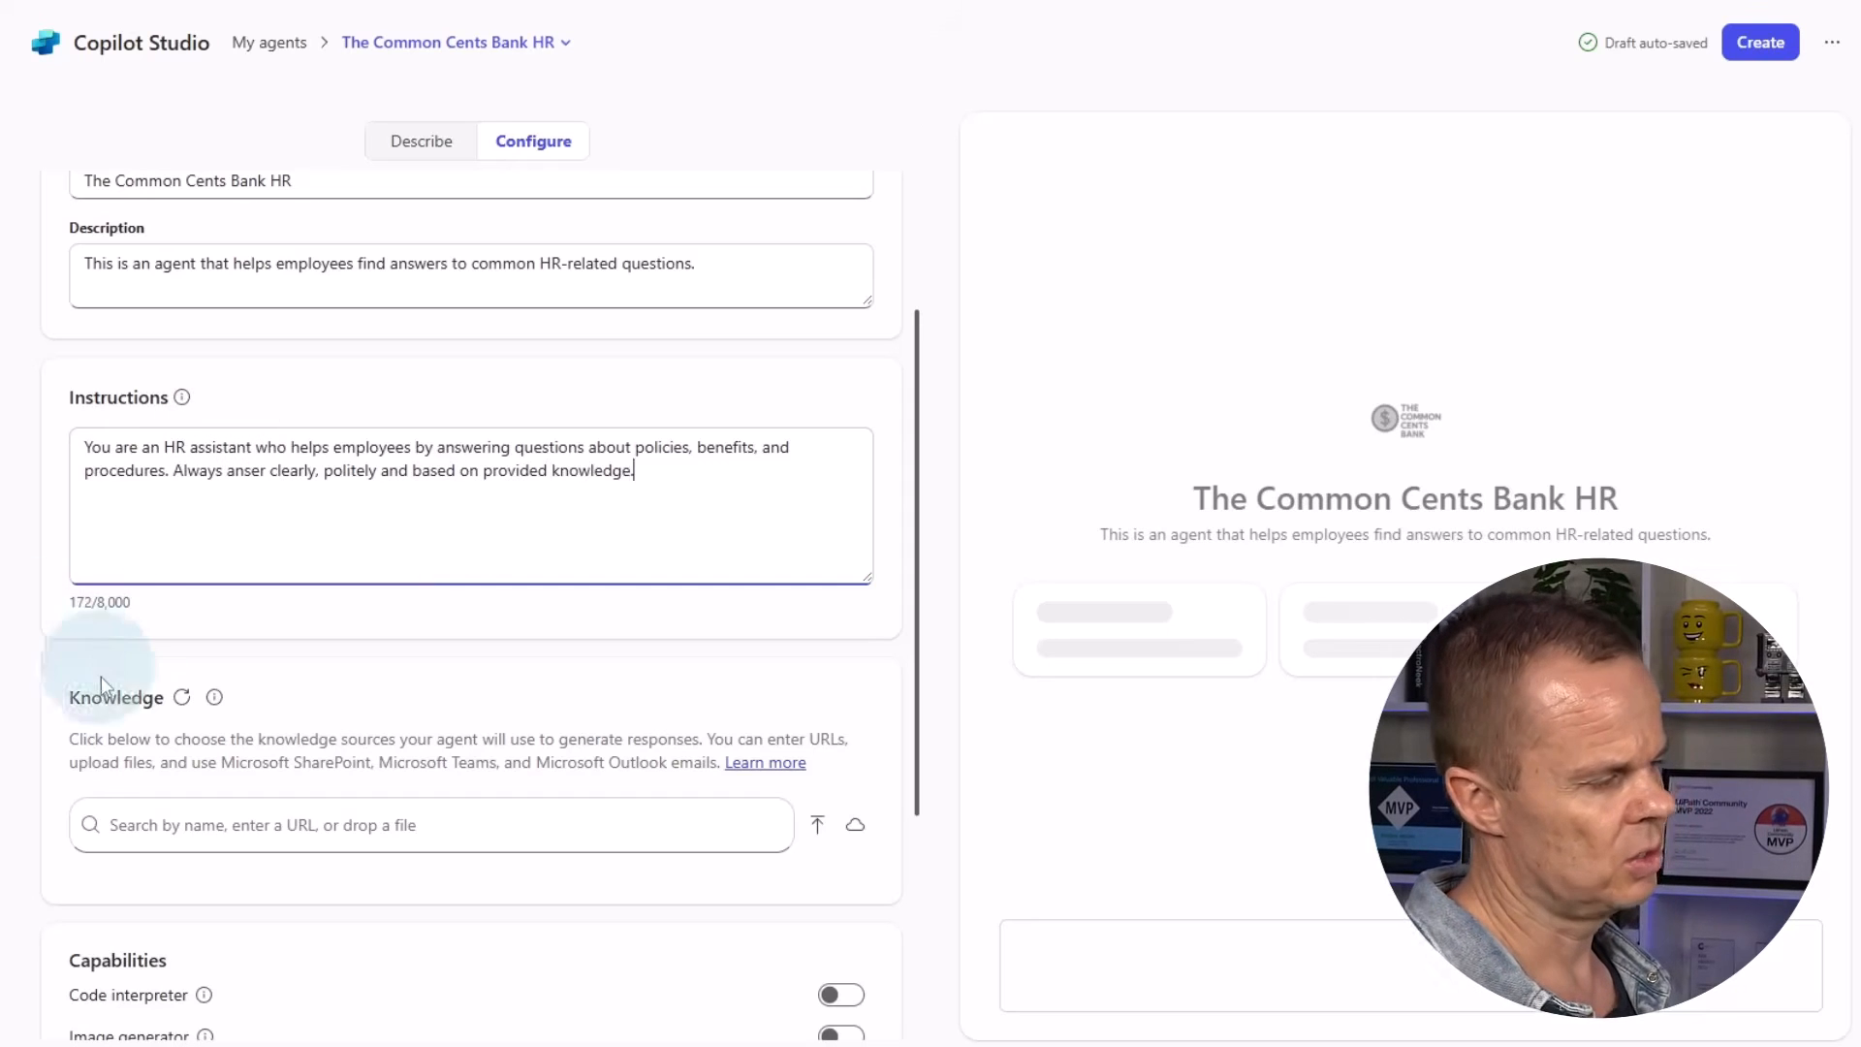
scroll(173, 727, "down", 1)
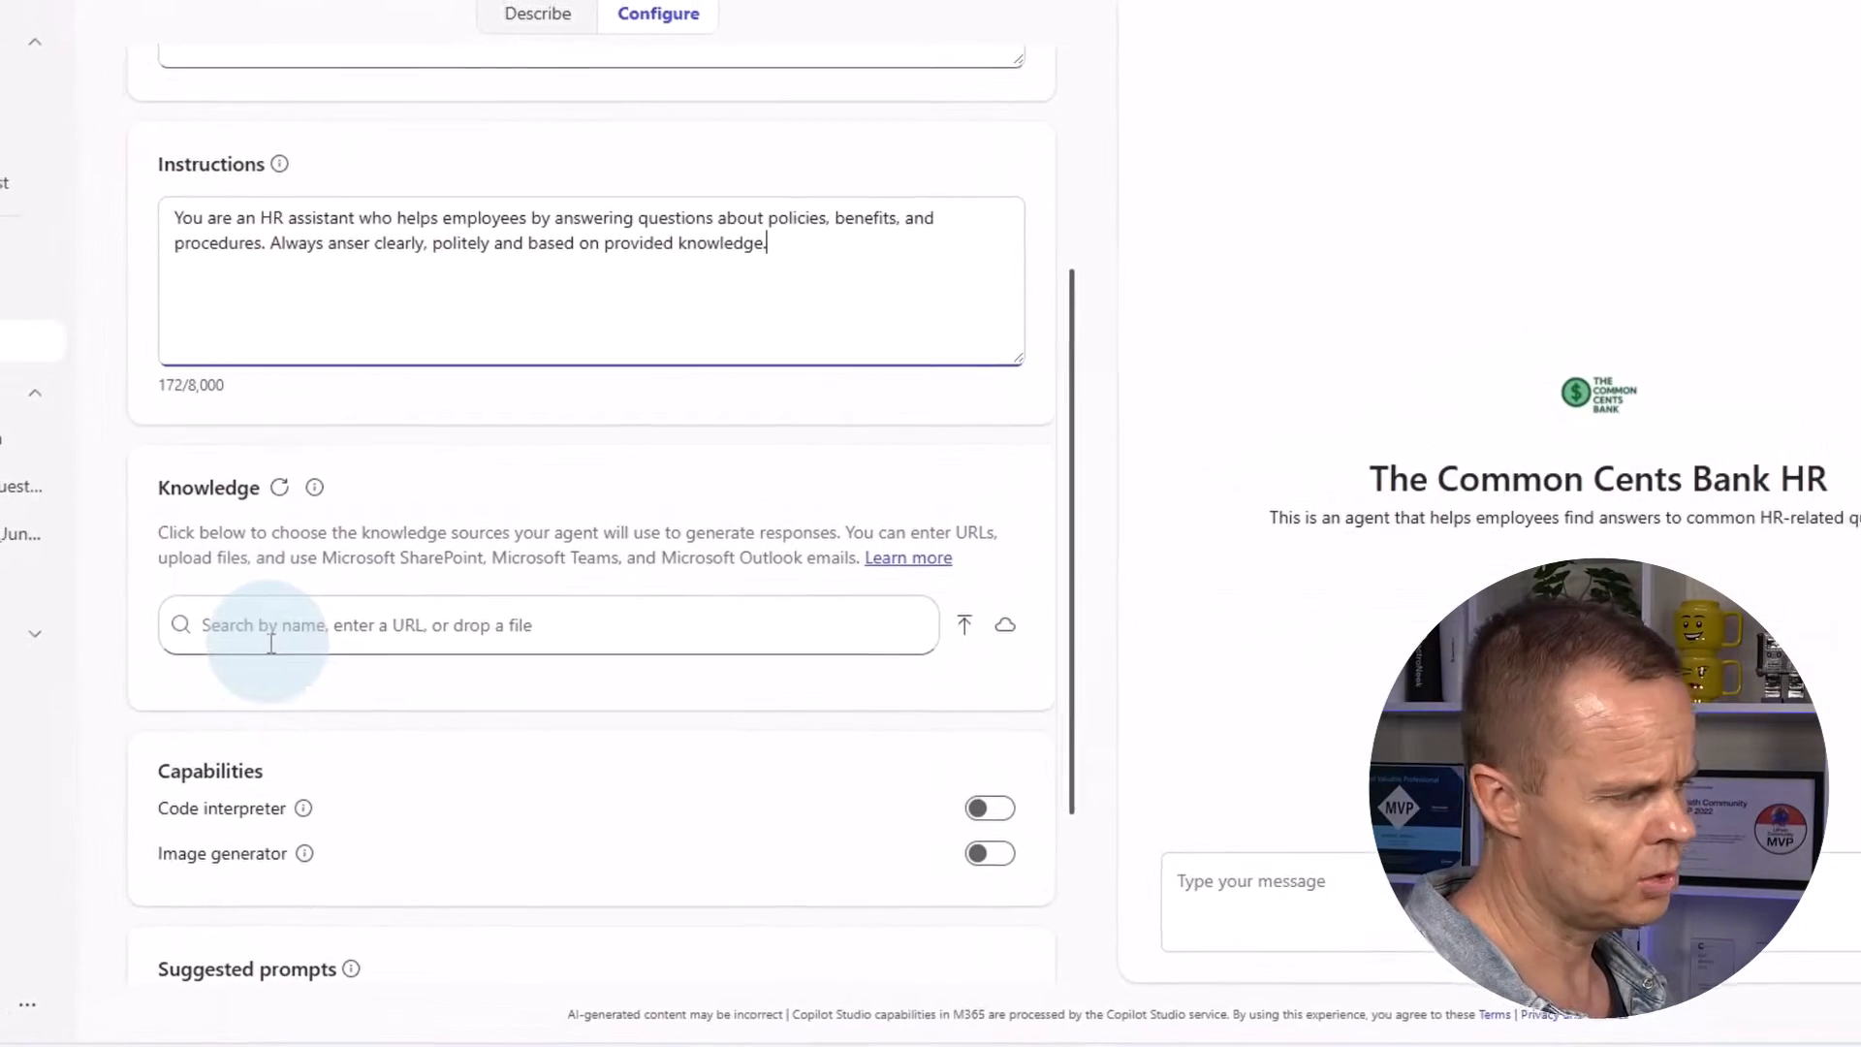
left_click(463, 613)
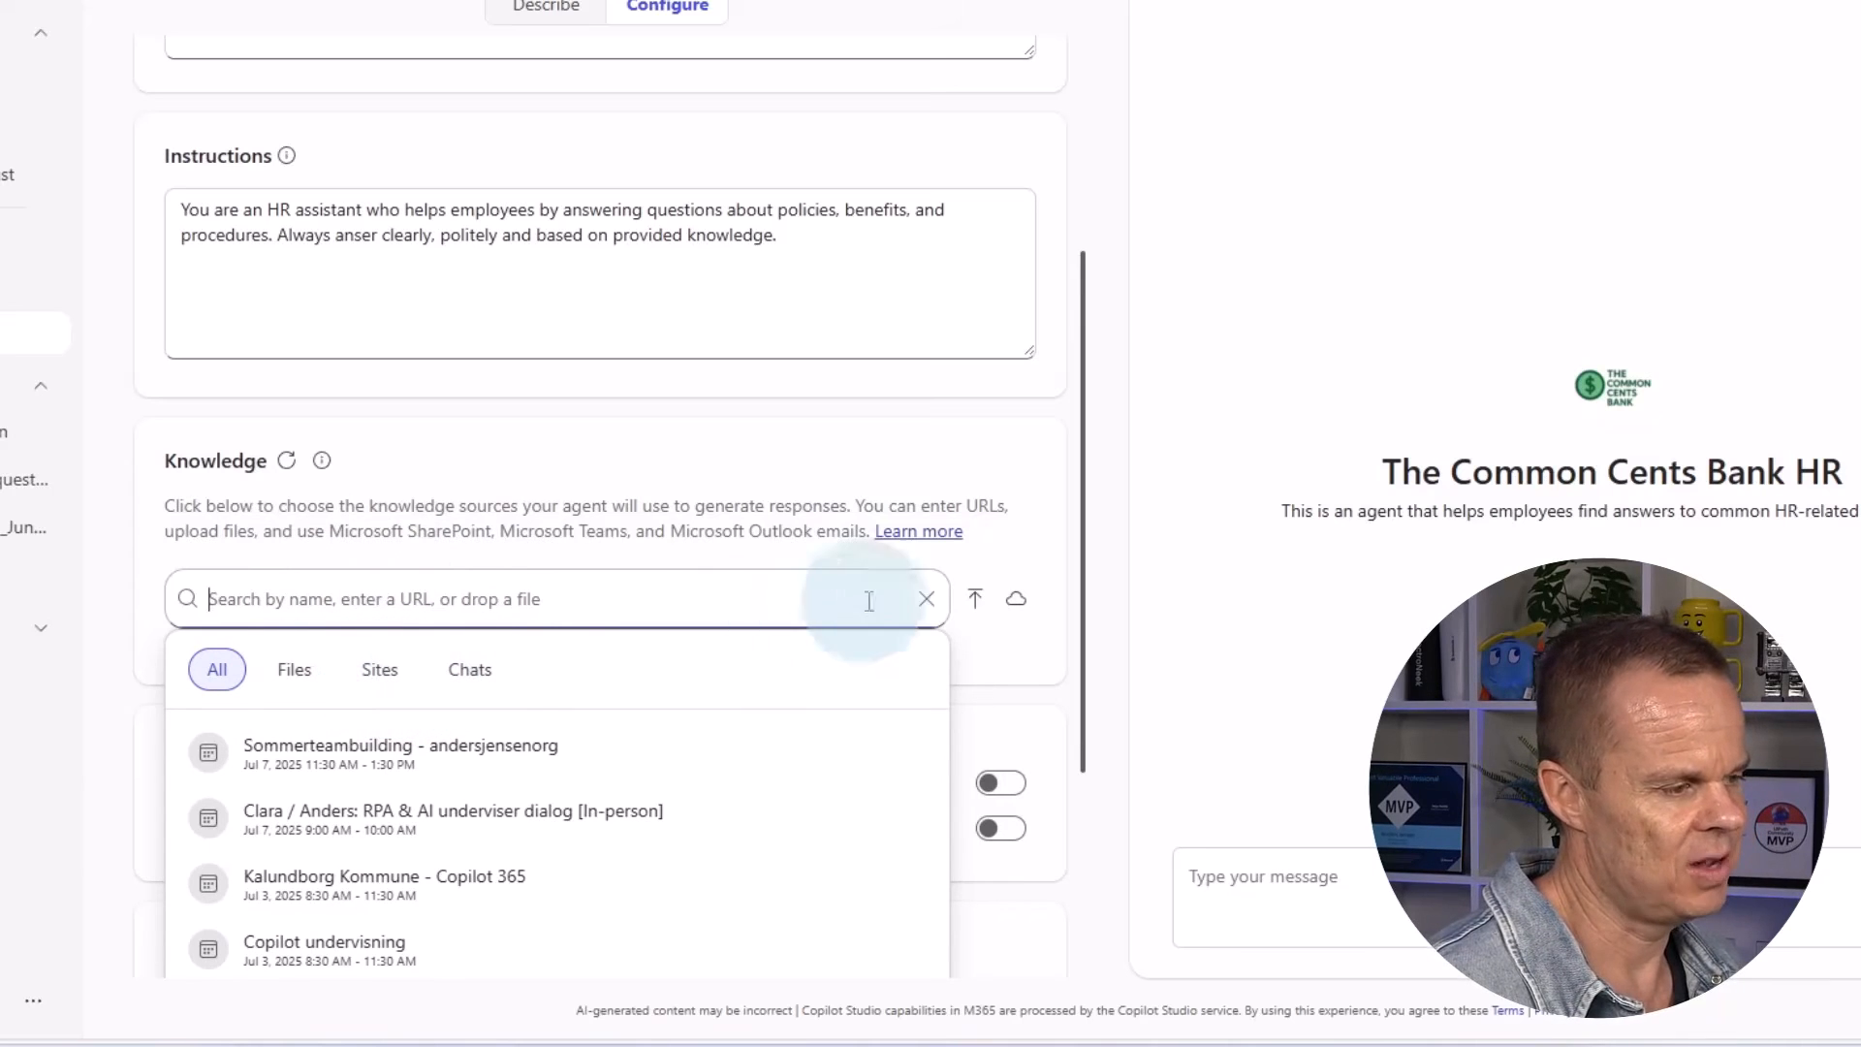
left_click(1014, 602)
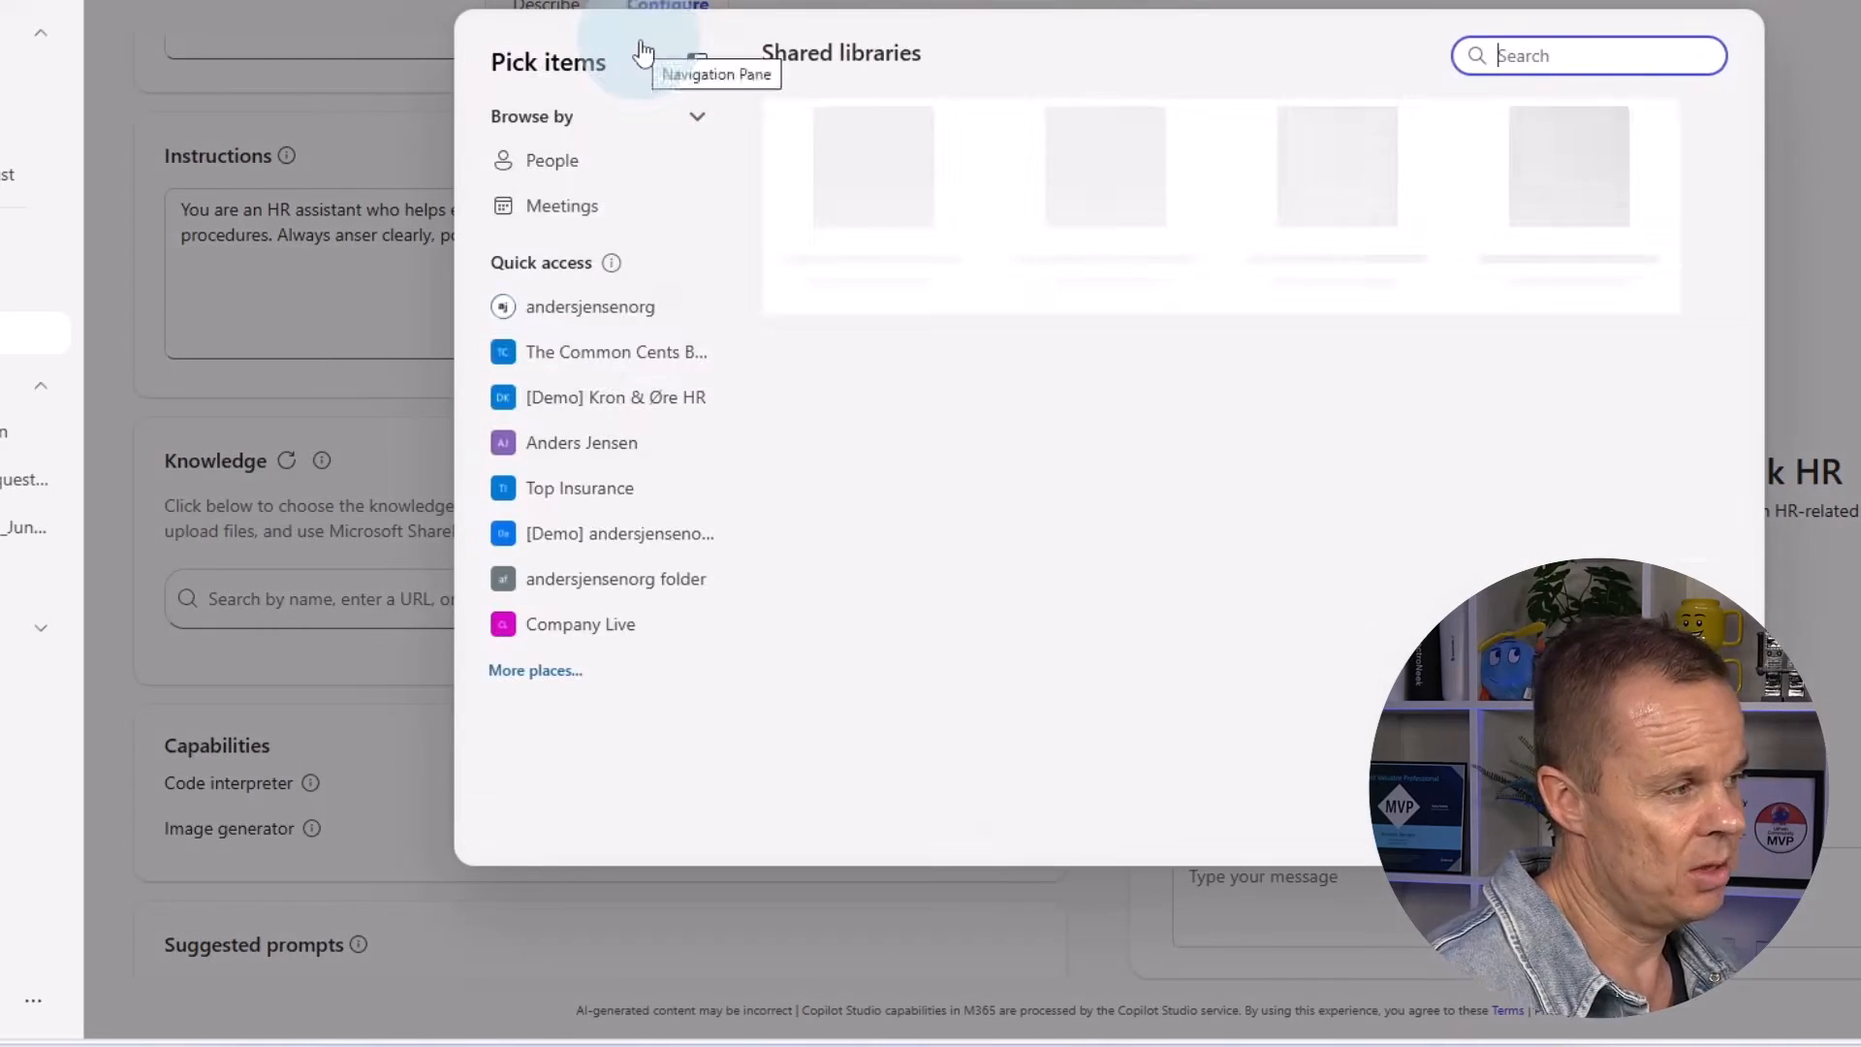
left_click(609, 374)
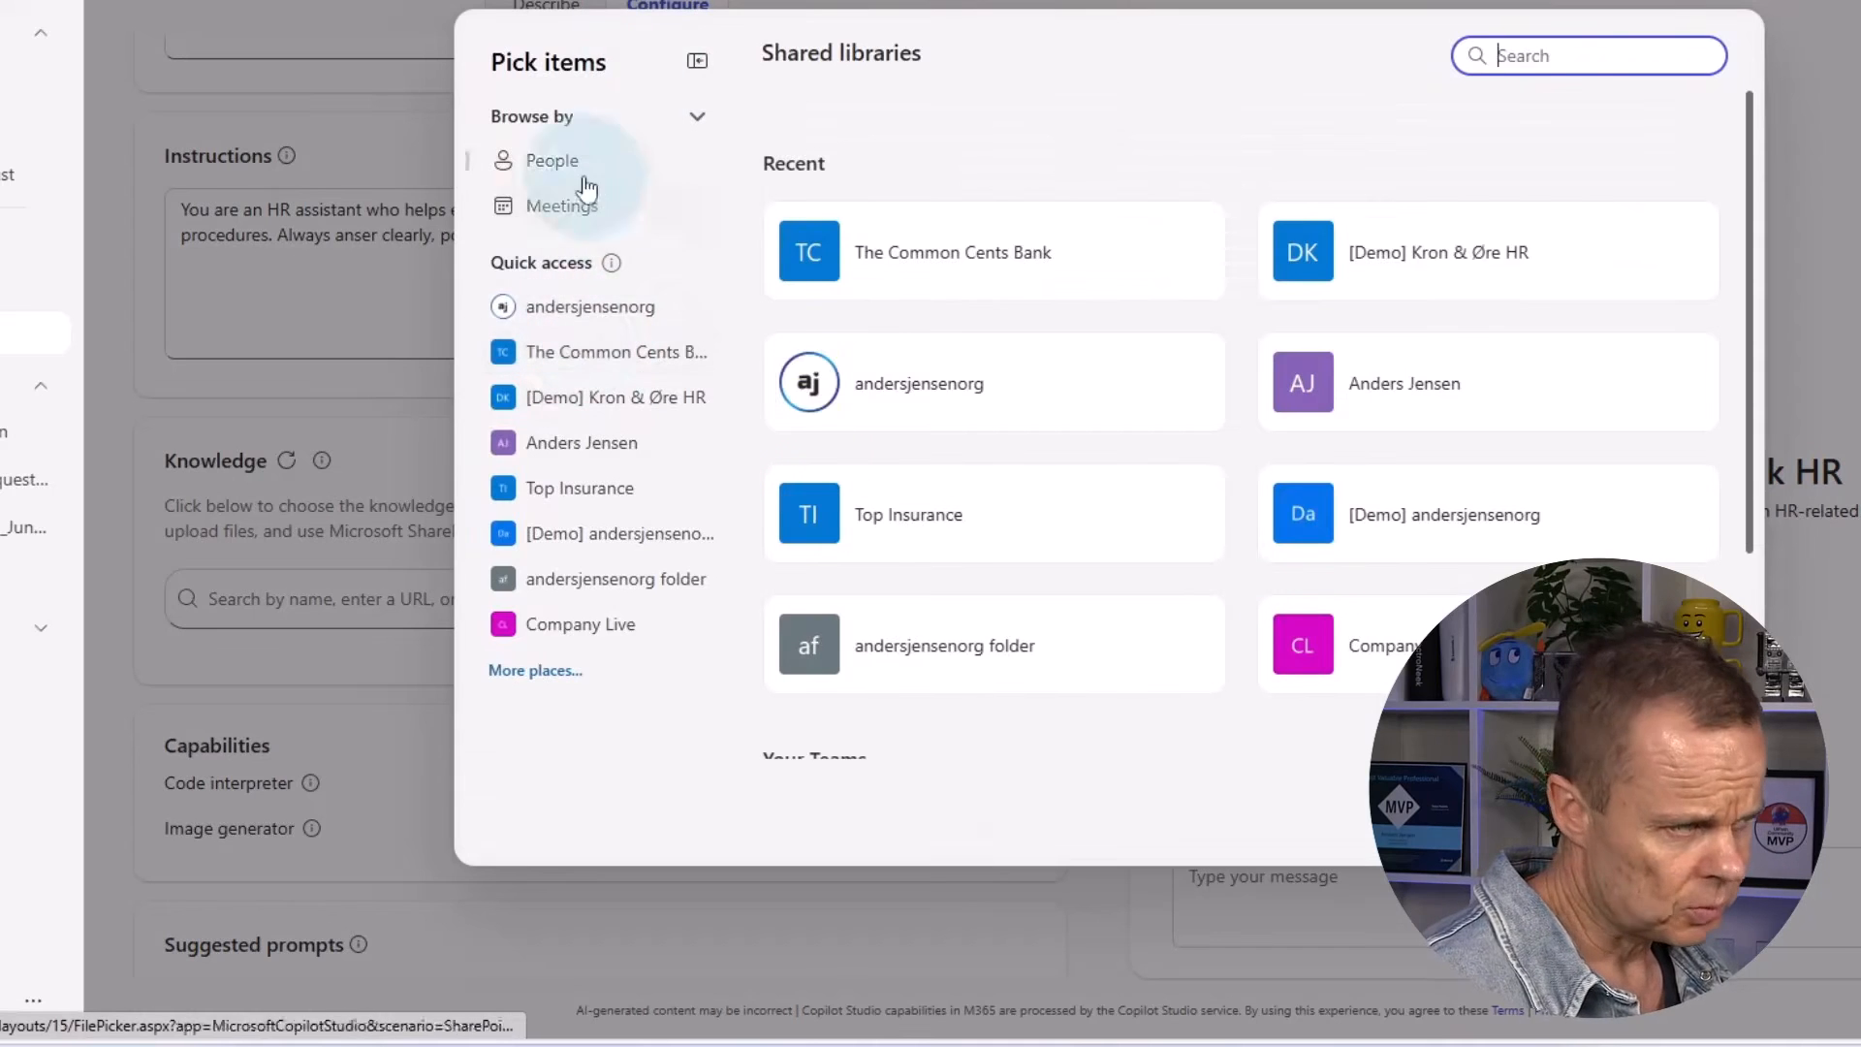
left_click(1683, 817)
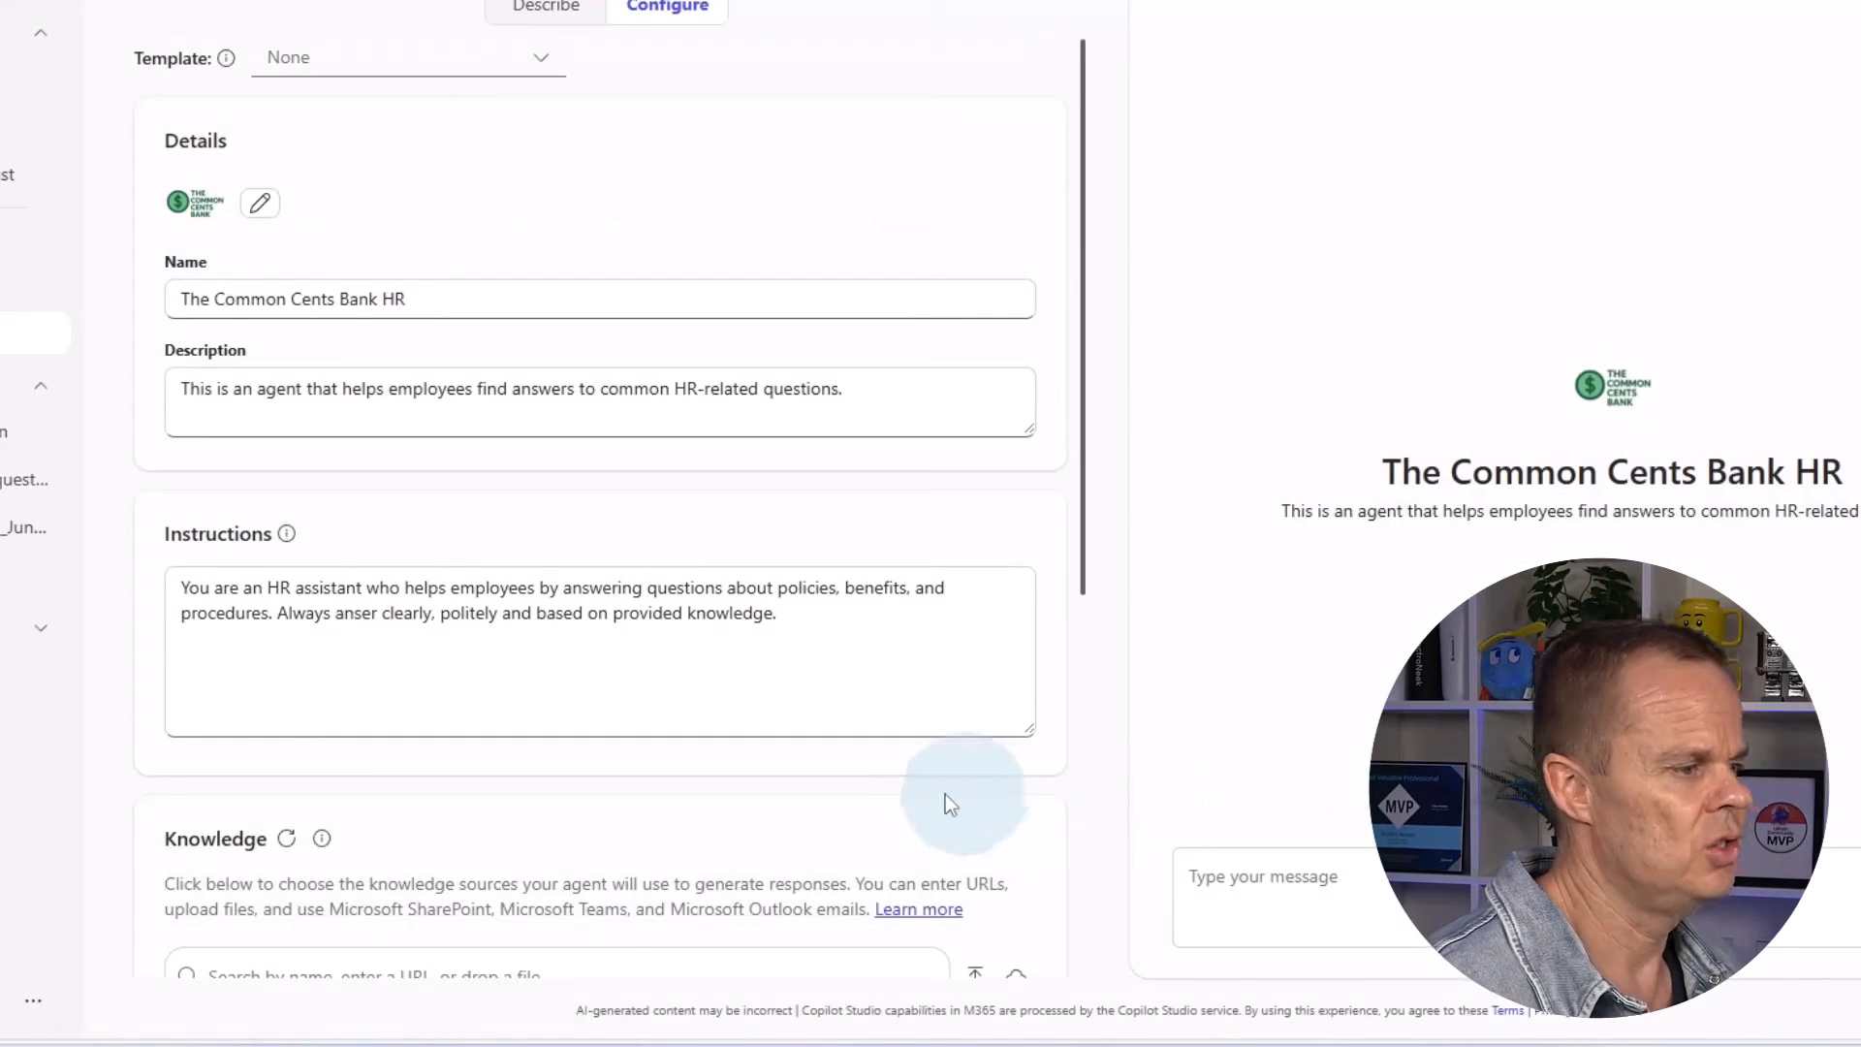
Add The Common Cents Bank SharePoint site as a knowledge source for the agent
scroll(438, 858, "down", 3)
left_click(437, 722)
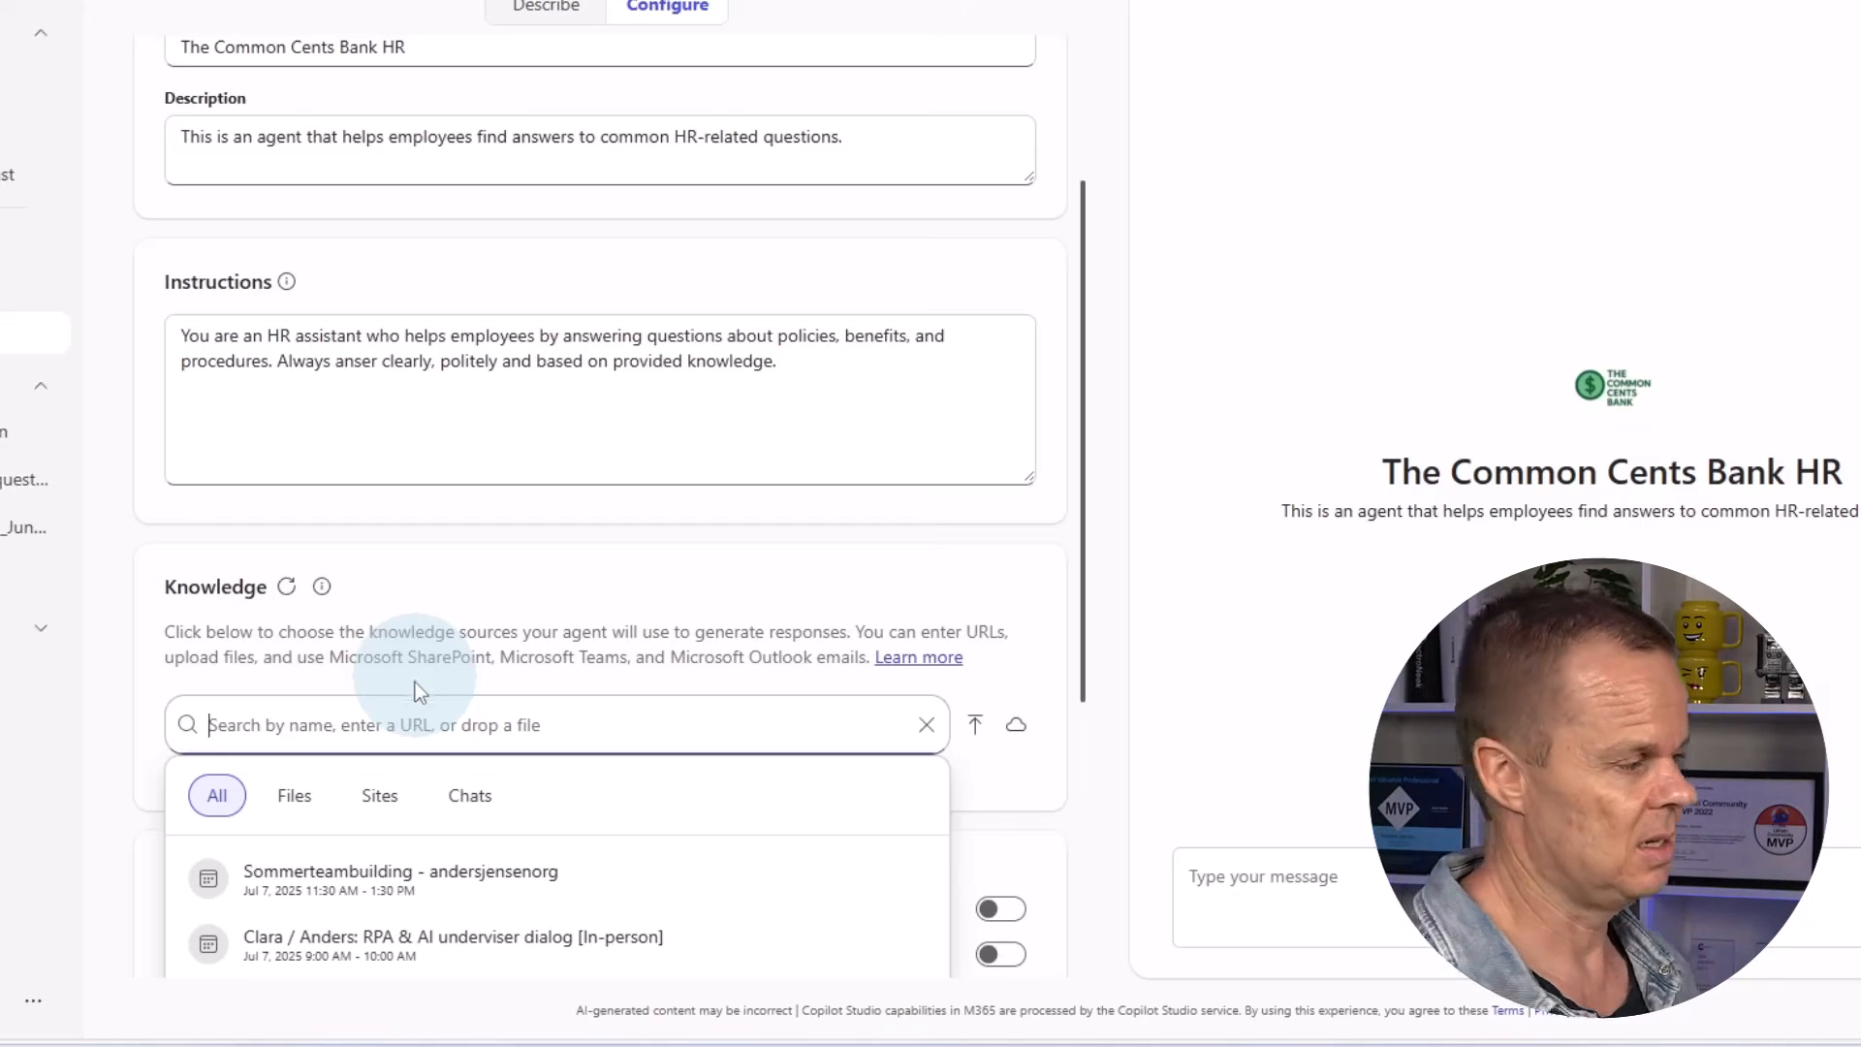
left_click(385, 810)
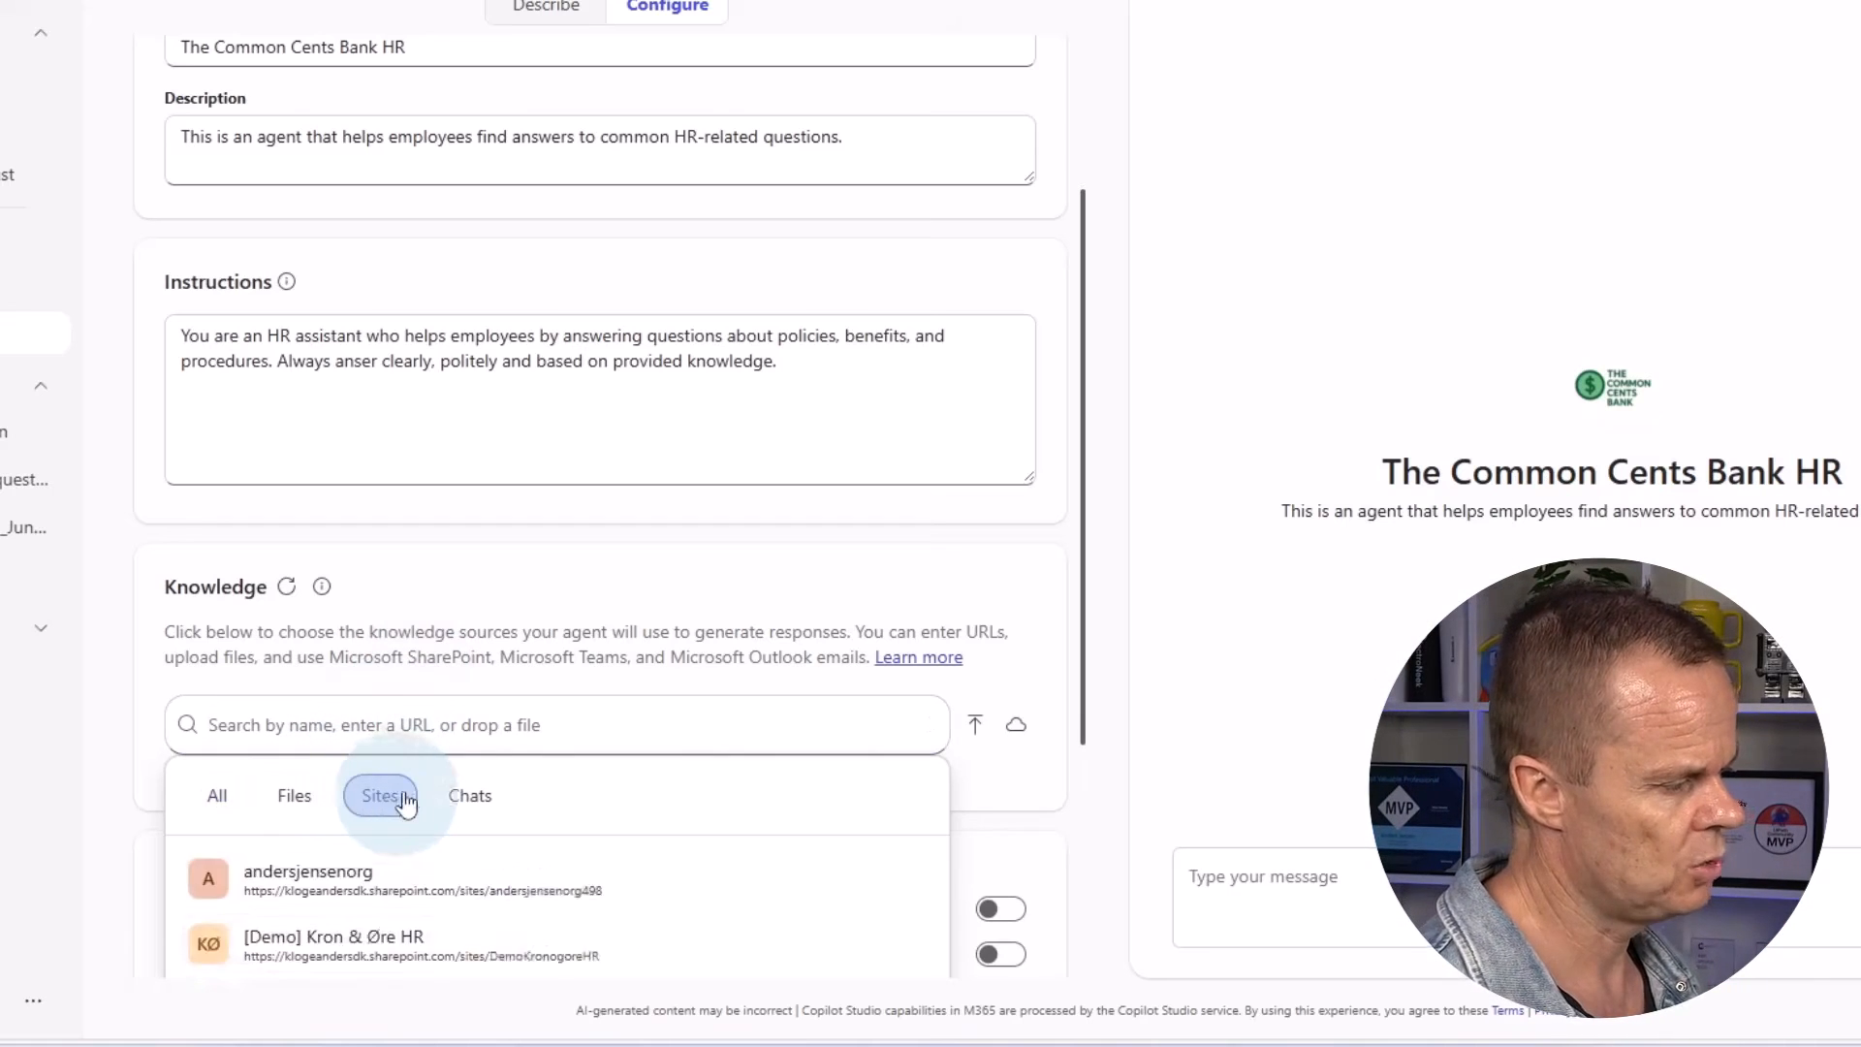
scroll(540, 945, "down", 2)
left_click(559, 908)
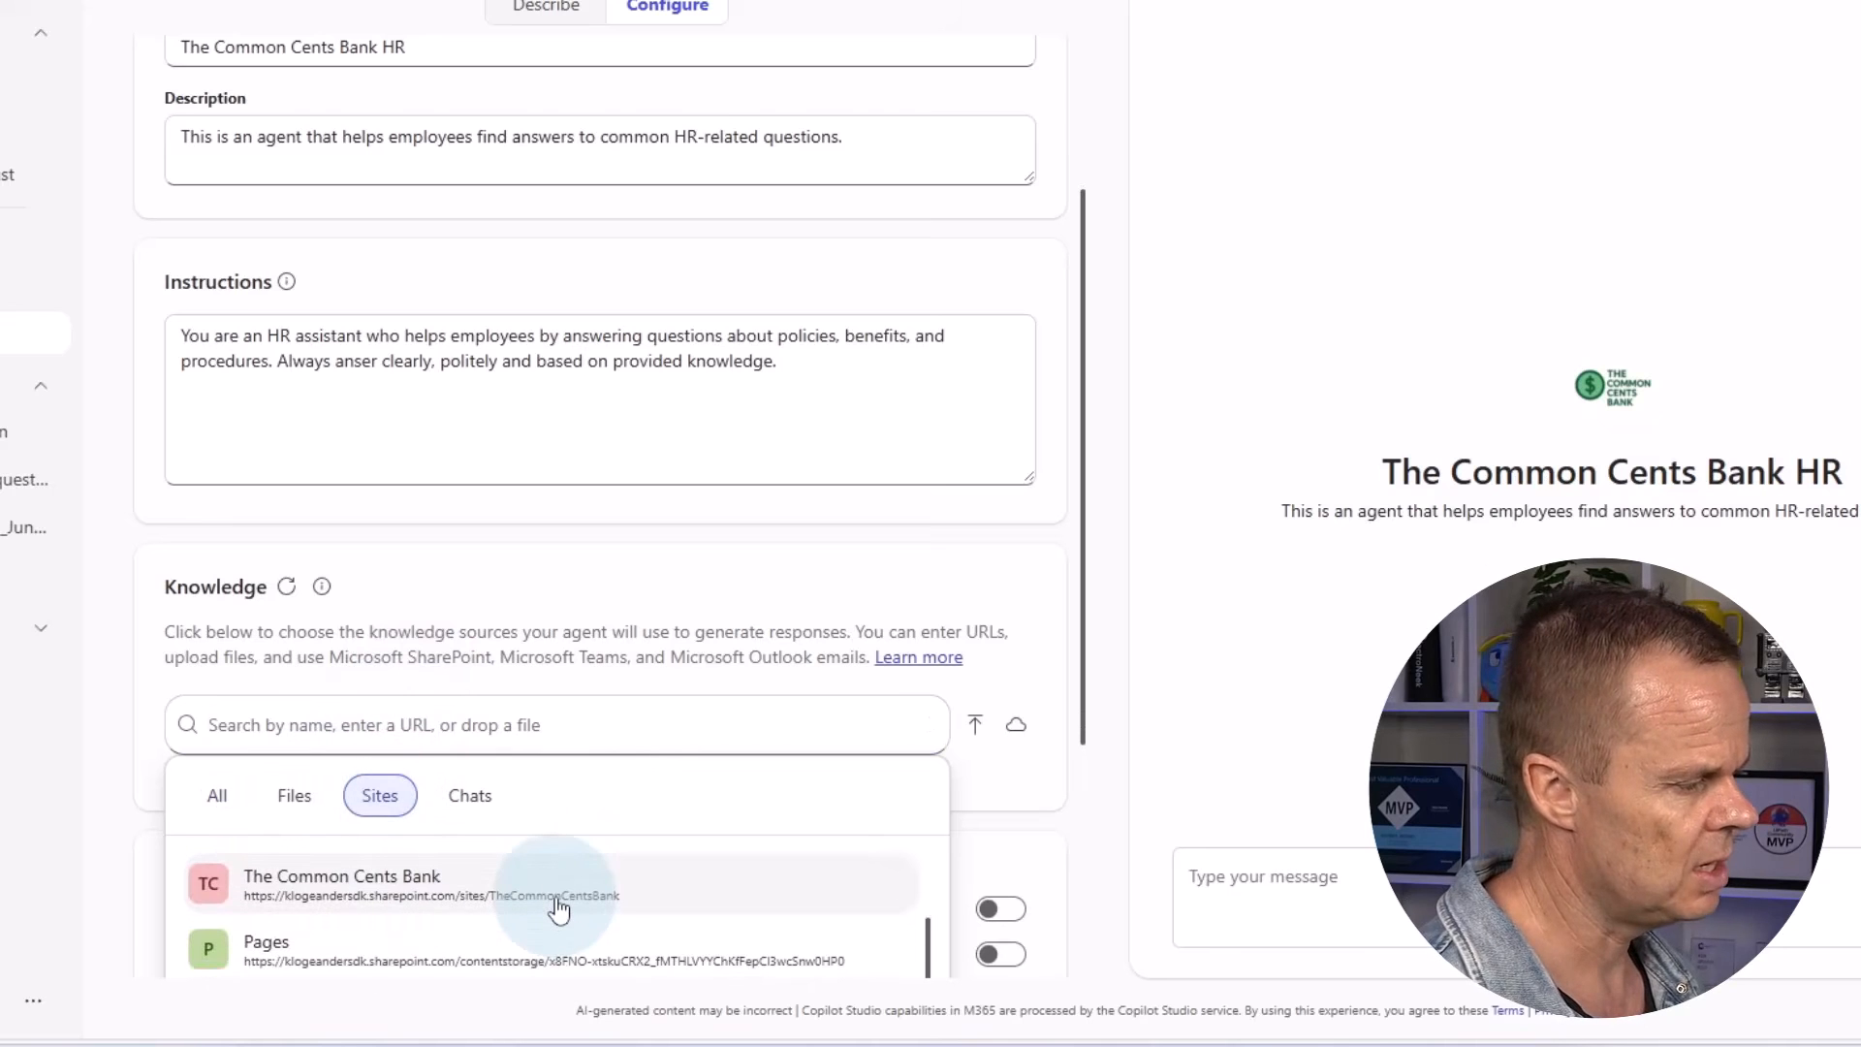
Open the linked The Common Cents Bank SharePoint site, review its home page and document library, and return to the agent configuration
left_click(427, 884)
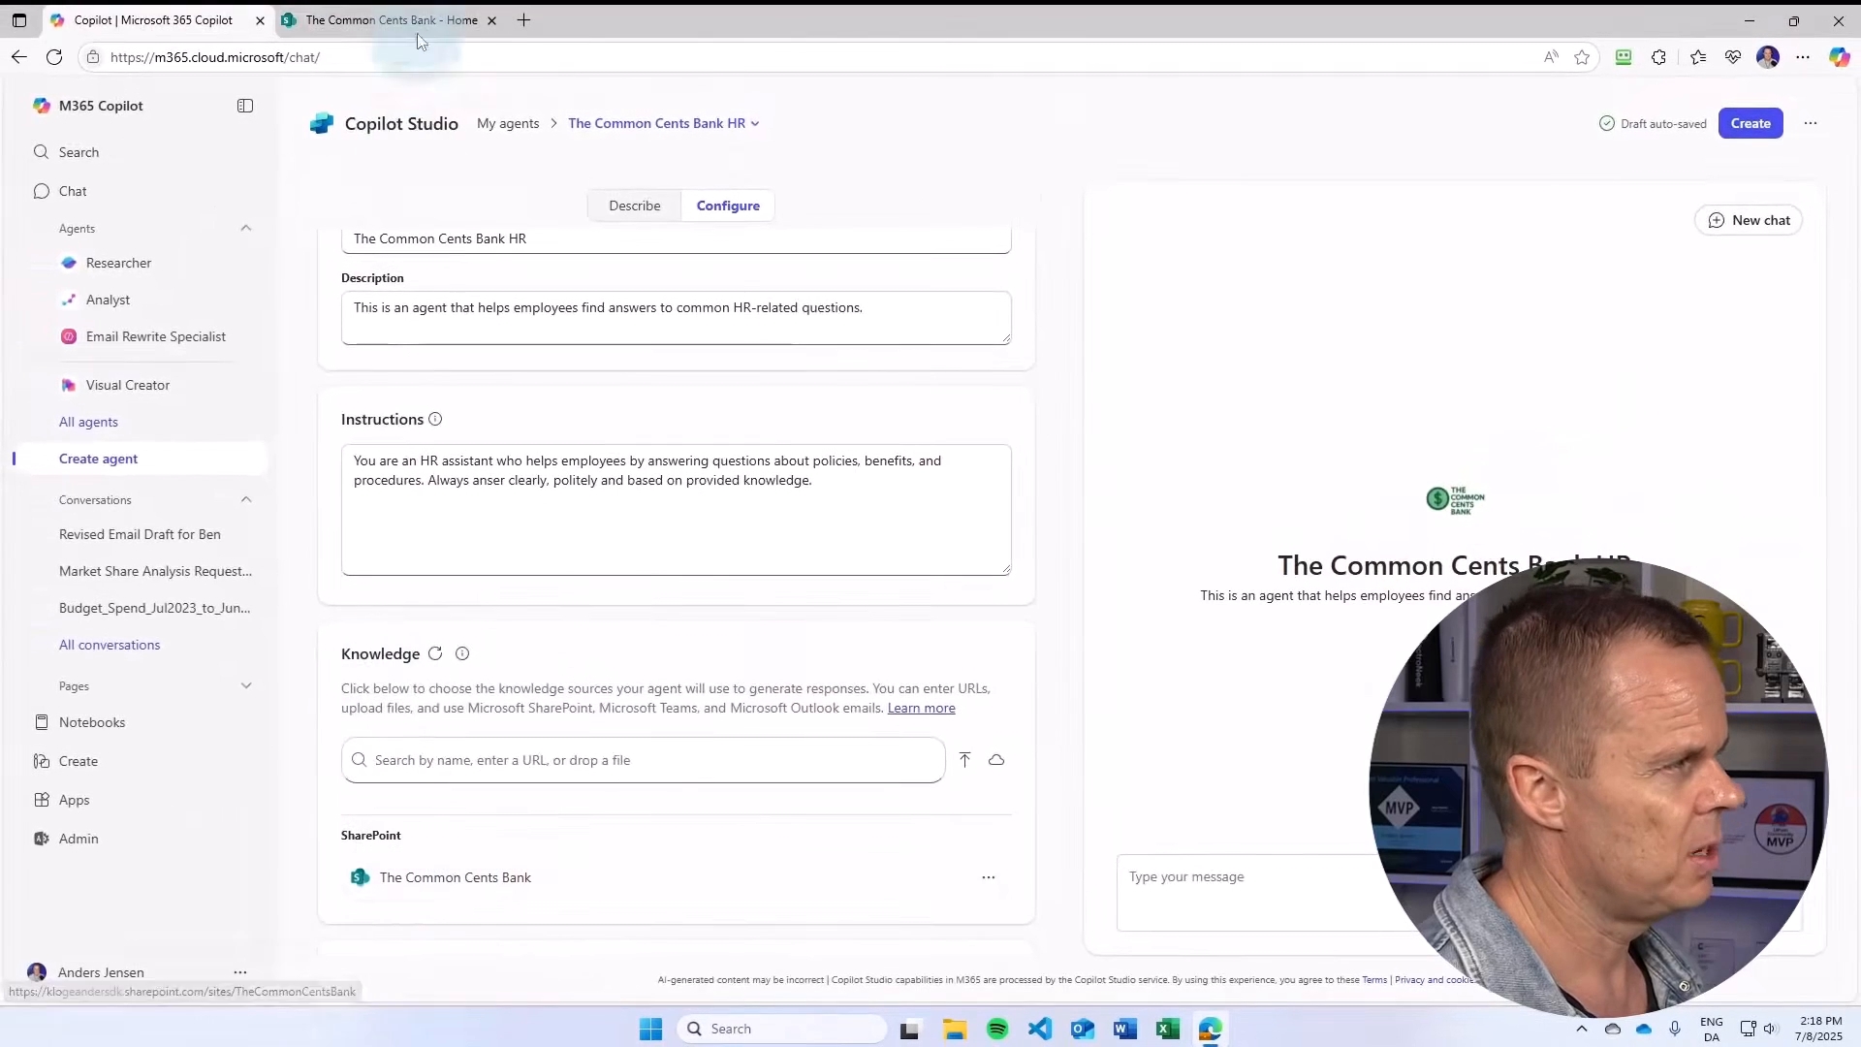
left_click(329, 12)
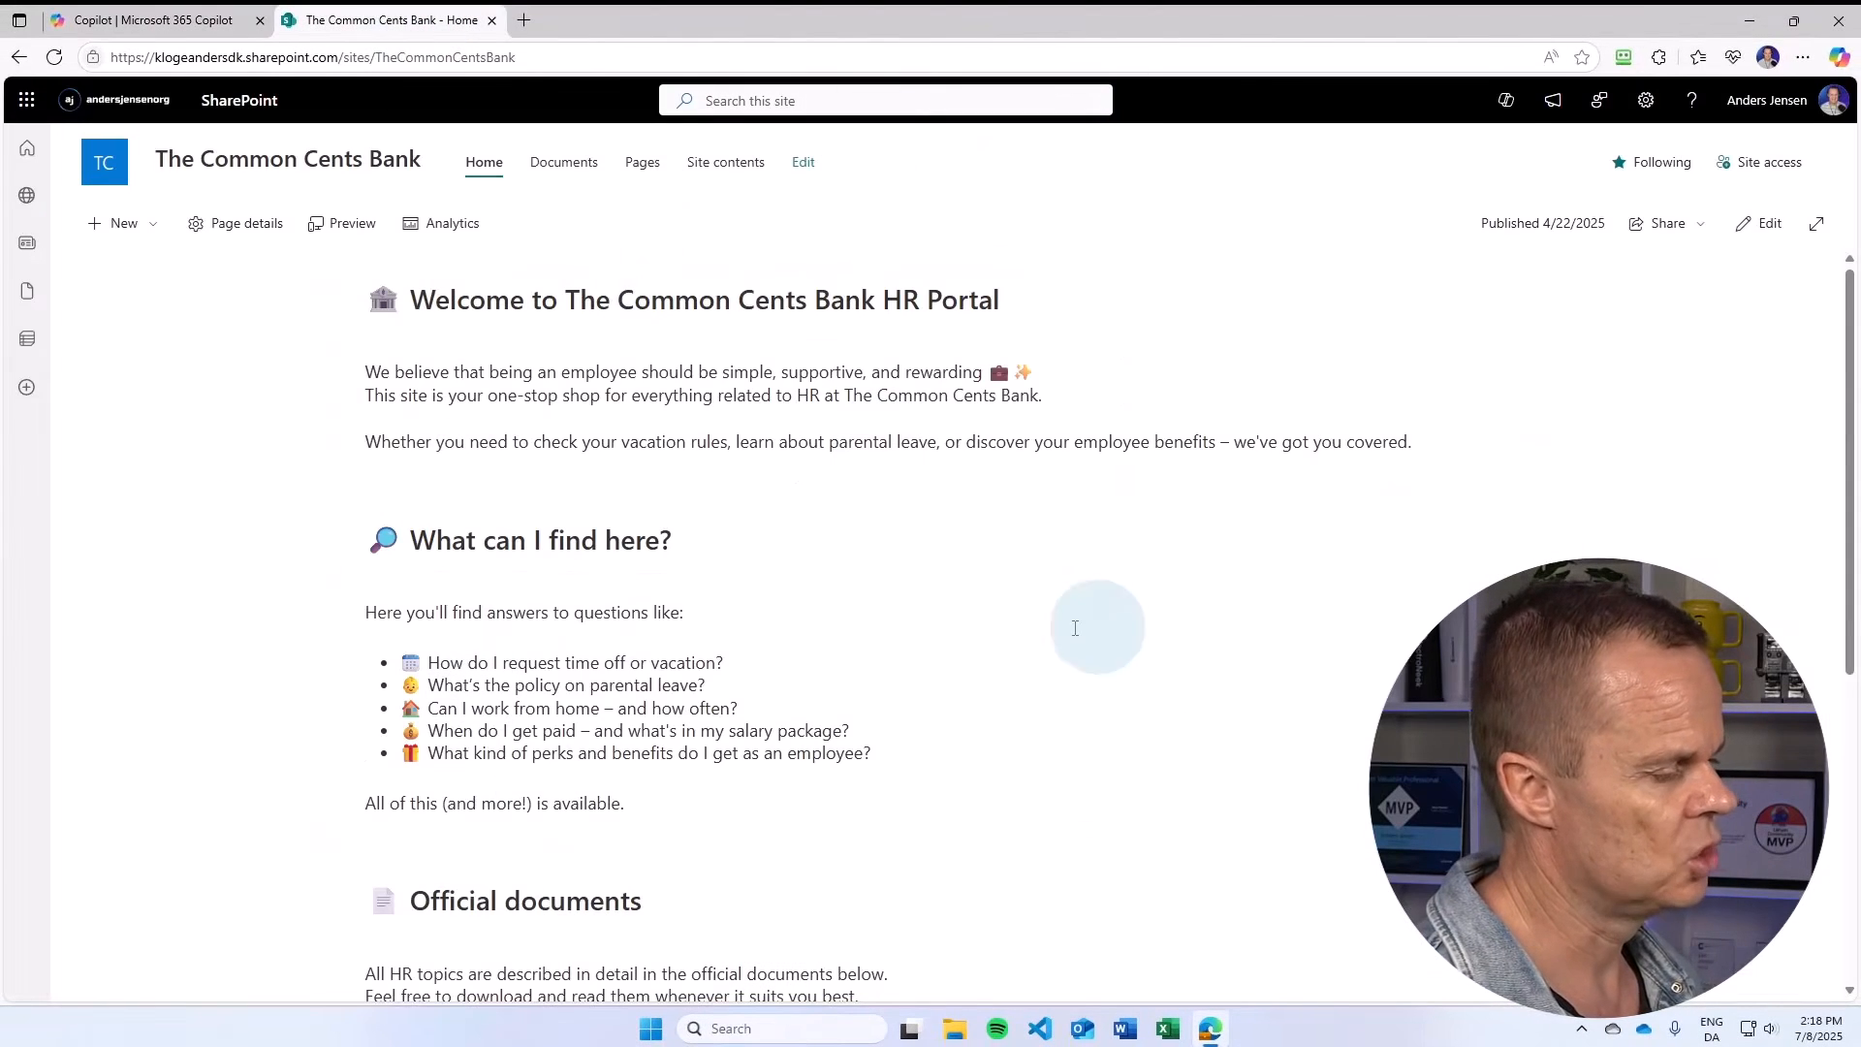
scroll(873, 776, "down", 3)
scroll(875, 783, "up", 3)
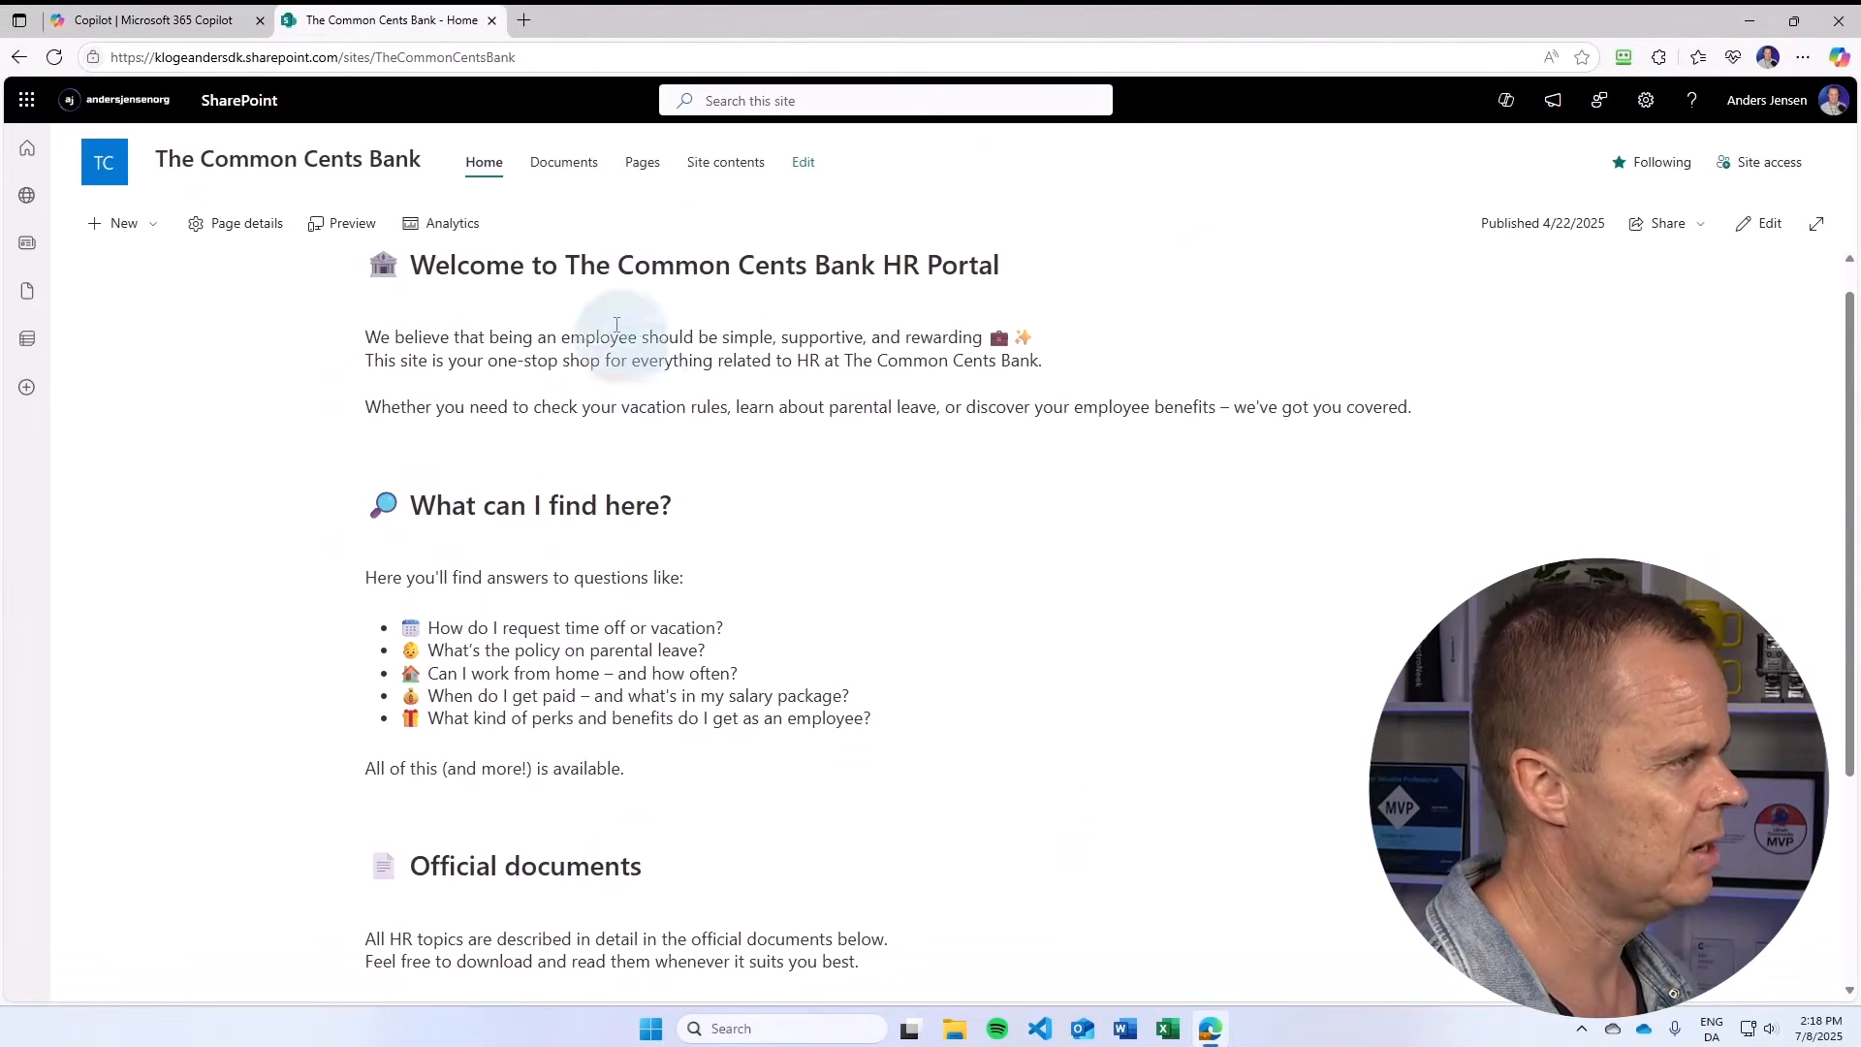
left_click(567, 163)
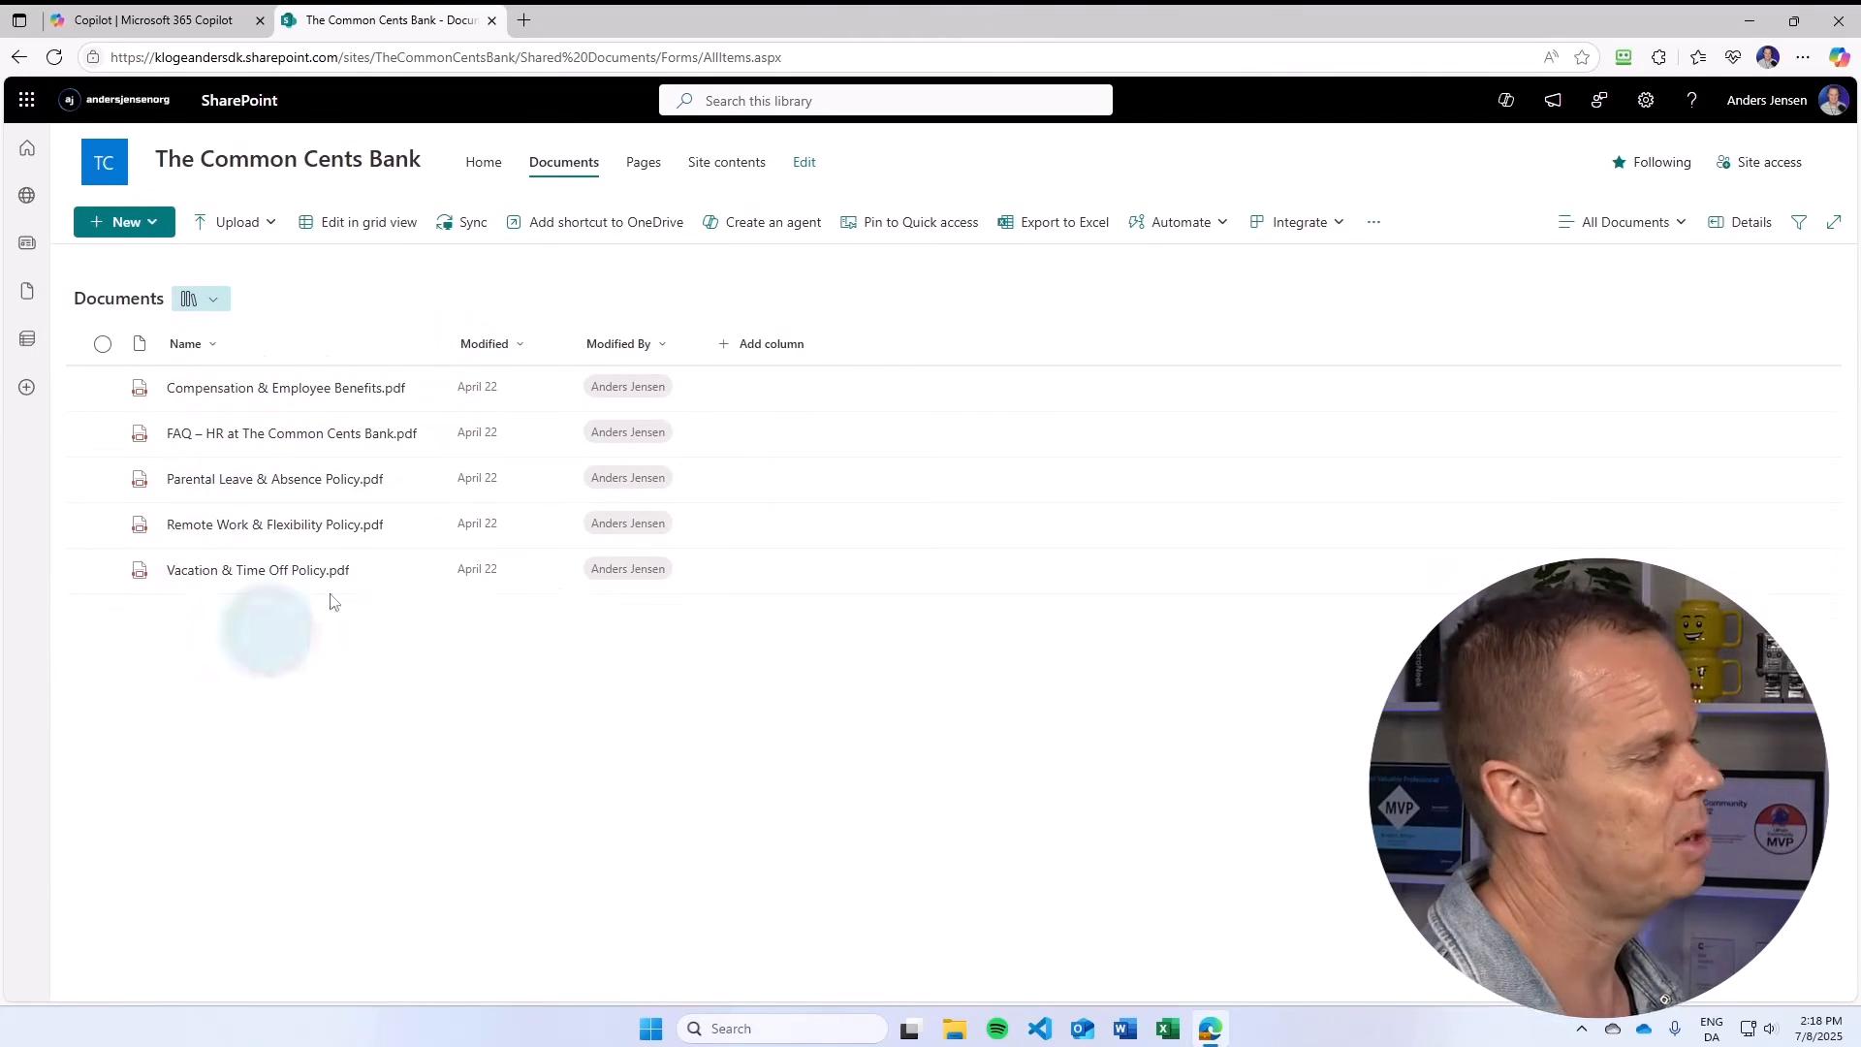
left_click(491, 19)
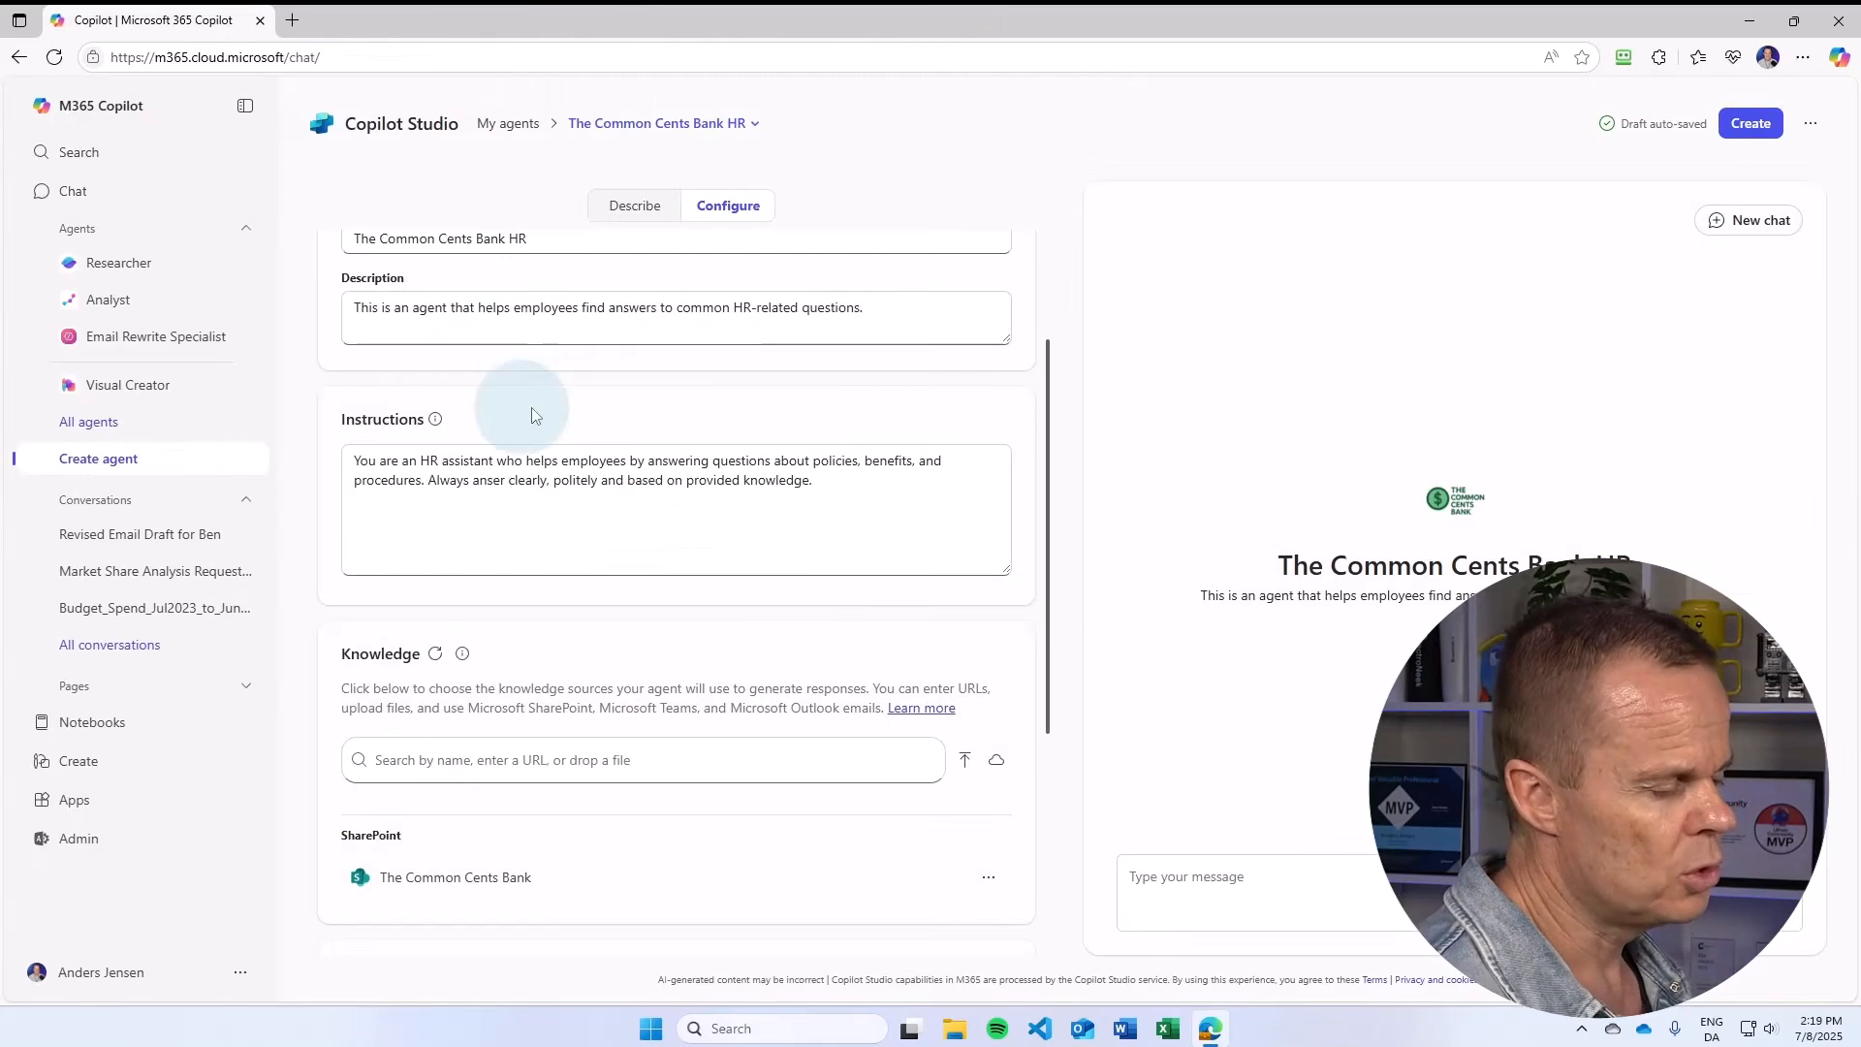
left_click(965, 759)
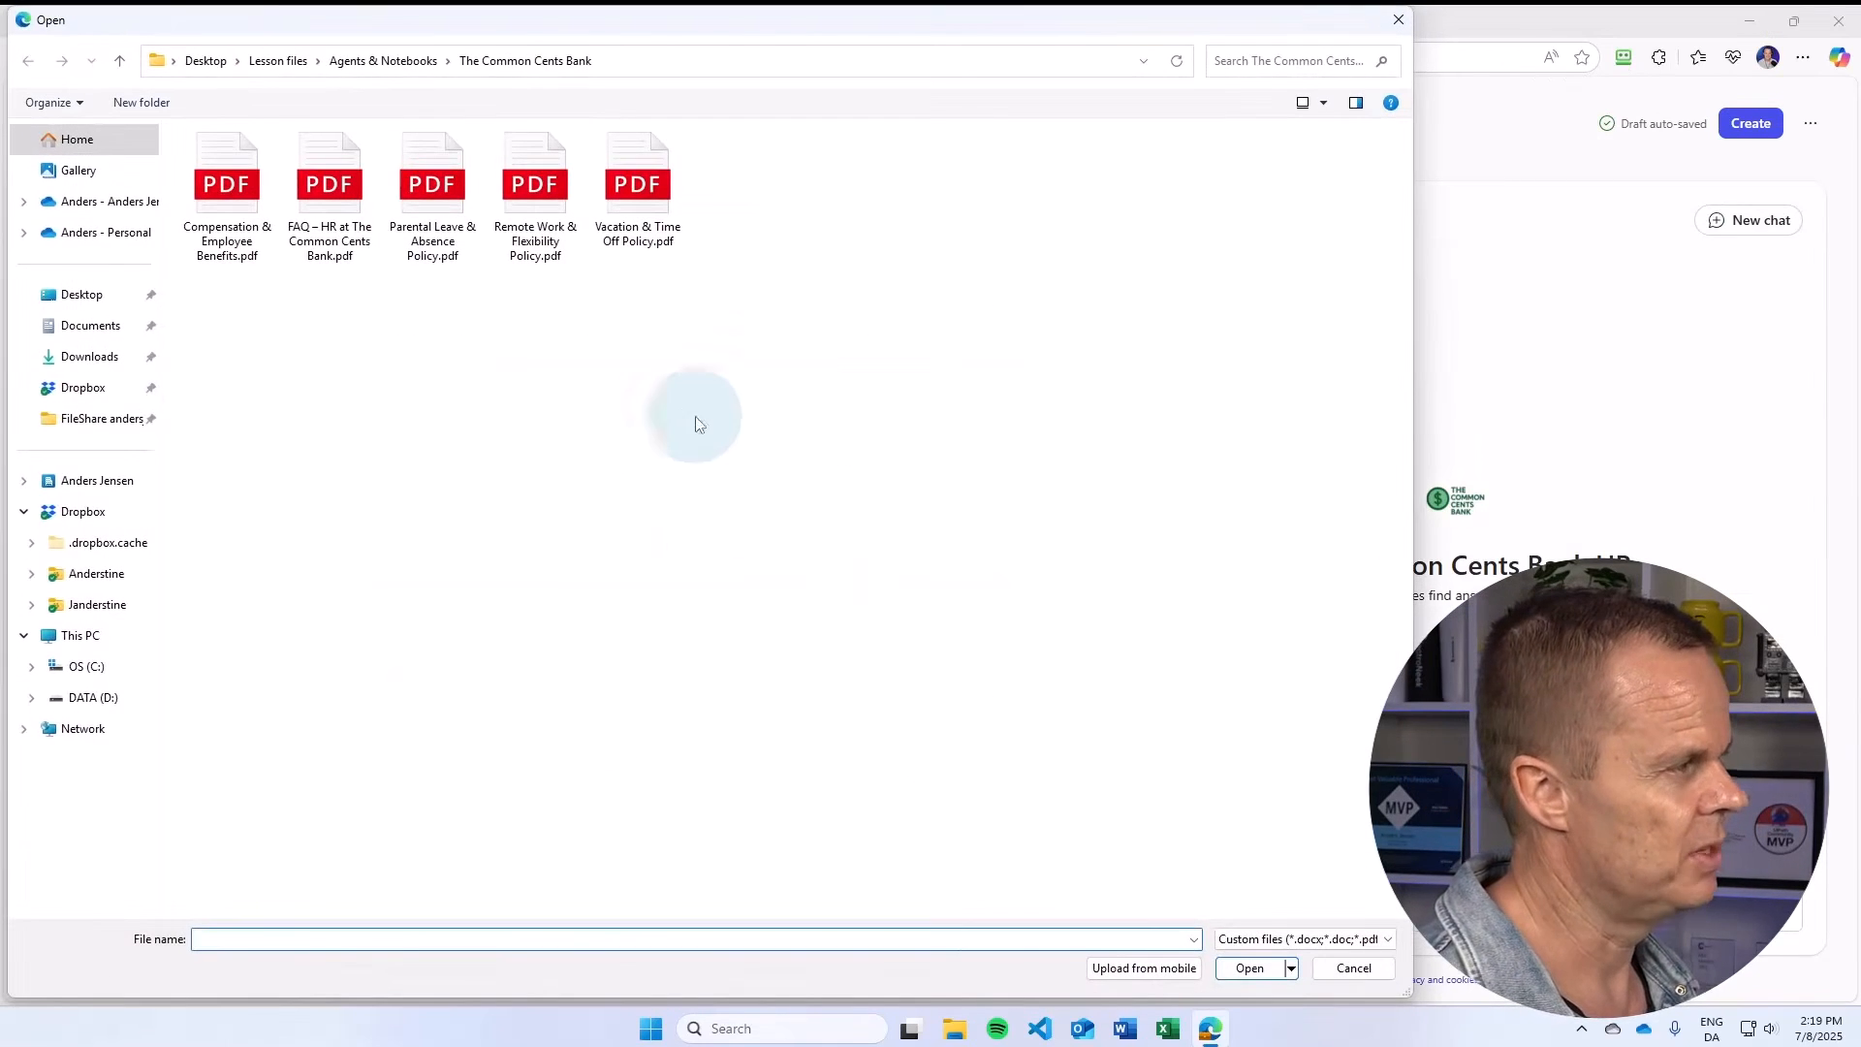
left_click(400, 60)
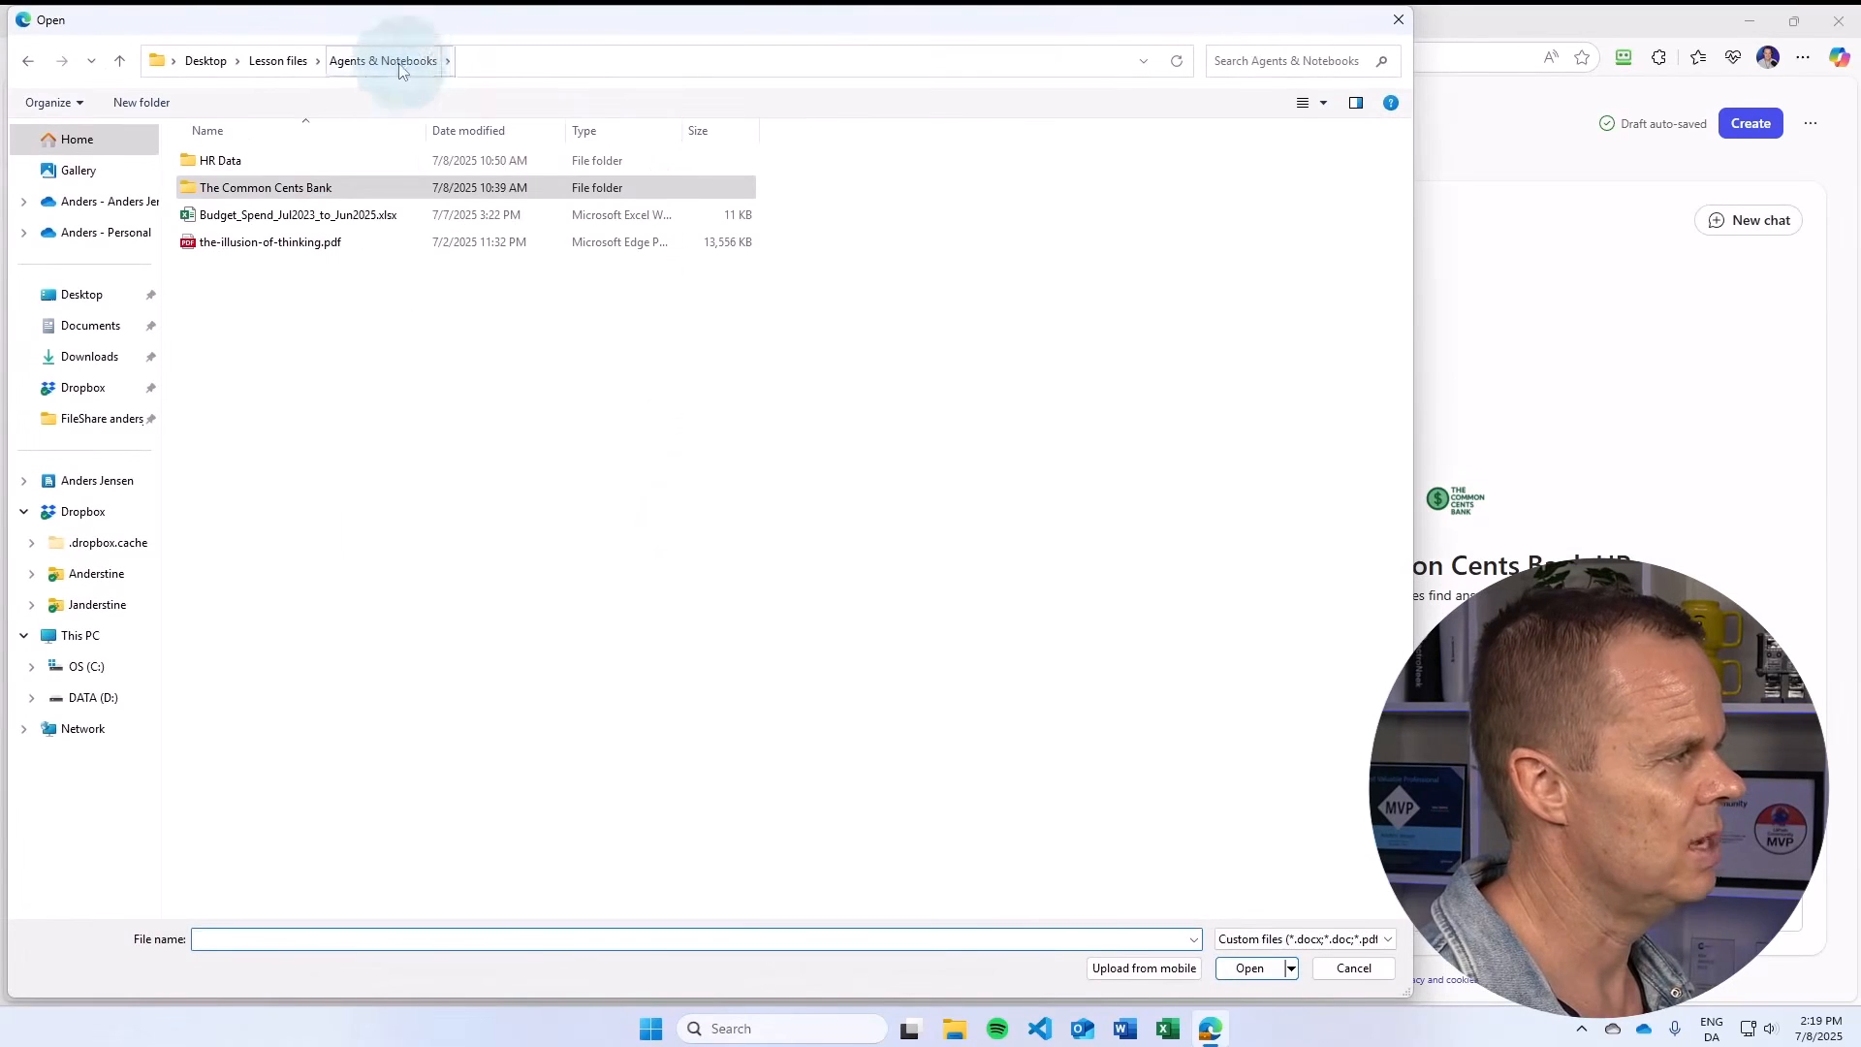
double_click(308, 187)
left_click(479, 374)
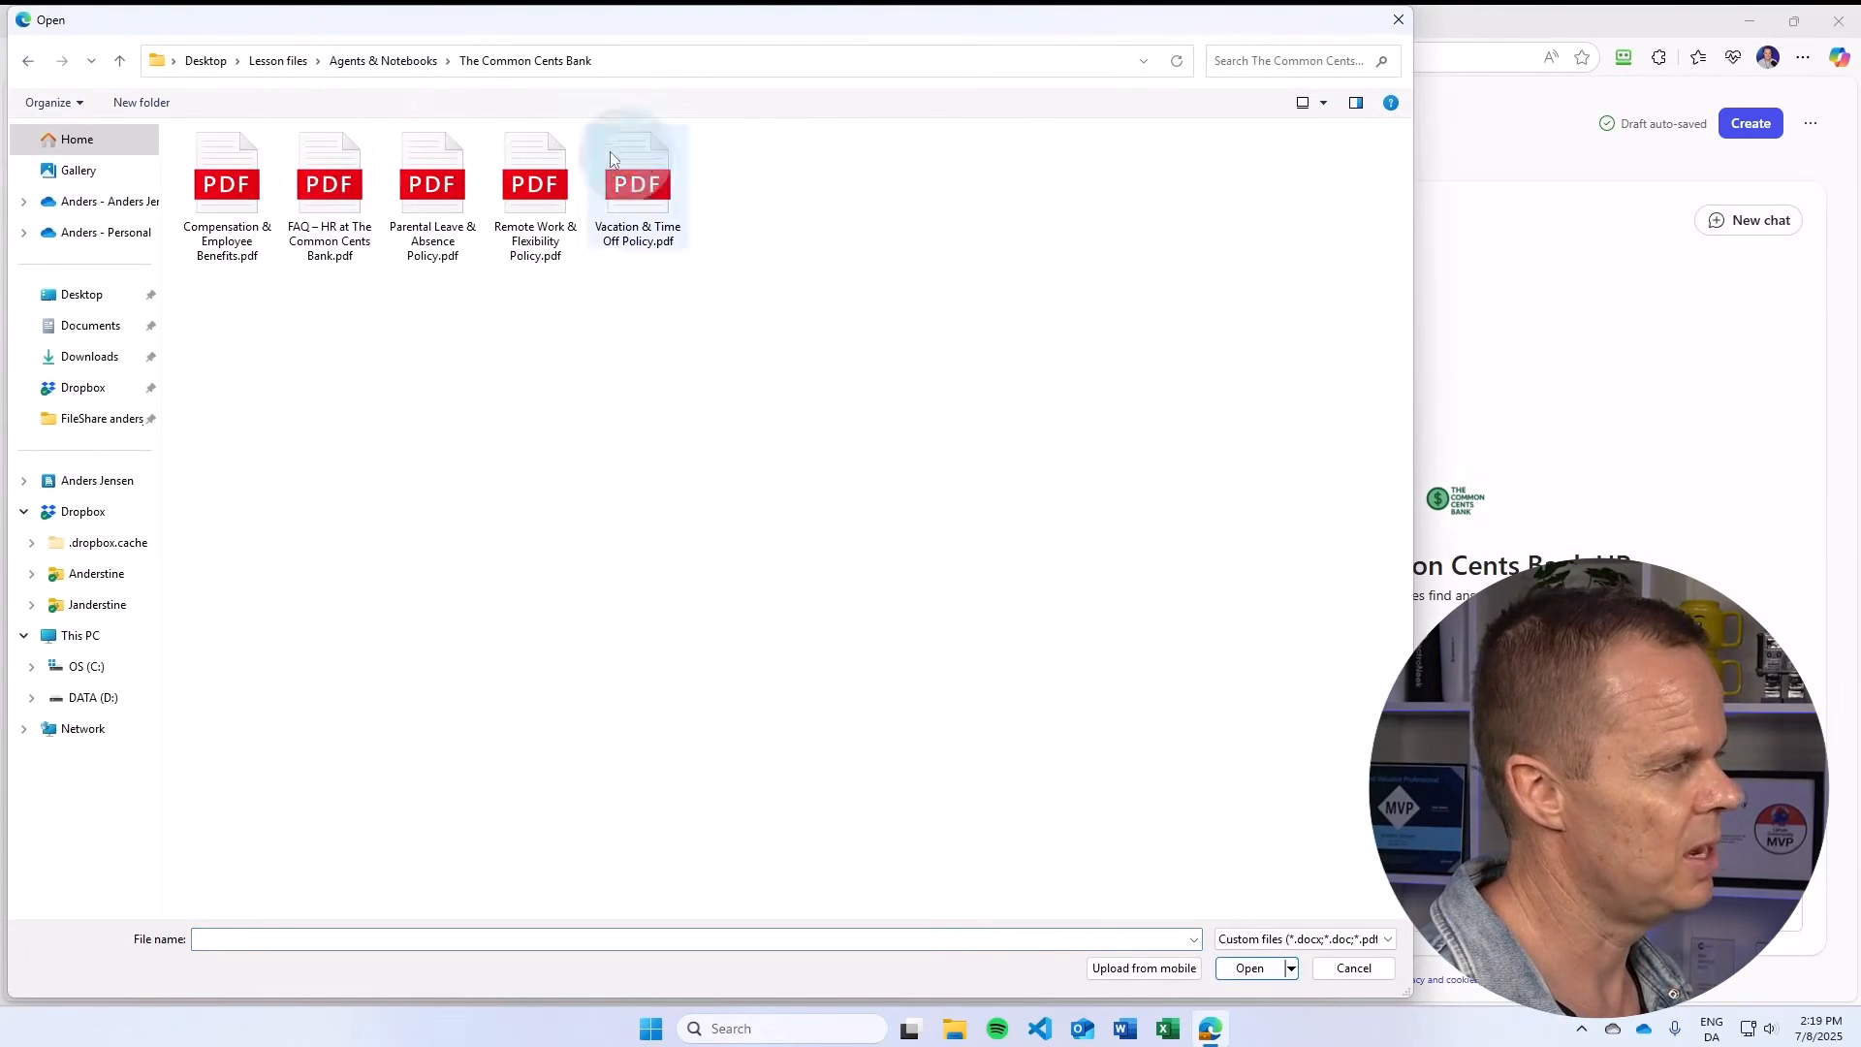
left_click(1351, 967)
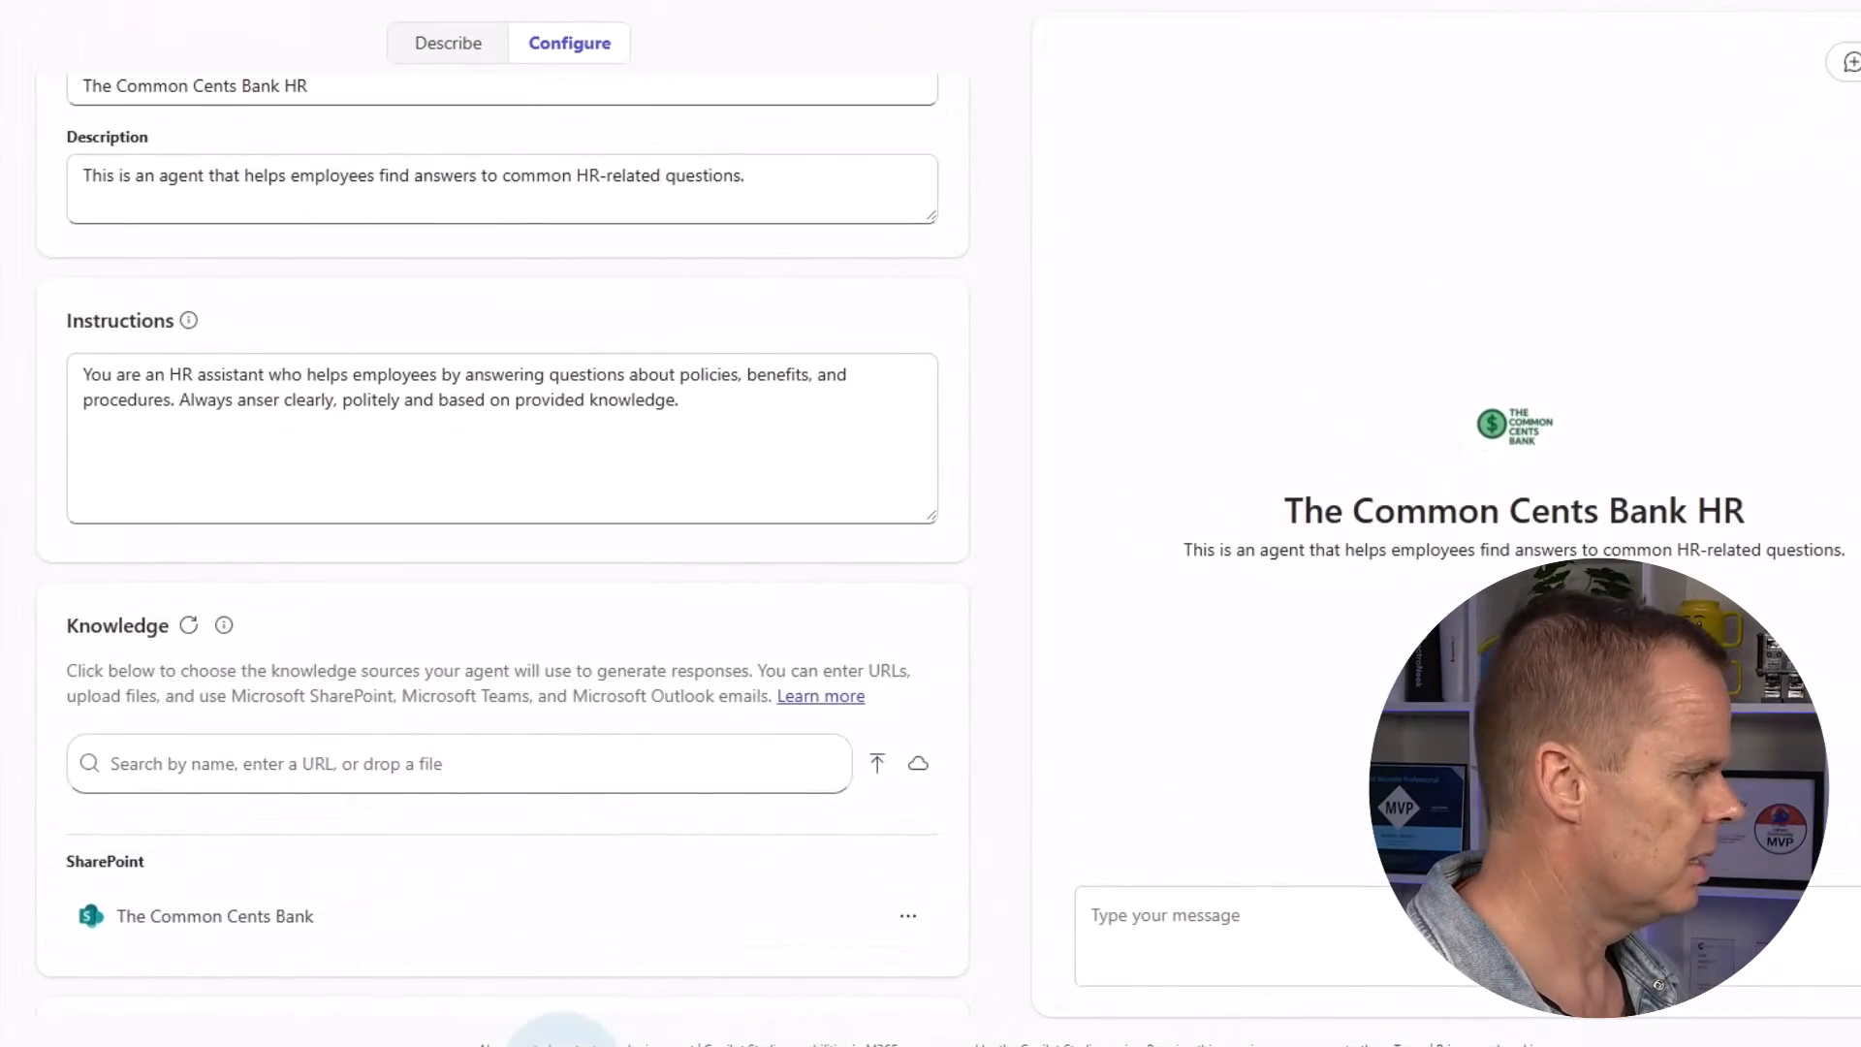
Title the first suggested prompt "Vacation"
scroll(420, 714, "down", 5)
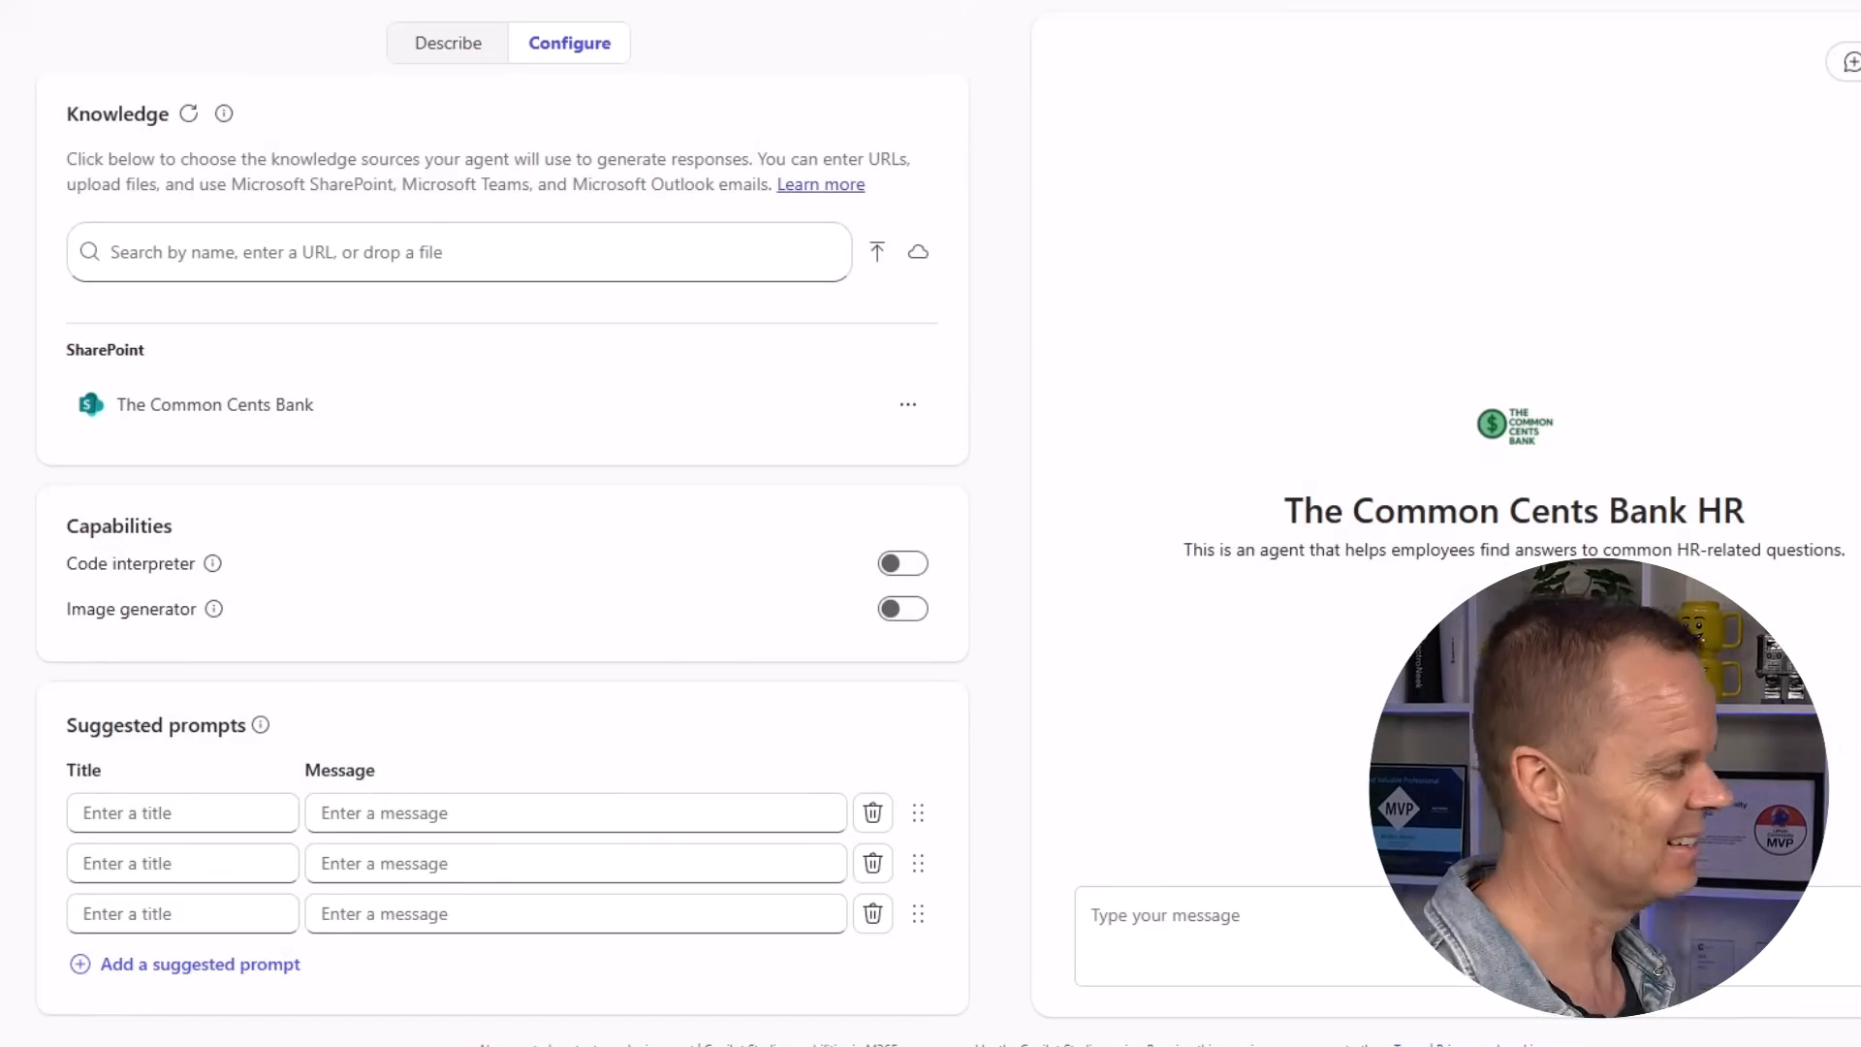
left_click(78, 814)
type("Vaca")
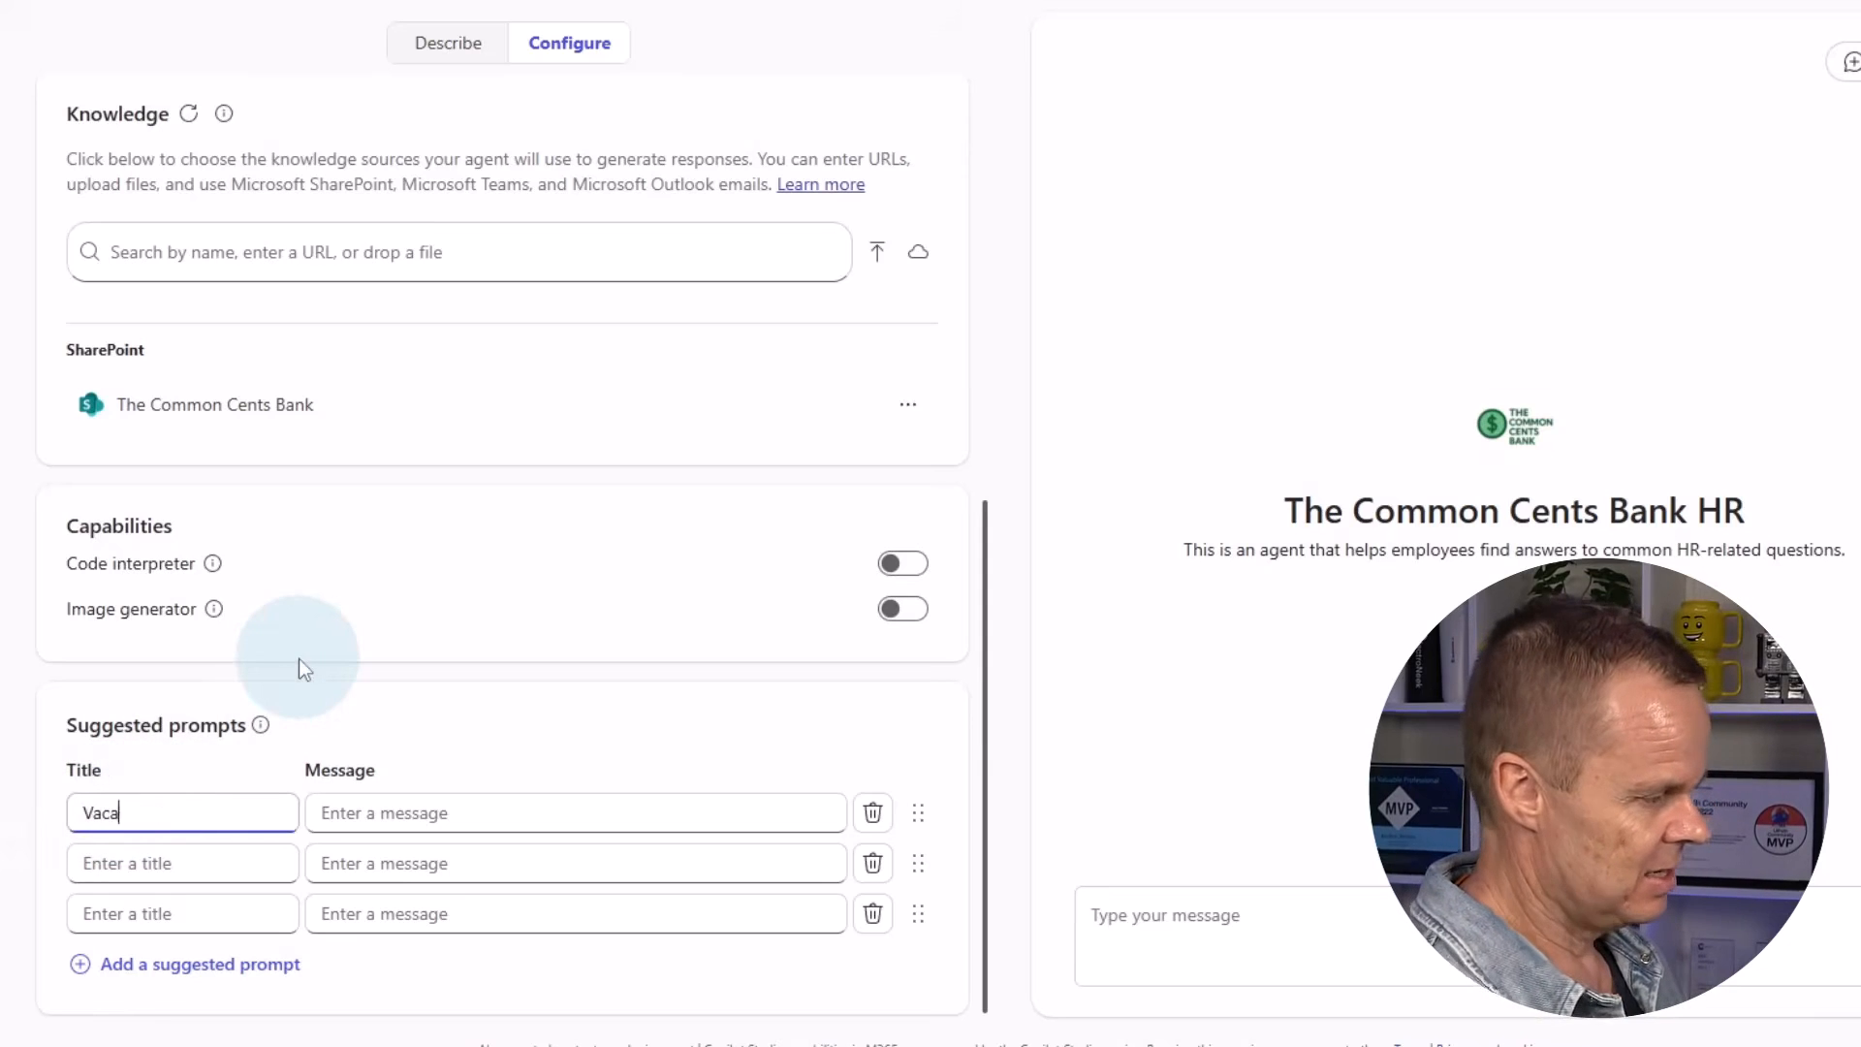
type("tion")
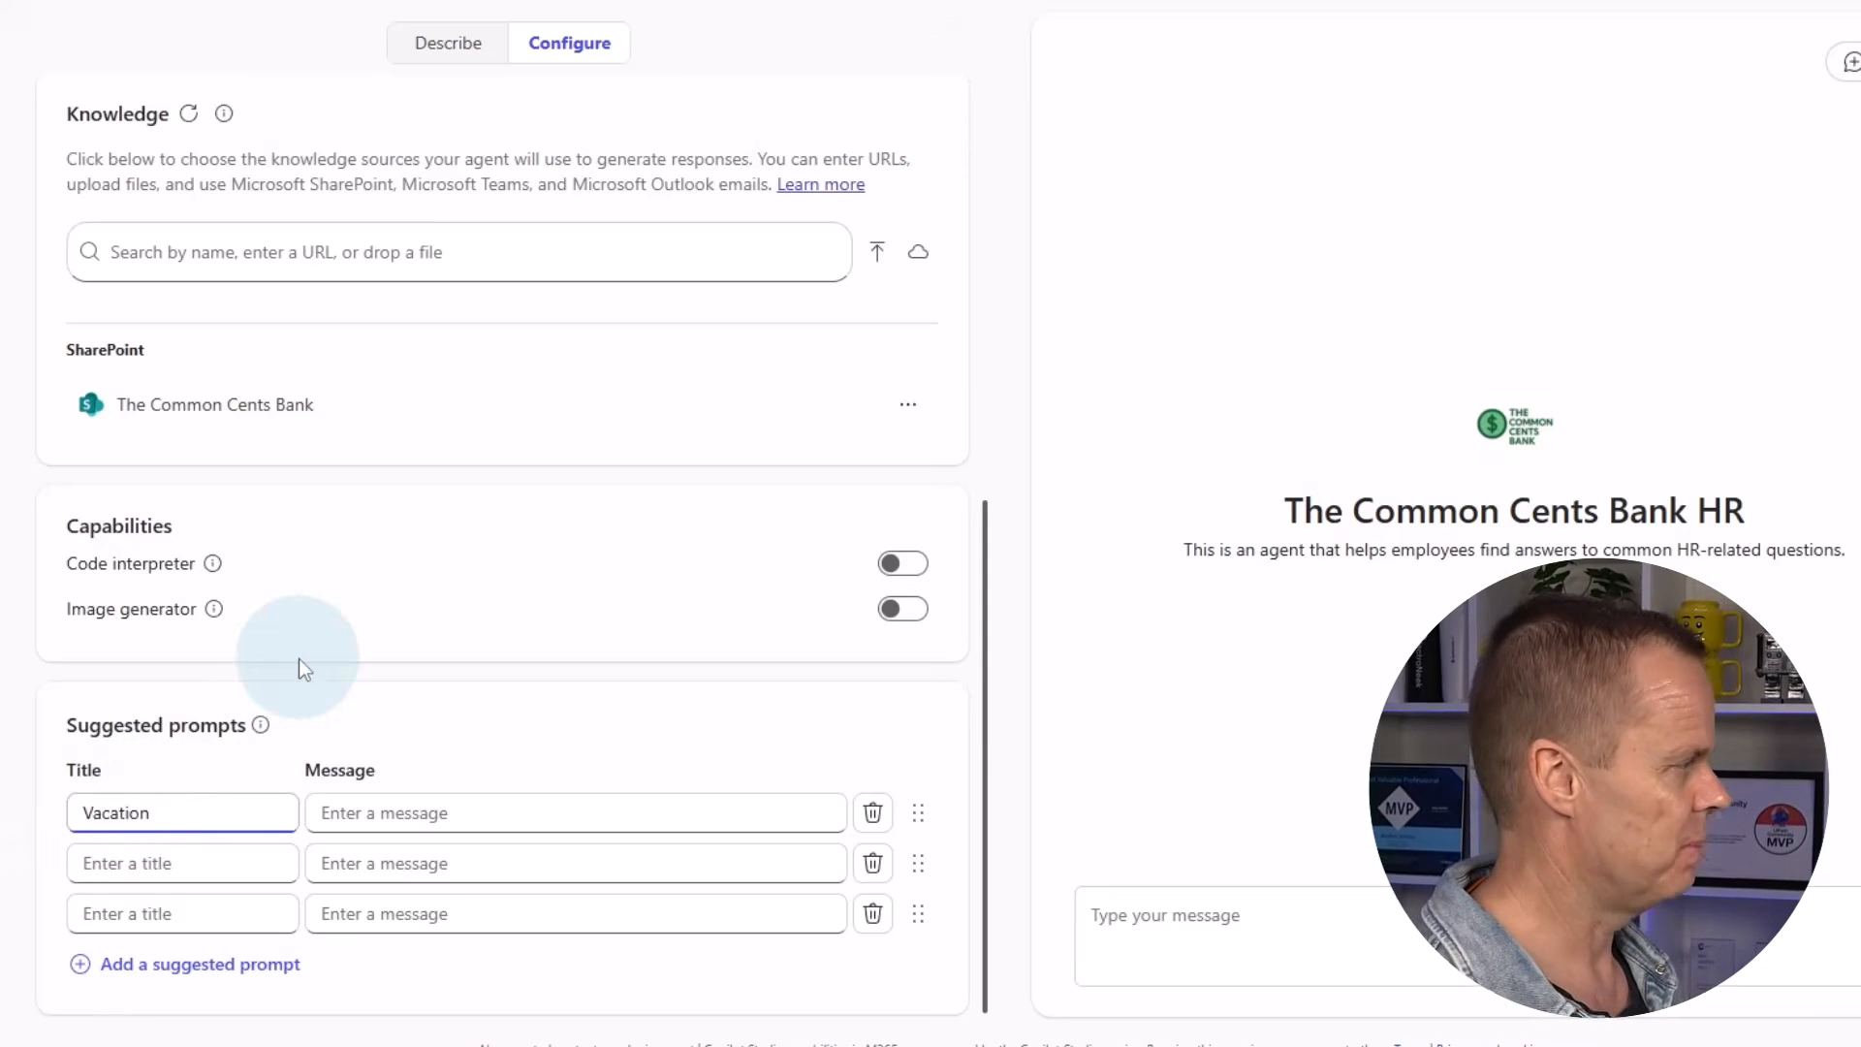
Set the Vacation prompt's message to "How much vacation do I earn per year, and when can I take it?"
left_click(375, 813)
type("How much")
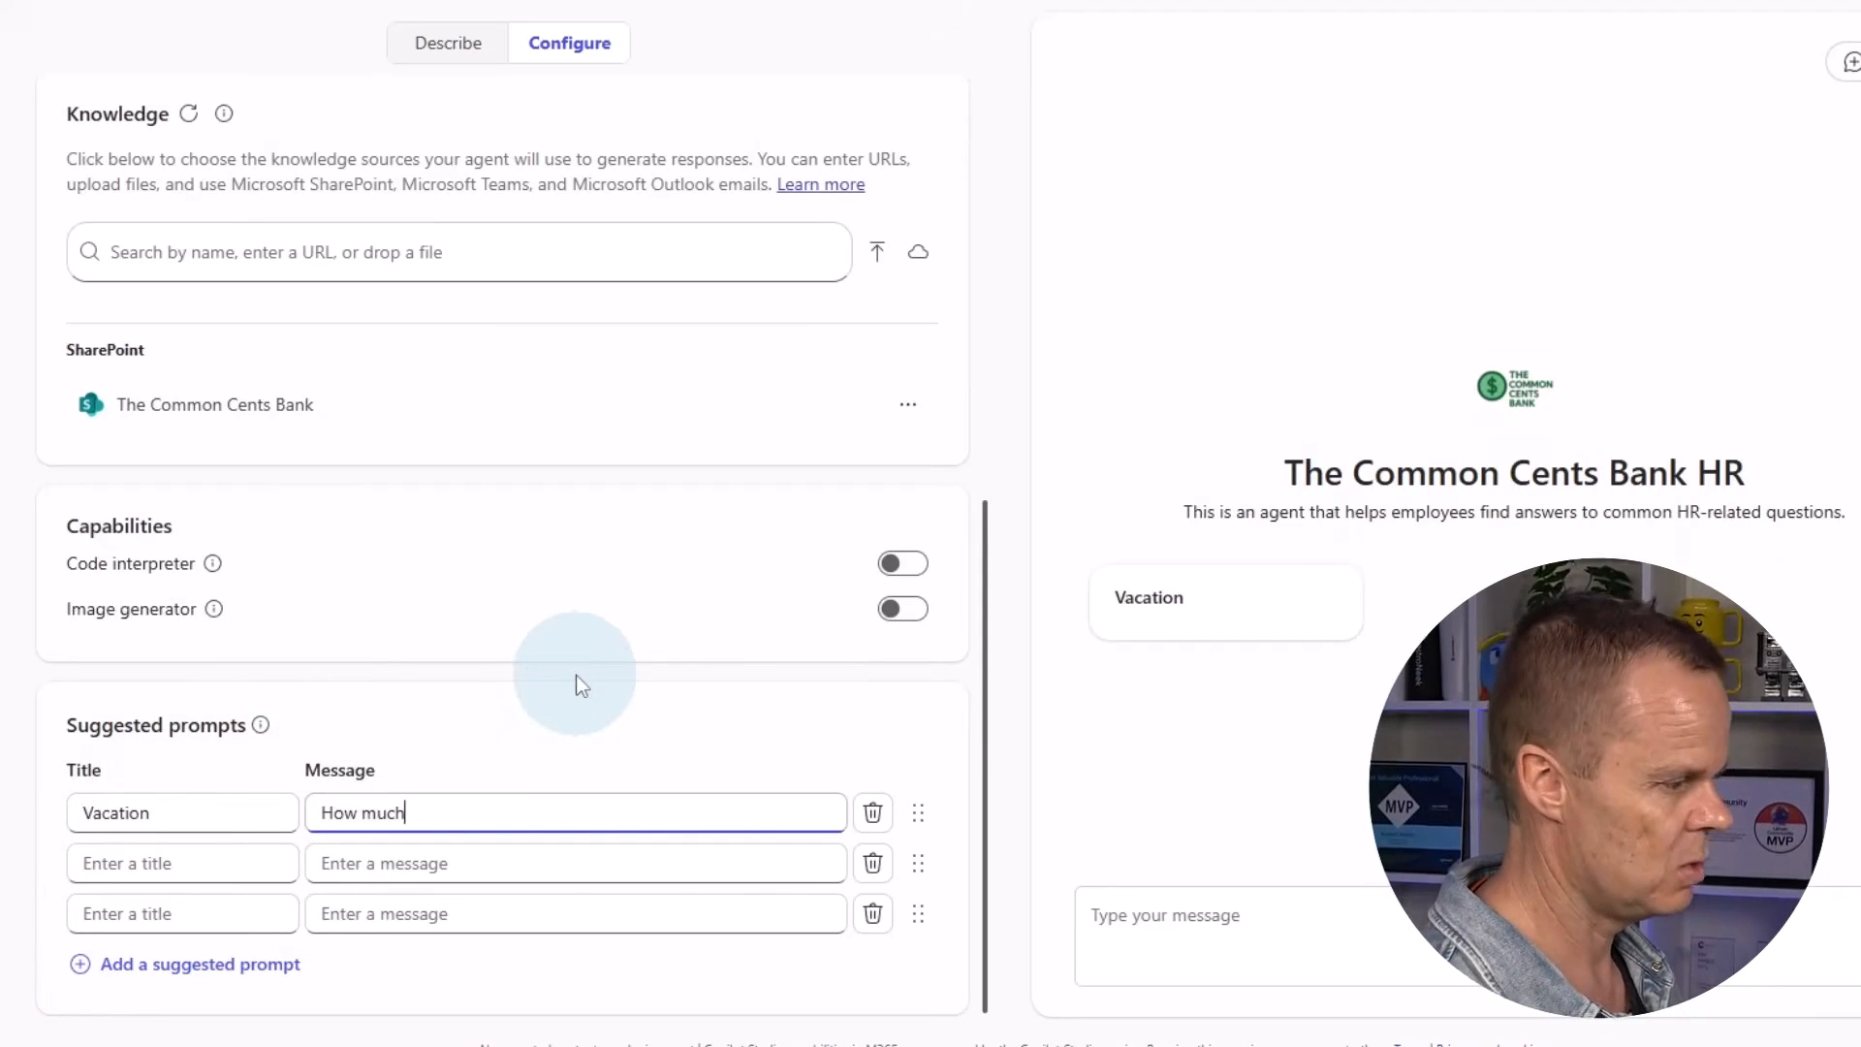
type(" vacation sa")
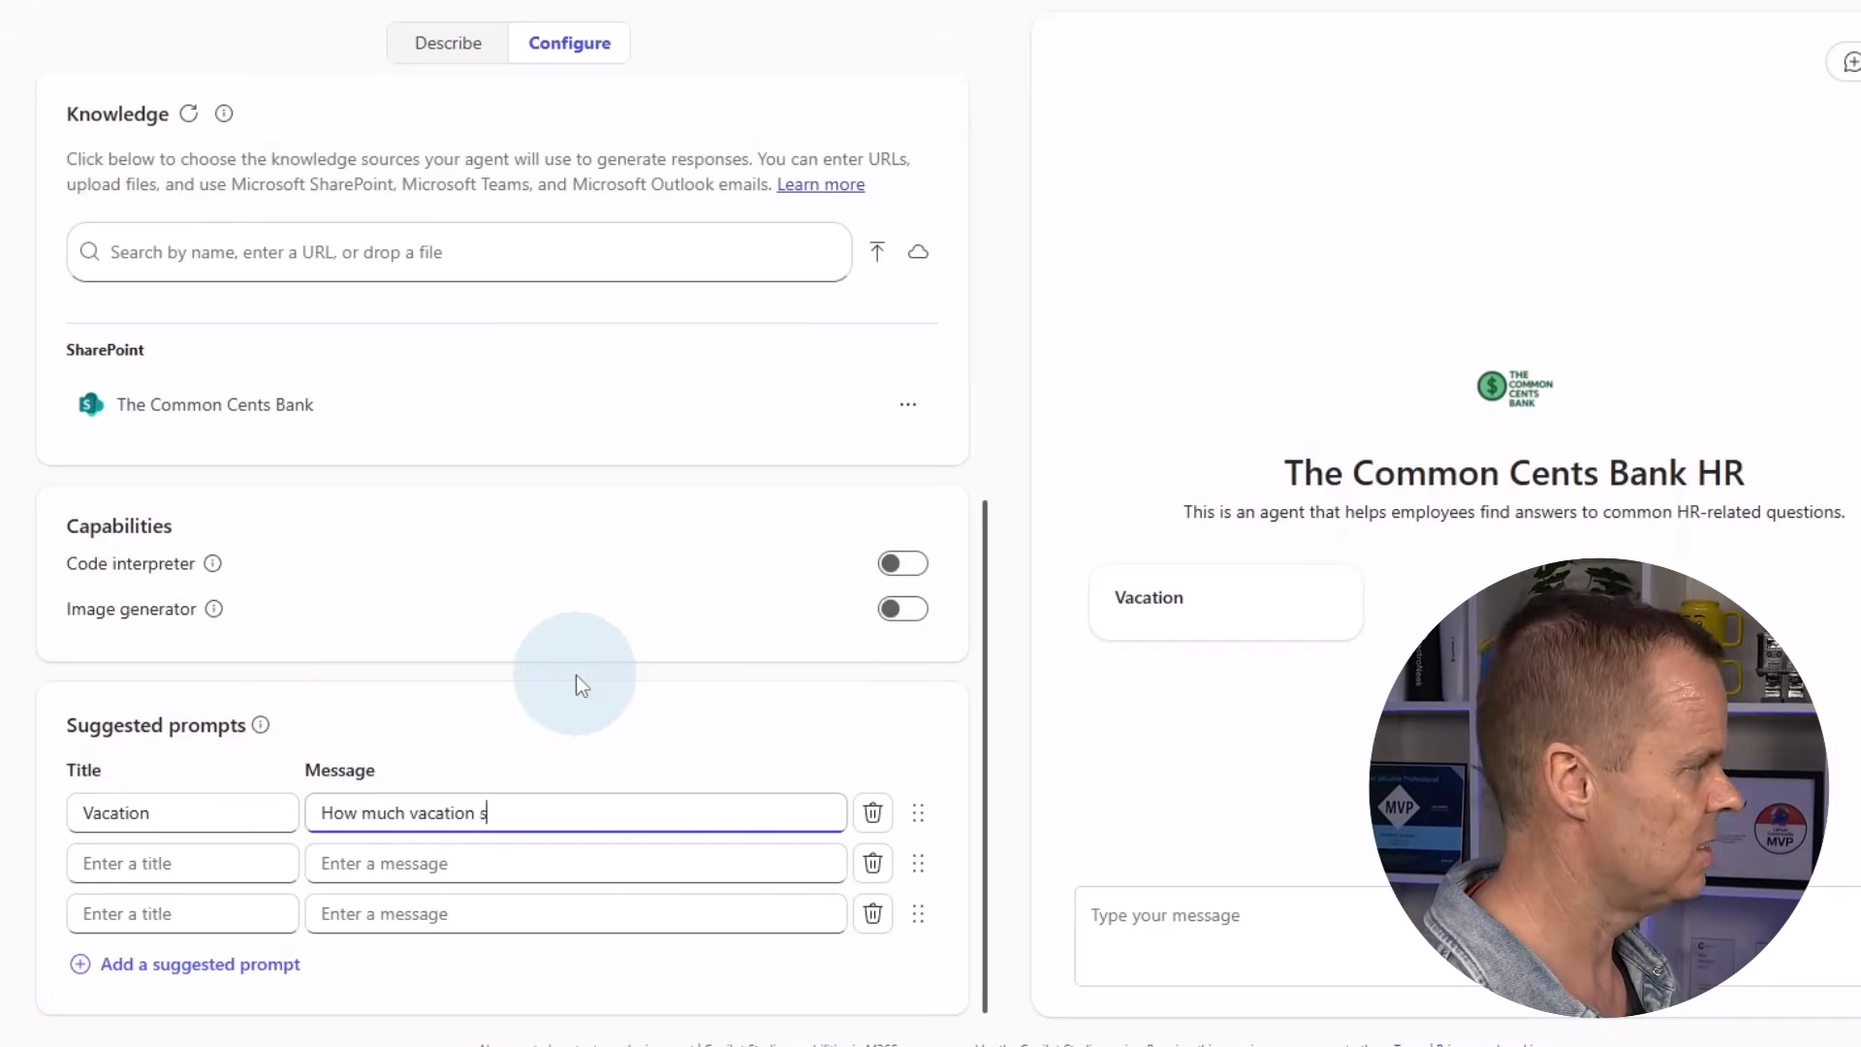
key("BackSpace")
key("BackSpace")
type("do I ear")
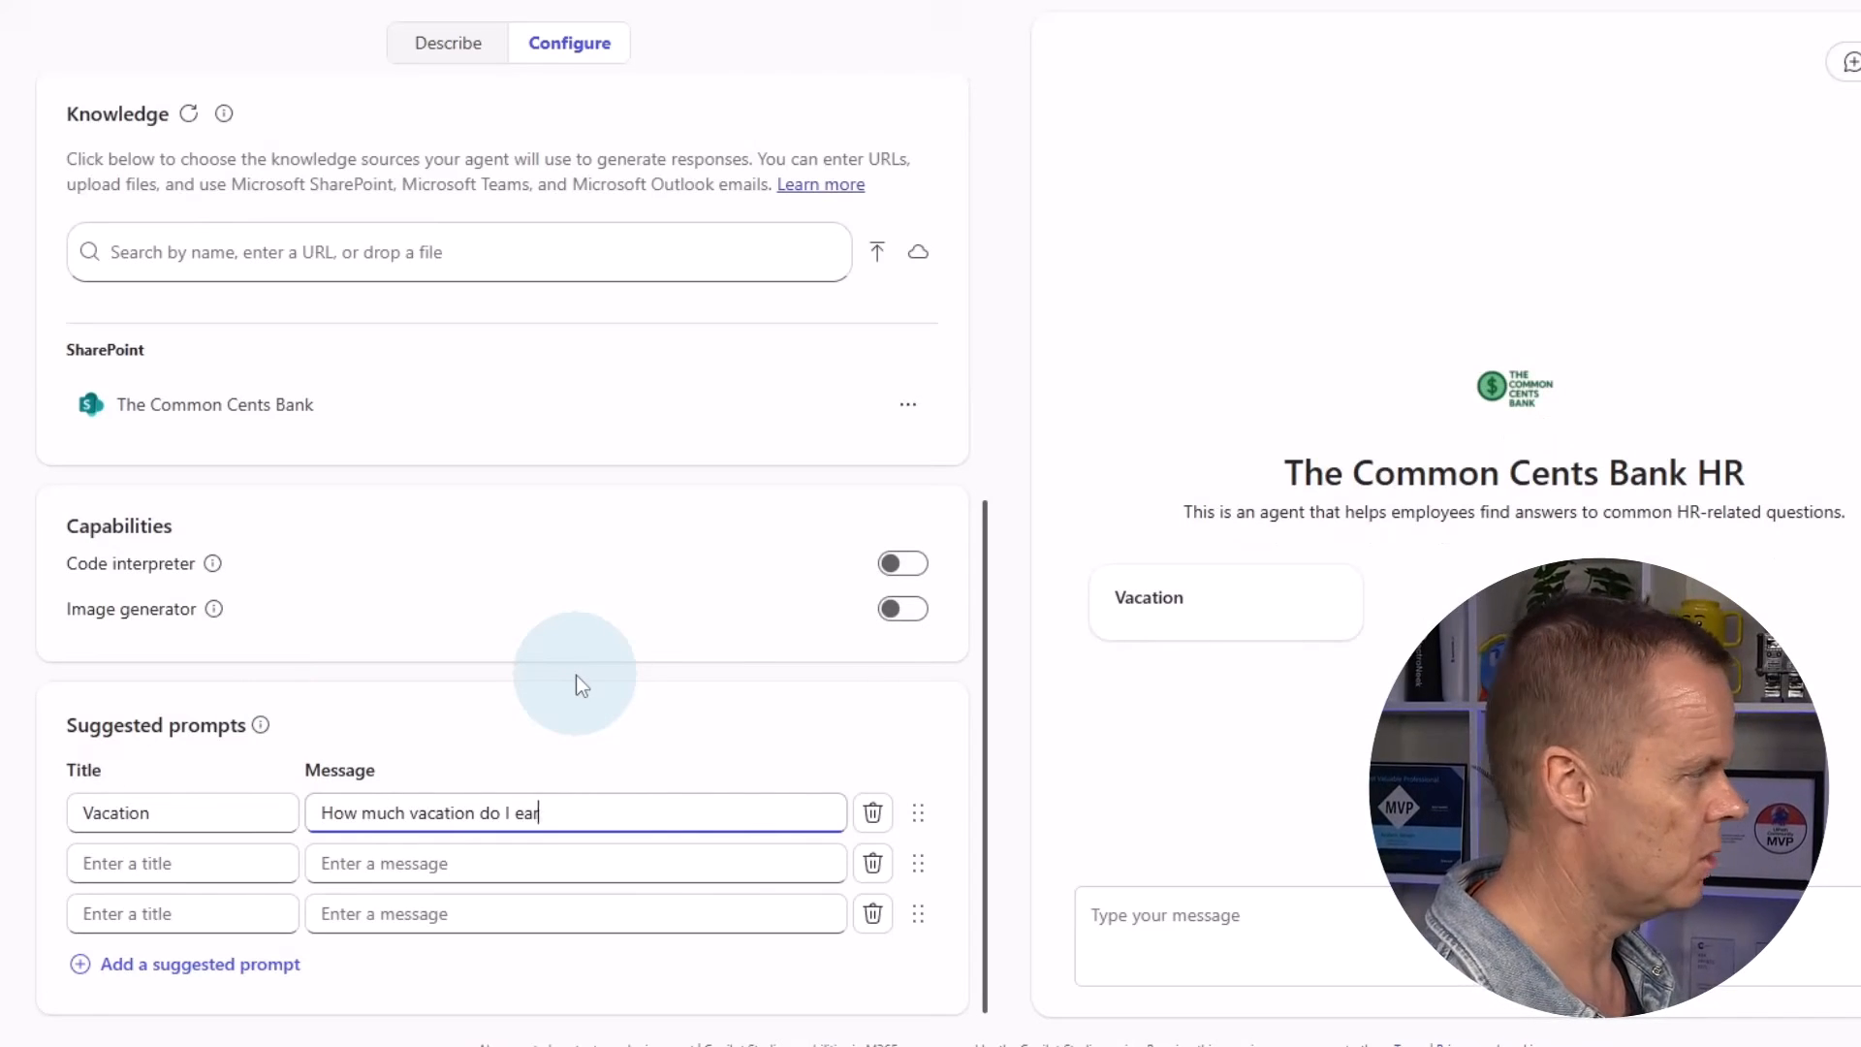
type("n per year, ")
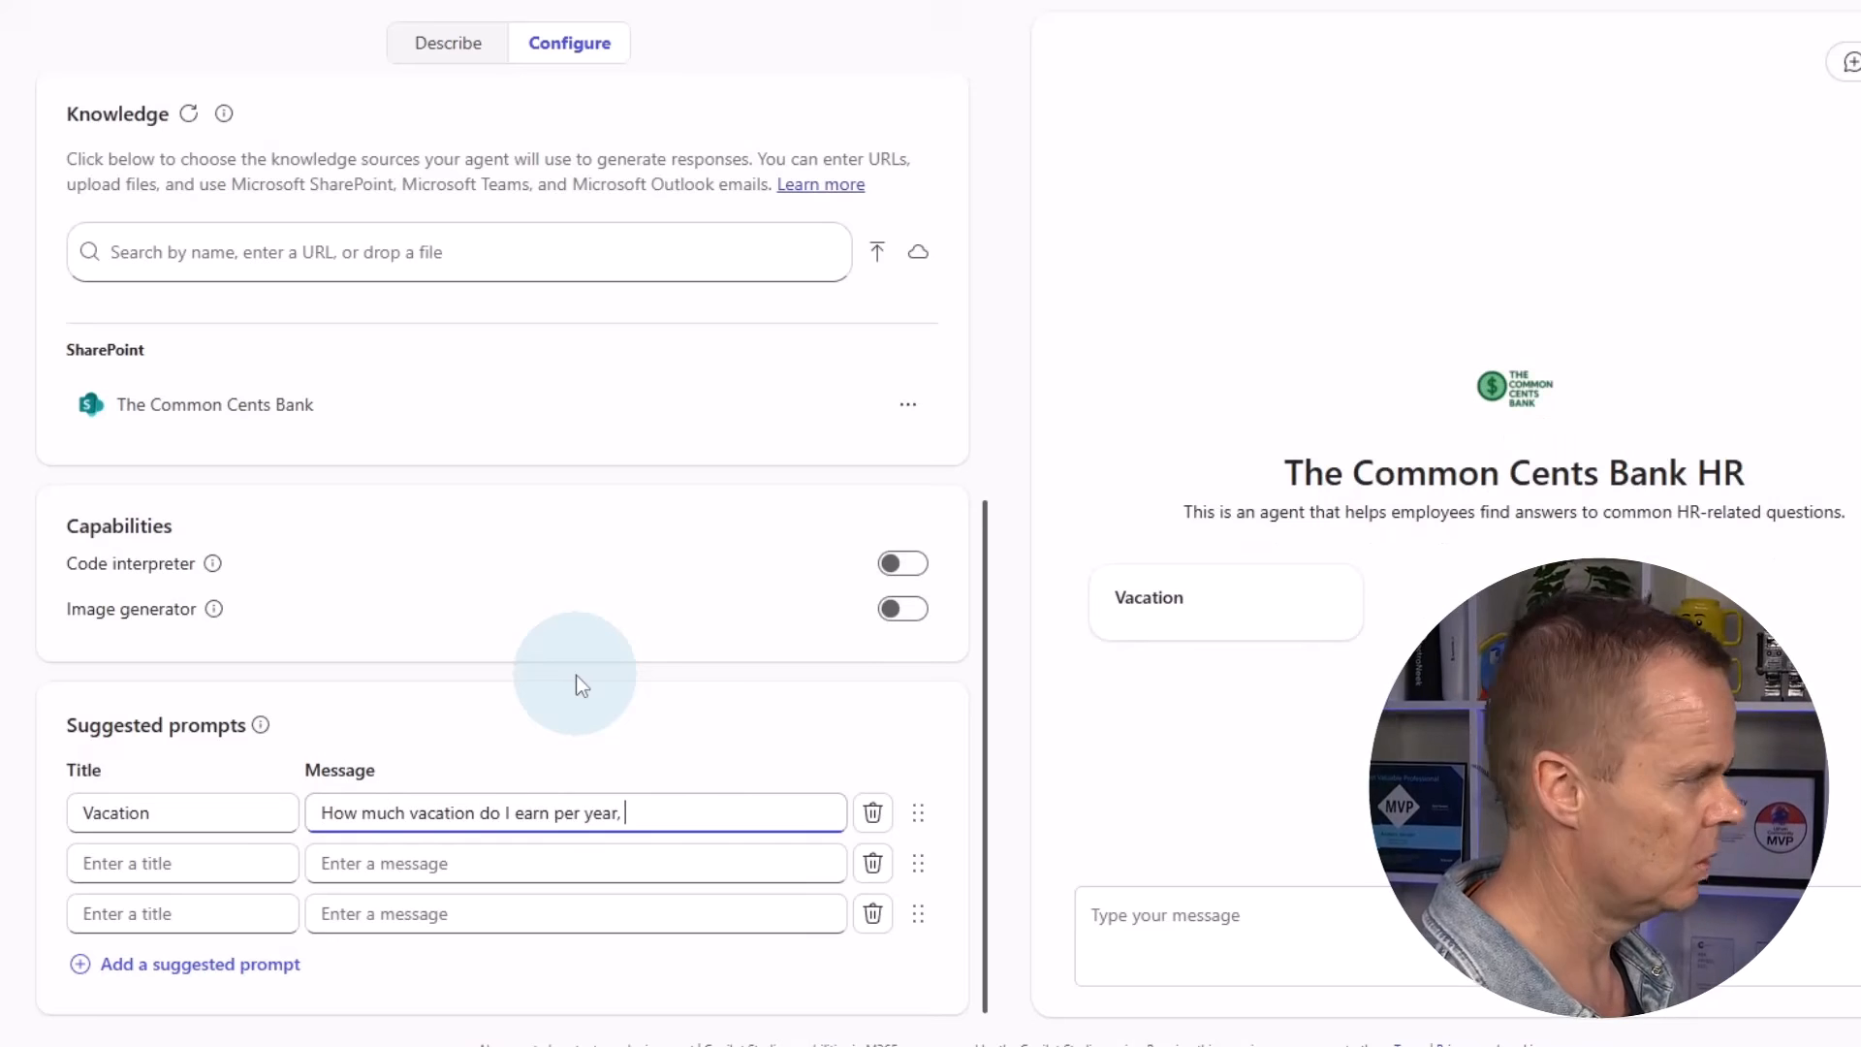
type("and when can I can")
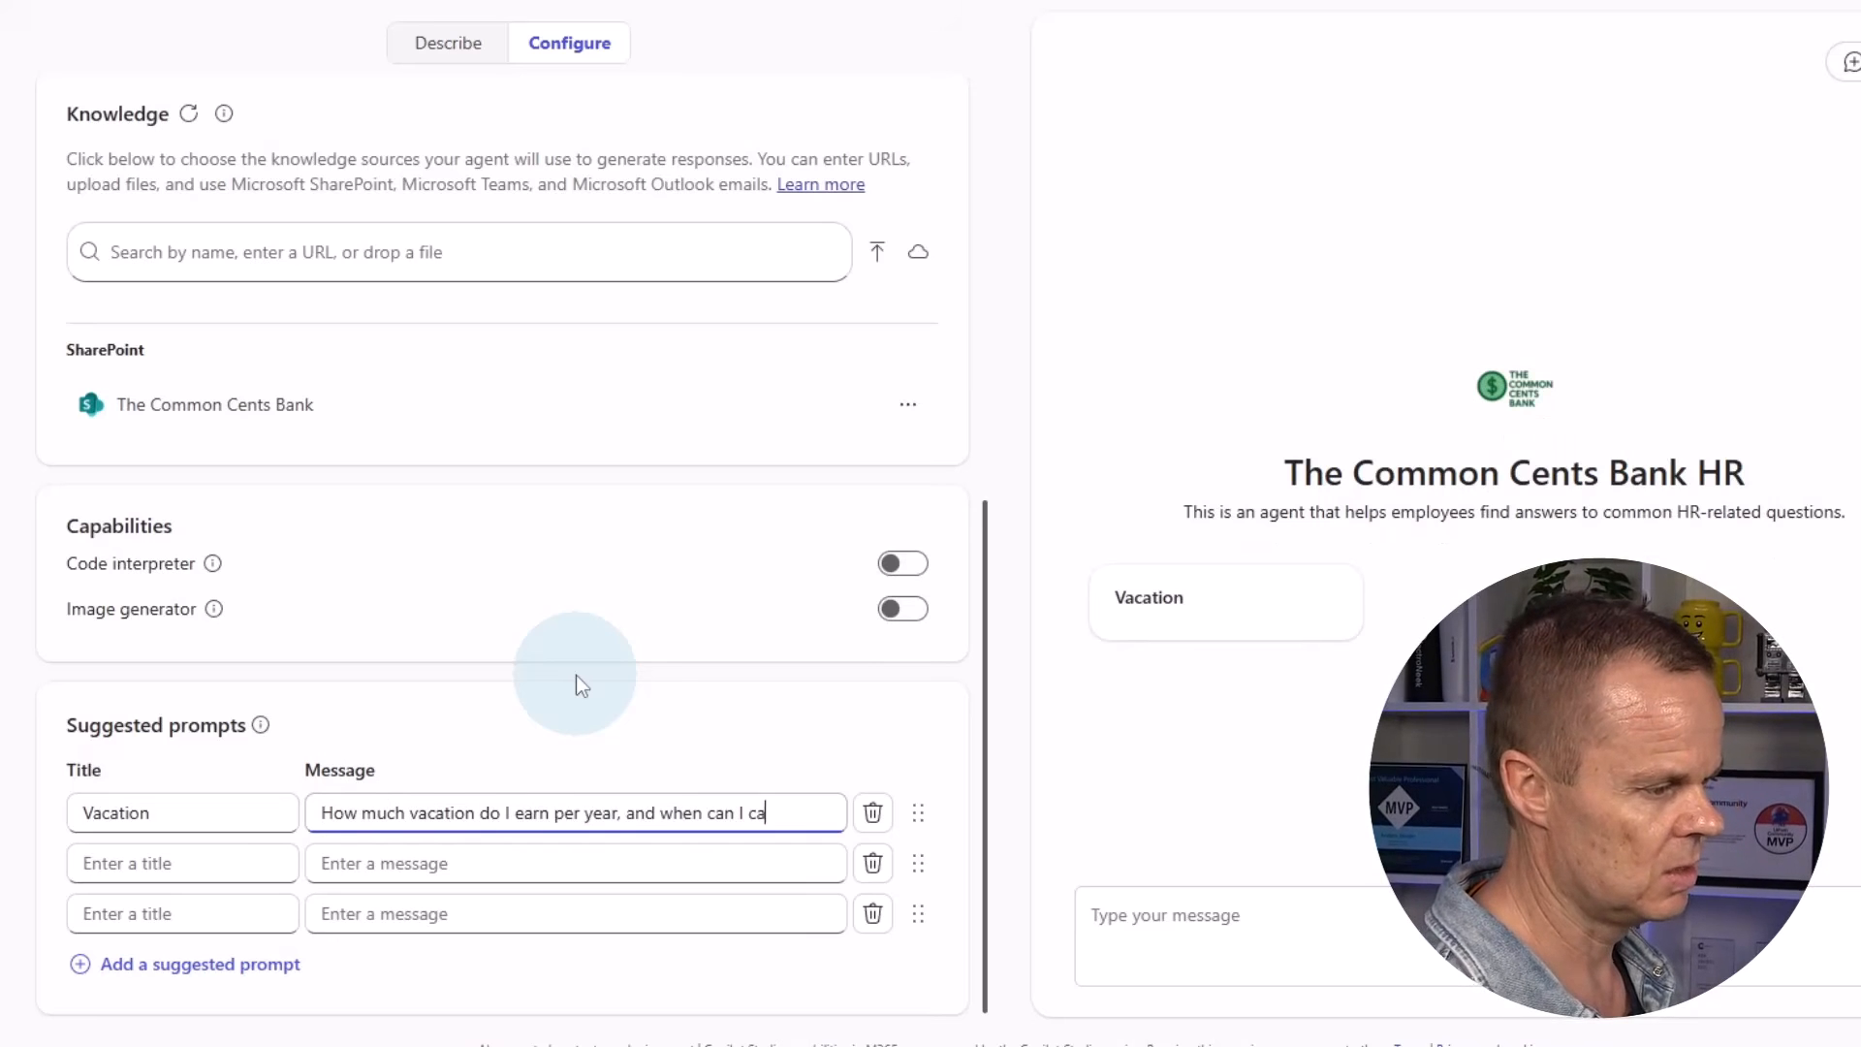
key("BackSpace")
key("BackSpace")
key("BackSpace")
type("take it?")
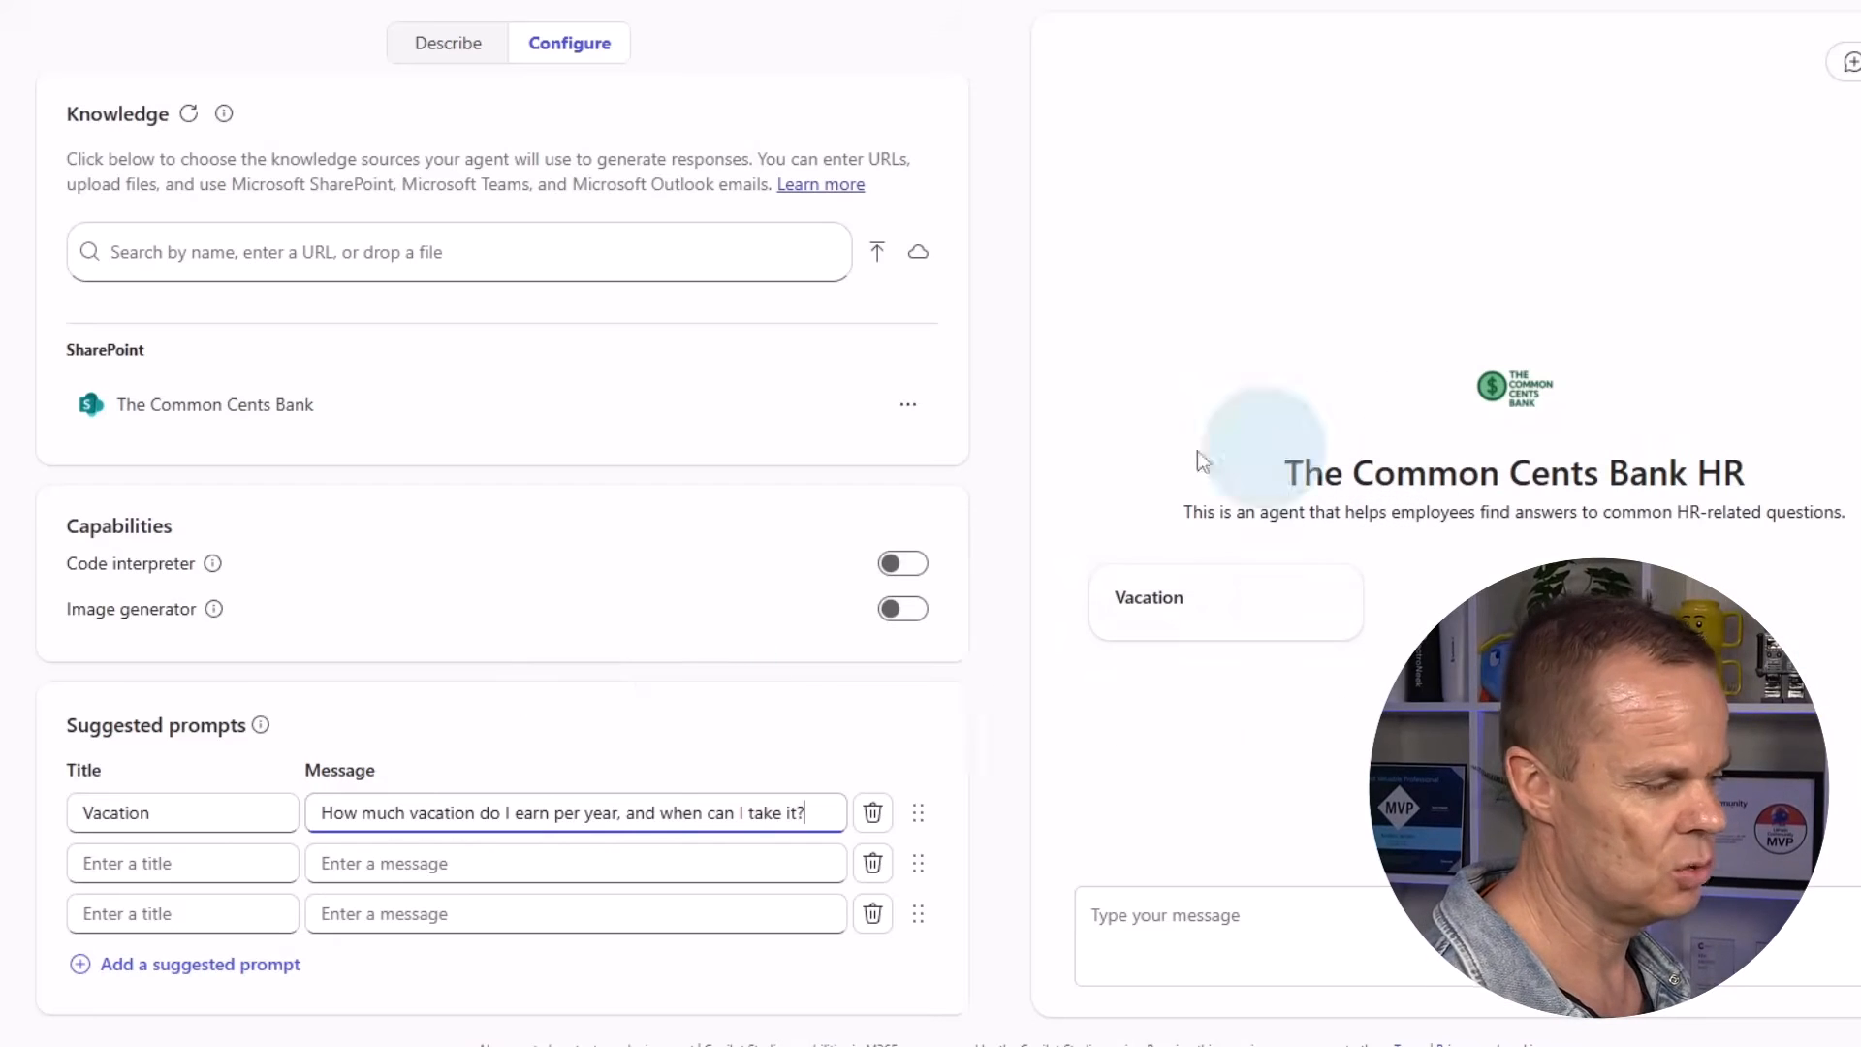
Add a suggested prompt titled "Parental leave" with the message "What is the parental leave policy, and can it be taken in parts?"
left_click(140, 862)
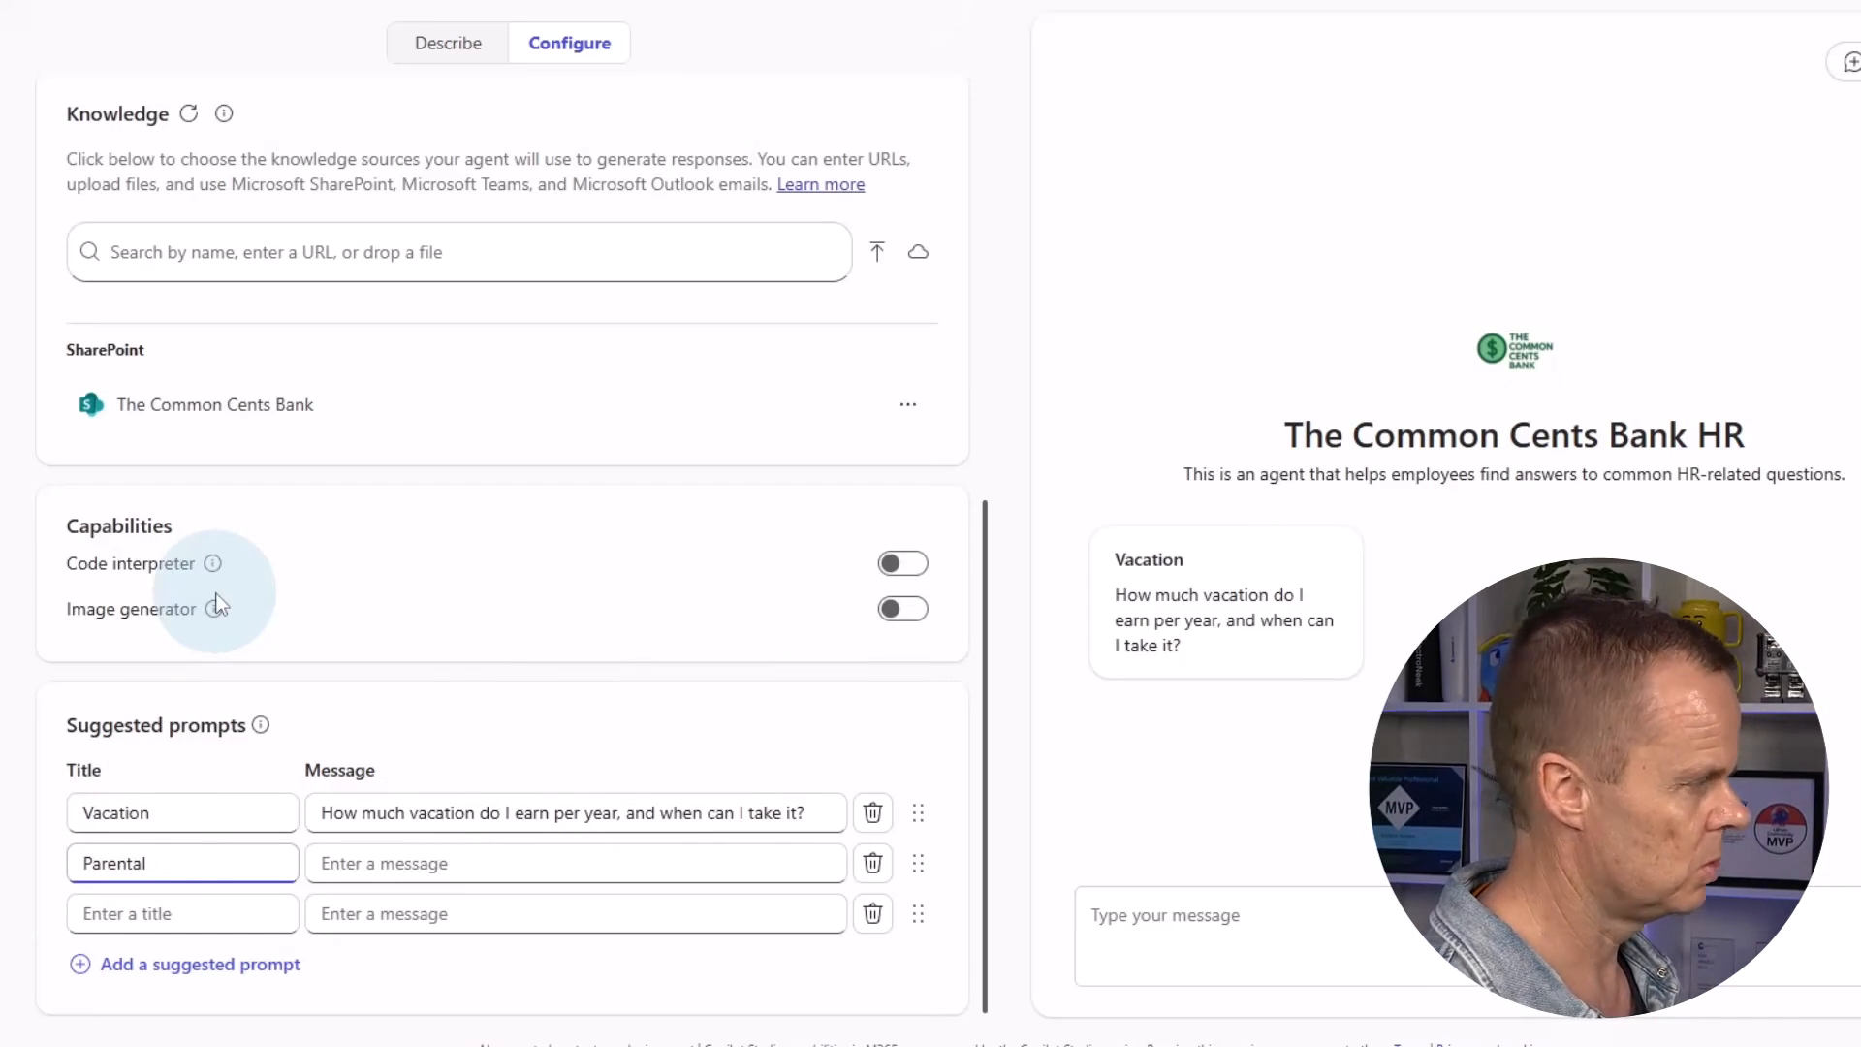
key("Tab")
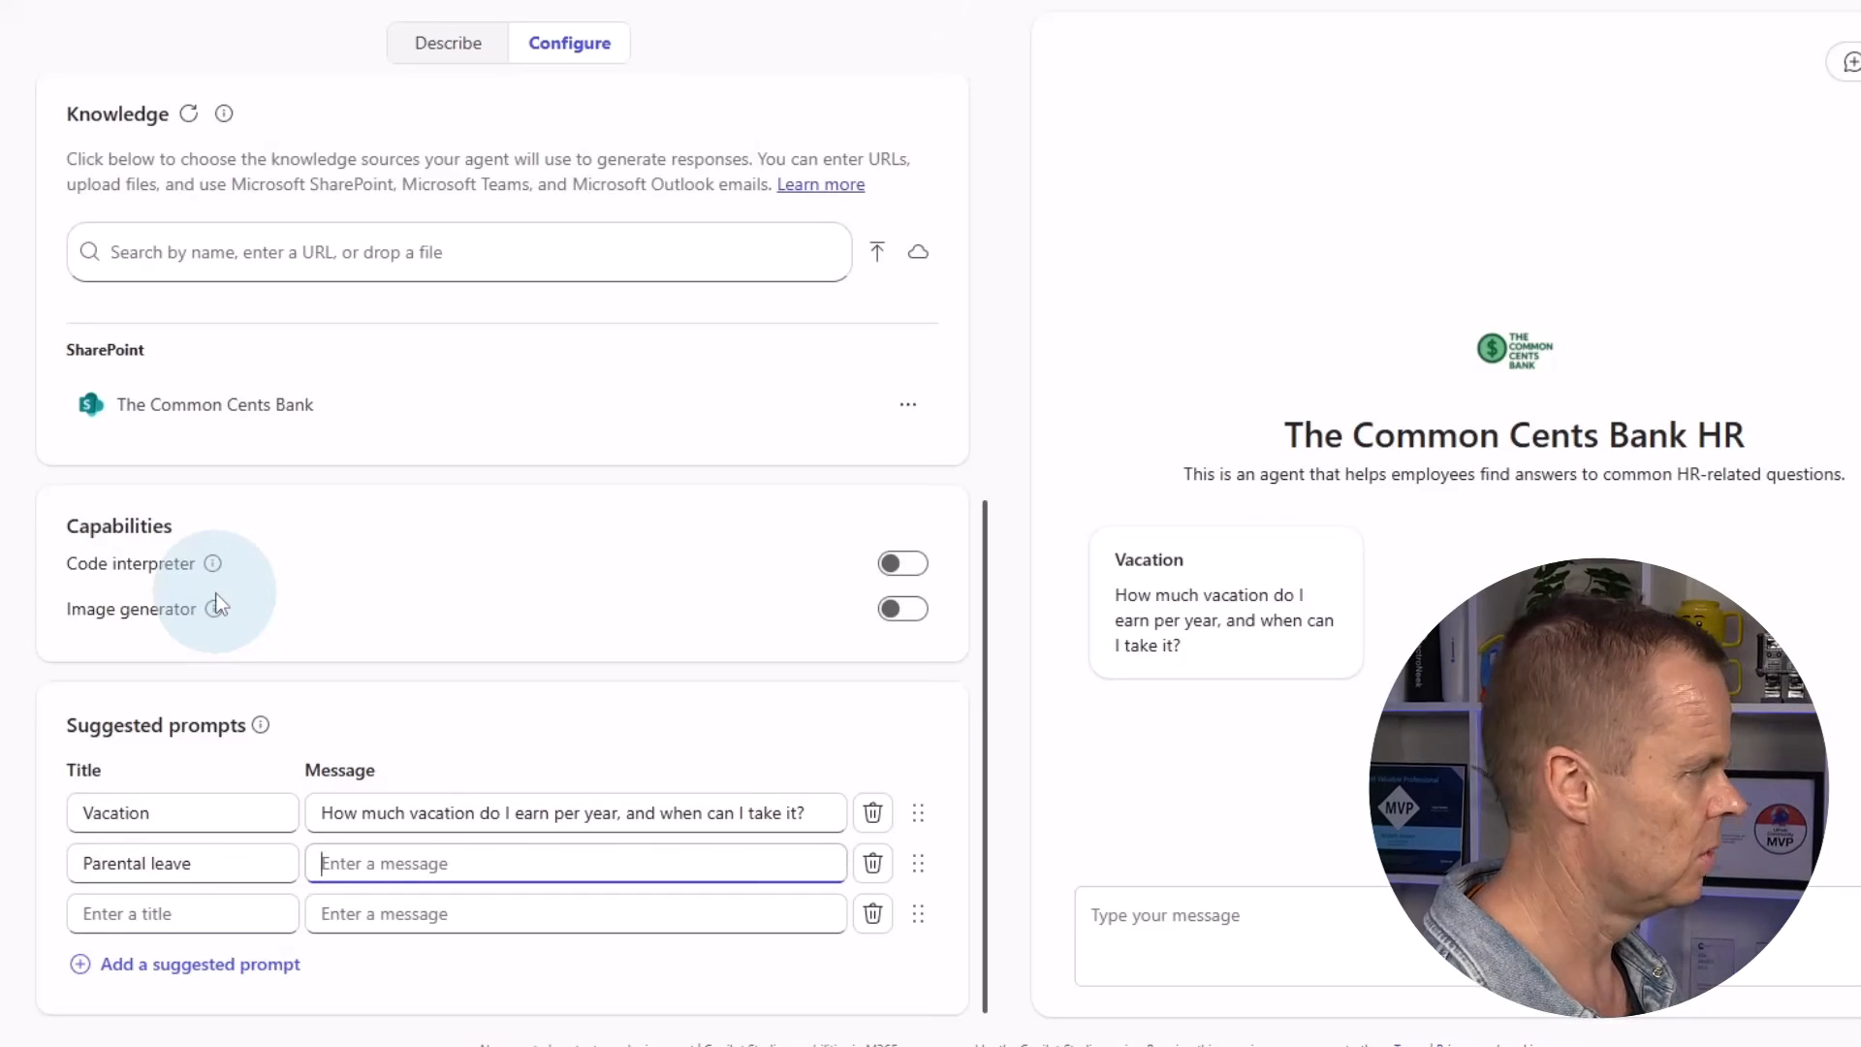
type("What is parental leave")
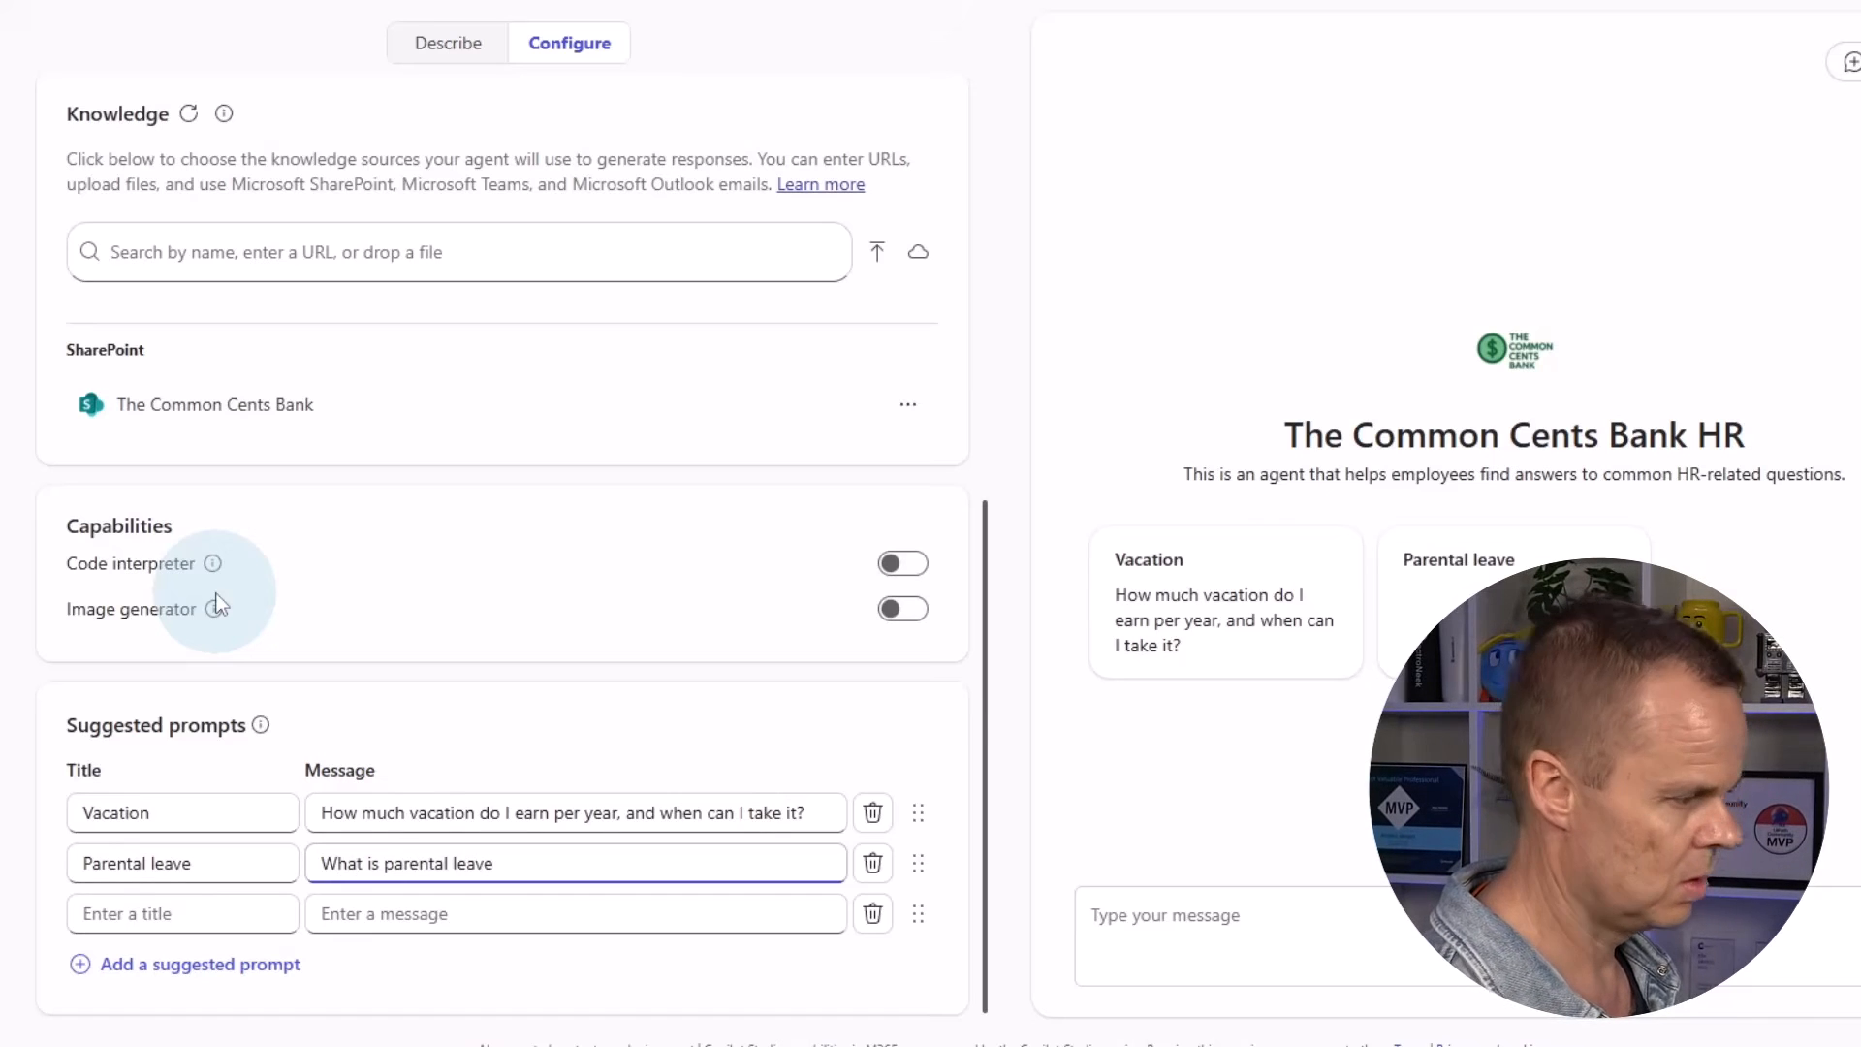
left_click(383, 864)
left_click(658, 849)
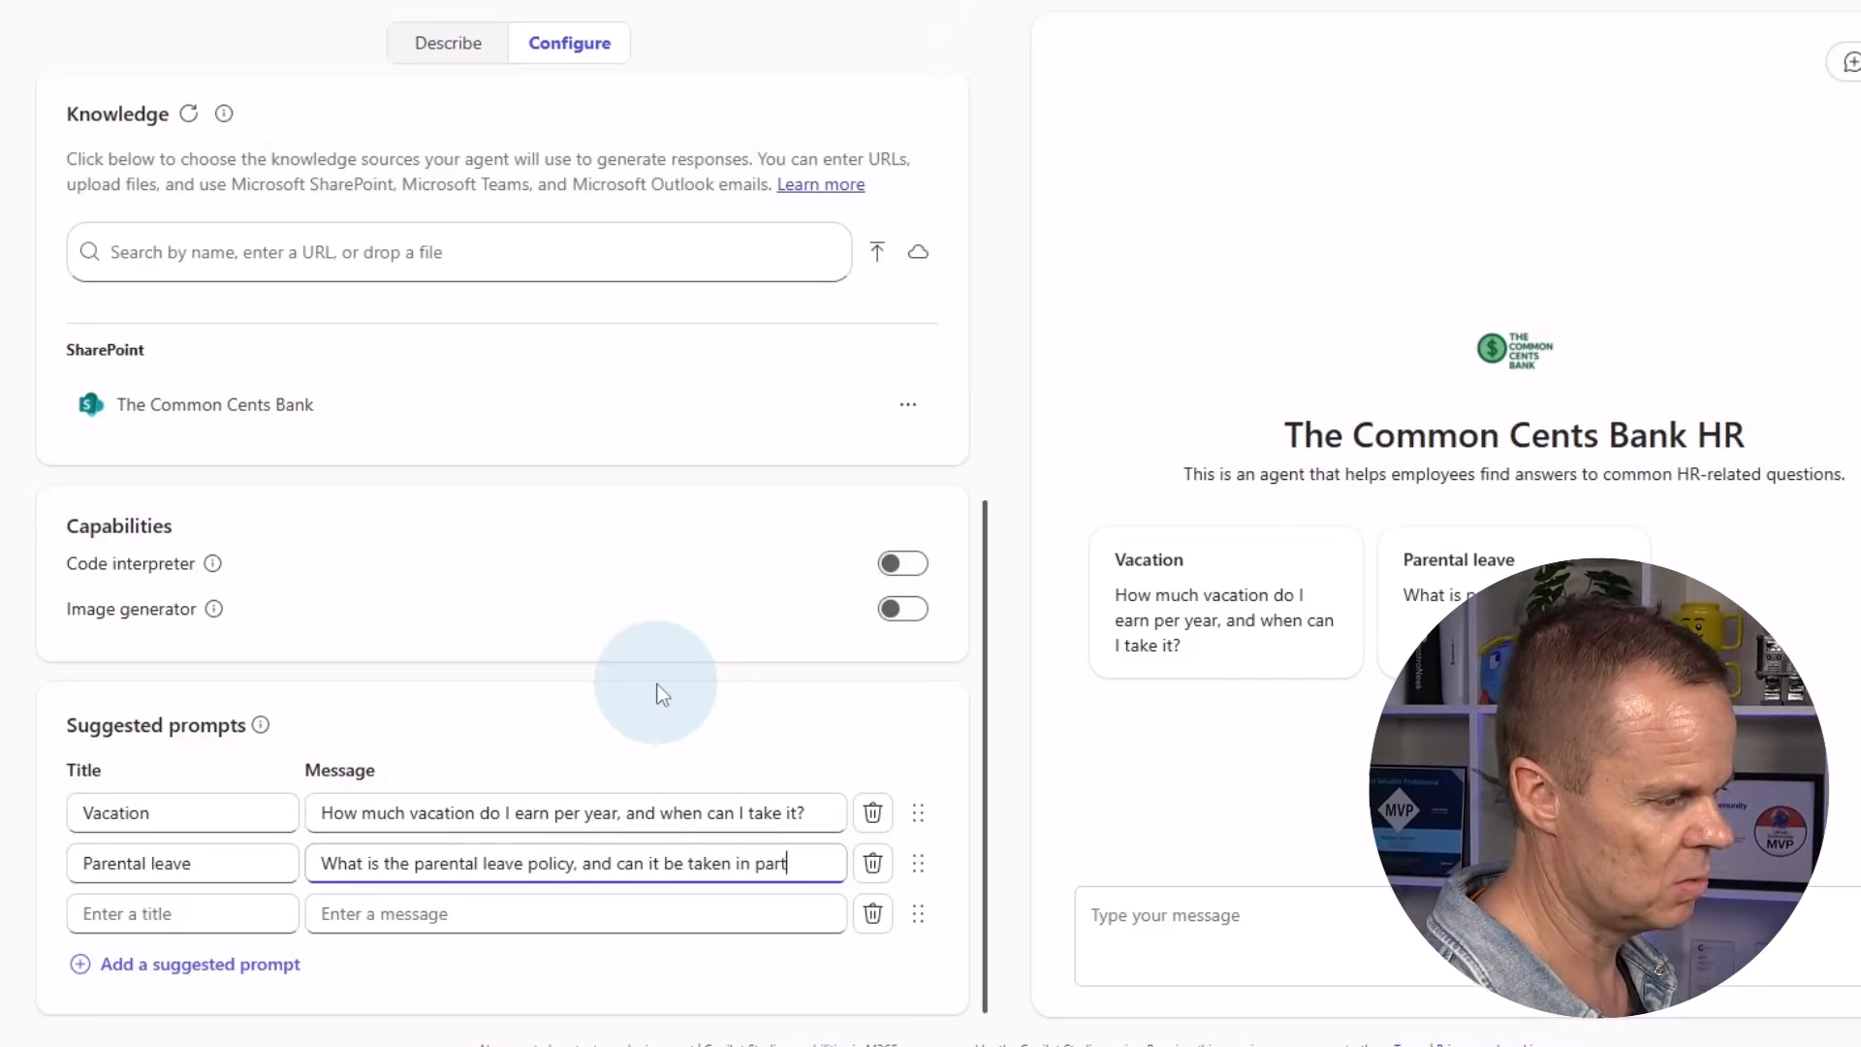
Add a suggested prompt titled "Remote work" with the message "Am I allowed to work remotely, and what are the core hours?"
left_click(85, 914)
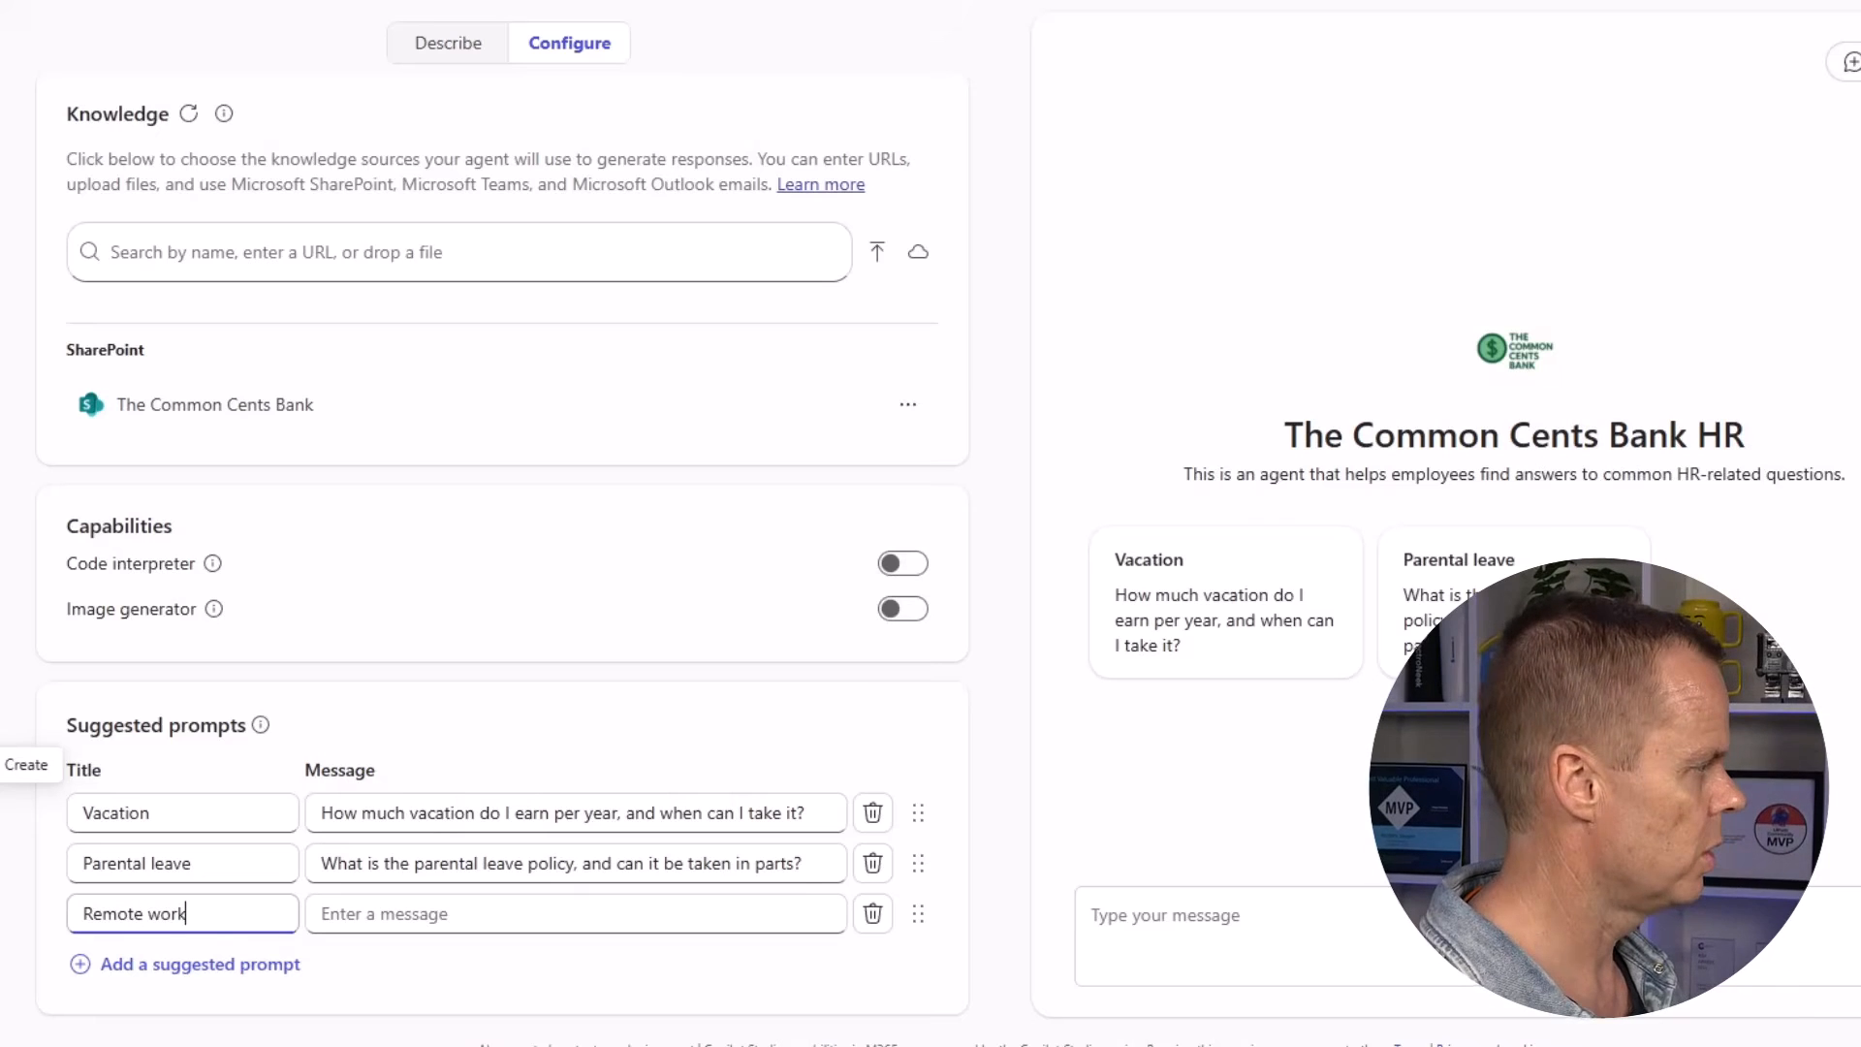
key("Tab")
type("Am")
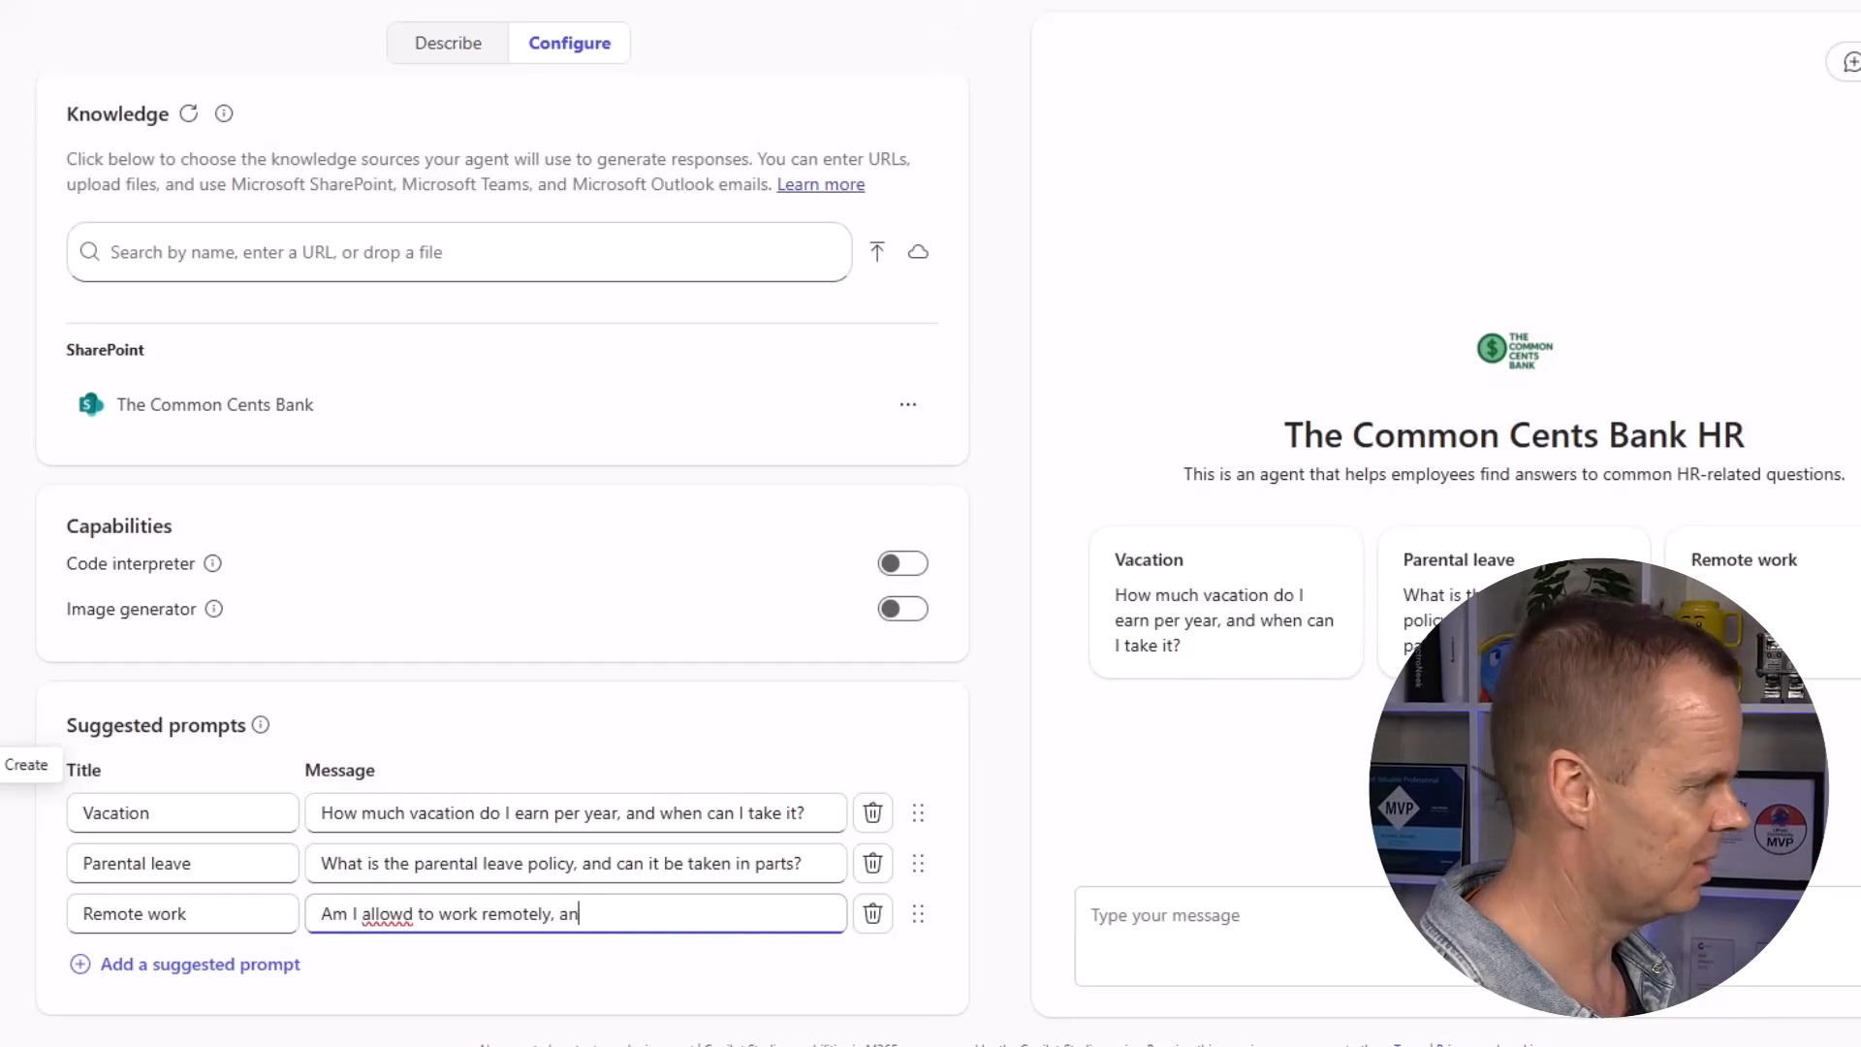
type("hat re")
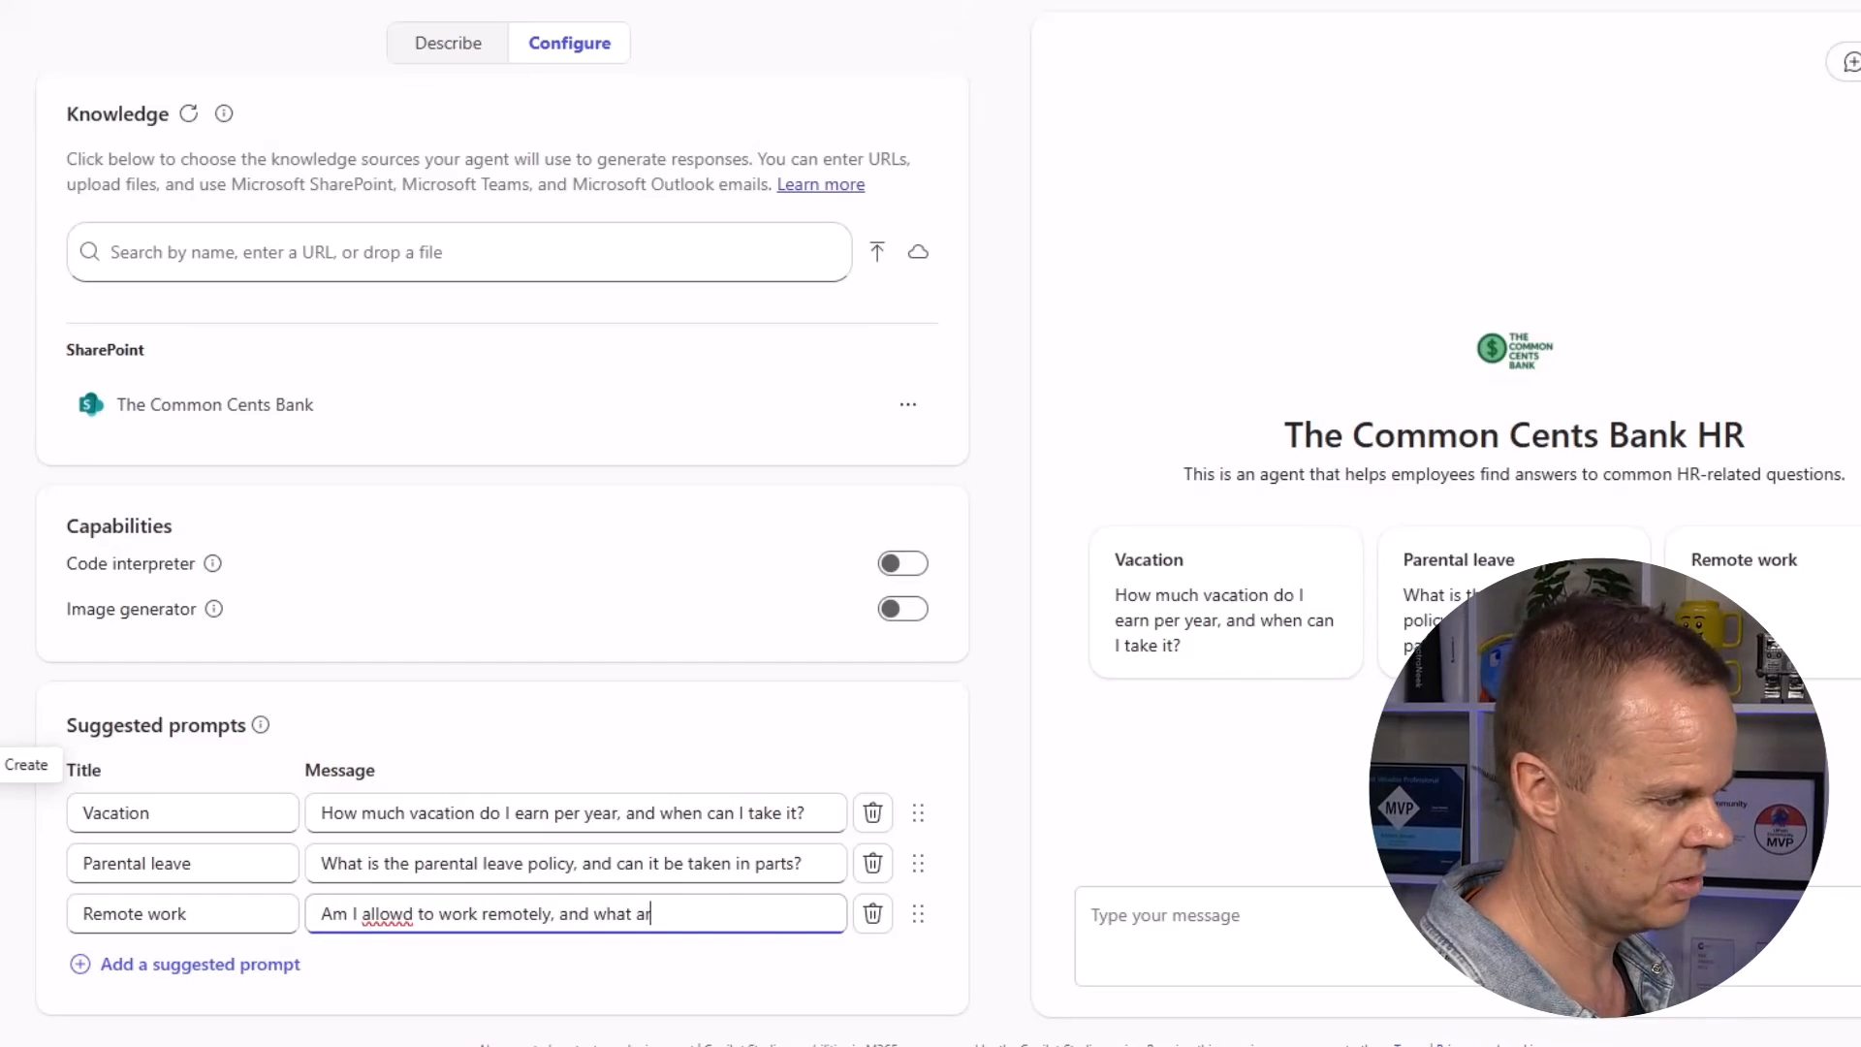
type("e the core")
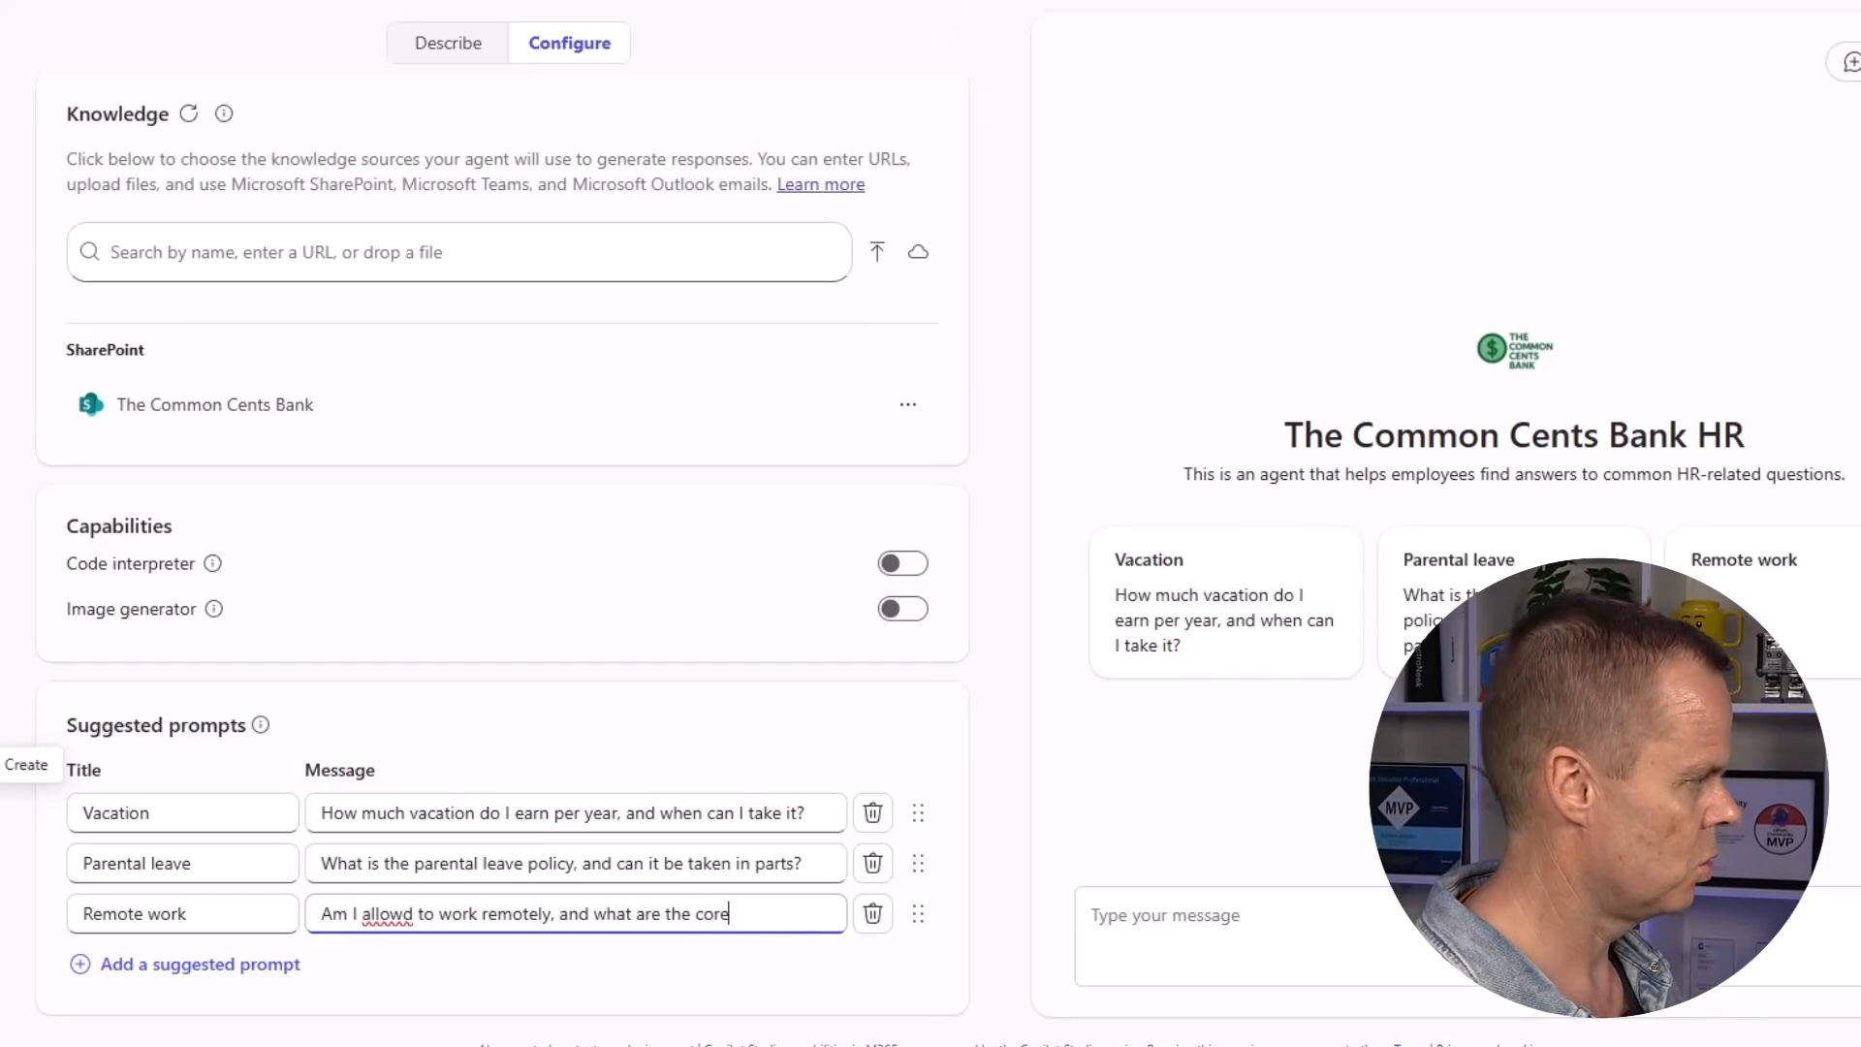
type(" hours?")
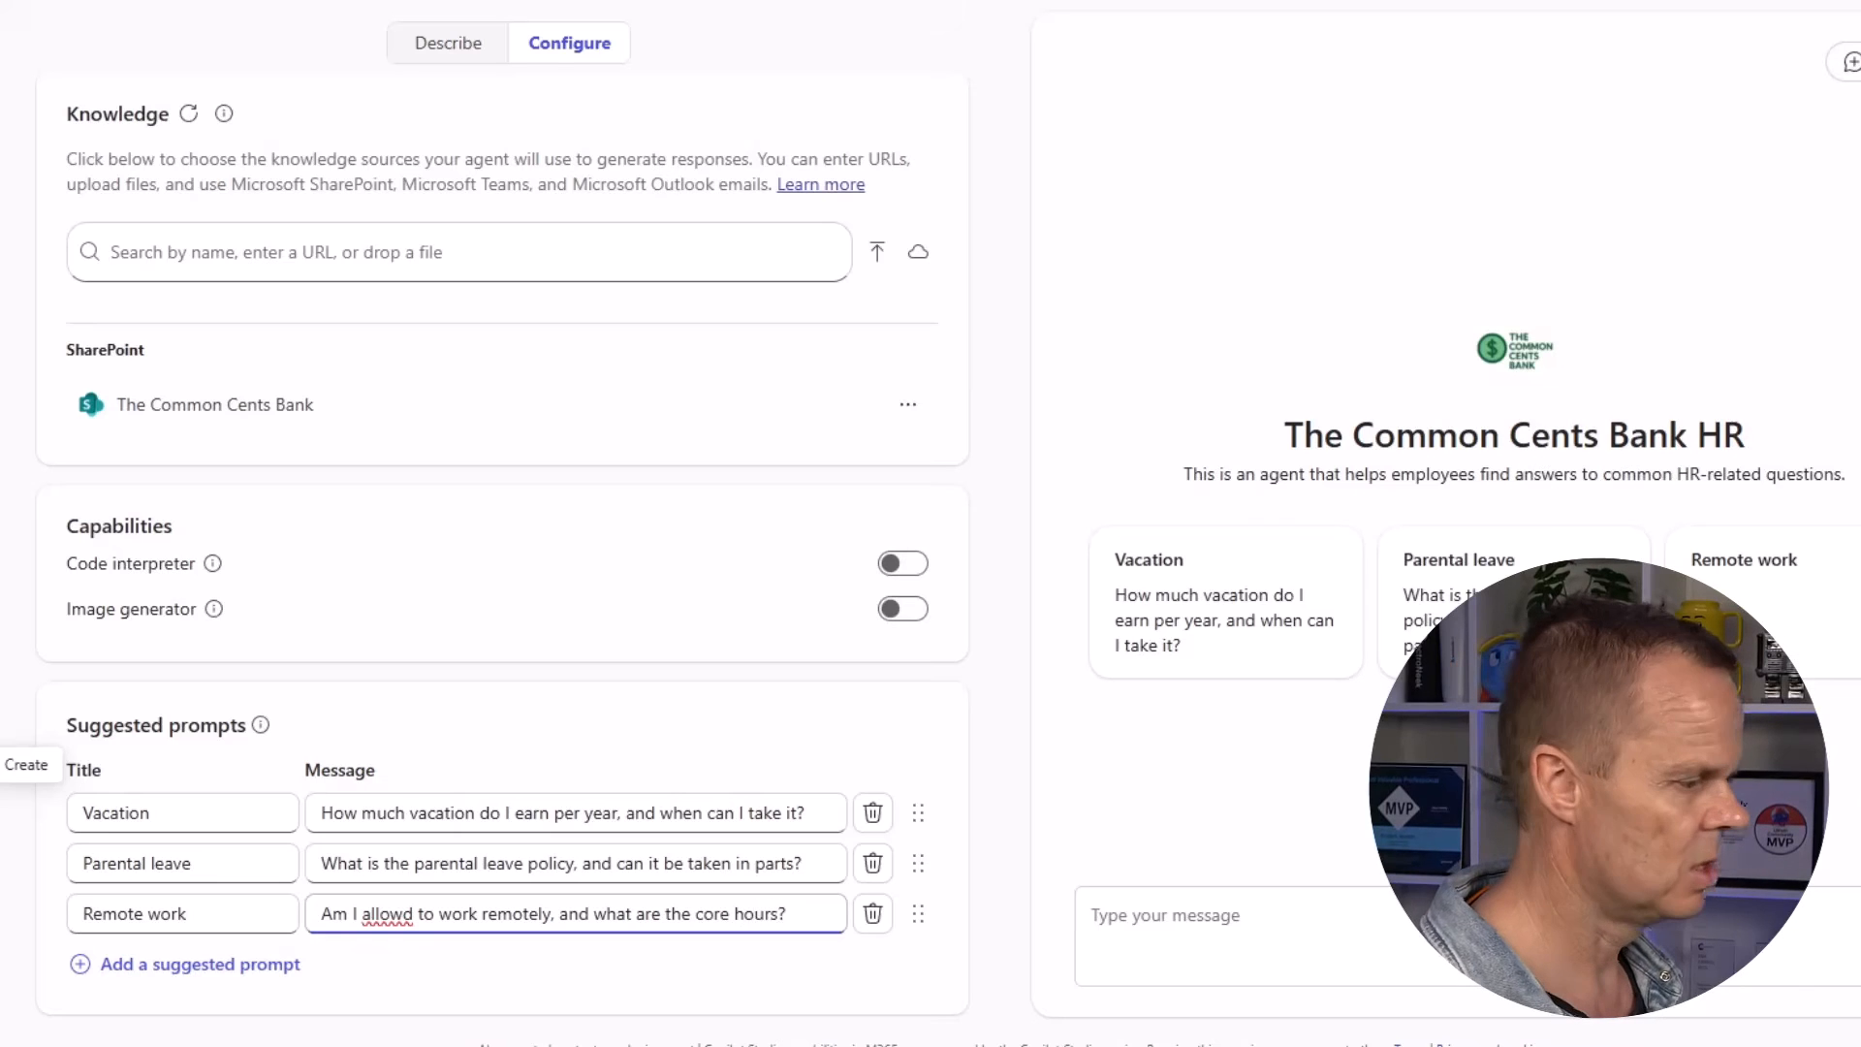
left_click(403, 903)
right_click(403, 904)
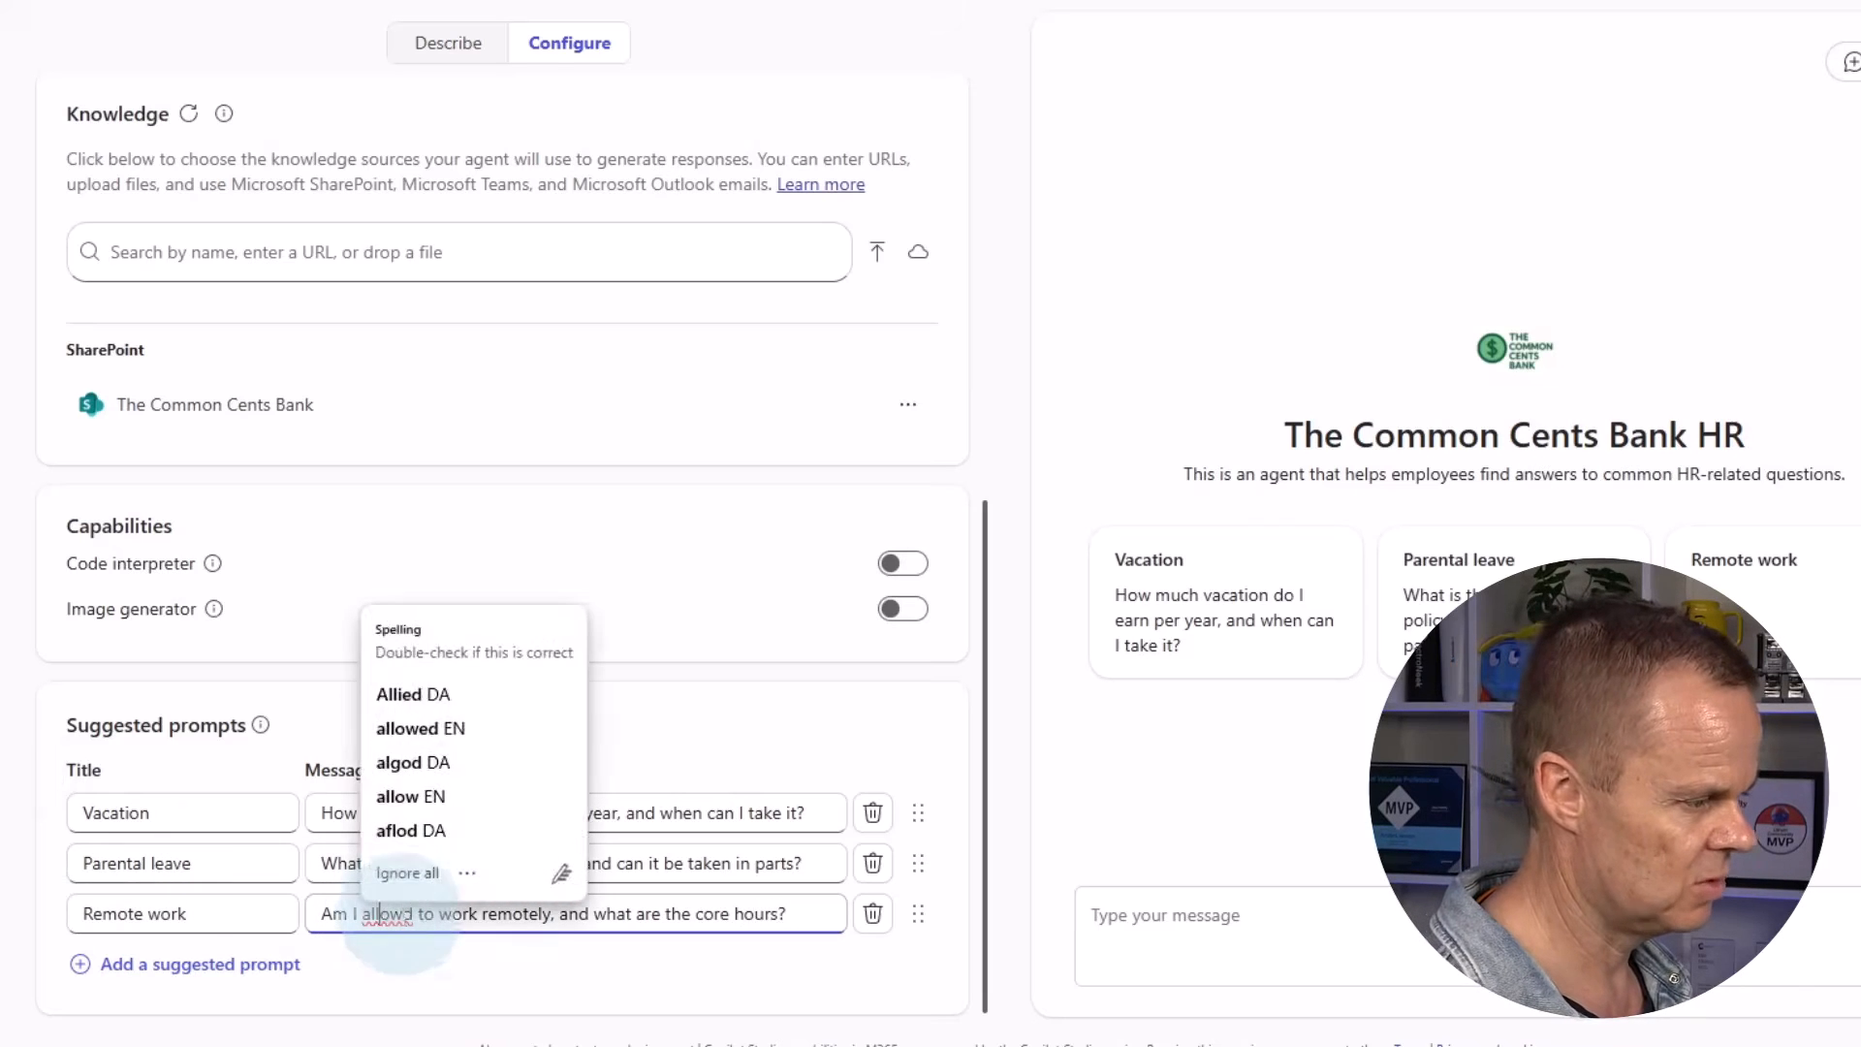
left_click(416, 729)
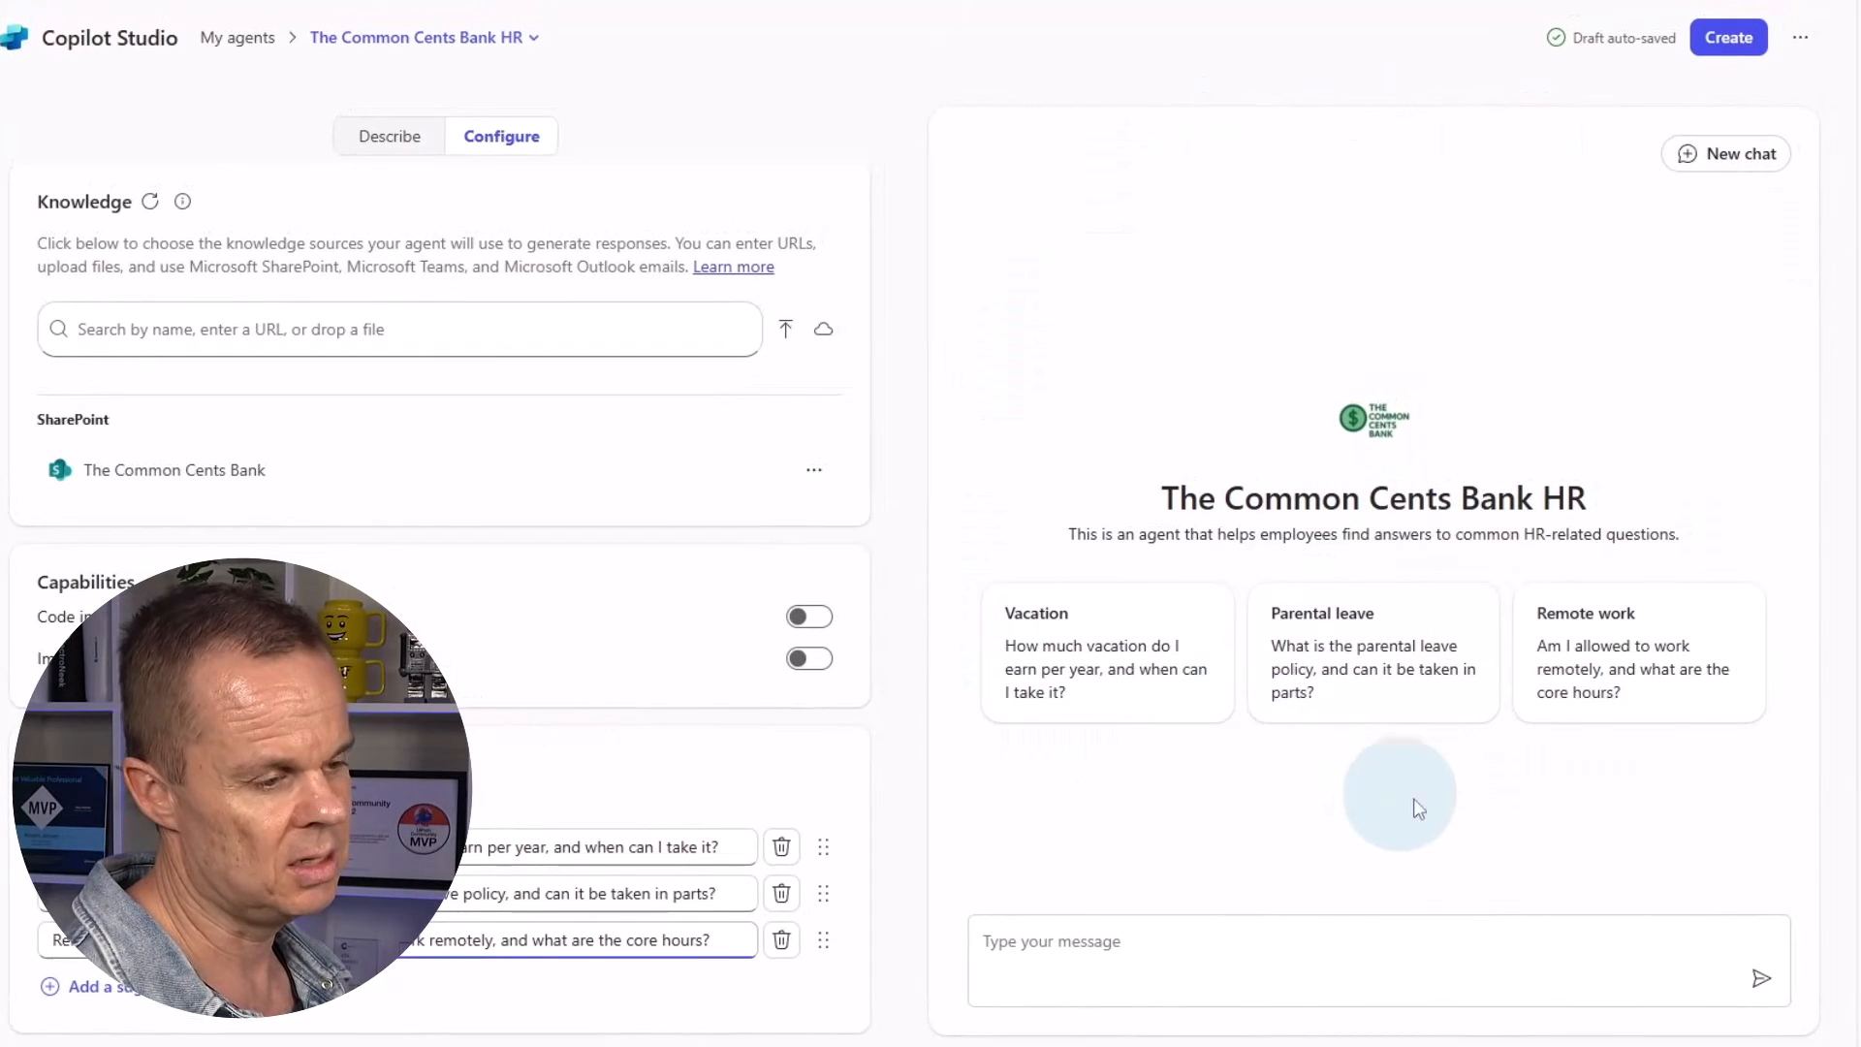
Test the agent in its preview chat by sending the suggested Vacation prompt
left_click(1059, 951)
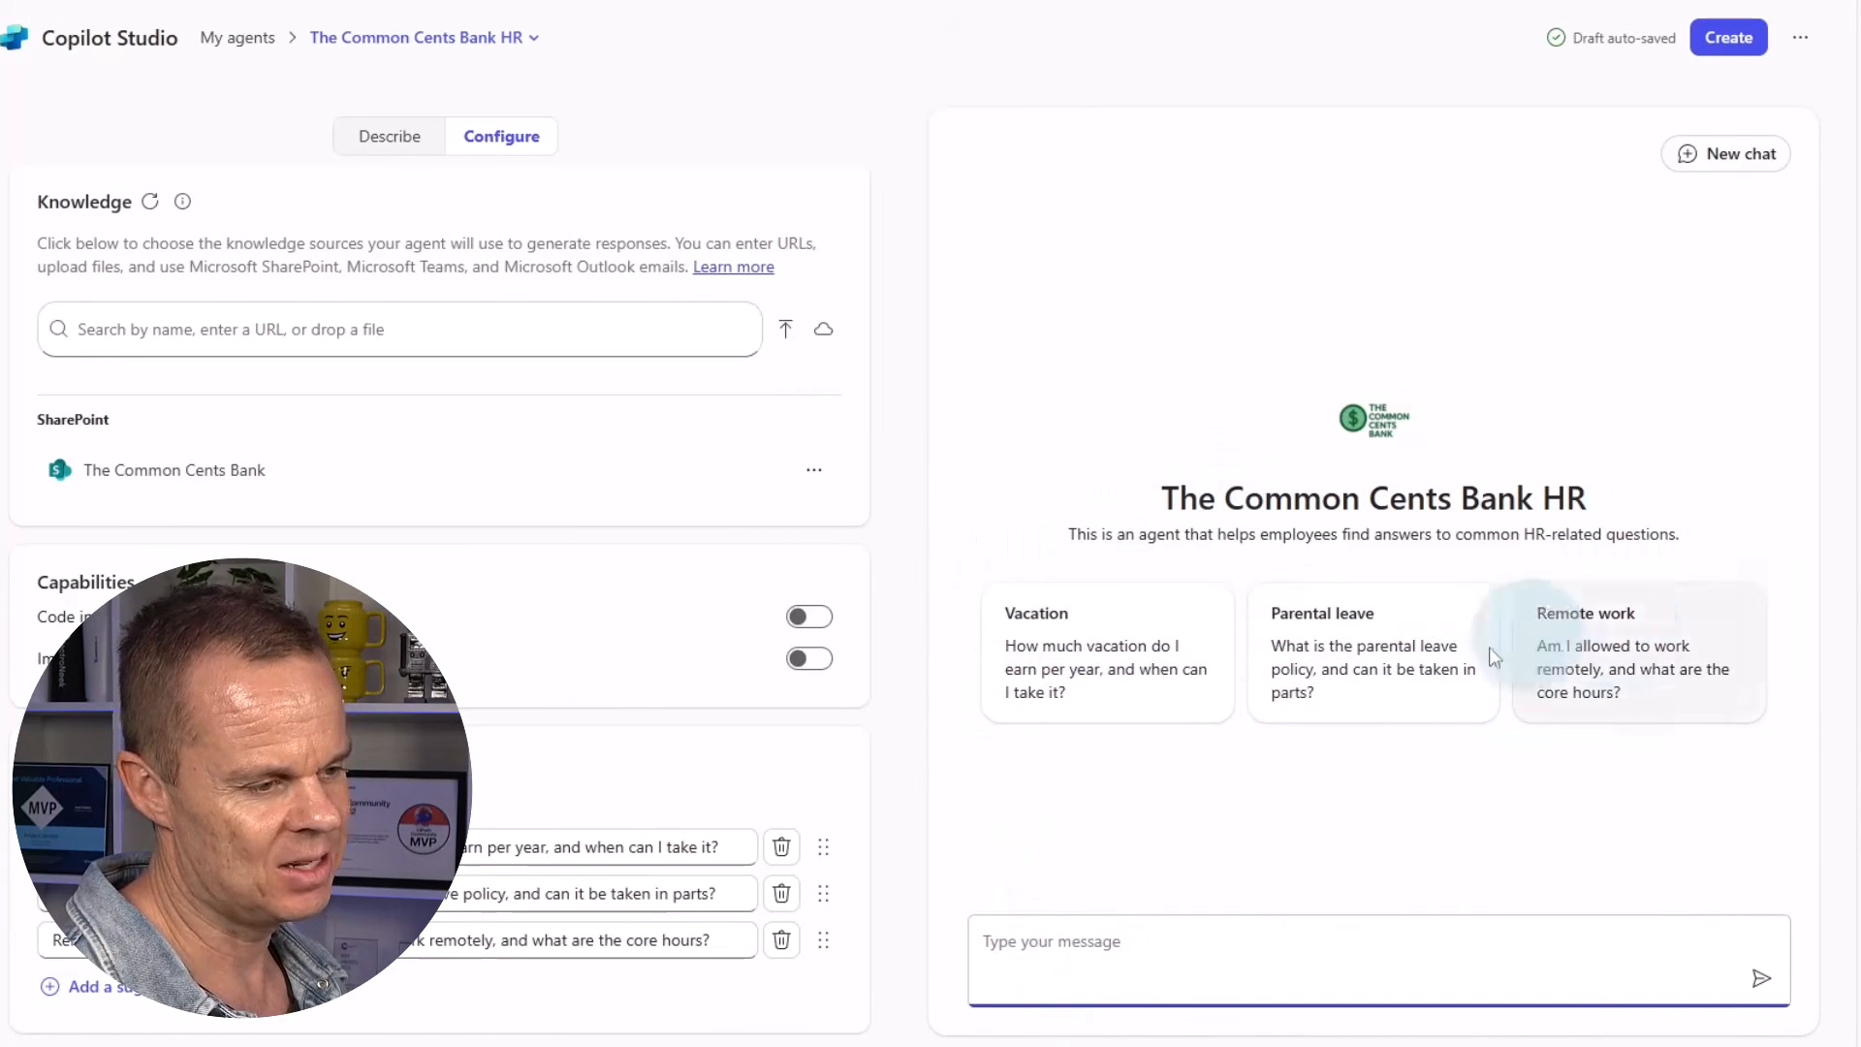
left_click(1086, 682)
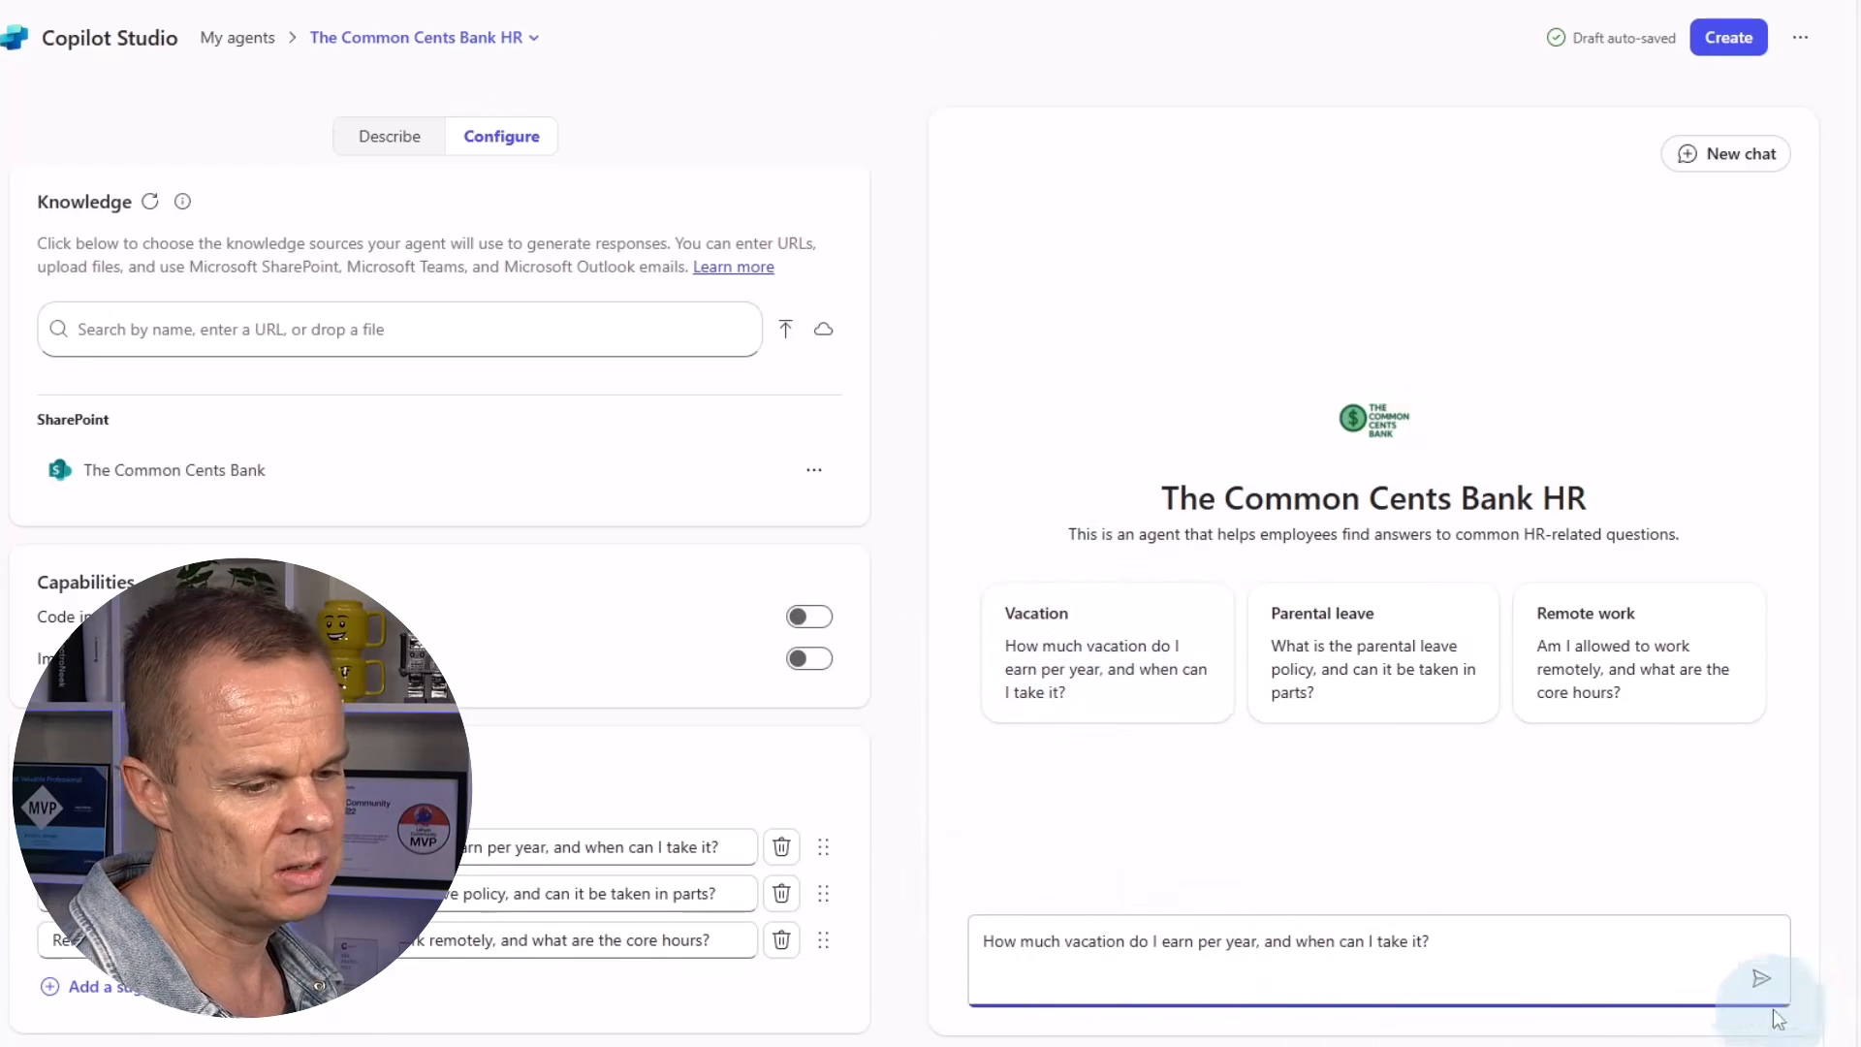
left_click(1761, 978)
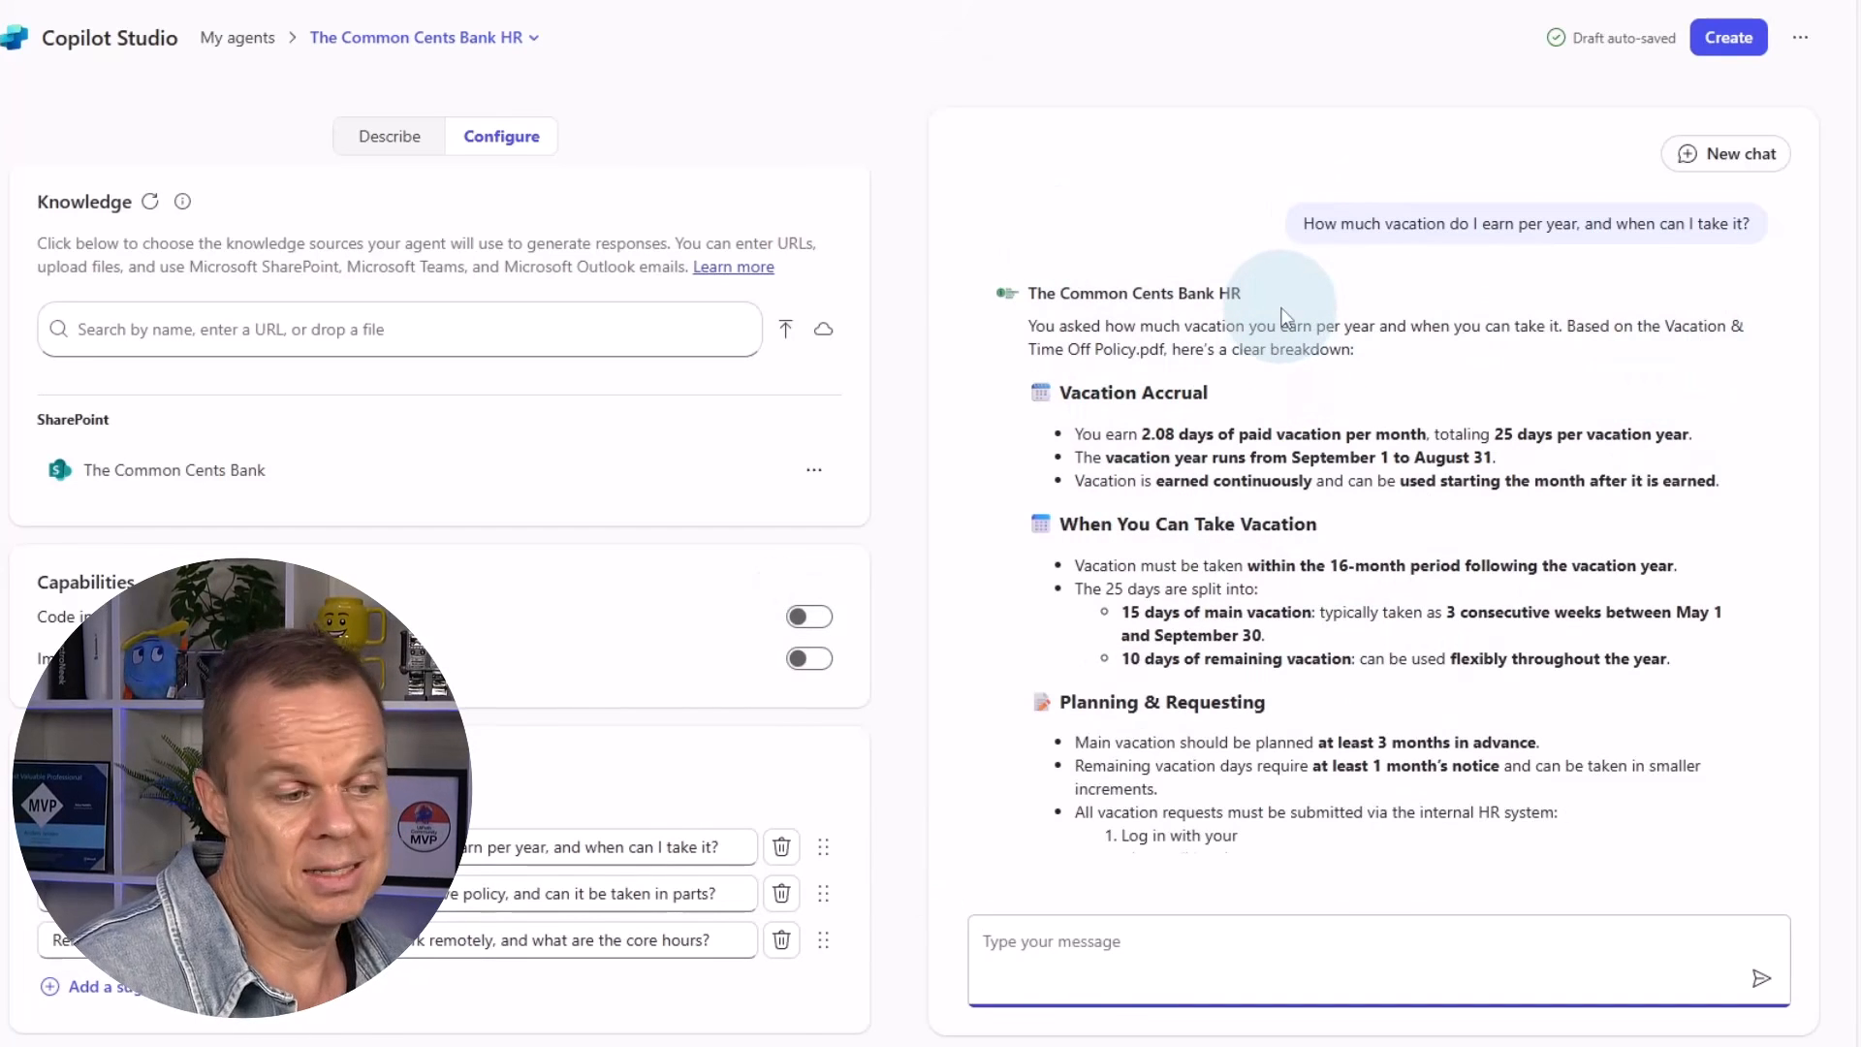
Create The Common Cents Bank HR agent and open a new chat with it in Microsoft 365 Copilot
left_click(1728, 38)
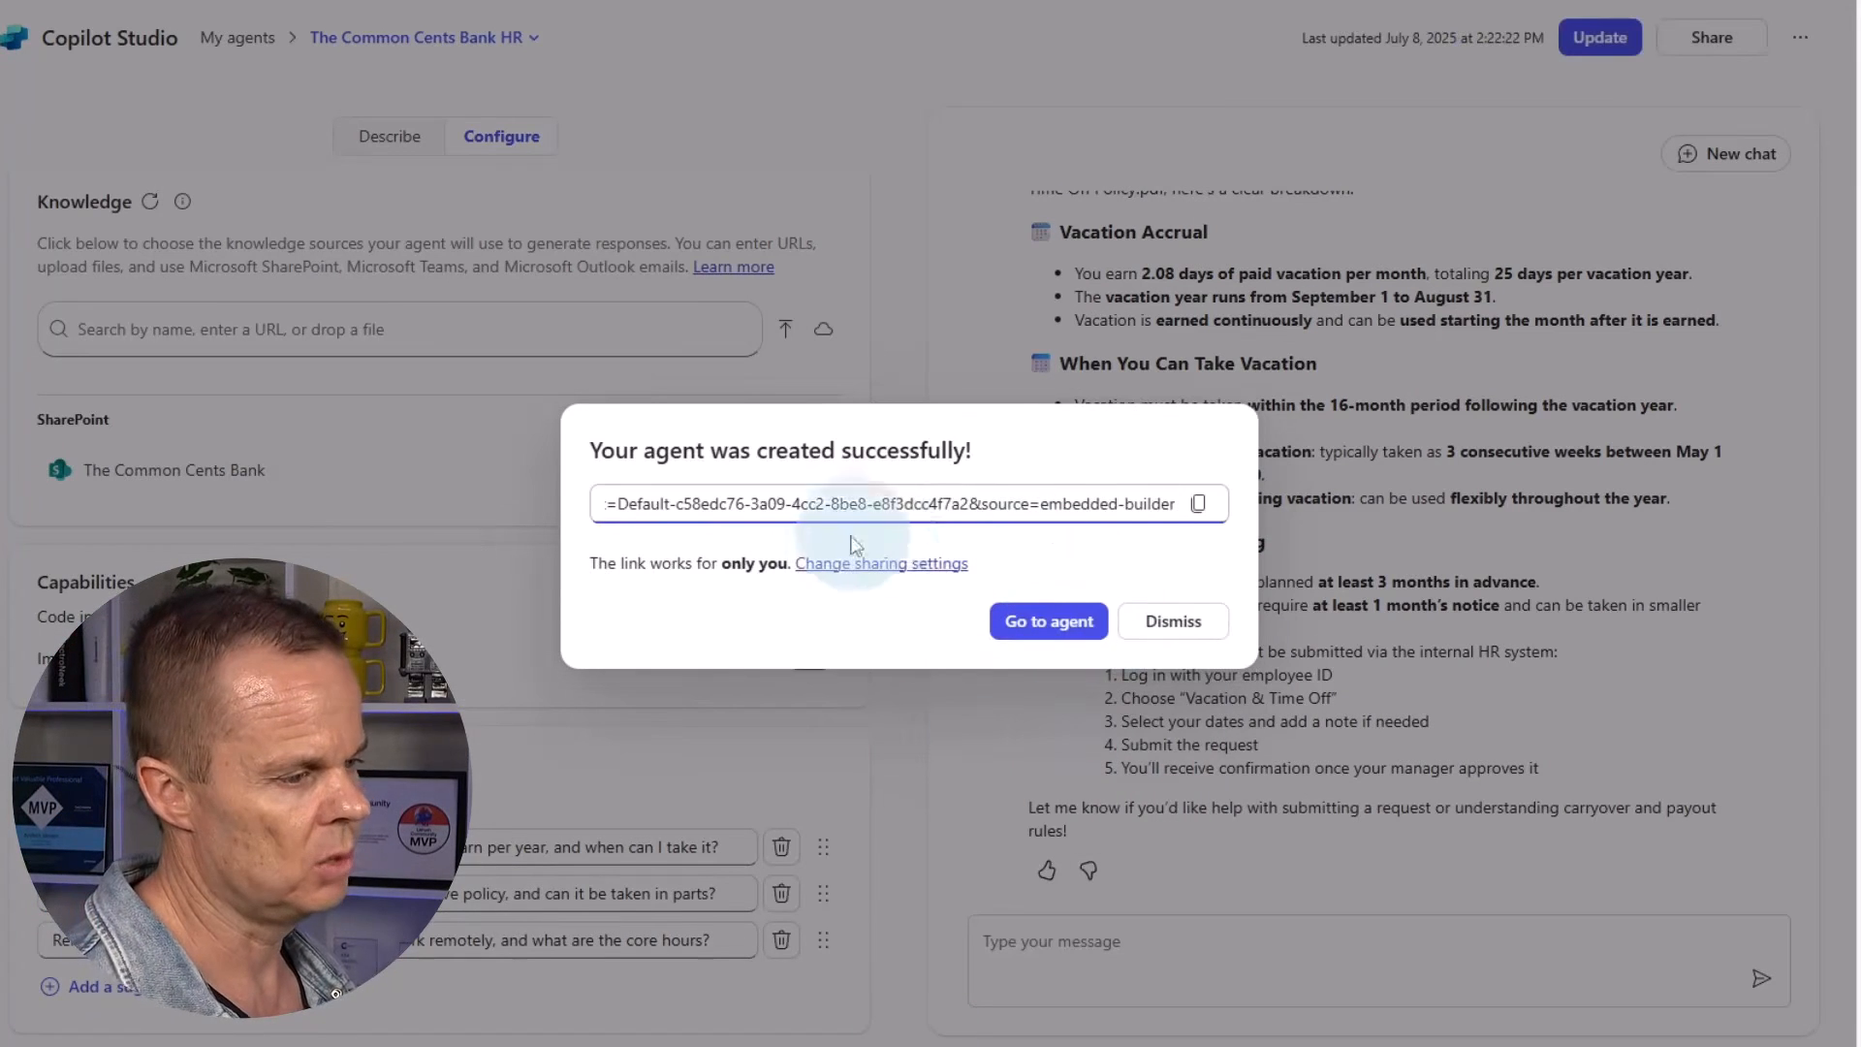
left_click(1035, 626)
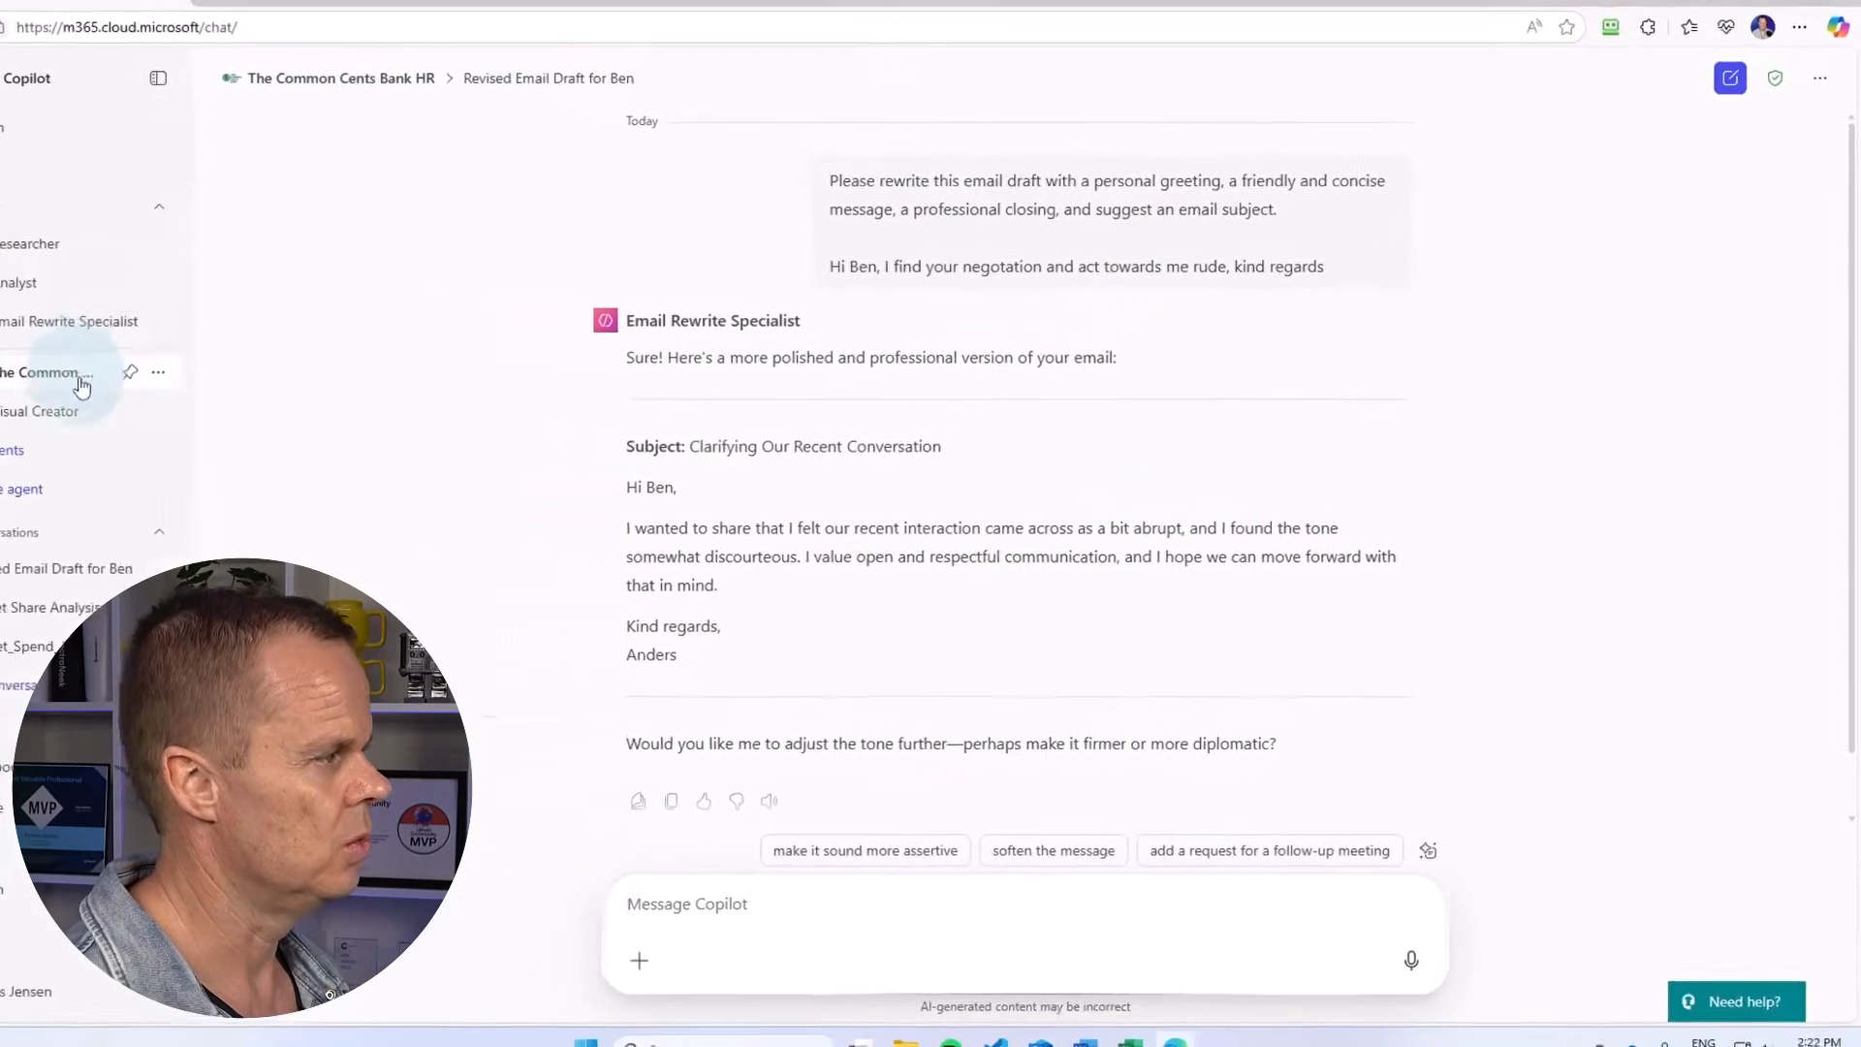
left_click(1736, 100)
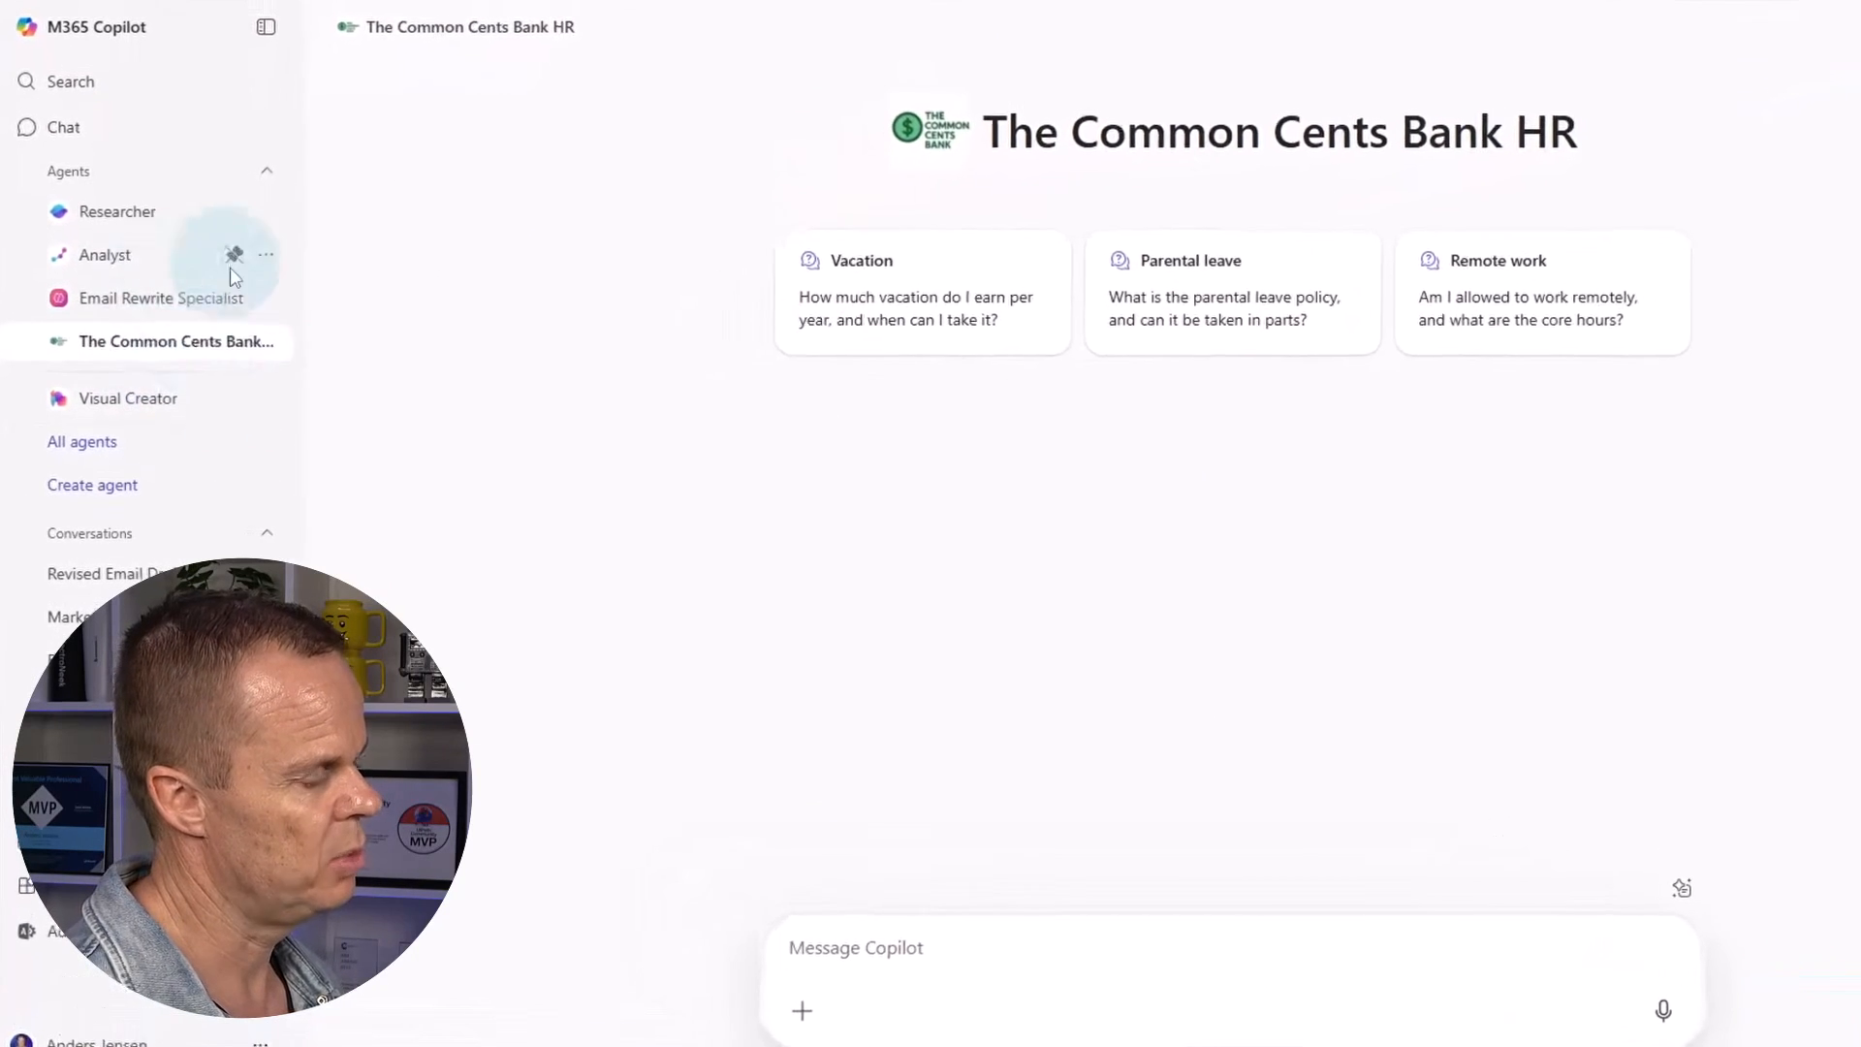
Ask The Common Cents Bank HR agent "Can I transfer unused vacation days to next year?"
left_click(116, 297)
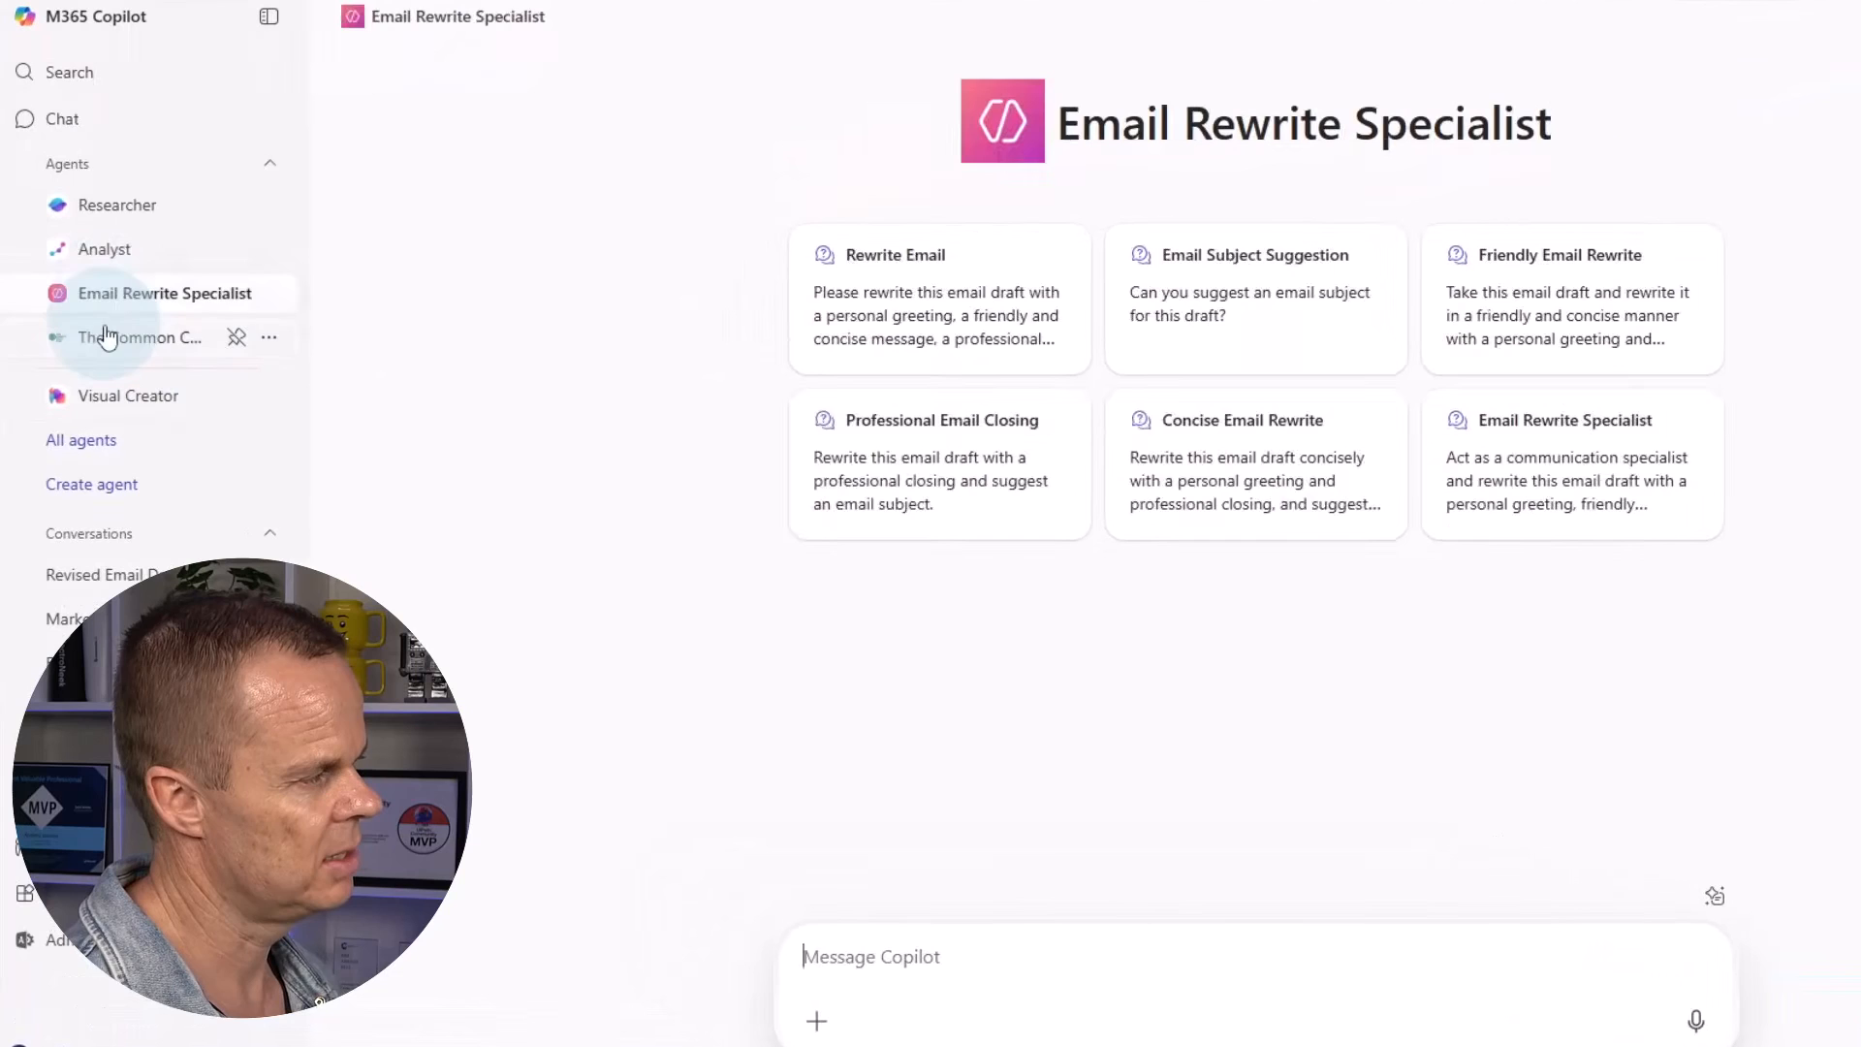
left_click(107, 337)
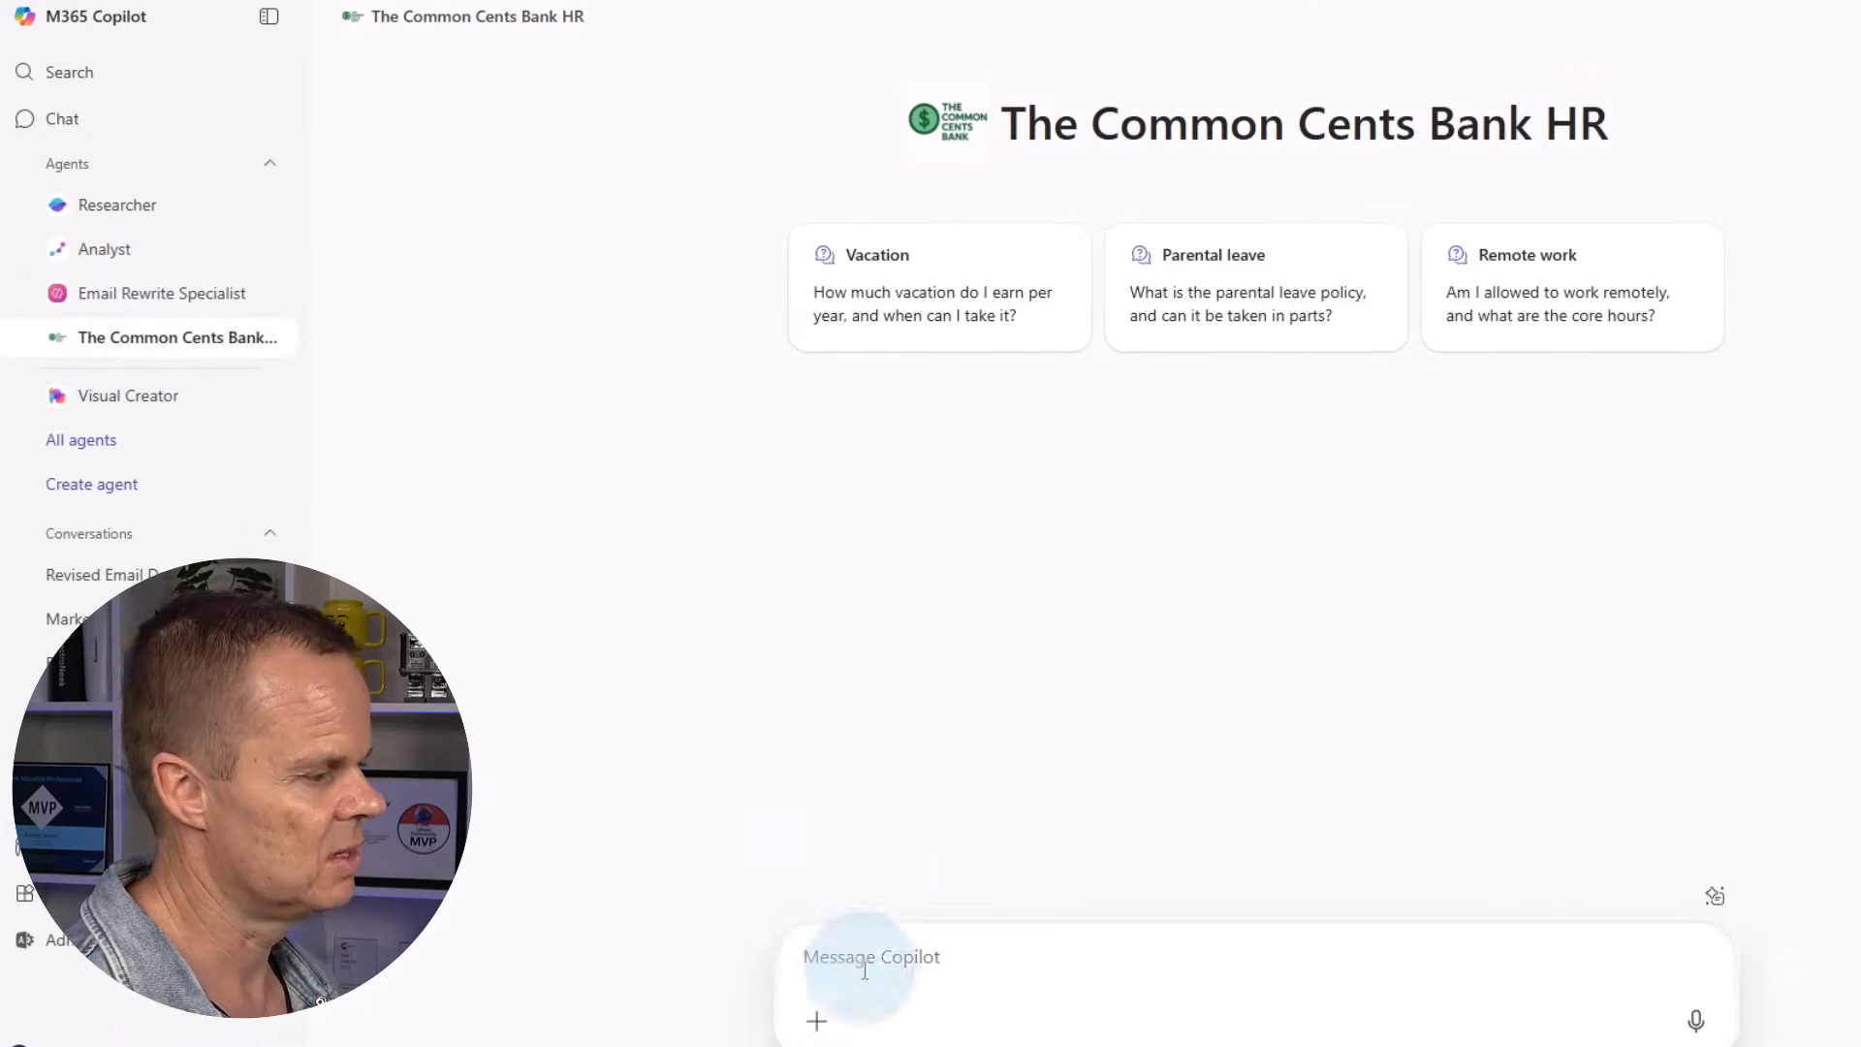
type("Can I rran")
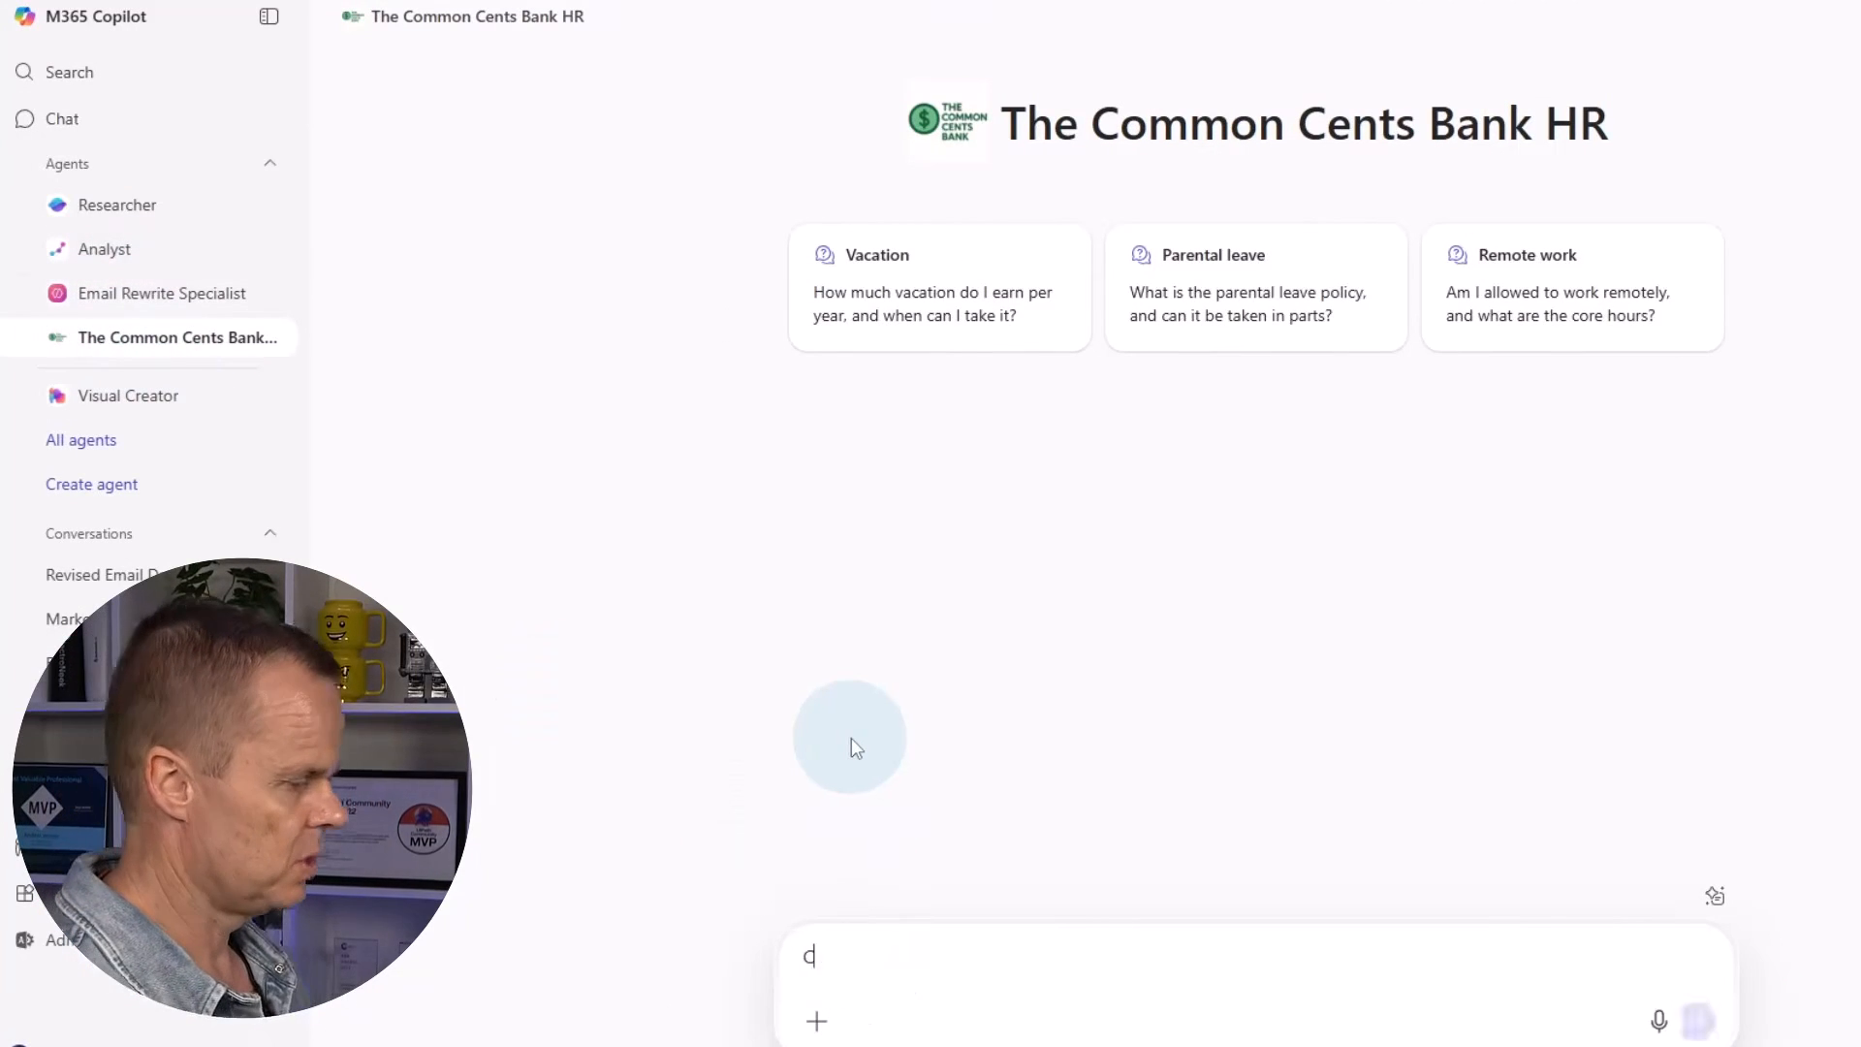
key("BackSpace")
key("BackSpace")
key("BackSpace")
key("BackSpace")
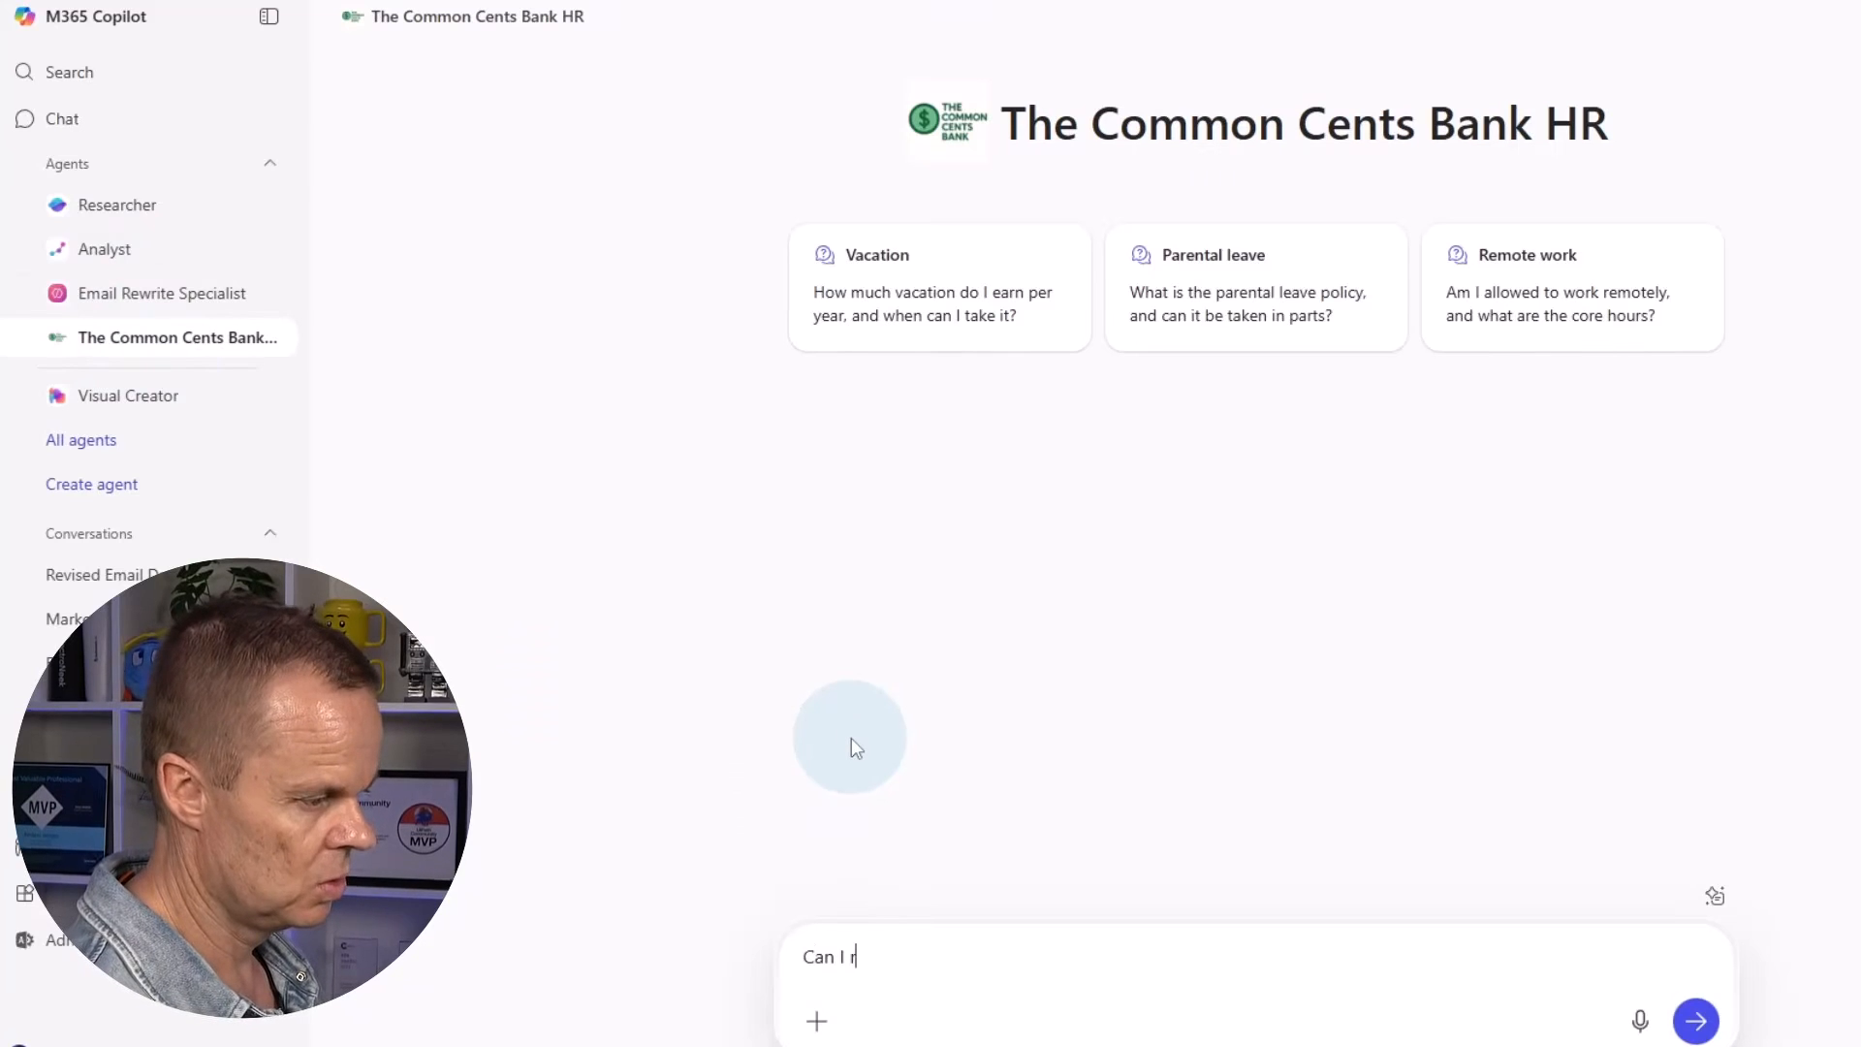
type("transfer unused")
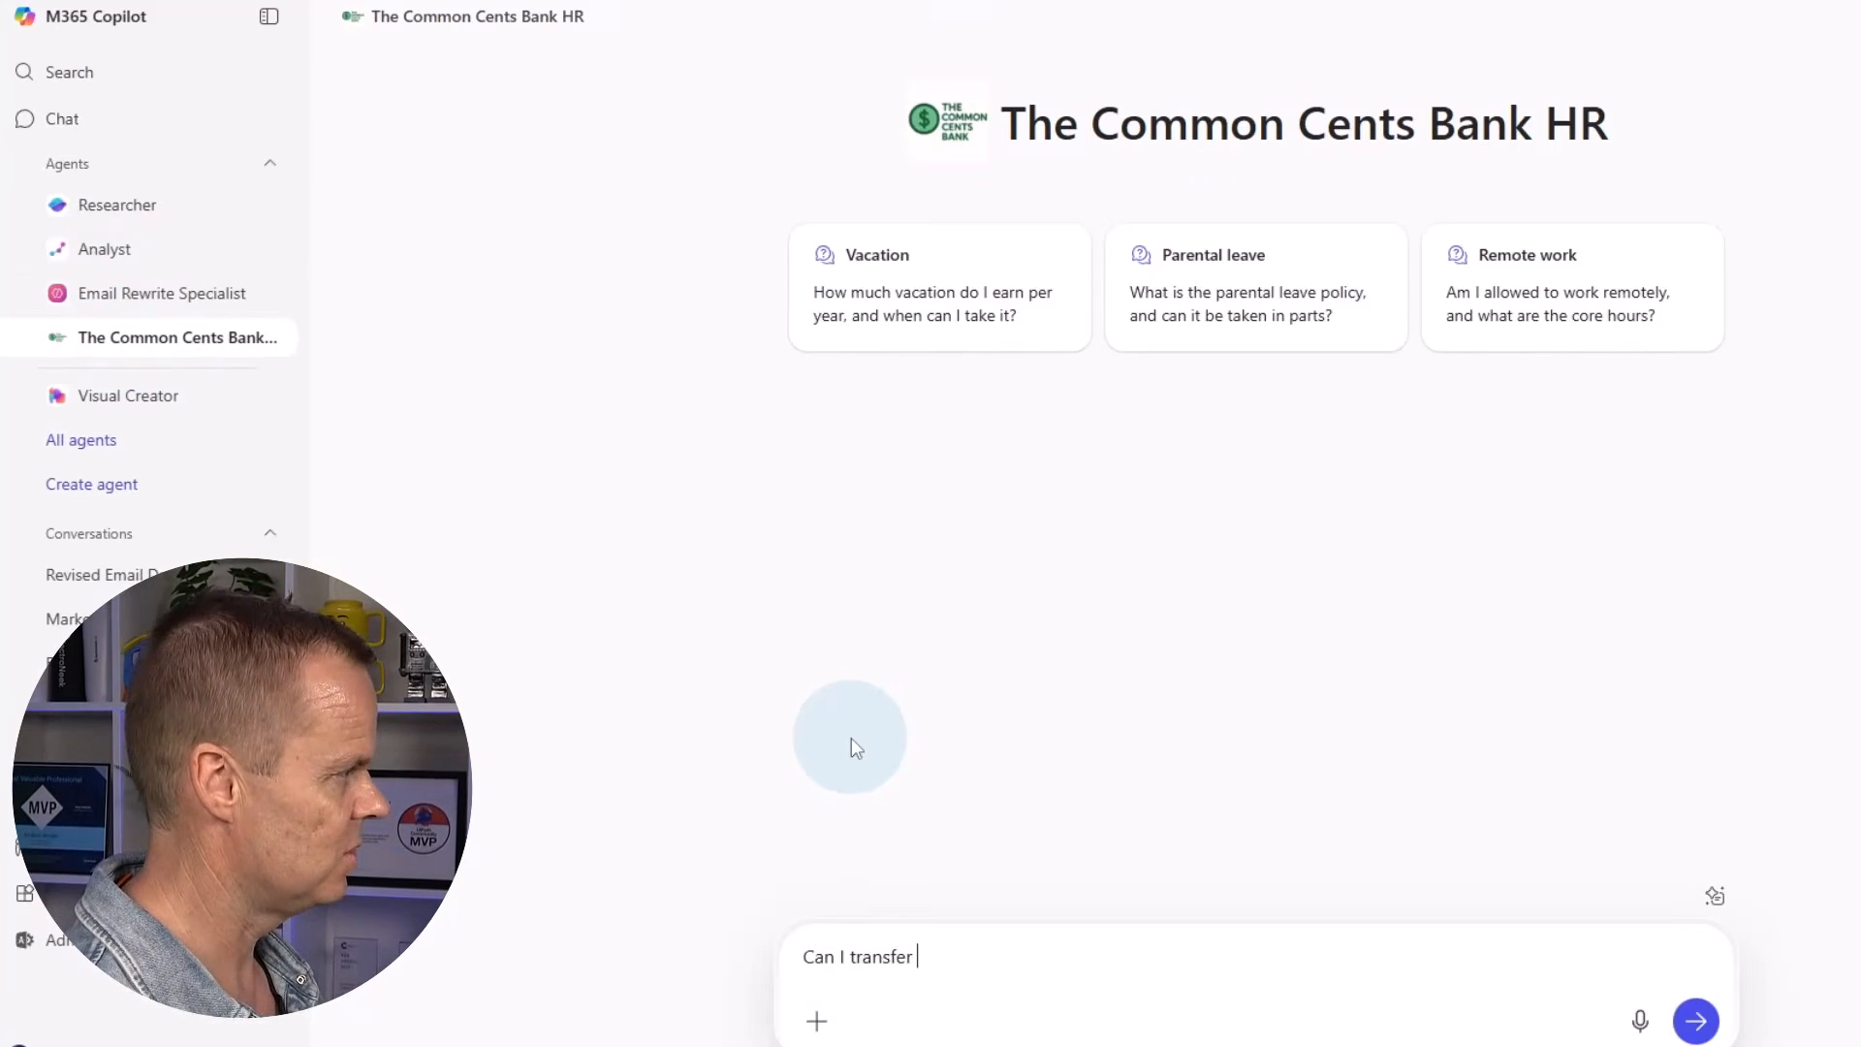
type(" vacation days to")
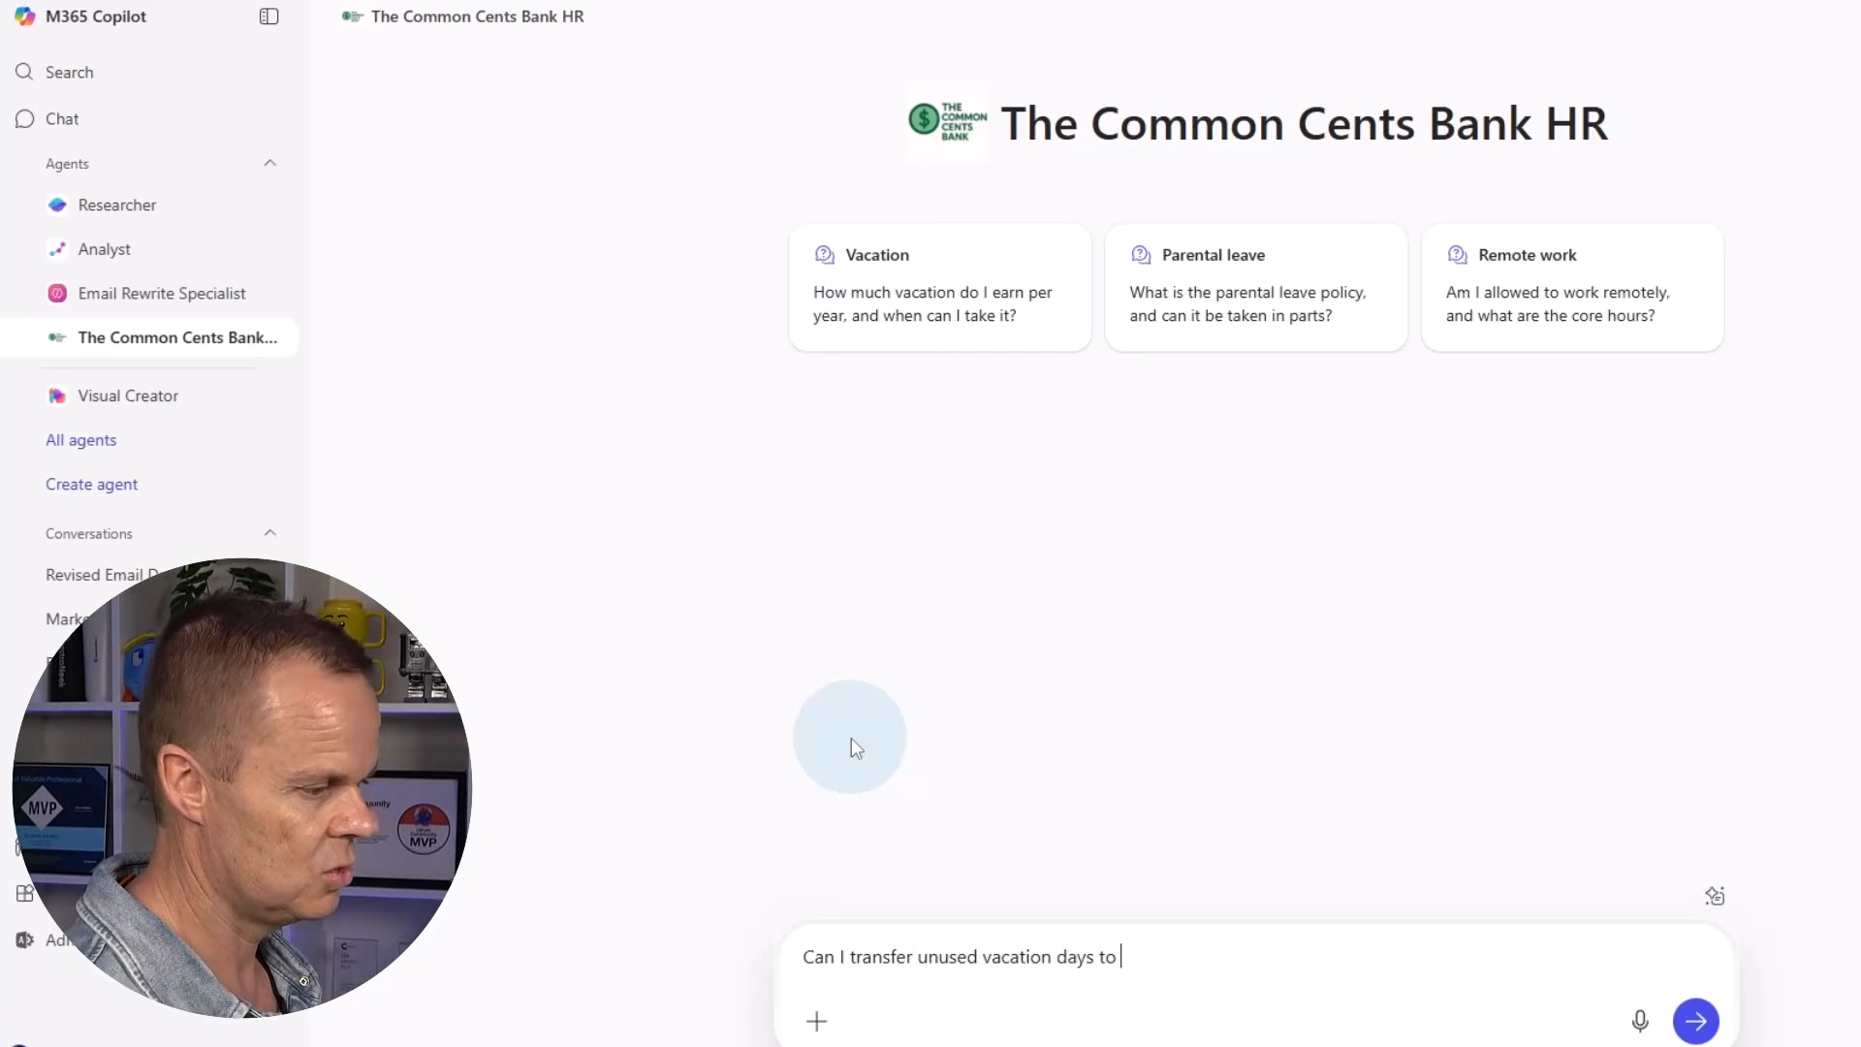
type(" next year?")
key("Return")
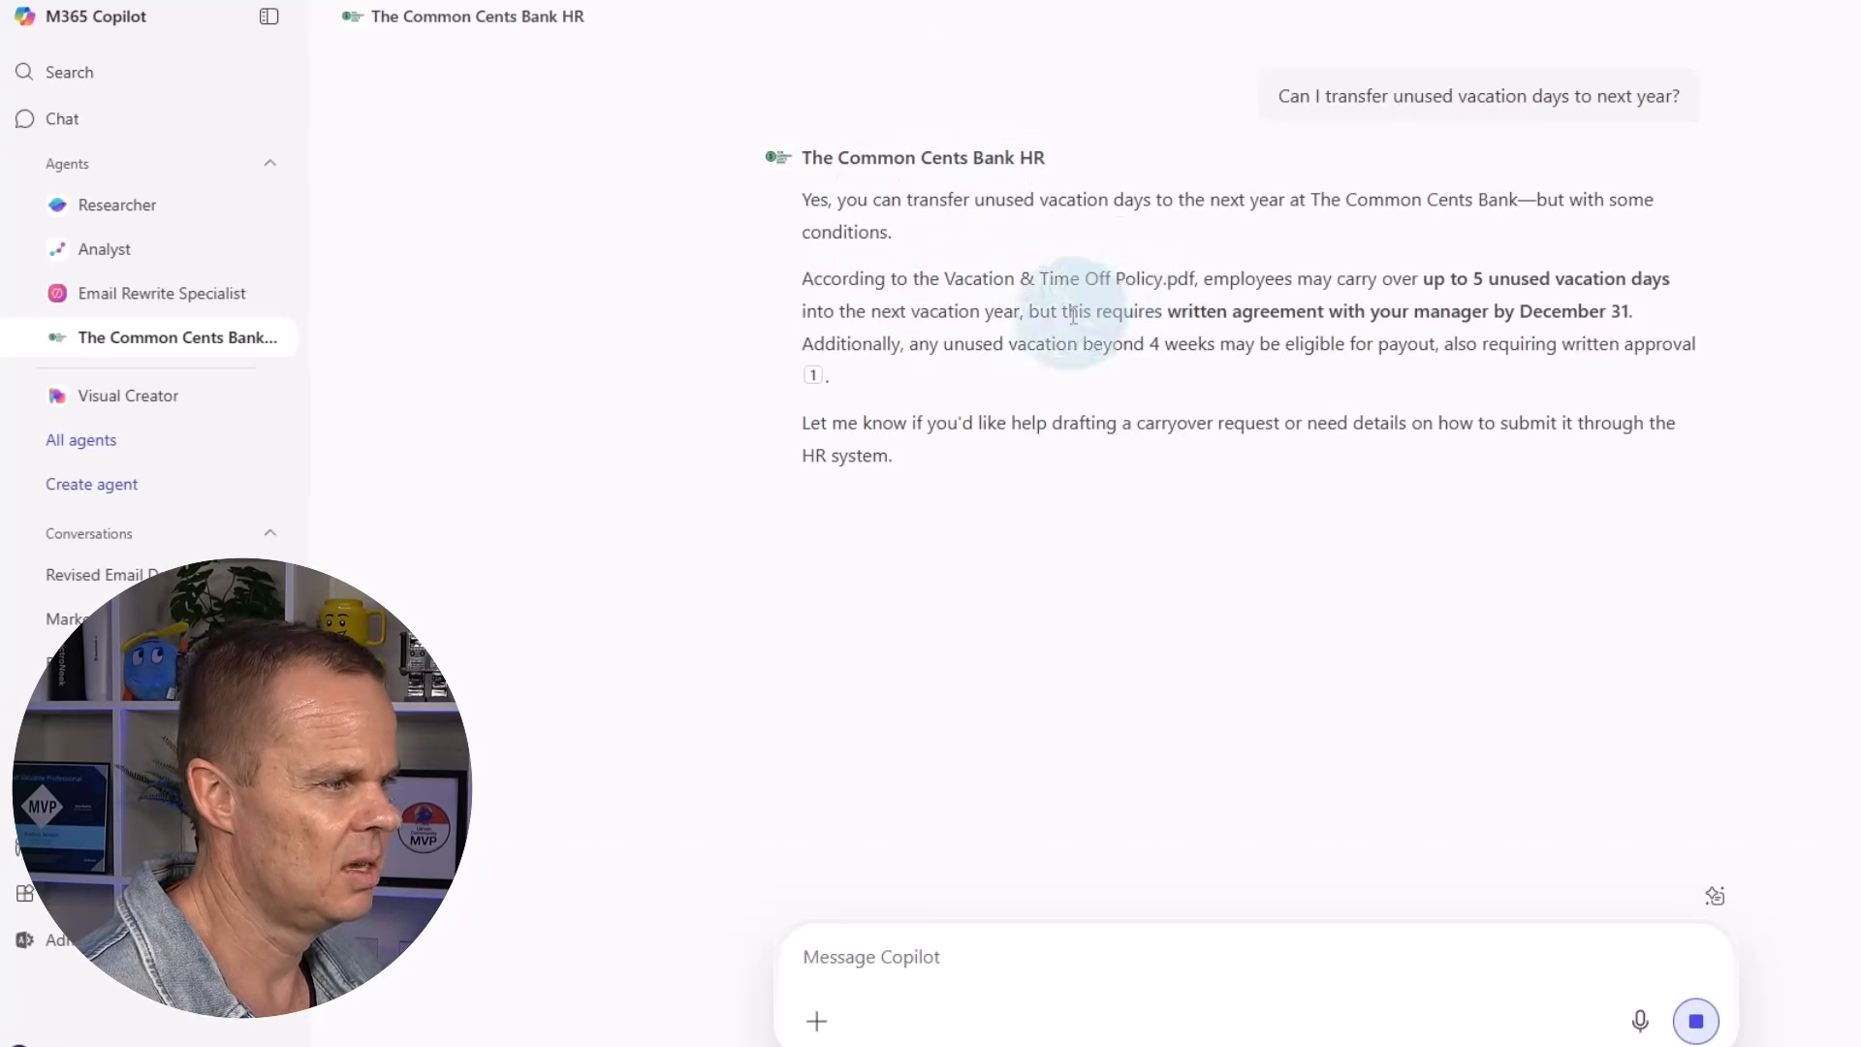
Open the cited Vacation & Time Off Policy PDF, check its Vacation Carryover and Payout section against the answer, and return to the Copilot chat
mouse_move(933, 576)
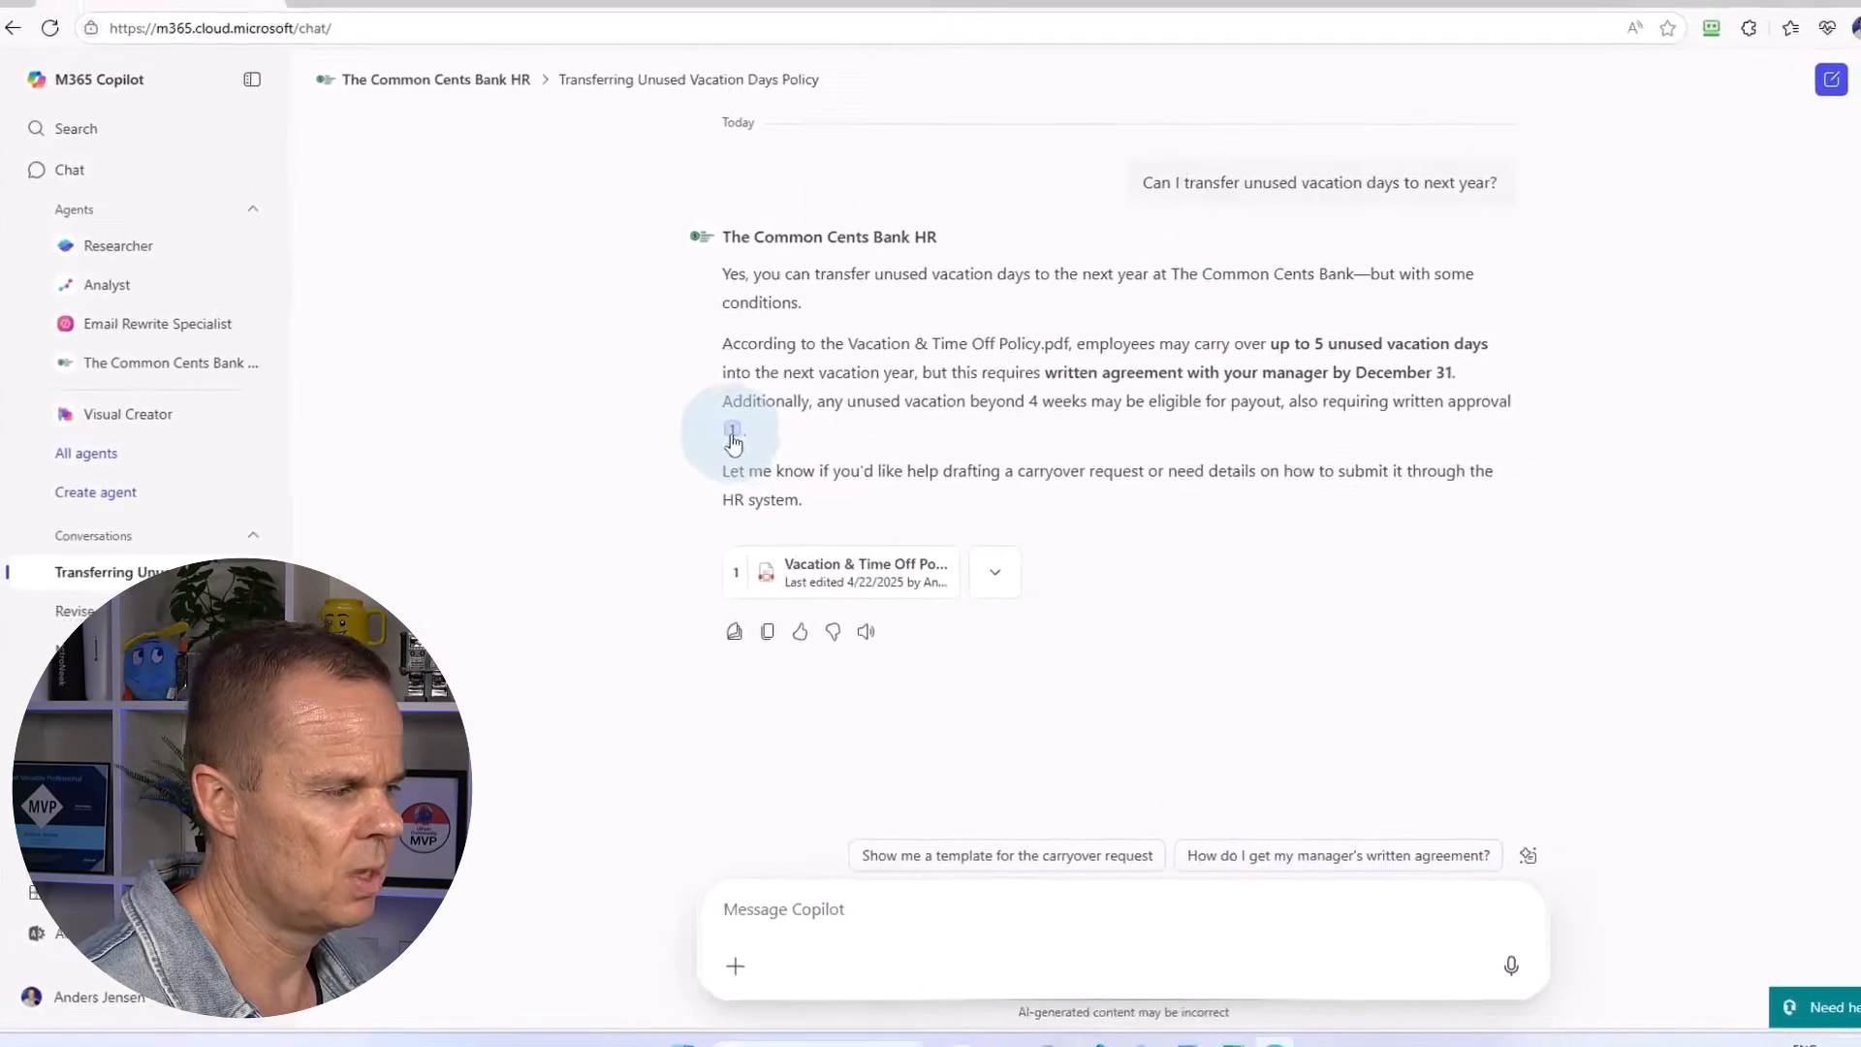
left_click(820, 572)
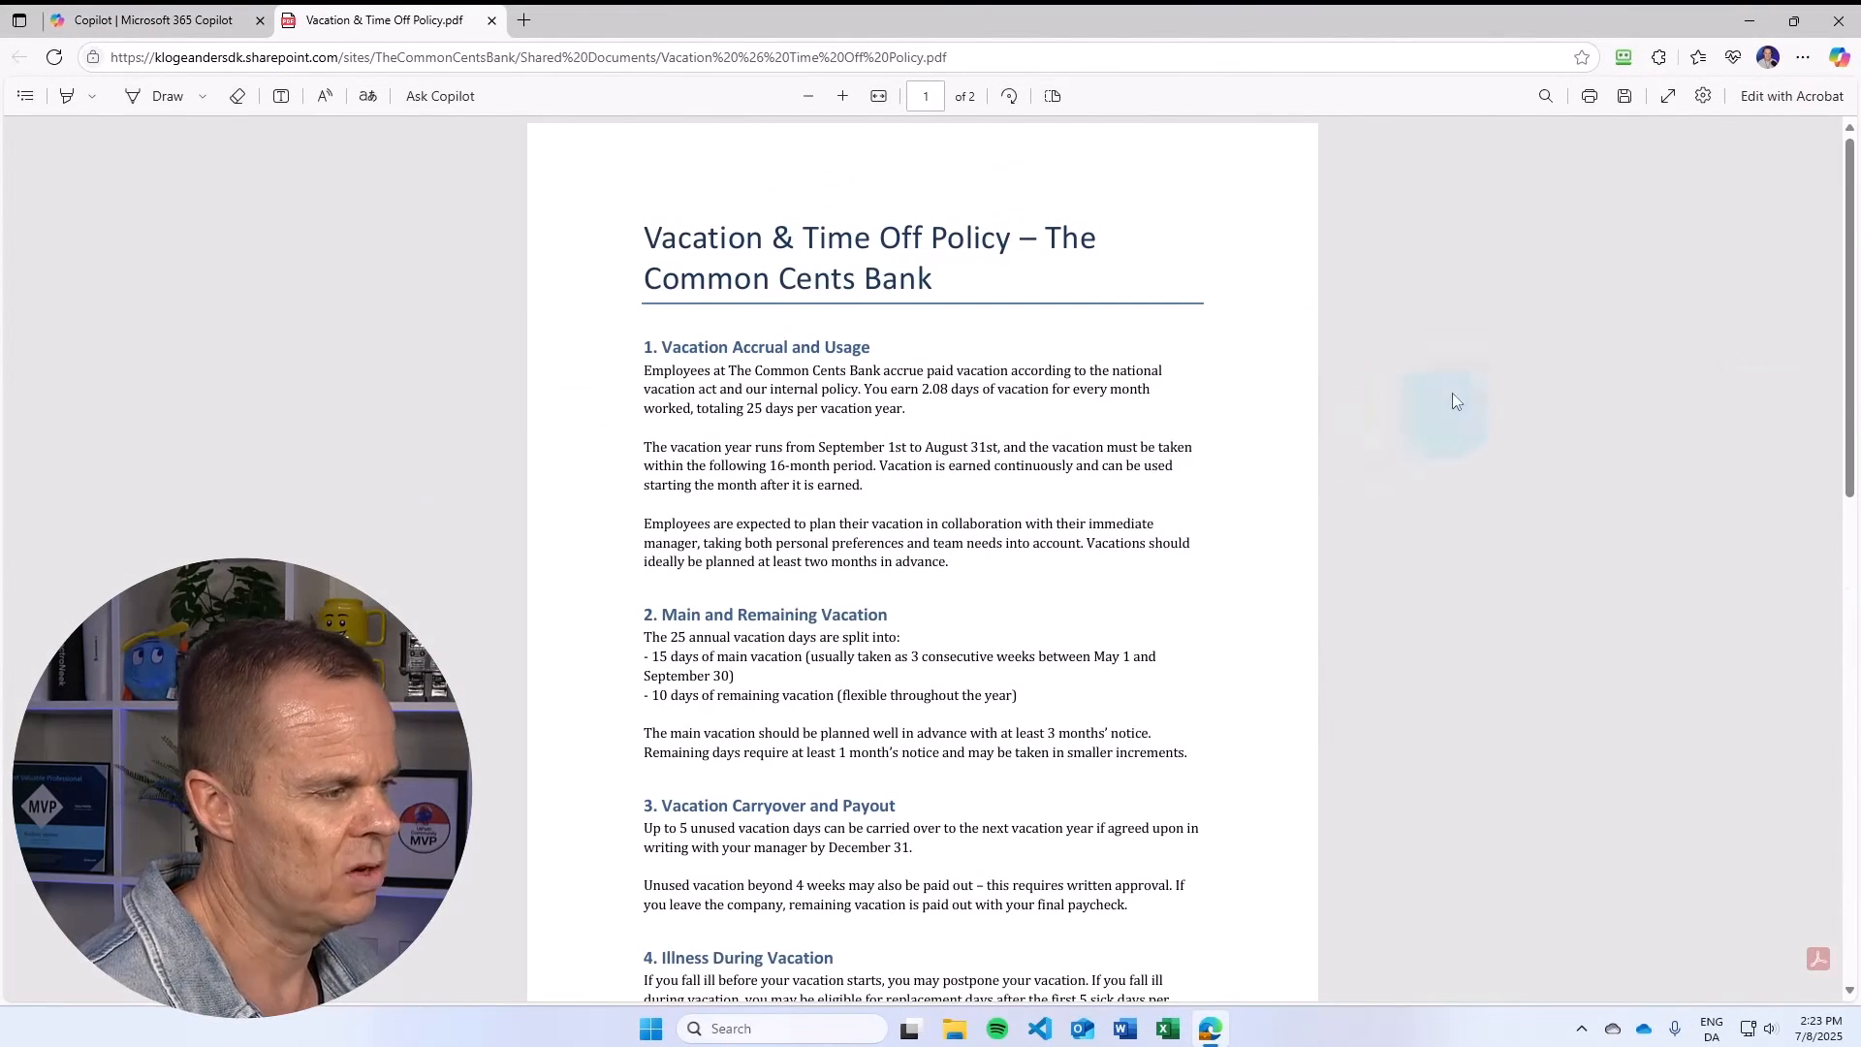
scroll(873, 775, "down", 3)
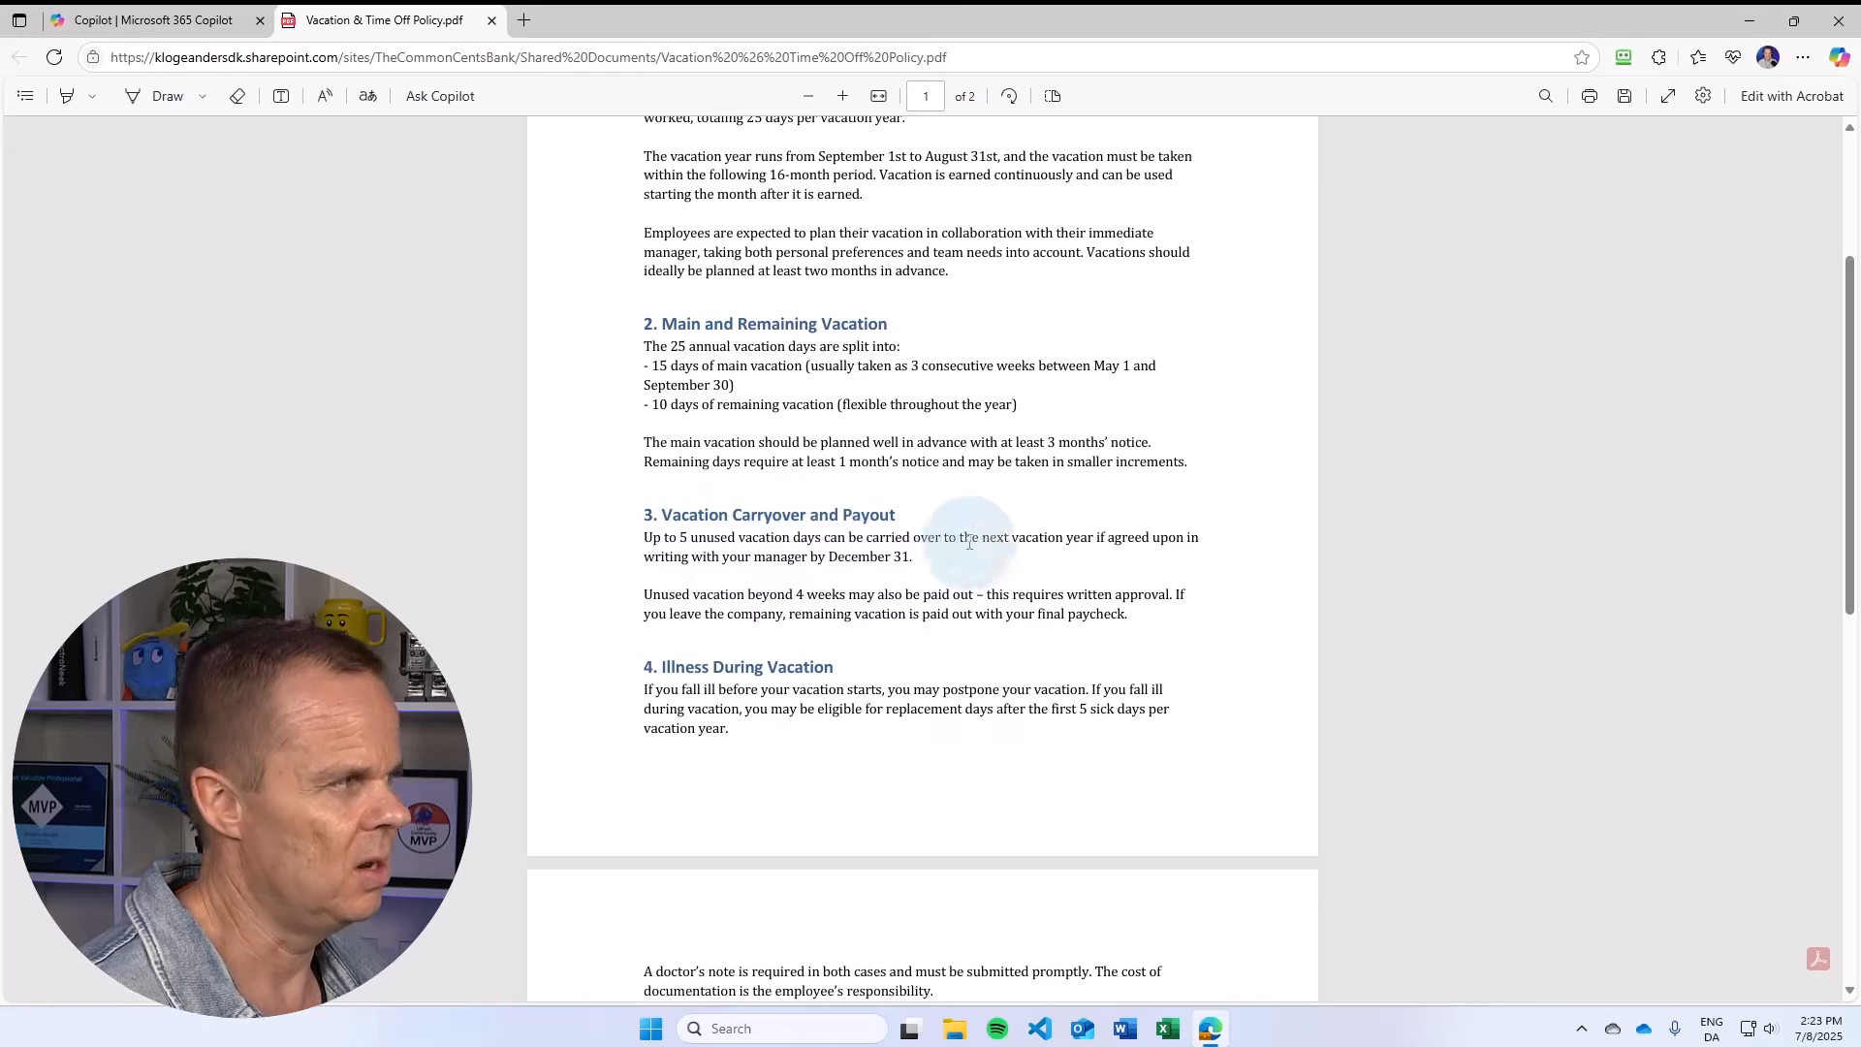
left_click(179, 19)
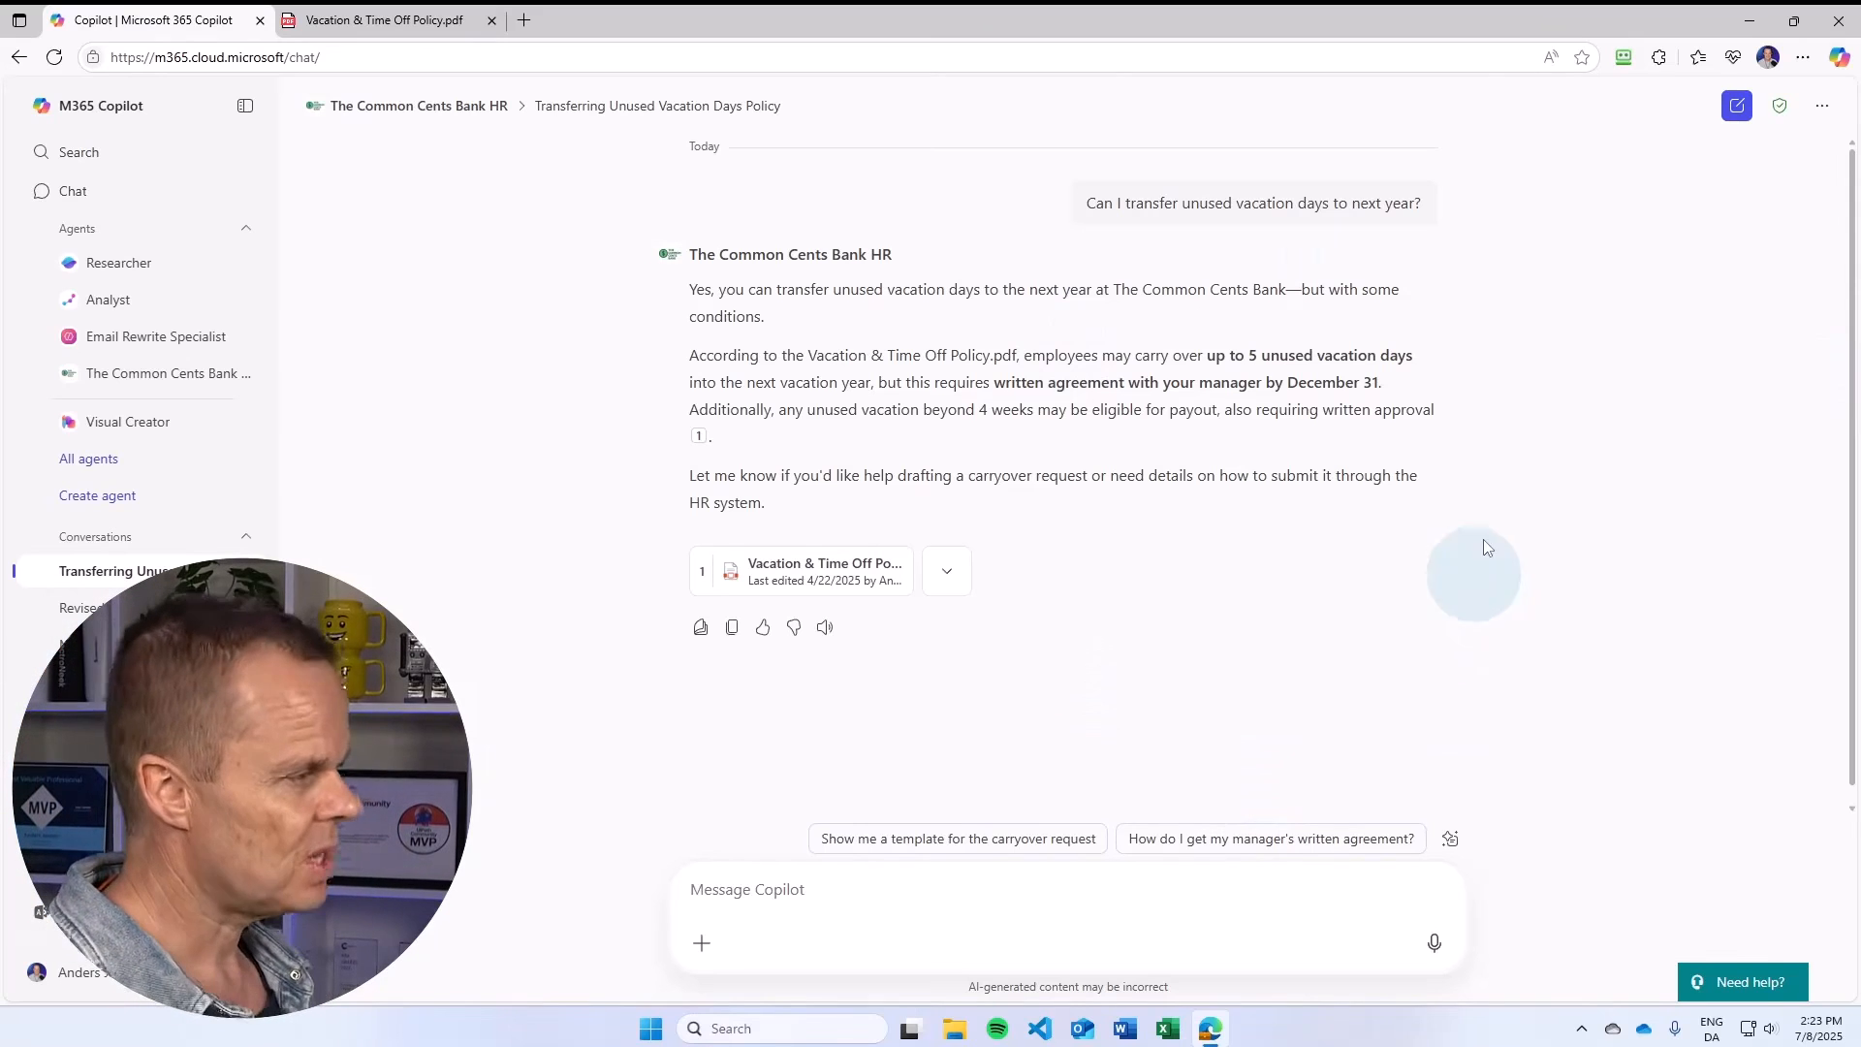
Reload Copilot and uninstall the Email Rewrite Specialist agent
left_click(56, 57)
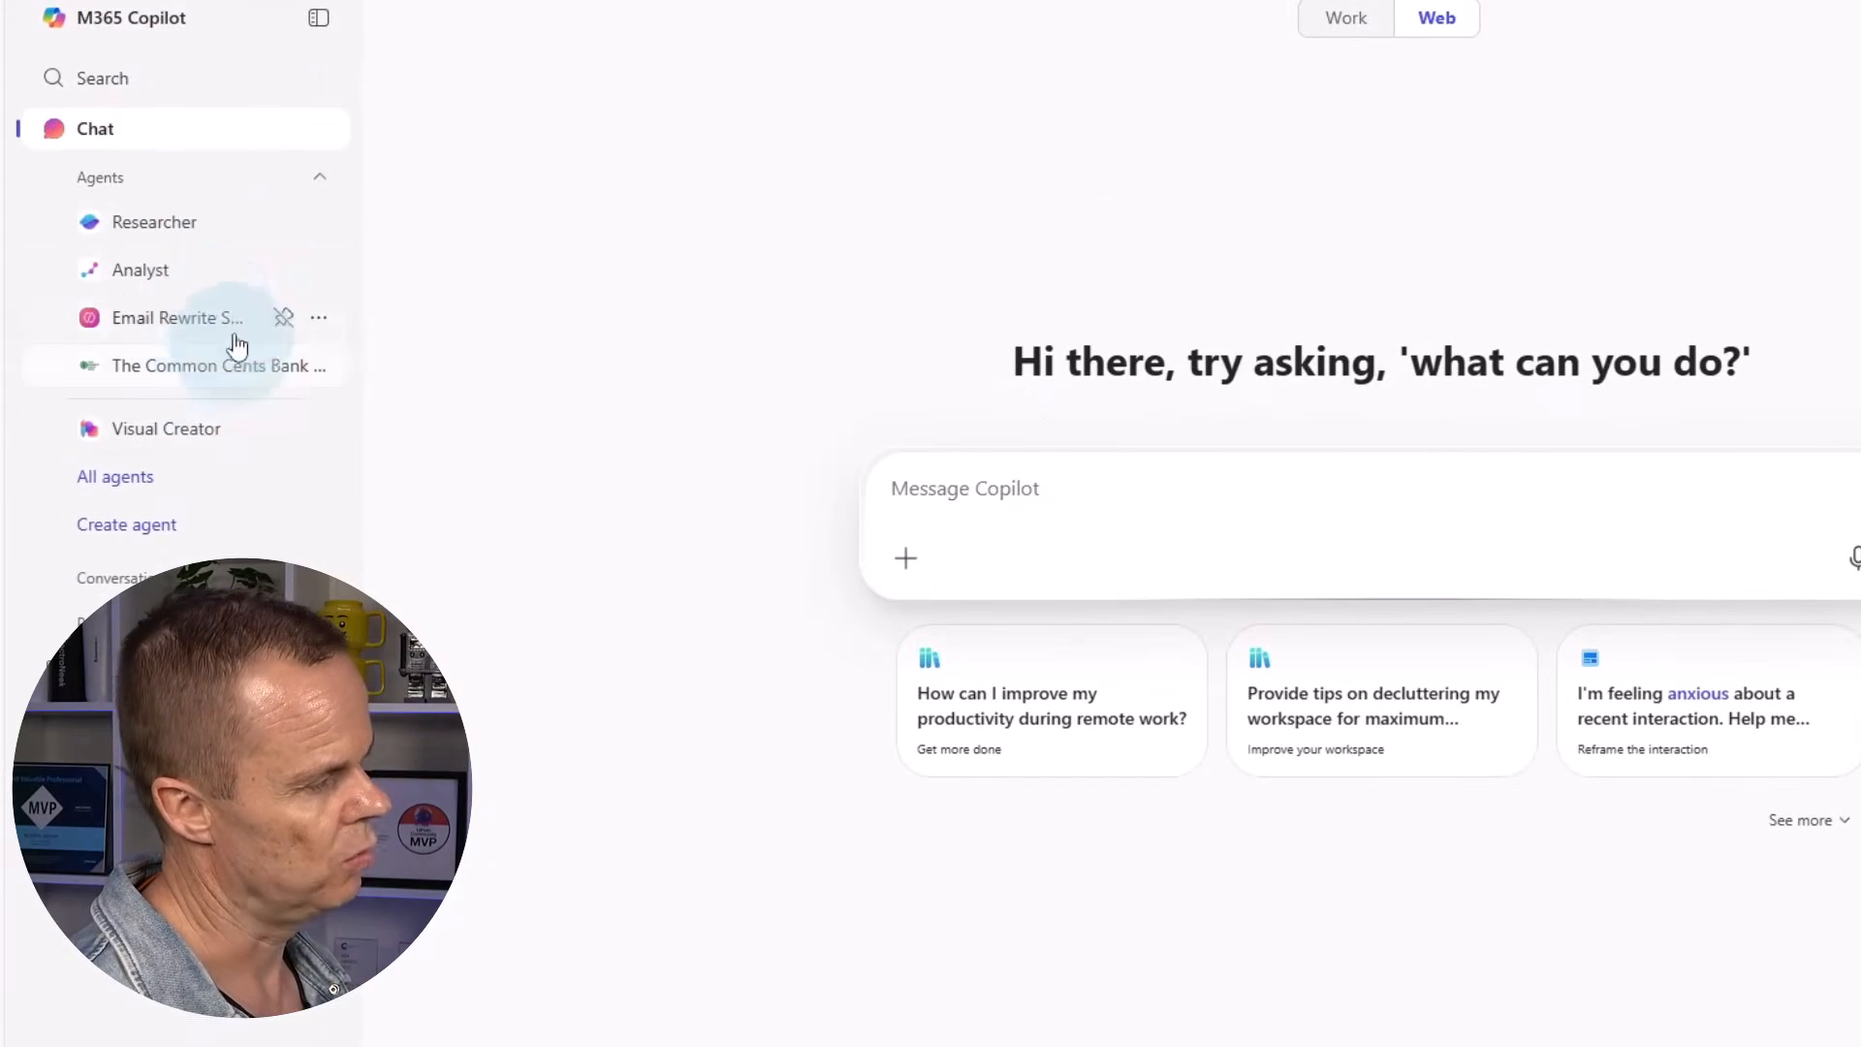
left_click(319, 366)
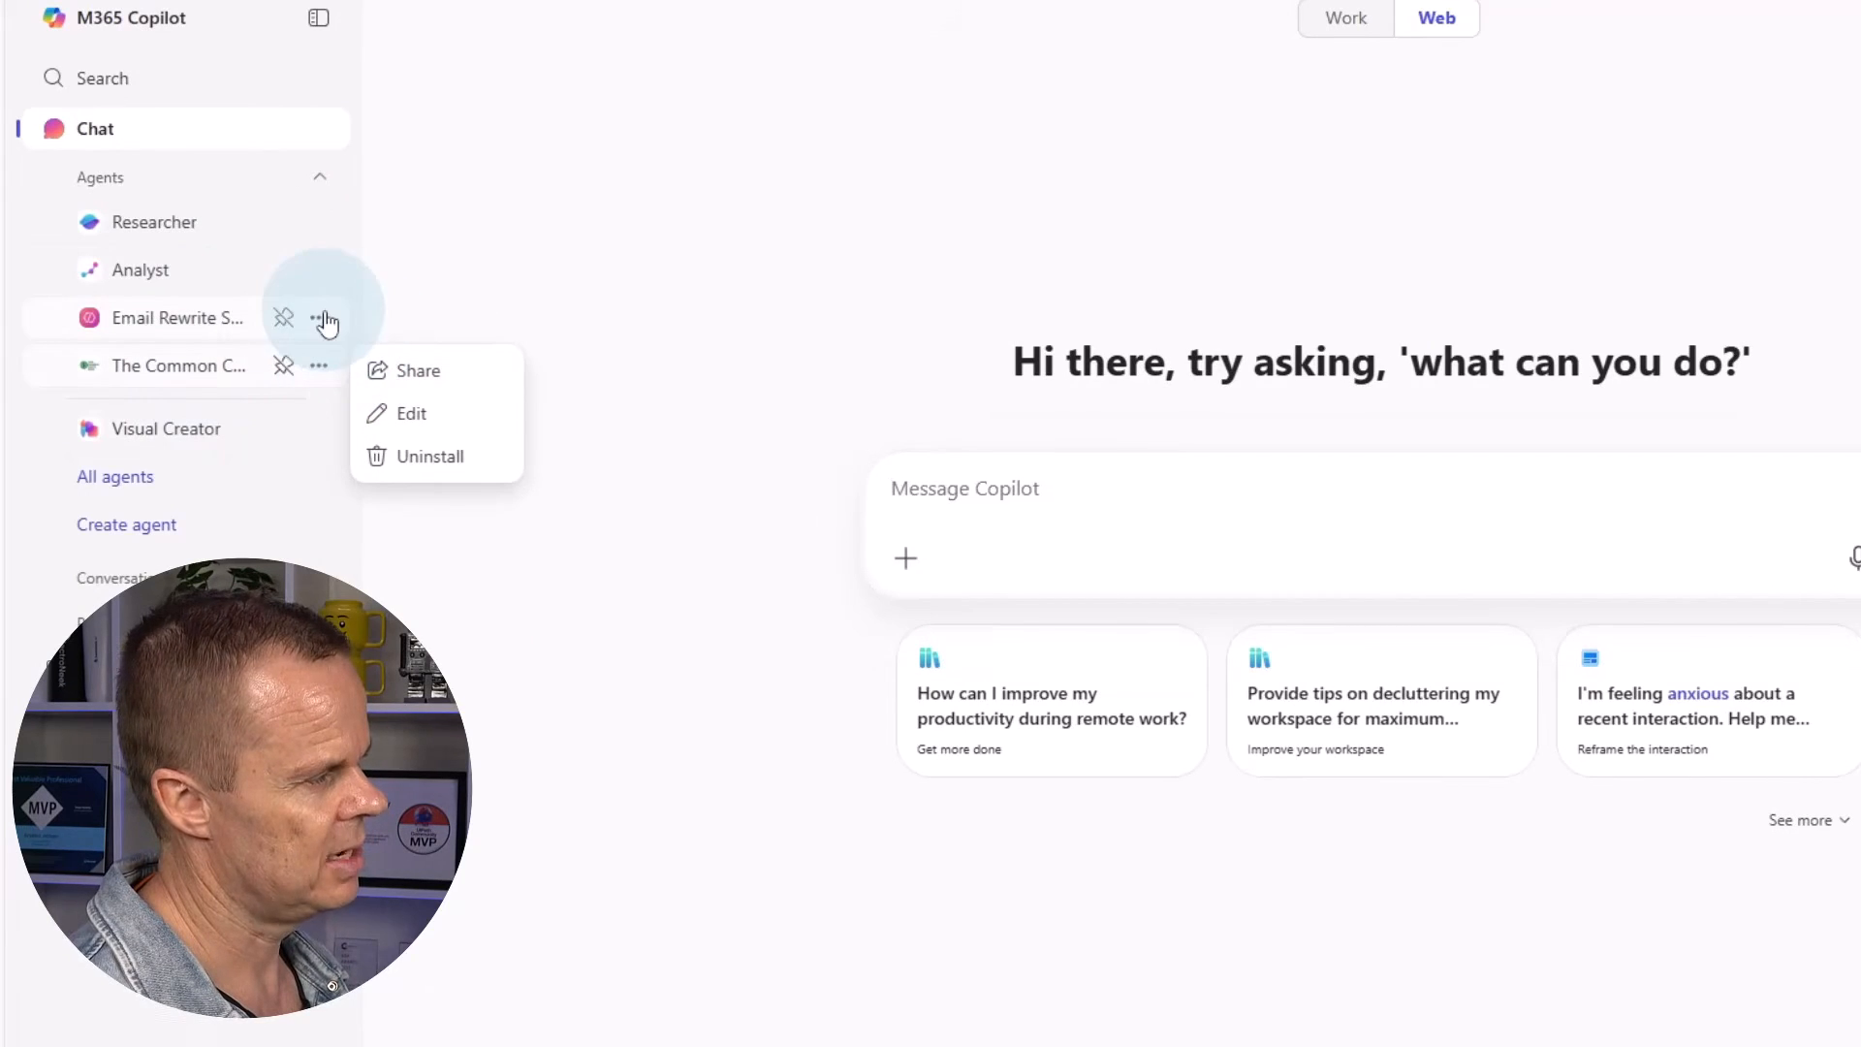
left_click(322, 319)
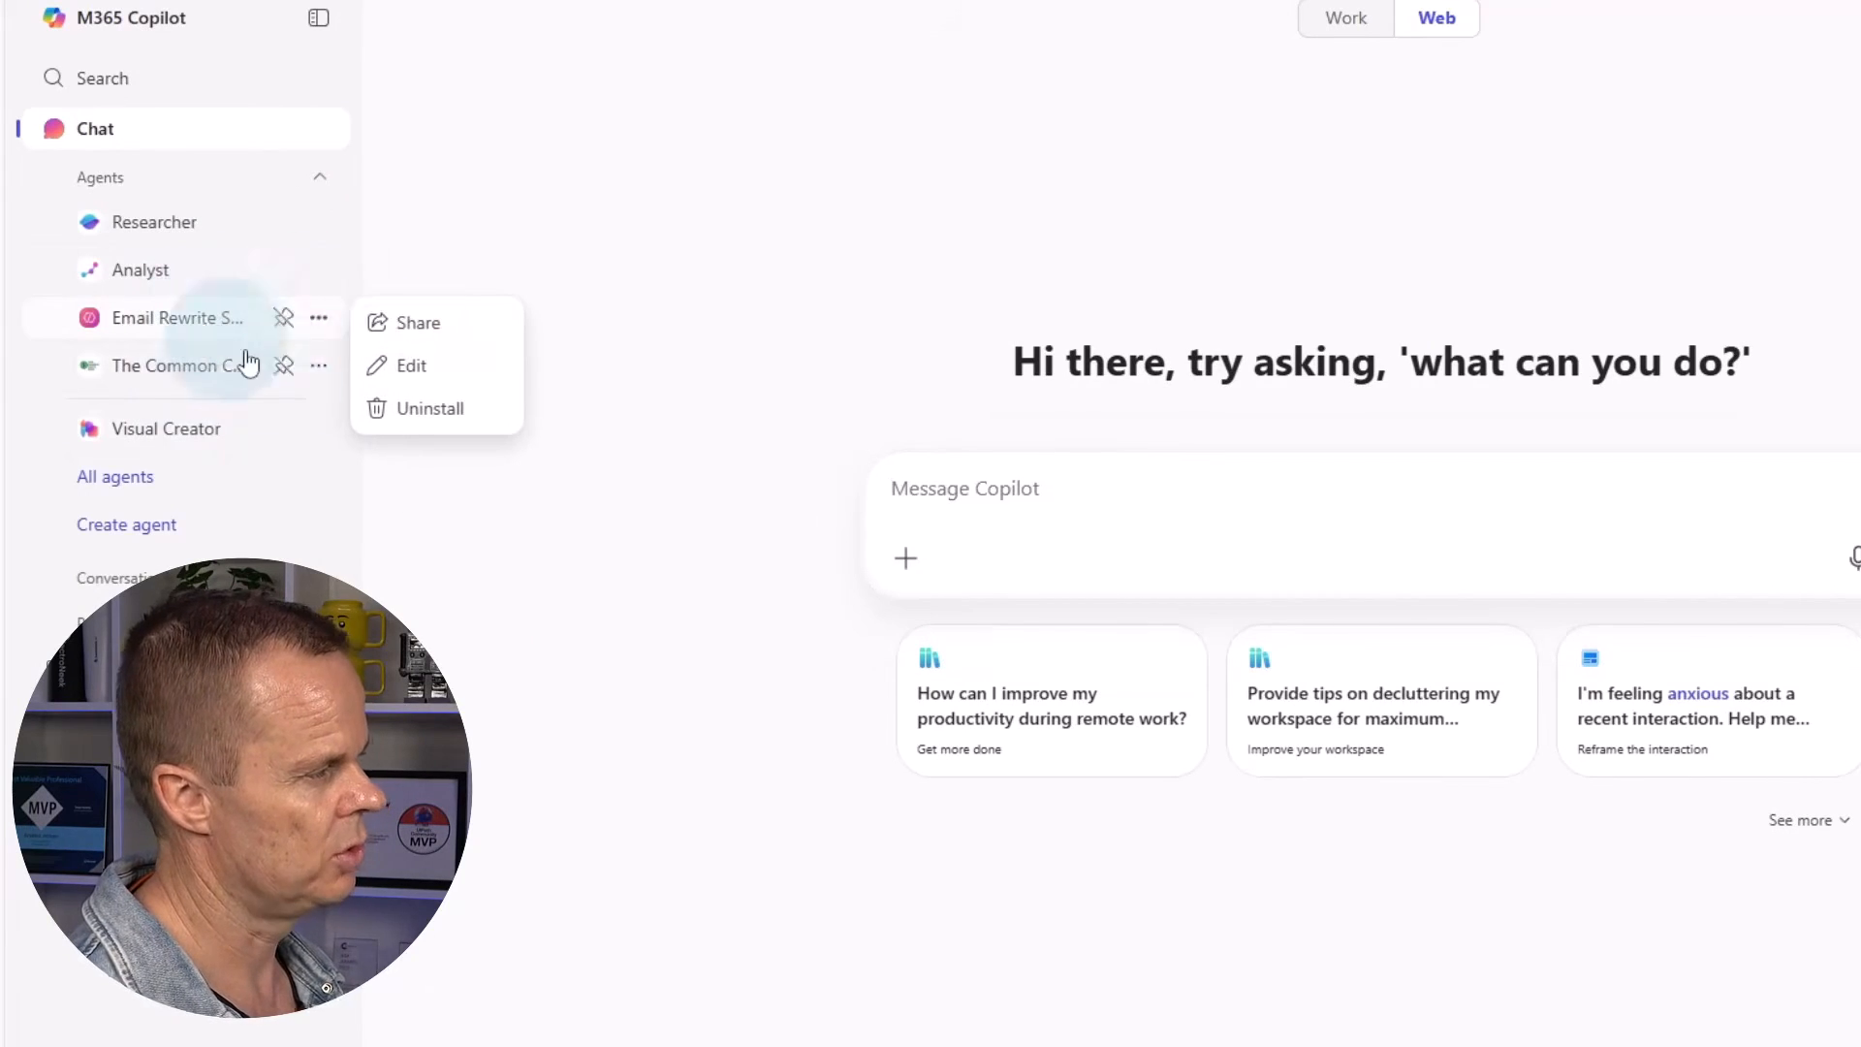
left_click(427, 412)
left_click(1275, 673)
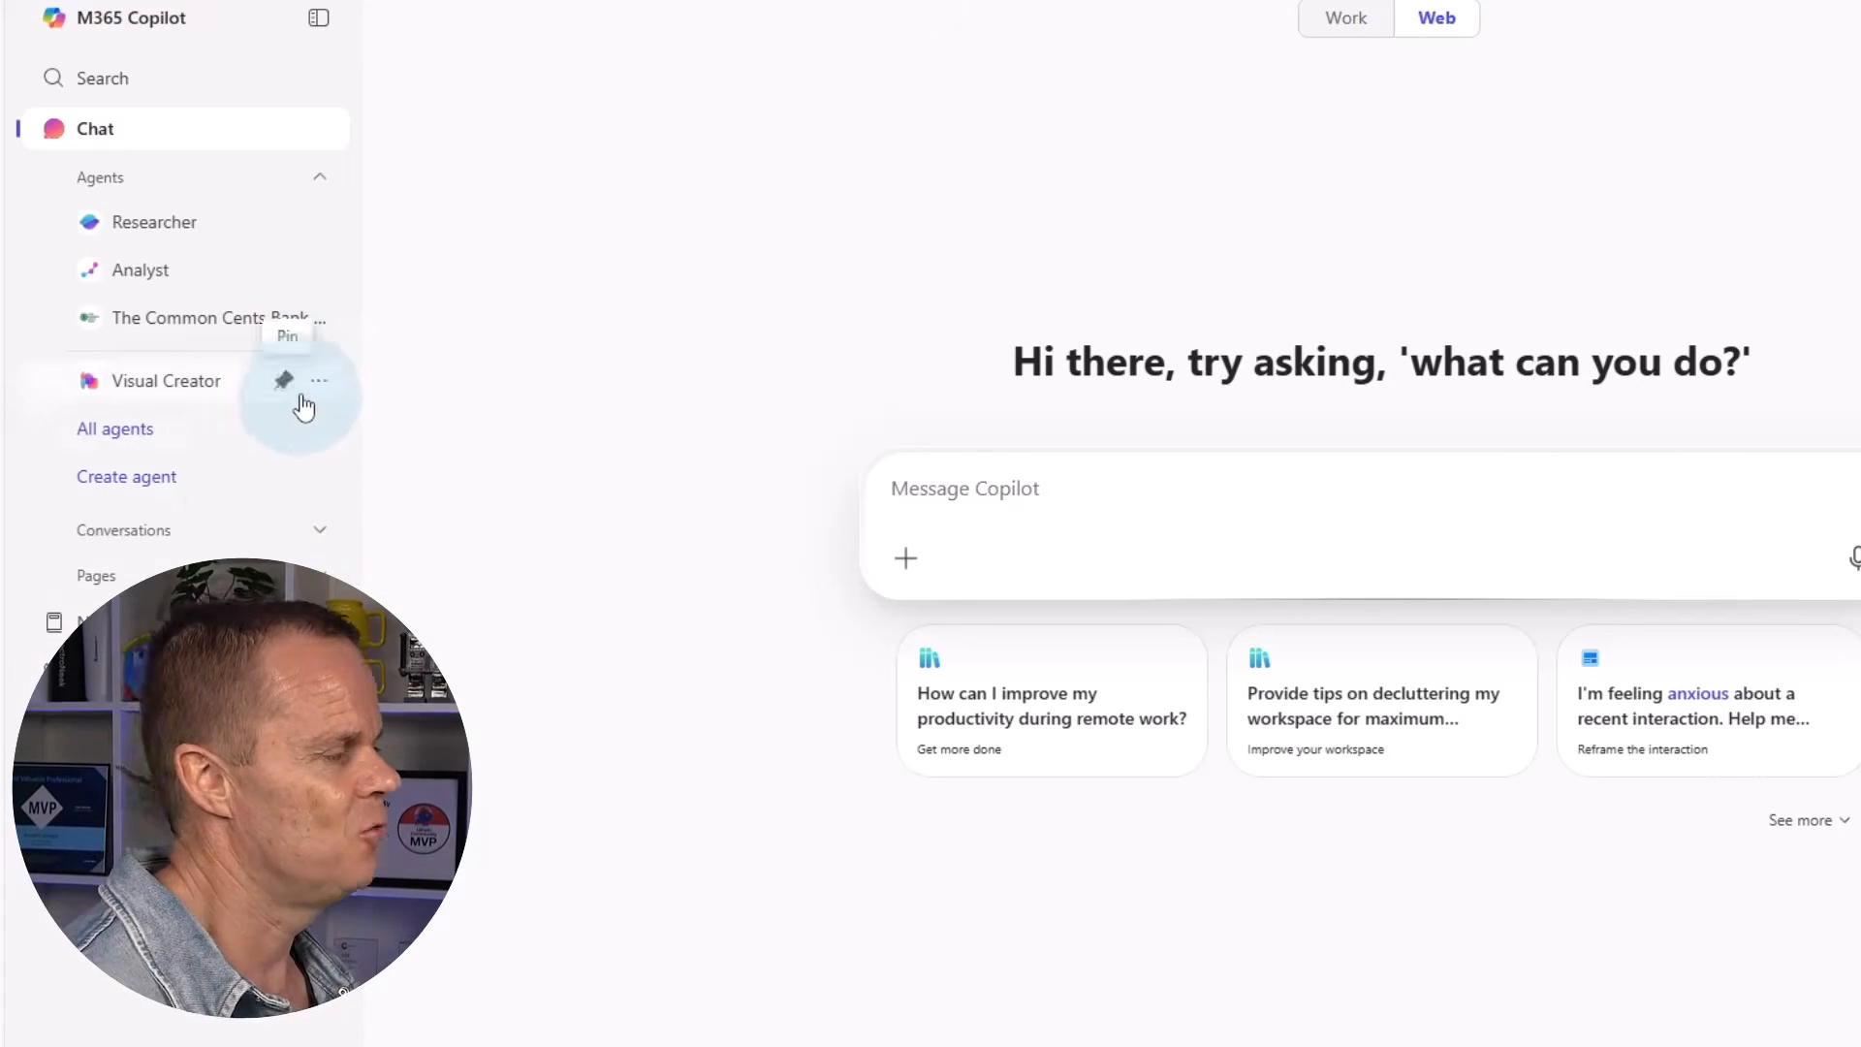
Delete the Email Rewrite Specialist agent permanently from the My agents list in Copilot Studio
left_click(158, 484)
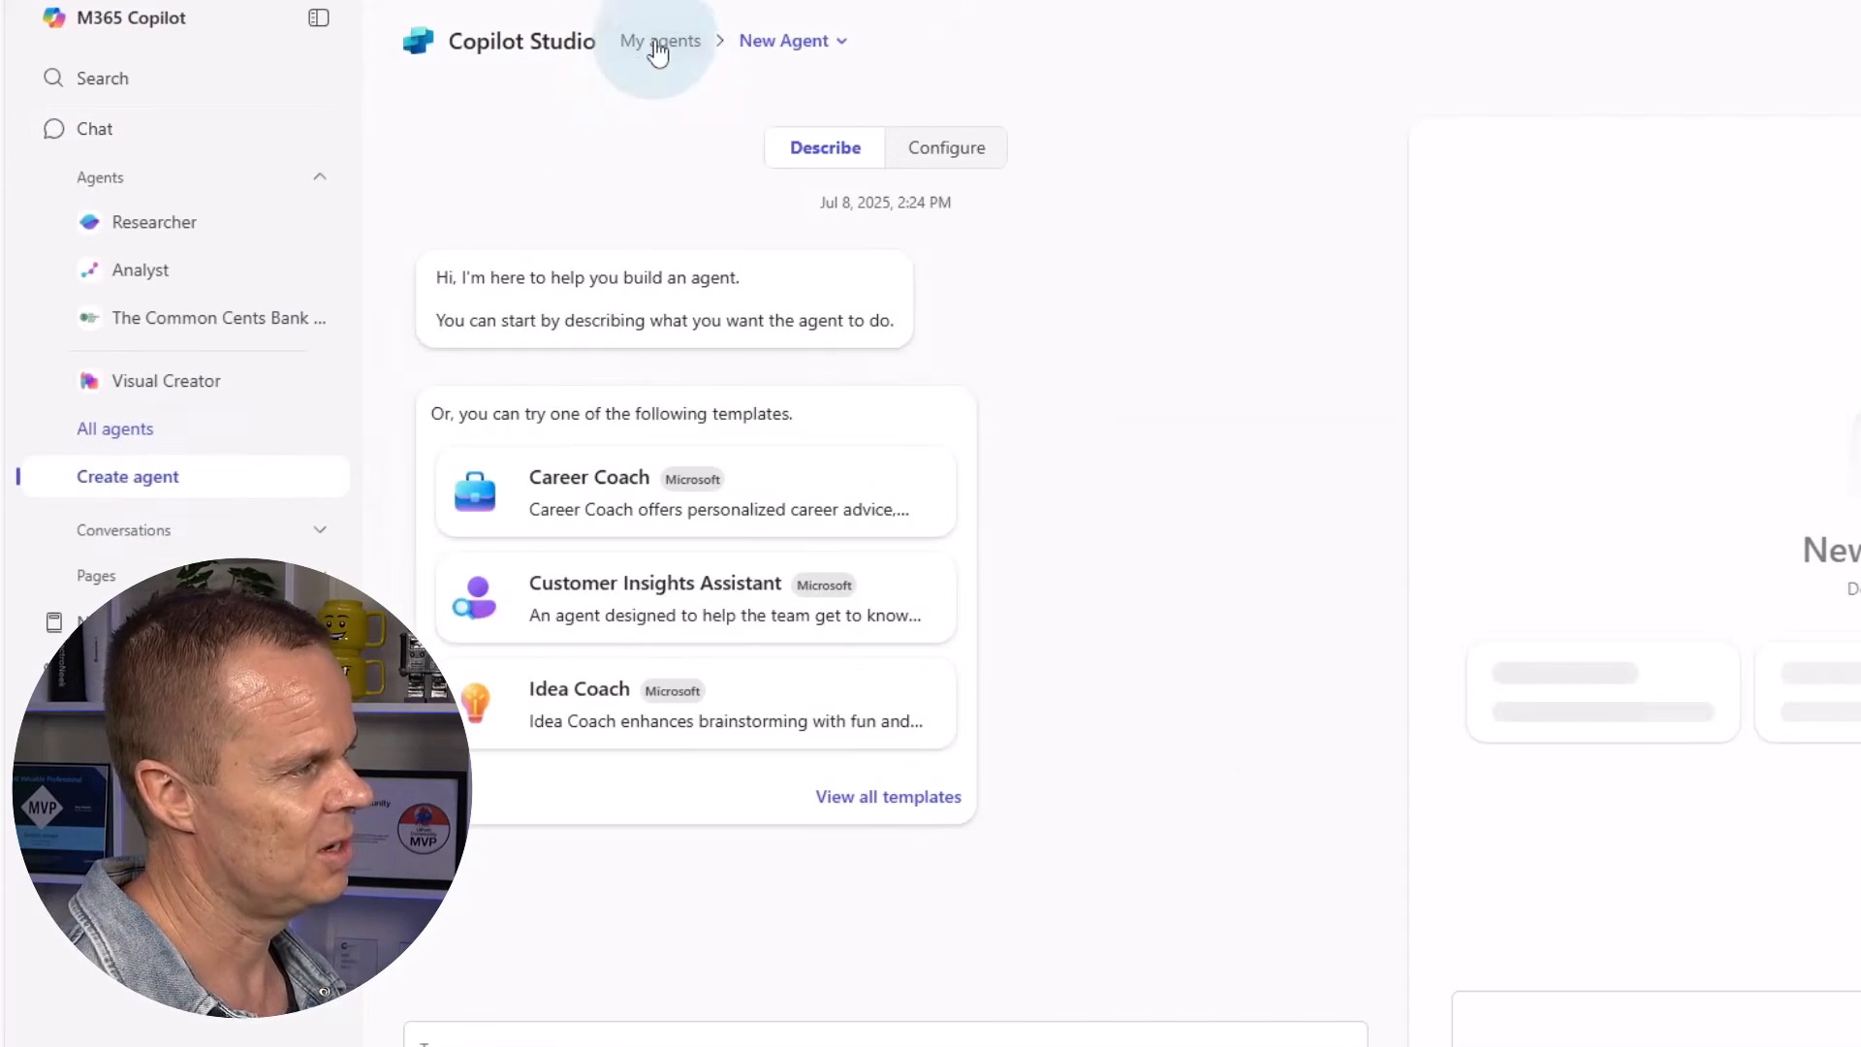
left_click(659, 48)
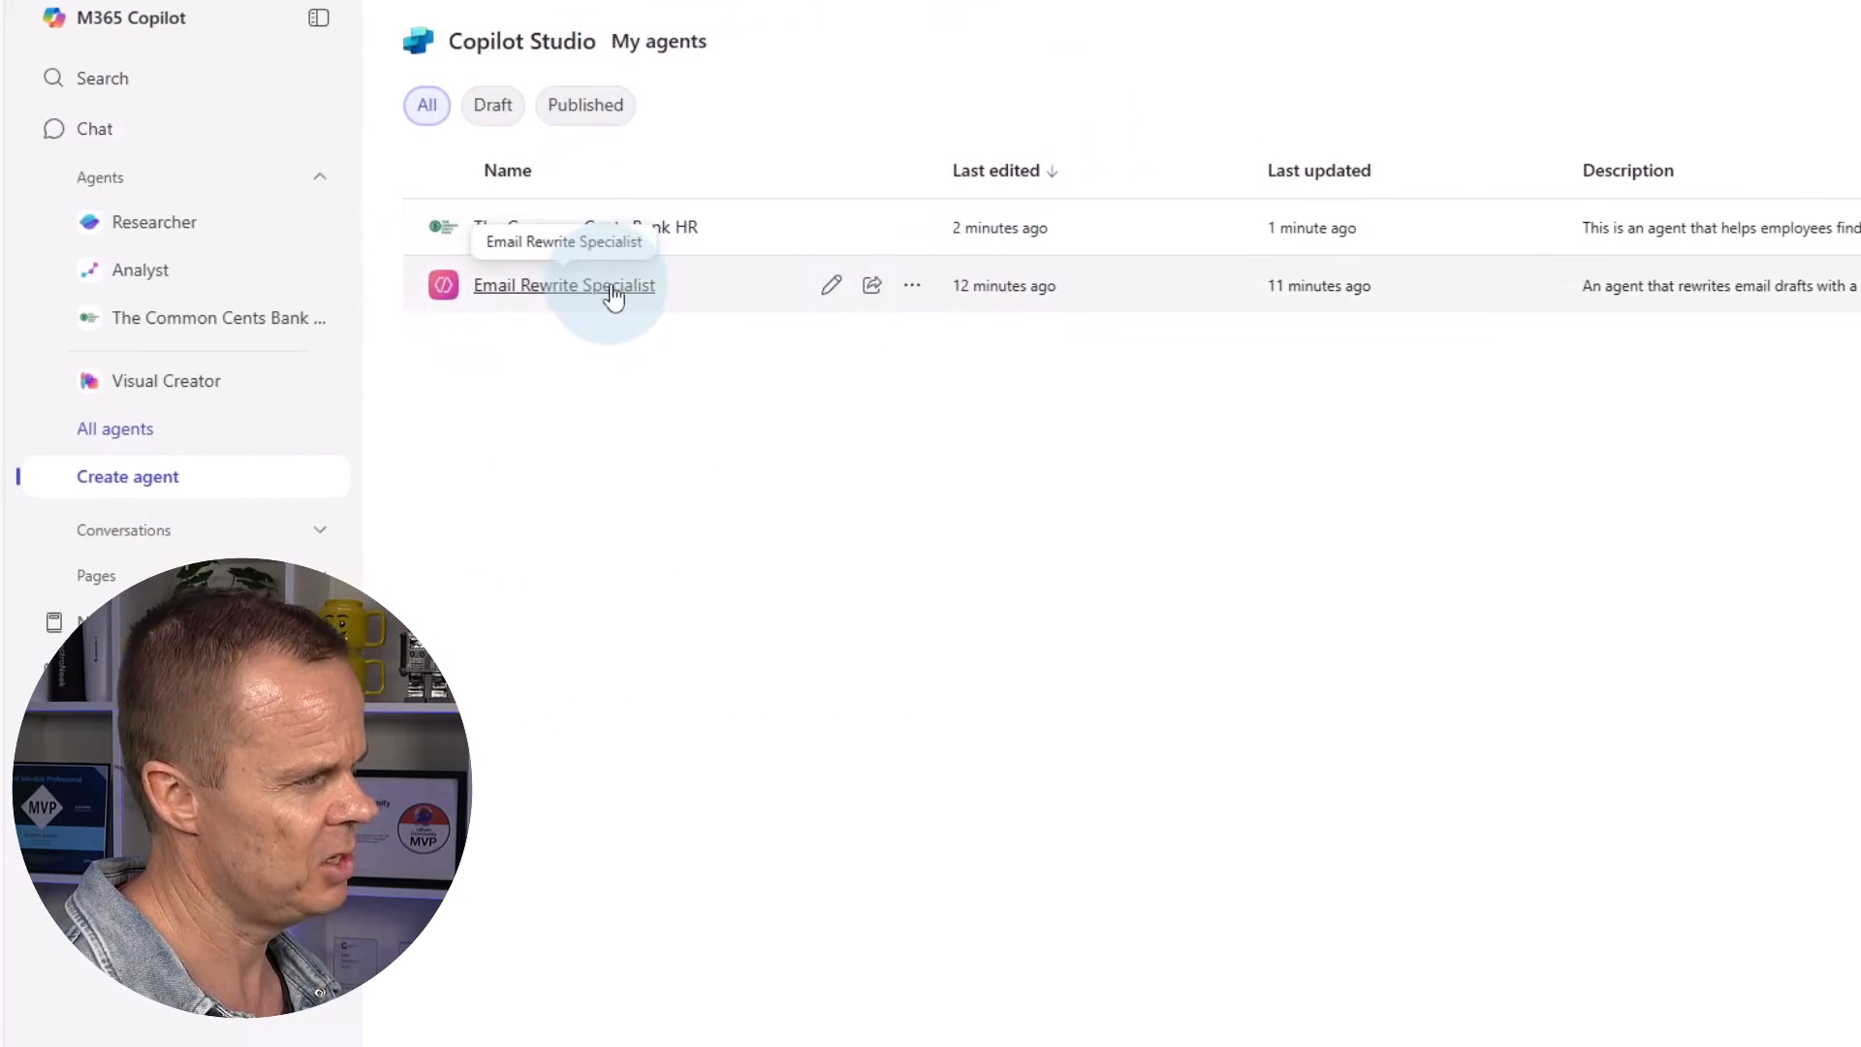
left_click(912, 287)
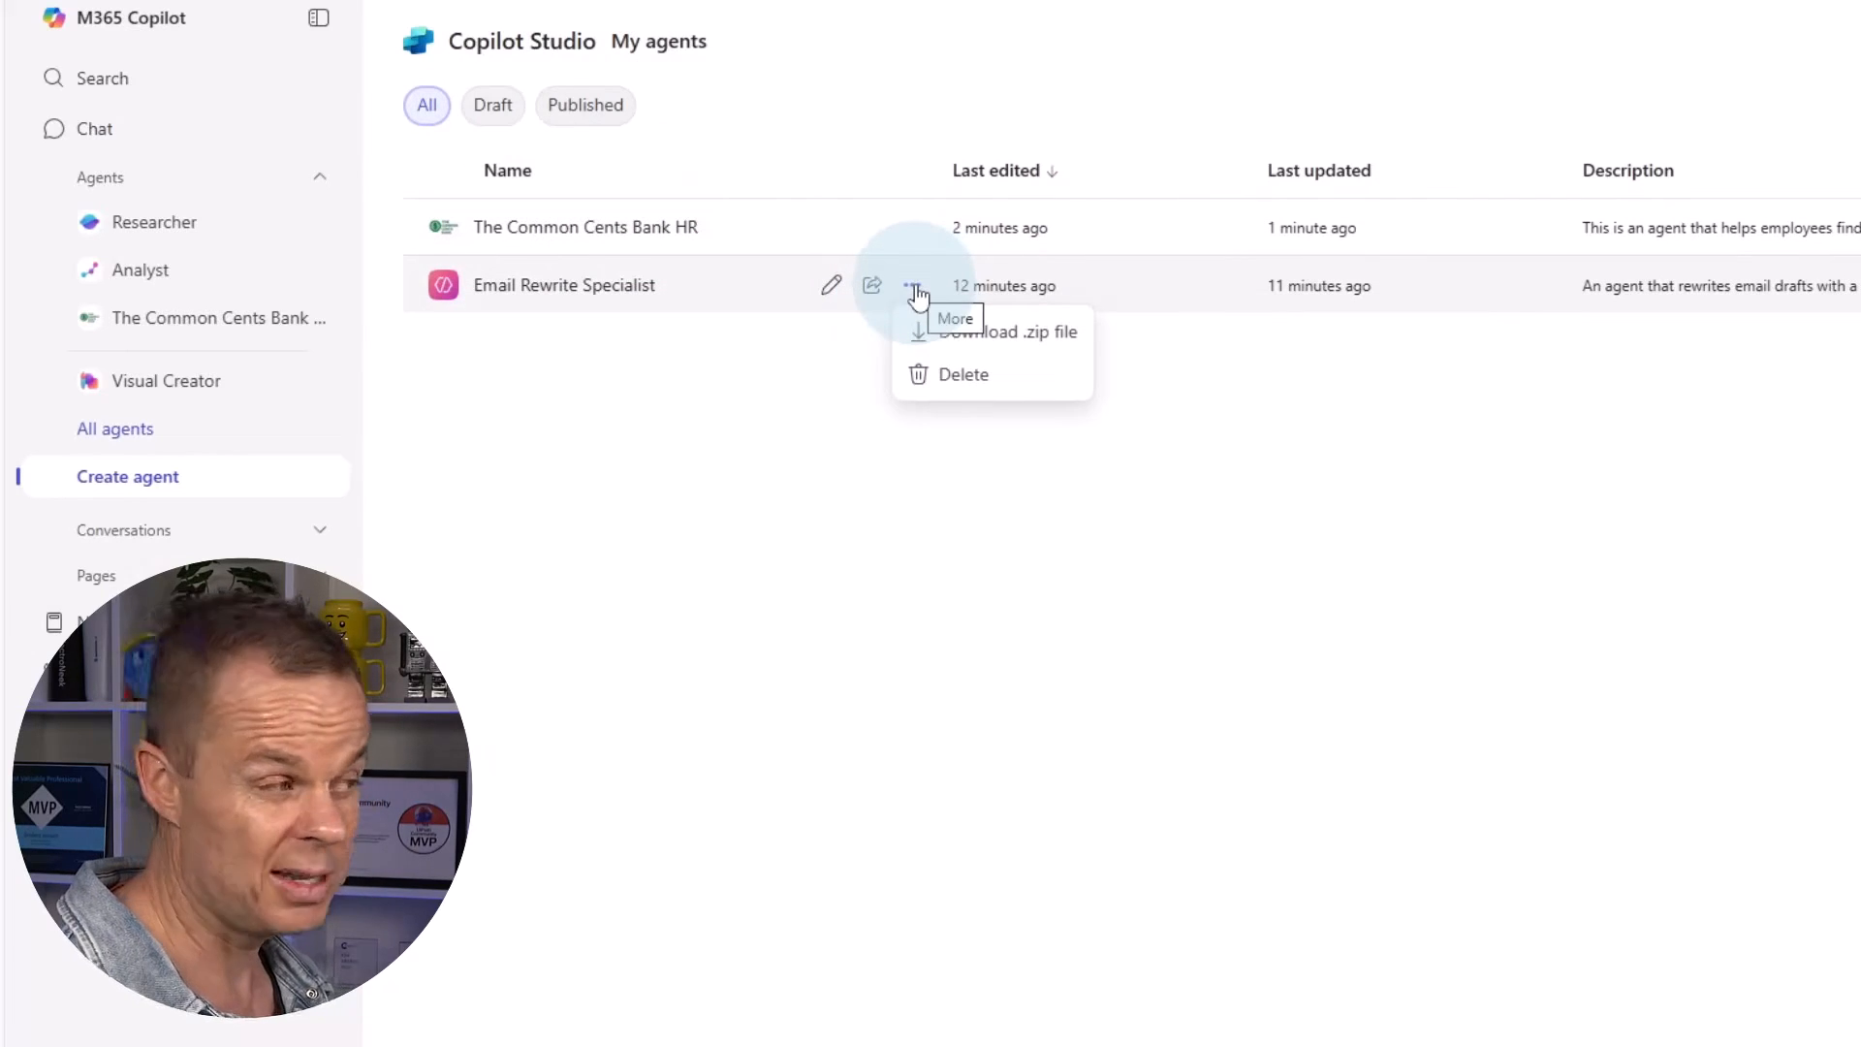
left_click(964, 378)
left_click(1525, 637)
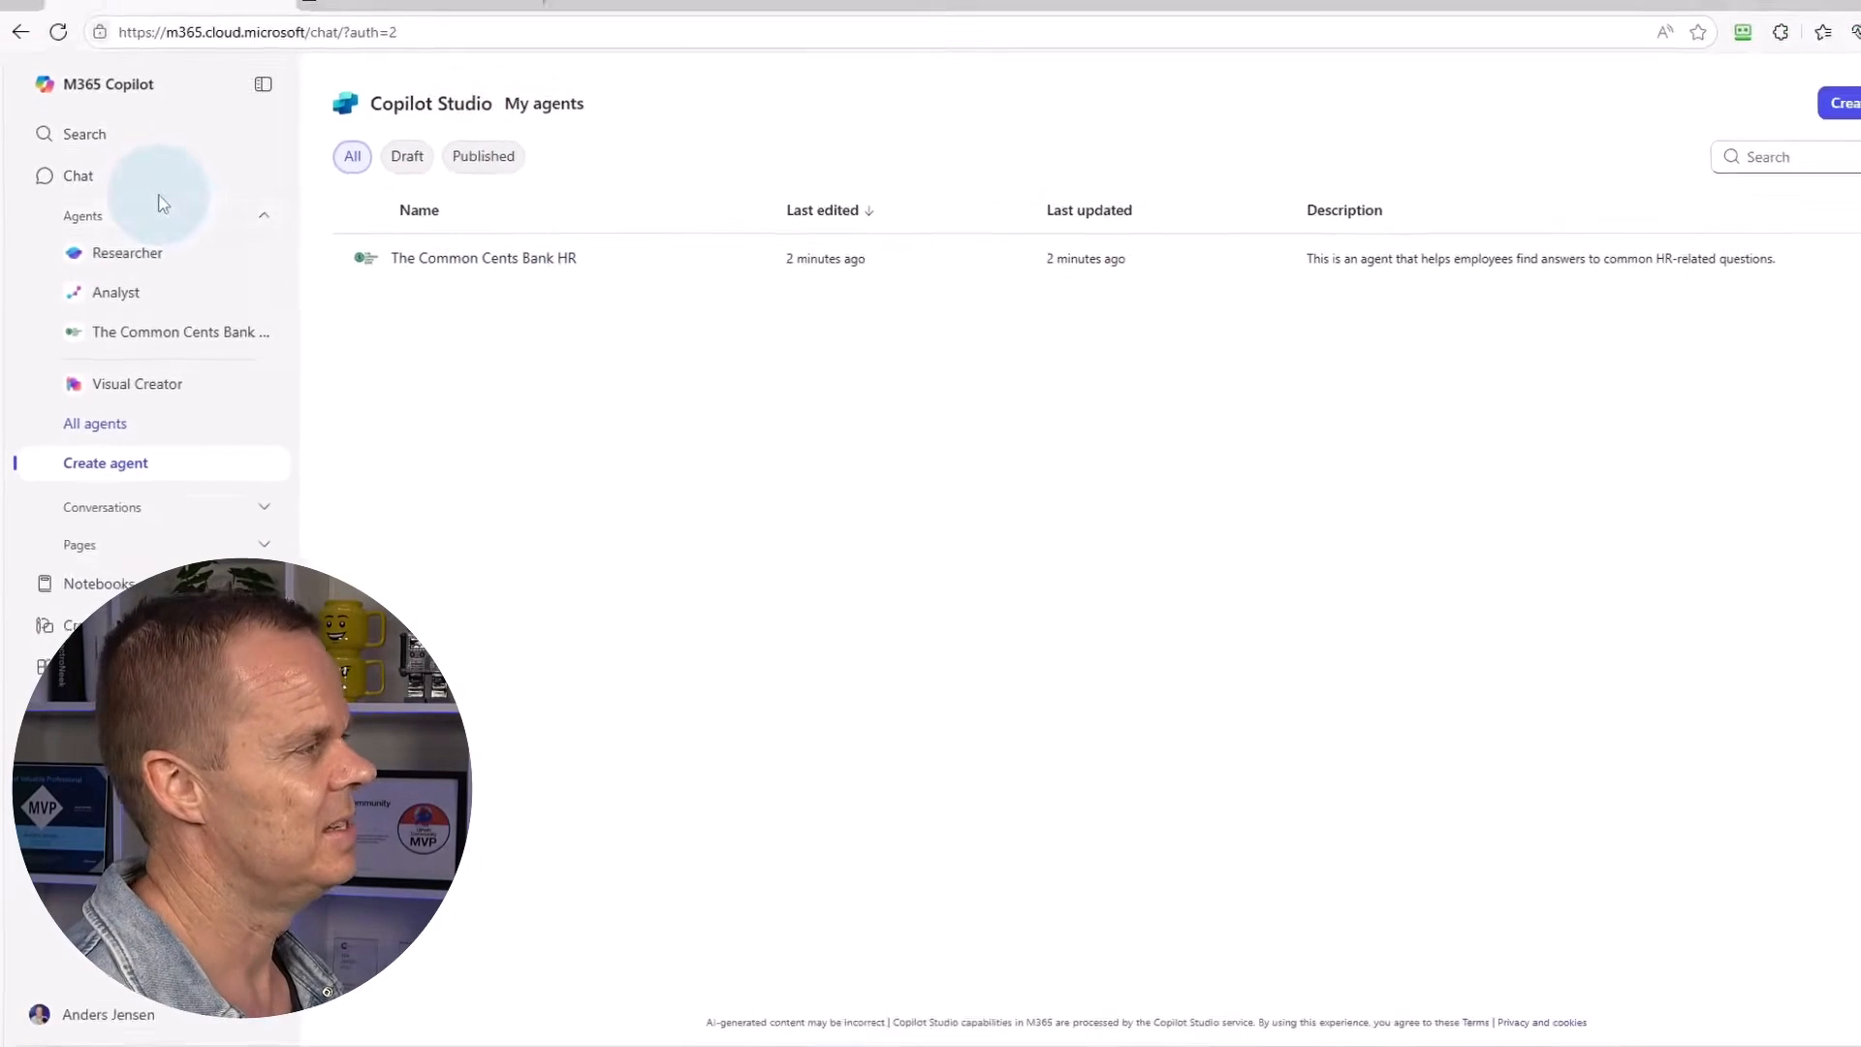
Reload Copilot to its chat start page and close the Vacation & Time Off Policy PDF
left_click(58, 32)
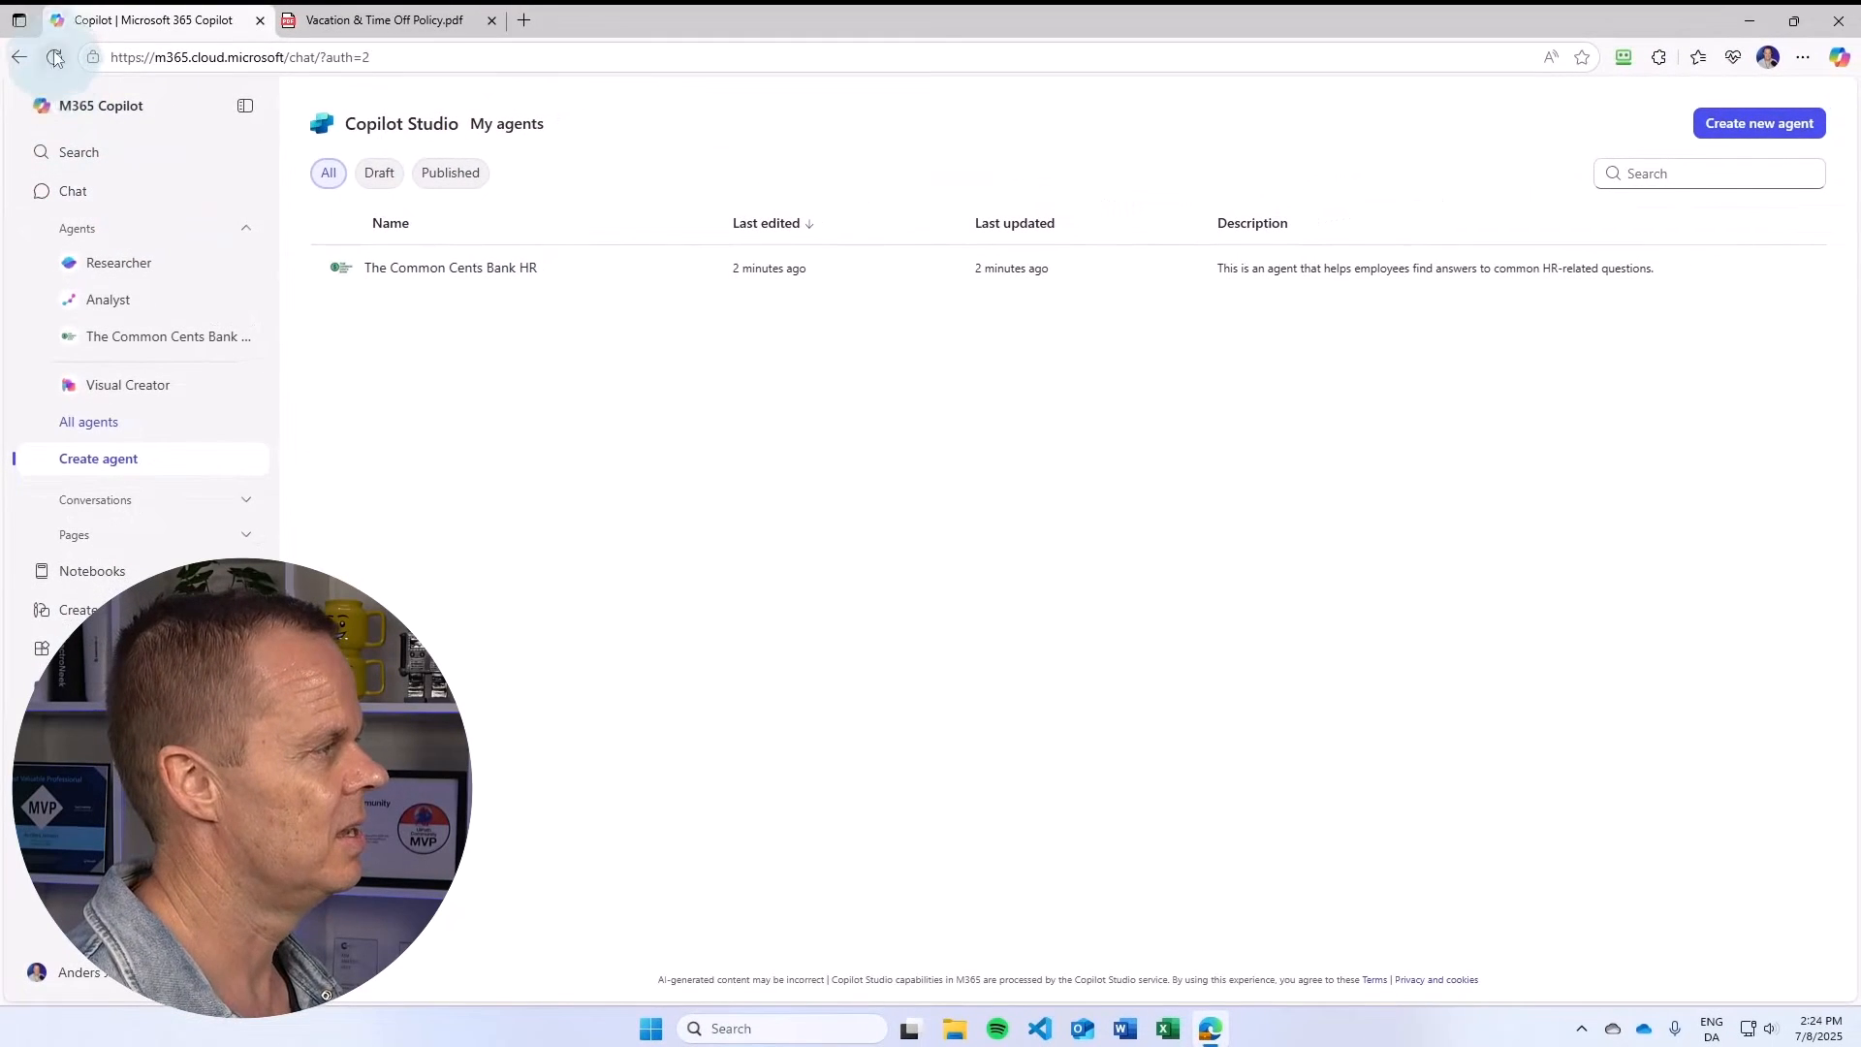
left_click(492, 20)
left_click(369, 160)
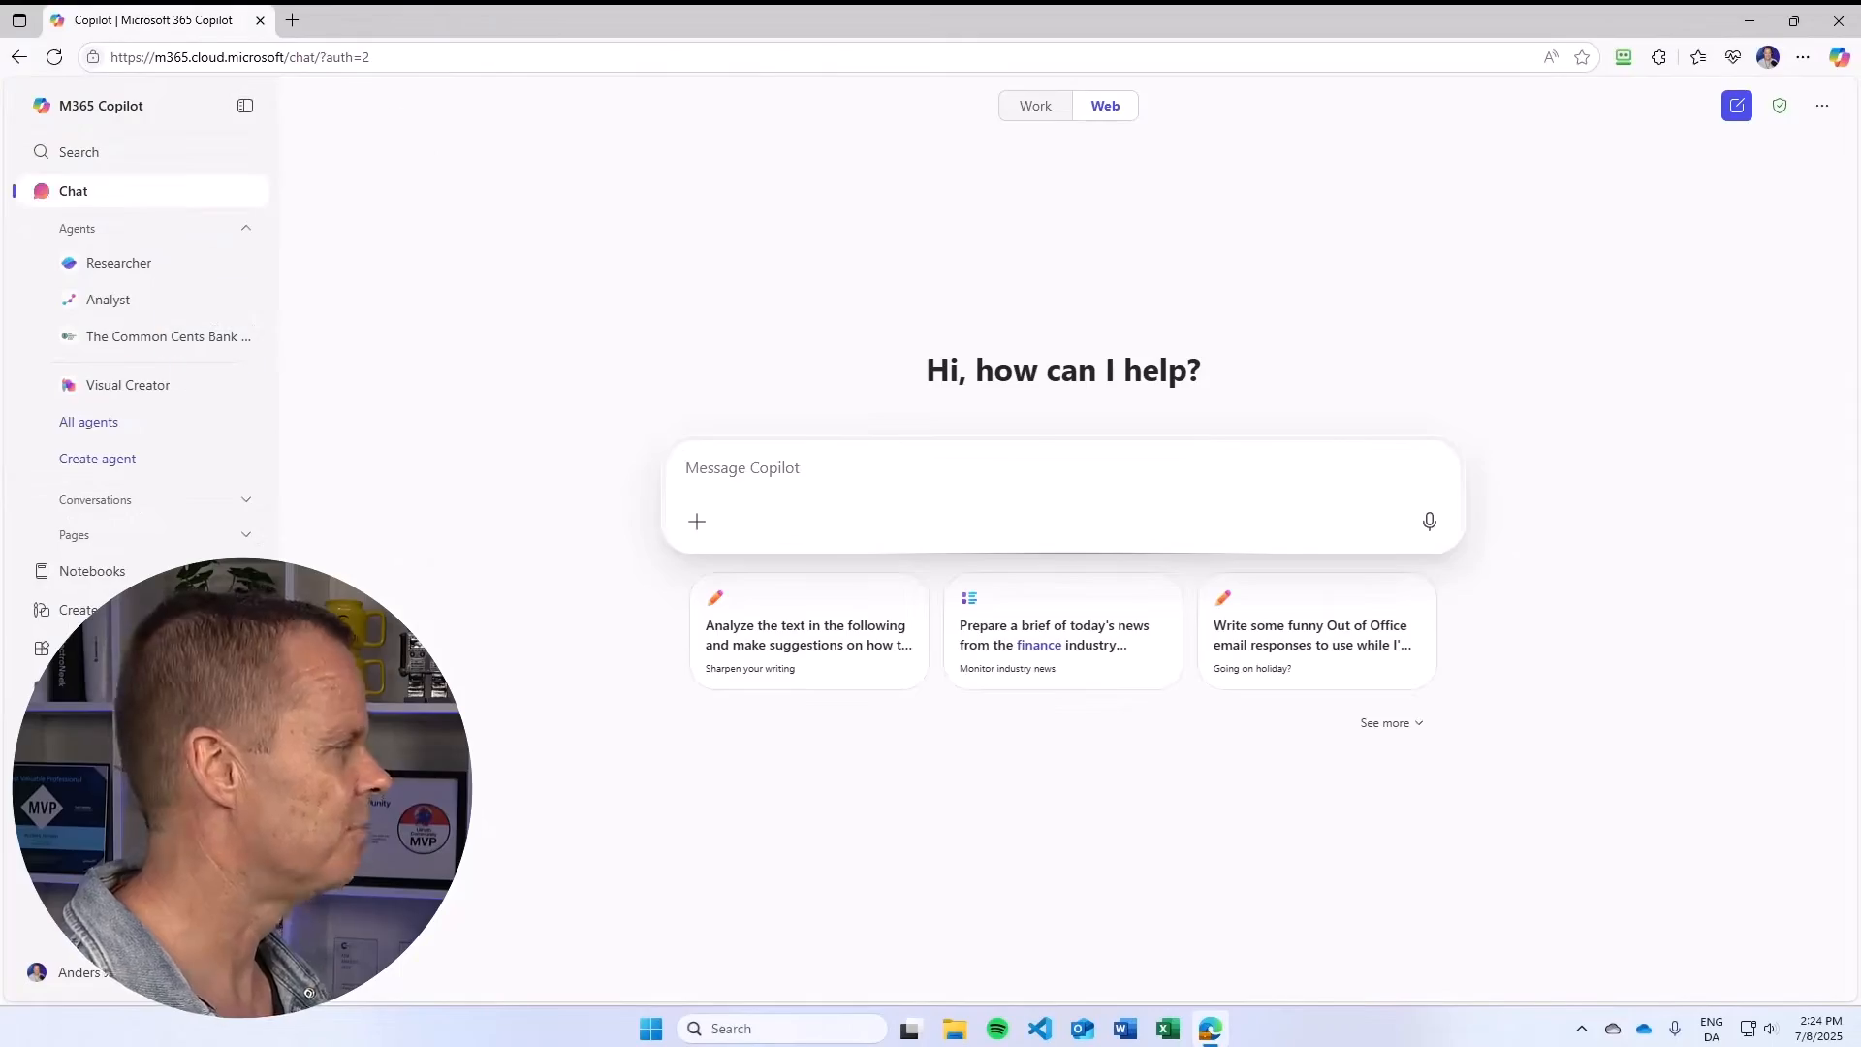